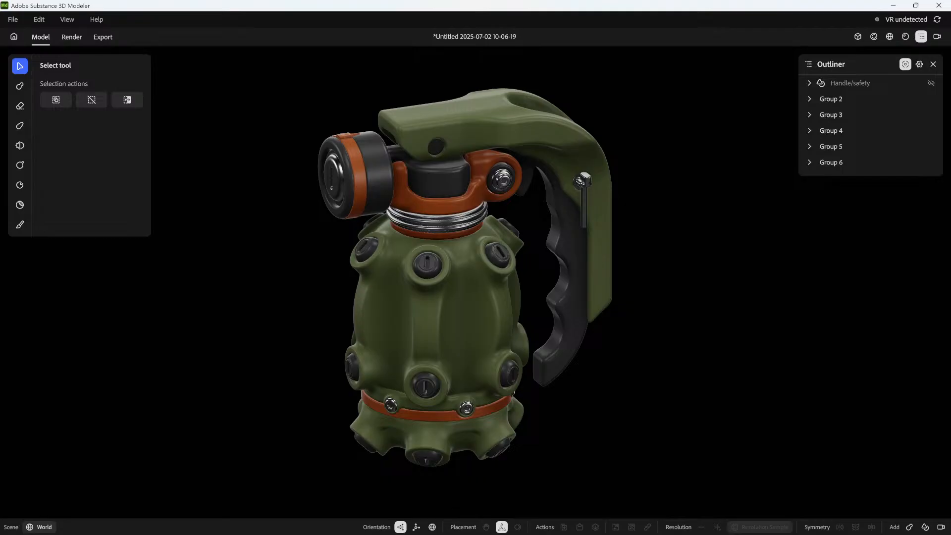
# Enter the base object inside Group 2 and select its subtractive handle primitive
pyautogui.keyDown('alt'); pyautogui.moveTo(703, 289); pyautogui.dragTo(701, 279); pyautogui.keyUp('alt')
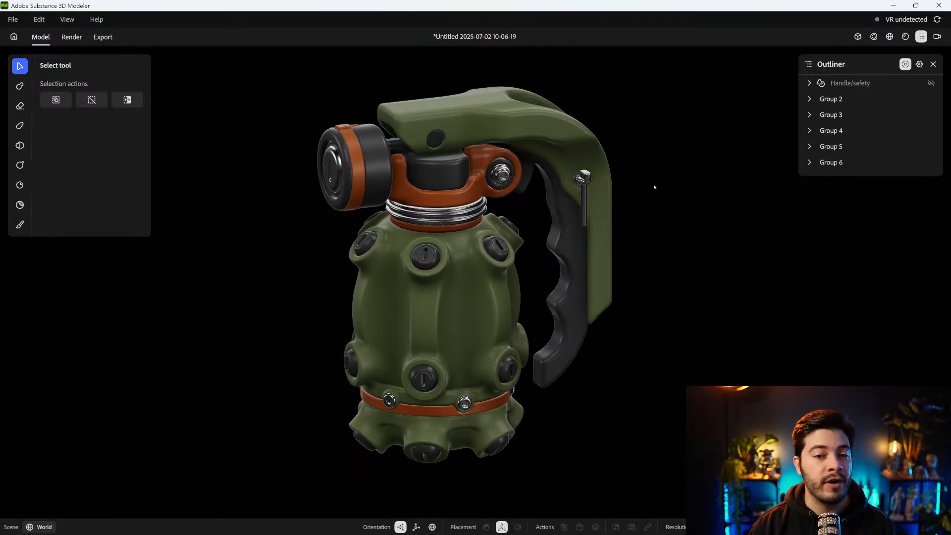
pyautogui.keyDown('alt'); pyautogui.moveTo(654, 187); pyautogui.dragTo(651, 187); pyautogui.keyUp('alt')
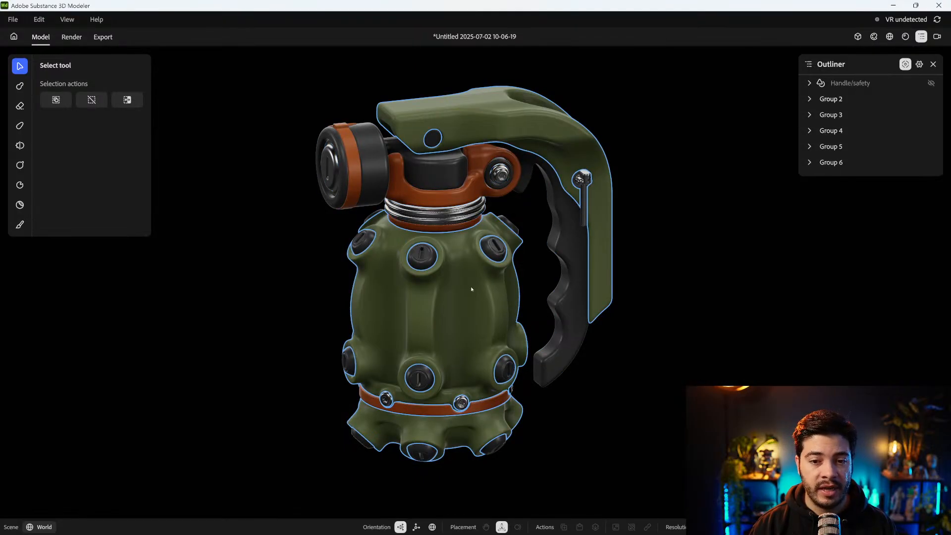
pyautogui.click(478, 301)
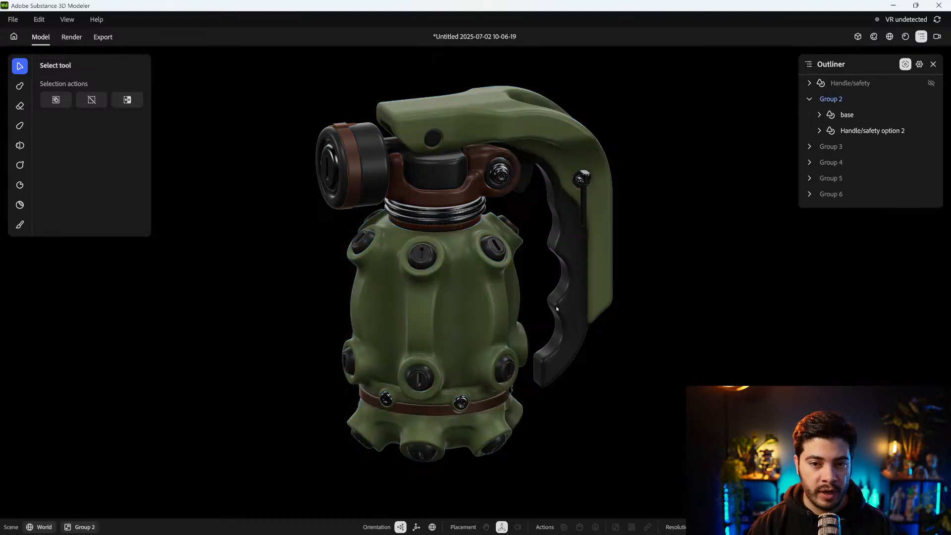
pyautogui.doubleClick(465, 302)
pyautogui.keyDown('alt'); pyautogui.moveTo(465, 301); pyautogui.dragTo(494, 326); pyautogui.keyUp('alt')
pyautogui.click(494, 326)
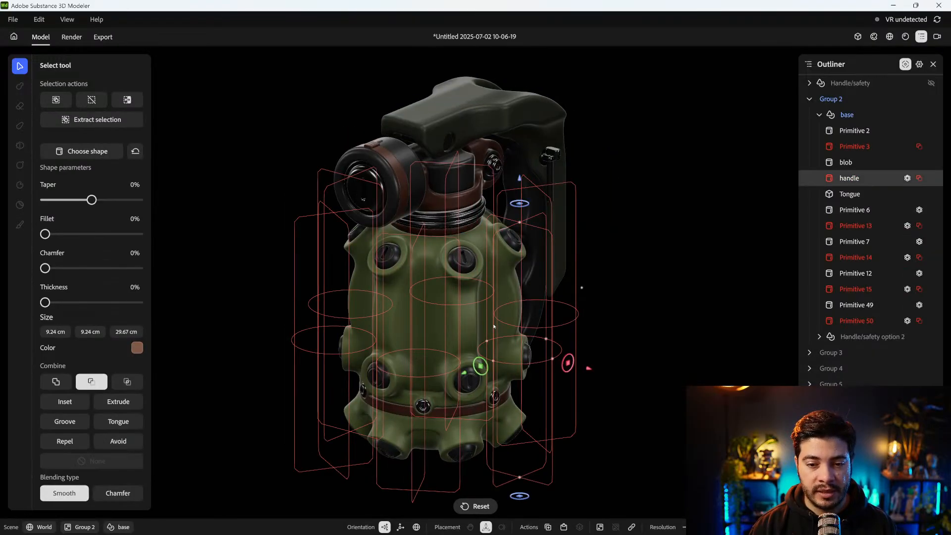
# Try moving the subtractive handle primitive outward from the grenade body, and restore its original position
pyautogui.moveTo(589, 368); pyautogui.dragTo(639, 382)
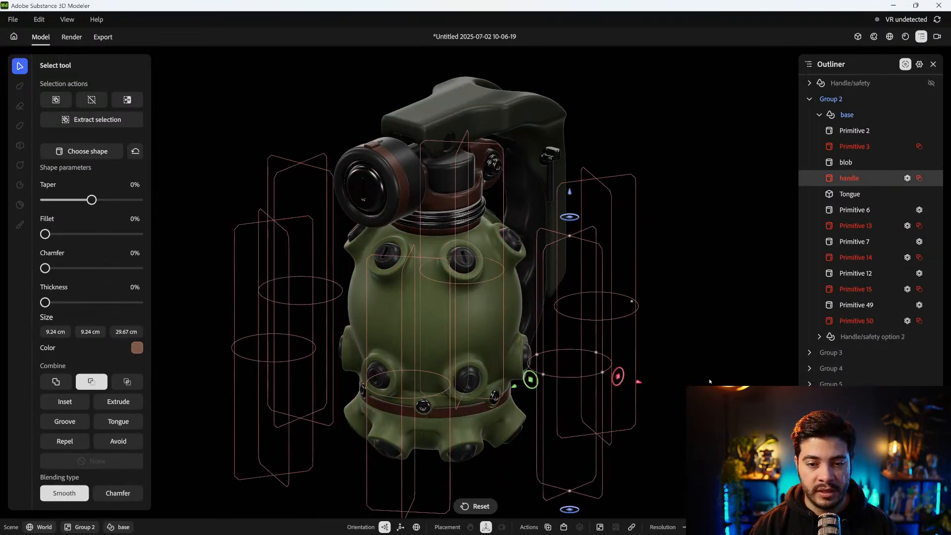
pyautogui.click(710, 383)
pyautogui.keyDown('alt'); pyautogui.moveTo(713, 361); pyautogui.dragTo(453, 333); pyautogui.keyUp('alt')
pyautogui.keyDown('alt'); pyautogui.moveTo(452, 333); pyautogui.dragTo(530, 342, button='middle'); pyautogui.keyUp('alt')
pyautogui.click(474, 325)
pyautogui.moveTo(518, 373); pyautogui.dragTo(496, 362)
pyautogui.click(704, 325)
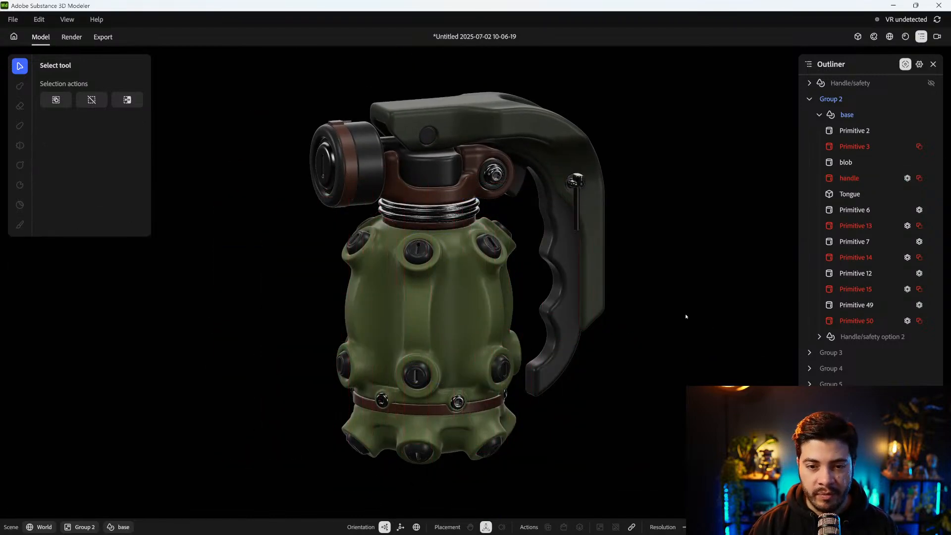
# Leave the base object and Group 2 to return to the World level
pyautogui.doubleClick(374, 182)
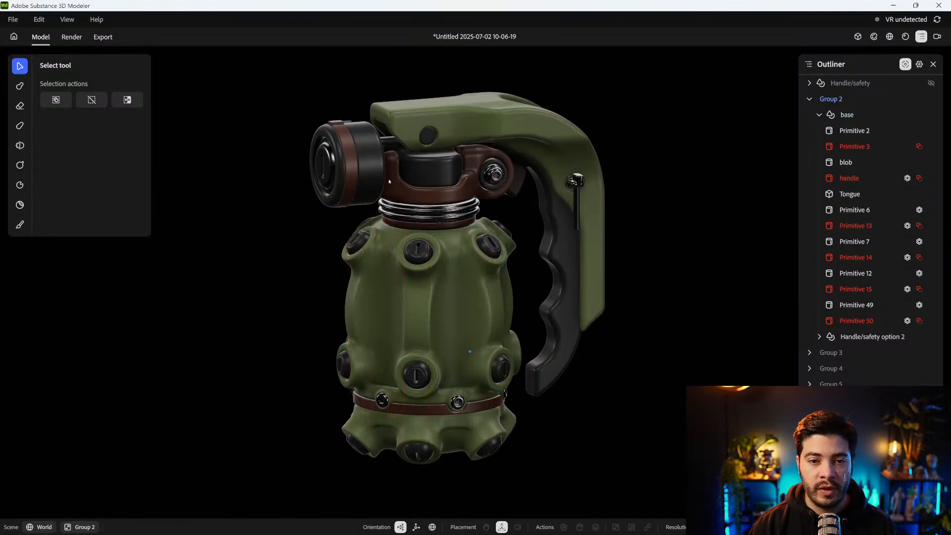
pyautogui.keyDown('alt'); pyautogui.moveTo(375, 182); pyautogui.dragTo(399, 246, button='middle'); pyautogui.keyUp('alt')
pyautogui.doubleClick(250, 274)
pyautogui.keyDown('alt'); pyautogui.moveTo(371, 313); pyautogui.dragTo(368, 292, button='middle'); pyautogui.keyUp('alt')
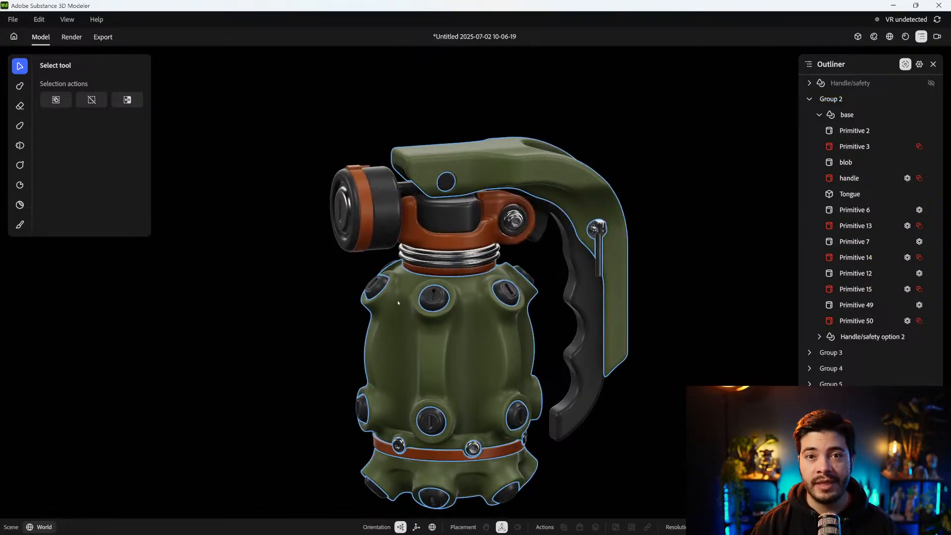
pyautogui.keyDown('alt'); pyautogui.moveTo(600, 374); pyautogui.dragTo(585, 350, button='middle'); pyautogui.keyUp('alt')
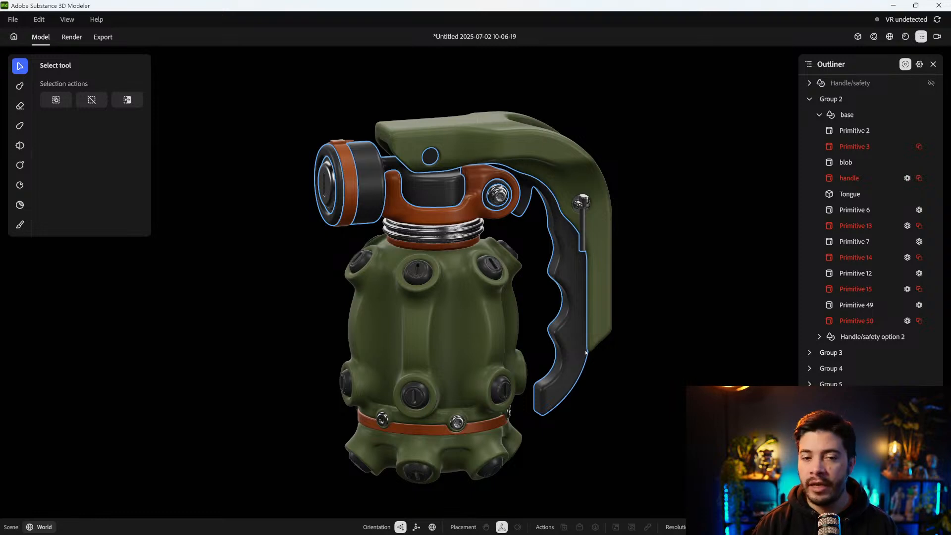
pyautogui.click(609, 368)
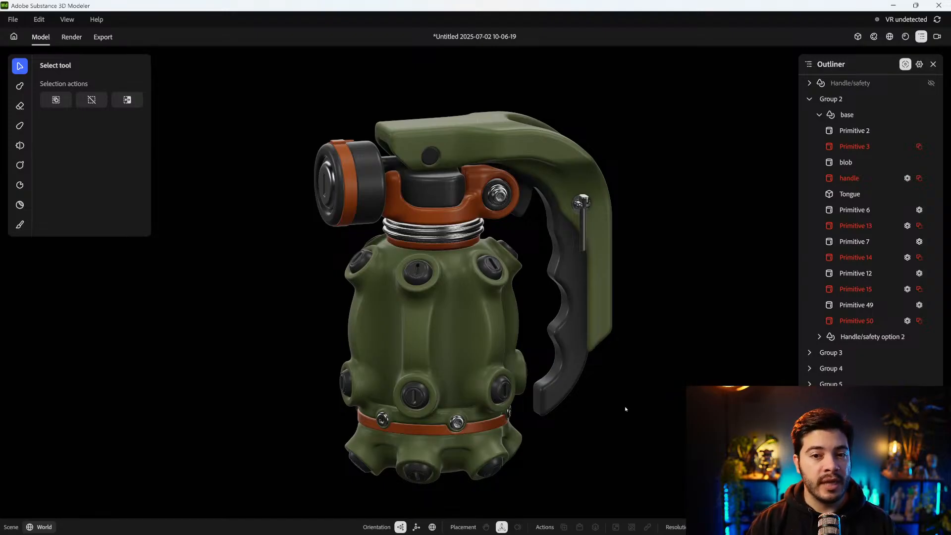
pyautogui.keyDown('alt'); pyautogui.moveTo(635, 402); pyautogui.dragTo(640, 405); pyautogui.keyUp('alt')
pyautogui.keyDown('alt'); pyautogui.moveTo(640, 408); pyautogui.dragTo(633, 400, button='middle'); pyautogui.keyUp('alt')
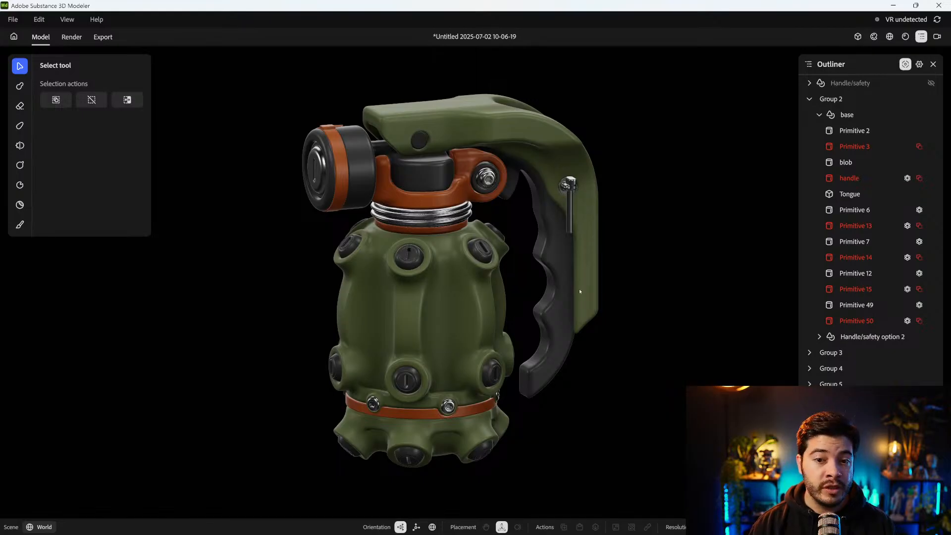
pyautogui.keyDown('alt'); pyautogui.moveTo(646, 219); pyautogui.dragTo(655, 220); pyautogui.keyUp('alt')
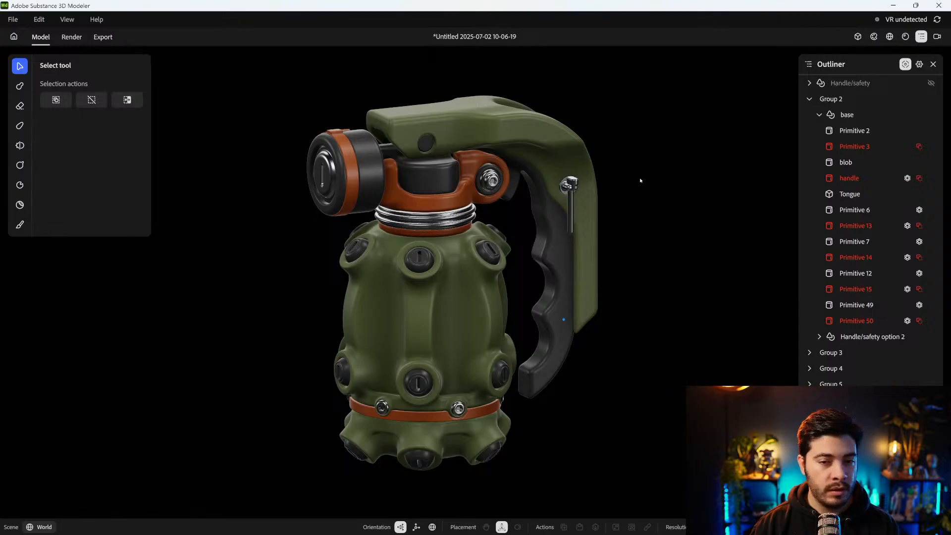
pyautogui.moveTo(640, 180); pyautogui.dragTo(632, 180, button='middle')
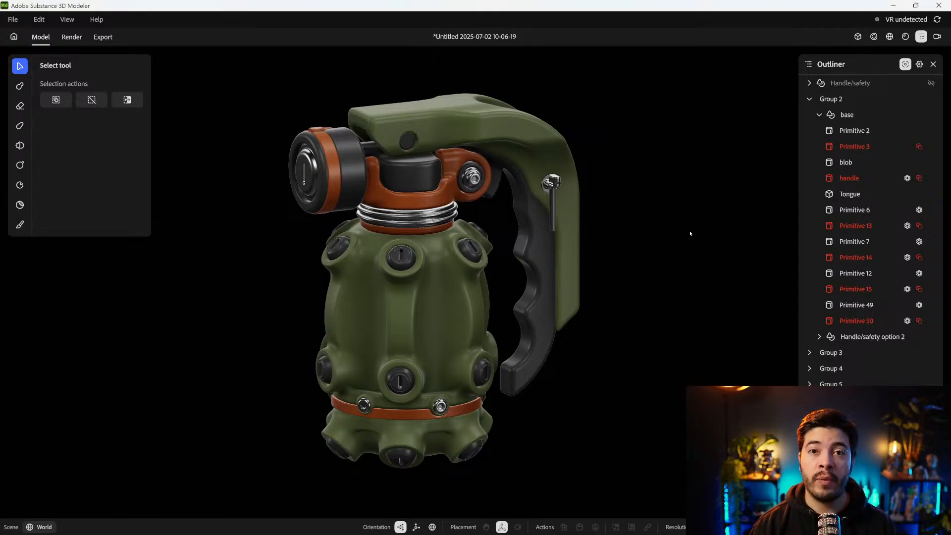
pyautogui.moveTo(655, 245); pyautogui.dragTo(646, 251, button='right')
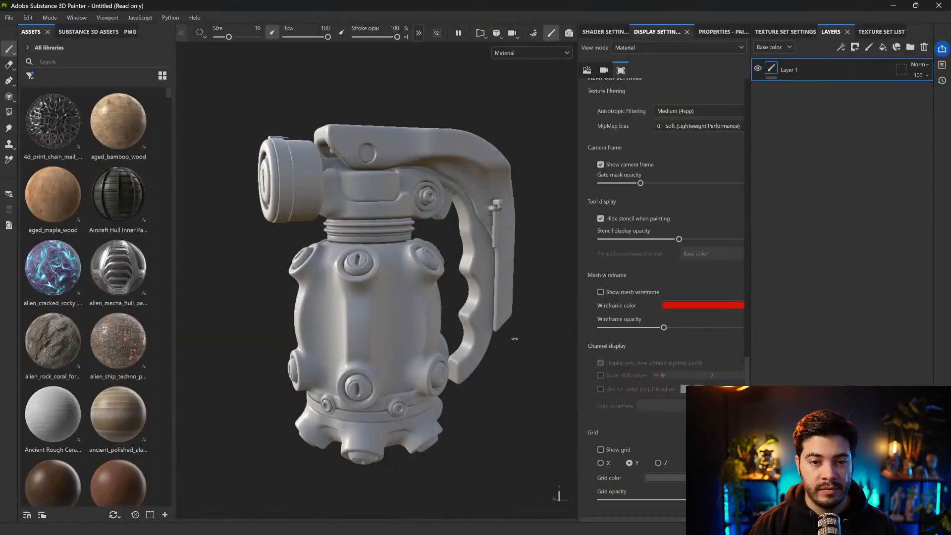
# Switch to Substance 3D Painter and examine the imported grenade mesh from several angles
pyautogui.keyDown('alt'); pyautogui.moveTo(515, 339); pyautogui.dragTo(414, 257); pyautogui.keyUp('alt')
pyautogui.scroll(4, 444, 225)
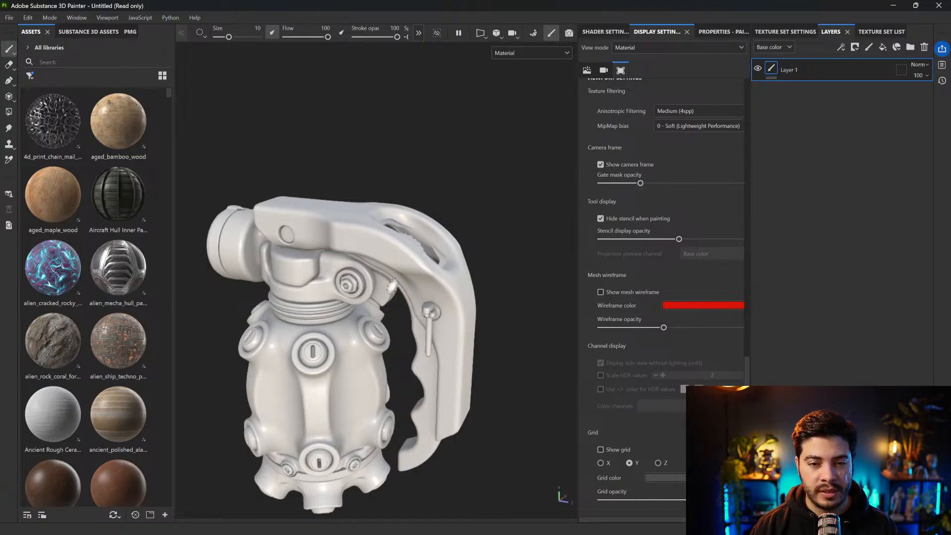
pyautogui.keyDown('alt'); pyautogui.moveTo(366, 290); pyautogui.dragTo(437, 239); pyautogui.keyUp('alt')
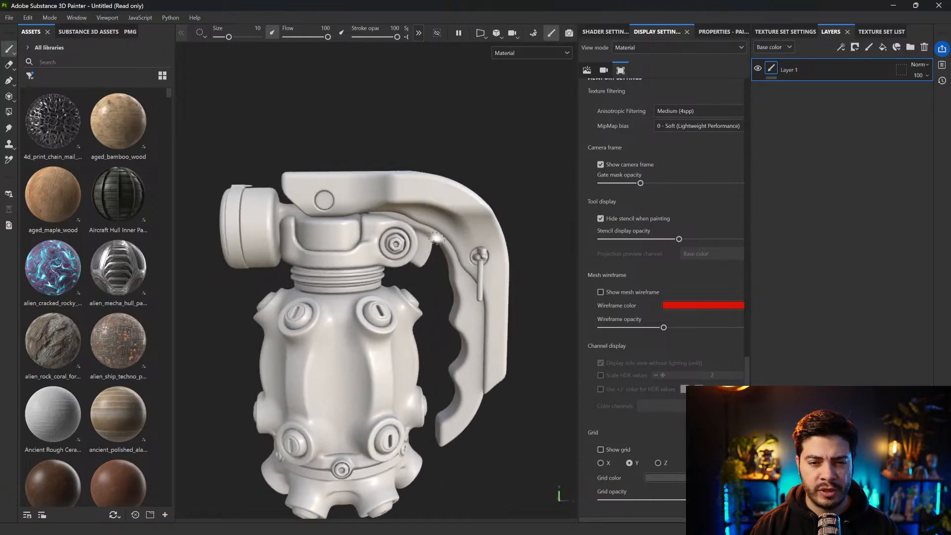
pyautogui.keyDown('alt'); pyautogui.moveTo(427, 293); pyautogui.dragTo(433, 259, button='middle'); pyautogui.keyUp('alt')
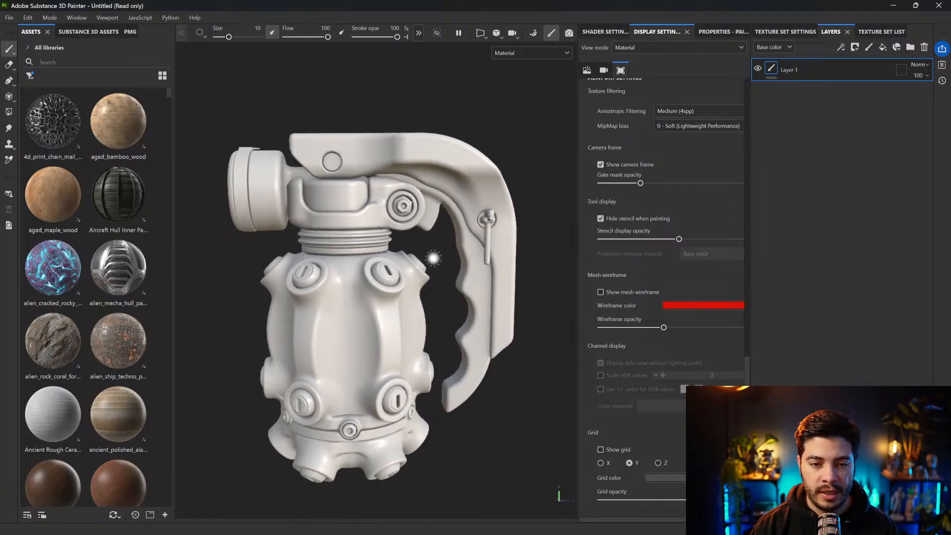
pyautogui.keyDown('alt'); pyautogui.moveTo(426, 258); pyautogui.dragTo(448, 267); pyautogui.keyUp('alt')
pyautogui.keyDown('alt'); pyautogui.moveTo(448, 267); pyautogui.dragTo(437, 278, button='right'); pyautogui.keyUp('alt')
pyautogui.keyDown('alt'); pyautogui.moveTo(436, 278); pyautogui.dragTo(443, 248, button='middle'); pyautogui.keyUp('alt')
pyautogui.moveTo(443, 249)
pyautogui.keyDown('alt'); pyautogui.mouseDown()
pyautogui.moveTo(453, 253)
pyautogui.moveTo(442, 246)
pyautogui.mouseUp(); pyautogui.keyUp('alt')
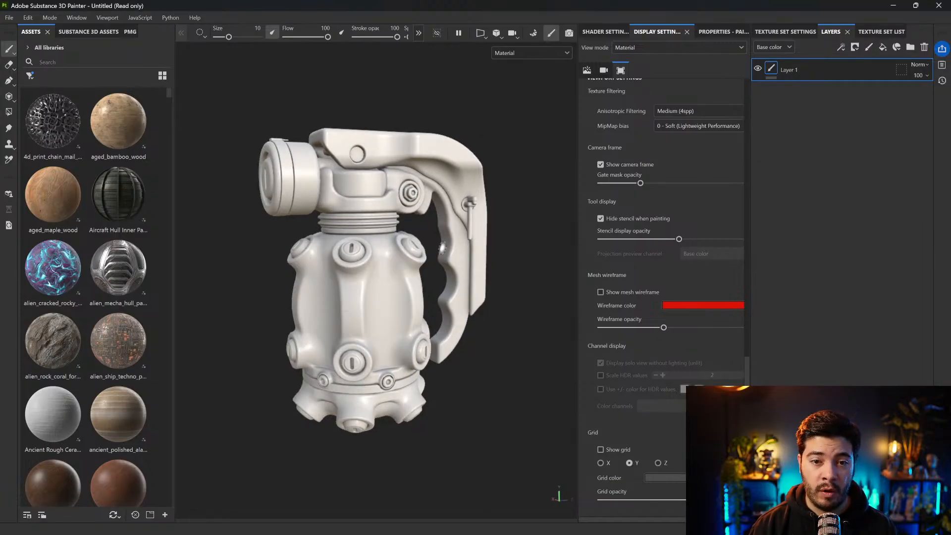
# Show the mesh wireframe on the grenade and inspect its topology around the body and handle
pyautogui.click(601, 293)
pyautogui.press('f')
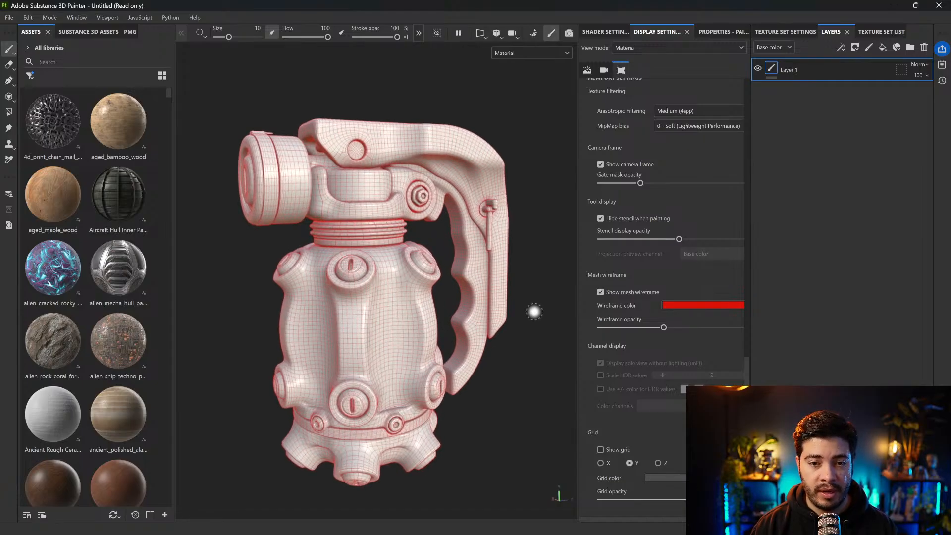
pyautogui.keyDown('alt'); pyautogui.moveTo(534, 312); pyautogui.dragTo(538, 312); pyautogui.keyUp('alt')
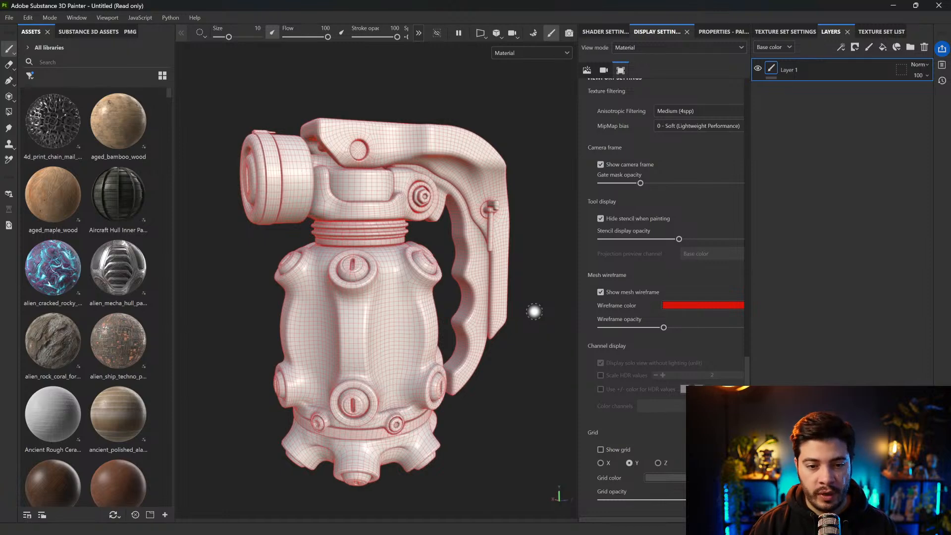
pyautogui.scroll(8, 534, 312)
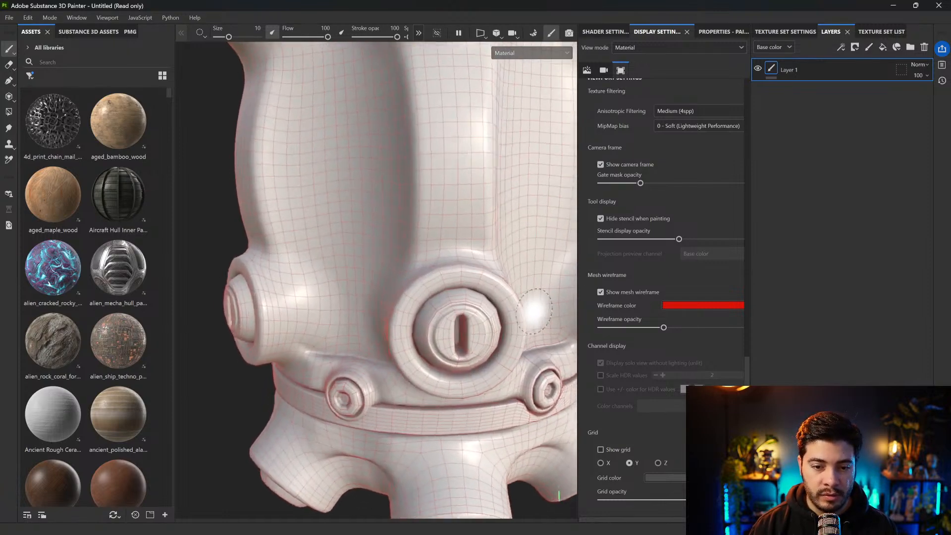
pyautogui.keyDown('alt'); pyautogui.moveTo(535, 312); pyautogui.dragTo(299, 395); pyautogui.keyUp('alt')
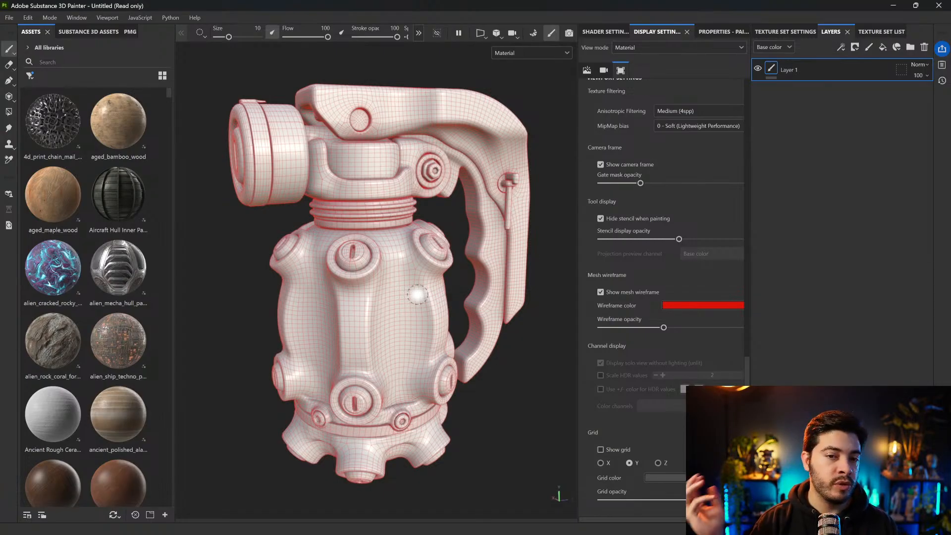
pyautogui.keyDown('alt'); pyautogui.moveTo(417, 295); pyautogui.dragTo(414, 296, button='right'); pyautogui.keyUp('alt')
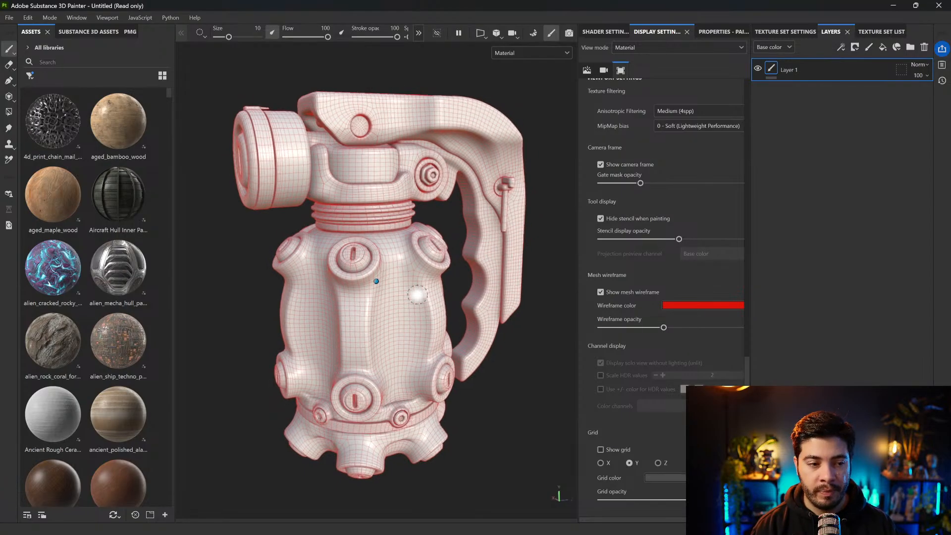
pyautogui.moveTo(417, 294)
pyautogui.keyDown('alt'); pyautogui.mouseDown()
pyautogui.moveTo(447, 280)
pyautogui.moveTo(465, 223)
pyautogui.moveTo(462, 234)
pyautogui.mouseUp(); pyautogui.keyUp('alt')
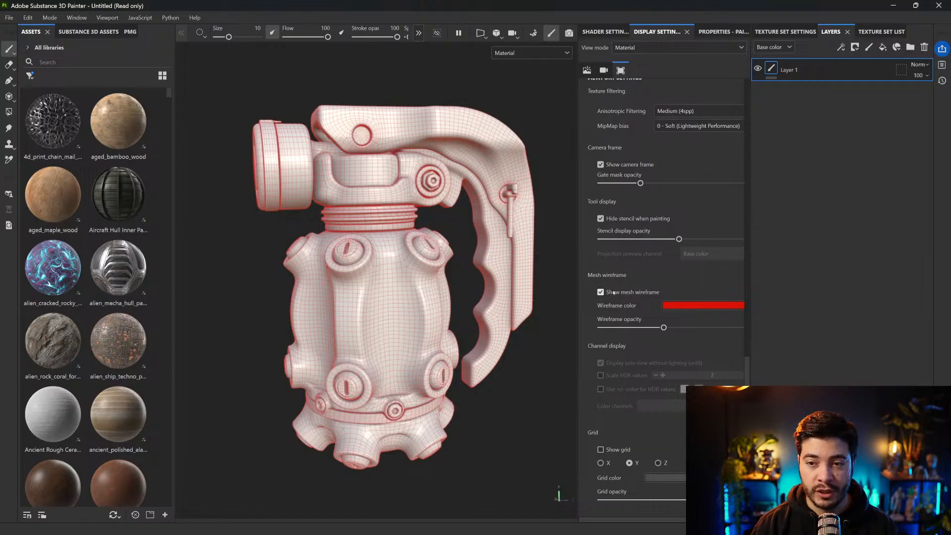
pyautogui.scroll(-5, 531, 333)
pyautogui.keyDown('alt'); pyautogui.moveTo(534, 328); pyautogui.dragTo(487, 358, button='middle'); pyautogui.keyUp('alt')
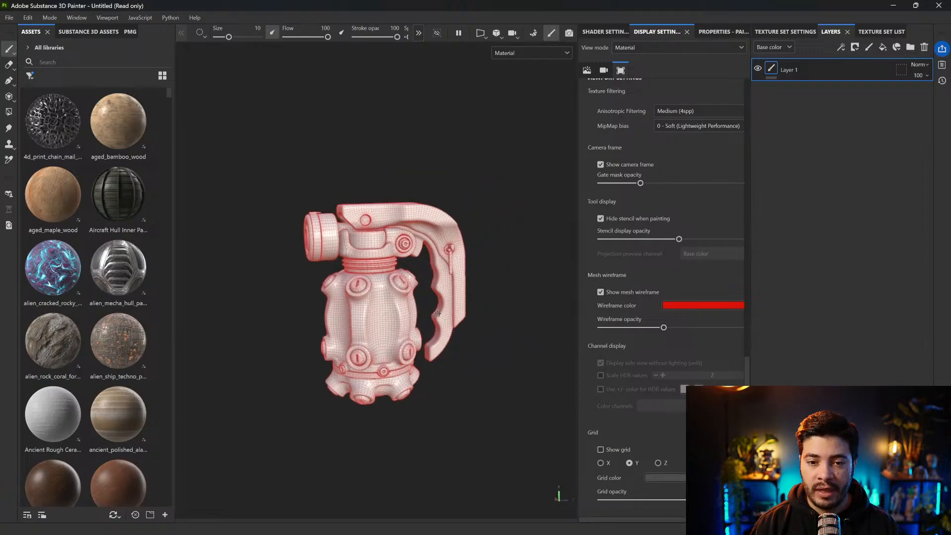
pyautogui.keyDown('alt'); pyautogui.moveTo(435, 305); pyautogui.dragTo(446, 313); pyautogui.keyUp('alt')
pyautogui.scroll(2, 435, 298)
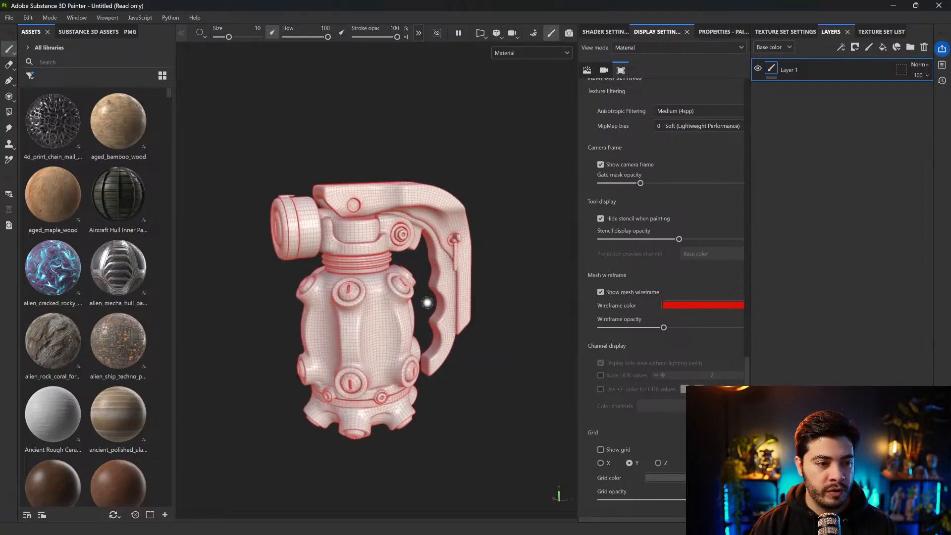
pyautogui.keyDown('alt'); pyautogui.moveTo(427, 302); pyautogui.dragTo(436, 283, button='middle'); pyautogui.keyUp('alt')
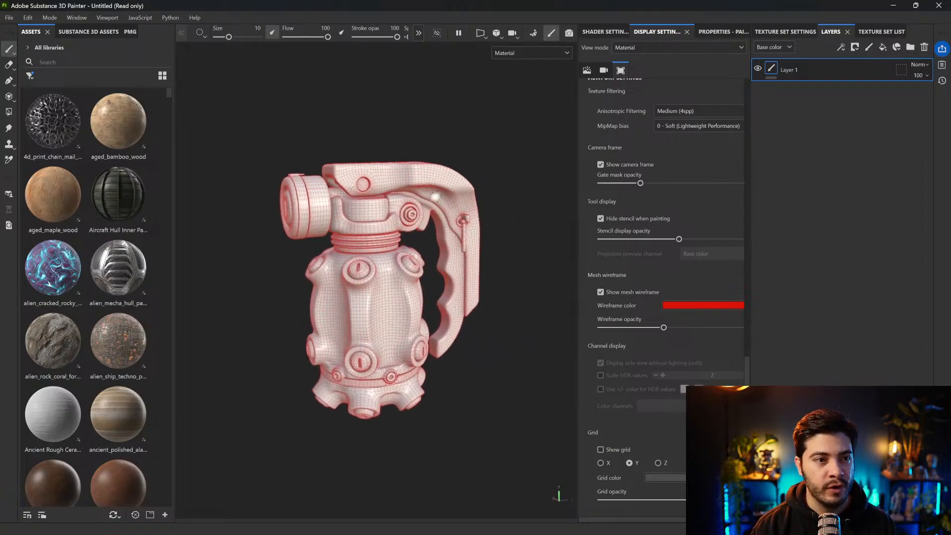
pyautogui.click(10, 17)
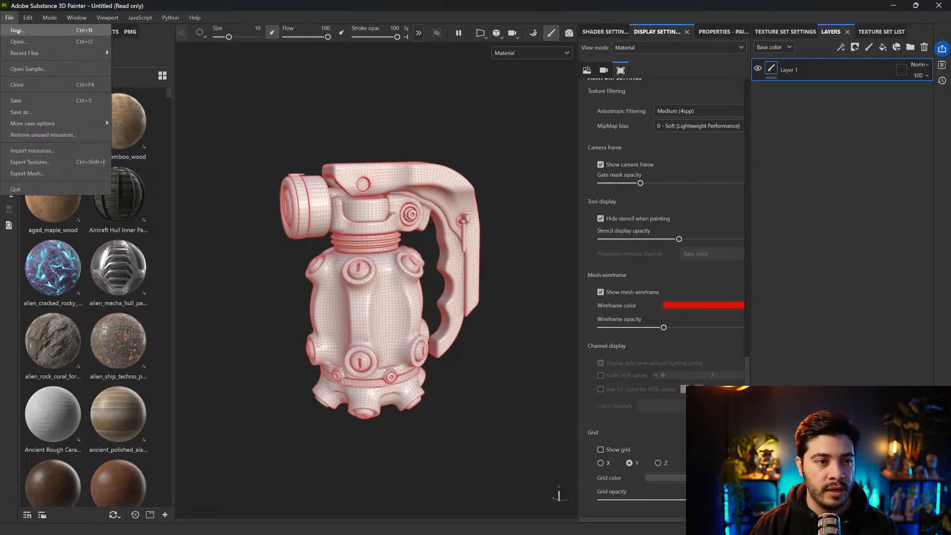
pyautogui.click(22, 32)
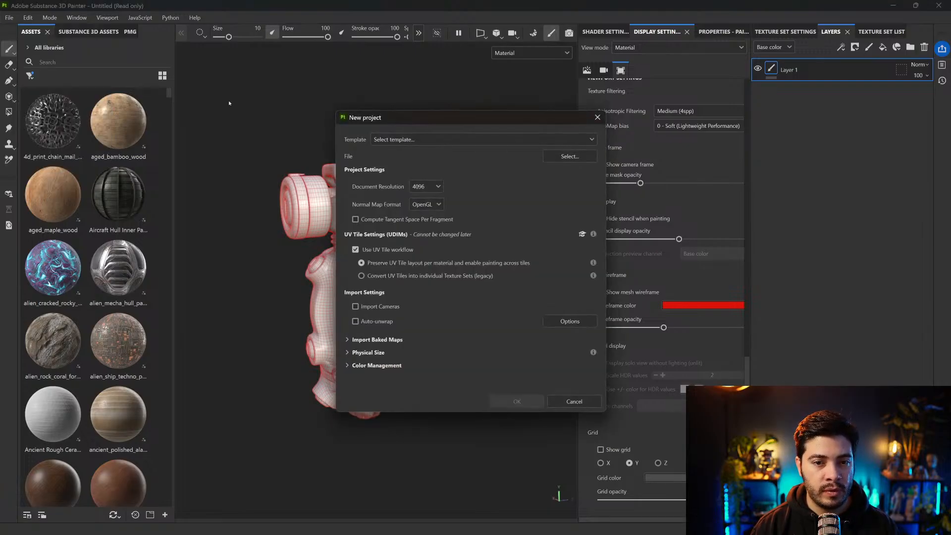
pyautogui.click(568, 157)
pyautogui.press('Escape')
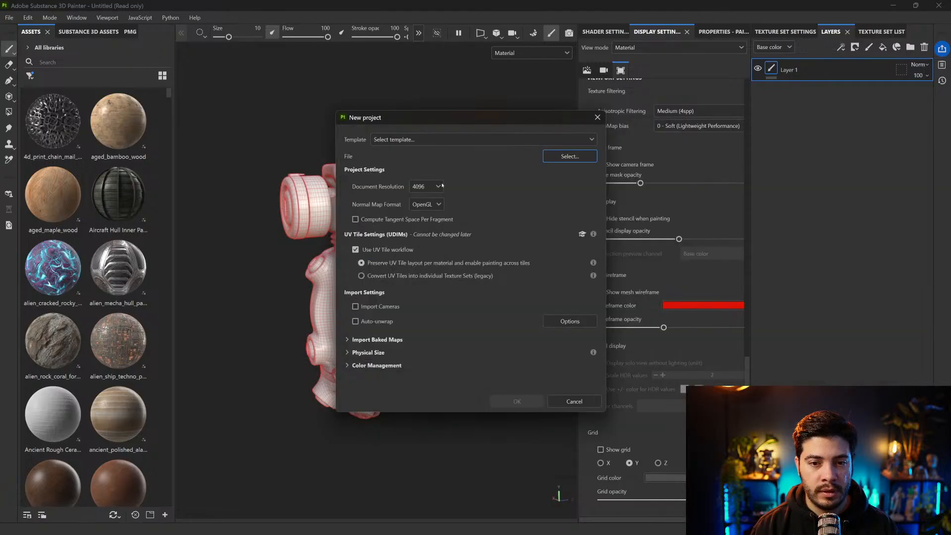
pyautogui.press('Escape')
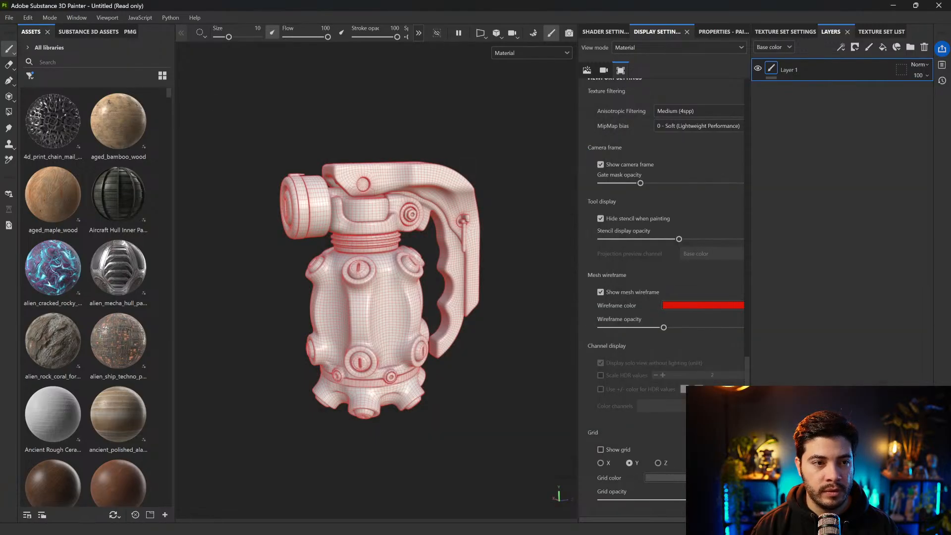
# Open the MeetMat.spp sample project, discarding the changes to the current project
pyautogui.click(9, 17)
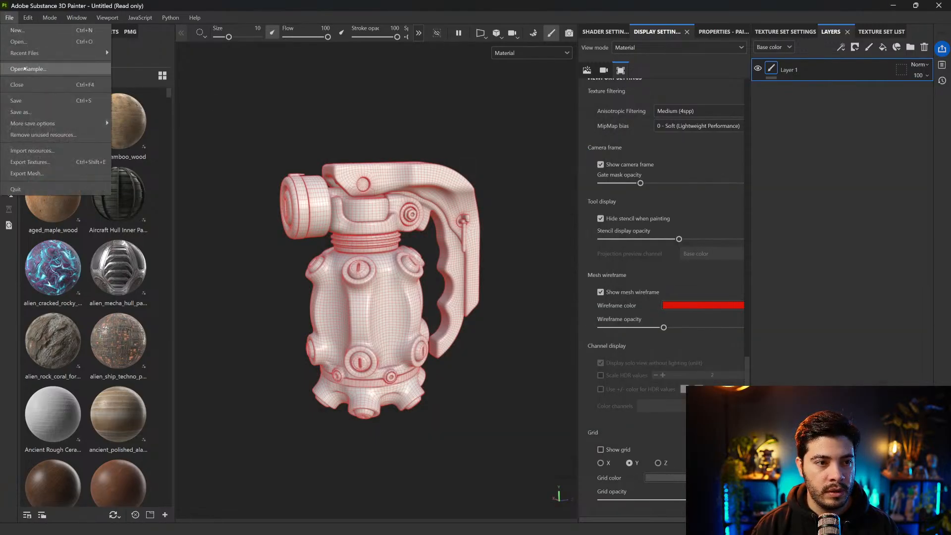
pyautogui.click(29, 69)
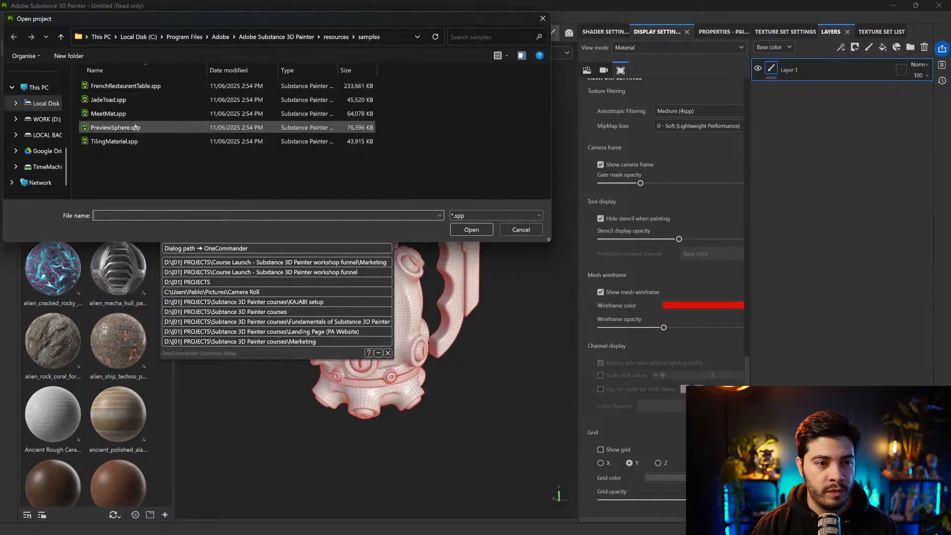
pyautogui.doubleClick(130, 114)
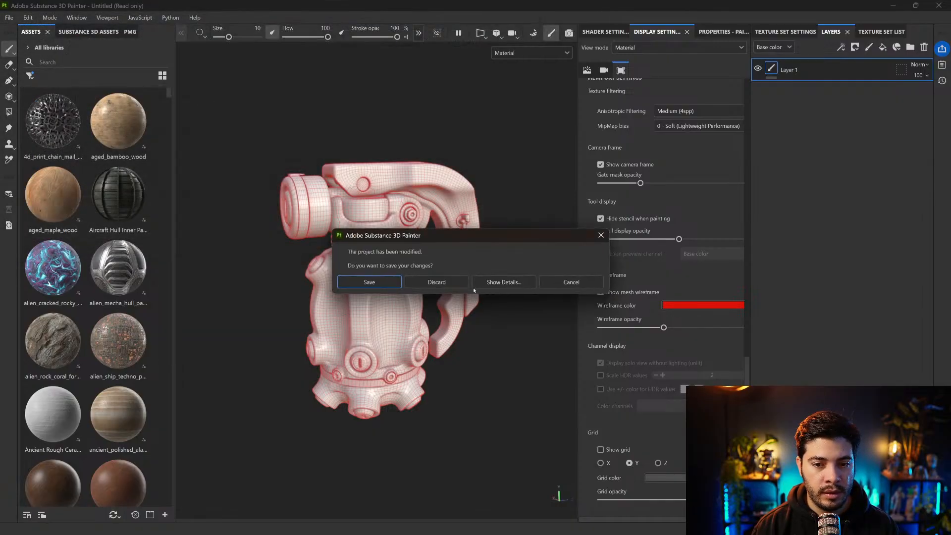
pyautogui.click(445, 283)
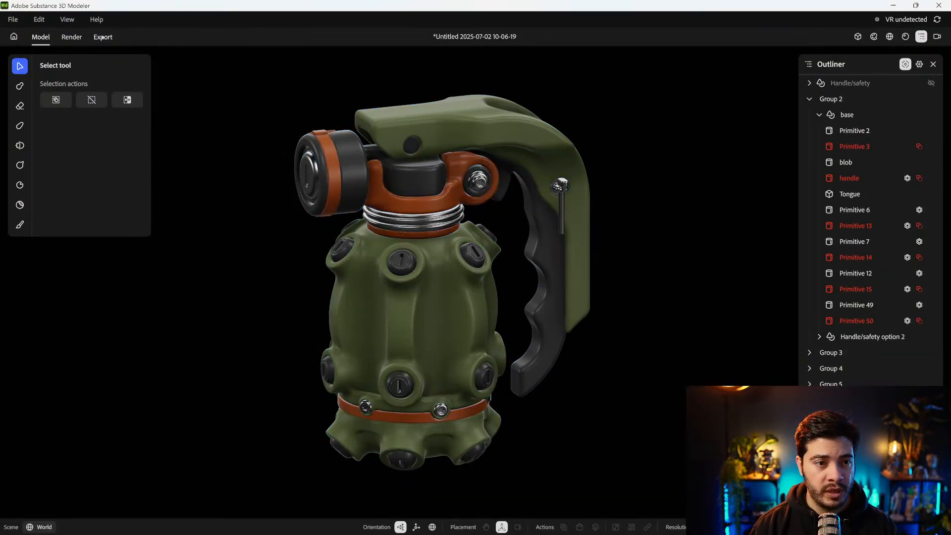
# Select the entire grenade for export and open the export settings for the scene selection
pyautogui.click(103, 38)
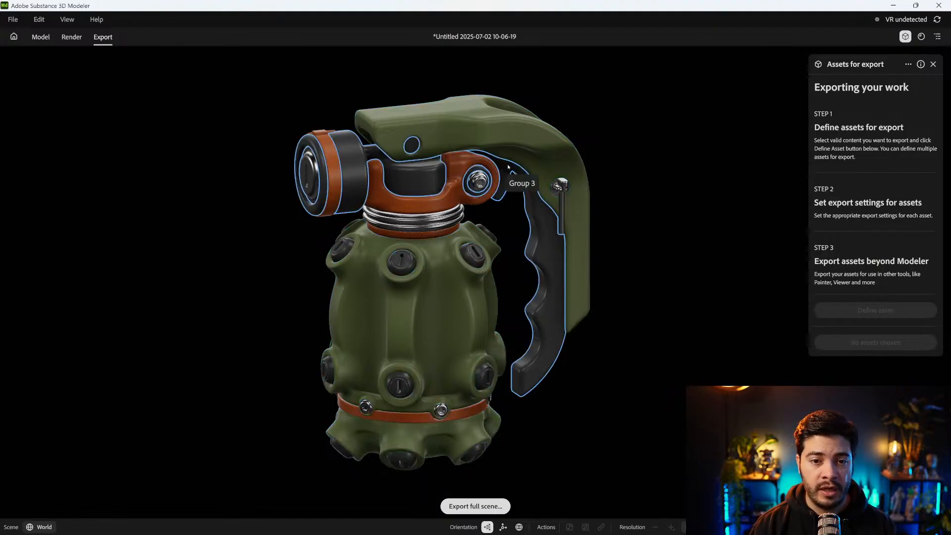
pyautogui.moveTo(215, 85); pyautogui.dragTo(590, 454)
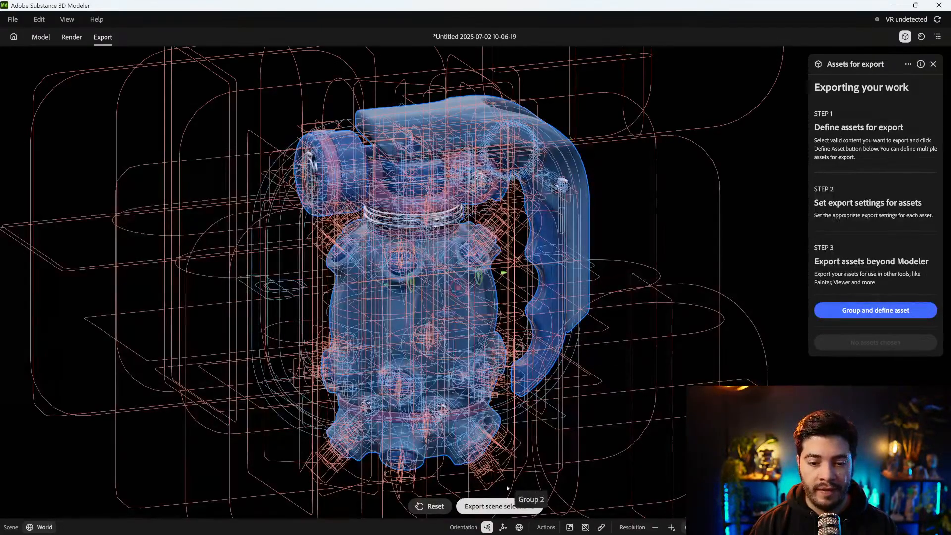
pyautogui.click(491, 506)
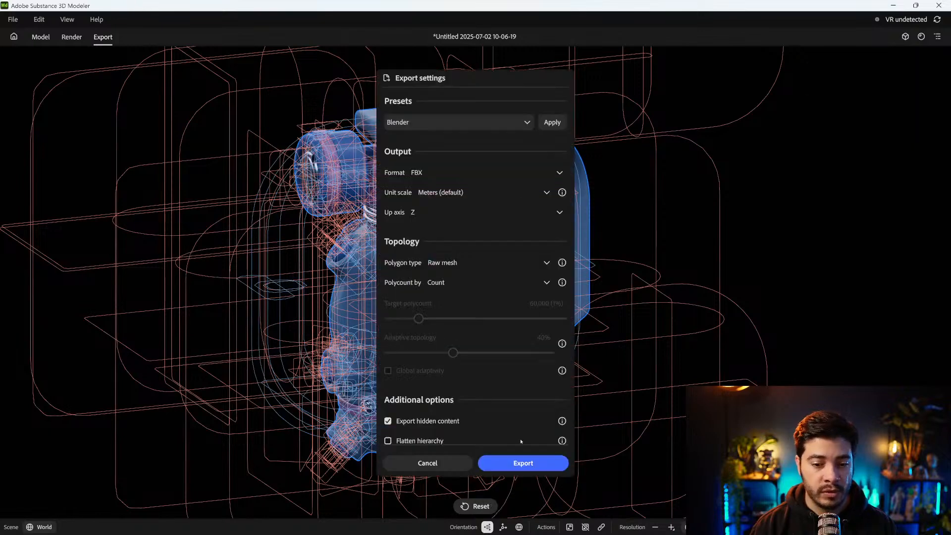
# Review the available export presets and file formats in the export settings
pyautogui.click(469, 121)
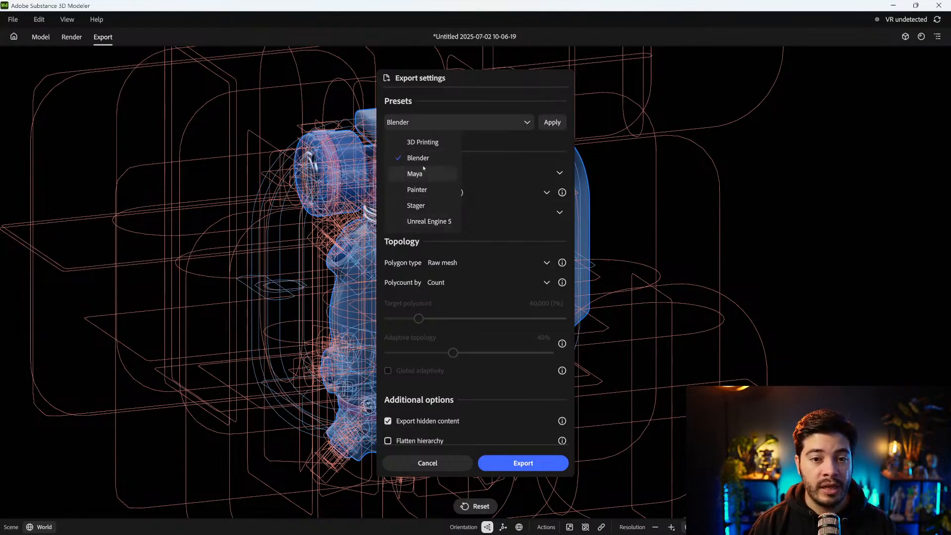
pyautogui.click(505, 119)
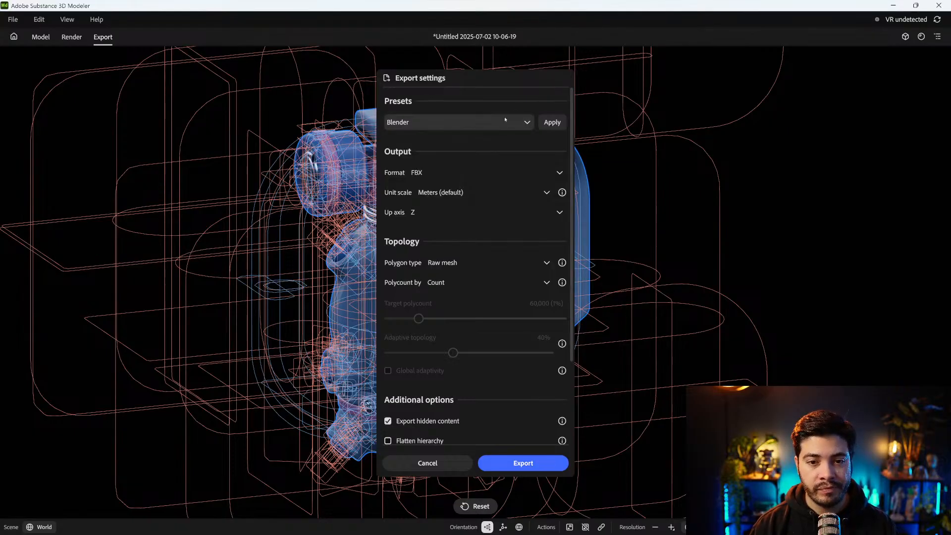
pyautogui.click(448, 172)
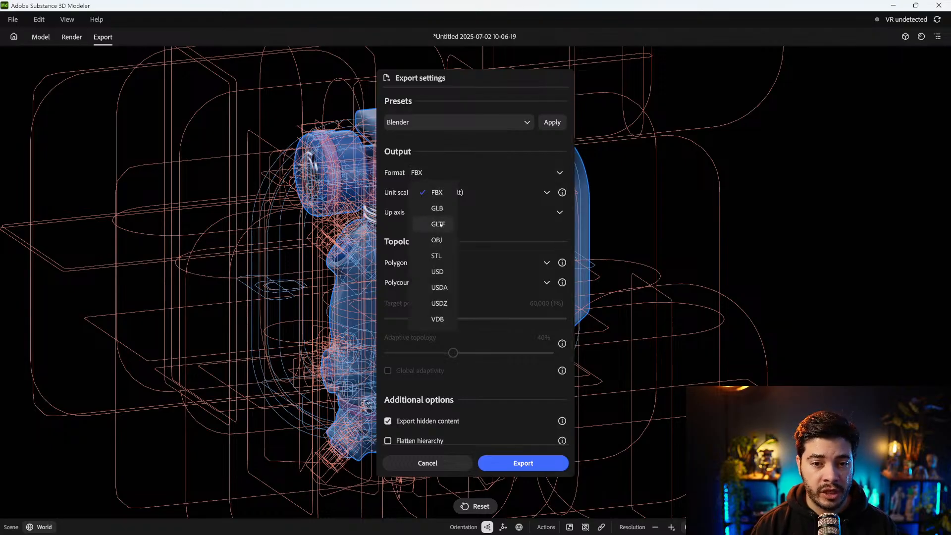
pyautogui.click(474, 133)
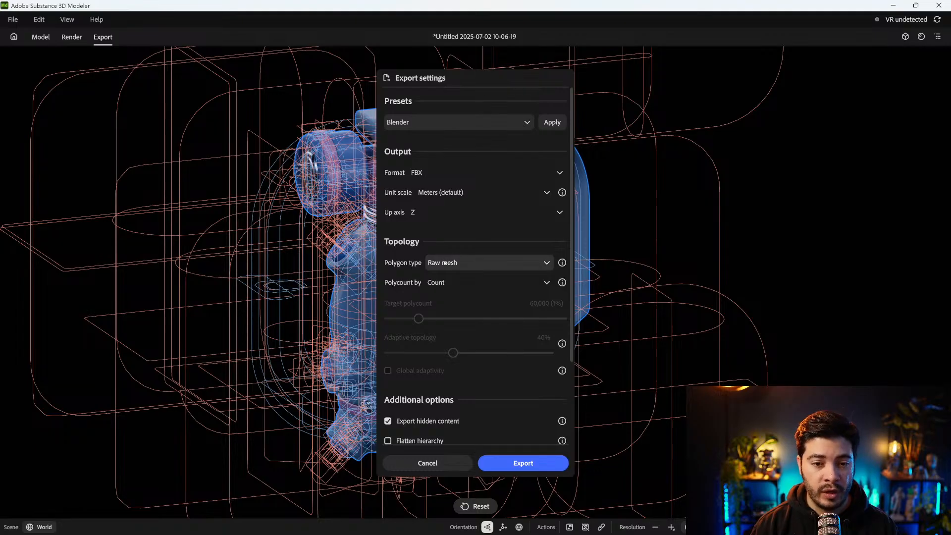
# Set the polygon type to Quads and generate UVs without UV tiles
pyautogui.click(429, 263)
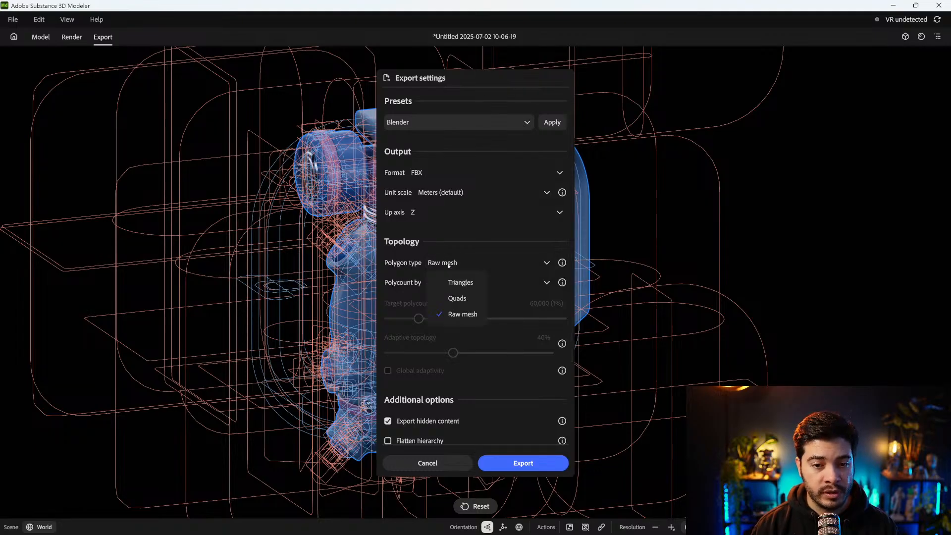
pyautogui.click(461, 298)
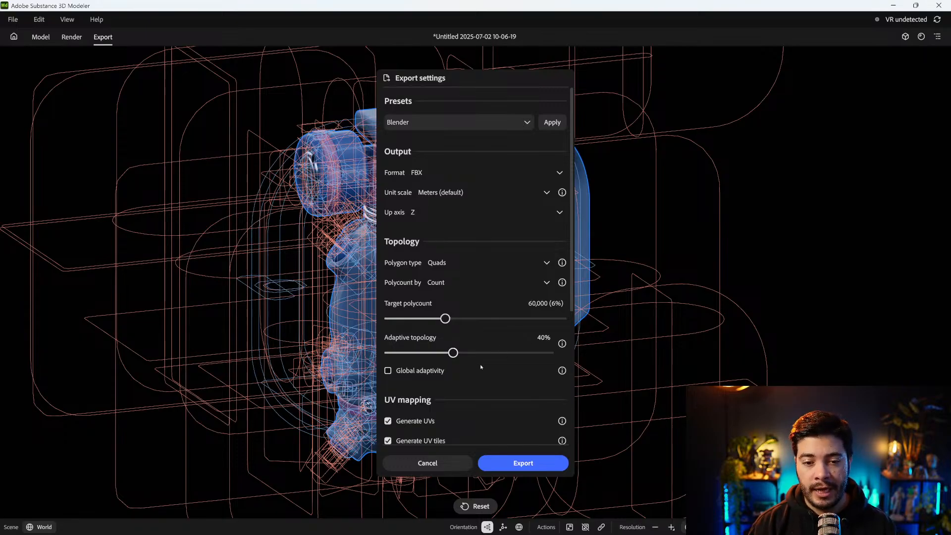
pyautogui.scroll(-3, 522, 312)
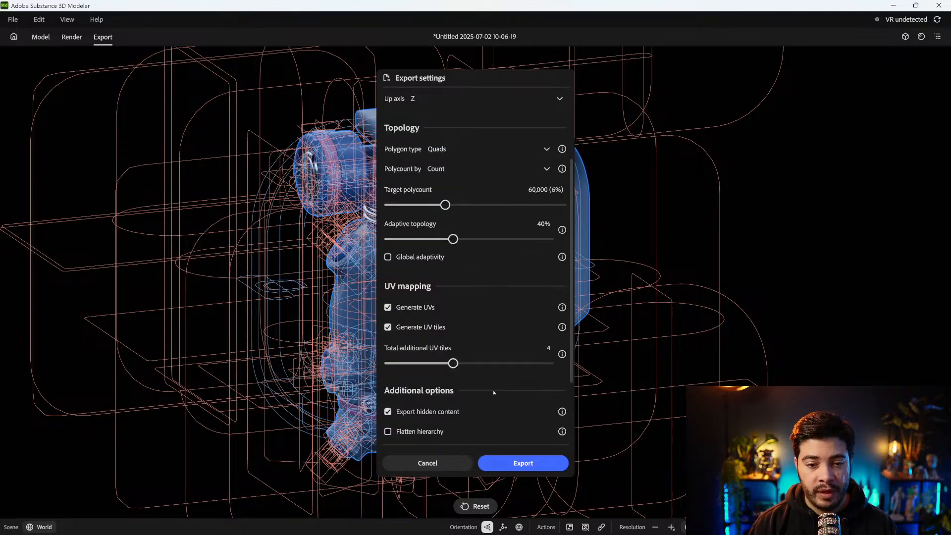
pyautogui.click(407, 327)
pyautogui.click(408, 325)
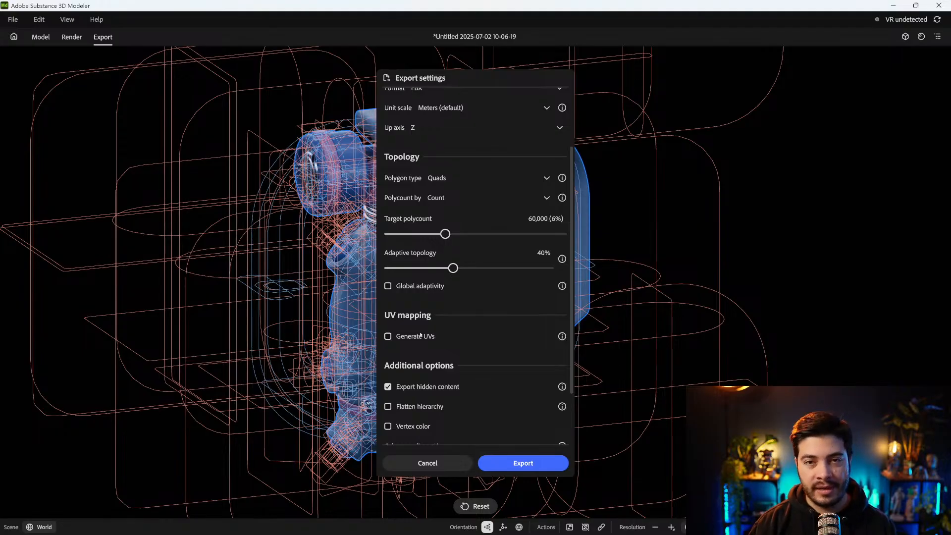
pyautogui.click(418, 336)
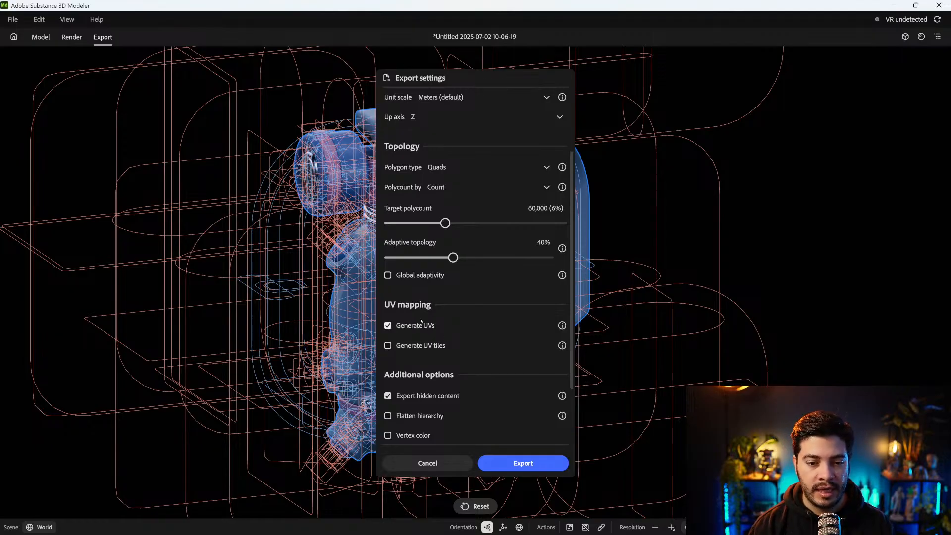
# Export the selected grenade as FBX with the configured settings, confirming the save
pyautogui.scroll(-3, 460, 380)
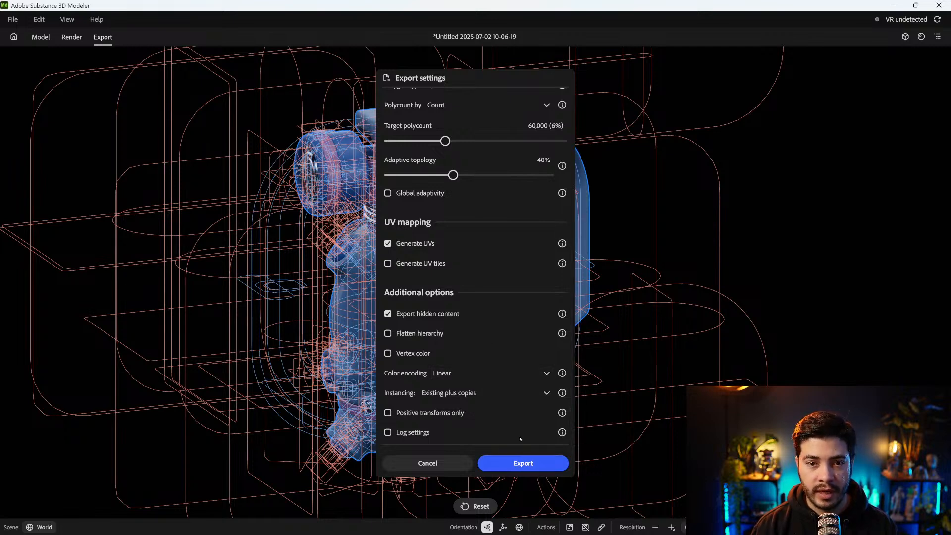
pyautogui.click(520, 462)
pyautogui.moveTo(337, 22); pyautogui.dragTo(0, 28)
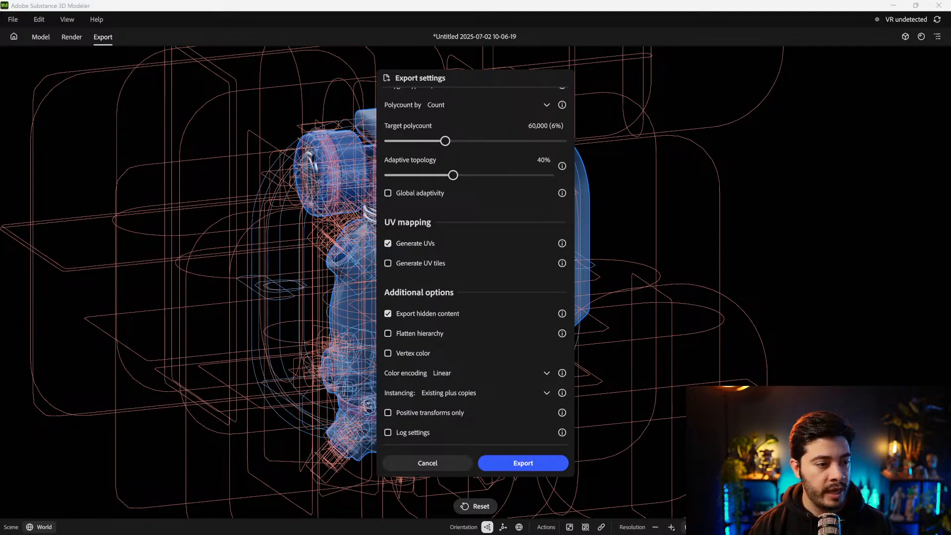
pyautogui.press('Return')
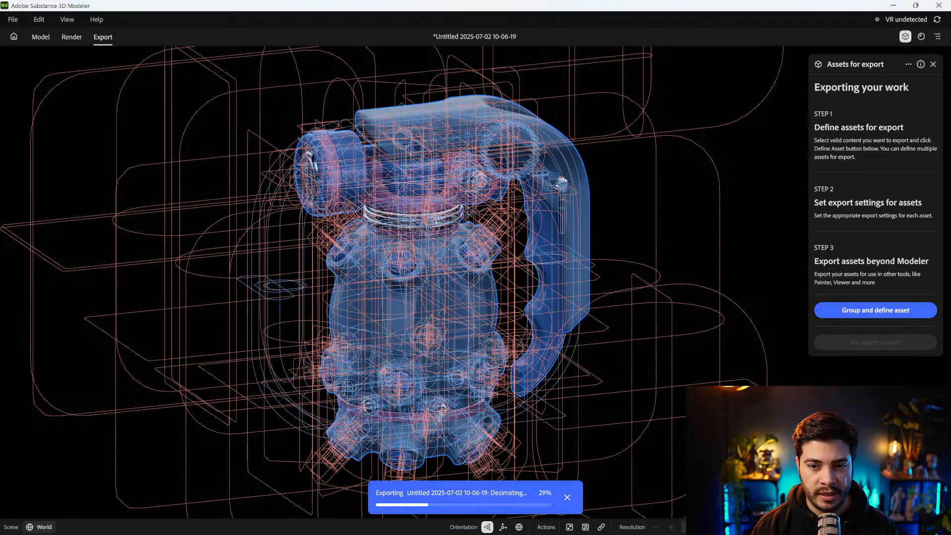
pyautogui.keyDown('alt'); pyautogui.moveTo(396, 210); pyautogui.dragTo(465, 188); pyautogui.keyUp('alt')
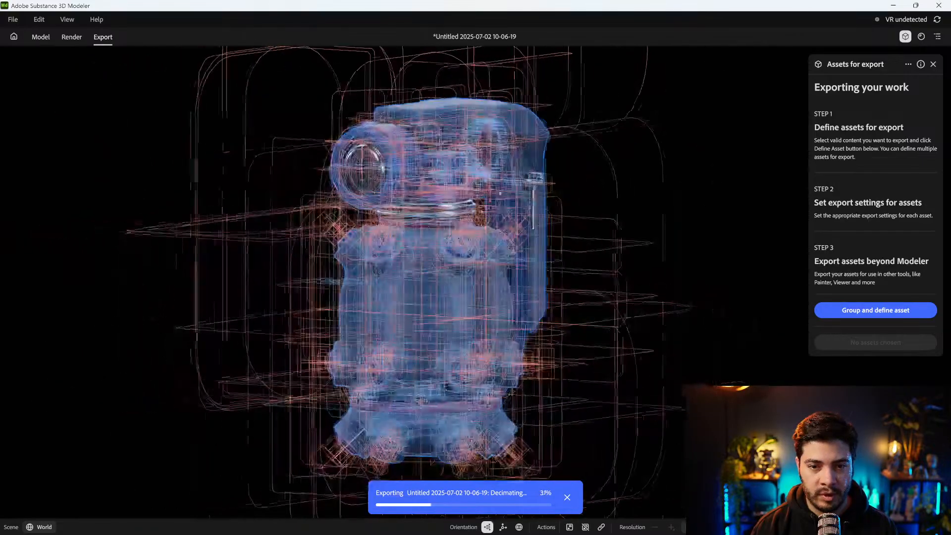
pyautogui.scroll(7, 465, 188)
pyautogui.scroll(-5, 465, 189)
pyautogui.keyDown('alt'); pyautogui.moveTo(466, 114); pyautogui.dragTo(406, 240, button='middle'); pyautogui.keyUp('alt')
pyautogui.scroll(5, 469, 266)
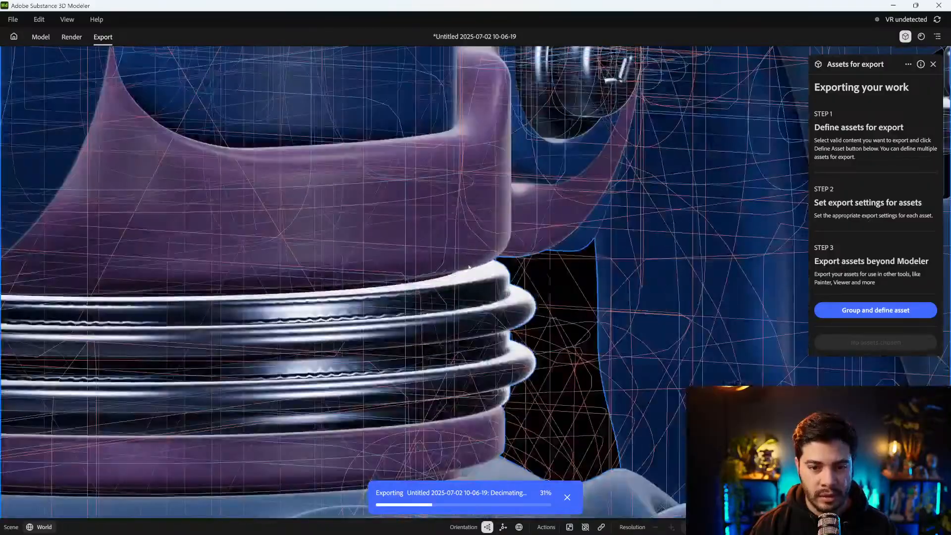
pyautogui.scroll(-8, 473, 302)
pyautogui.scroll(2, 501, 273)
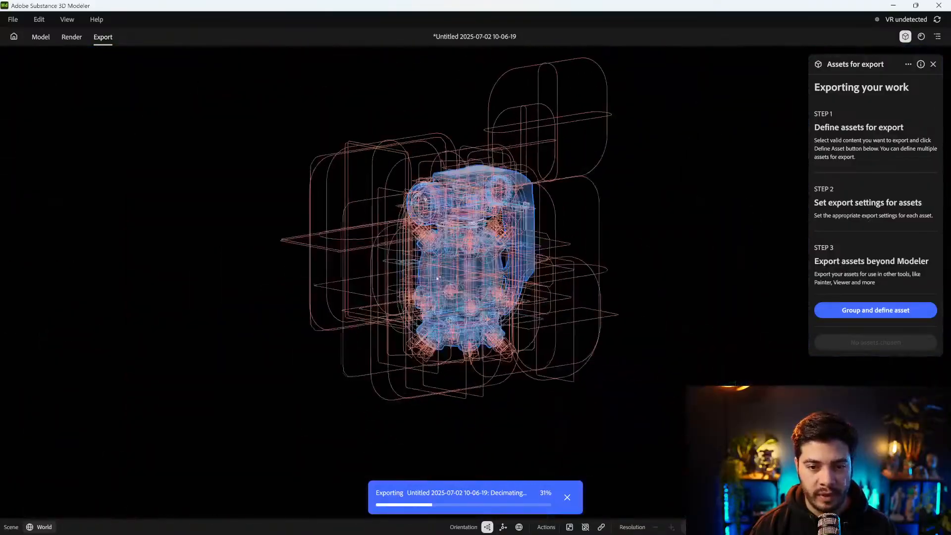
pyautogui.scroll(4, 502, 273)
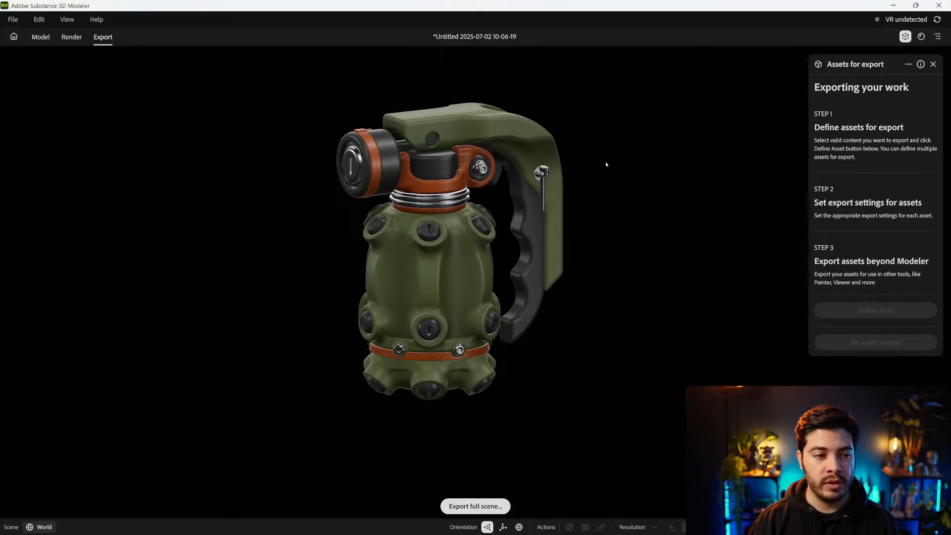
# Examine the object groups on the grenade's body, neck and fuse assembly up close
pyautogui.keyDown('alt'); pyautogui.moveTo(643, 148); pyautogui.dragTo(629, 163, button='middle'); pyautogui.keyUp('alt')
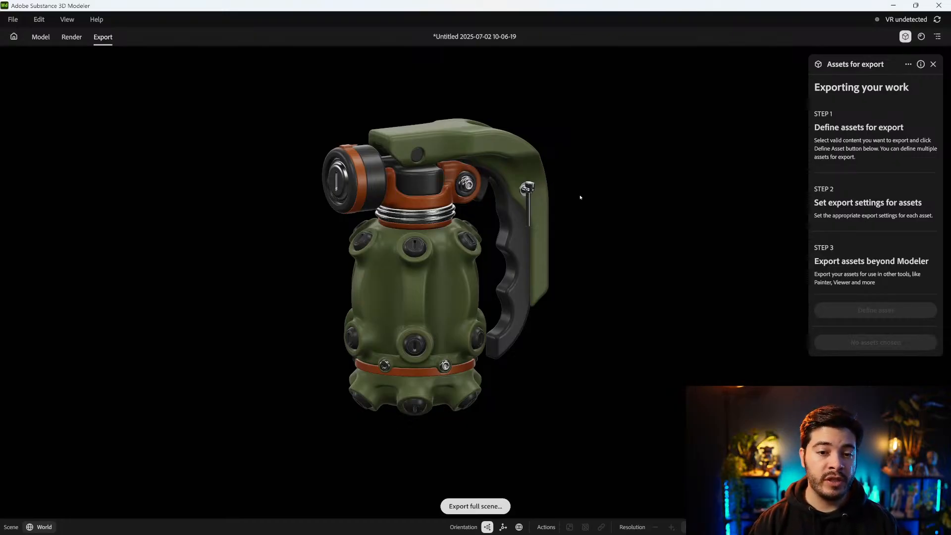
pyautogui.scroll(2, 413, 301)
pyautogui.scroll(3, 413, 301)
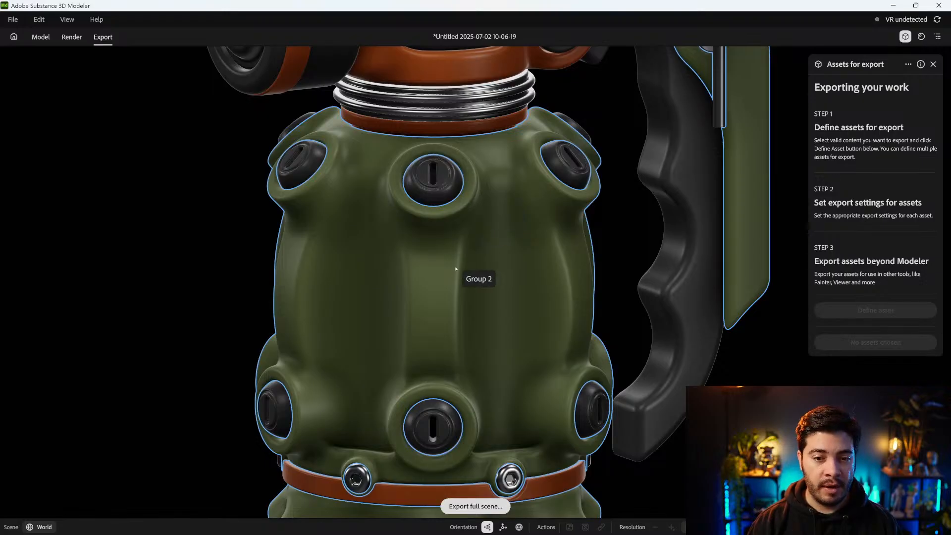
pyautogui.scroll(-5, 460, 280)
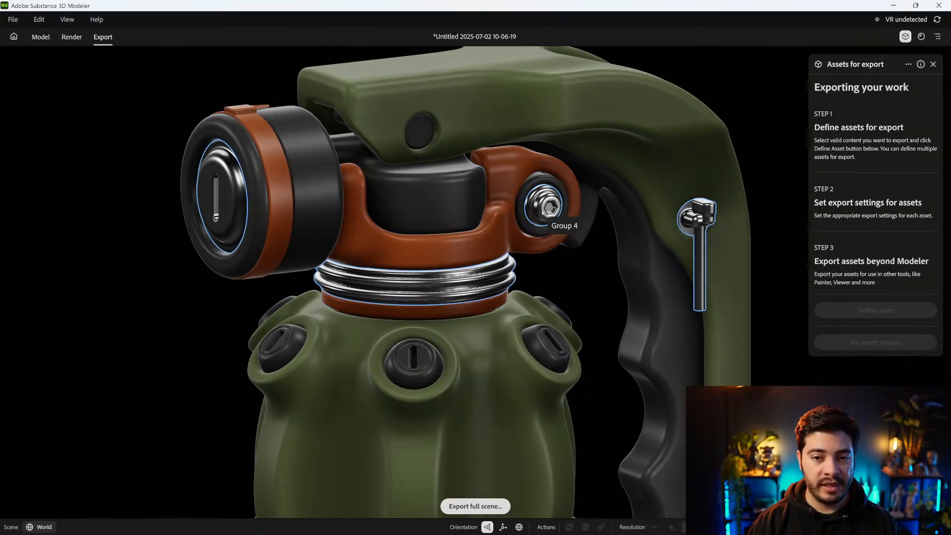
pyautogui.scroll(1, 545, 192)
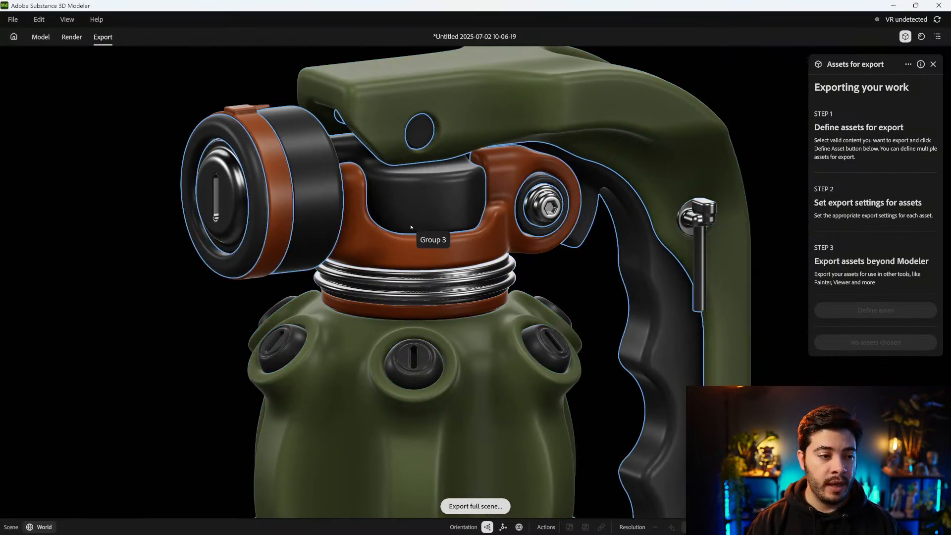
pyautogui.scroll(-3, 453, 258)
pyautogui.scroll(-4, 453, 258)
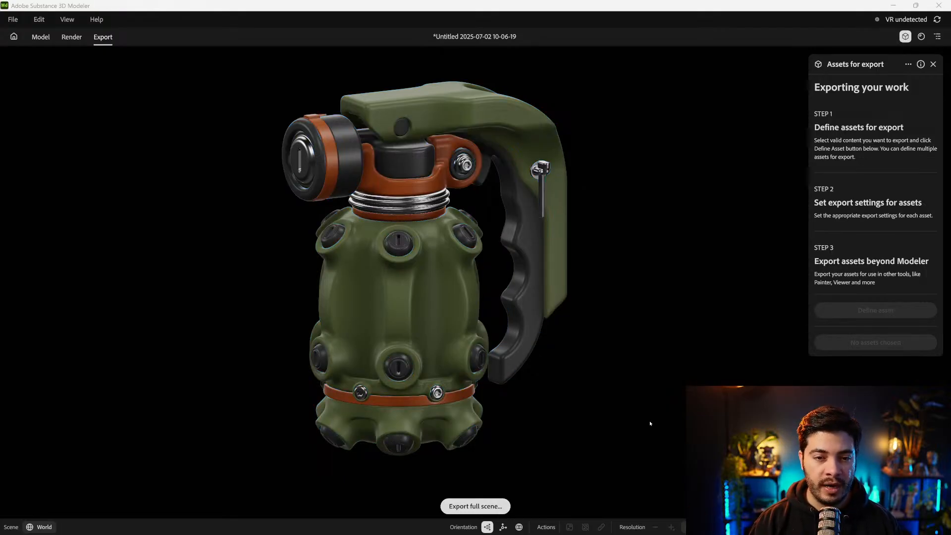
pyautogui.hotkey('ctrl', 'a')
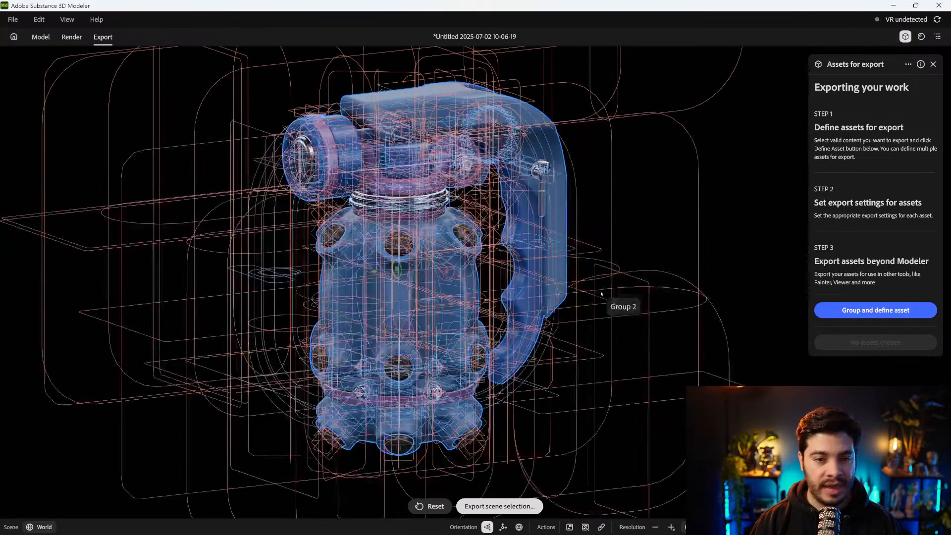
pyautogui.click(500, 506)
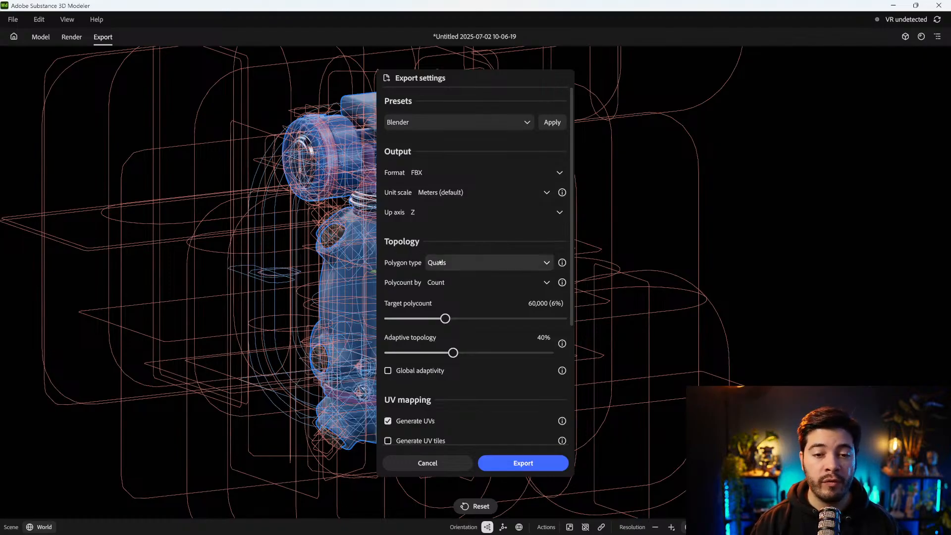
pyautogui.click(466, 263)
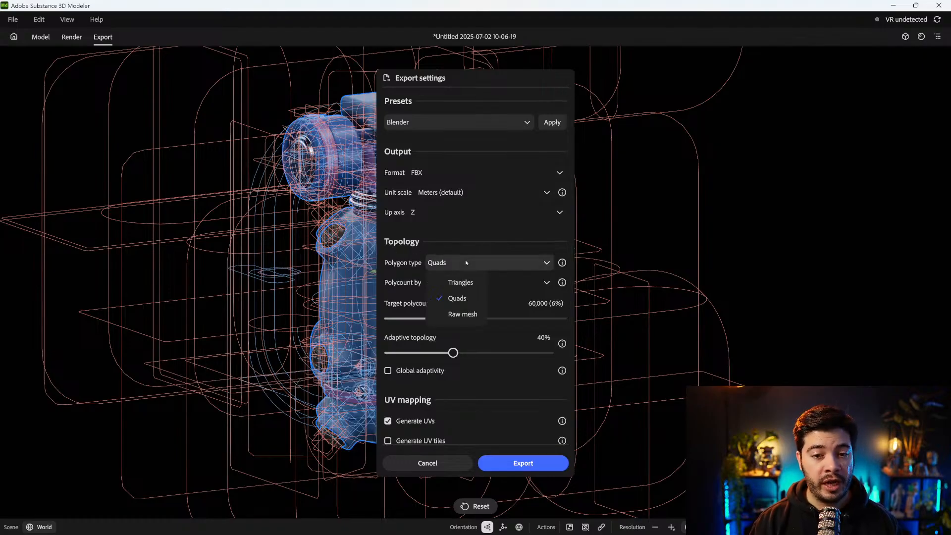
pyautogui.click(464, 315)
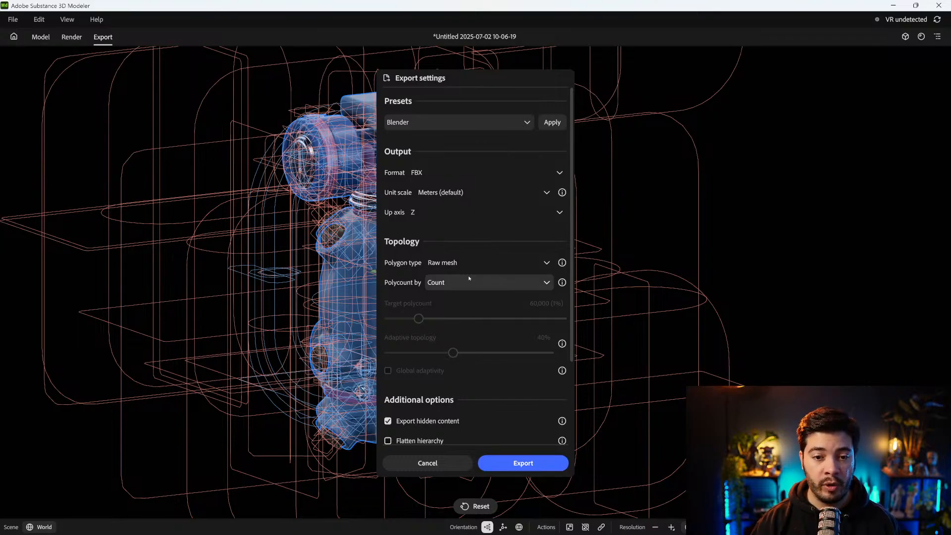
pyautogui.click(427, 463)
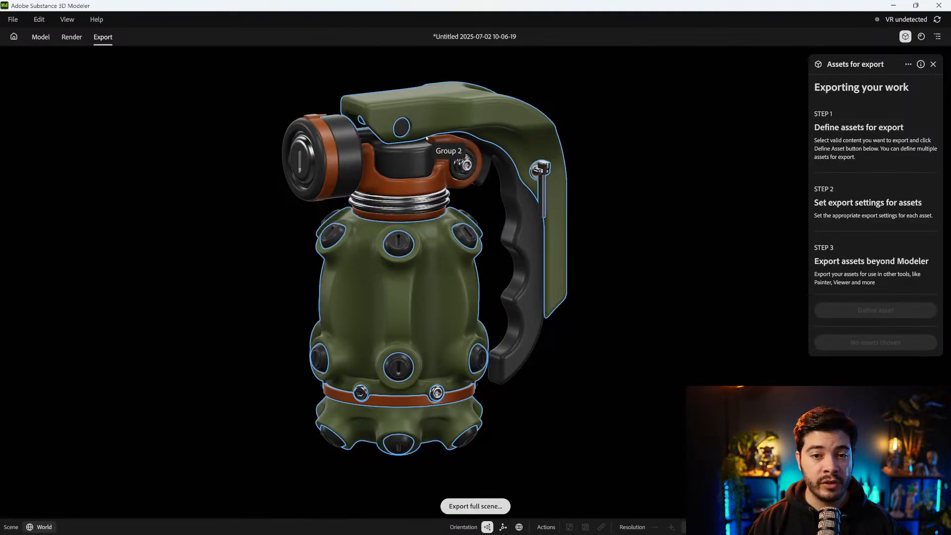
# Raise the export topology detail of Group 5, the orange parts around the neck, cap and base
pyautogui.click(443, 155)
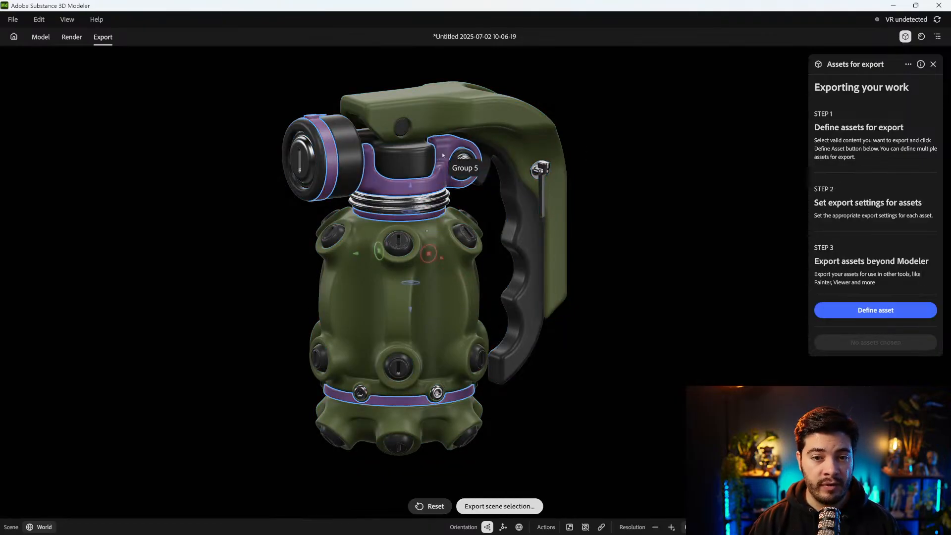
pyautogui.rightClick(444, 155)
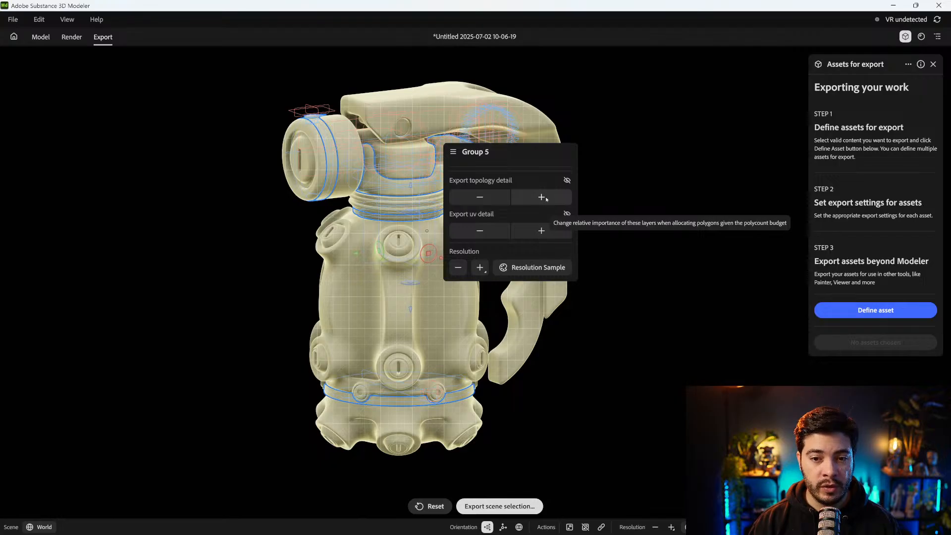
pyautogui.click(542, 198)
pyautogui.click(551, 198)
pyautogui.click(564, 199)
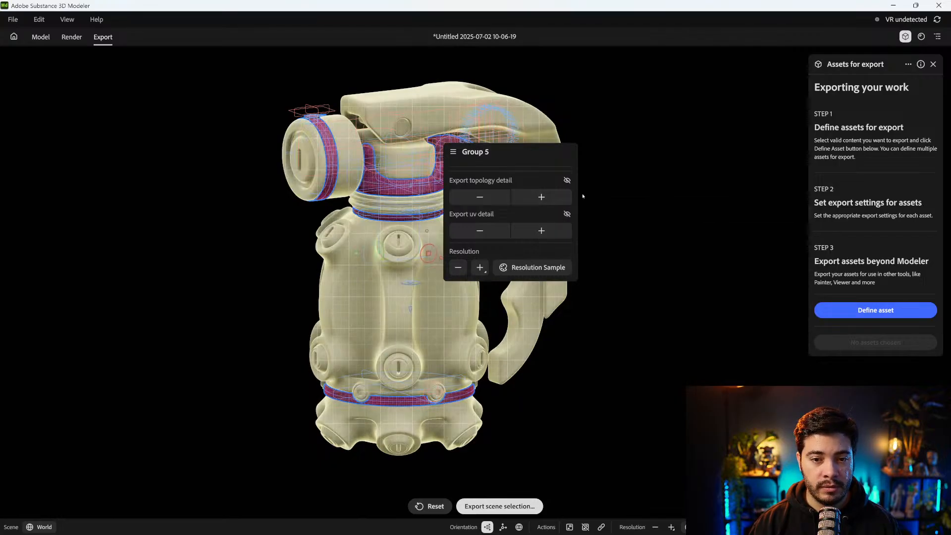
pyautogui.click(614, 198)
# Raise the export topology detail and the resolution of Group 4, the metal rings around the grenade's neck
pyautogui.scroll(5, 410, 237)
pyautogui.moveTo(418, 137); pyautogui.dragTo(430, 347, button='middle')
pyautogui.scroll(3, 492, 270)
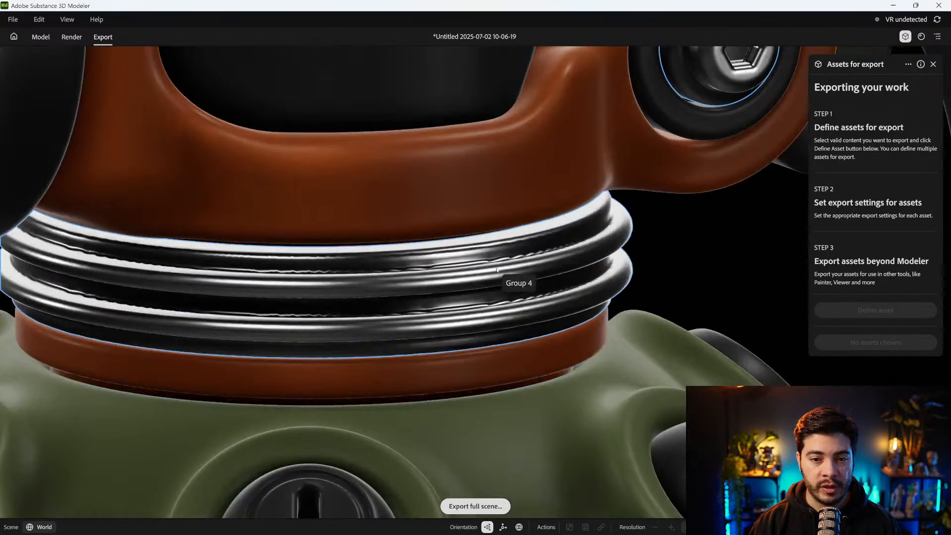
pyautogui.scroll(2, 494, 264)
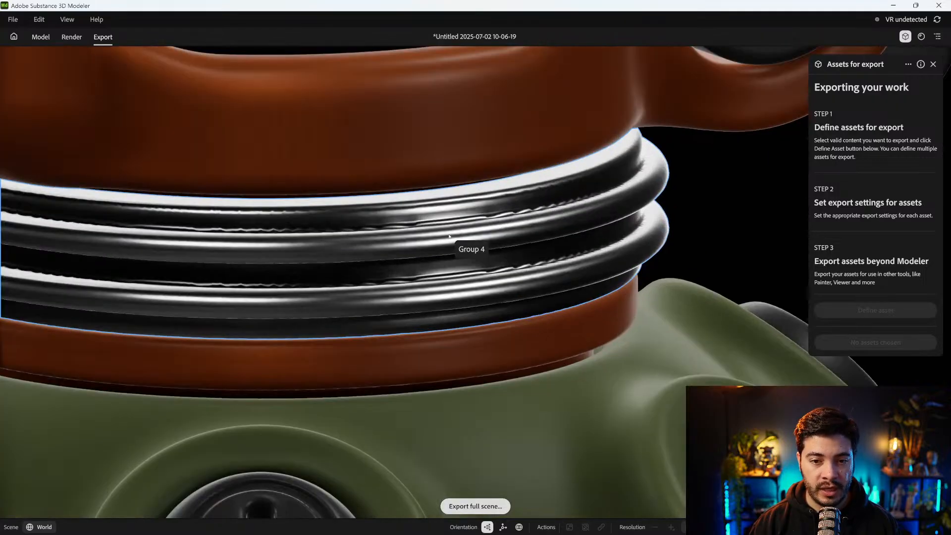
pyautogui.click(417, 228)
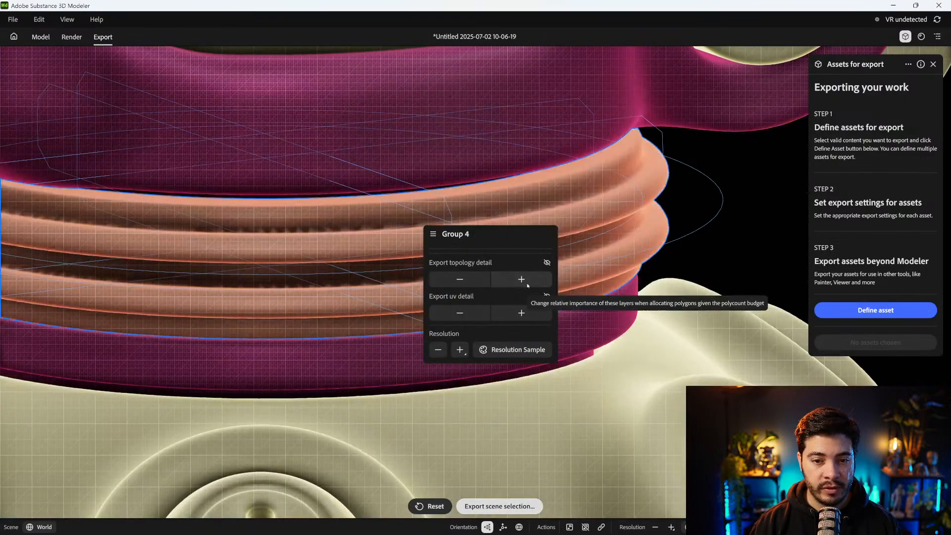
pyautogui.click(528, 283)
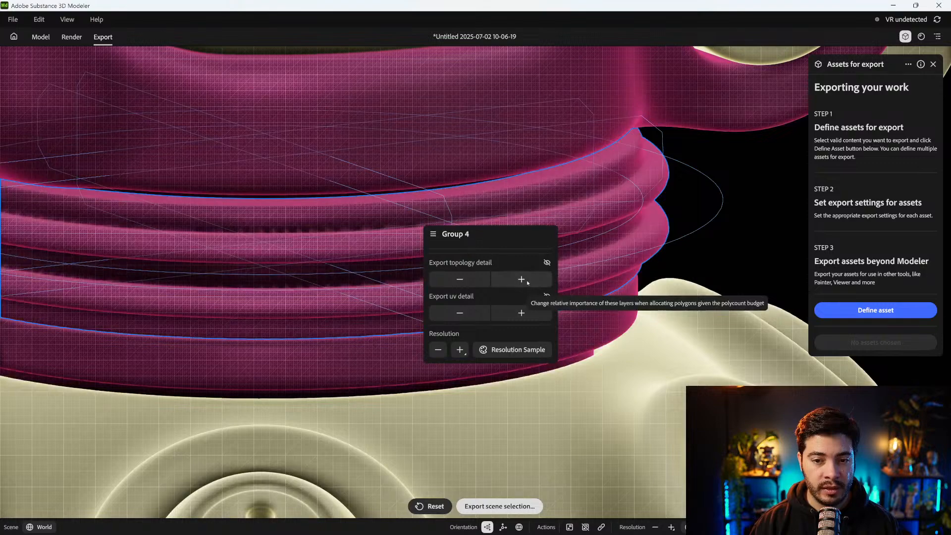
pyautogui.click(511, 284)
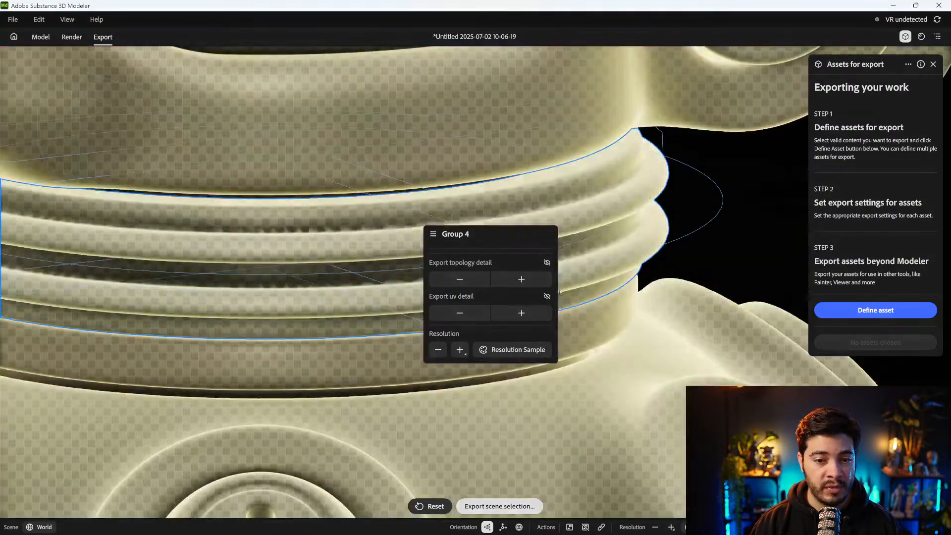
pyautogui.scroll(-2, 565, 289)
pyautogui.click(460, 349)
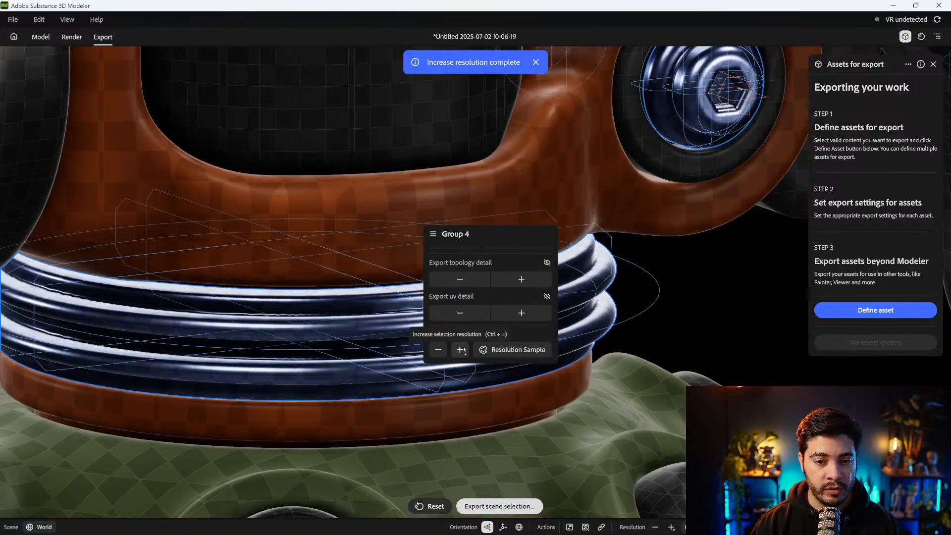
# Examine the grenade's neck assembly, body, base bolts and lever up close from several angles
pyautogui.click(638, 309)
pyautogui.keyDown('alt'); pyautogui.moveTo(475, 396); pyautogui.dragTo(511, 171, button='middle'); pyautogui.keyUp('alt')
pyautogui.click(505, 237)
pyautogui.scroll(-3, 506, 236)
pyautogui.keyDown('alt'); pyautogui.moveTo(505, 236); pyautogui.dragTo(359, 466, button='middle'); pyautogui.keyUp('alt')
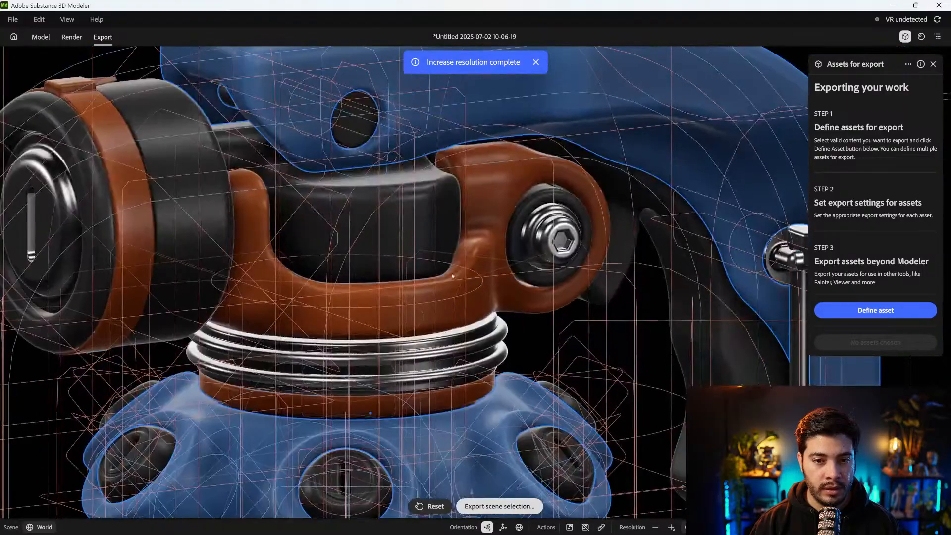
pyautogui.keyDown('alt'); pyautogui.moveTo(559, 238); pyautogui.dragTo(506, 328, button='middle'); pyautogui.keyUp('alt')
pyautogui.click(694, 113)
pyautogui.keyDown('alt'); pyautogui.moveTo(675, 298); pyautogui.dragTo(246, 159, button='middle'); pyautogui.keyUp('alt')
pyautogui.keyDown('alt'); pyautogui.moveTo(90, 75); pyautogui.dragTo(317, 87, button='middle'); pyautogui.keyUp('alt')
pyautogui.keyDown('alt'); pyautogui.moveTo(332, 134); pyautogui.dragTo(360, 276, button='right'); pyautogui.keyUp('alt')
pyautogui.keyDown('alt'); pyautogui.moveTo(360, 276); pyautogui.dragTo(474, 187); pyautogui.keyUp('alt')
pyautogui.keyDown('alt'); pyautogui.moveTo(474, 186); pyautogui.dragTo(317, 99, button='middle'); pyautogui.keyUp('alt')
pyautogui.keyDown('alt'); pyautogui.moveTo(342, 153); pyautogui.dragTo(410, 219, button='right'); pyautogui.keyUp('alt')
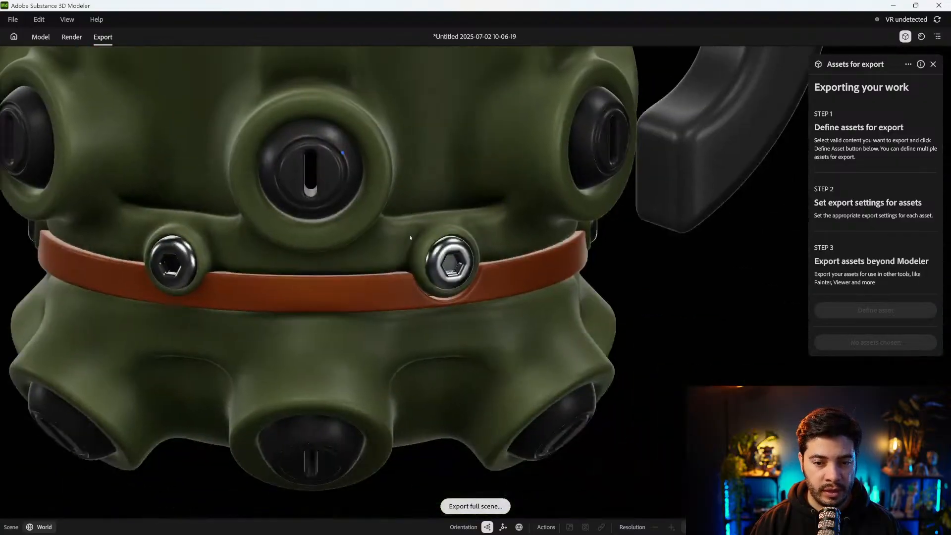
pyautogui.keyDown('alt'); pyautogui.moveTo(298, 99); pyautogui.dragTo(531, 405, button='middle'); pyautogui.keyUp('alt')
pyautogui.keyDown('alt'); pyautogui.moveTo(435, 97); pyautogui.dragTo(362, 474, button='middle'); pyautogui.keyUp('alt')
pyautogui.keyDown('alt'); pyautogui.moveTo(363, 474); pyautogui.dragTo(261, 219); pyautogui.keyUp('alt')
pyautogui.scroll(-6, 361, 220)
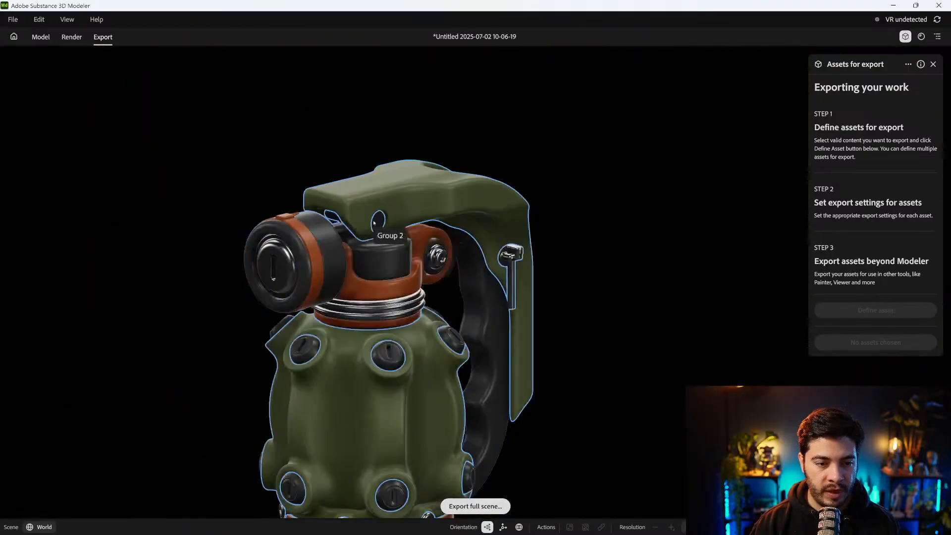
pyautogui.keyDown('alt'); pyautogui.moveTo(460, 270); pyautogui.dragTo(457, 223, button='middle'); pyautogui.keyUp('alt')
pyautogui.keyDown('alt'); pyautogui.moveTo(456, 223); pyautogui.dragTo(388, 249); pyautogui.keyUp('alt')
pyautogui.scroll(5, 388, 250)
pyautogui.scroll(-4, 404, 251)
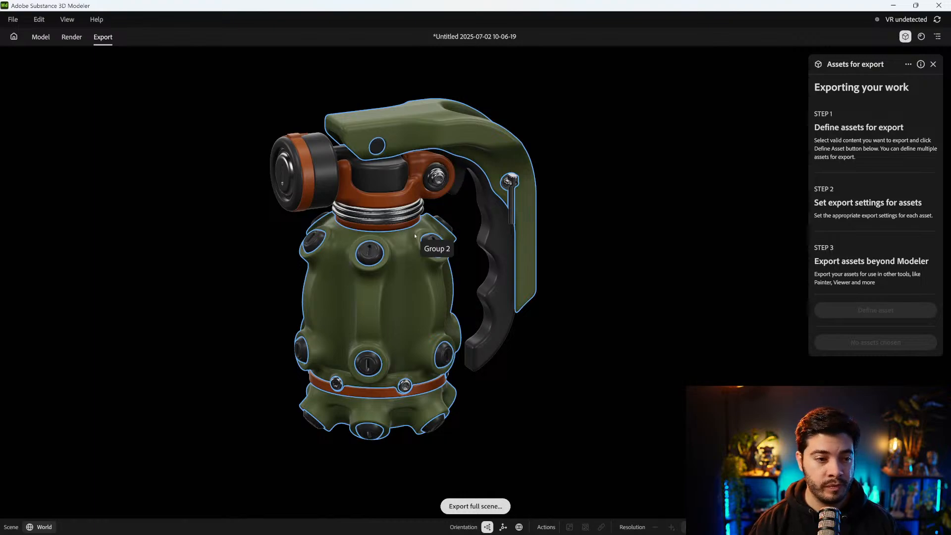
# Export the whole grenade as FBX with Meters (default) unit scale, Z up axis and Raw mesh polygon type
pyautogui.moveTo(208, 126); pyautogui.dragTo(475, 399)
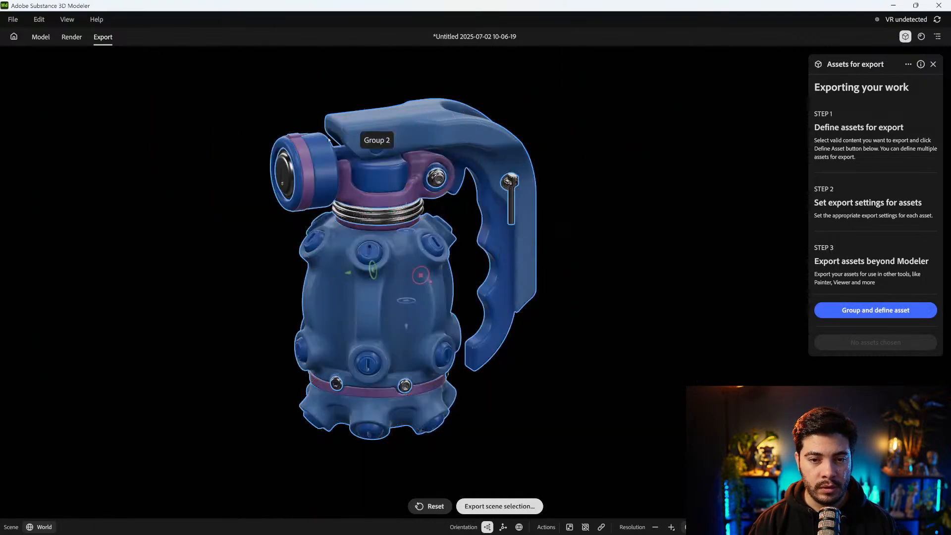
pyautogui.keyDown('alt'); pyautogui.moveTo(603, 194); pyautogui.dragTo(599, 254); pyautogui.keyUp('alt')
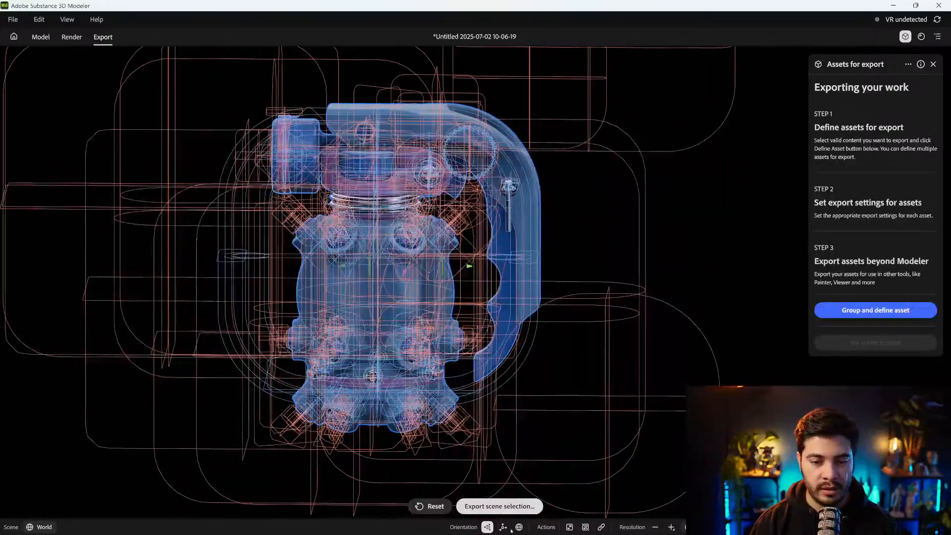
pyautogui.click(499, 506)
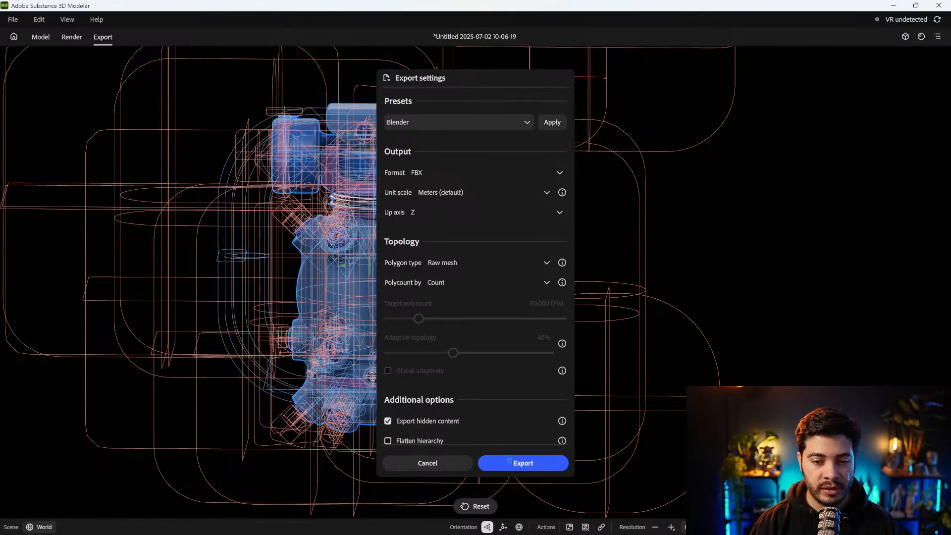
pyautogui.click(523, 463)
pyautogui.moveTo(381, 22); pyautogui.dragTo(0, 109)
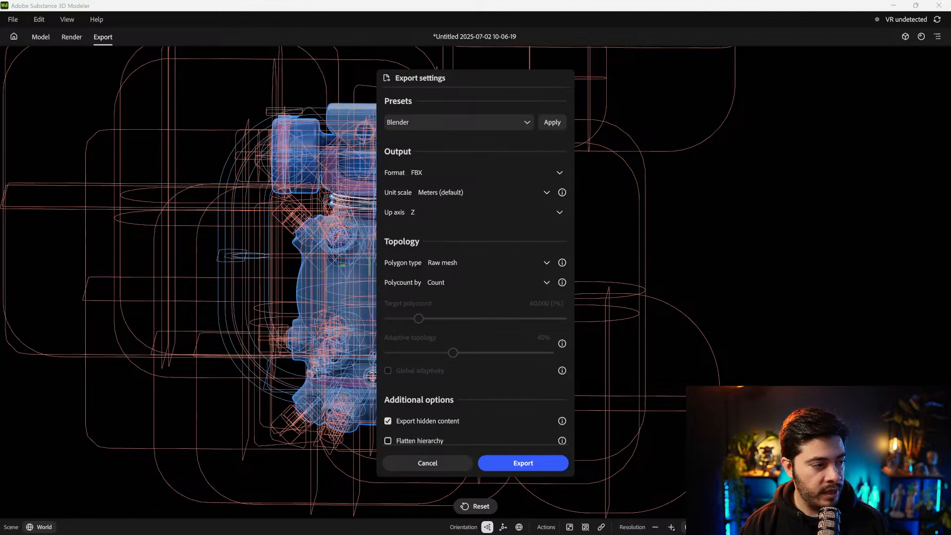
pyautogui.press('Return')
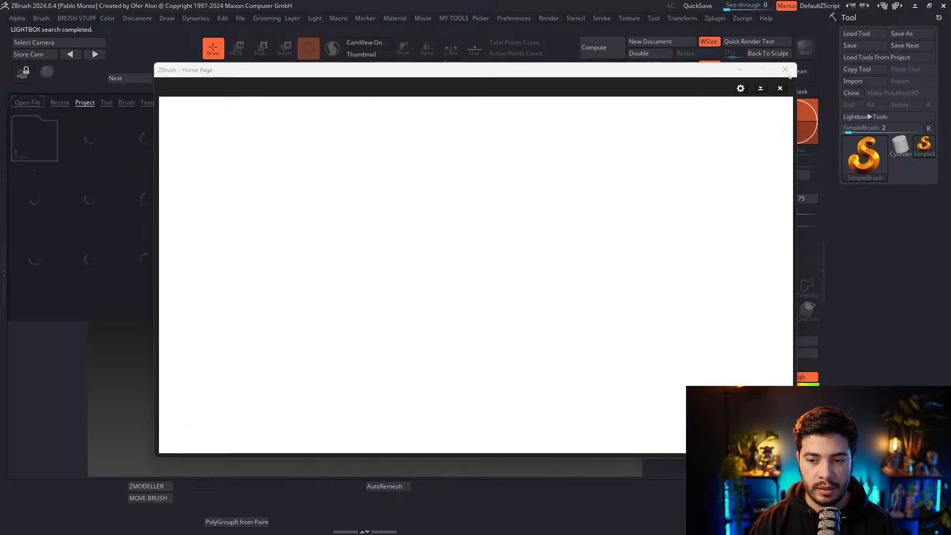
# Switch to ZBrush, dismiss the home page and Lightbox, and create a doubled-size new document with a grey background
pyautogui.click(785, 70)
pyautogui.press(',')
pyautogui.click(791, 355)
pyautogui.moveTo(756, 354); pyautogui.dragTo(759, 371)
pyautogui.click(650, 42)
pyautogui.click(639, 53)
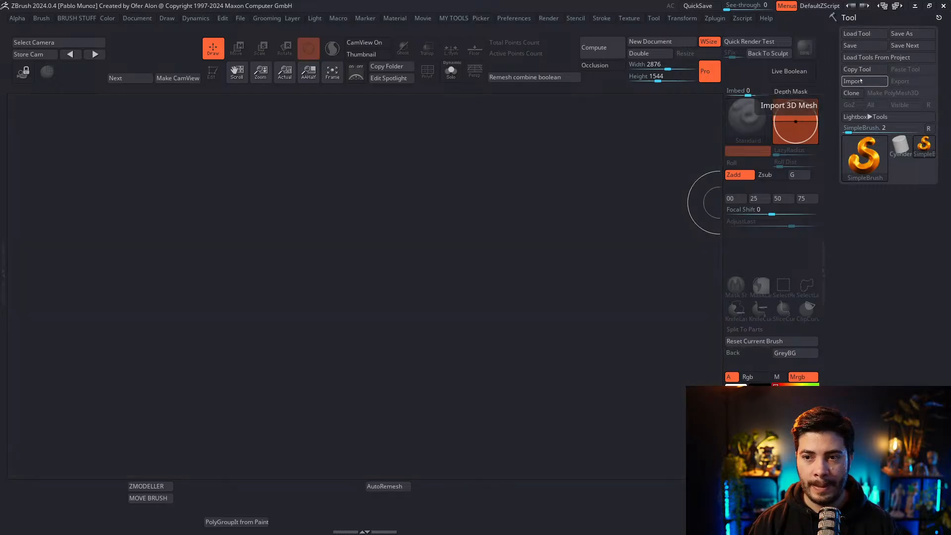
# Import the exported grenade with the FBX ExportImport plugin and place it framed on the canvas in Edit mode
pyautogui.click(716, 18)
pyautogui.click(761, 131)
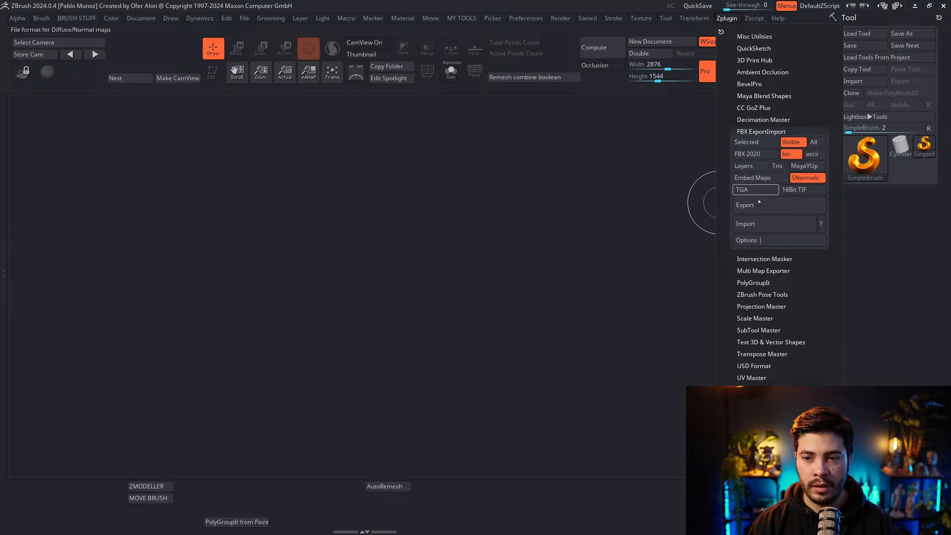
pyautogui.click(759, 224)
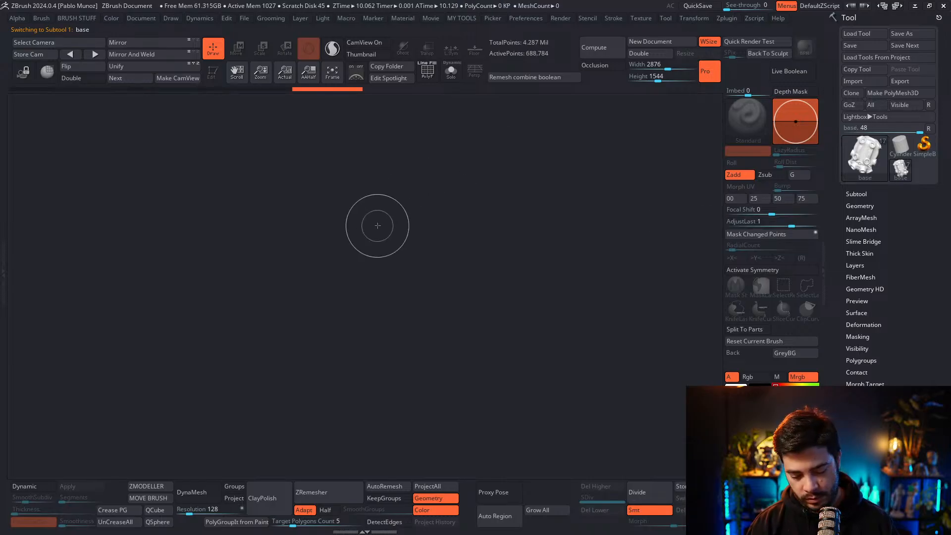
pyautogui.moveTo(402, 220); pyautogui.dragTo(403, 275)
pyautogui.press('t')
pyautogui.press('f')
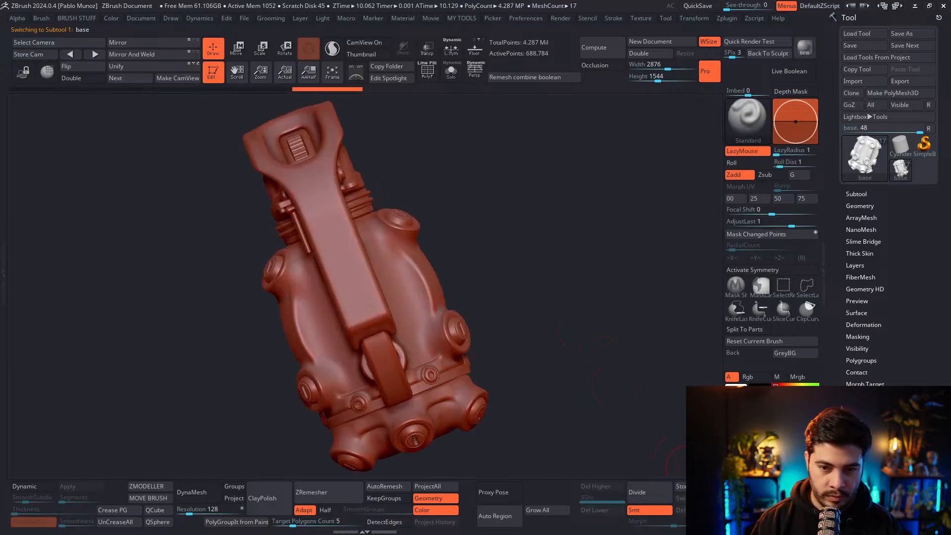
# Show the grenade in a neutral grey material at antialiased half size
pyautogui.click(736, 486)
pyautogui.keyDown('shift'); pyautogui.moveTo(586, 285); pyautogui.dragTo(649, 278); pyautogui.keyUp('shift')
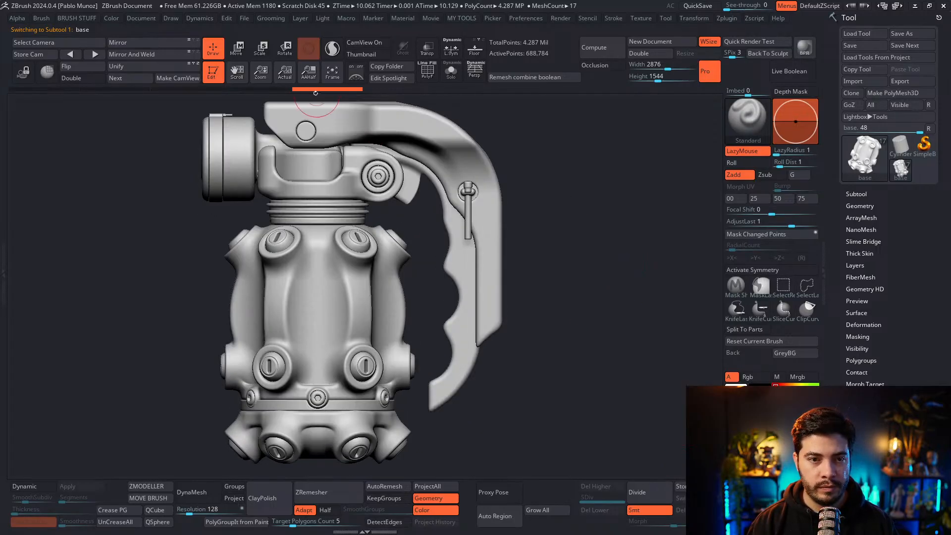
pyautogui.click(308, 73)
pyautogui.moveTo(539, 225); pyautogui.dragTo(608, 236)
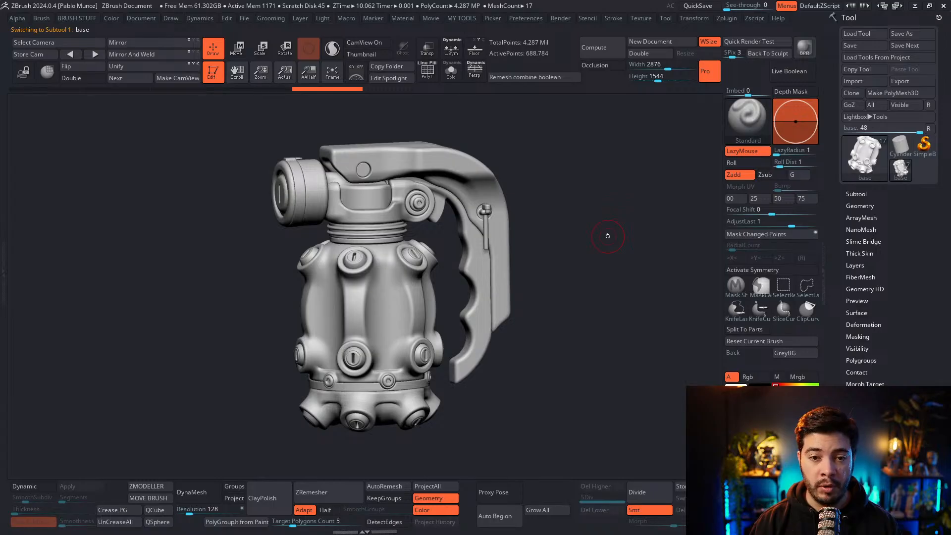
# Isolate the safety handle subtool to inspect its polyframe, and bring the rest of the grenade back into view
pyautogui.keyDown('alt'); pyautogui.click(435, 162); pyautogui.keyUp('alt')
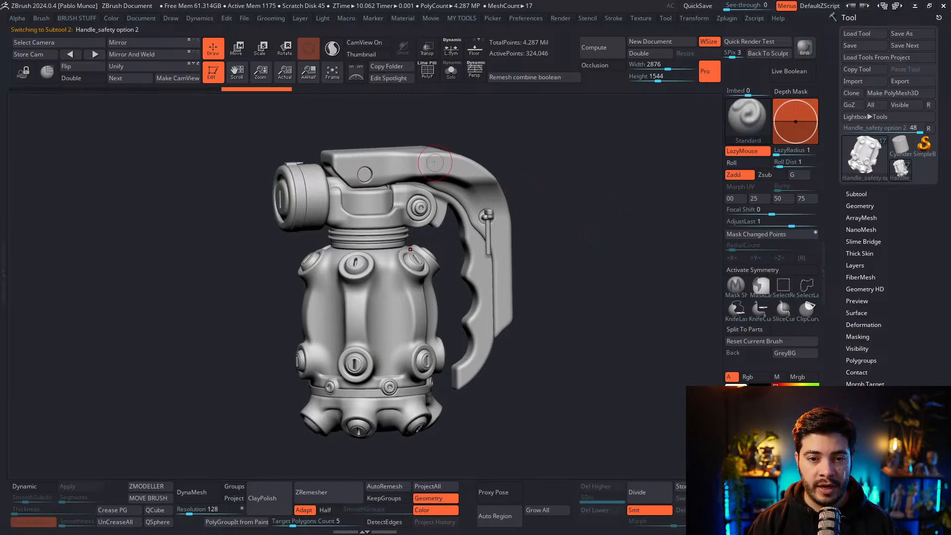
pyautogui.click(451, 71)
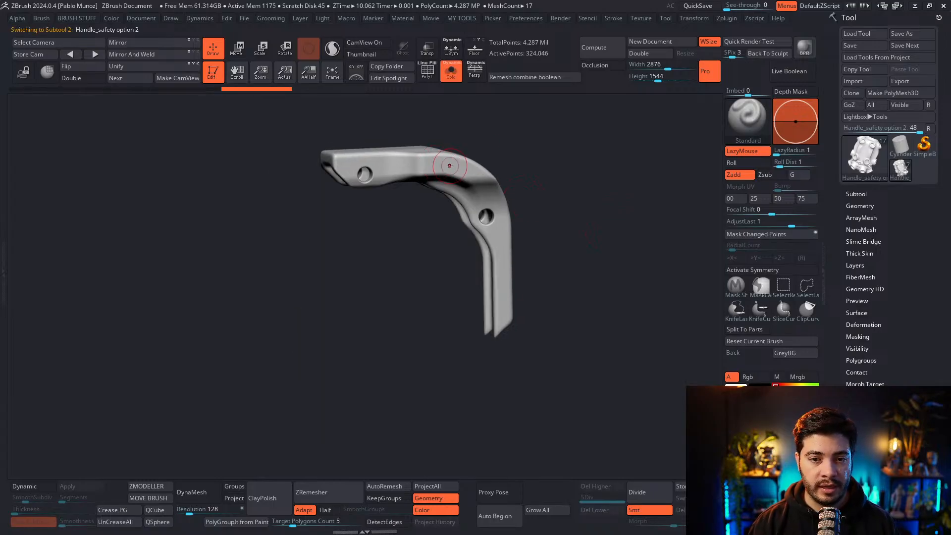
pyautogui.click(428, 68)
pyautogui.moveTo(501, 123); pyautogui.dragTo(574, 177)
pyautogui.moveTo(574, 177)
pyautogui.keyDown('ctrl'); pyautogui.mouseDown(button='right')
pyautogui.moveTo(584, 176)
pyautogui.moveTo(574, 201)
pyautogui.moveTo(476, 282)
pyautogui.moveTo(433, 285)
pyautogui.moveTo(388, 233)
pyautogui.mouseUp(button='right'); pyautogui.keyUp('ctrl')
pyautogui.keyDown('ctrl'); pyautogui.moveTo(441, 289); pyautogui.dragTo(441, 289, button='right'); pyautogui.keyUp('ctrl')
pyautogui.keyDown('alt'); pyautogui.moveTo(441, 289); pyautogui.dragTo(442, 262, button='right'); pyautogui.keyUp('alt')
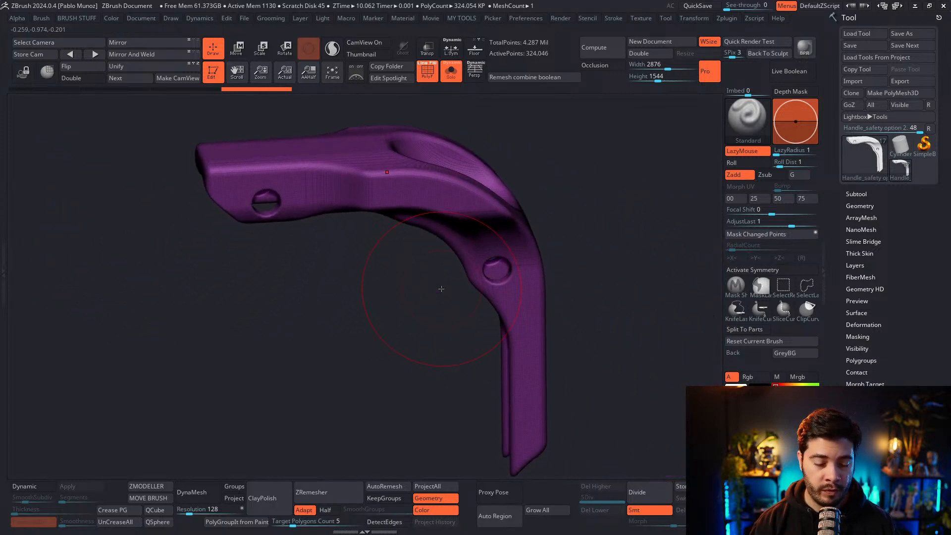
pyautogui.click(427, 72)
pyautogui.moveTo(616, 169)
pyautogui.mouseDown(button='right')
pyautogui.moveTo(616, 195)
pyautogui.moveTo(609, 184)
pyautogui.mouseUp(button='right')
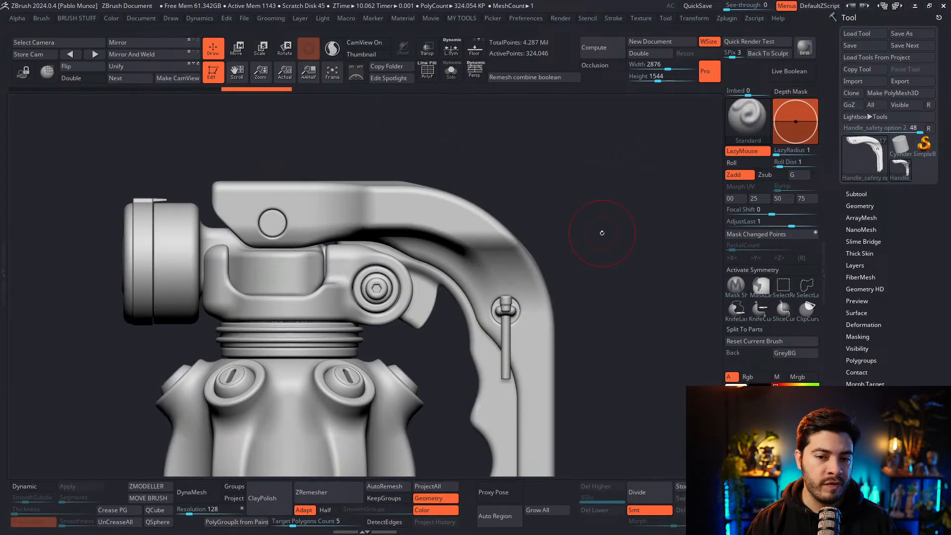
pyautogui.moveTo(603, 233)
pyautogui.keyDown('alt'); pyautogui.mouseDown()
pyautogui.moveTo(590, 185)
pyautogui.moveTo(616, 233)
pyautogui.moveTo(609, 257)
pyautogui.moveTo(597, 233)
pyautogui.mouseUp(); pyautogui.keyUp('alt')
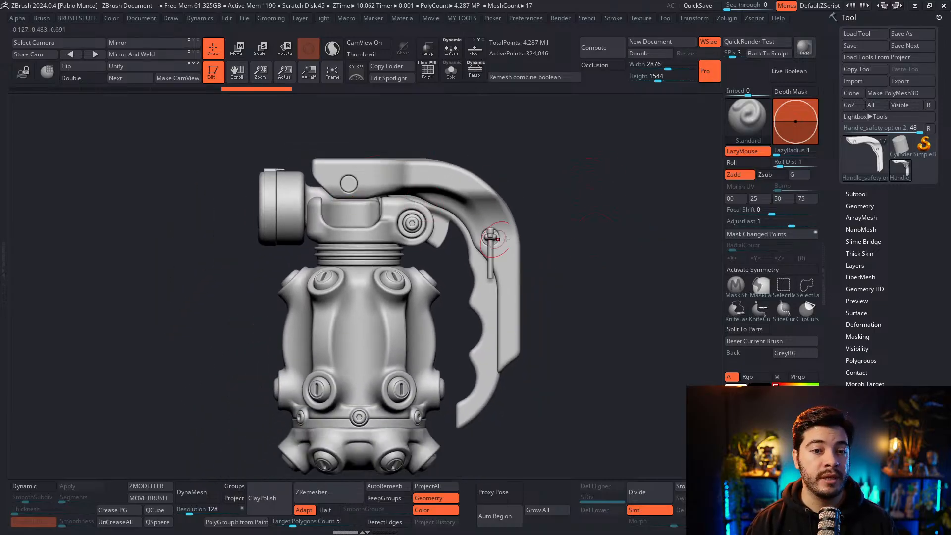
pyautogui.keyDown('alt'); pyautogui.moveTo(571, 227); pyautogui.dragTo(571, 217); pyautogui.keyUp('alt')
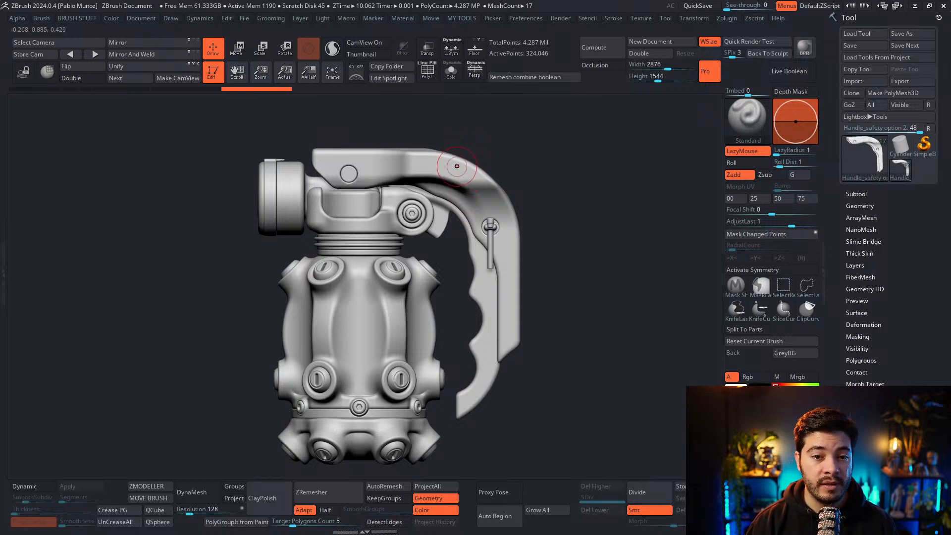
# Isolate the safety handle with its polyframe displayed and activate X symmetry
pyautogui.hotkey('alt', 's')
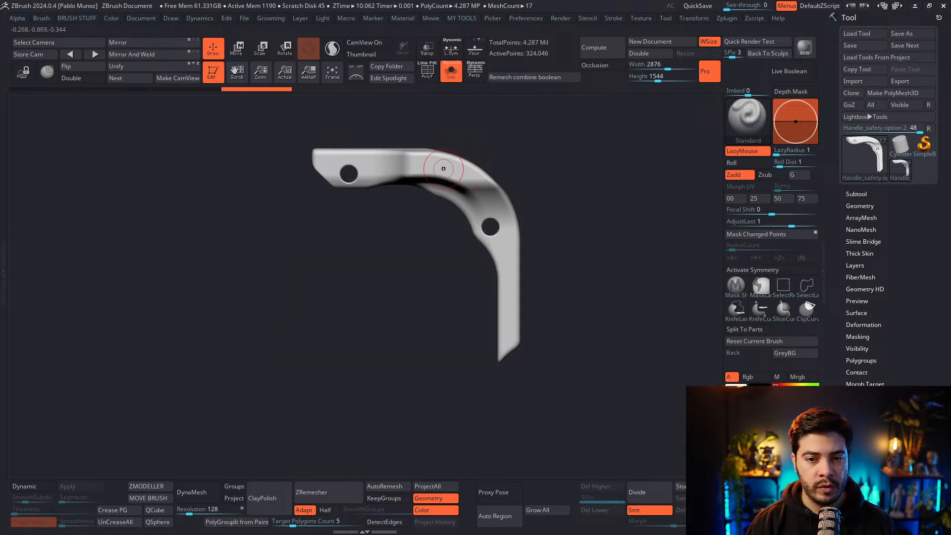
pyautogui.hotkey('shift', 'f')
pyautogui.moveTo(443, 168); pyautogui.dragTo(474, 203, button='right')
pyautogui.press('x')
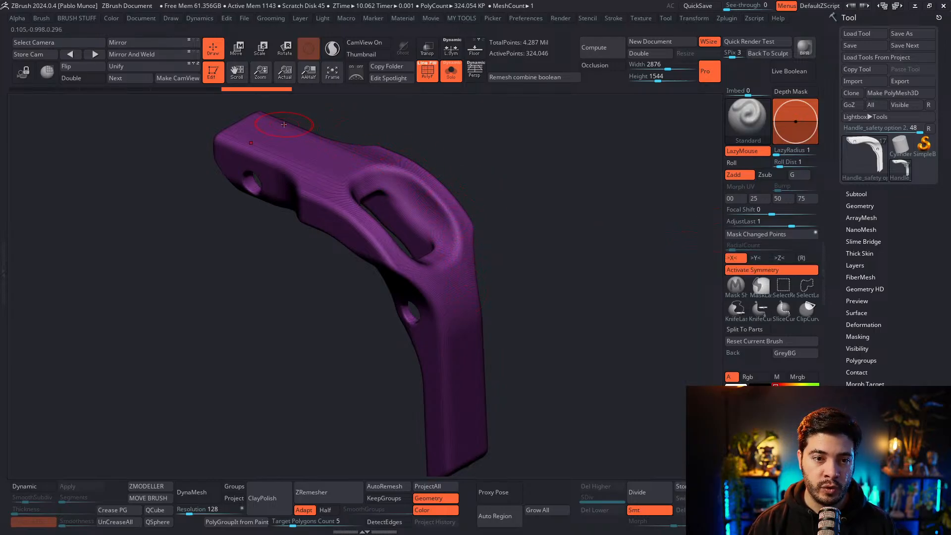
pyautogui.moveTo(523, 201); pyautogui.dragTo(518, 203, button='right')
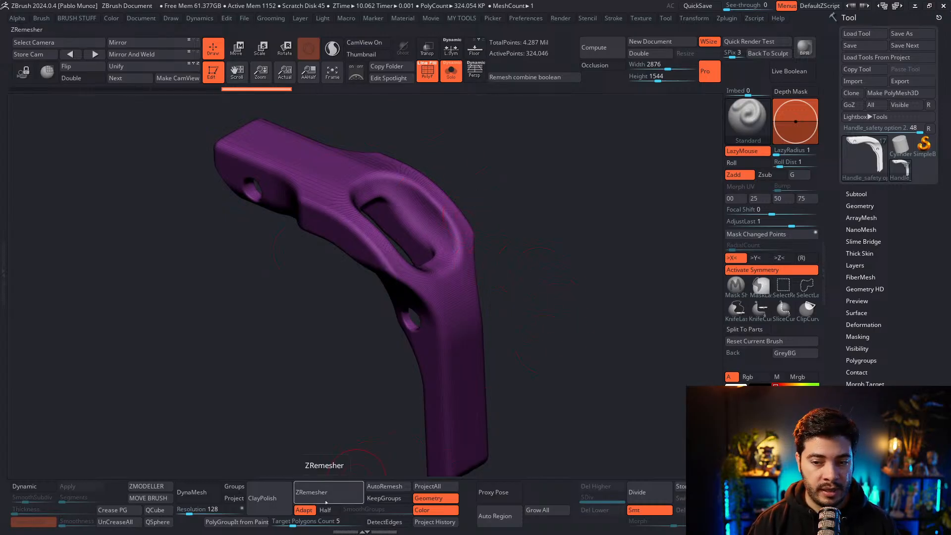
# ZRemesh the isolated safety handle with a target polygons count of 1
pyautogui.click(323, 522)
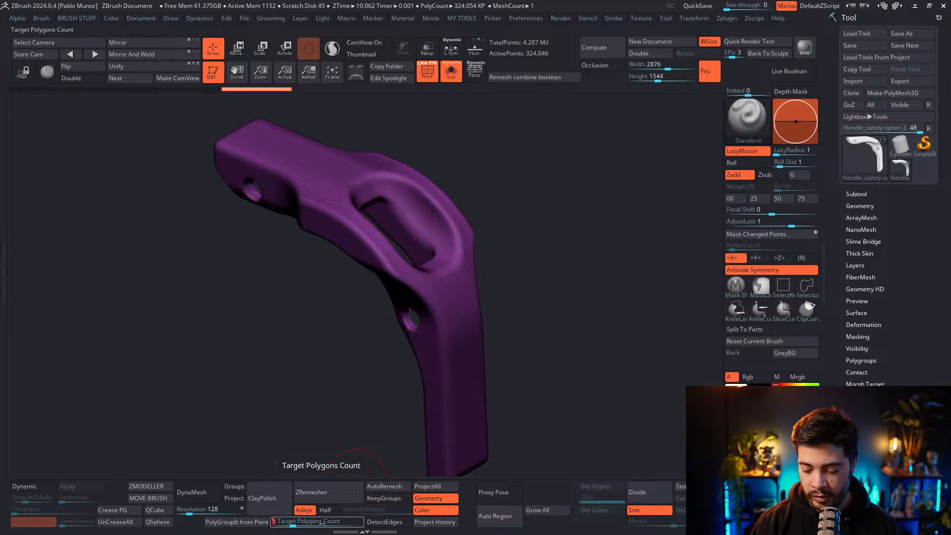
pyautogui.press('Return')
pyautogui.click(328, 492)
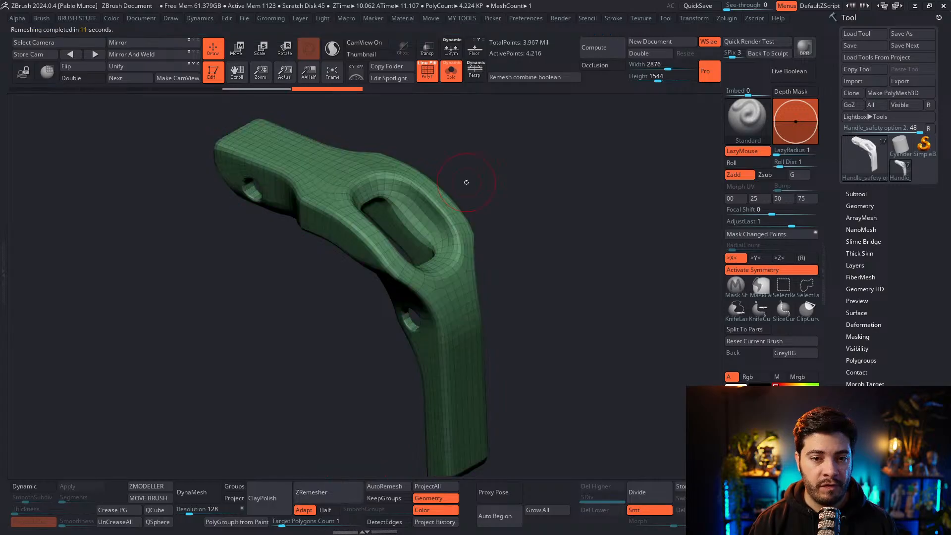
pyautogui.moveTo(469, 180); pyautogui.dragTo(515, 204)
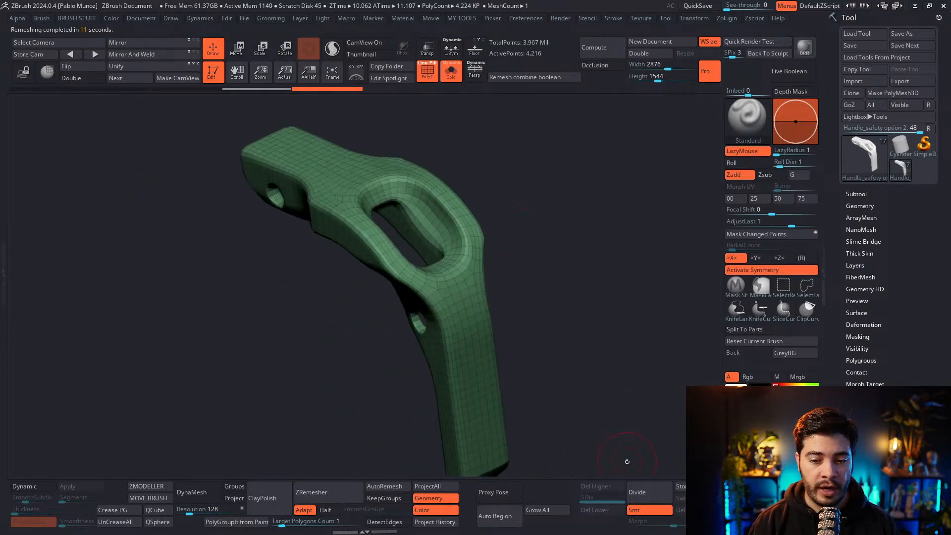
# Subdivide the remeshed safety handle four times, up to subdivision level 5
pyautogui.click(649, 493)
pyautogui.click(649, 493)
pyautogui.click(649, 493)
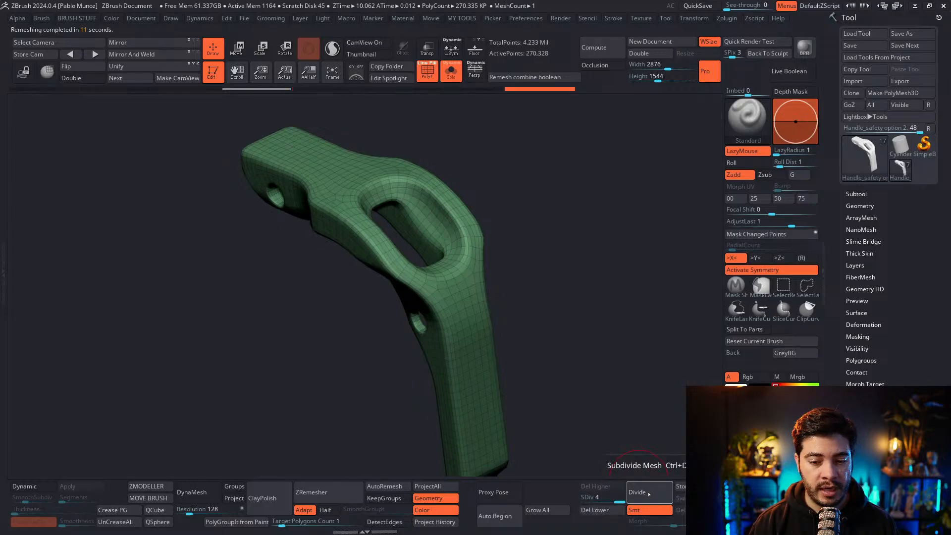
pyautogui.click(649, 493)
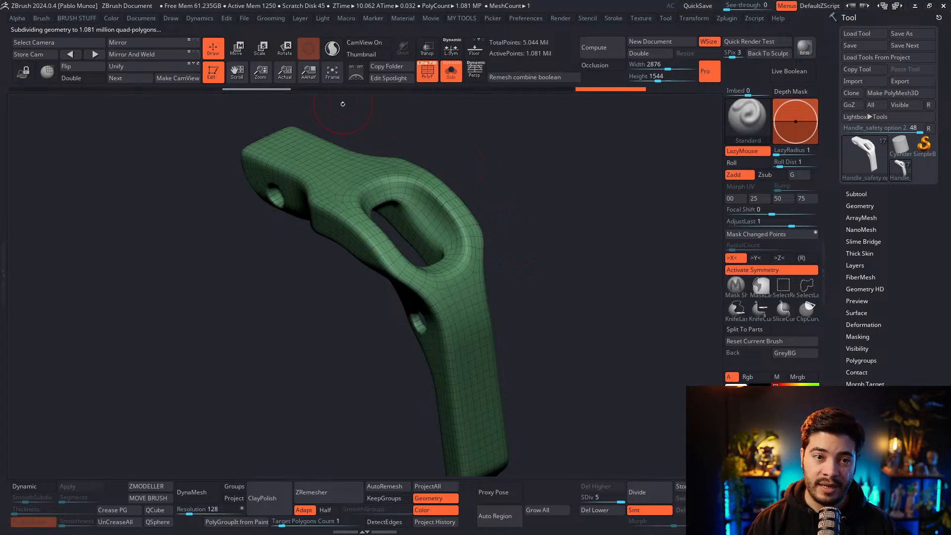
# Project the original detail from history onto the subdivided safety handle with color projection off, and check the surface without the polyframe
pyautogui.click(435, 521)
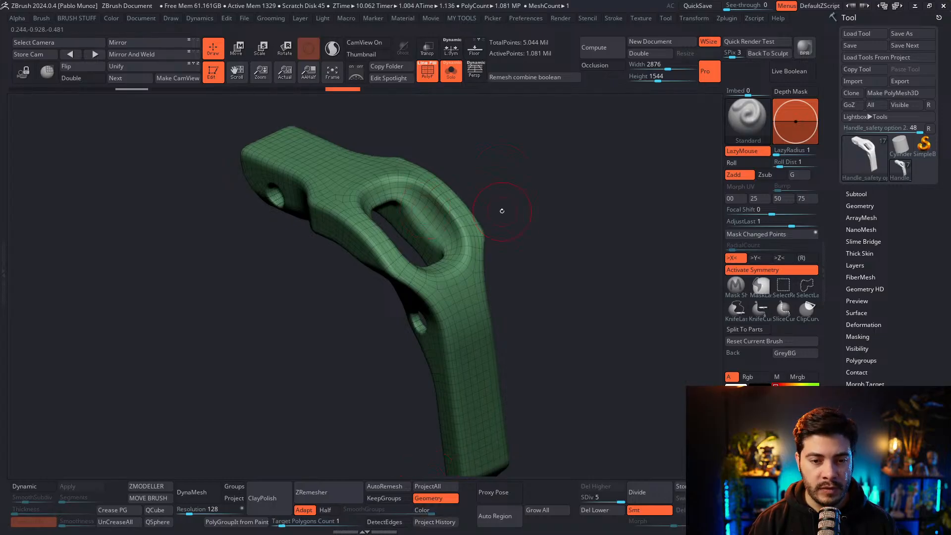
pyautogui.press('shift')
pyautogui.hotkey('shift', 'f')
pyautogui.moveTo(452, 119); pyautogui.dragTo(516, 198)
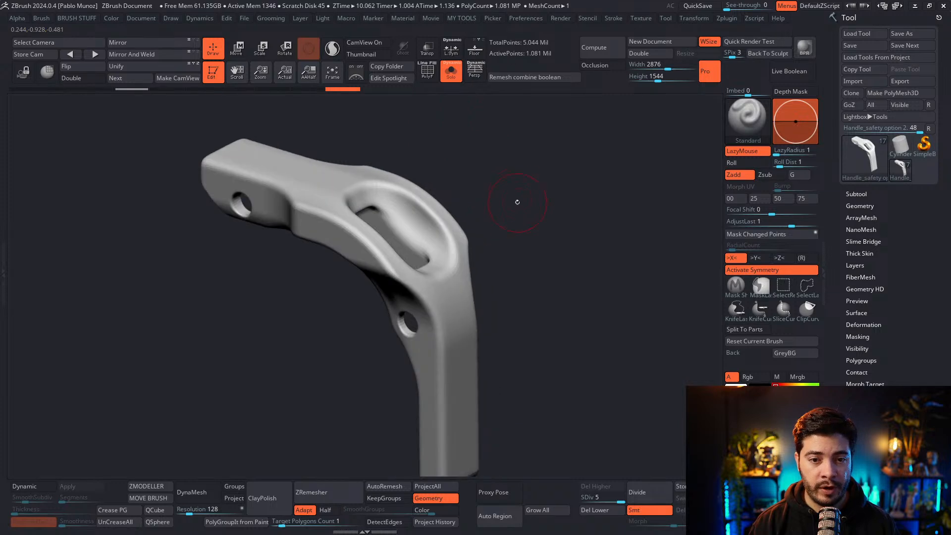
pyautogui.press('1')
pyautogui.click(489, 441)
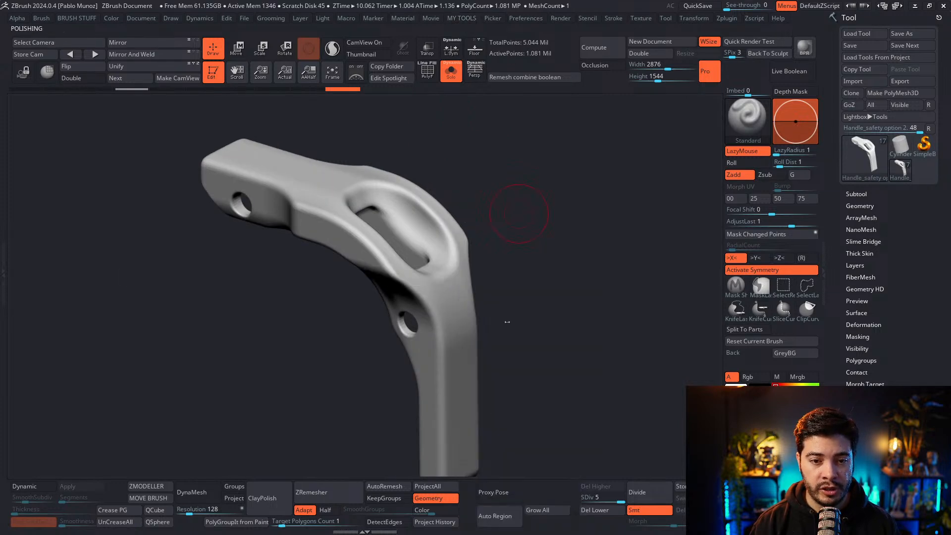
pyautogui.moveTo(520, 200)
pyautogui.mouseDown()
pyautogui.moveTo(540, 187)
pyautogui.moveTo(541, 207)
pyautogui.moveTo(529, 209)
pyautogui.mouseUp()
pyautogui.moveTo(528, 209); pyautogui.dragTo(515, 215, button='right')
# Inspect the safety handle's topology with the polyframe on at subdivision level 1 and through the higher levels
pyautogui.moveTo(426, 251)
pyautogui.mouseDown(button='right')
pyautogui.moveTo(436, 223)
pyautogui.moveTo(585, 254)
pyautogui.moveTo(600, 301)
pyautogui.moveTo(576, 331)
pyautogui.moveTo(570, 320)
pyautogui.moveTo(557, 410)
pyautogui.moveTo(594, 466)
pyautogui.mouseUp(button='right')
pyautogui.click(593, 497)
pyautogui.write('1')
pyautogui.press('Return')
pyautogui.moveTo(505, 344); pyautogui.dragTo(467, 205, button='right')
pyautogui.hotkey('shift', 'f')
pyautogui.press('d')
pyautogui.press('d')
pyautogui.press('d')
pyautogui.press('d')
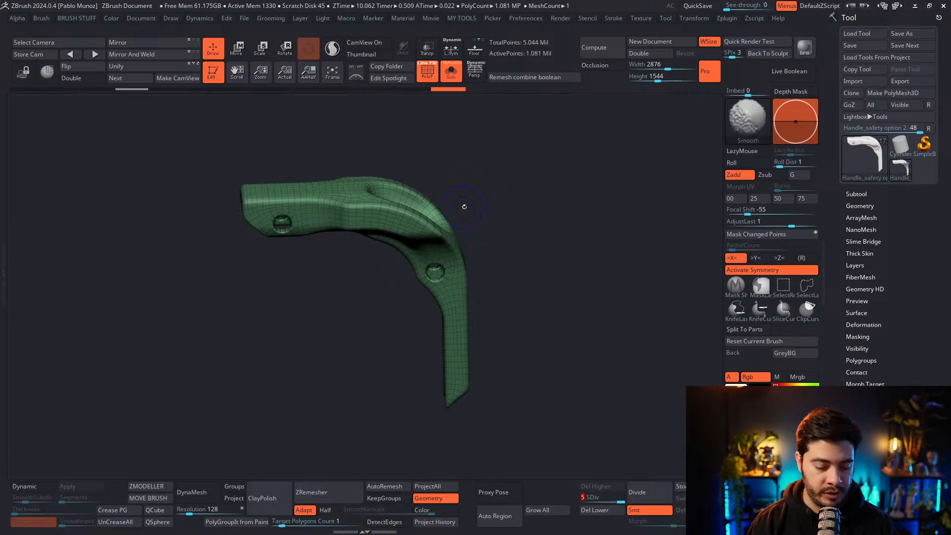
# Hide the polyframe, bring the whole grenade back into view, and switch to Substance 3D Modeler to look at the original model
pyautogui.hotkey('shift', 'f')
pyautogui.hotkey('alt', 's')
pyautogui.moveTo(480, 224)
pyautogui.mouseDown(button='right')
pyautogui.moveTo(465, 208)
pyautogui.moveTo(466, 220)
pyautogui.mouseUp(button='right')
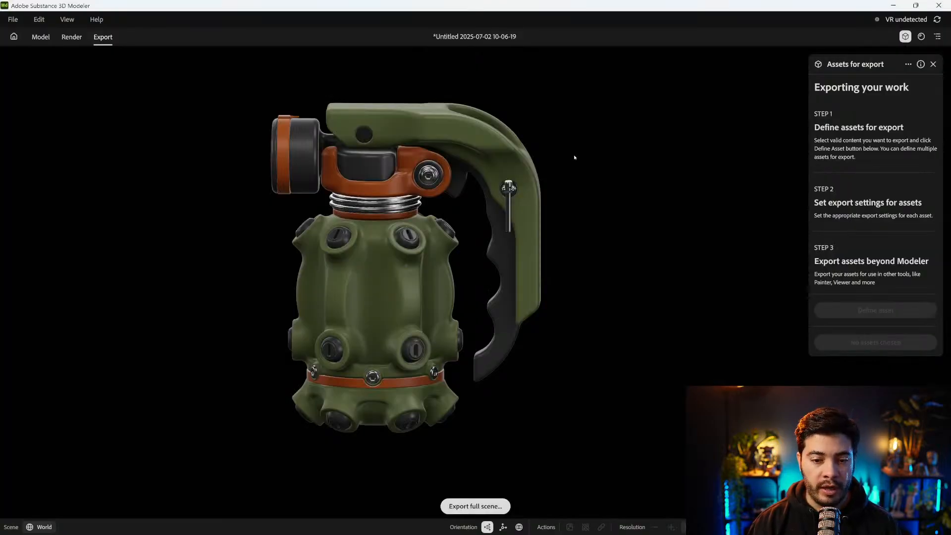
pyautogui.keyDown('alt'); pyautogui.moveTo(574, 157); pyautogui.dragTo(588, 160, button='middle'); pyautogui.keyUp('alt')
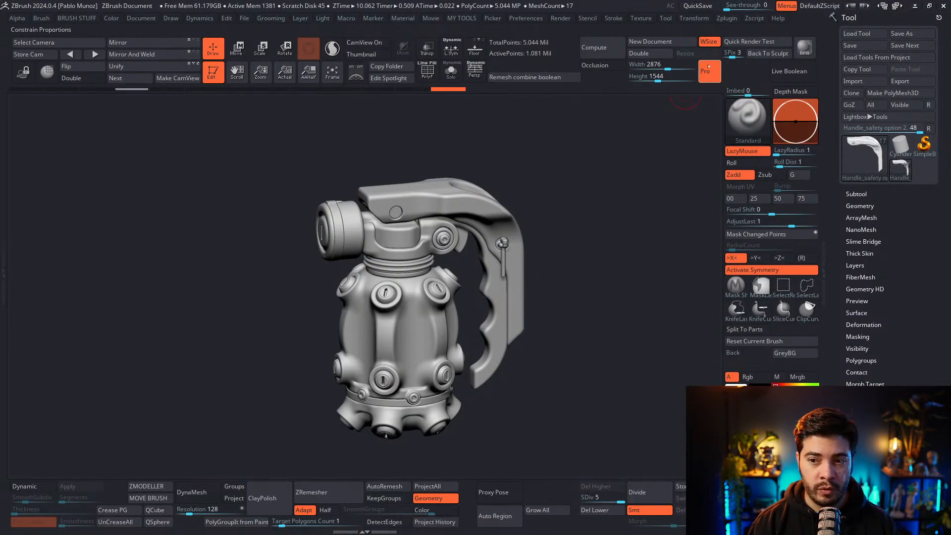
# Import the lower-poly grenade file into ZBrush and merge its visible subtools into a single tool
pyautogui.click(726, 18)
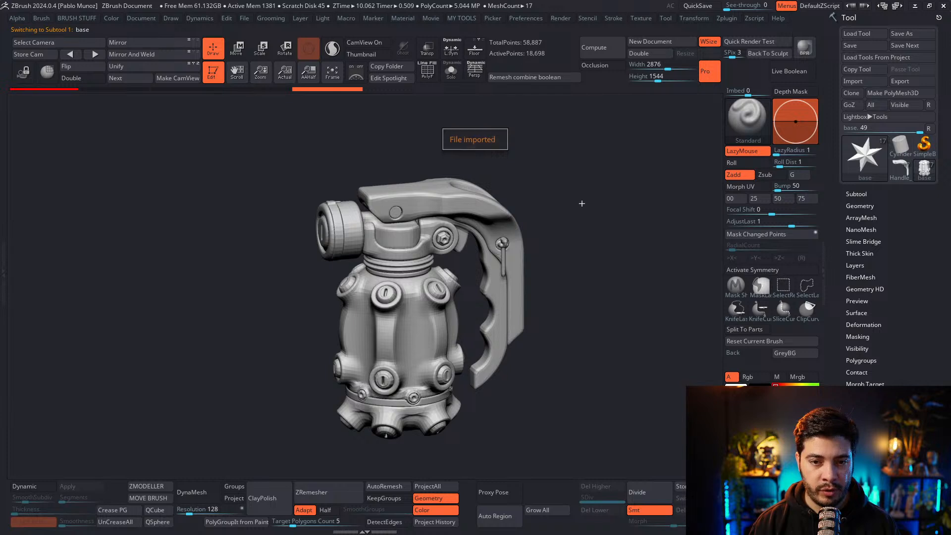
pyautogui.press('shift')
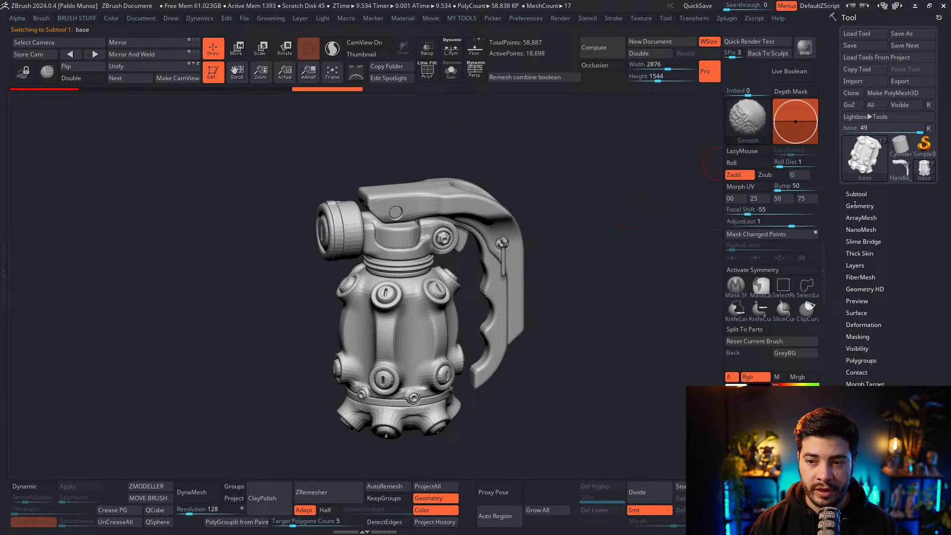
pyautogui.click(857, 194)
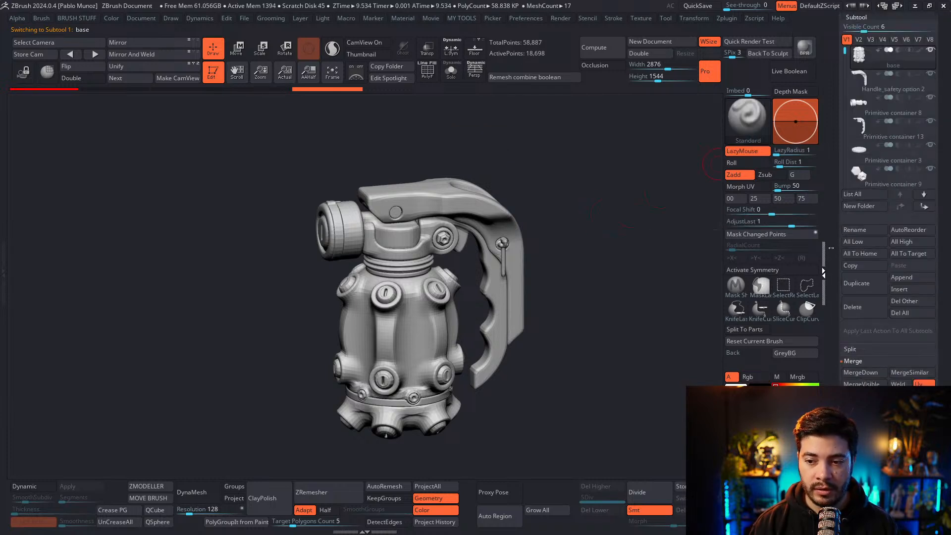
pyautogui.moveTo(838, 263); pyautogui.dragTo(838, 243)
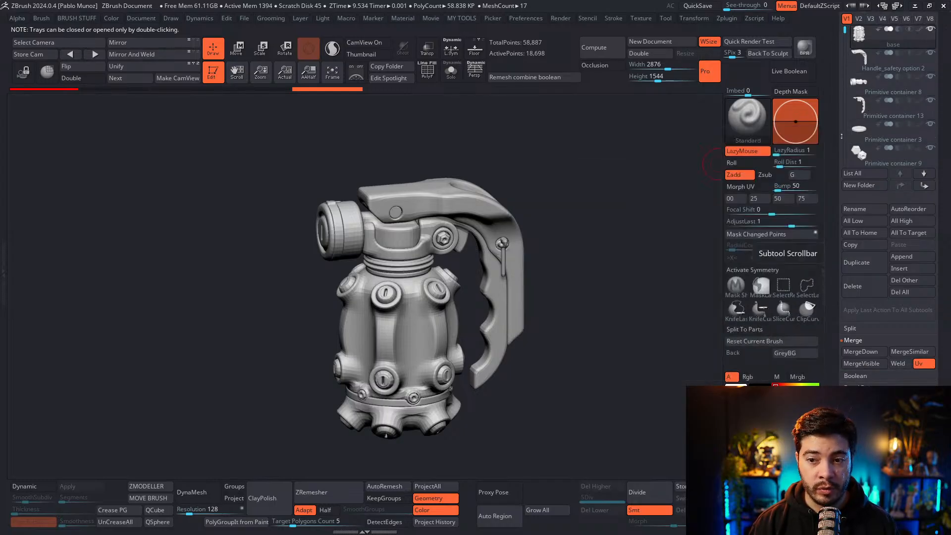
pyautogui.scroll(1, 862, 163)
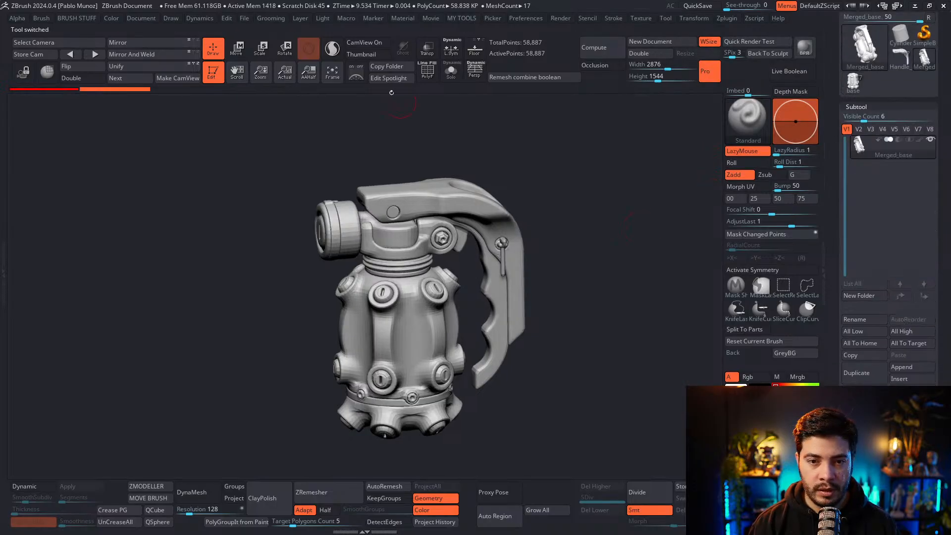
# Display the polyframe on the merged grenade and split it into polygroups with Auto Groups
pyautogui.click(429, 72)
pyautogui.press('2')
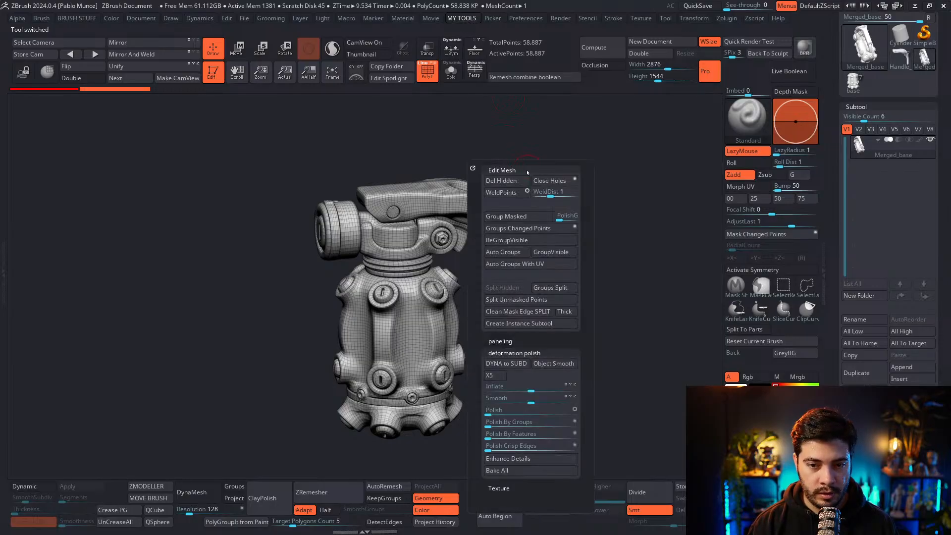
pyautogui.click(515, 253)
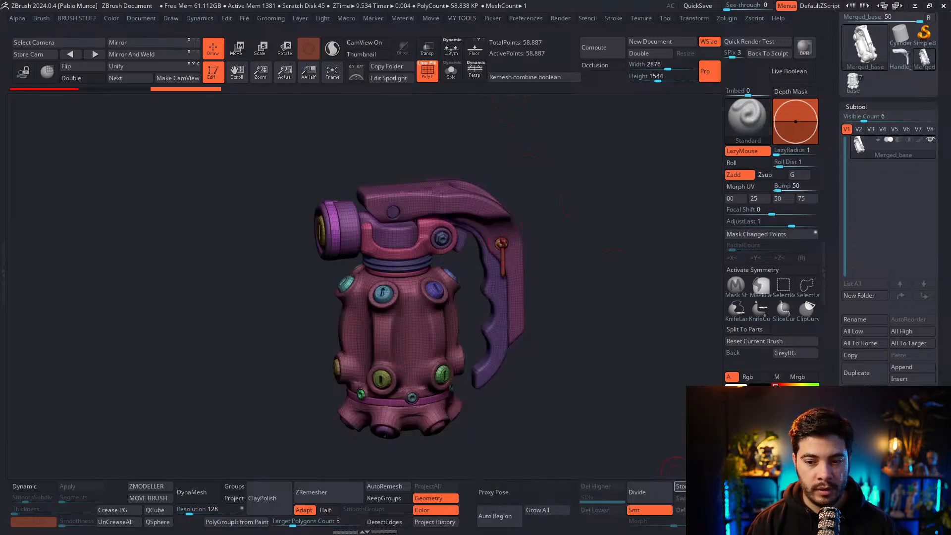
pyautogui.keyDown('ctrl'); pyautogui.moveTo(629, 259); pyautogui.dragTo(565, 314, button='right'); pyautogui.keyUp('ctrl')
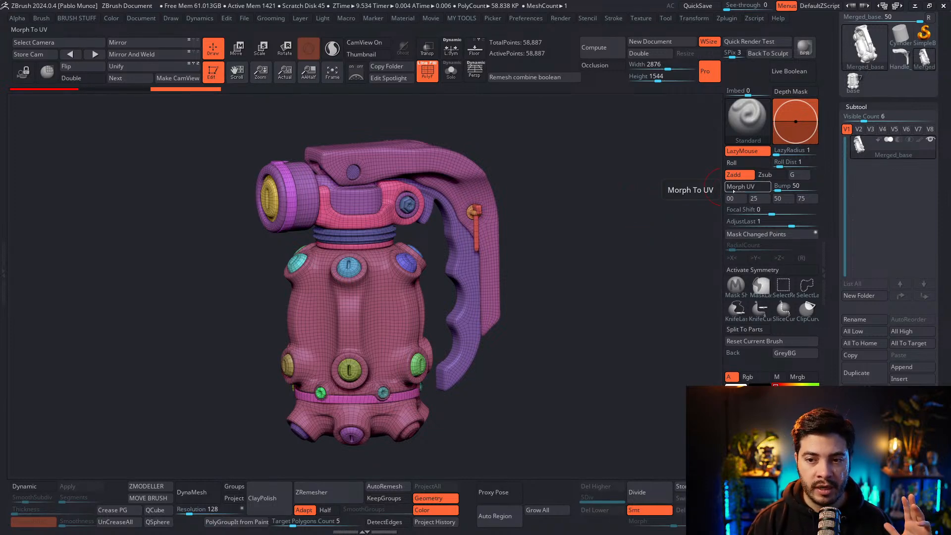
# Preview the UV layouts of the merged grenade and of the separate base part with Morph UV, and return to the merged tool
pyautogui.click(733, 188)
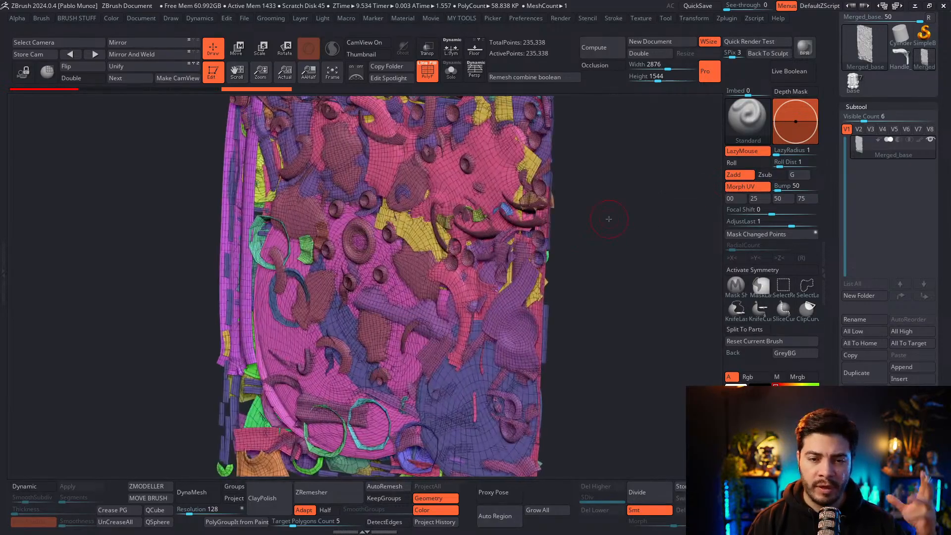
pyautogui.click(732, 194)
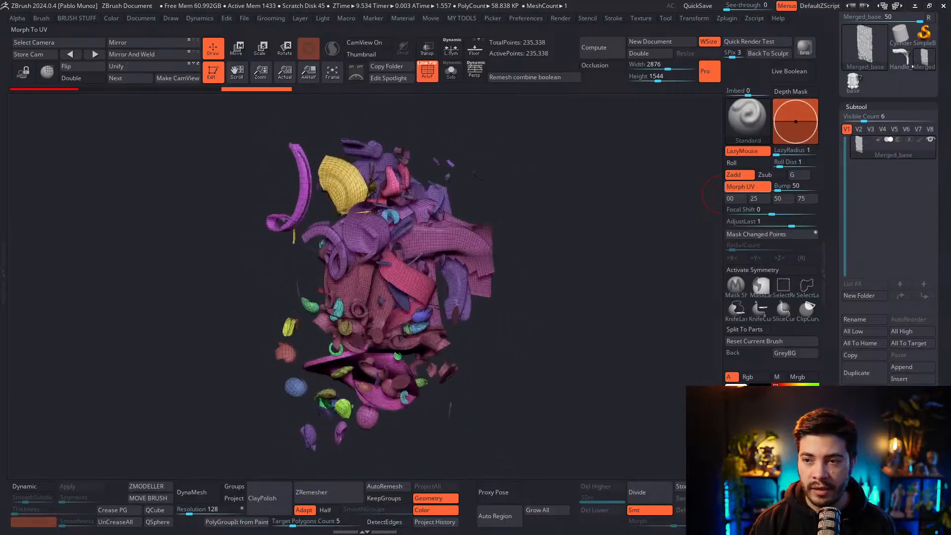
pyautogui.click(854, 81)
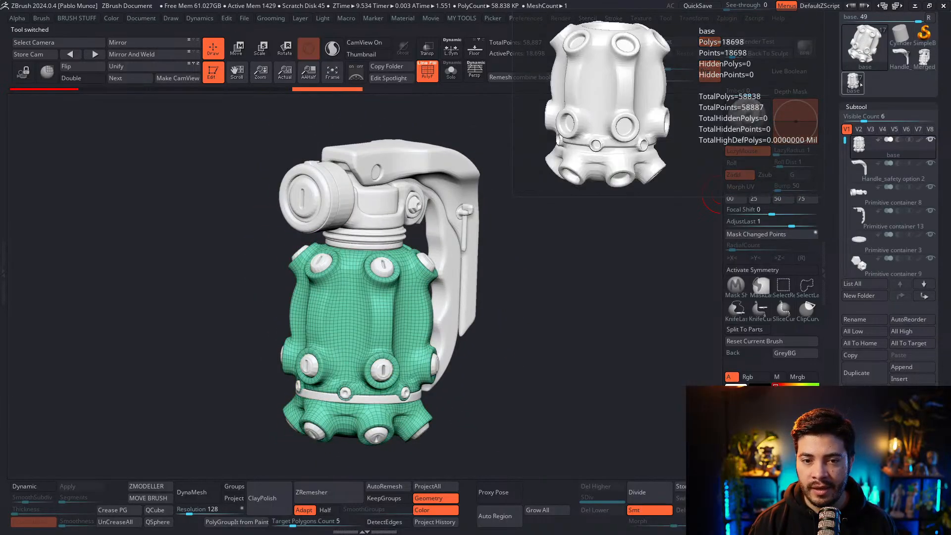
pyautogui.moveTo(558, 194); pyautogui.dragTo(560, 171)
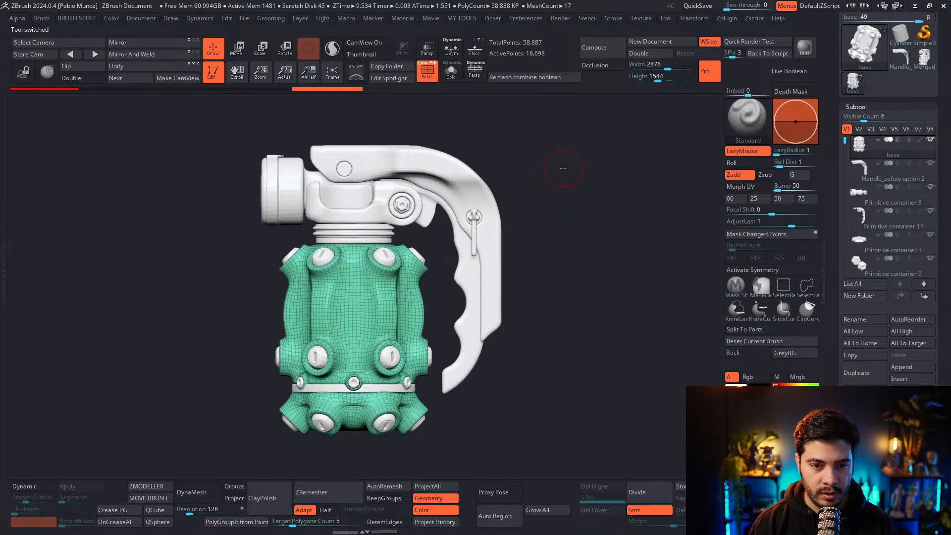
pyautogui.click(746, 185)
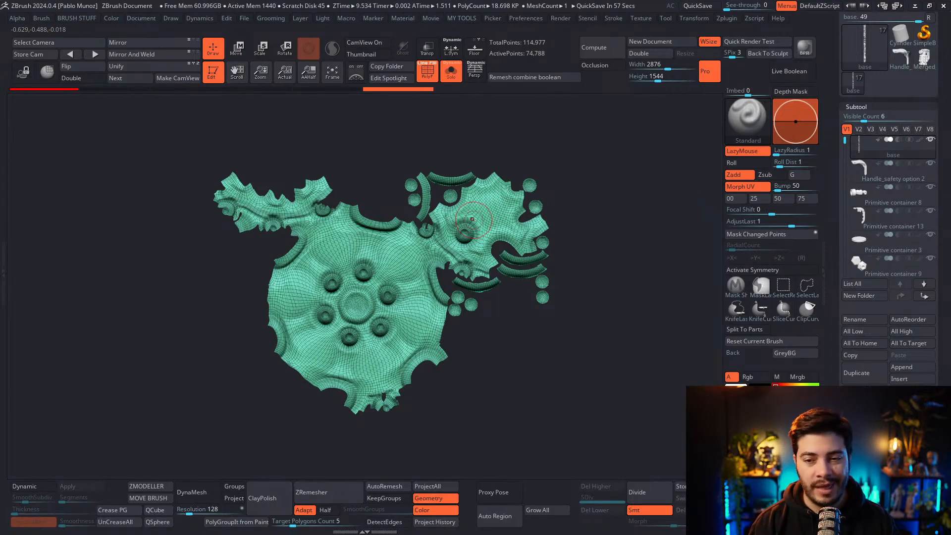
pyautogui.click(731, 189)
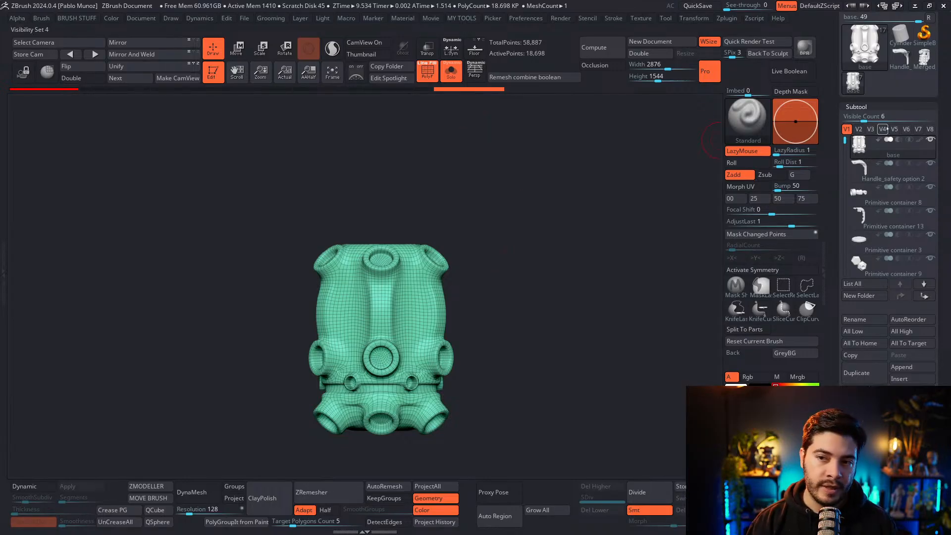
pyautogui.click(924, 58)
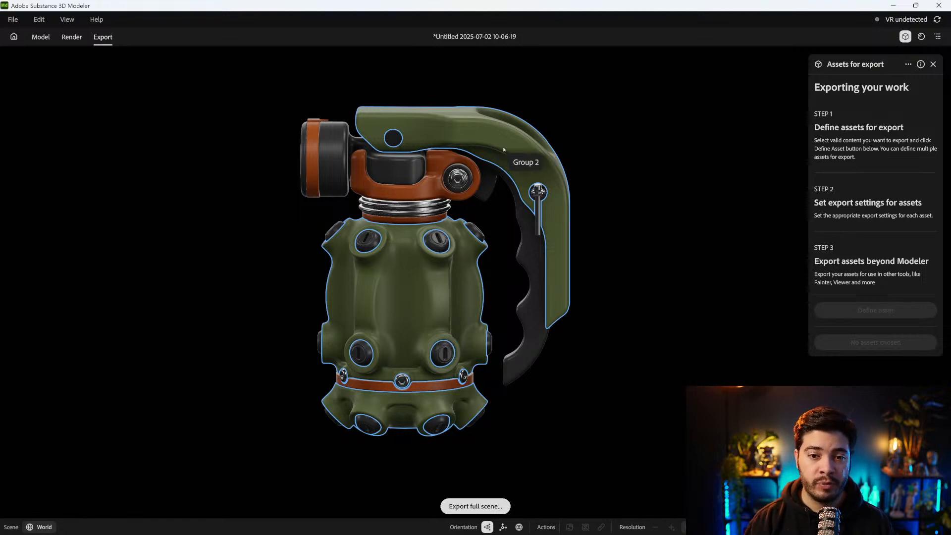
# In Substance 3D Modeler, define the green body and handle group as an export asset named "body and handle"
pyautogui.click(342, 158)
pyautogui.click(581, 139)
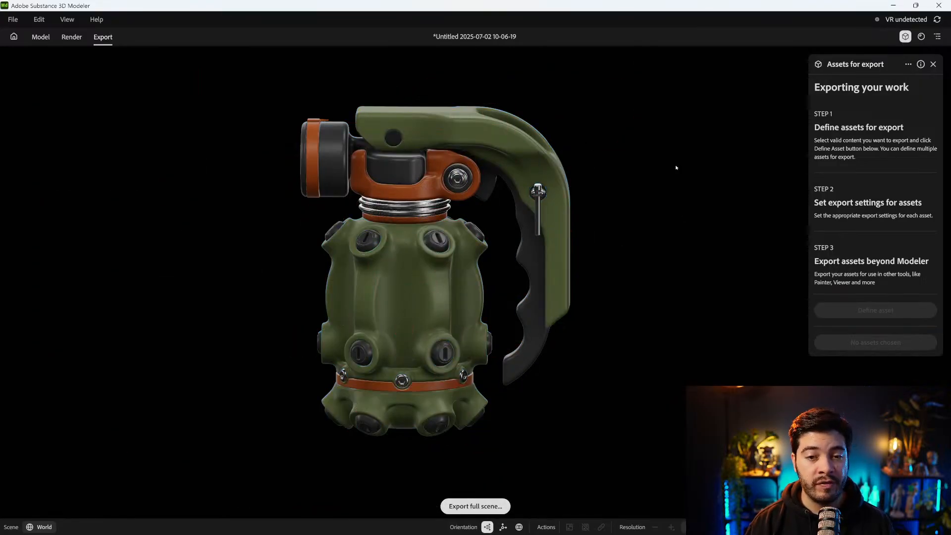
pyautogui.keyDown('alt'); pyautogui.moveTo(630, 200); pyautogui.dragTo(639, 215); pyautogui.keyUp('alt')
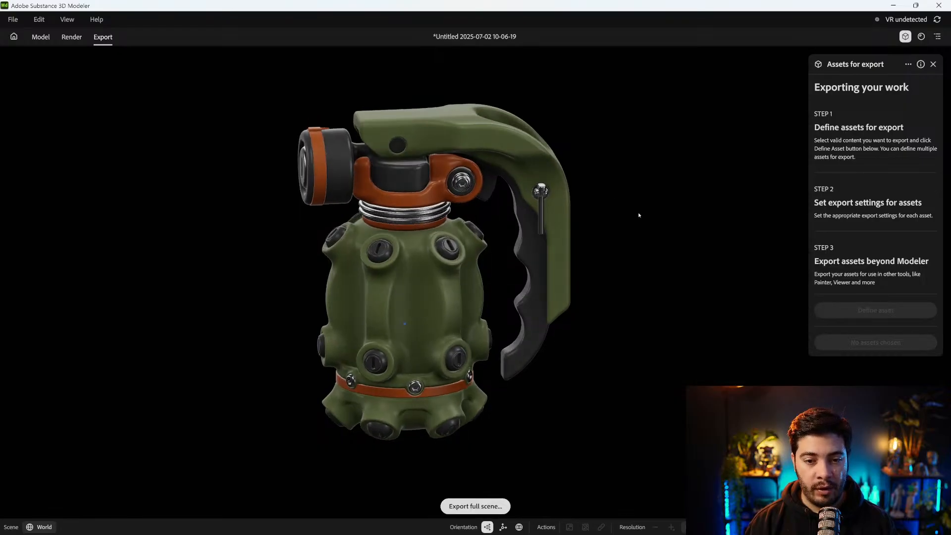
pyautogui.click(461, 129)
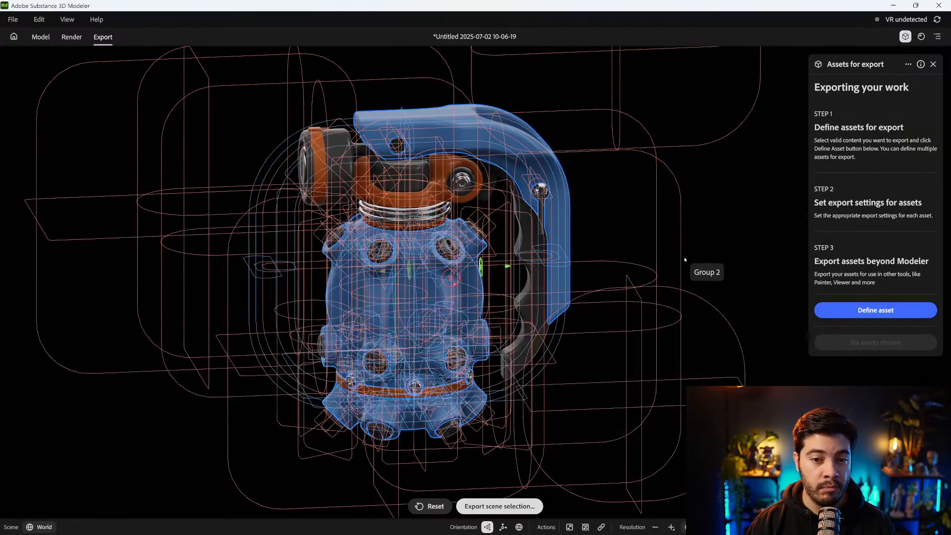
pyautogui.click(883, 315)
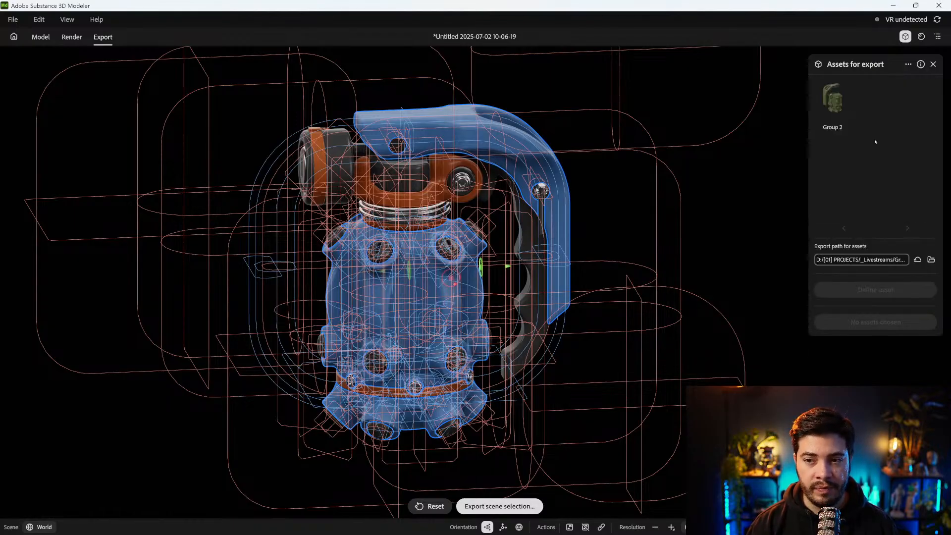
pyautogui.click(834, 128)
pyautogui.write('body and handle')
pyautogui.press('Return')
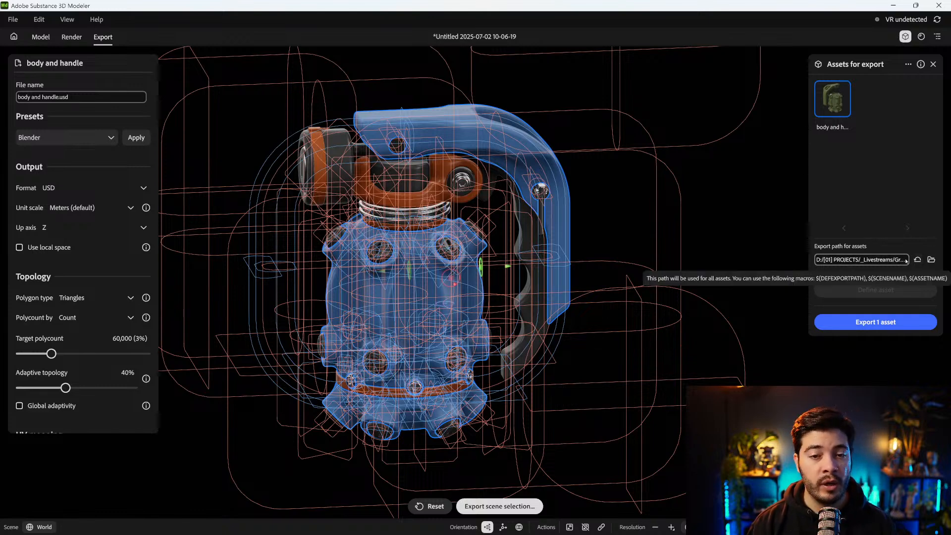
# Group the metal parts in Group 4 with the round body plugs and define them as an export asset named "metal bits"
pyautogui.click(739, 207)
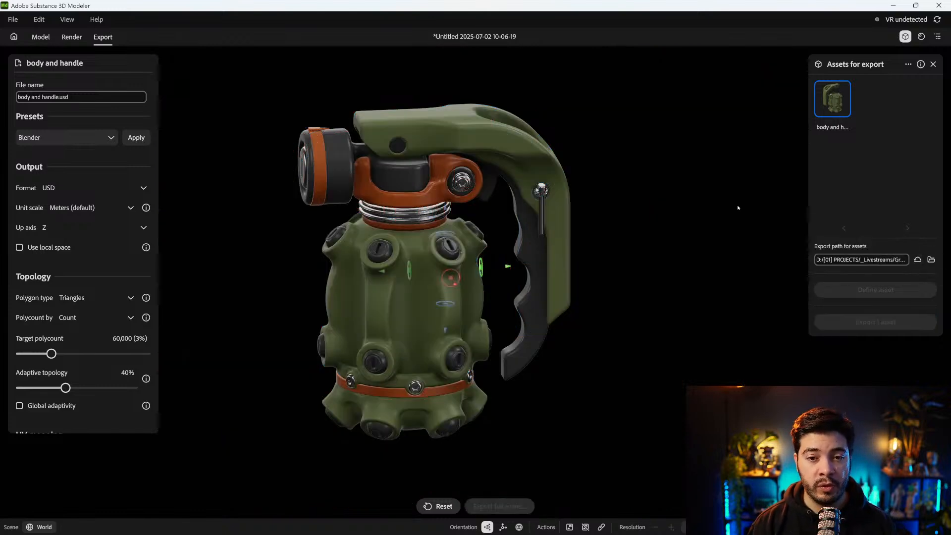
pyautogui.click(390, 211)
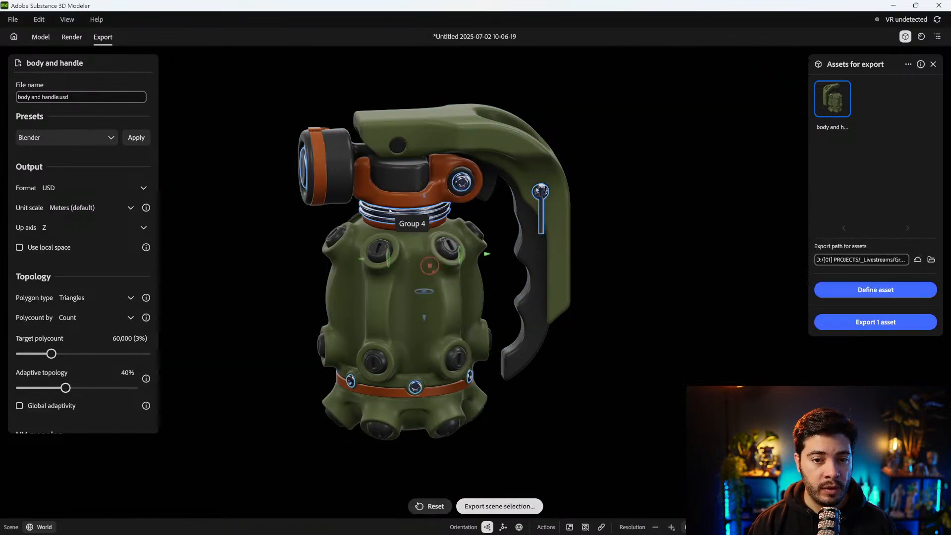
pyautogui.keyDown('shift'); pyautogui.click(448, 251); pyautogui.keyUp('shift')
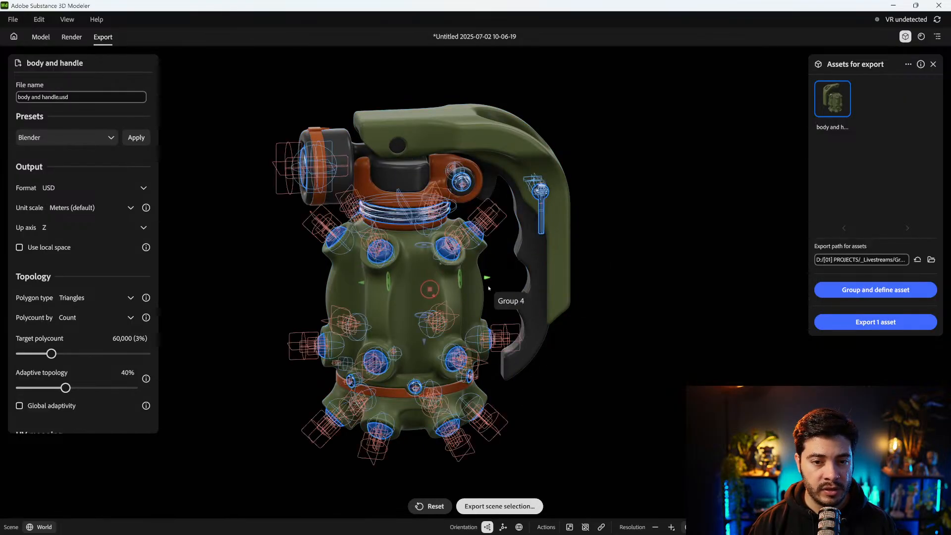
pyautogui.click(870, 291)
pyautogui.doubleClick(834, 127)
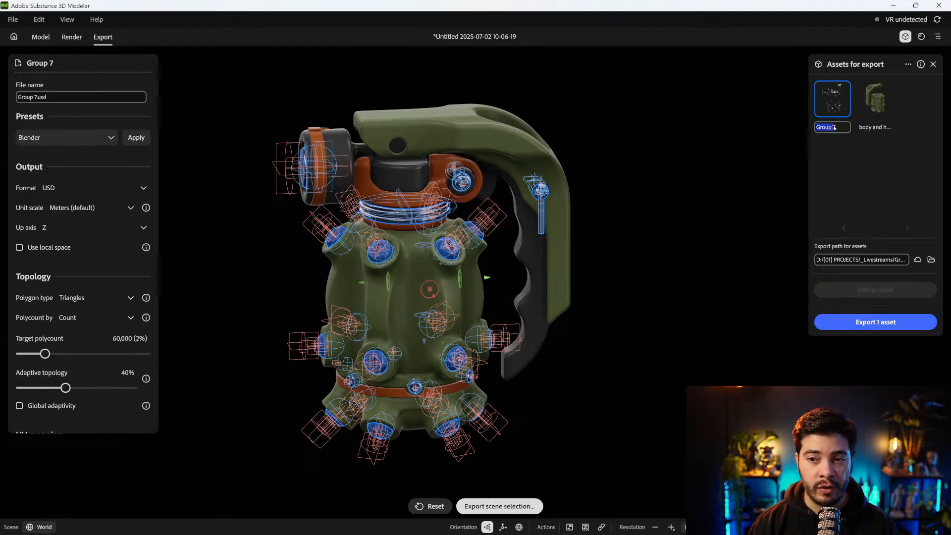
pyautogui.write('metal bits')
pyautogui.press('Return')
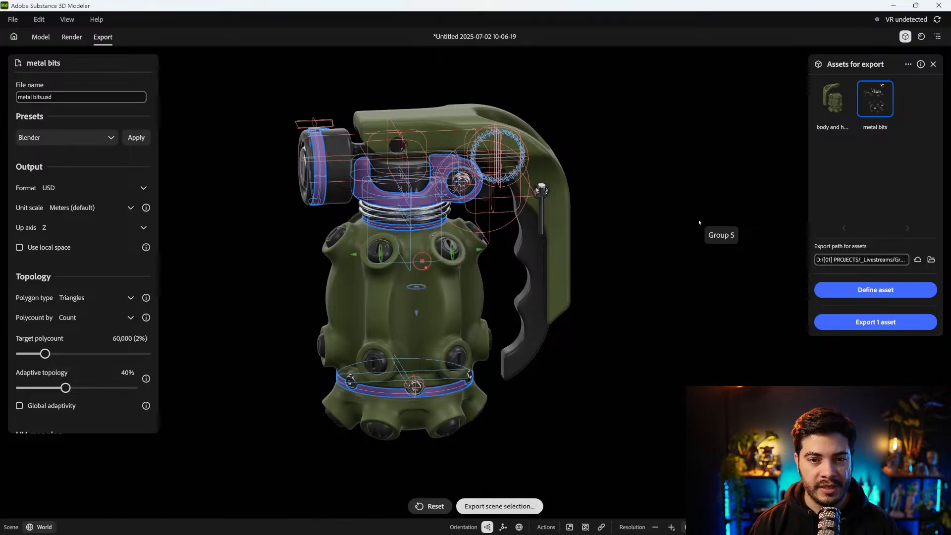
# Group the remaining orange and black parts, define them as an export asset named "the rest", and clear the selection
pyautogui.keyDown('shift'); pyautogui.click(523, 243); pyautogui.keyUp('shift')
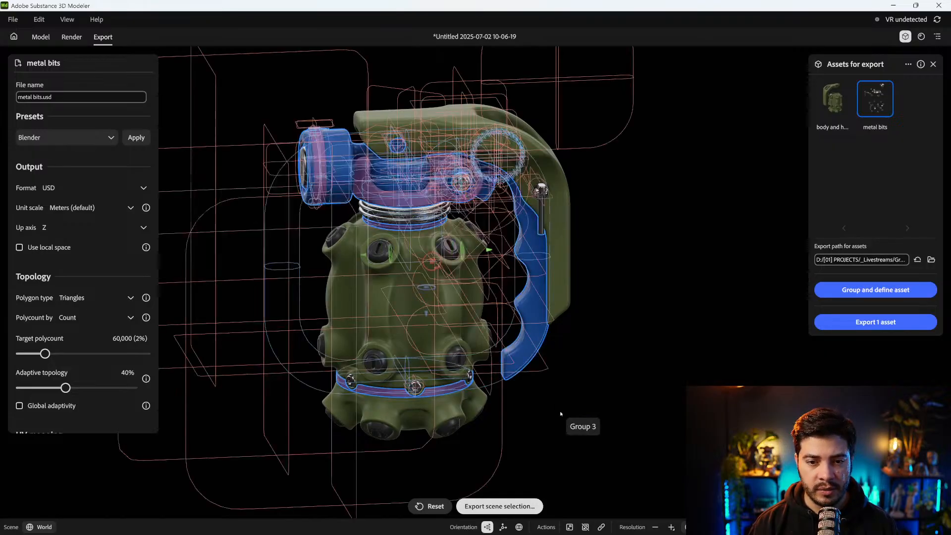
pyautogui.click(873, 291)
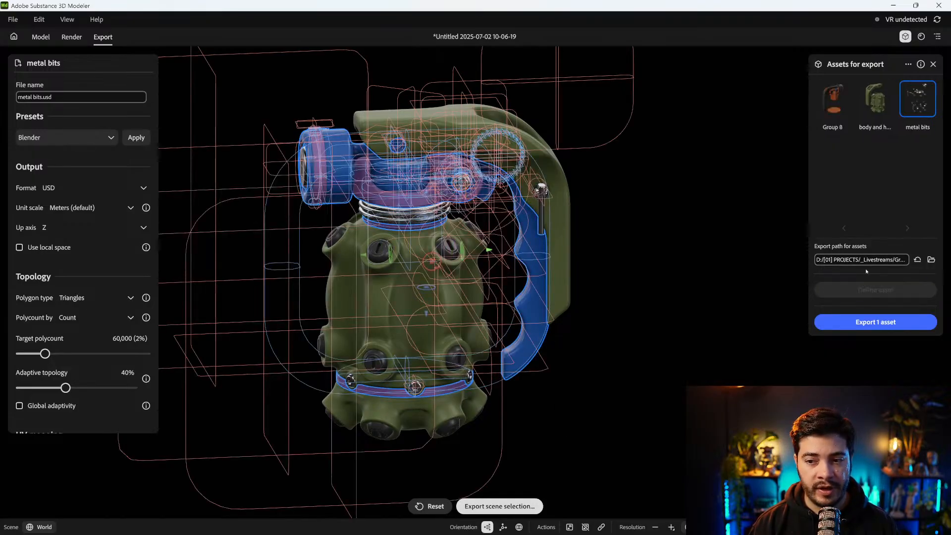
pyautogui.doubleClick(841, 129)
pyautogui.hotkey('ctrl', 'a')
pyautogui.write('the rest')
pyautogui.press('Return')
pyautogui.click(671, 260)
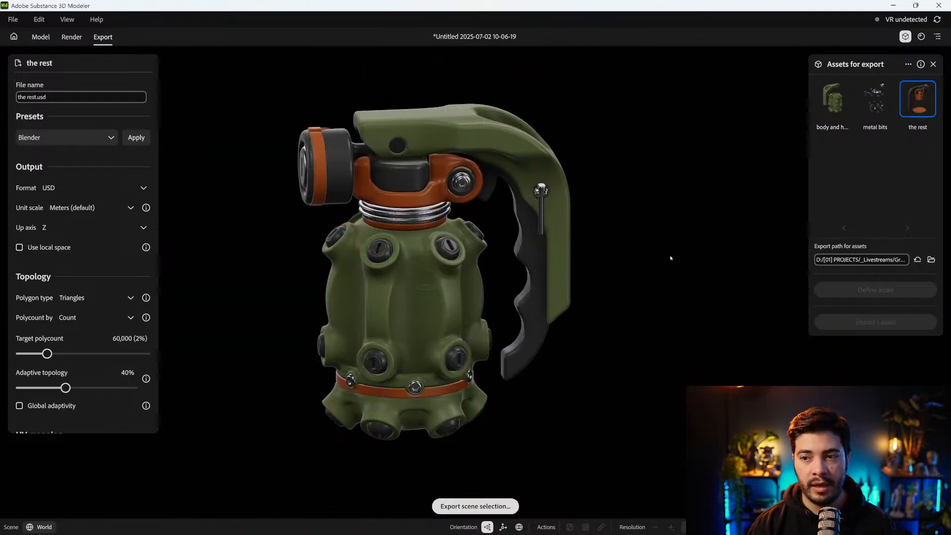
# View the export settings of the "metal bits" and "body and handle" assets
pyautogui.click(875, 100)
pyautogui.click(833, 99)
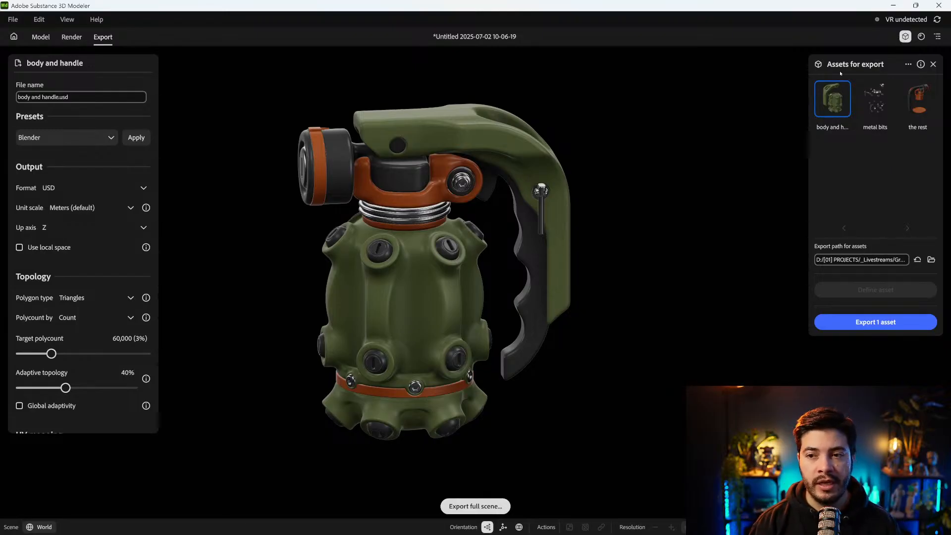
# Set the "body and handle" export asset to quads with a target polycount of 150,000
pyautogui.click(842, 99)
pyautogui.click(843, 101)
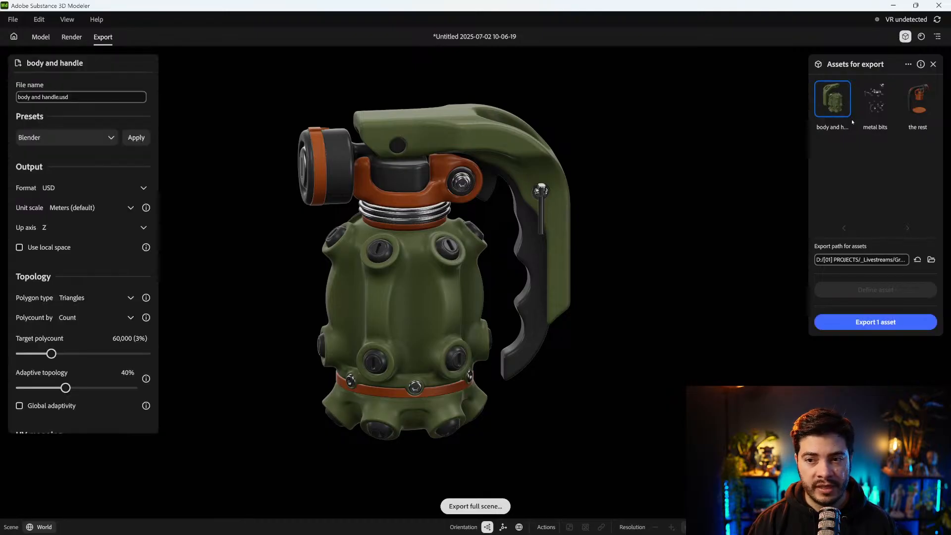
pyautogui.scroll(-1, 84, 208)
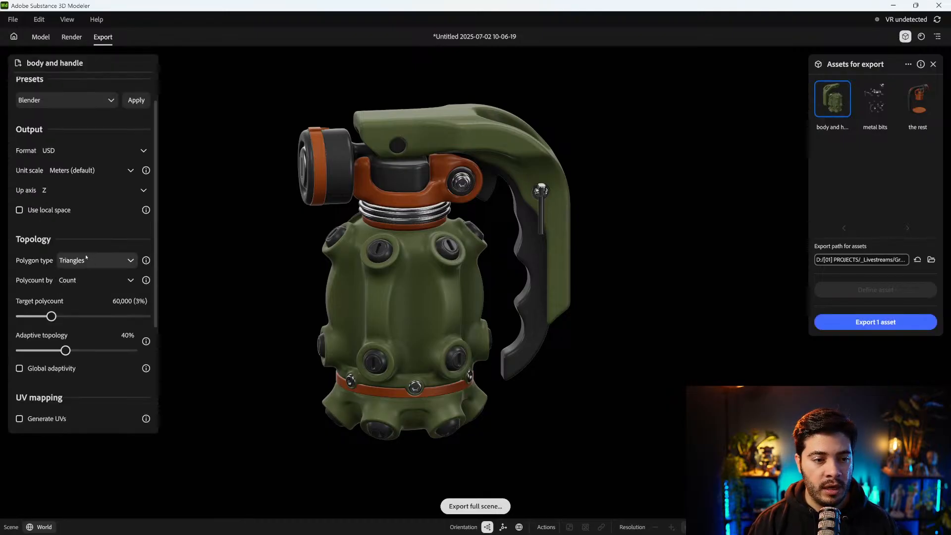
pyautogui.click(86, 259)
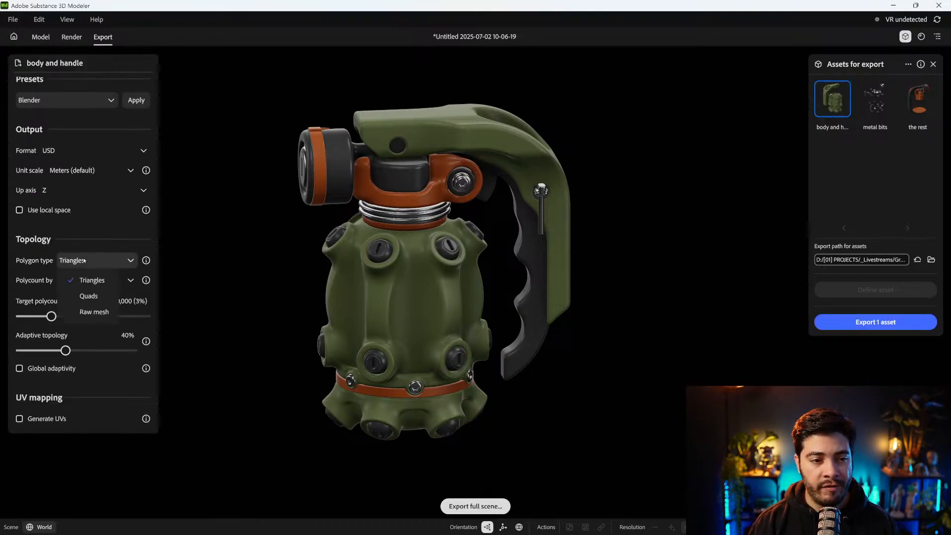
pyautogui.click(90, 295)
pyautogui.moveTo(52, 316); pyautogui.dragTo(81, 316)
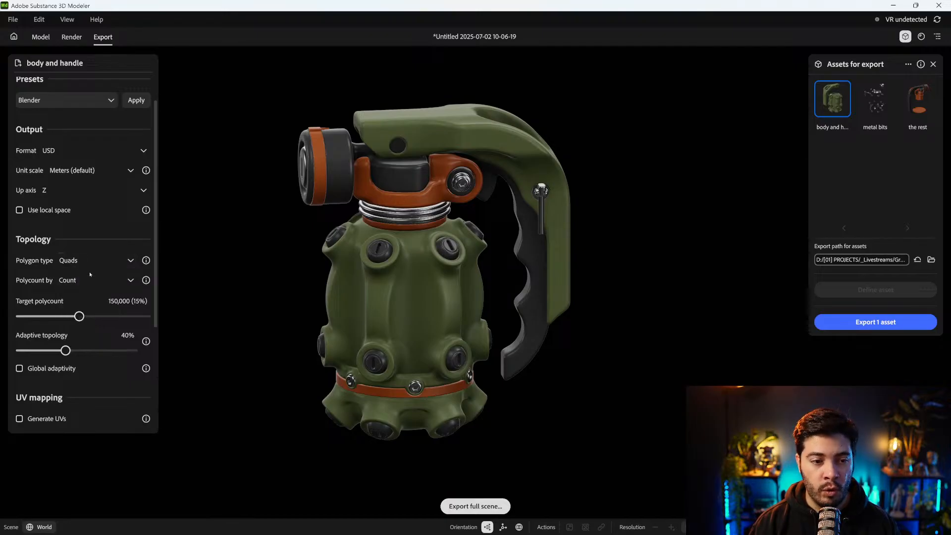
# Set the "metal bits" export asset to quads with a target polycount of 24,000
pyautogui.click(878, 112)
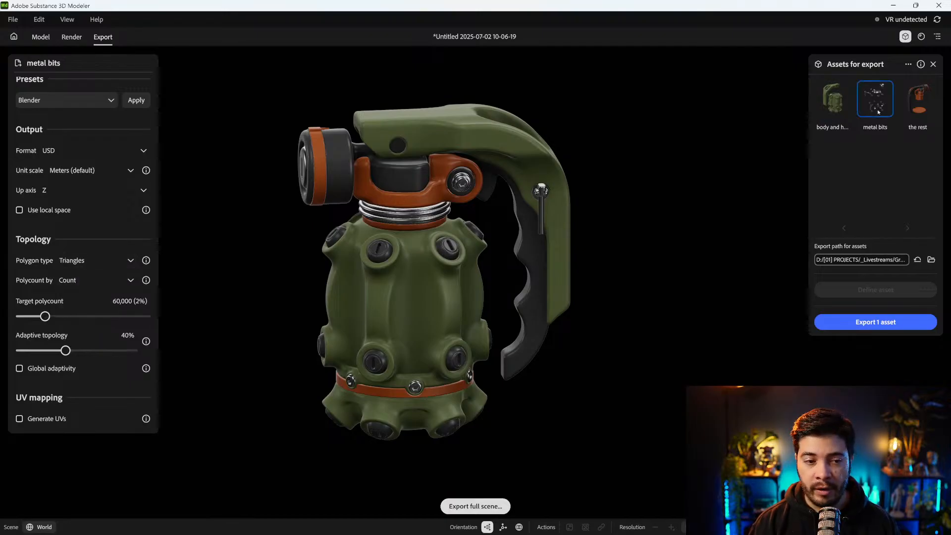
pyautogui.click(87, 260)
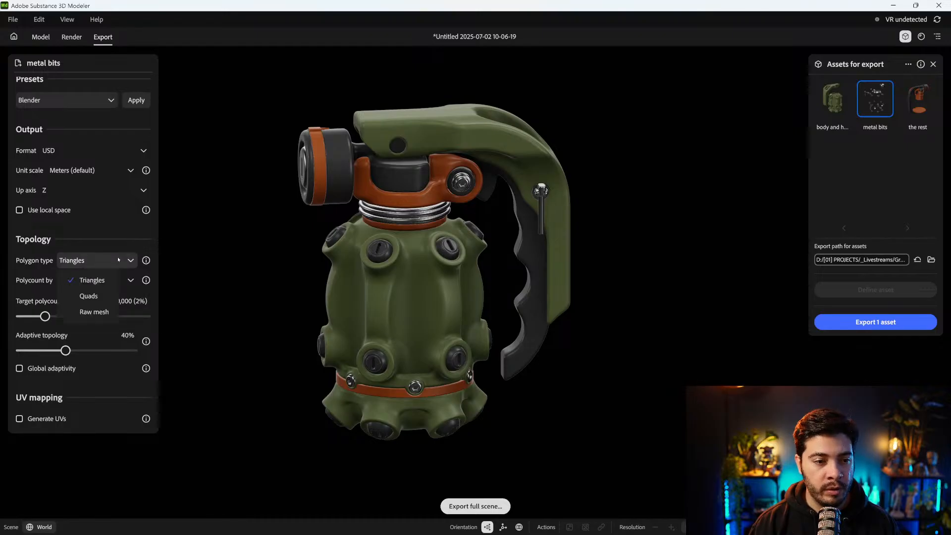
pyautogui.click(89, 295)
pyautogui.moveTo(45, 316); pyautogui.dragTo(49, 317)
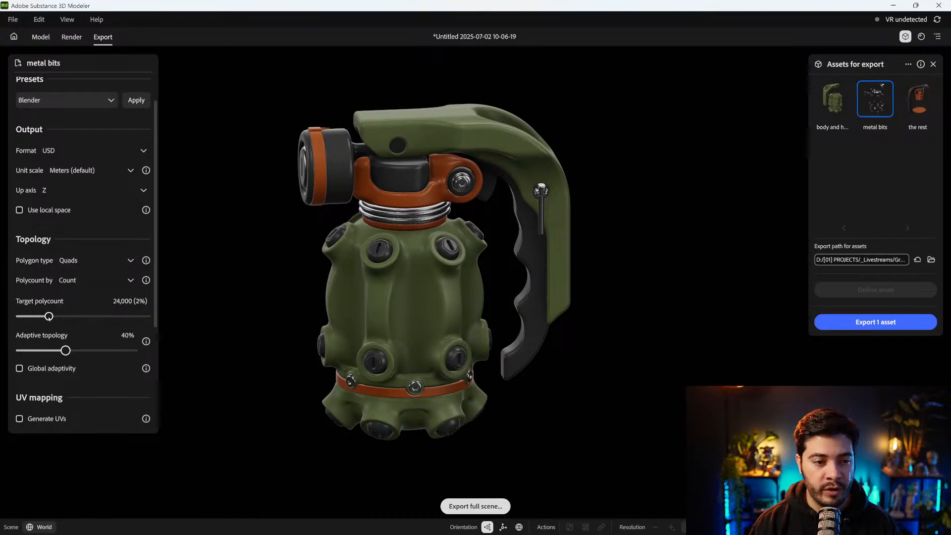
# Raise the target polycount of "the rest" export asset to 150,000 and change its polygon type to raw mesh
pyautogui.click(918, 99)
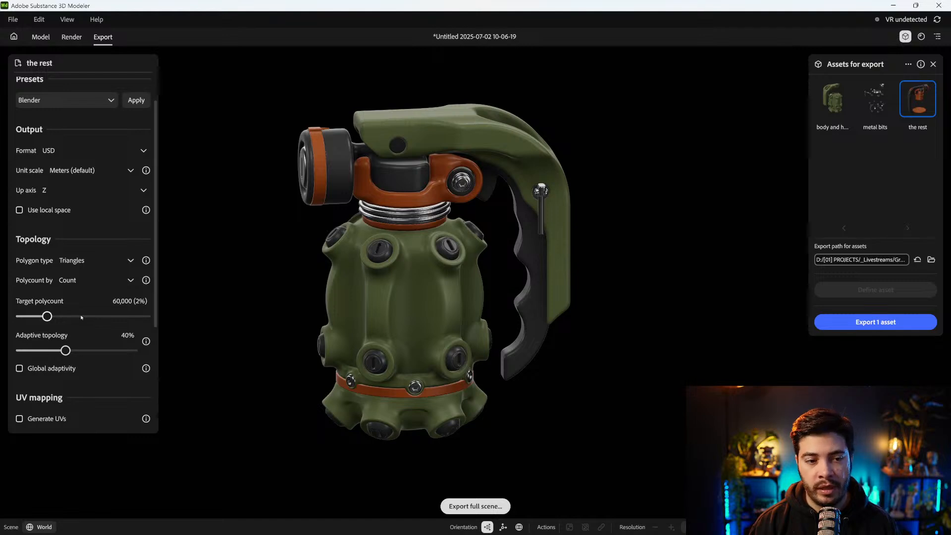
pyautogui.moveTo(47, 317); pyautogui.dragTo(55, 316)
pyautogui.click(87, 260)
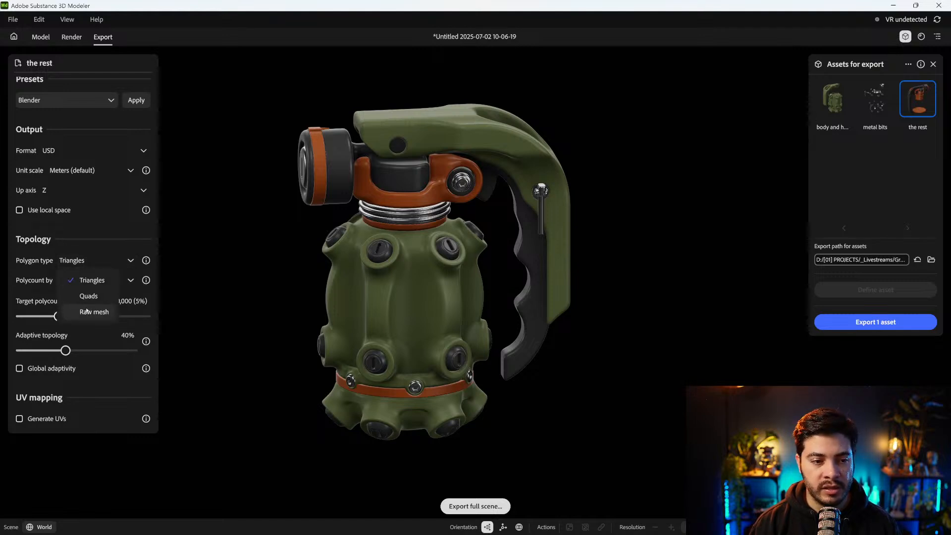
pyautogui.click(86, 311)
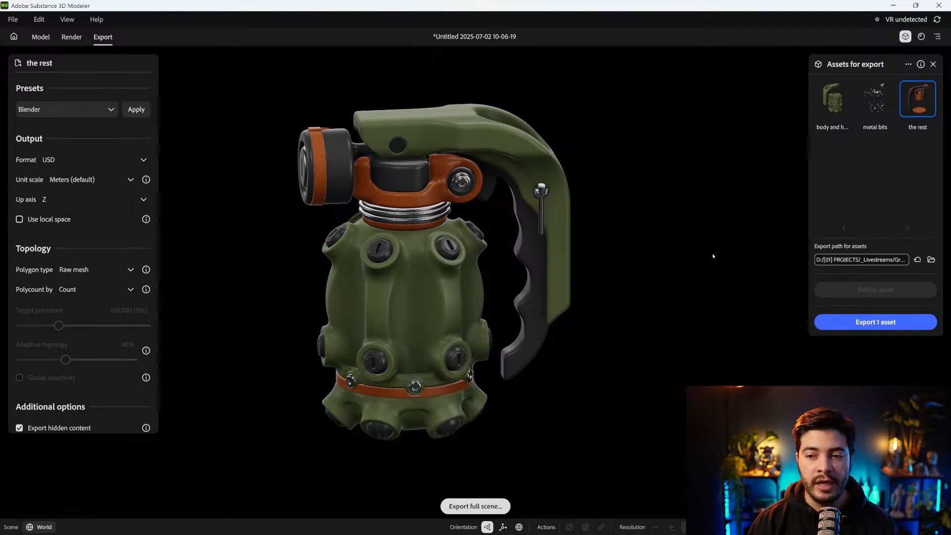
# Review the export settings of the "metal bits" and "body and handle" assets
pyautogui.click(876, 100)
pyautogui.click(846, 101)
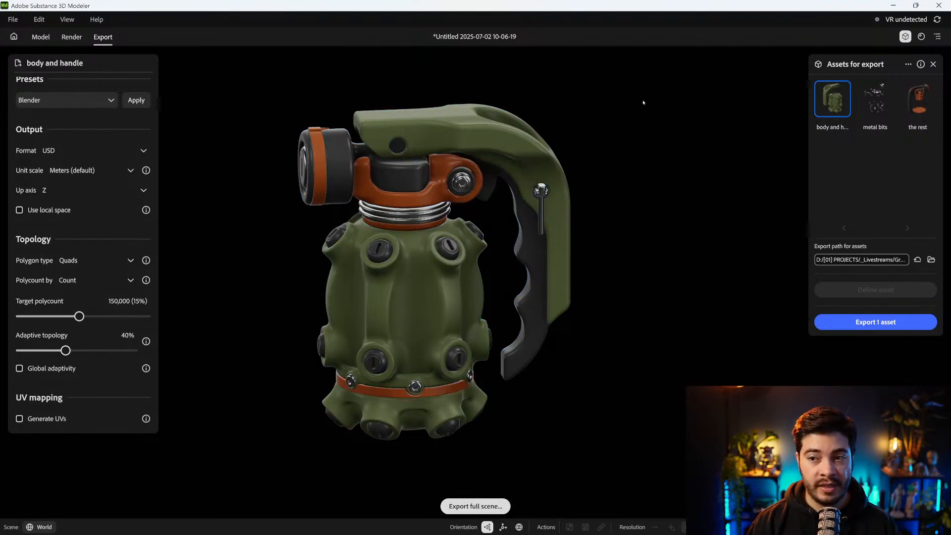
pyautogui.keyDown('alt'); pyautogui.moveTo(632, 254); pyautogui.dragTo(657, 245, button='middle'); pyautogui.keyUp('alt')
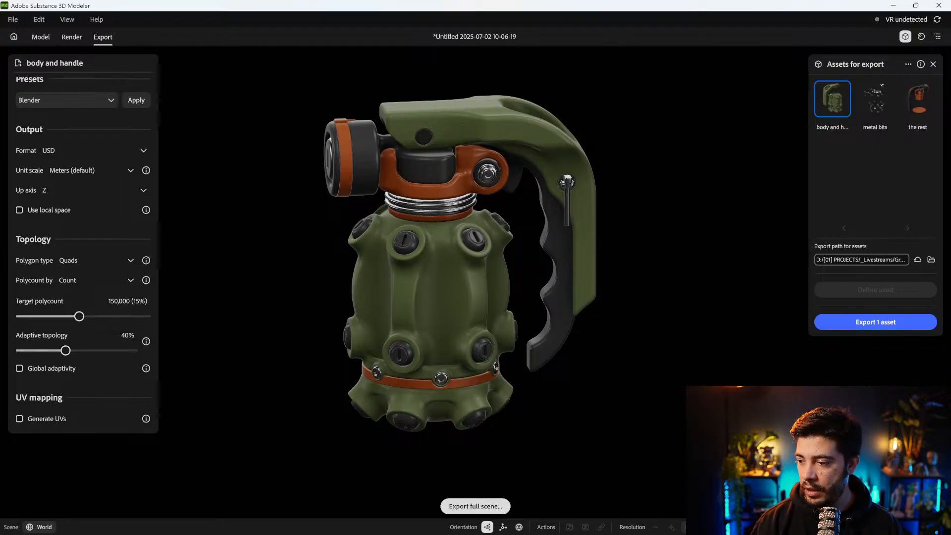
# In Substance 3D Painter, load Granade_test_low.fbx as the project mesh without importing cameras or preserving stroke positions
pyautogui.hotkey('alt', 'Tab')
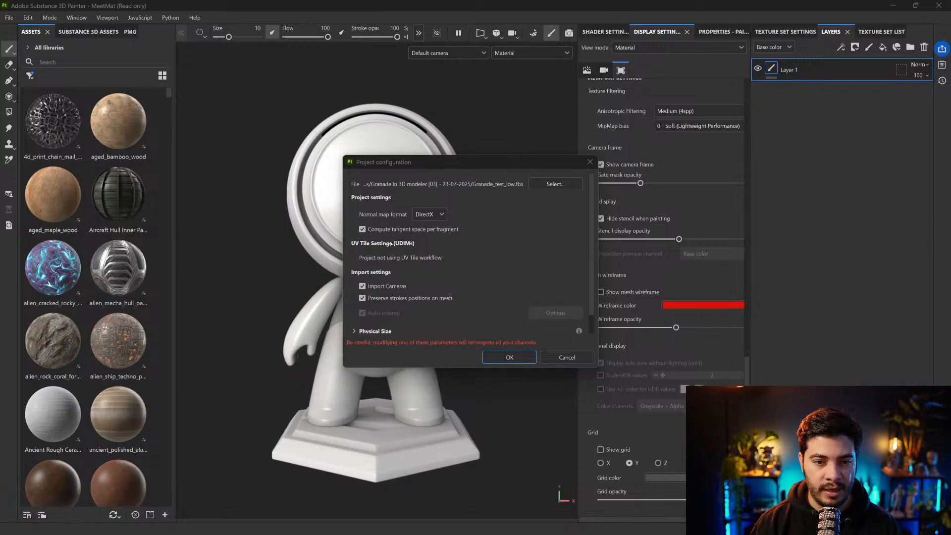
pyautogui.click(362, 286)
pyautogui.click(362, 298)
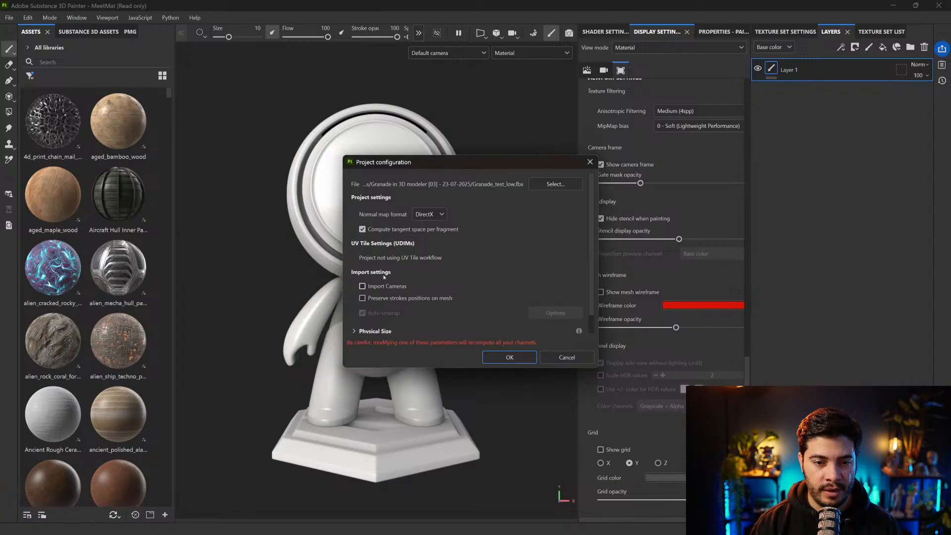
pyautogui.click(511, 357)
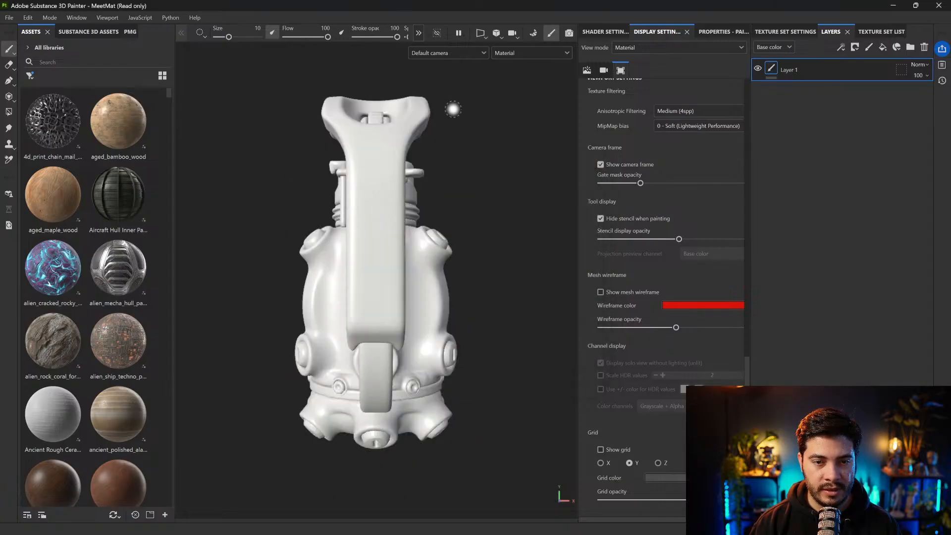
# Examine the grenade's UV layouts in 2D and go through the entries of the texture set list
pyautogui.press('F2')
pyautogui.scroll(3, 282, 300)
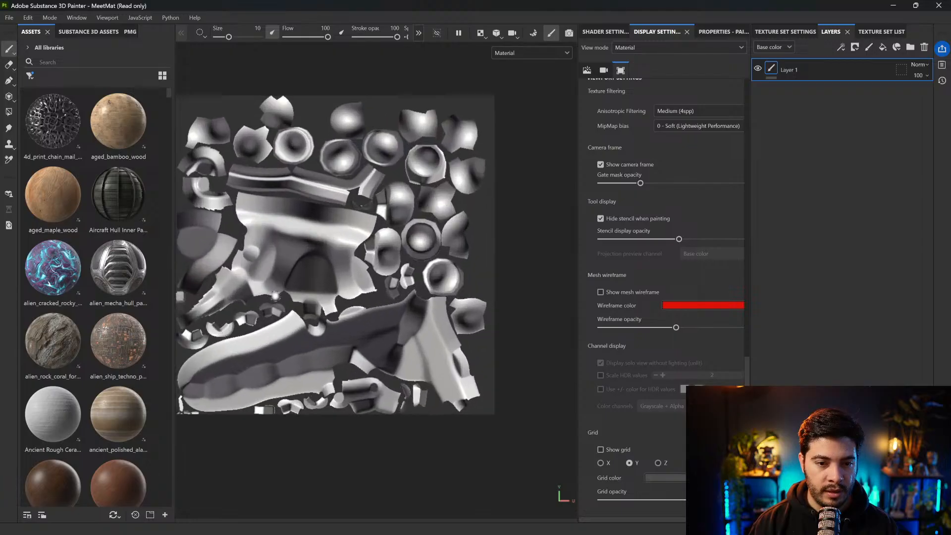
pyautogui.scroll(-5, 283, 293)
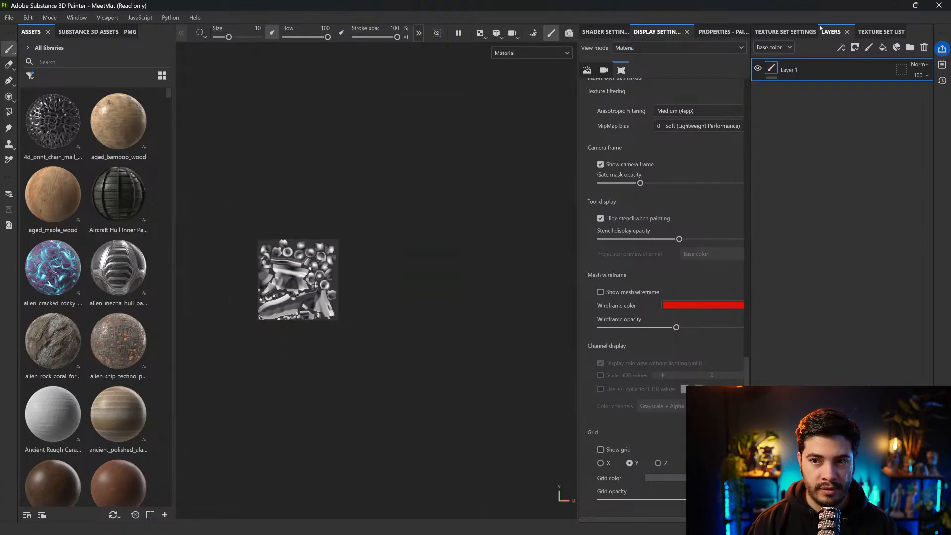
pyautogui.click(786, 31)
pyautogui.click(882, 32)
pyautogui.click(788, 71)
pyautogui.press('Down')
pyautogui.press('Down')
pyautogui.click(783, 60)
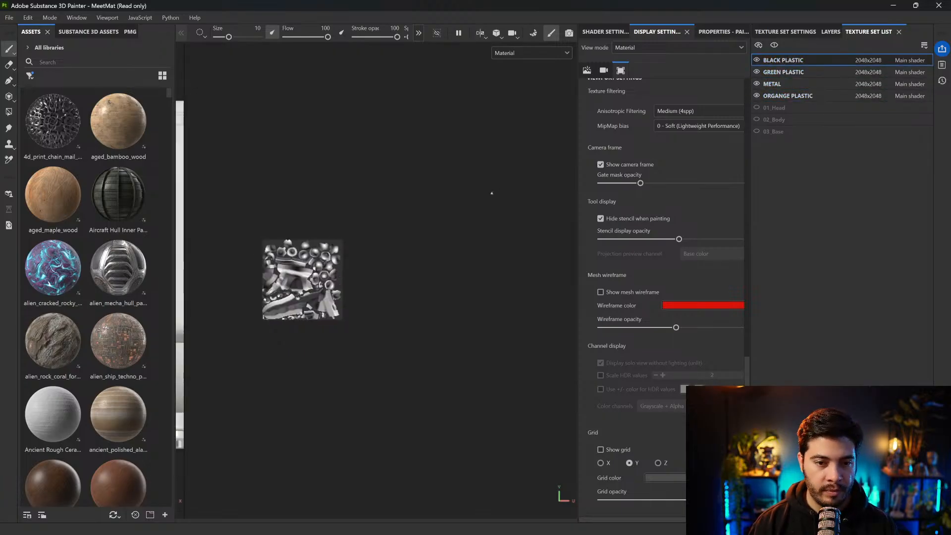
# Return to the 3D view, isolate the GREEN PLASTIC texture set and inspect its parts
pyautogui.press('F2')
pyautogui.keyDown('alt'); pyautogui.moveTo(506, 172); pyautogui.dragTo(549, 162); pyautogui.keyUp('alt')
pyautogui.click(793, 96)
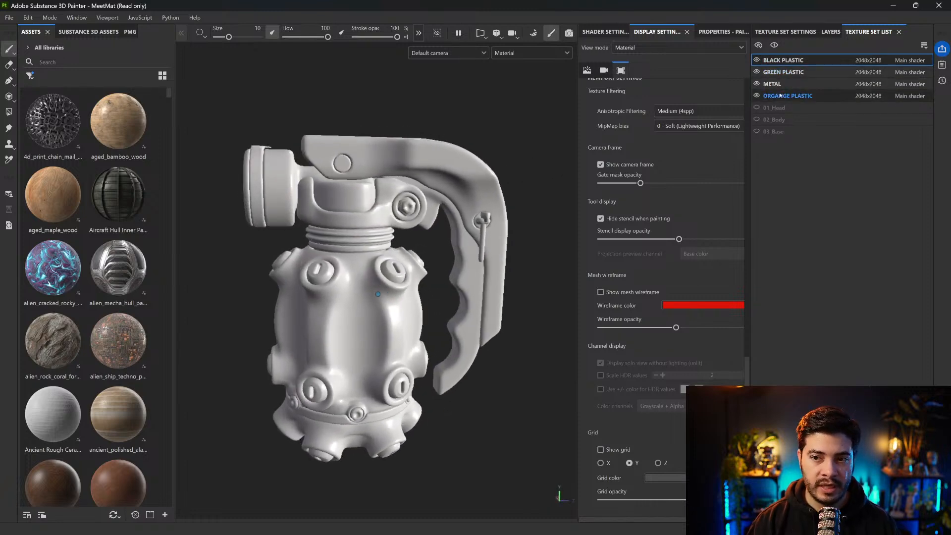
pyautogui.click(776, 84)
pyautogui.click(789, 71)
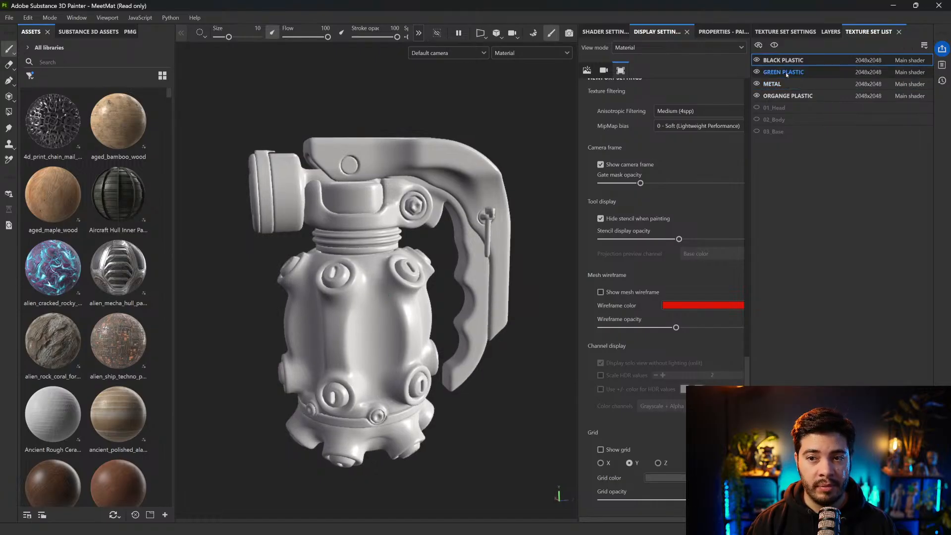
pyautogui.hotkey('alt', 'q')
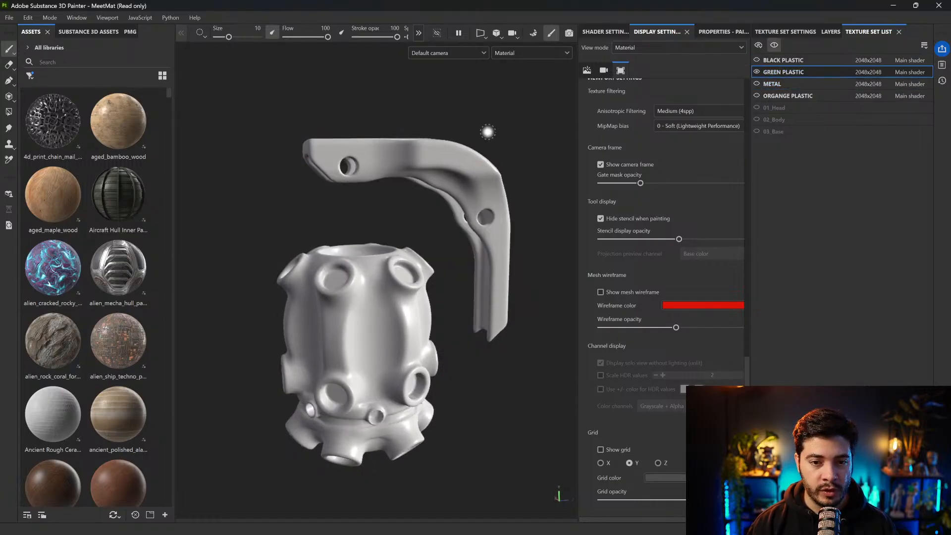
pyautogui.keyDown('alt'); pyautogui.moveTo(489, 132); pyautogui.dragTo(498, 135); pyautogui.keyUp('alt')
pyautogui.keyDown('shift'); pyautogui.moveTo(497, 135); pyautogui.dragTo(482, 135, button='right'); pyautogui.keyUp('shift')
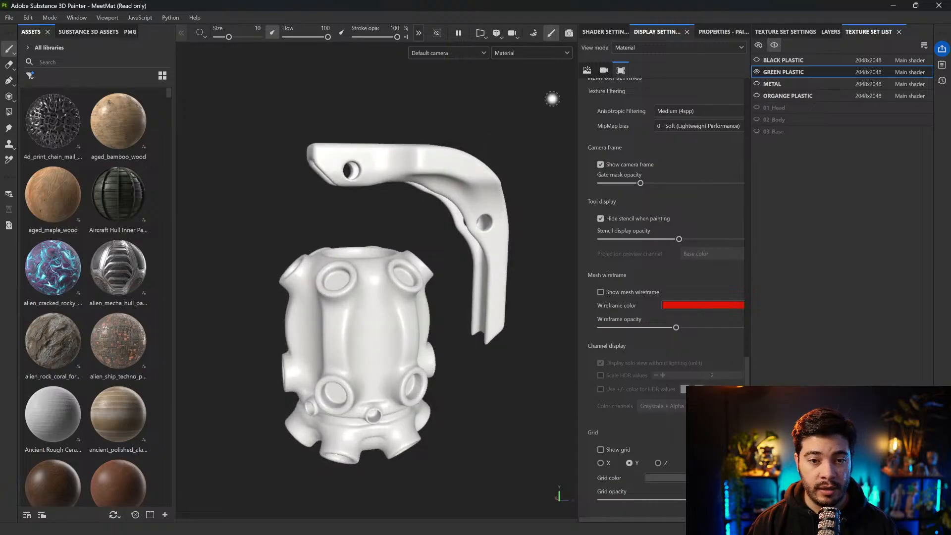
# Inspect the METAL, ORGANGE PLASTIC and BLACK PLASTIC texture sets in isolation, ending with all sets shown again
pyautogui.click(778, 84)
pyautogui.click(787, 96)
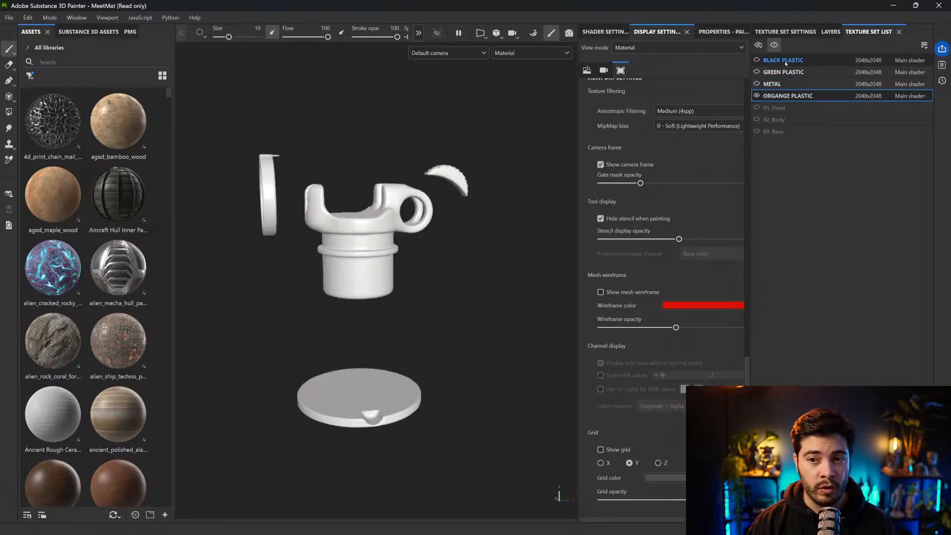
pyautogui.click(783, 60)
pyautogui.hotkey('alt', 'q')
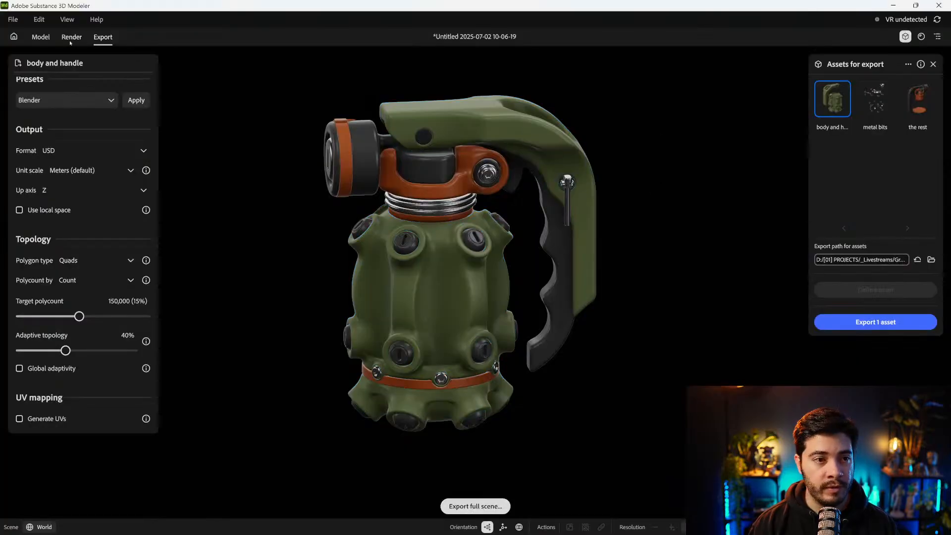
# Switch to Substance 3D Modeler and view the list of scene materials on the grenade
pyautogui.click(41, 37)
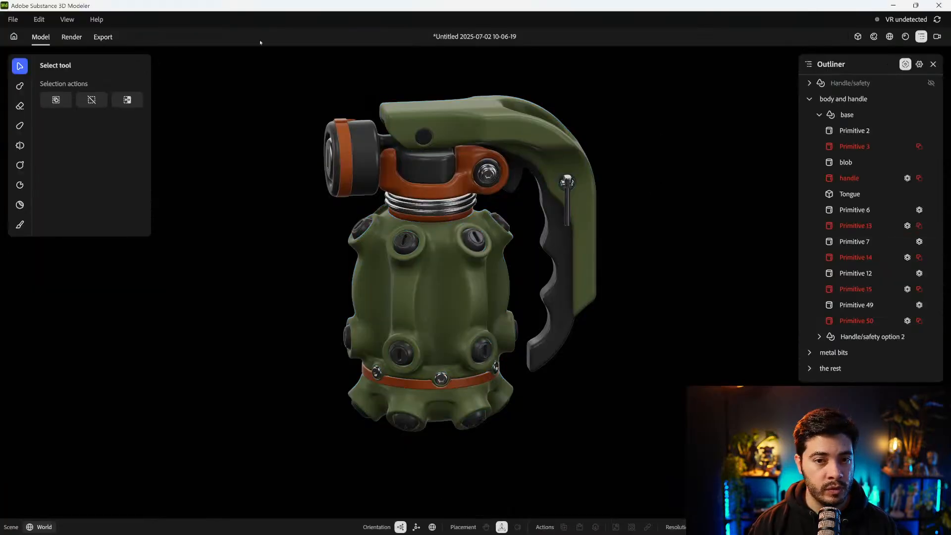
pyautogui.click(905, 36)
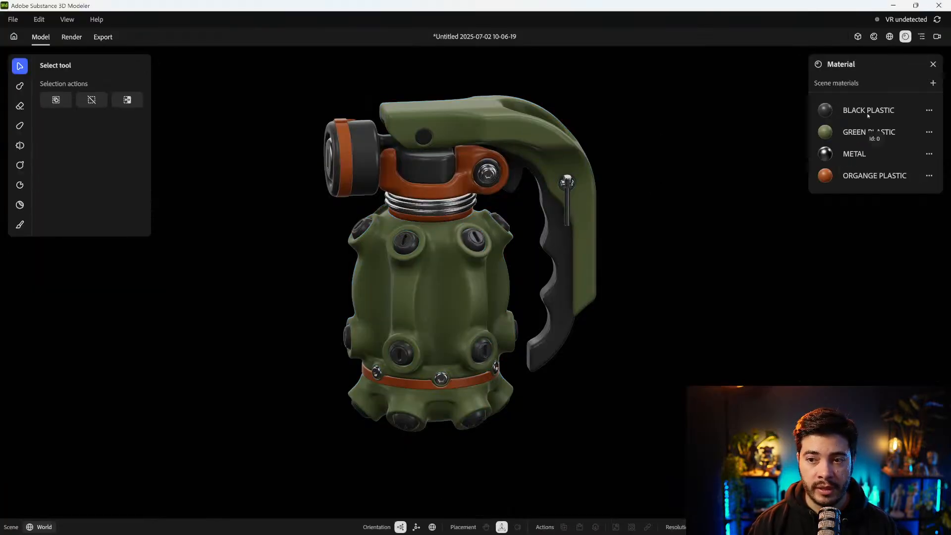
pyautogui.click(438, 318)
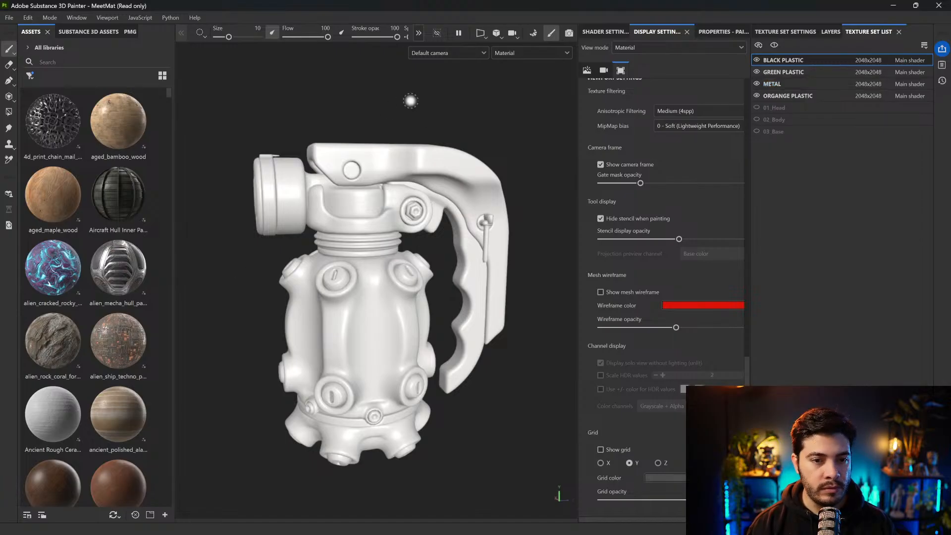
# Back in Substance 3D Painter, show the mesh wireframe in dark blue with reduced opacity and inspect the topology
pyautogui.keyDown('alt'); pyautogui.moveTo(435, 112); pyautogui.dragTo(452, 113); pyautogui.keyUp('alt')
pyautogui.keyDown('alt'); pyautogui.moveTo(404, 198); pyautogui.dragTo(396, 251); pyautogui.keyUp('alt')
pyautogui.click(601, 291)
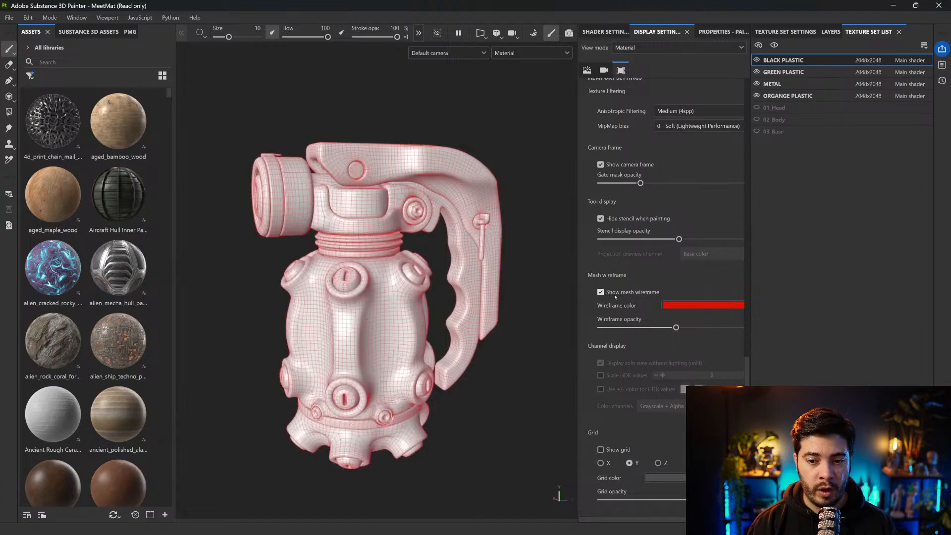
pyautogui.click(693, 306)
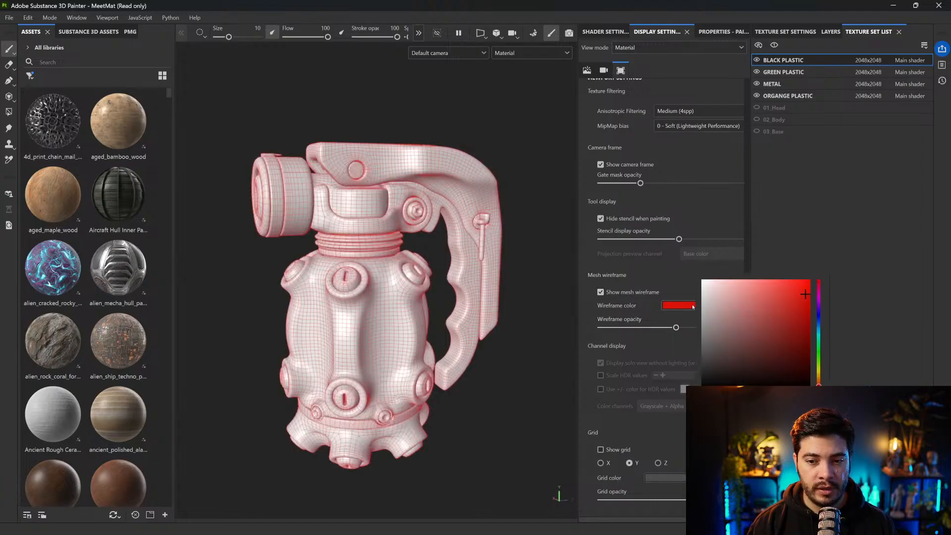
pyautogui.click(819, 320)
pyautogui.click(761, 338)
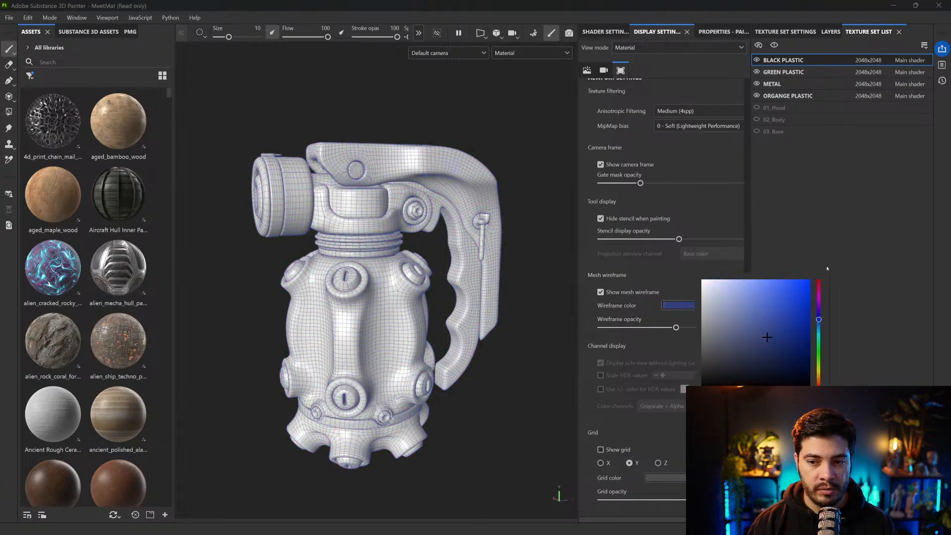
pyautogui.moveTo(675, 327); pyautogui.dragTo(653, 329)
pyautogui.scroll(5, 469, 273)
pyautogui.scroll(-5, 469, 273)
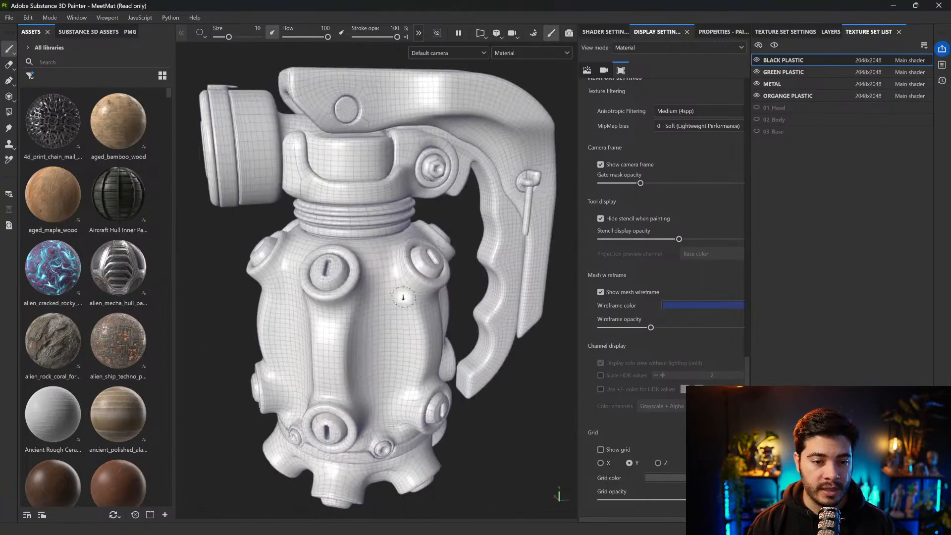
pyautogui.keyDown('alt'); pyautogui.moveTo(442, 307); pyautogui.dragTo(465, 241); pyautogui.keyUp('alt')
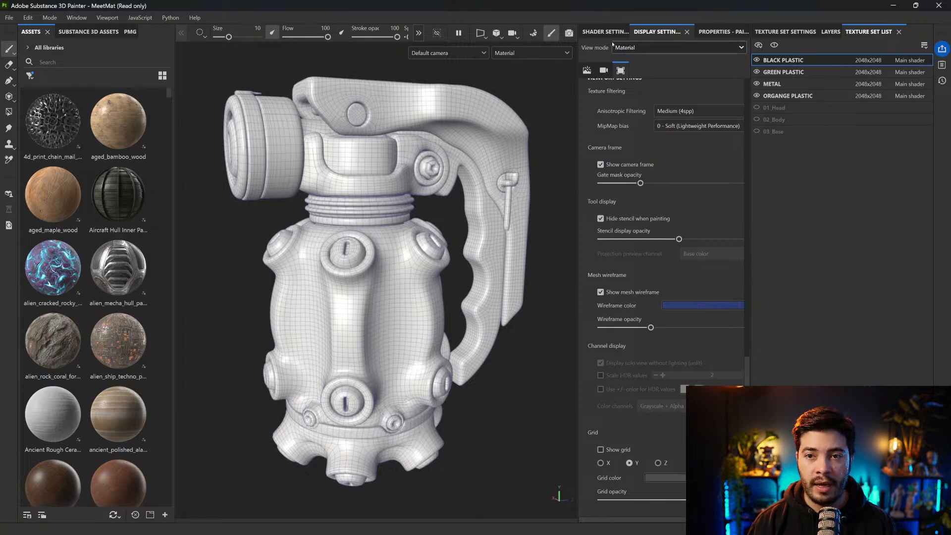
# Open the mesh map baking settings and load the grenade's high-poly file as the high definition mesh
pyautogui.click(771, 33)
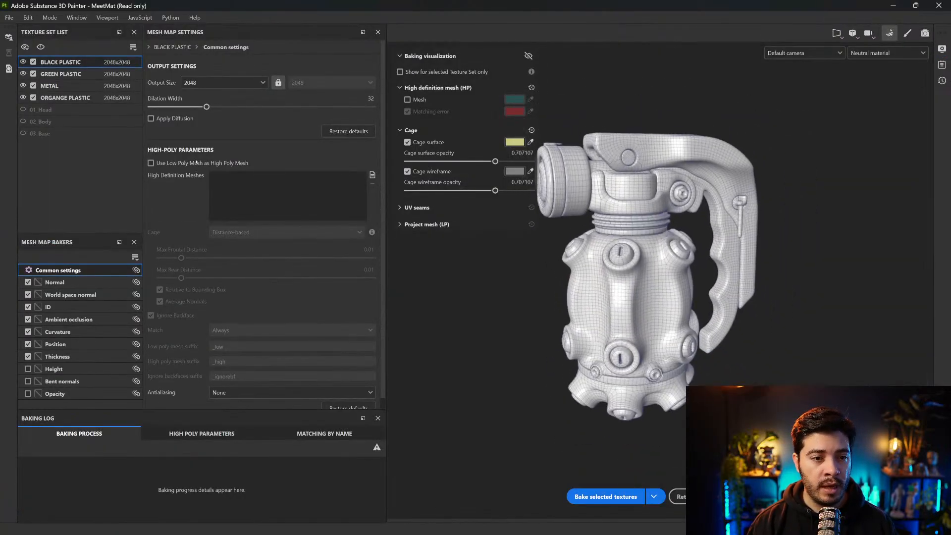
pyautogui.click(372, 175)
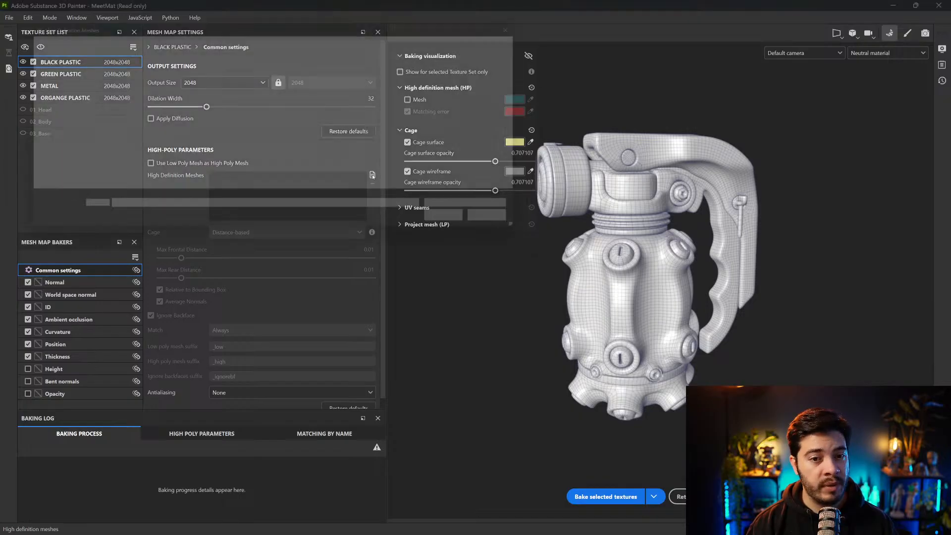
pyautogui.click(136, 89)
pyautogui.click(473, 230)
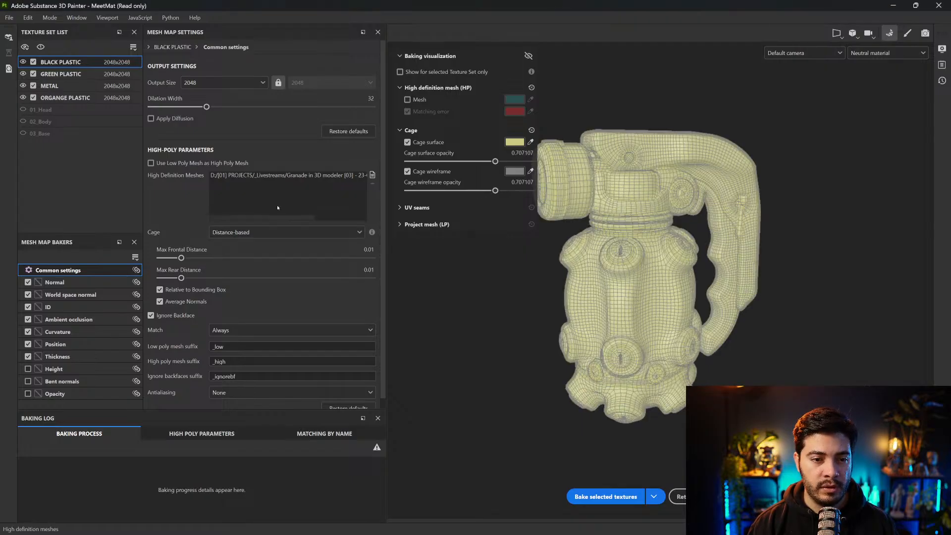
# Check the full path of the loaded high-poly file and examine the bake cage around the grenade up close
pyautogui.moveTo(271, 216); pyautogui.dragTo(343, 197)
pyautogui.keyDown('alt'); pyautogui.moveTo(577, 219); pyautogui.dragTo(622, 196); pyautogui.keyUp('alt')
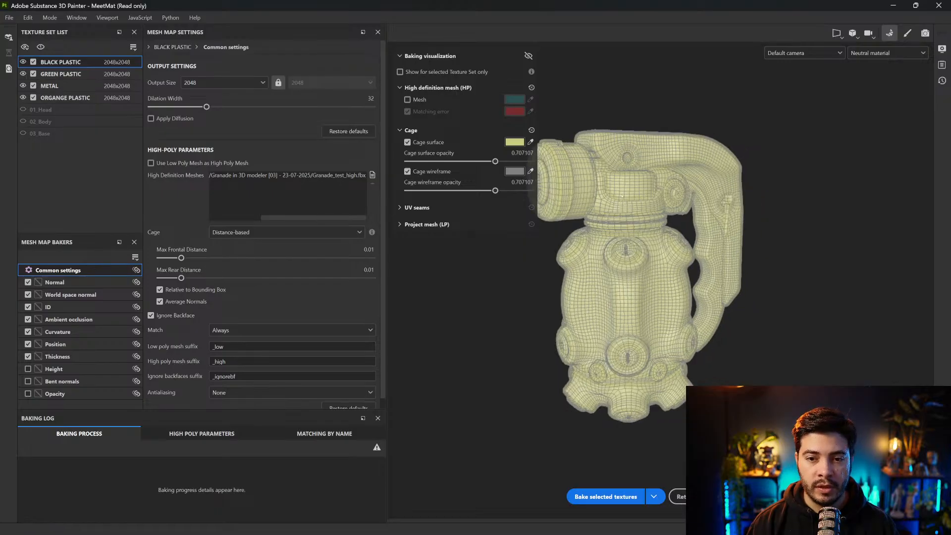
pyautogui.keyDown('alt'); pyautogui.moveTo(622, 196); pyautogui.dragTo(649, 219, button='middle'); pyautogui.keyUp('alt')
pyautogui.scroll(5, 649, 220)
pyautogui.keyDown('alt'); pyautogui.moveTo(648, 219); pyautogui.dragTo(643, 195); pyautogui.keyUp('alt')
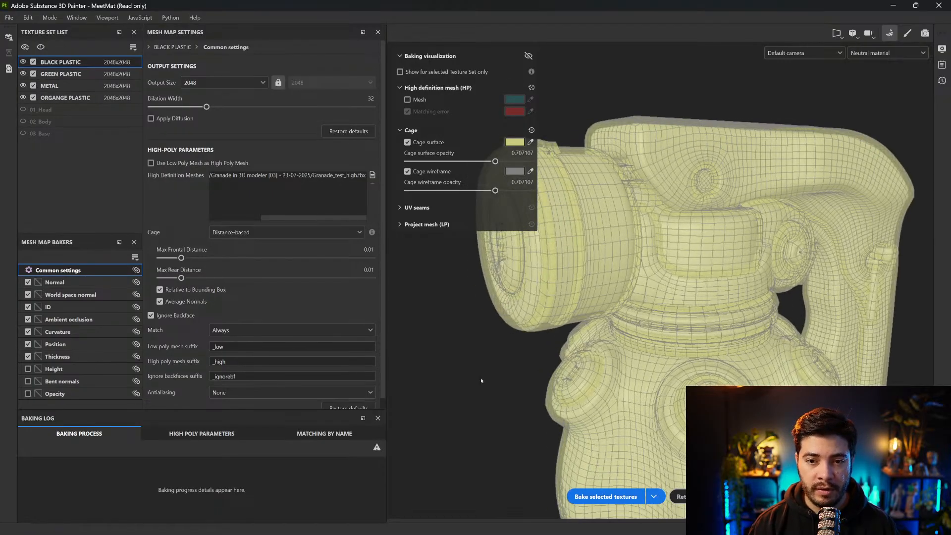
pyautogui.keyDown('alt'); pyautogui.moveTo(493, 369); pyautogui.dragTo(514, 366, button='middle'); pyautogui.keyUp('alt')
# Go through the GREEN PLASTIC, METAL and ORGANGE PLASTIC sets and briefly limit the cage preview to the selected texture set
pyautogui.click(94, 75)
pyautogui.click(73, 86)
pyautogui.click(69, 98)
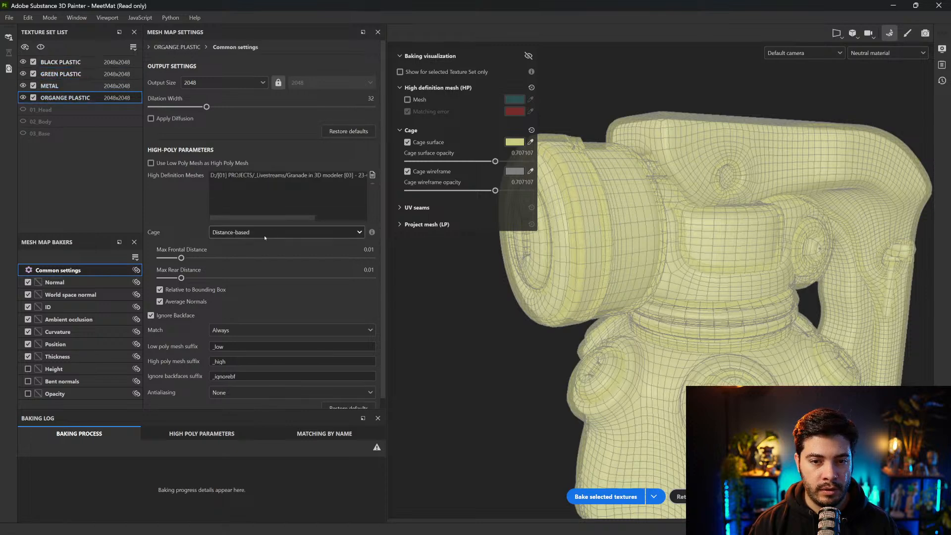
pyautogui.click(401, 72)
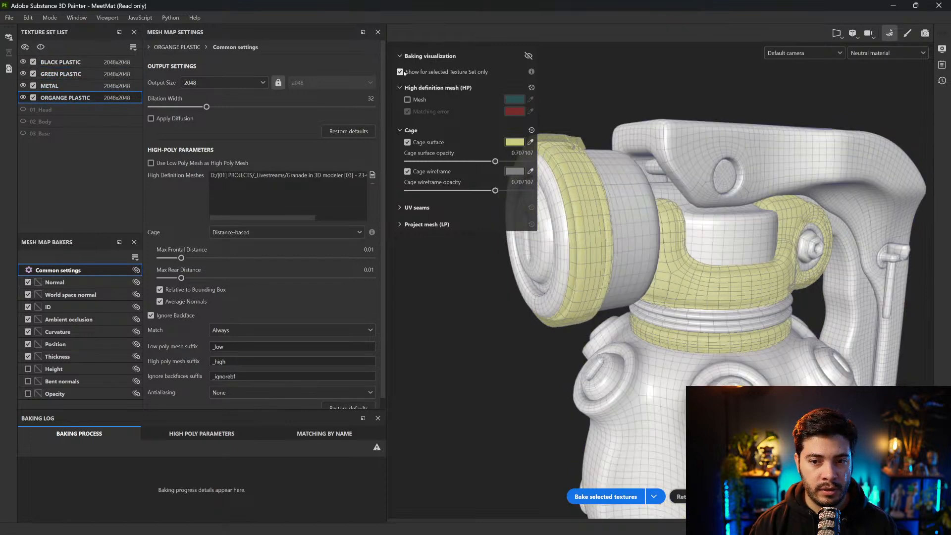
pyautogui.click(400, 72)
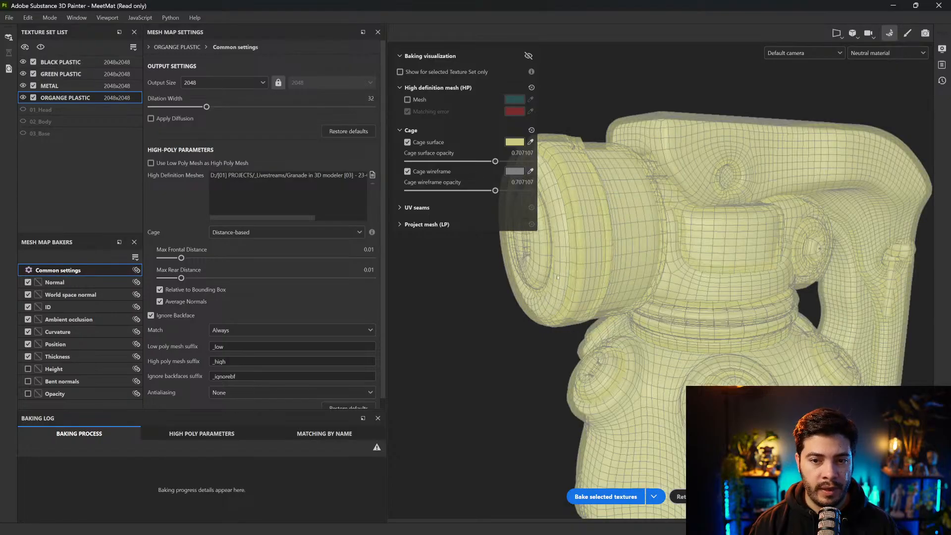
pyautogui.scroll(-3, 504, 292)
pyautogui.keyDown('alt'); pyautogui.moveTo(505, 291); pyautogui.dragTo(562, 227, button='middle'); pyautogui.keyUp('alt')
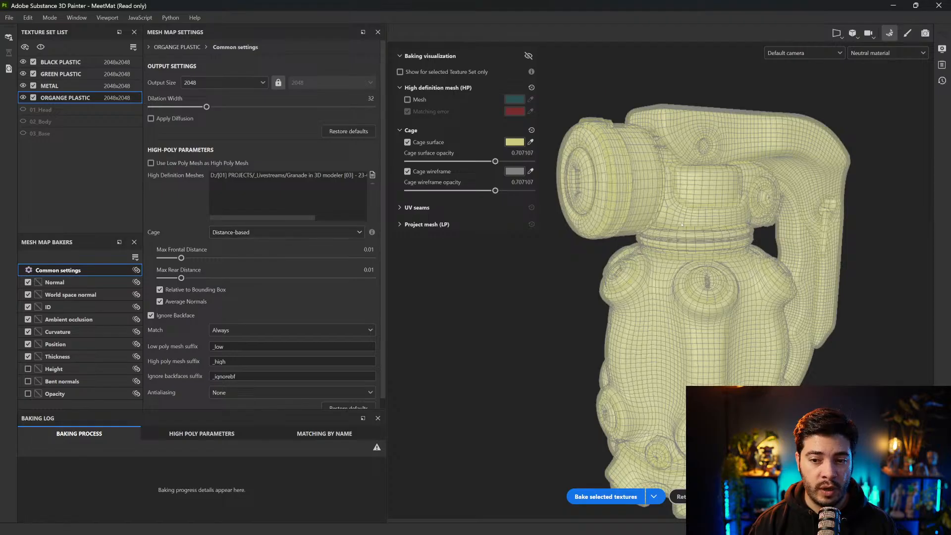
# Try a max frontal distance of 0.0092, then set the cage to Automatic (experimental) and inspect it around the grenade
pyautogui.moveTo(181, 258)
pyautogui.mouseDown()
pyautogui.moveTo(163, 258)
pyautogui.moveTo(282, 258)
pyautogui.moveTo(181, 259)
pyautogui.mouseUp()
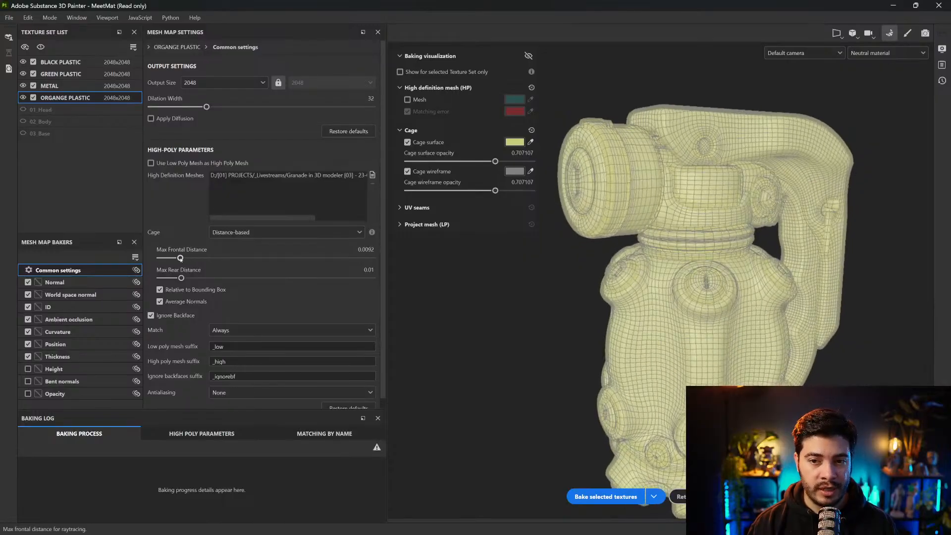
pyautogui.click(272, 236)
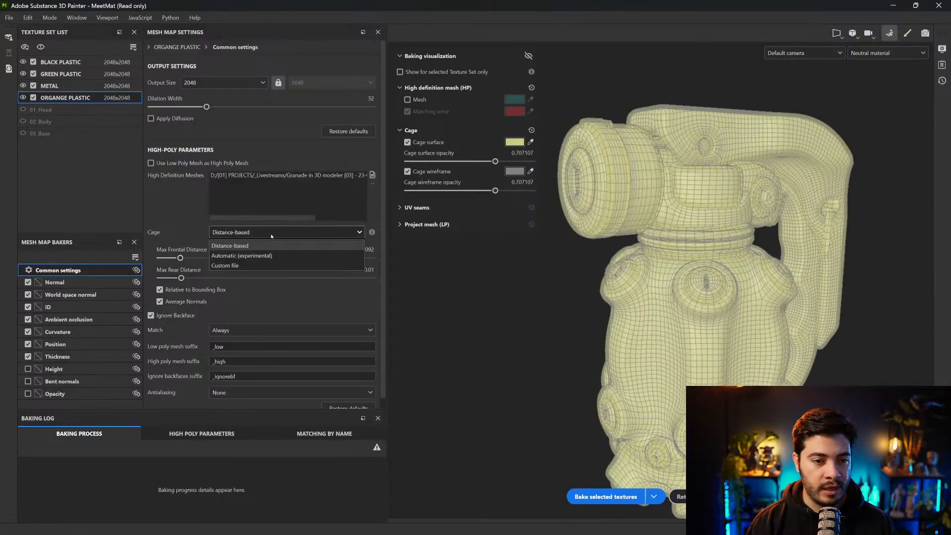
pyautogui.click(261, 258)
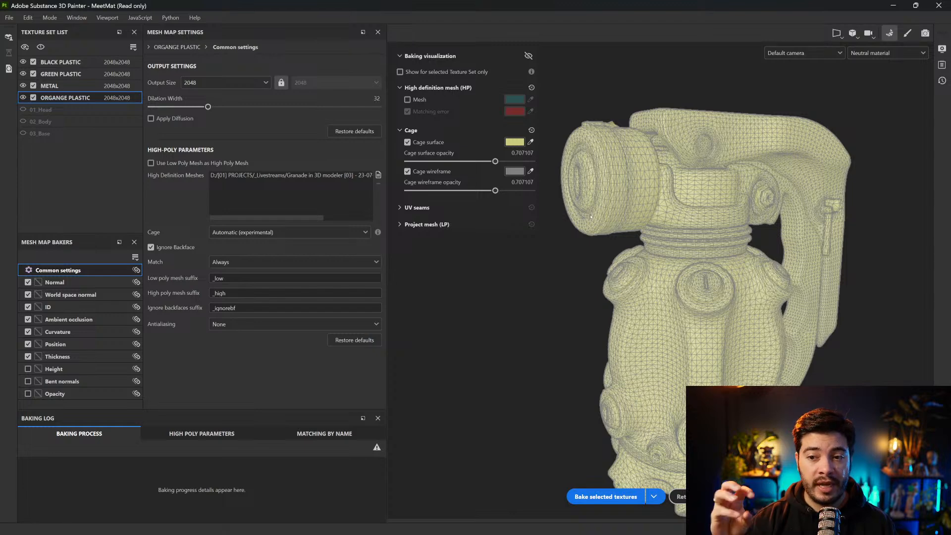
pyautogui.keyDown('alt'); pyautogui.moveTo(794, 220); pyautogui.dragTo(716, 241); pyautogui.keyUp('alt')
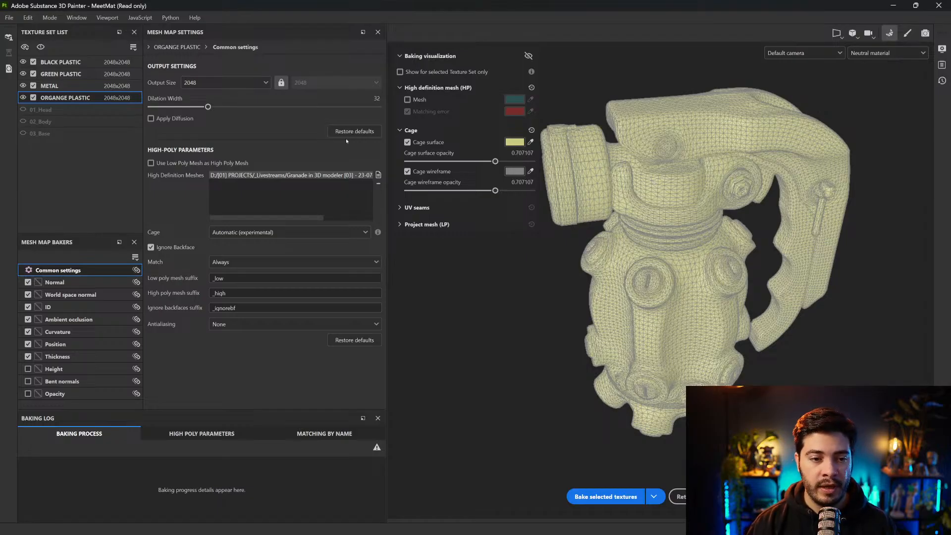
pyautogui.moveTo(243, 279); pyautogui.dragTo(198, 301)
pyautogui.click(235, 281)
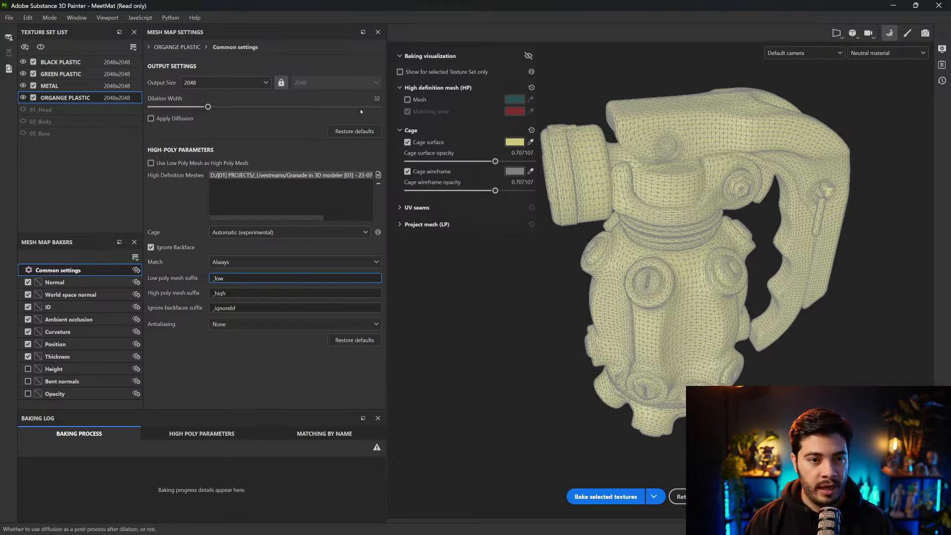
# Set the bake output size to 4096 and check the common settings of the METAL and GREEN PLASTIC sets
pyautogui.click(211, 82)
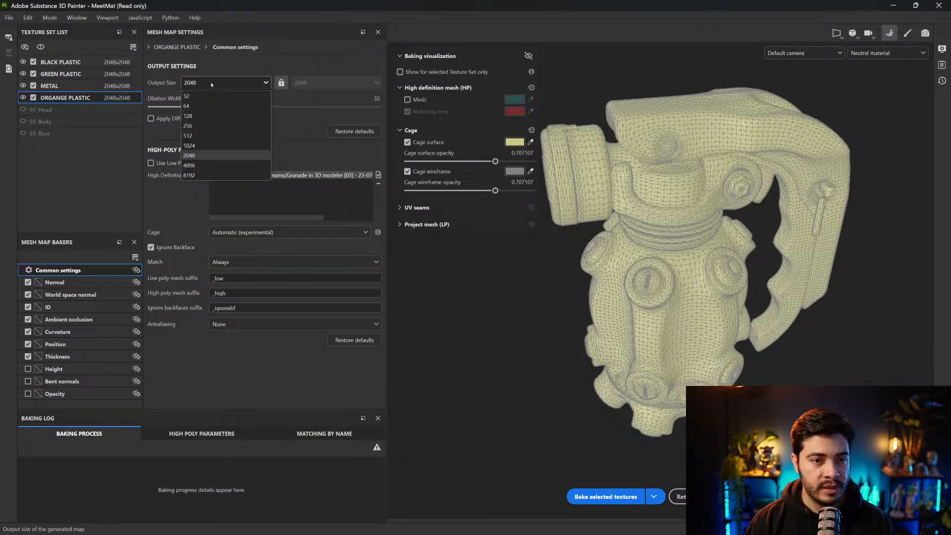
pyautogui.click(189, 165)
pyautogui.click(49, 86)
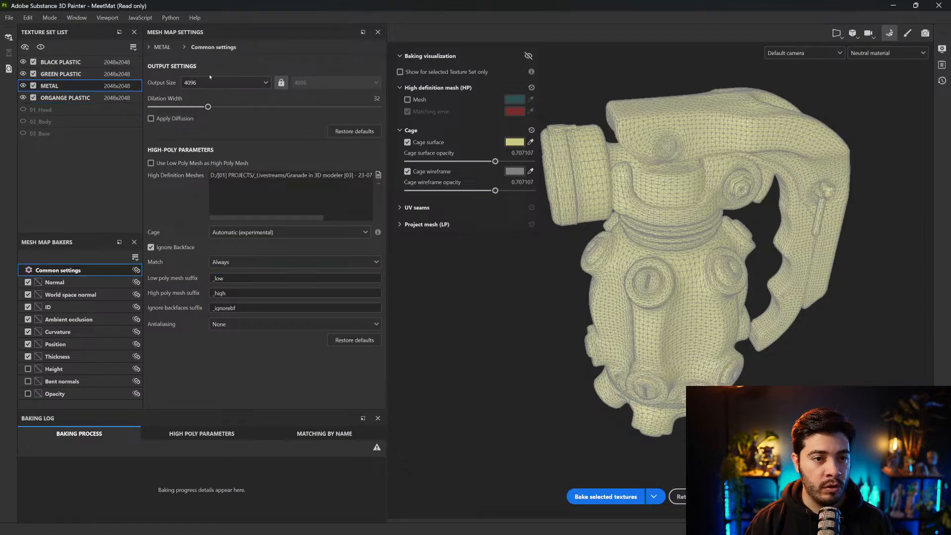
pyautogui.click(60, 74)
# Enable the Bent normals map for the BLACK PLASTIC, GREEN PLASTIC, METAL and ORGANGE PLASTIC sets and start baking the selected textures
pyautogui.click(61, 62)
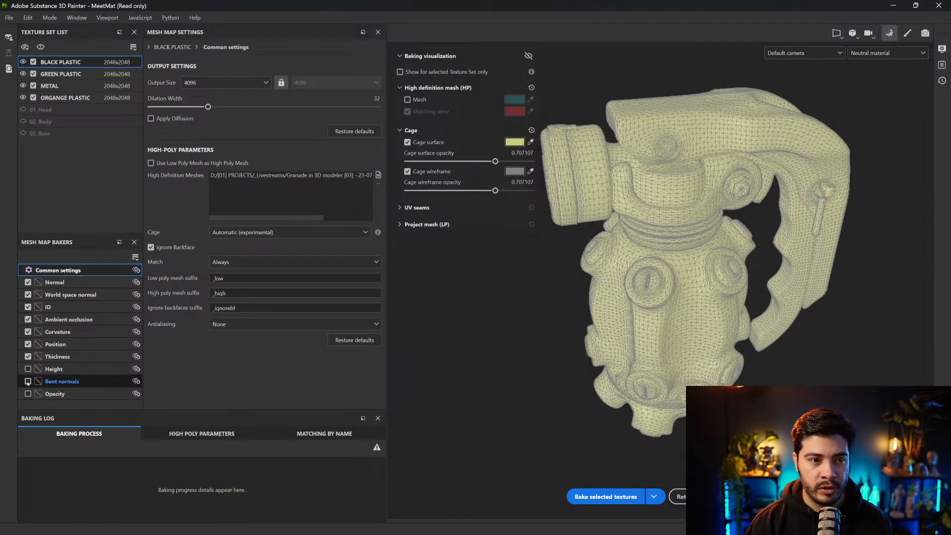
pyautogui.click(60, 74)
pyautogui.click(28, 382)
pyautogui.click(50, 85)
pyautogui.click(28, 382)
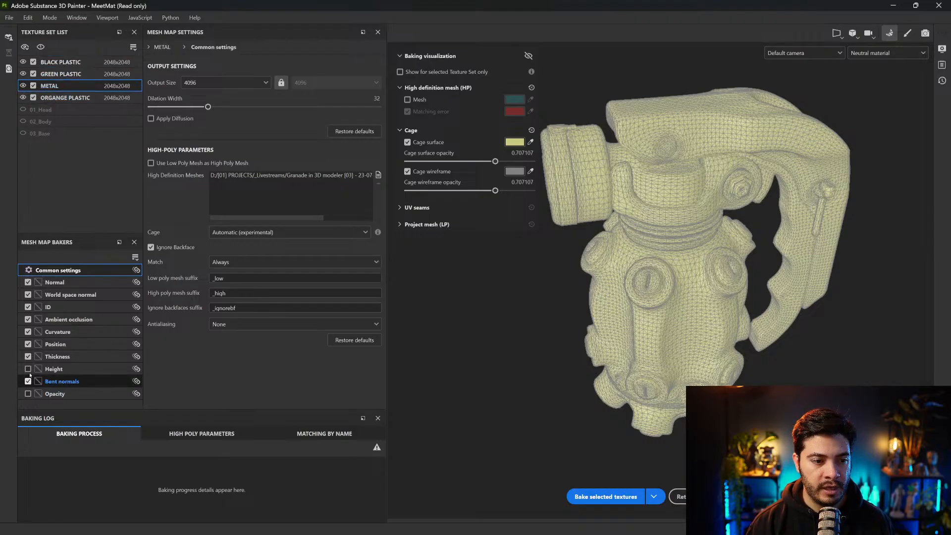
pyautogui.click(64, 98)
pyautogui.click(28, 380)
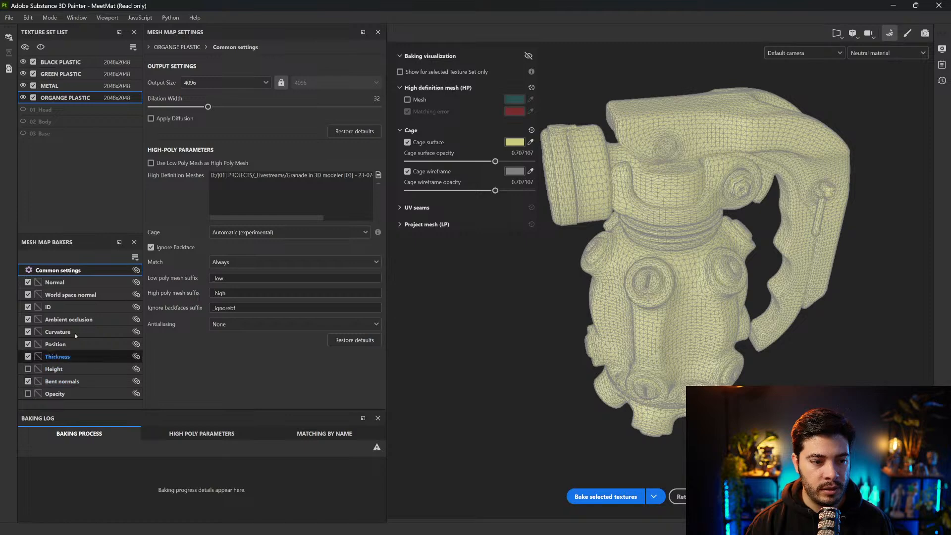
pyautogui.click(613, 496)
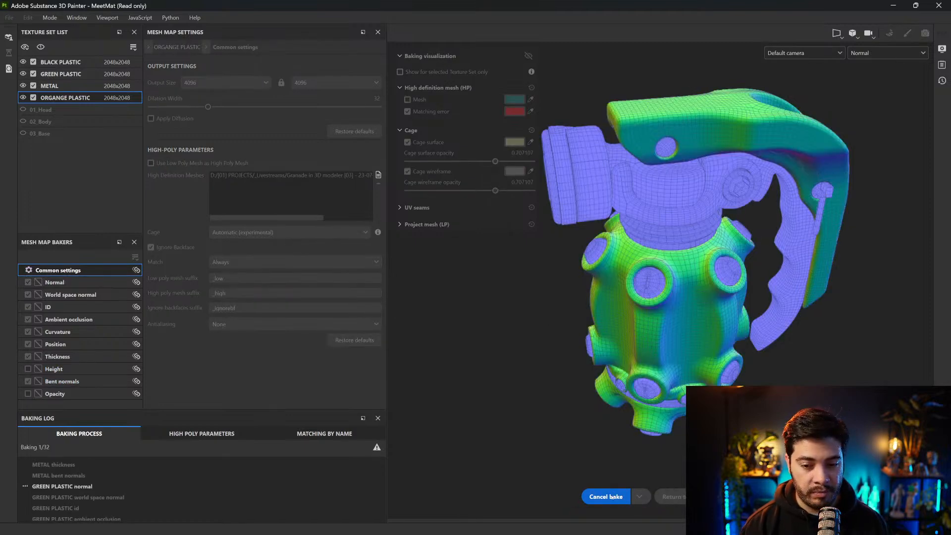
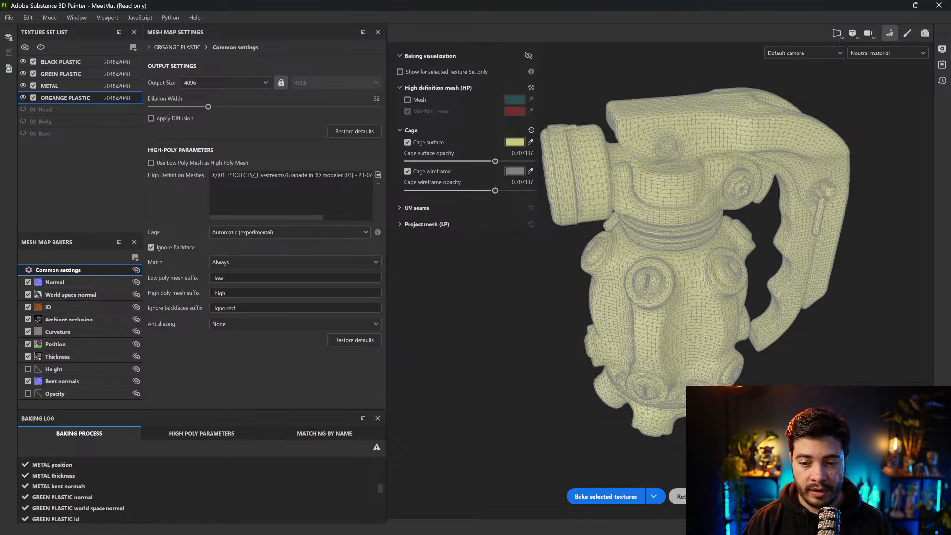
# Return to painting mode, turn off the mesh wireframe display and view the baked grenade
pyautogui.click(678, 496)
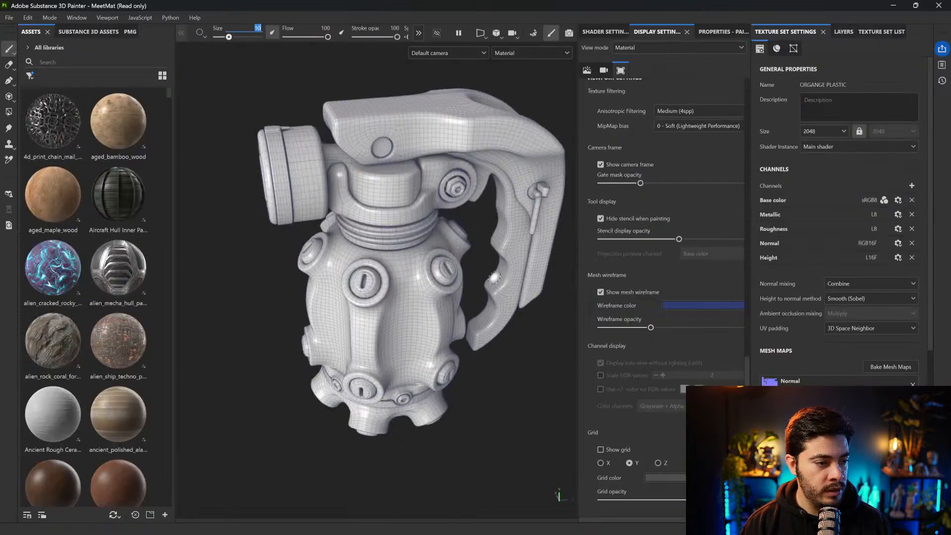
pyautogui.click(634, 295)
pyautogui.keyDown('alt'); pyautogui.moveTo(497, 325); pyautogui.dragTo(516, 252); pyautogui.keyUp('alt')
pyautogui.keyDown('shift'); pyautogui.moveTo(509, 258); pyautogui.dragTo(550, 236, button='right'); pyautogui.keyUp('shift')
pyautogui.keyDown('alt'); pyautogui.moveTo(558, 231); pyautogui.dragTo(566, 213); pyautogui.keyUp('alt')
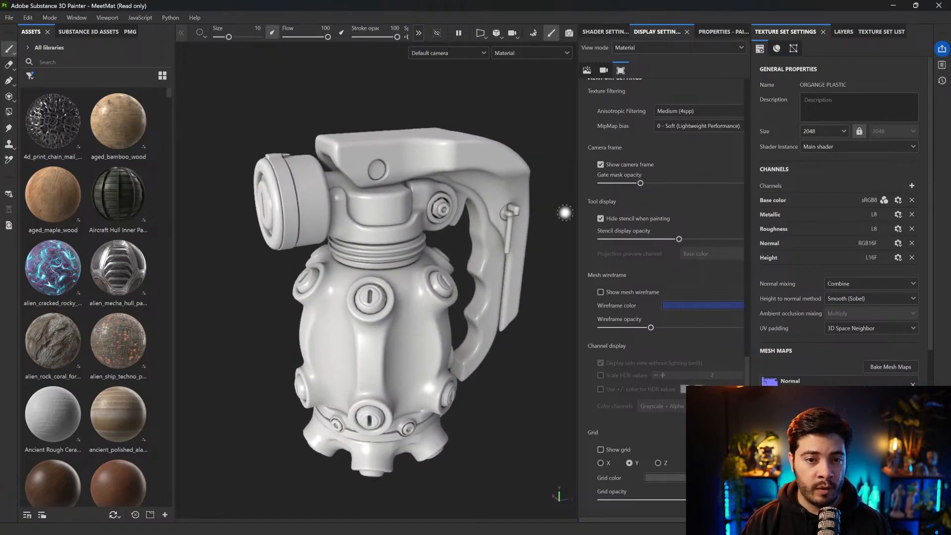
# Toggle Bent Normal off and on in the Main shader's geometry parameters to compare the grenade's shading, leaving it enabled
pyautogui.click(607, 32)
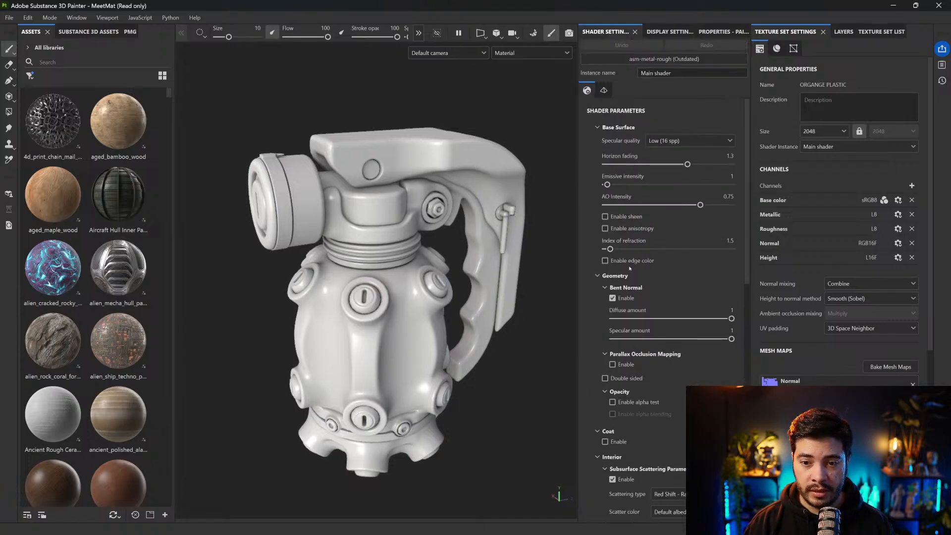
pyautogui.click(613, 298)
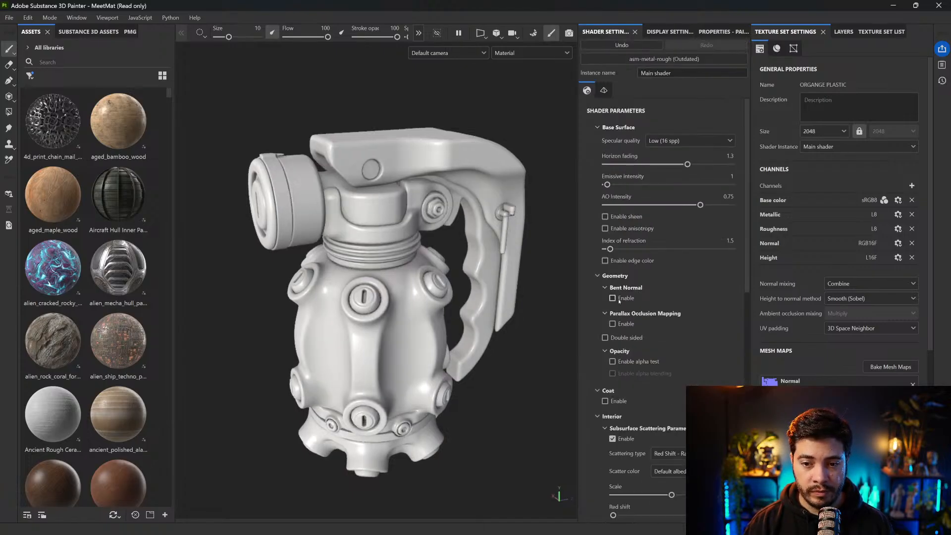
pyautogui.click(613, 298)
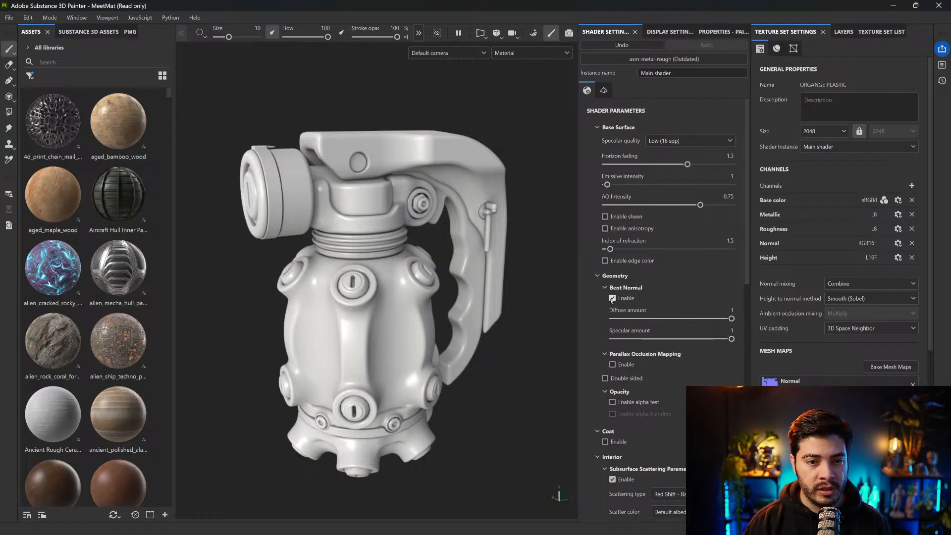
pyautogui.click(613, 299)
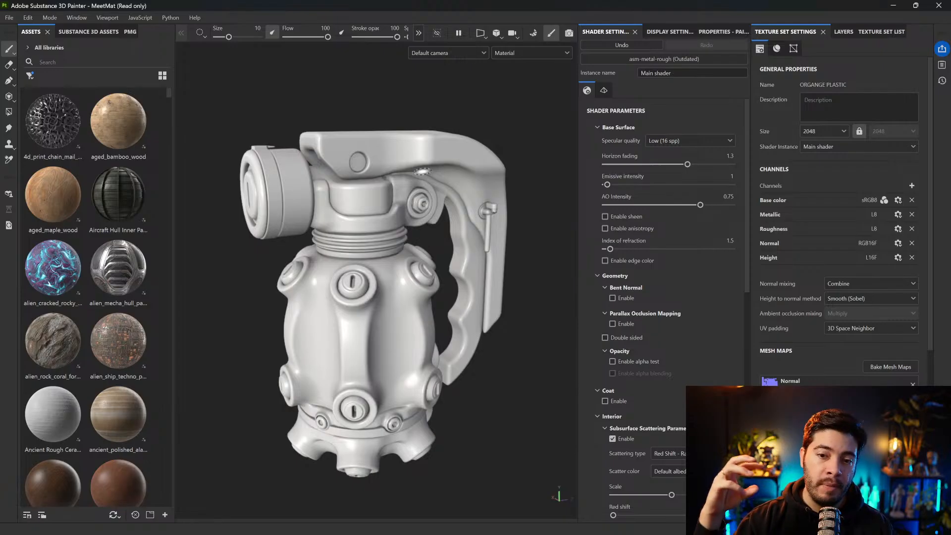
pyautogui.click(614, 298)
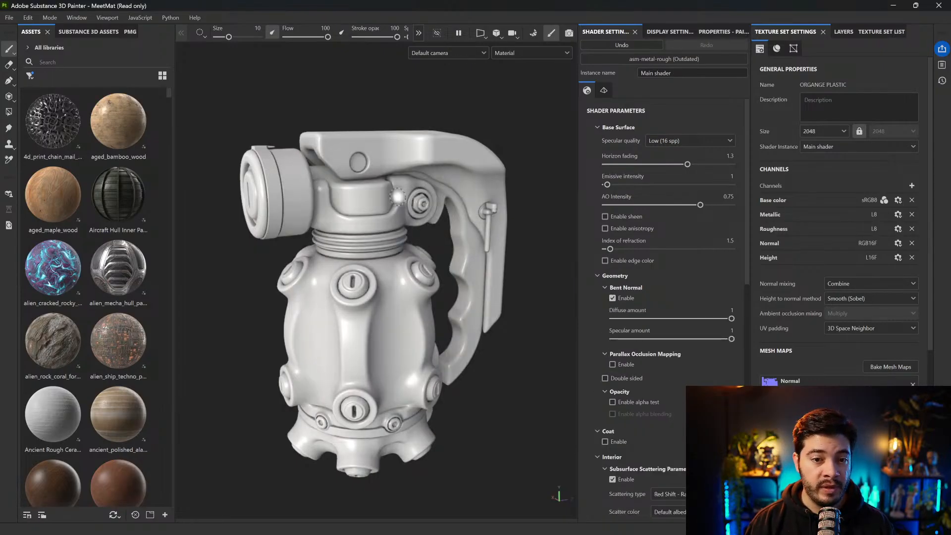
pyautogui.click(614, 299)
pyautogui.click(614, 299)
pyautogui.click(613, 298)
pyautogui.click(614, 299)
pyautogui.keyDown('alt'); pyautogui.moveTo(466, 372); pyautogui.dragTo(468, 398); pyautogui.keyUp('alt')
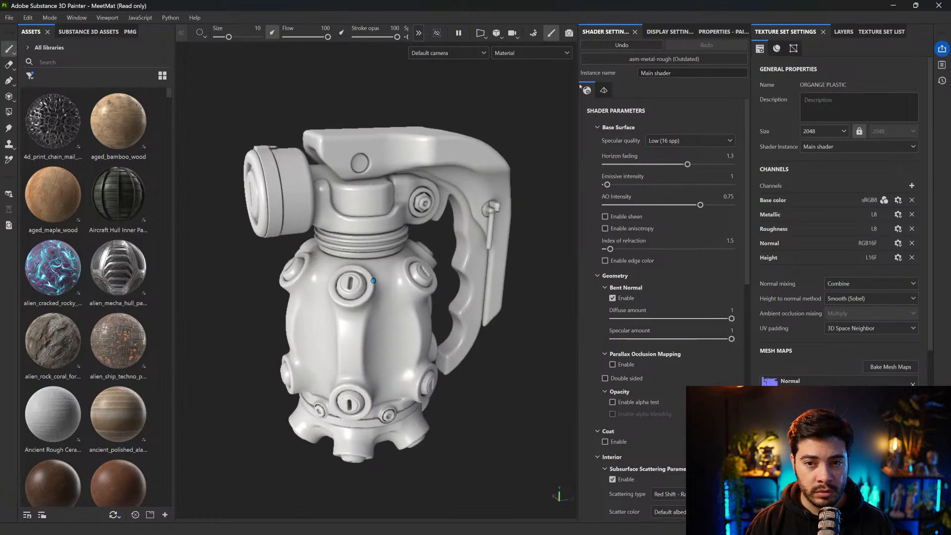
# Adjust the default camera's field of view in the camera settings and reframe the grenade
pyautogui.click(668, 31)
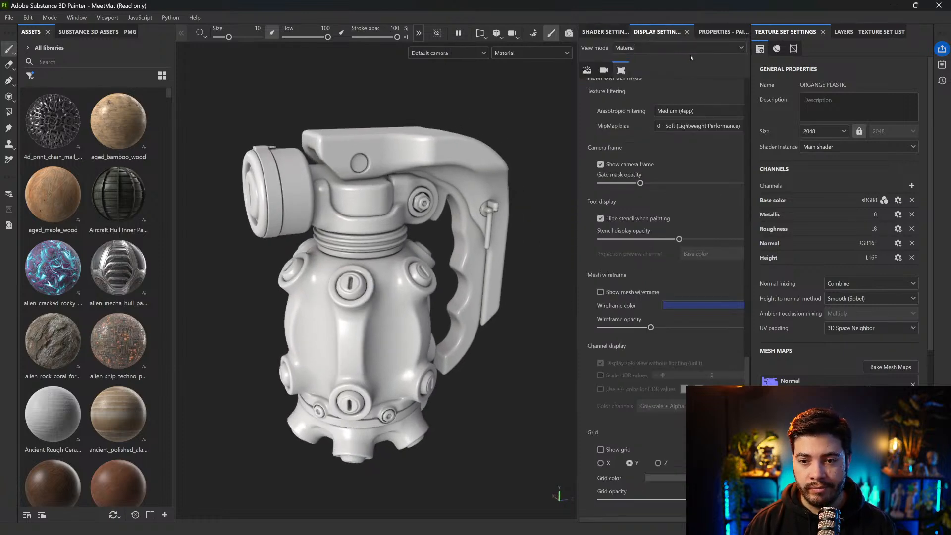
pyautogui.click(604, 70)
pyautogui.moveTo(638, 154); pyautogui.dragTo(619, 154)
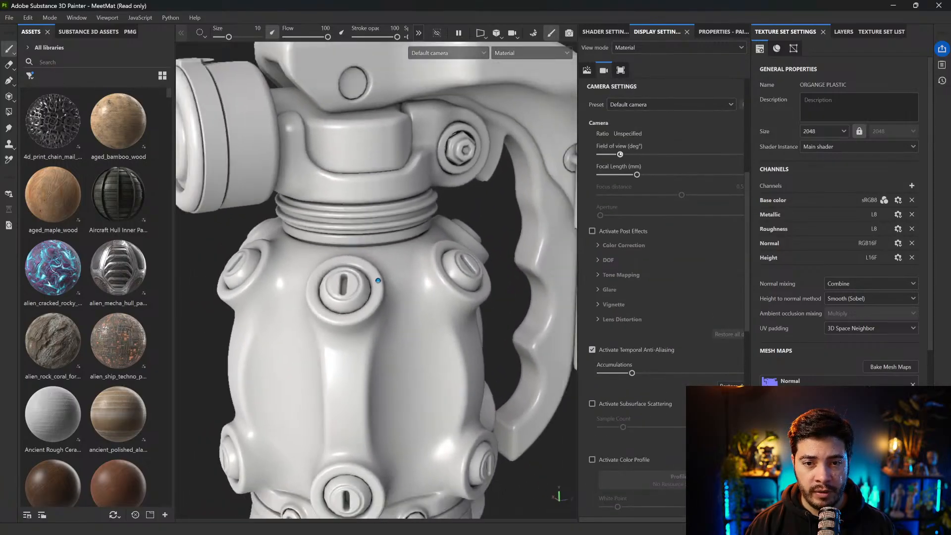
pyautogui.scroll(-5, 368, 265)
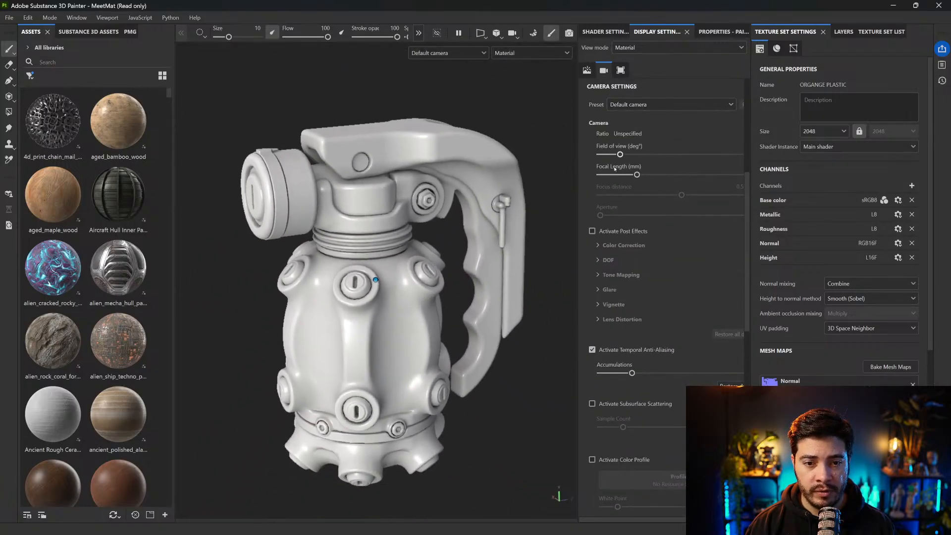
pyautogui.keyDown('alt'); pyautogui.moveTo(431, 260); pyautogui.dragTo(456, 268); pyautogui.keyUp('alt')
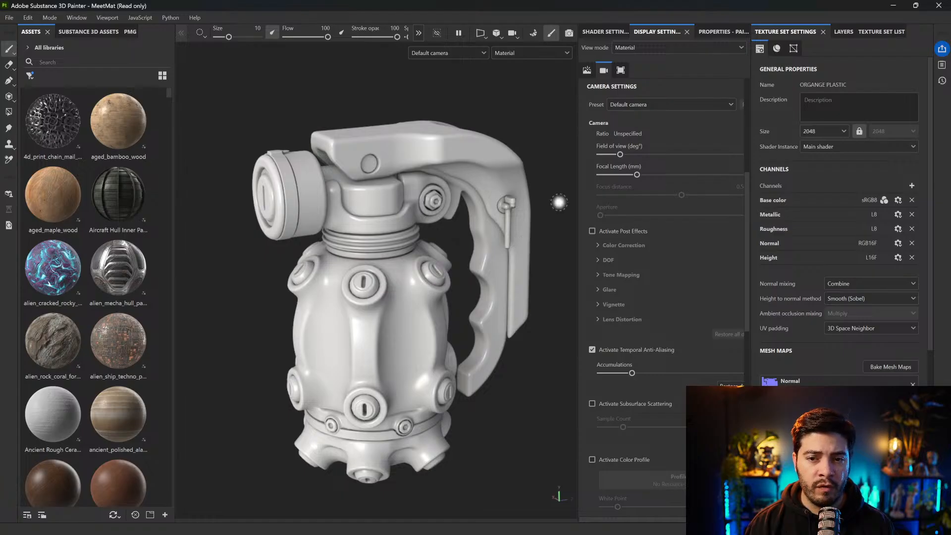
pyautogui.moveTo(637, 174); pyautogui.dragTo(628, 154)
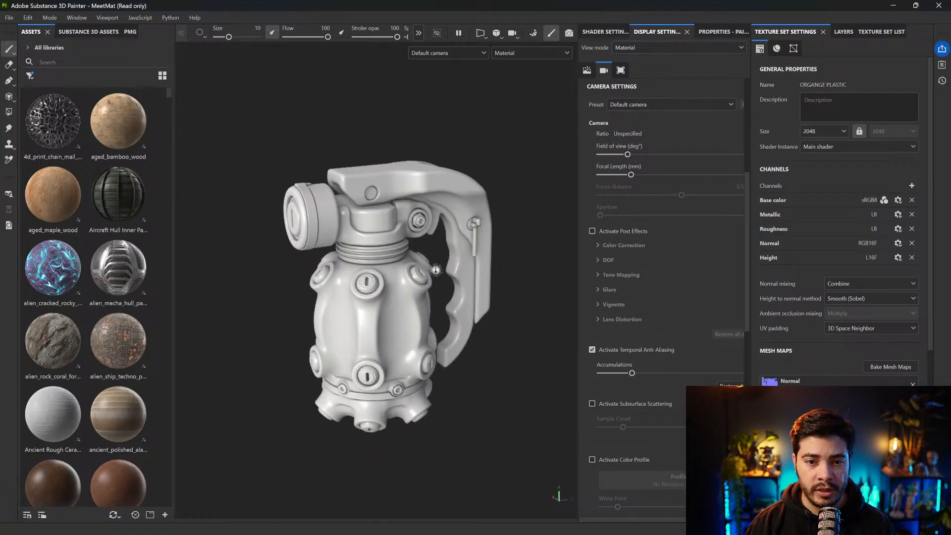
pyautogui.keyDown('alt'); pyautogui.moveTo(522, 196); pyautogui.dragTo(550, 197, button='right'); pyautogui.keyUp('alt')
pyautogui.keyDown('alt'); pyautogui.moveTo(549, 197); pyautogui.dragTo(554, 176, button='middle'); pyautogui.keyUp('alt')
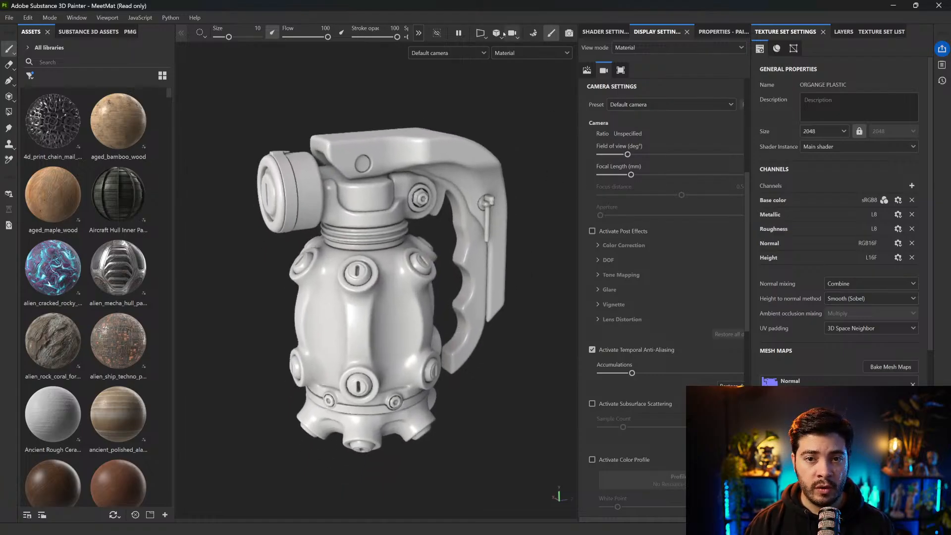
# Try the orthographic view on the grenade and return to the perspective view
pyautogui.click(496, 33)
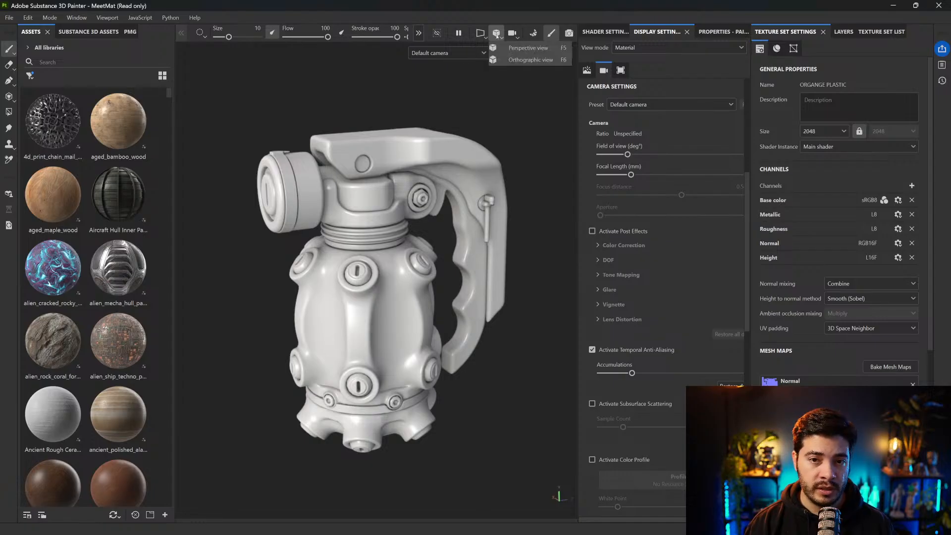
pyautogui.click(531, 59)
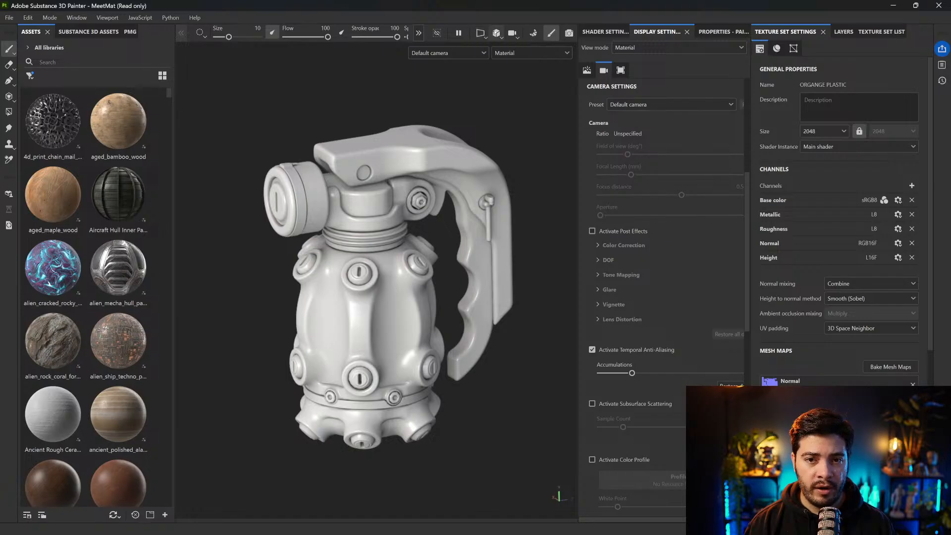
pyautogui.click(496, 33)
pyautogui.click(521, 48)
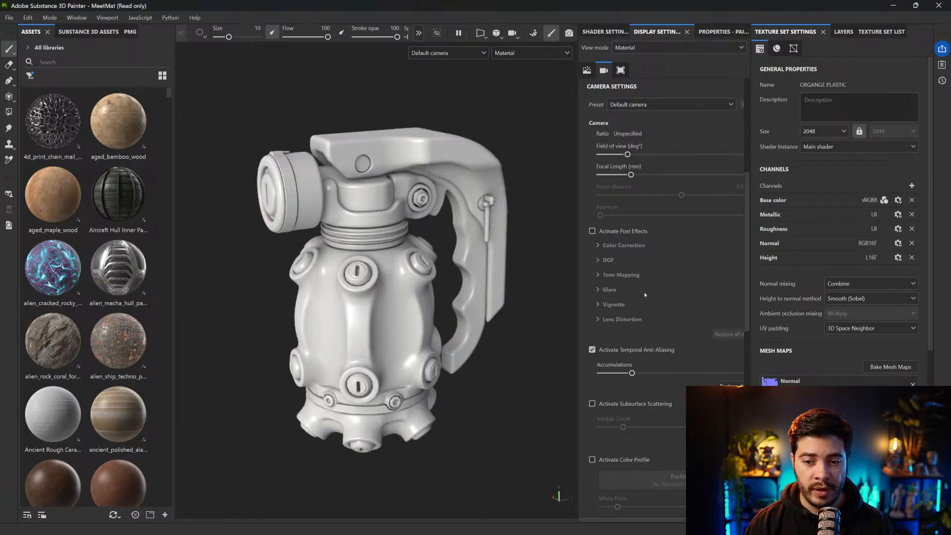
# Review the paint brush properties, the ORGANGE PLASTIC texture set settings and its layer stack
pyautogui.click(719, 32)
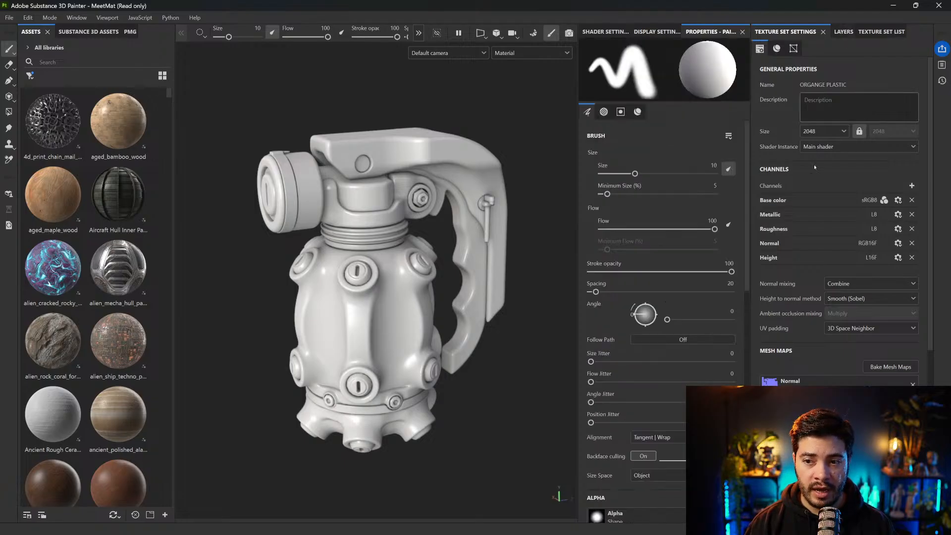
pyautogui.scroll(-1, 842, 214)
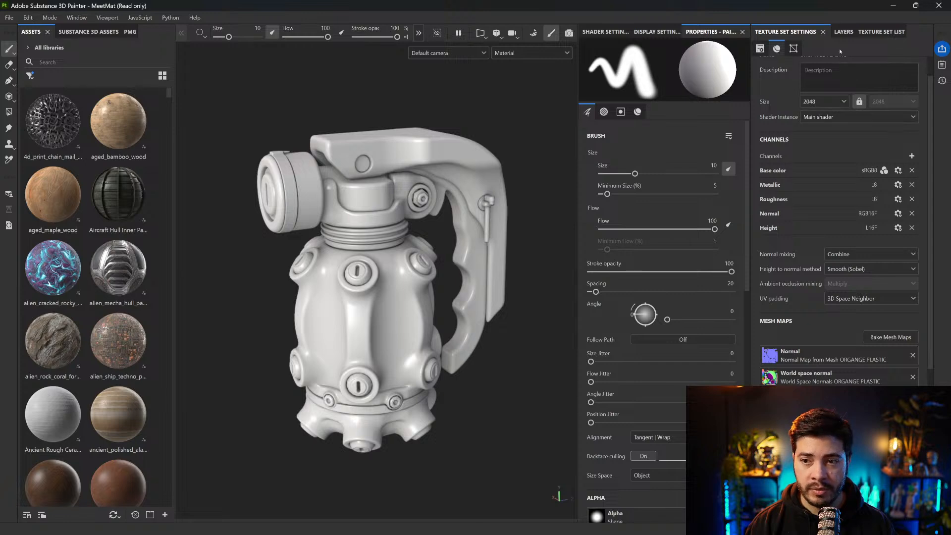
pyautogui.click(831, 32)
pyautogui.moveTo(423, 249)
pyautogui.keyDown('alt'); pyautogui.mouseDown()
pyautogui.moveTo(393, 237)
pyautogui.moveTo(454, 263)
pyautogui.mouseUp(); pyautogui.keyUp('alt')
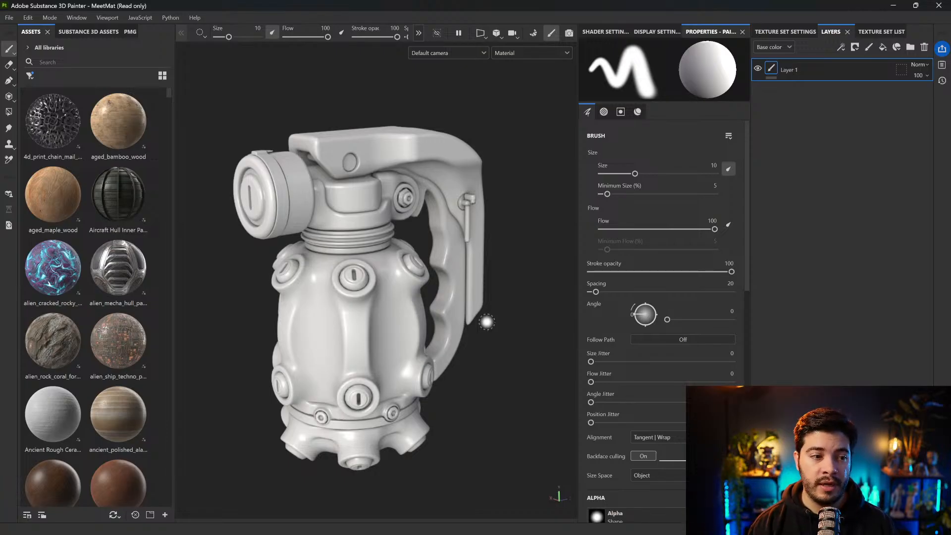
pyautogui.keyDown('alt'); pyautogui.moveTo(491, 254); pyautogui.dragTo(498, 253); pyautogui.keyUp('alt')
pyautogui.moveTo(498, 327)
pyautogui.keyDown('alt'); pyautogui.mouseDown()
pyautogui.moveTo(484, 332)
pyautogui.moveTo(495, 342)
pyautogui.mouseUp(); pyautogui.keyUp('alt')
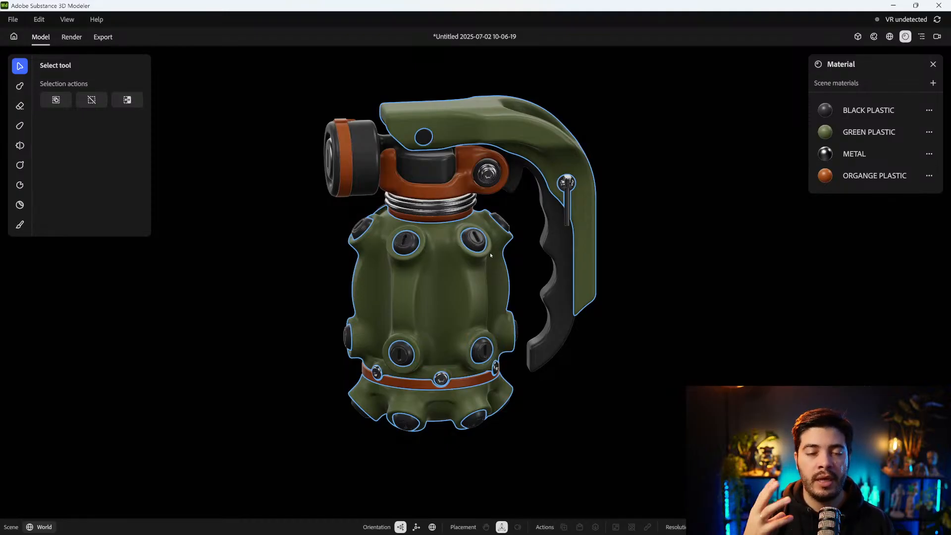
# Switch back to Substance 3D Painter and inspect the baked grenade from several angles
pyautogui.hotkey('alt', 'Tab')
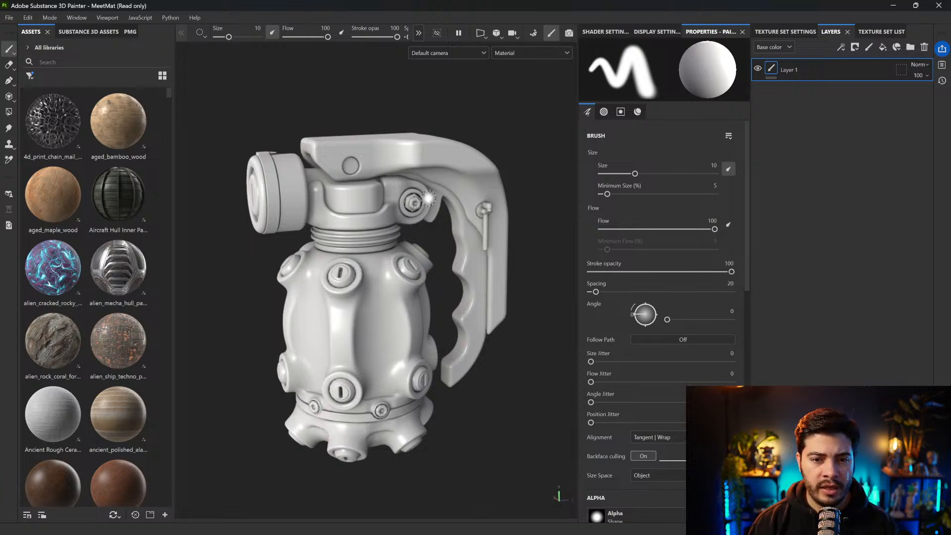
pyautogui.moveTo(482, 215)
pyautogui.keyDown('shift'); pyautogui.mouseDown(button='right')
pyautogui.moveTo(538, 216)
pyautogui.moveTo(485, 214)
pyautogui.mouseUp(button='right'); pyautogui.keyUp('shift')
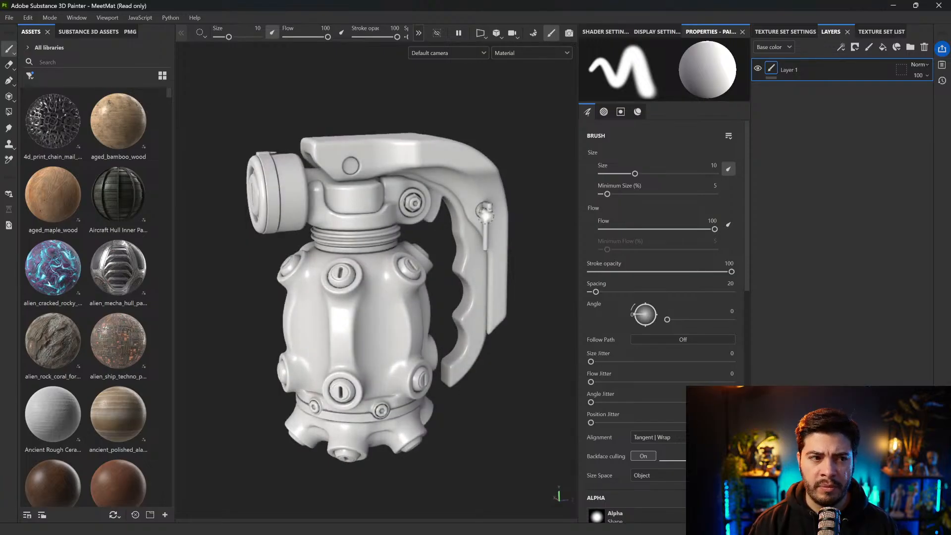
pyautogui.moveTo(468, 224)
pyautogui.keyDown('alt'); pyautogui.mouseDown()
pyautogui.moveTo(479, 222)
pyautogui.moveTo(471, 219)
pyautogui.mouseUp(); pyautogui.keyUp('alt')
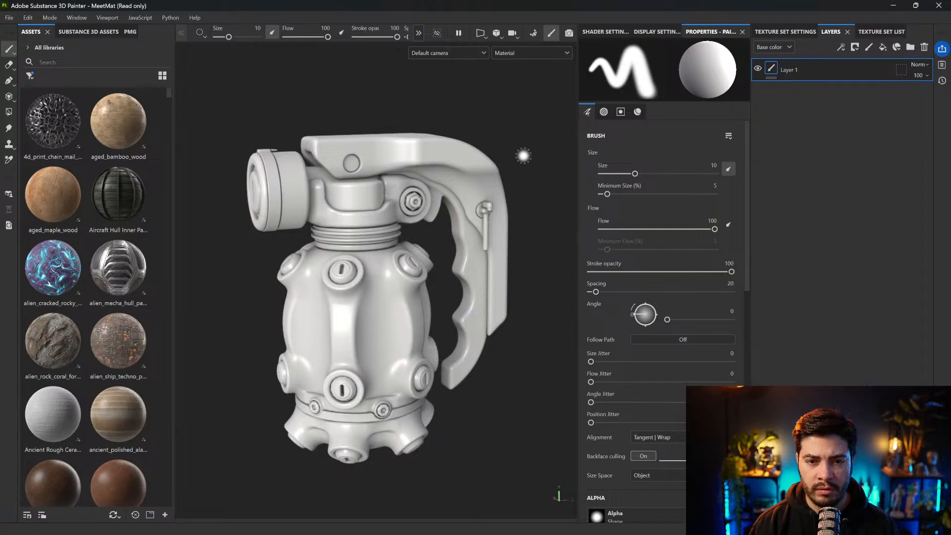
pyautogui.keyDown('alt'); pyautogui.moveTo(514, 136); pyautogui.dragTo(539, 143); pyautogui.keyUp('alt')
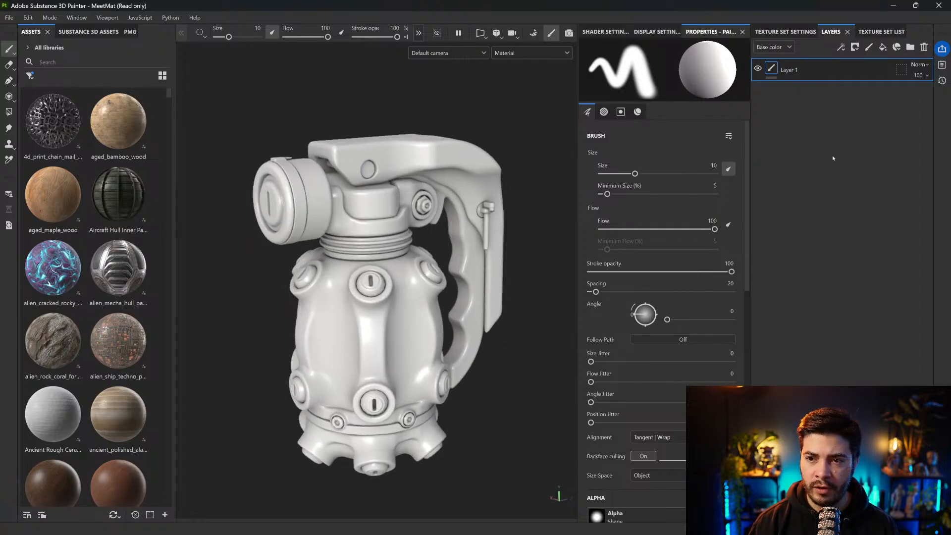
pyautogui.keyDown('alt'); pyautogui.moveTo(468, 196); pyautogui.dragTo(444, 205); pyautogui.keyUp('alt')
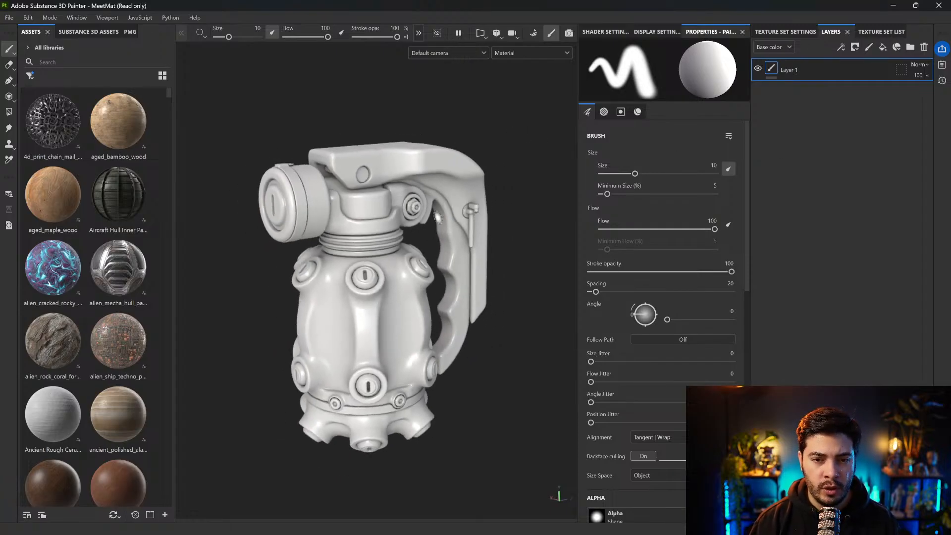
pyautogui.scroll(1, 383, 253)
pyautogui.keyDown('alt'); pyautogui.moveTo(409, 270); pyautogui.dragTo(394, 272, button='middle'); pyautogui.keyUp('alt')
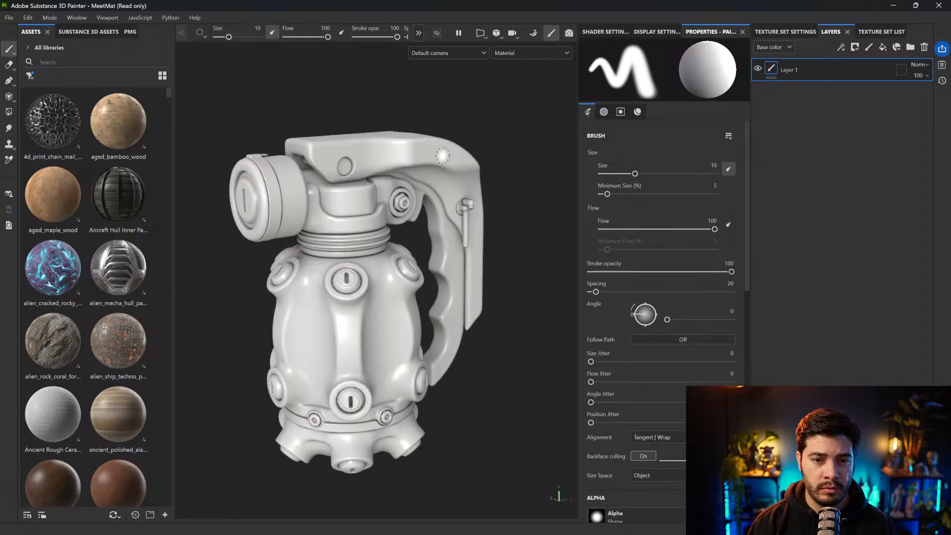
pyautogui.keyDown('alt'); pyautogui.moveTo(540, 183); pyautogui.dragTo(546, 183, button='middle'); pyautogui.keyUp('alt')
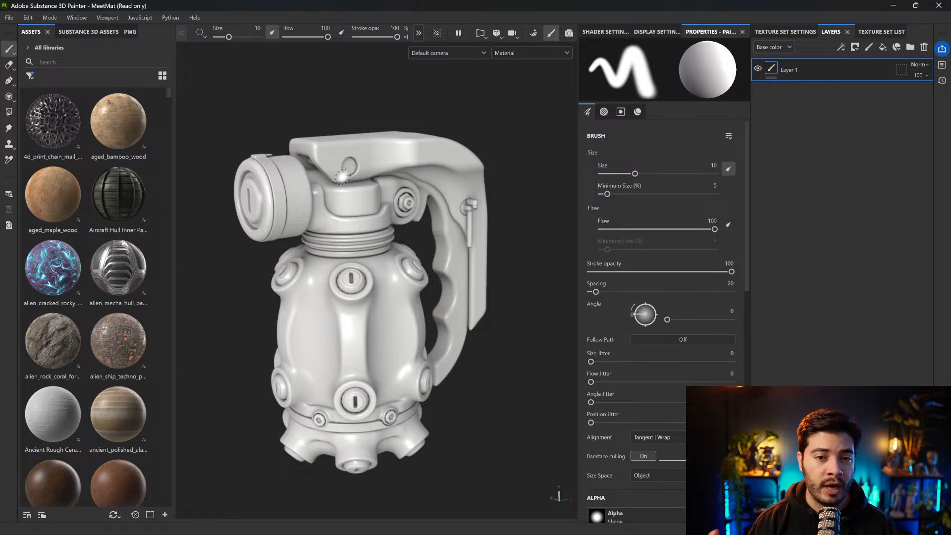
# Select the green plastic parts' texture set directly on the model and briefly isolate it
pyautogui.keyDown('ctrl'); pyautogui.keyDown('alt'); pyautogui.rightClick(387, 144); pyautogui.keyUp('alt'); pyautogui.keyUp('ctrl')
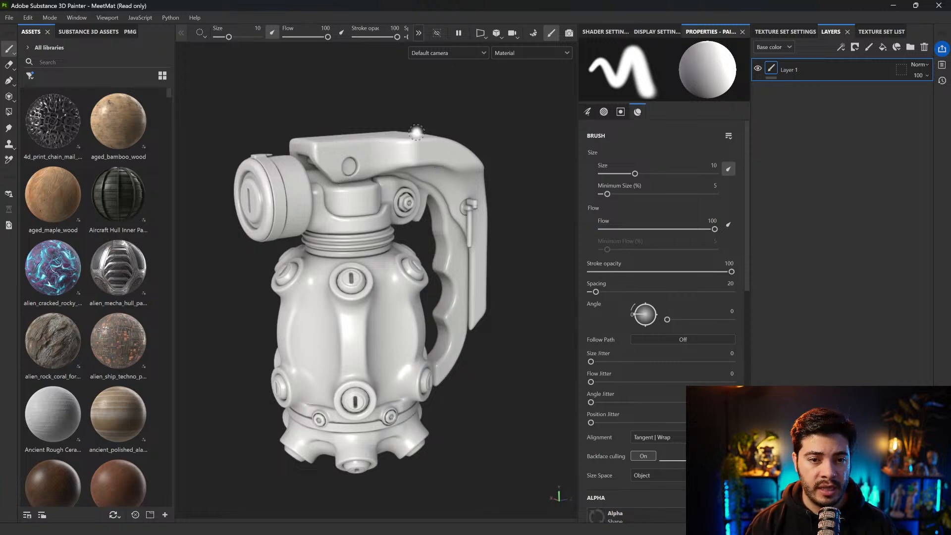
pyautogui.hotkey('alt', 'q')
pyautogui.hotkey('alt', 'q')
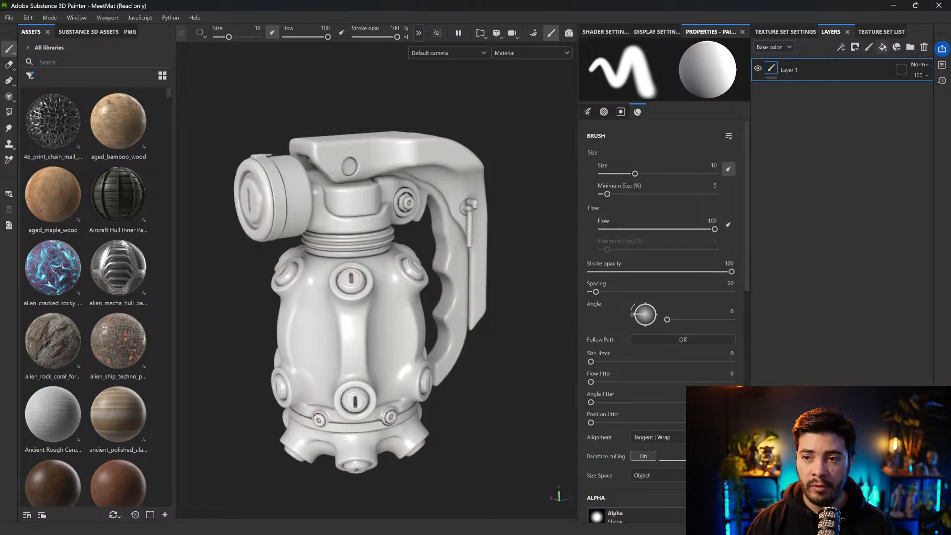
# Add a fill layer with only the color channel active to the green plastic set and make its base color olive green
pyautogui.click(883, 47)
pyautogui.click(689, 316)
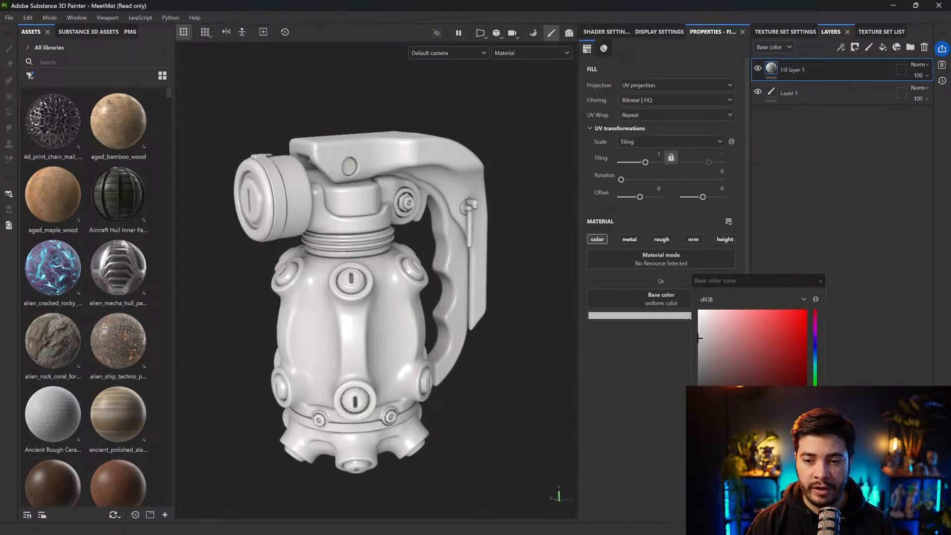
pyautogui.click(818, 378)
pyautogui.moveTo(762, 356); pyautogui.dragTo(734, 374)
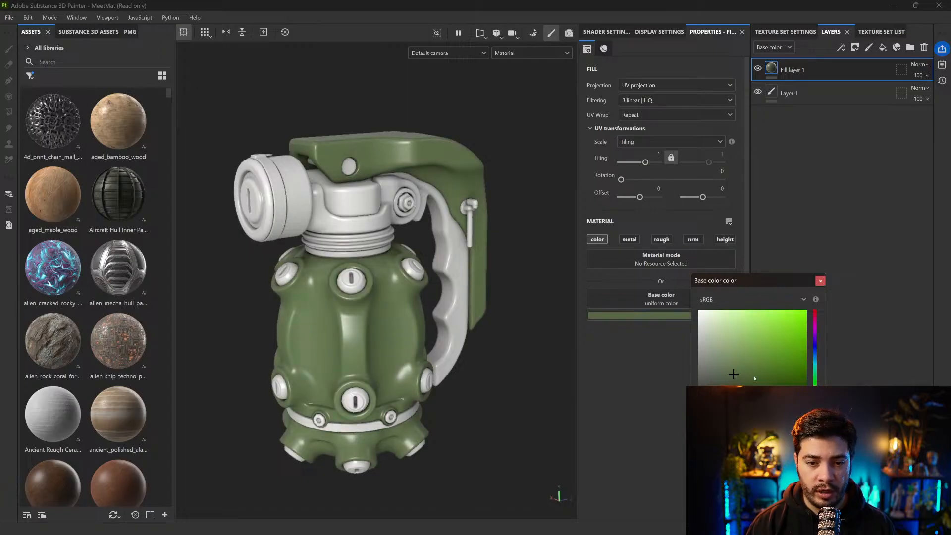
pyautogui.moveTo(740, 371); pyautogui.dragTo(731, 376)
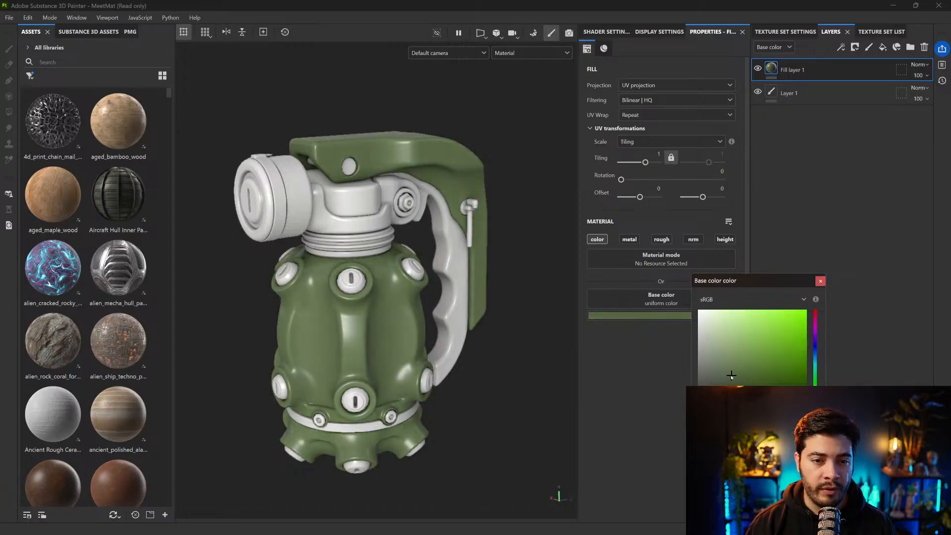
pyautogui.click(820, 281)
# Rename the green fill layer as base and enable its metal channel
pyautogui.scroll(3, 544, 251)
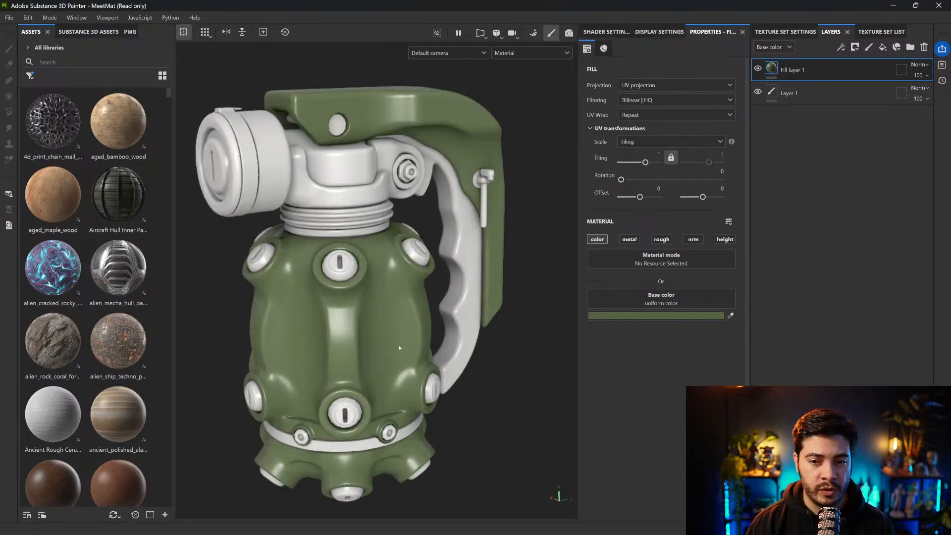
pyautogui.moveTo(543, 247); pyautogui.dragTo(563, 227, button='middle')
pyautogui.doubleClick(793, 70)
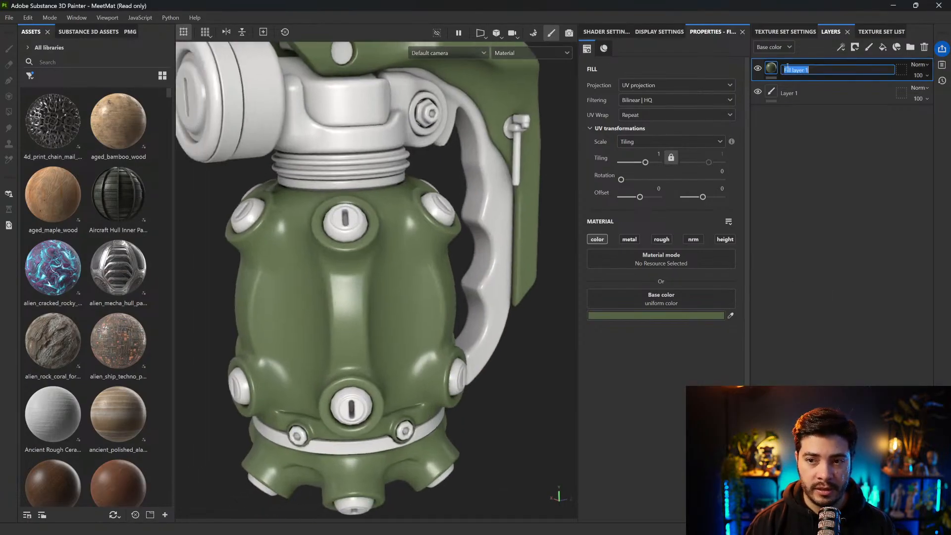
pyautogui.write('base')
pyautogui.press('Return')
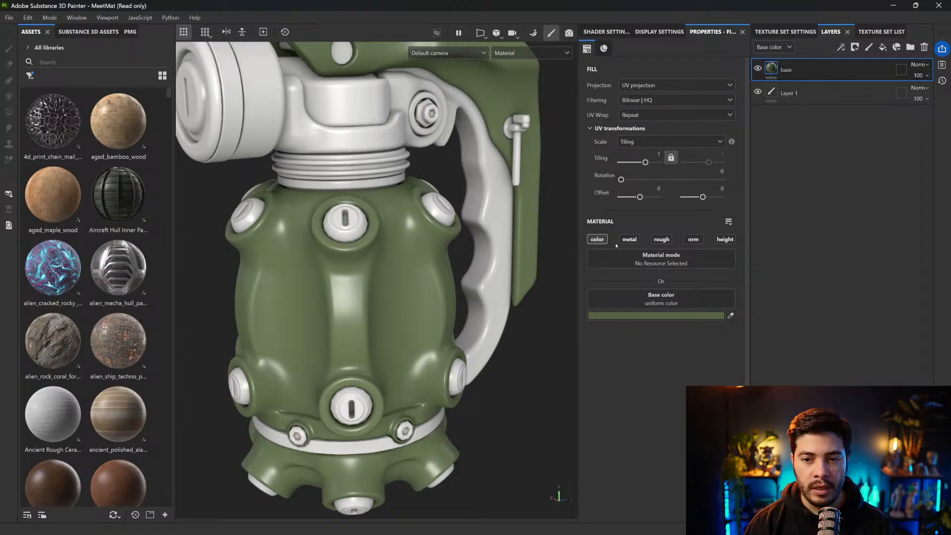
pyautogui.click(630, 240)
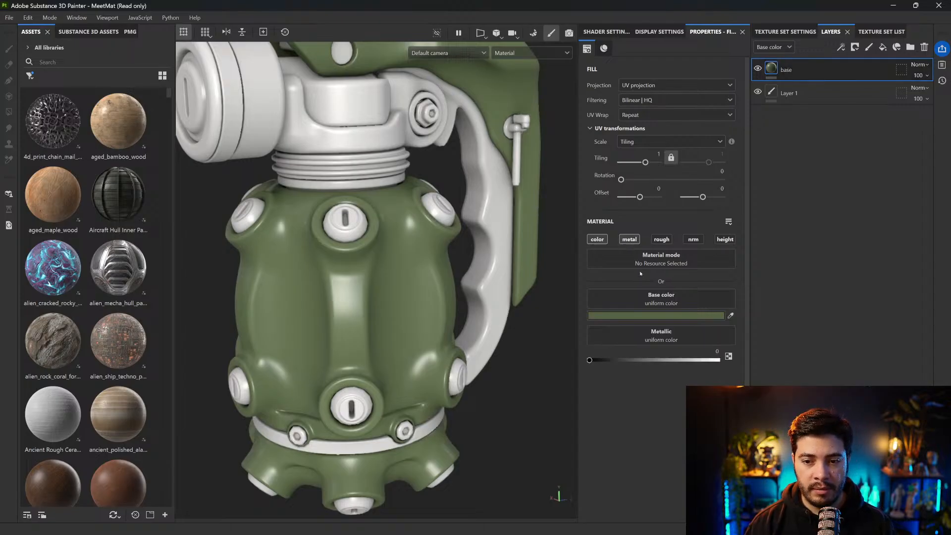
# Enable the roughness channel on the green plastic base layer and raise its roughness to about the middle of the range
pyautogui.click(662, 239)
pyautogui.moveTo(627, 402); pyautogui.dragTo(656, 403)
pyautogui.scroll(-3, 465, 273)
pyautogui.keyDown('alt'); pyautogui.moveTo(436, 248); pyautogui.dragTo(413, 258); pyautogui.keyUp('alt')
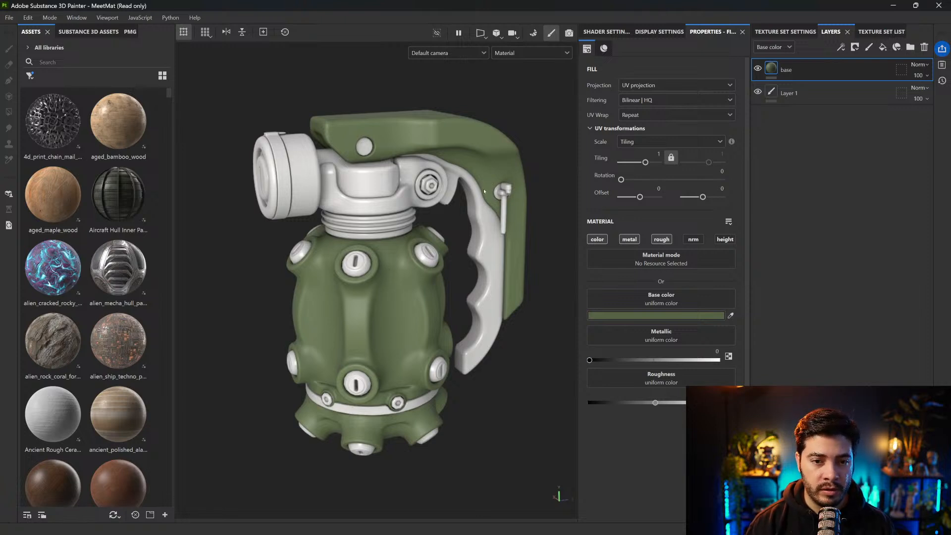
# Add a fill layer named base to the black plastic texture set and enable its metal and roughness channels
pyautogui.click(302, 160)
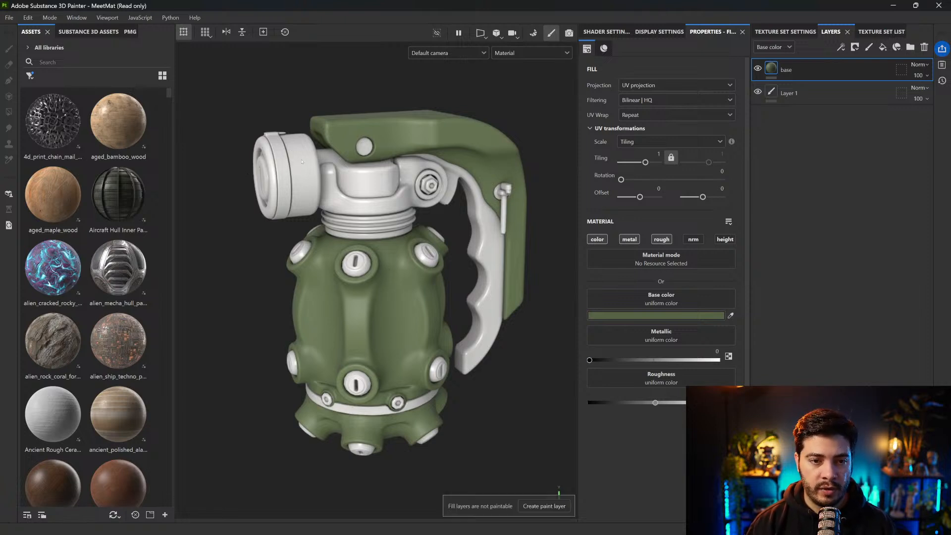
pyautogui.keyDown('ctrl'); pyautogui.keyDown('alt'); pyautogui.rightClick(377, 171); pyautogui.keyUp('alt'); pyautogui.keyUp('ctrl')
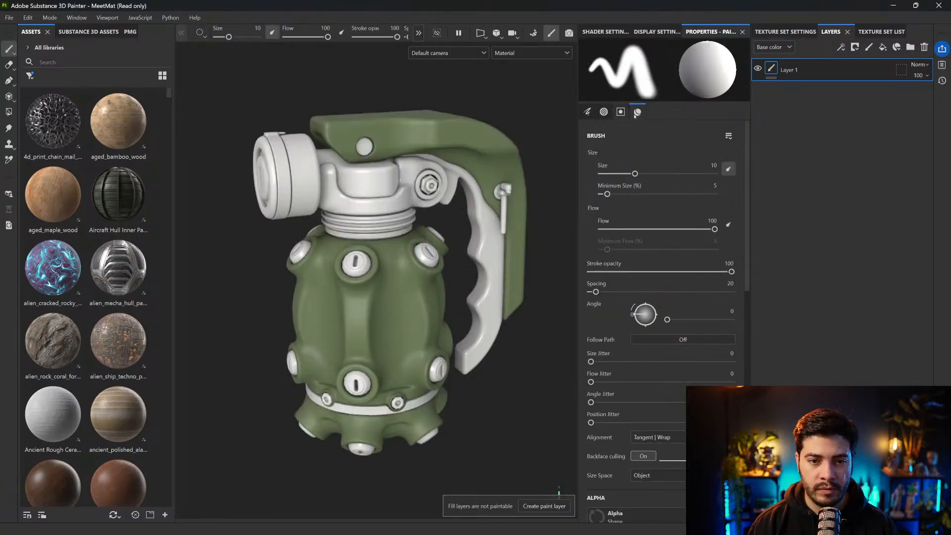
pyautogui.click(883, 48)
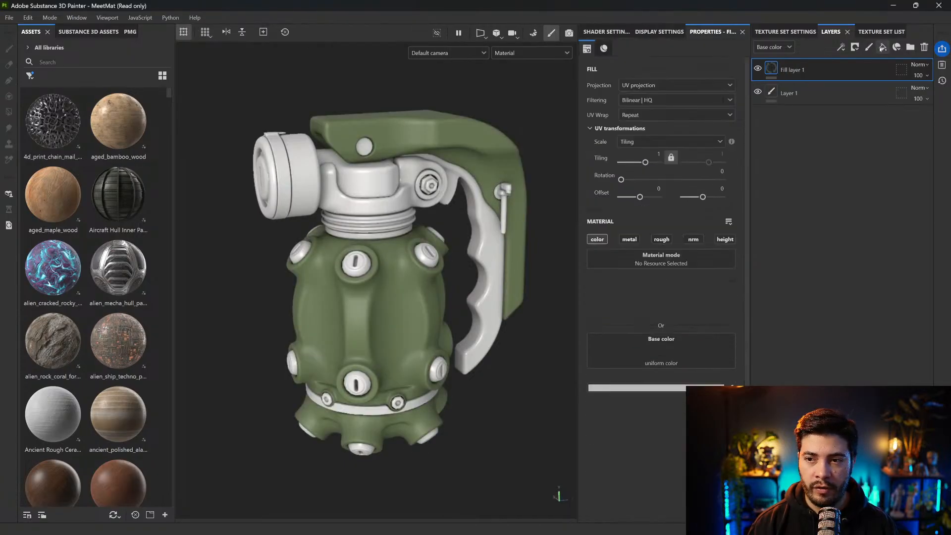
pyautogui.doubleClick(803, 70)
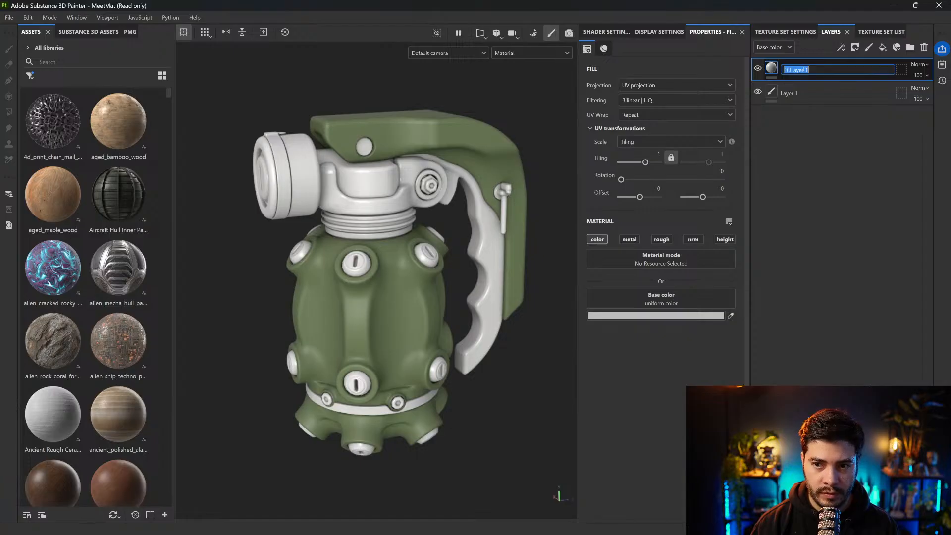
pyautogui.write('base')
pyautogui.press('Return')
pyautogui.click(629, 240)
pyautogui.click(662, 240)
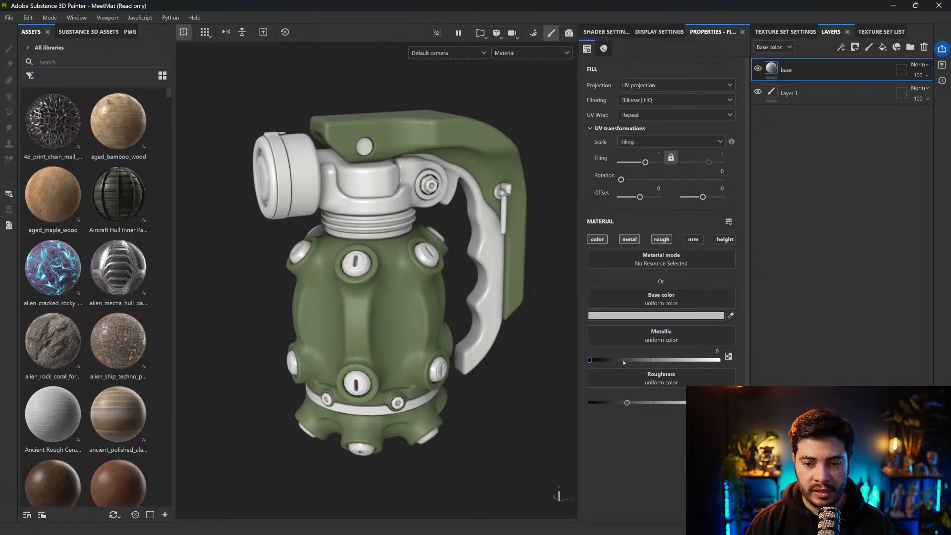
# Make the black plastic base layer's base color a very dark grey and raise its roughness slightly
pyautogui.click(638, 315)
pyautogui.moveTo(699, 338); pyautogui.dragTo(699, 397)
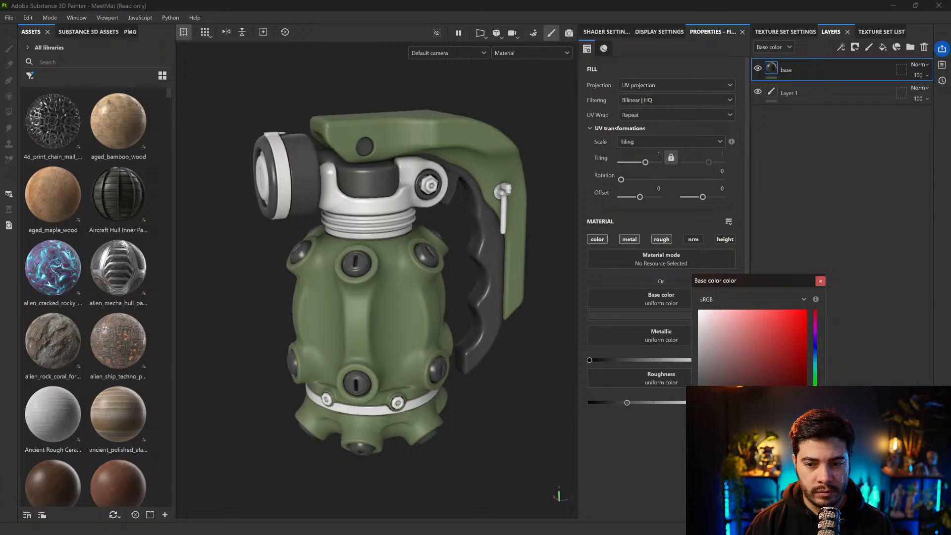
pyautogui.click(820, 281)
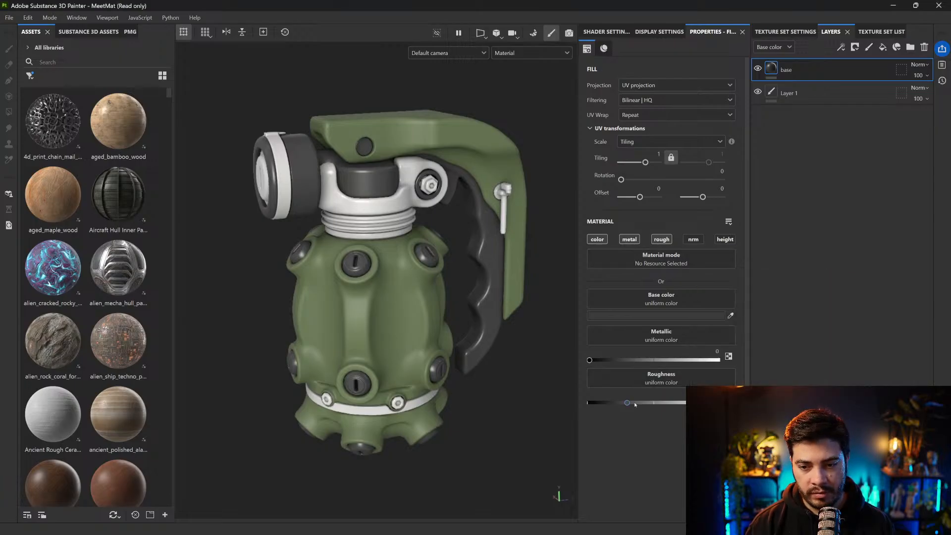
pyautogui.click(642, 321)
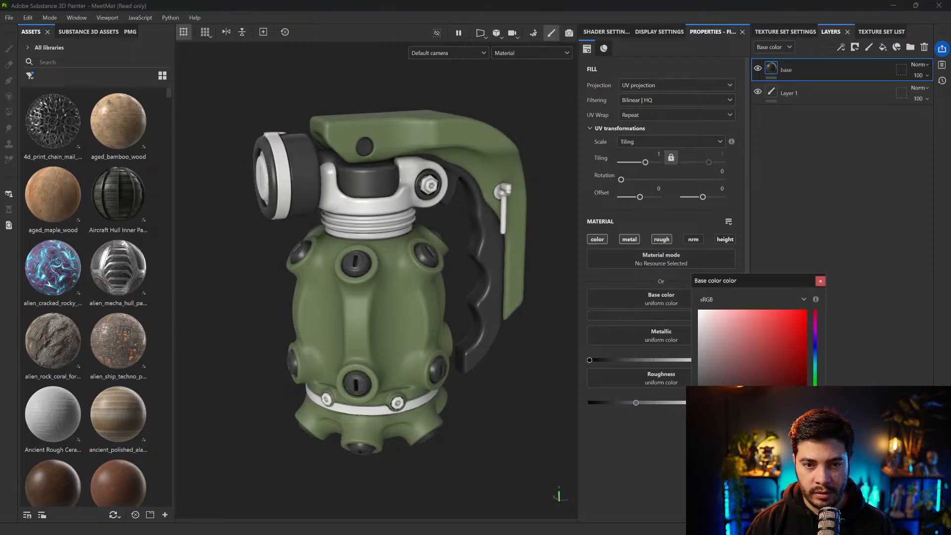
pyautogui.click(820, 281)
# Select the orange plastic parts' texture set on the model, briefly isolate it, and add a fill layer with color, metal and roughness channels
pyautogui.keyDown('alt'); pyautogui.moveTo(446, 289); pyautogui.dragTo(474, 290); pyautogui.keyUp('alt')
pyautogui.keyDown('ctrl'); pyautogui.keyDown('alt'); pyautogui.rightClick(379, 193); pyautogui.keyUp('alt'); pyautogui.keyUp('ctrl')
pyautogui.hotkey('alt', 'q')
pyautogui.hotkey('alt', 'q')
pyautogui.click(882, 47)
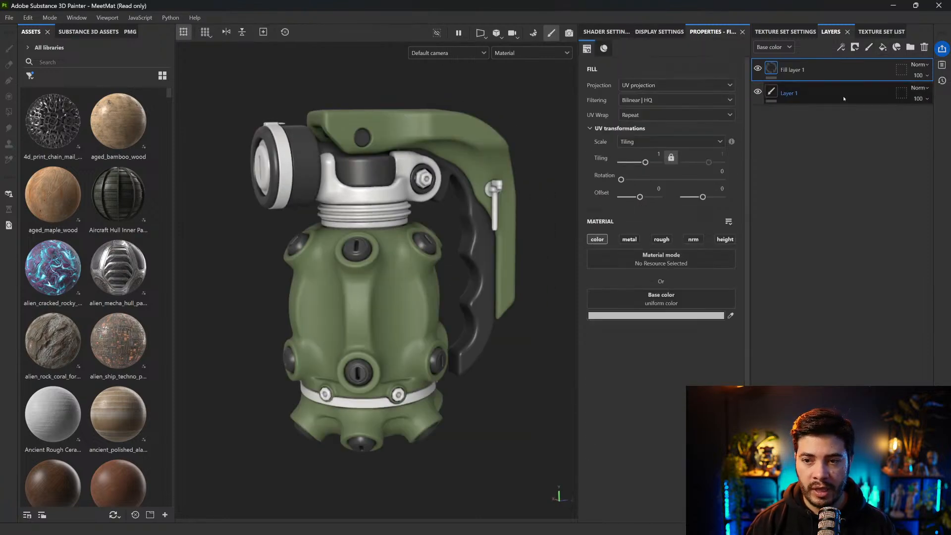
# Set the orange plastic fill layer's base color to a dark burnt orange and its roughness to 0.3745
pyautogui.click(707, 317)
pyautogui.click(739, 361)
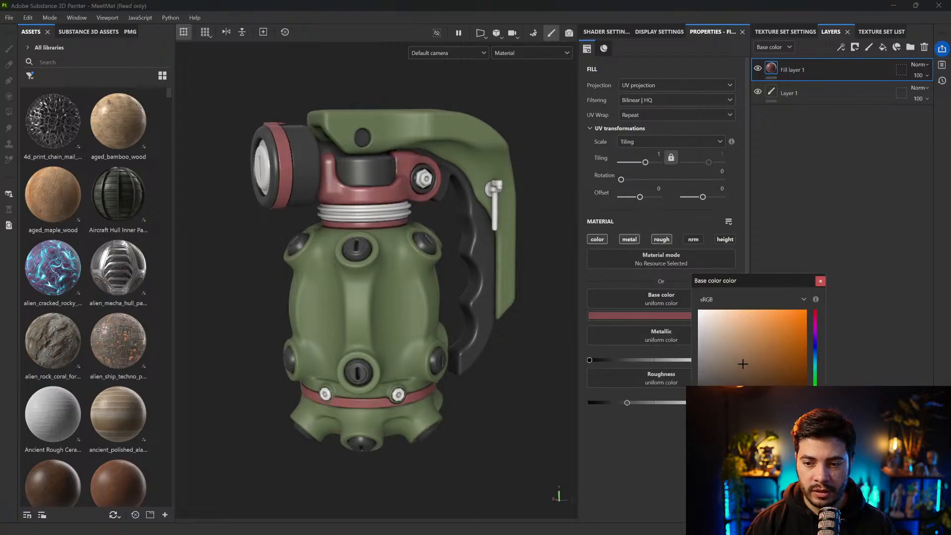
pyautogui.click(765, 352)
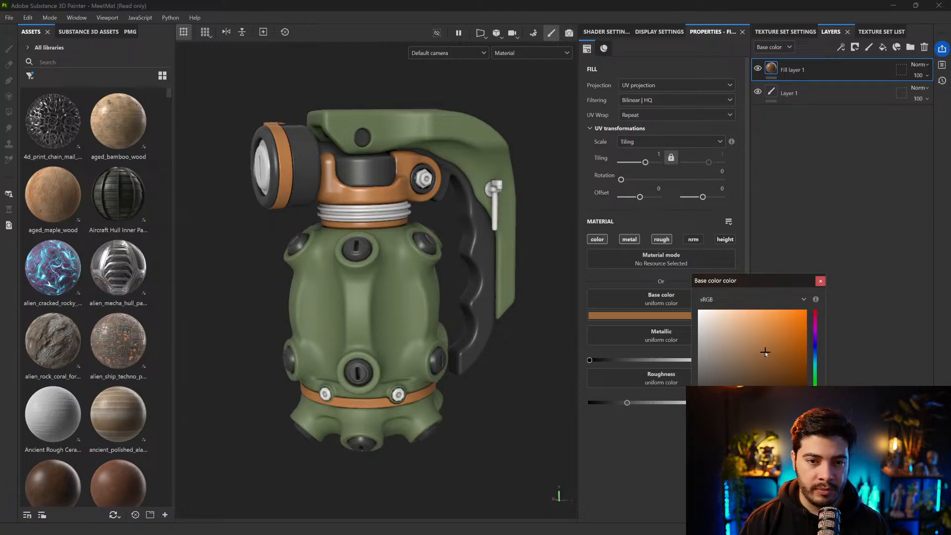
pyautogui.click(815, 413)
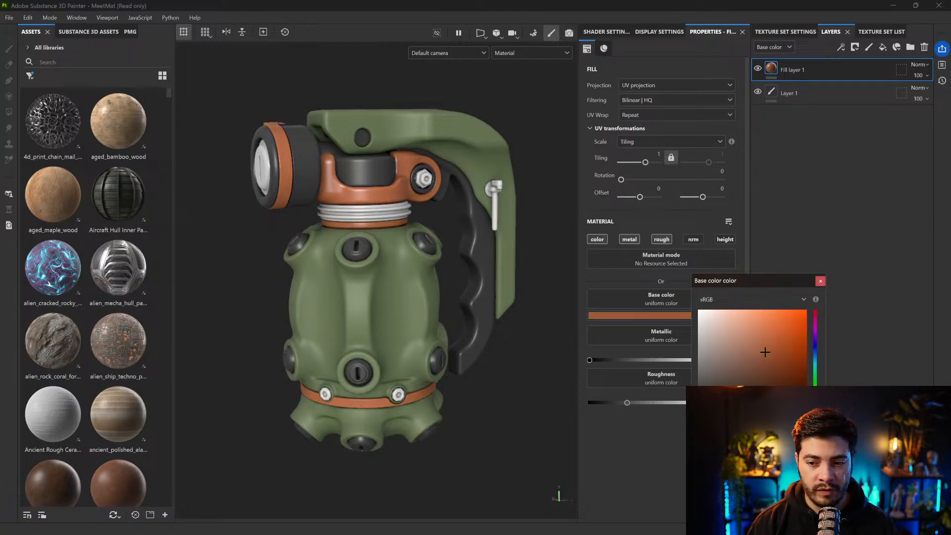
pyautogui.click(774, 357)
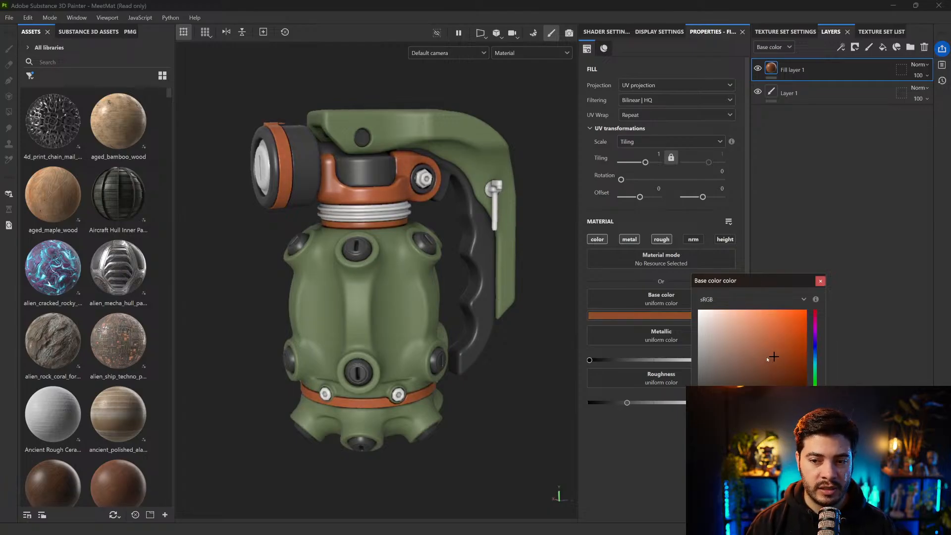
pyautogui.click(820, 281)
pyautogui.keyDown('alt'); pyautogui.moveTo(473, 229); pyautogui.dragTo(447, 238); pyautogui.keyUp('alt')
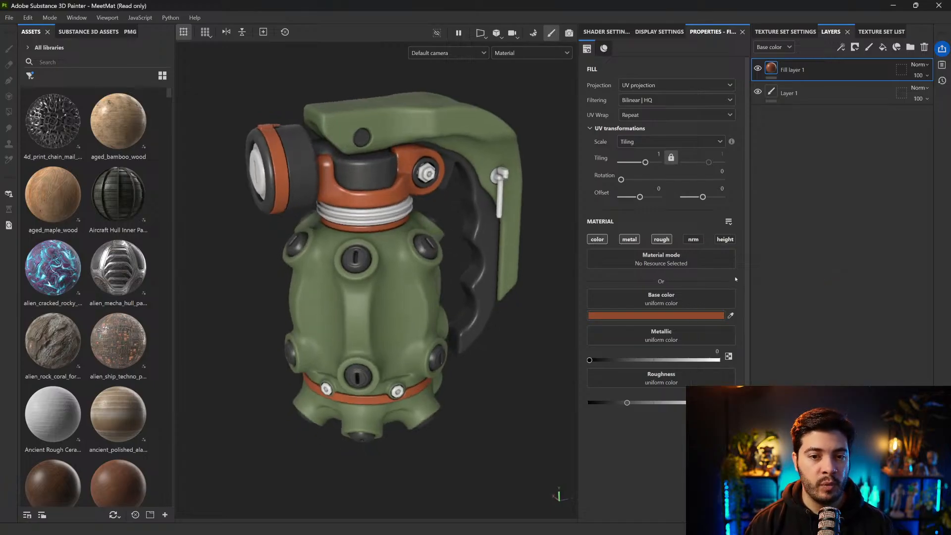
pyautogui.click(686, 316)
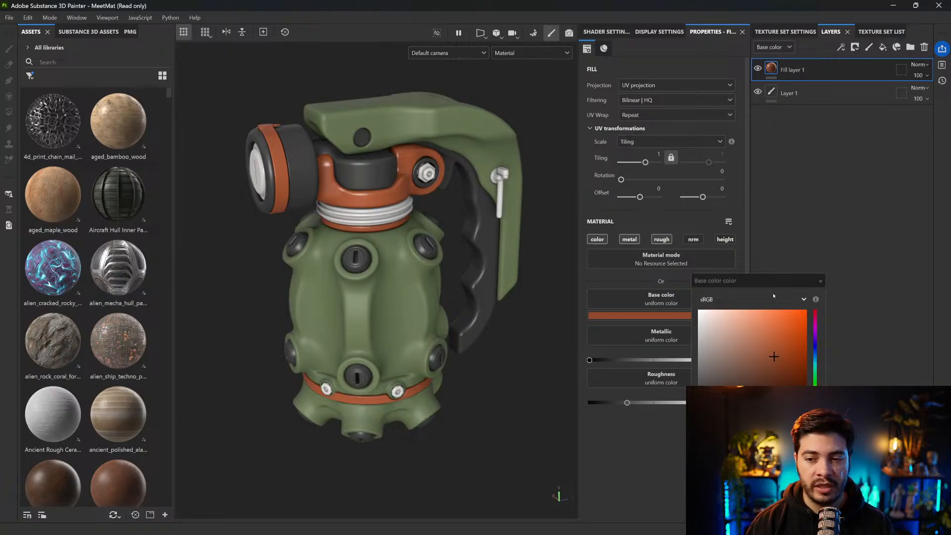
pyautogui.click(820, 281)
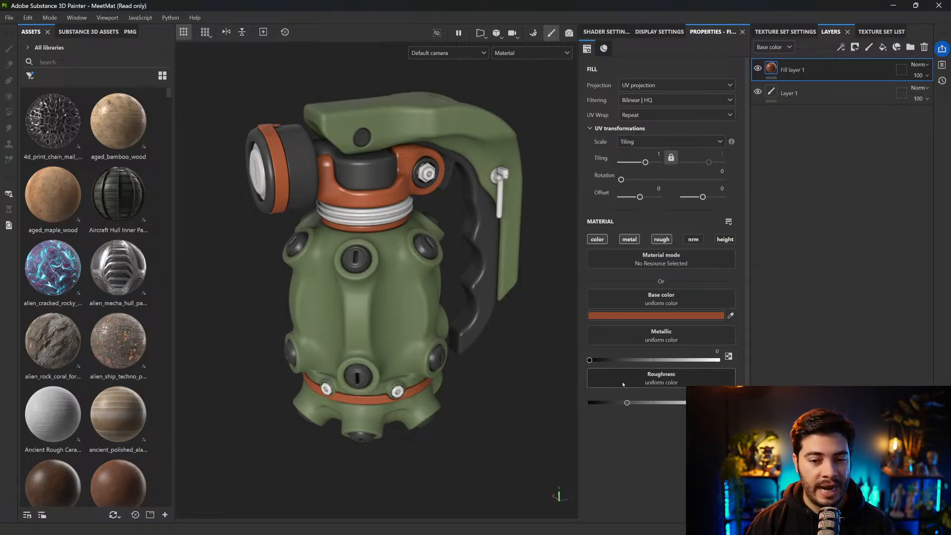
pyautogui.keyDown('alt'); pyautogui.moveTo(404, 247); pyautogui.dragTo(398, 234); pyautogui.keyUp('alt')
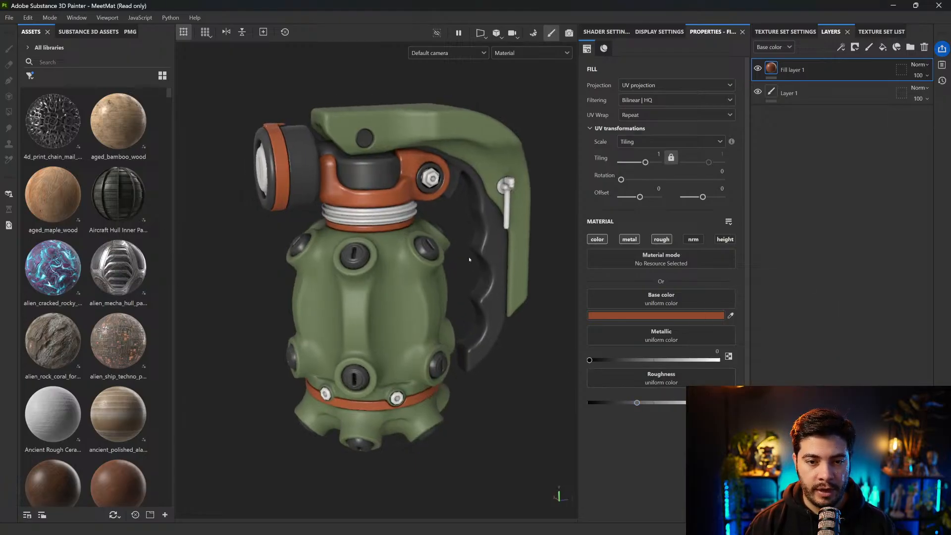
# Select the metal texture set, add a fill layer named base, and enable its metal and roughness channels
pyautogui.press('Delete')
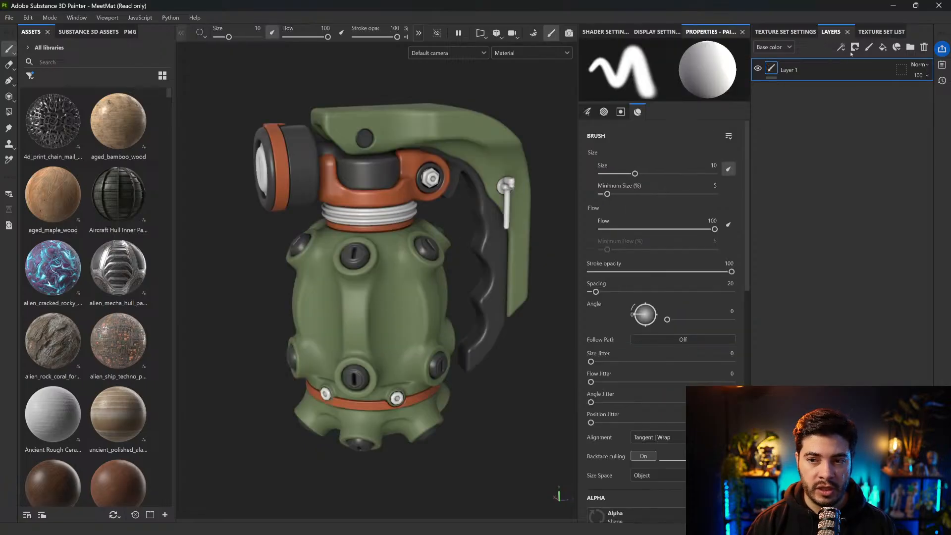
pyautogui.click(882, 47)
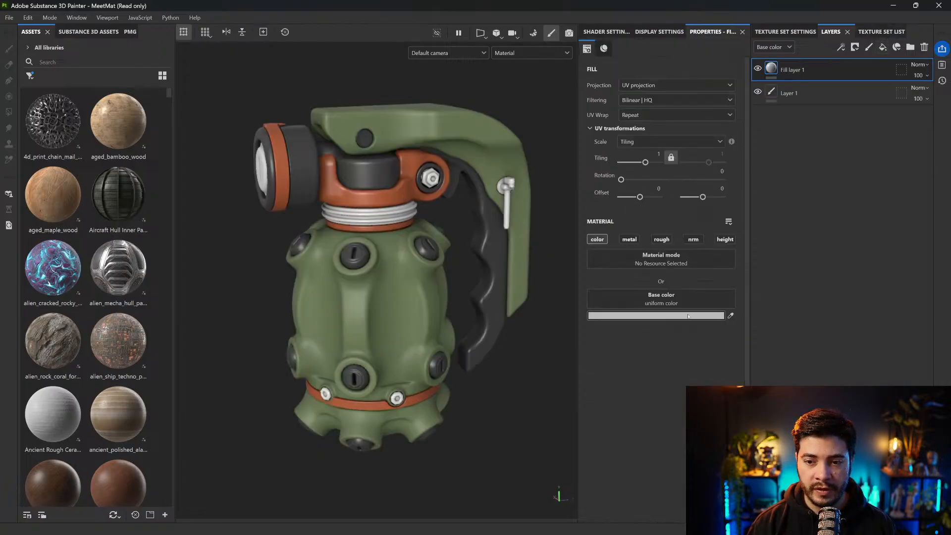
pyautogui.doubleClick(795, 70)
pyautogui.write('base')
pyautogui.press('Return')
pyautogui.click(629, 239)
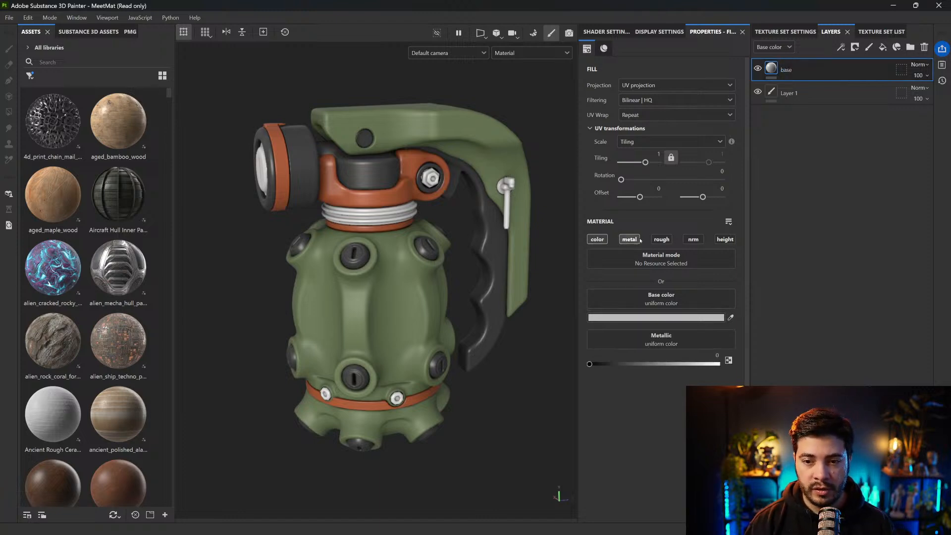
pyautogui.click(662, 239)
# Set the metal base layer's metallic value to 1 and raise its roughness slightly, keeping the light grey base color
pyautogui.moveTo(589, 360); pyautogui.dragTo(734, 363)
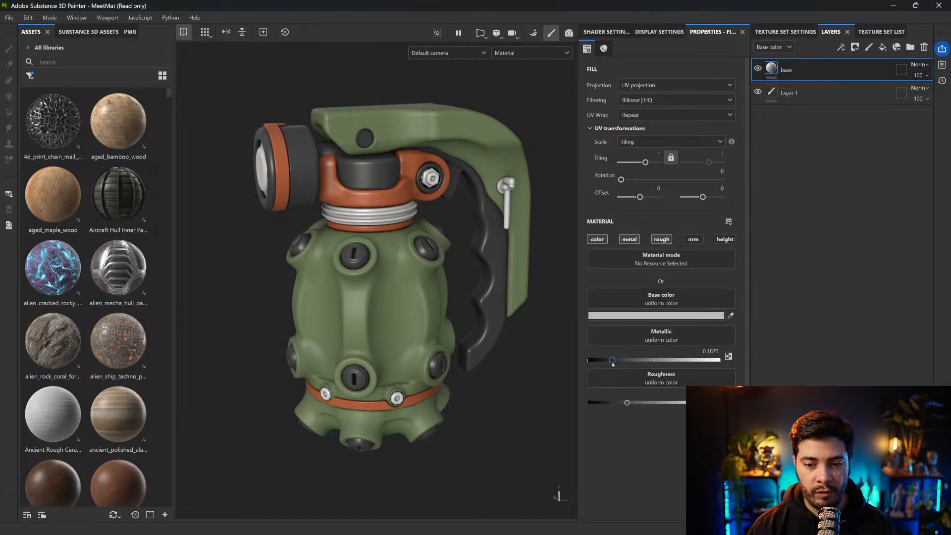
pyautogui.moveTo(628, 404); pyautogui.dragTo(641, 404)
pyautogui.click(647, 317)
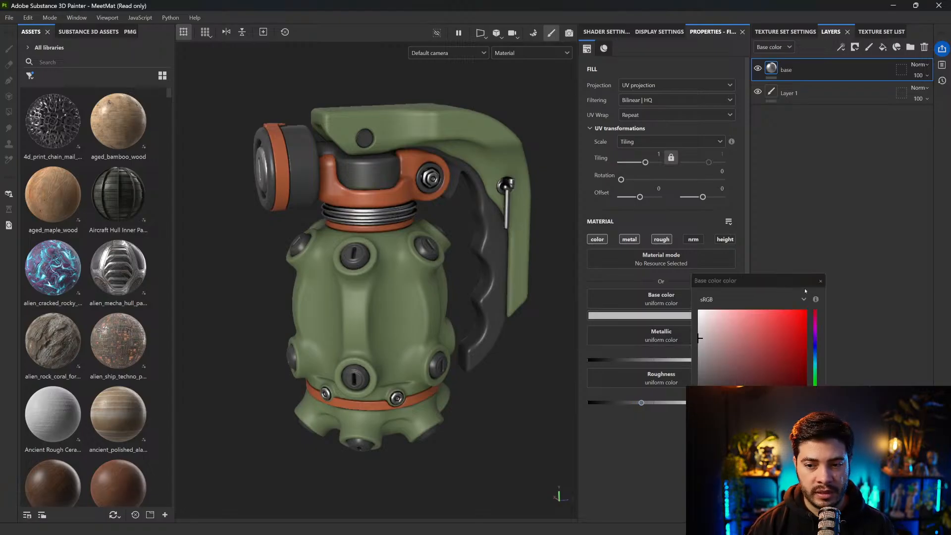
pyautogui.click(820, 281)
pyautogui.keyDown('alt'); pyautogui.moveTo(474, 258); pyautogui.dragTo(462, 243); pyautogui.keyUp('alt')
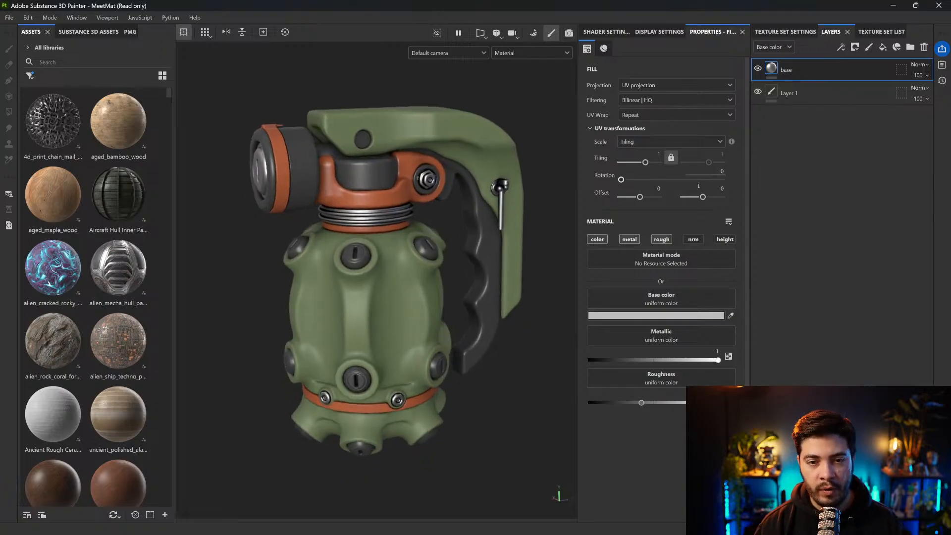
# Isolate each texture set in turn to check its parts, show them all again, and open the orange plastic set's texture set settings
pyautogui.hotkey('alt', 'q')
pyautogui.hotkey('alt', 'q')
pyautogui.click(876, 31)
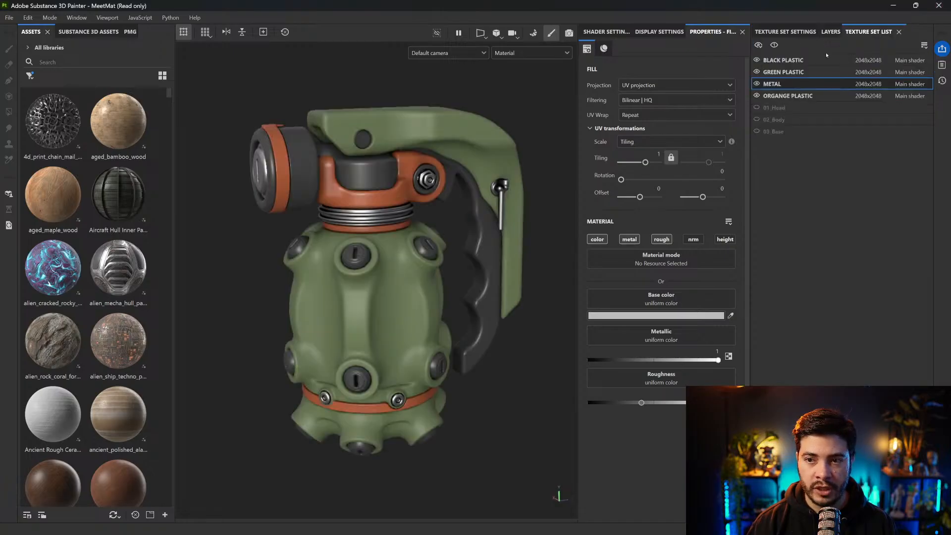
pyautogui.click(783, 60)
pyautogui.hotkey('alt', 'q')
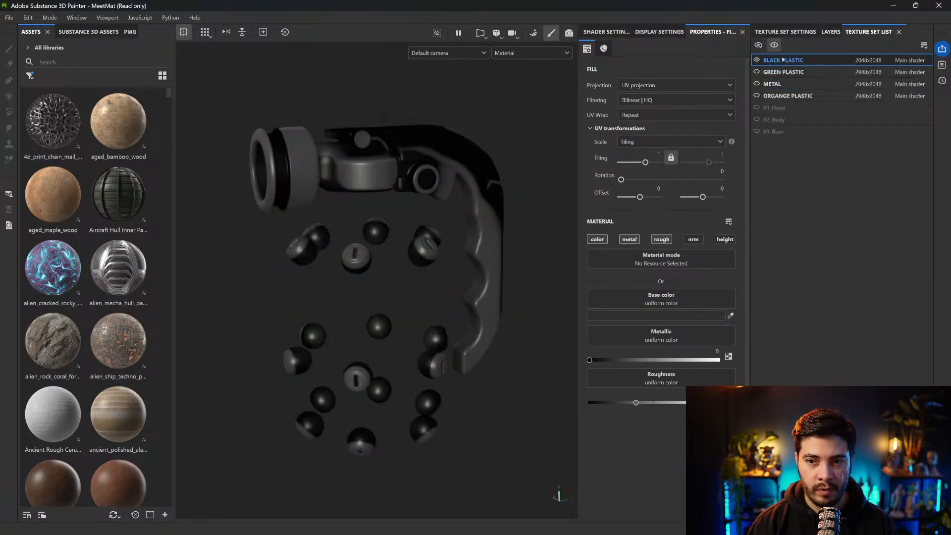
pyautogui.click(784, 72)
pyautogui.click(785, 84)
pyautogui.click(788, 95)
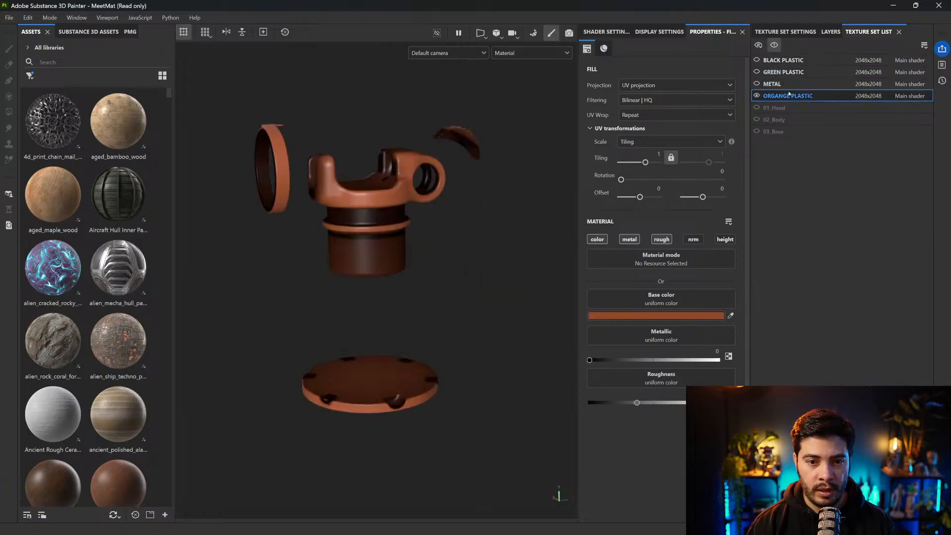
pyautogui.click(774, 46)
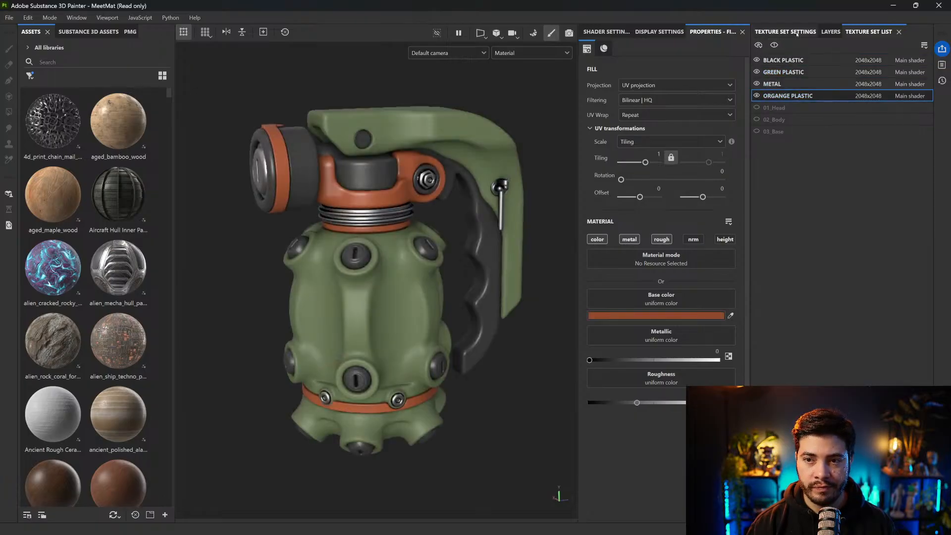
pyautogui.click(796, 34)
pyautogui.keyDown('alt'); pyautogui.moveTo(498, 226); pyautogui.dragTo(492, 244, button='middle'); pyautogui.keyUp('alt')
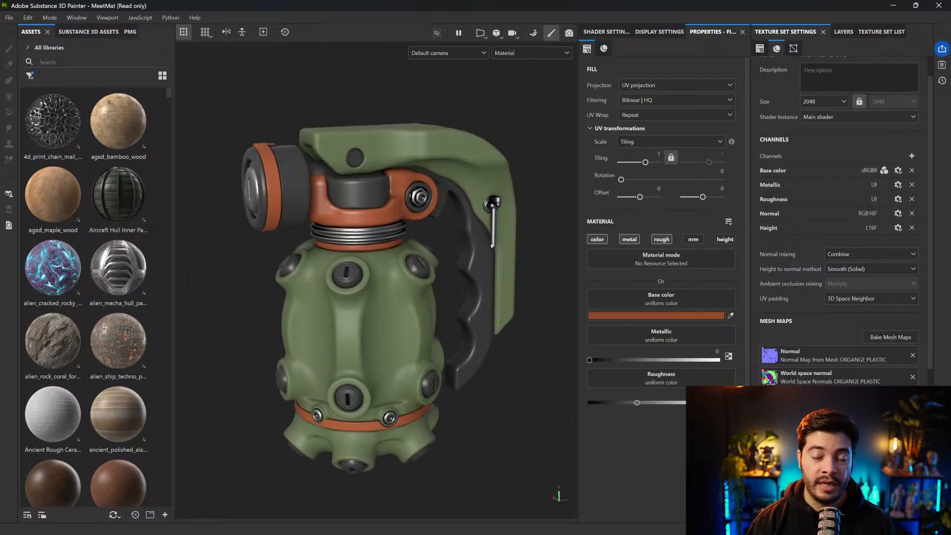
# Switch to Substance 3D Modeler, close it, and return to the grenade in Substance 3D Painter
pyautogui.hotkey('alt', 'Tab')
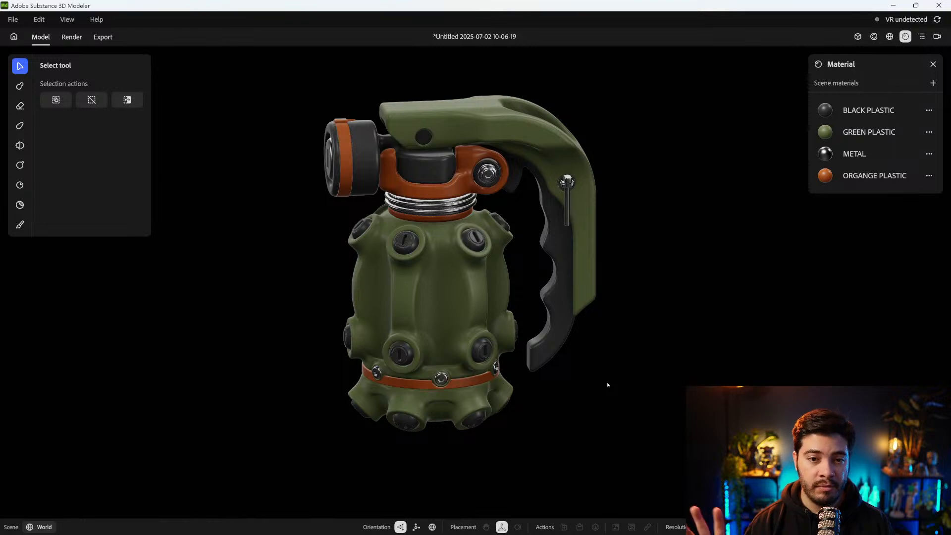
pyautogui.click(939, 5)
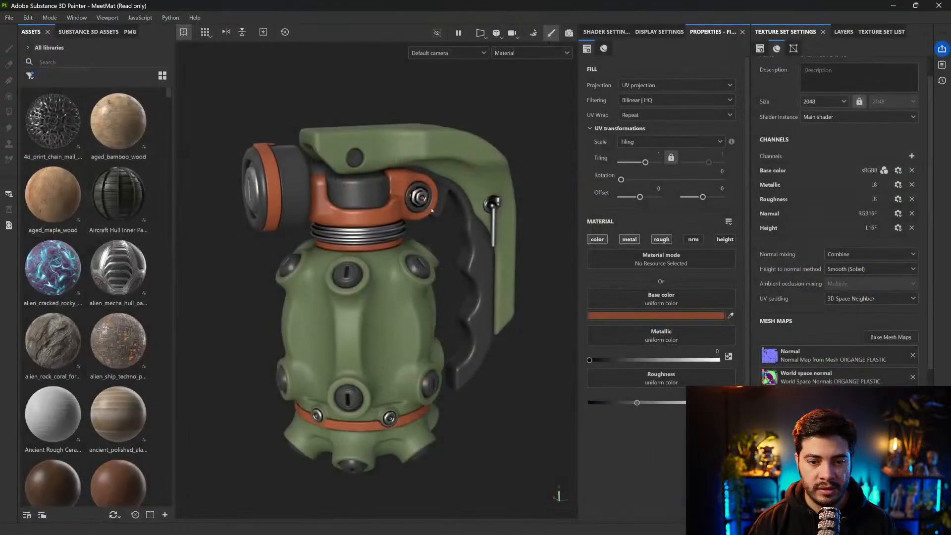
pyautogui.keyDown('alt'); pyautogui.moveTo(471, 299); pyautogui.dragTo(467, 303, button='middle'); pyautogui.keyUp('alt')
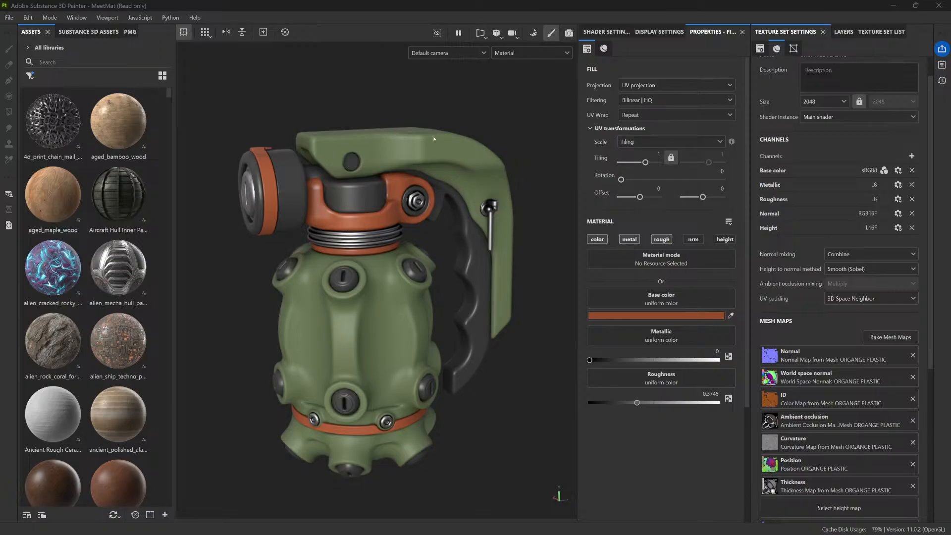
# Display the baked World space normal mesh map on the whole grenade
pyautogui.click(533, 53)
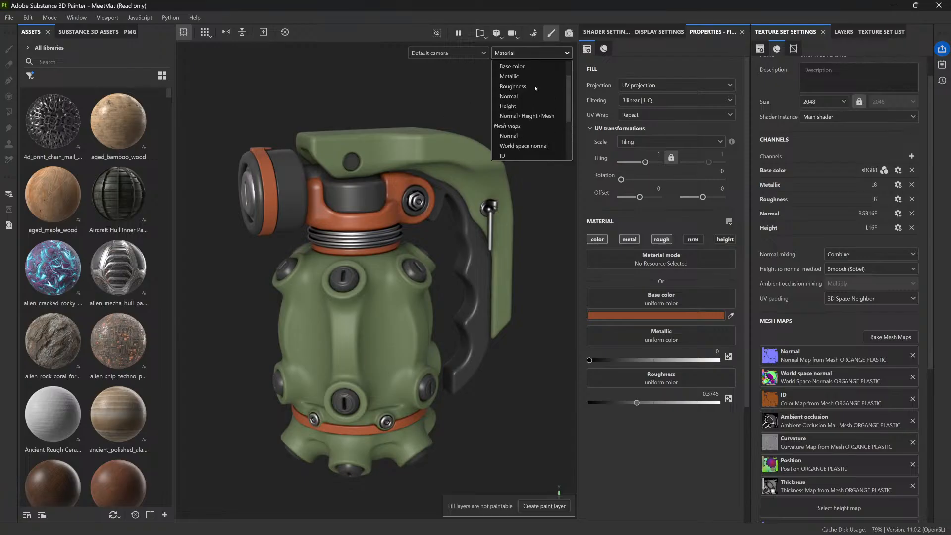
pyautogui.scroll(-2, 532, 82)
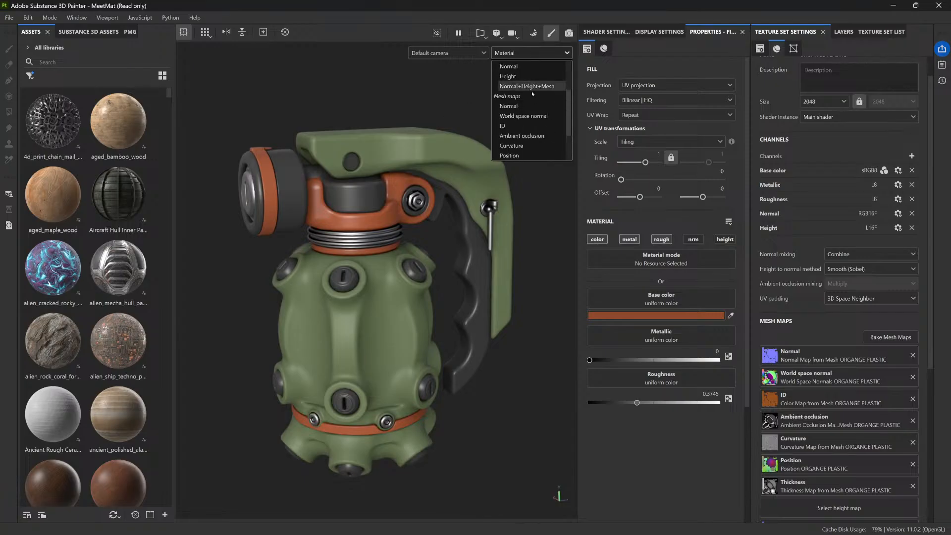
pyautogui.scroll(-1, 524, 115)
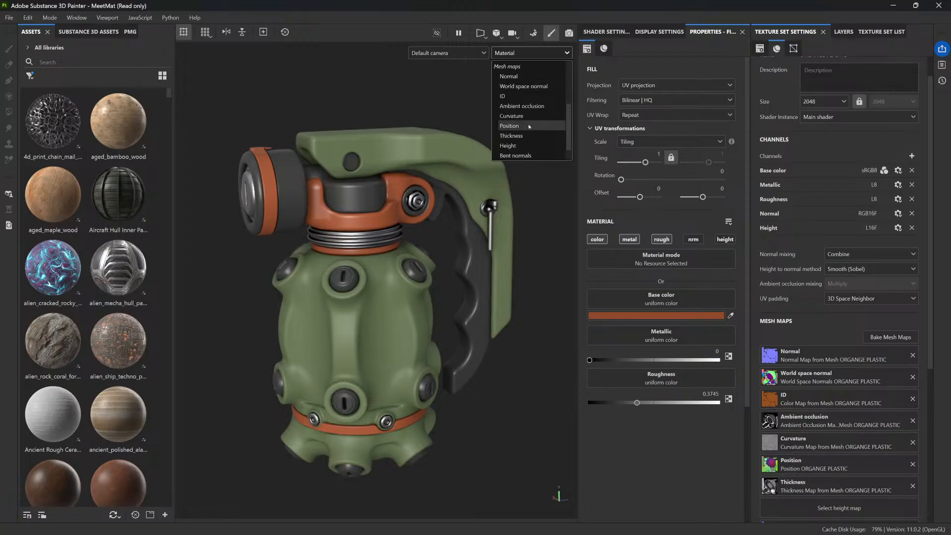
pyautogui.click(524, 86)
# Display the Position mesh map on the grenade and examine its color gradients from several angles
pyautogui.click(540, 53)
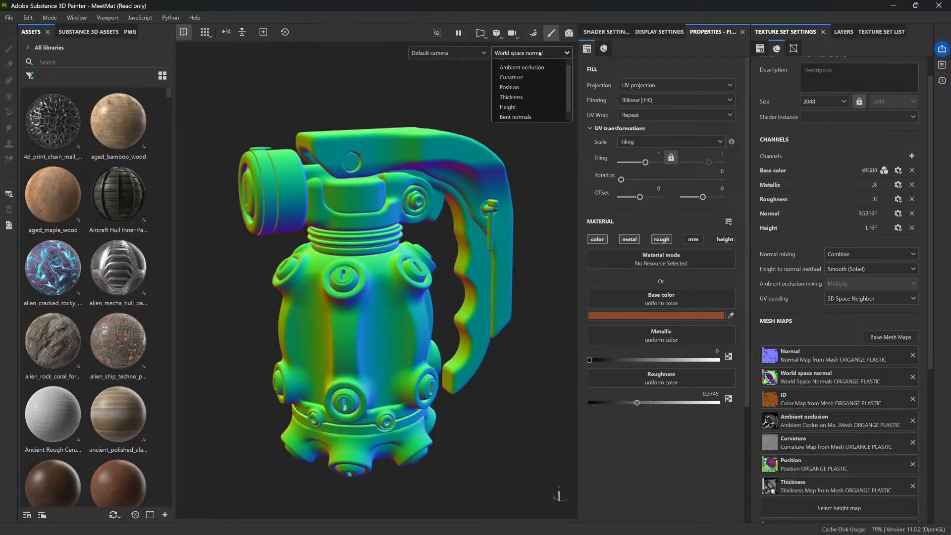
pyautogui.scroll(-2, 530, 121)
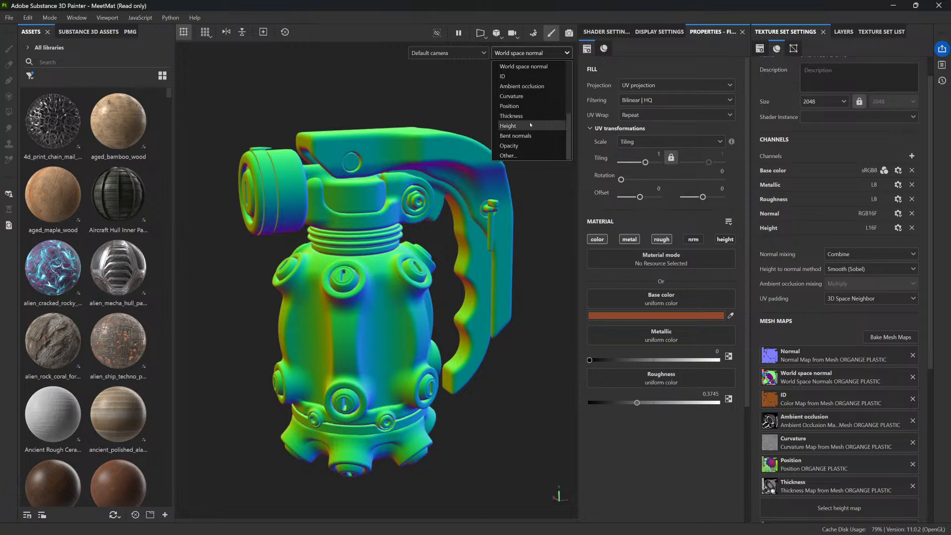
pyautogui.click(521, 107)
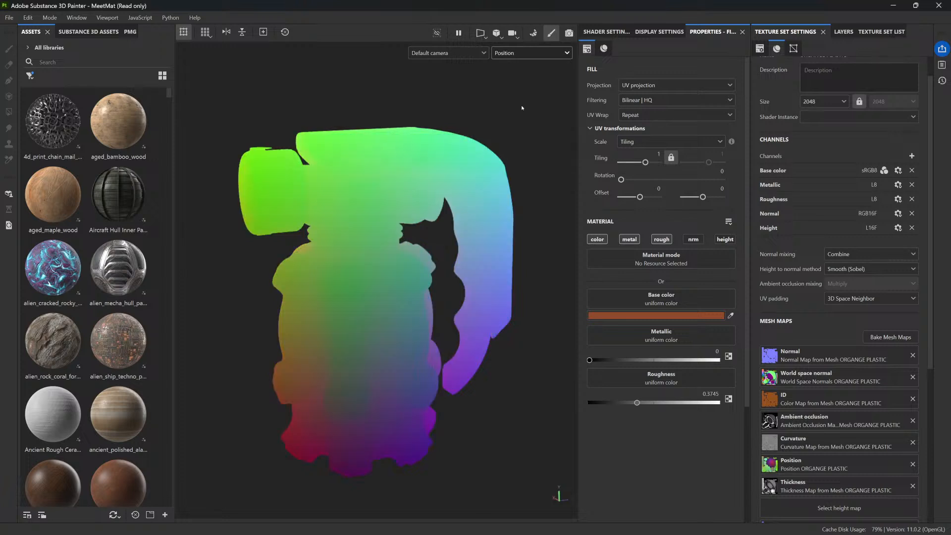
pyautogui.keyDown('alt'); pyautogui.moveTo(535, 130); pyautogui.dragTo(497, 119); pyautogui.keyUp('alt')
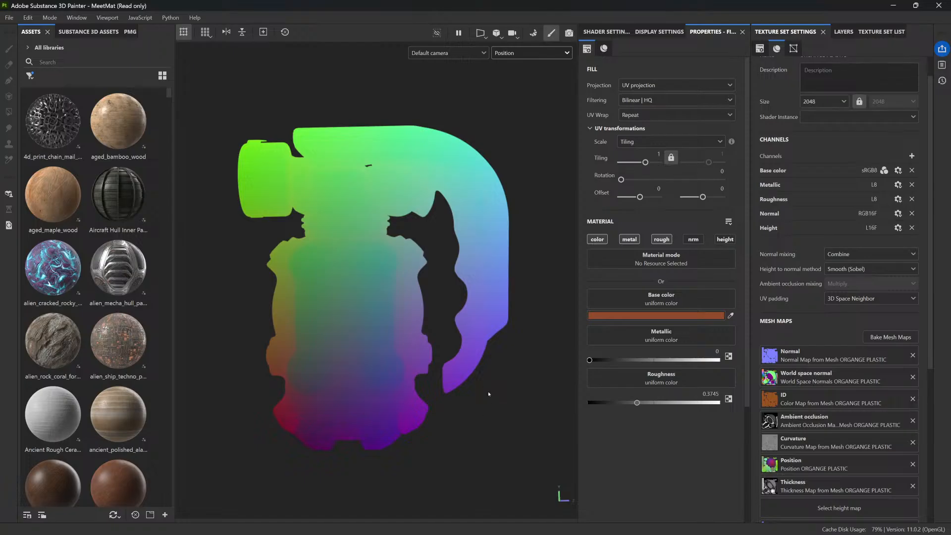
pyautogui.keyDown('alt'); pyautogui.moveTo(316, 220); pyautogui.dragTo(352, 216); pyautogui.keyUp('alt')
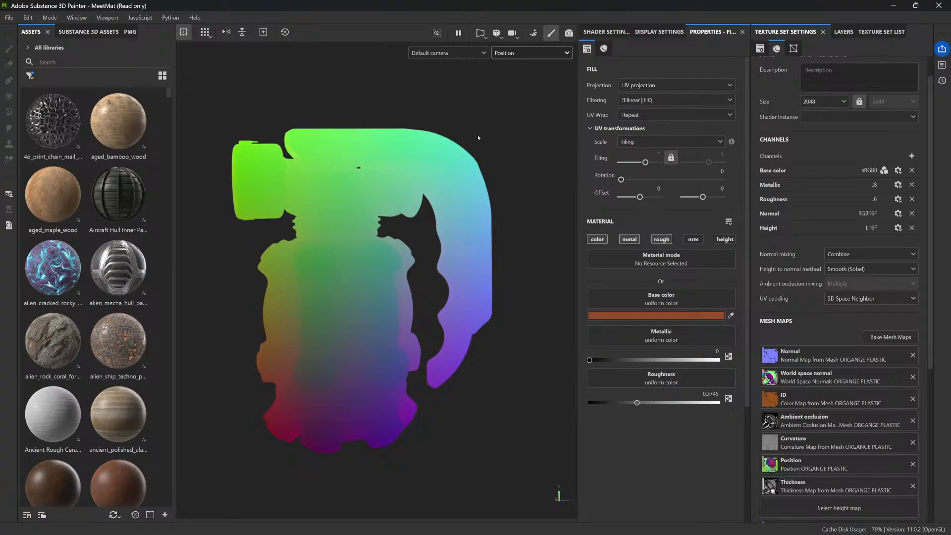
pyautogui.keyDown('alt'); pyautogui.moveTo(347, 122); pyautogui.dragTo(386, 129); pyautogui.keyUp('alt')
pyautogui.keyDown('alt'); pyautogui.moveTo(334, 181); pyautogui.dragTo(366, 211, button='middle'); pyautogui.keyUp('alt')
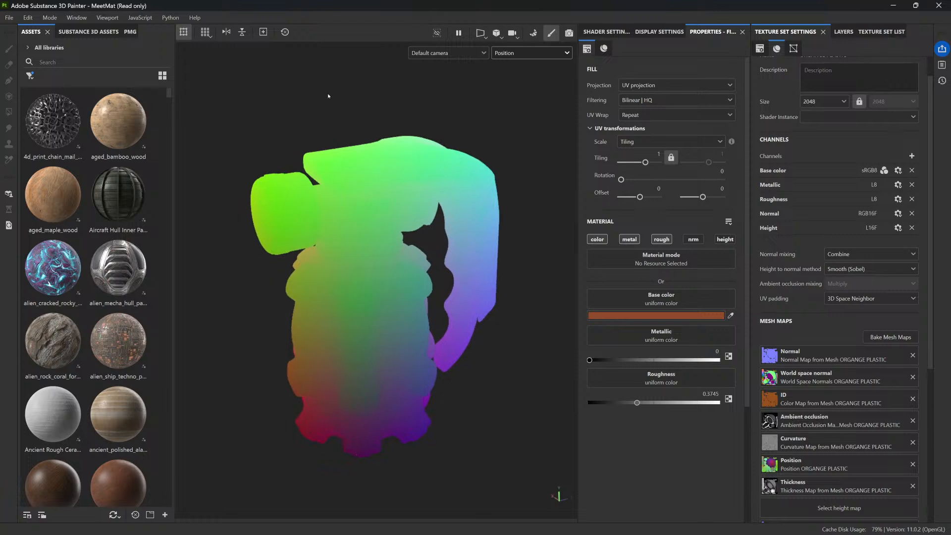
# Compare the orange plastic set's Position map on its UV layout with its isolated 3D parts, and show all parts again
pyautogui.press('F3')
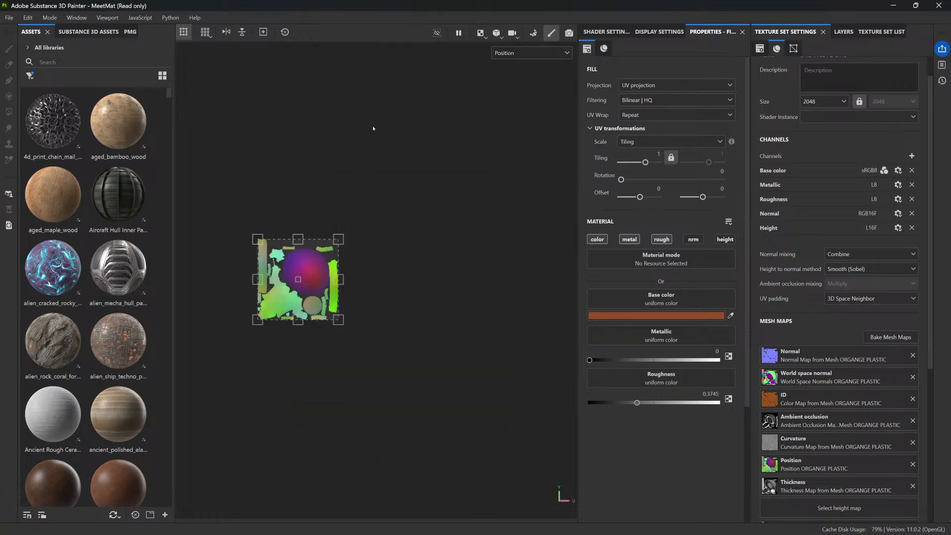
pyautogui.scroll(5, 300, 277)
pyautogui.scroll(3, 301, 297)
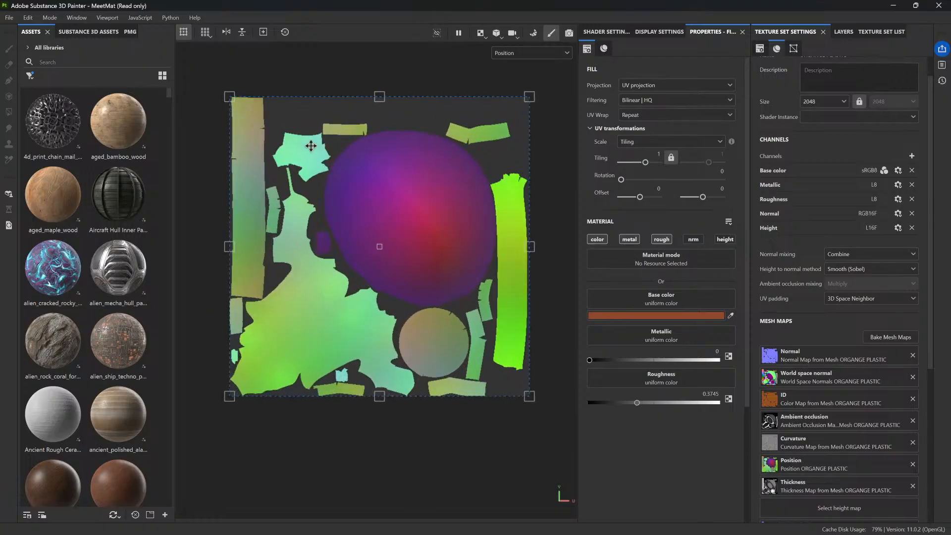
pyautogui.press('alt')
pyautogui.press('alt')
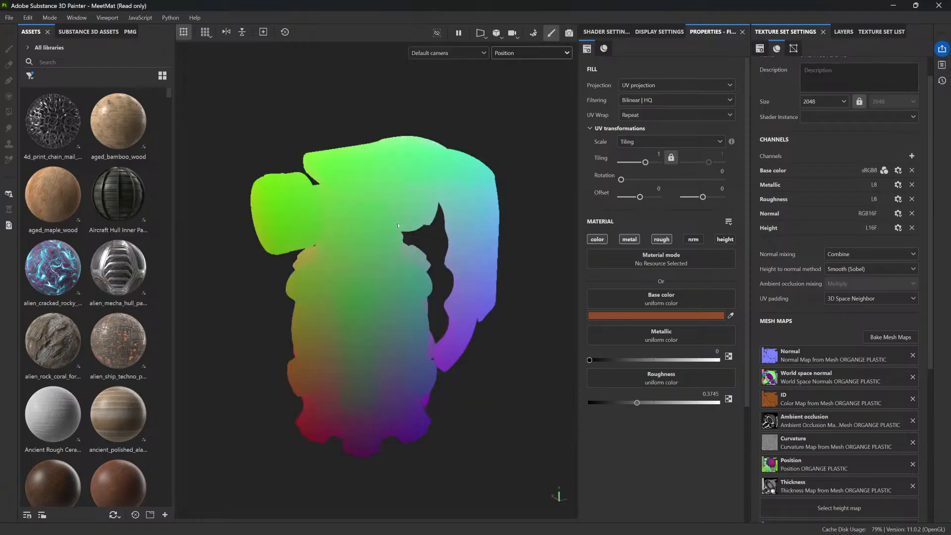
pyautogui.press('F2')
pyautogui.keyDown('alt'); pyautogui.moveTo(494, 354); pyautogui.dragTo(492, 318); pyautogui.keyUp('alt')
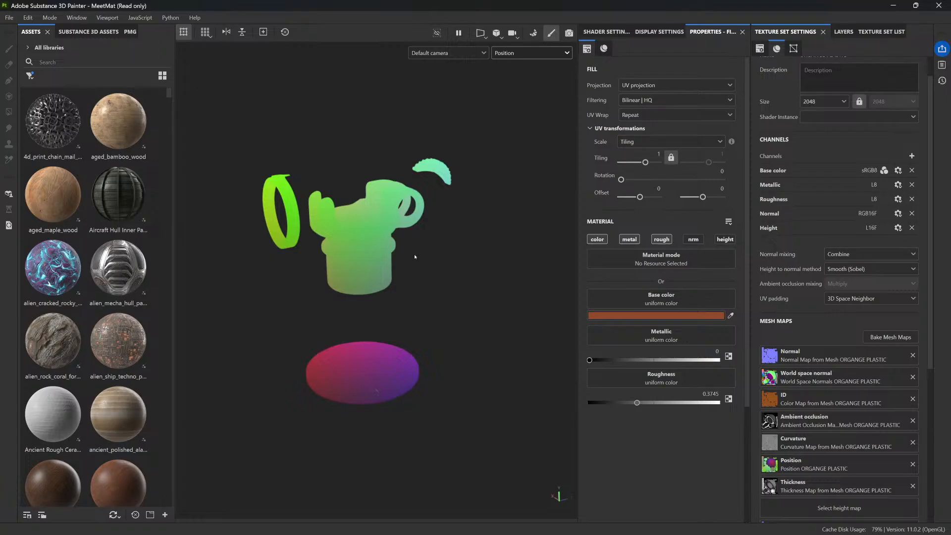
pyautogui.press('F3')
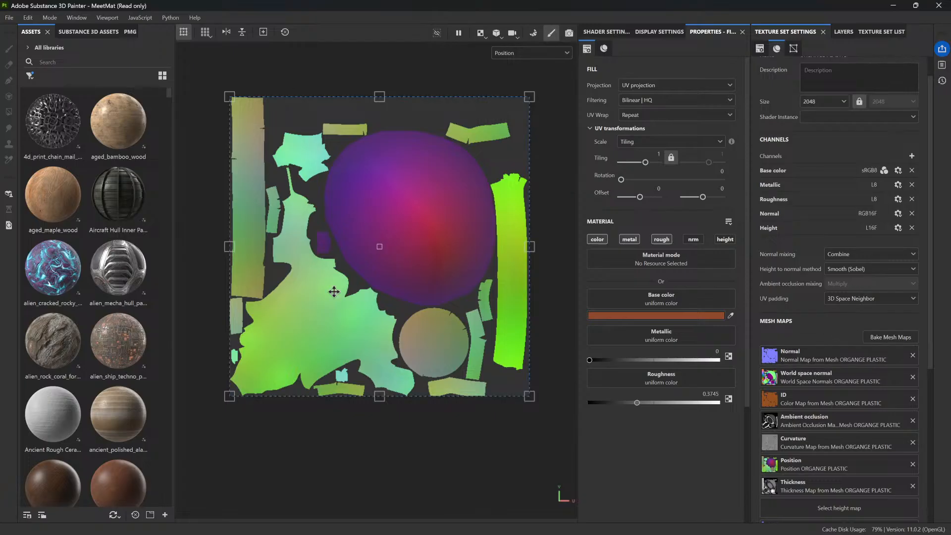
pyautogui.press('F1')
pyautogui.press('F2')
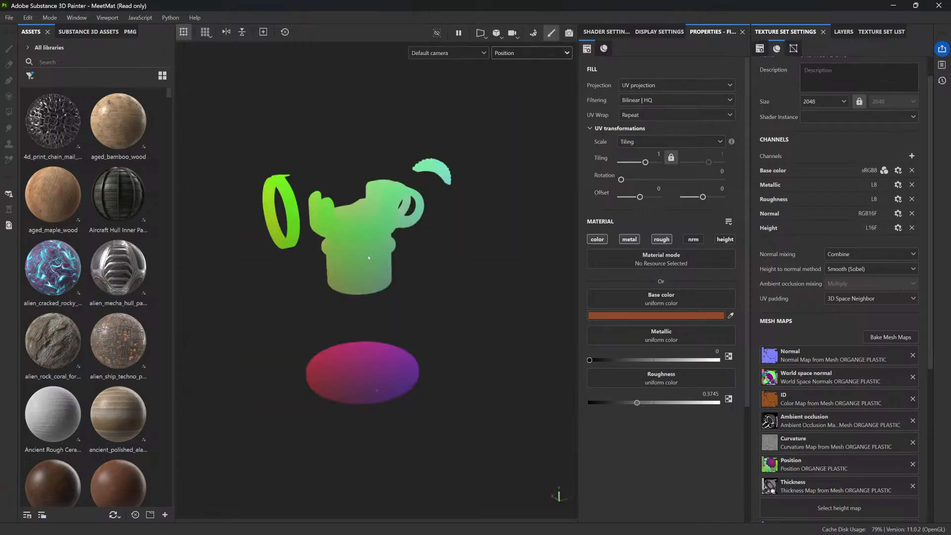
pyautogui.hotkey('alt', 'q')
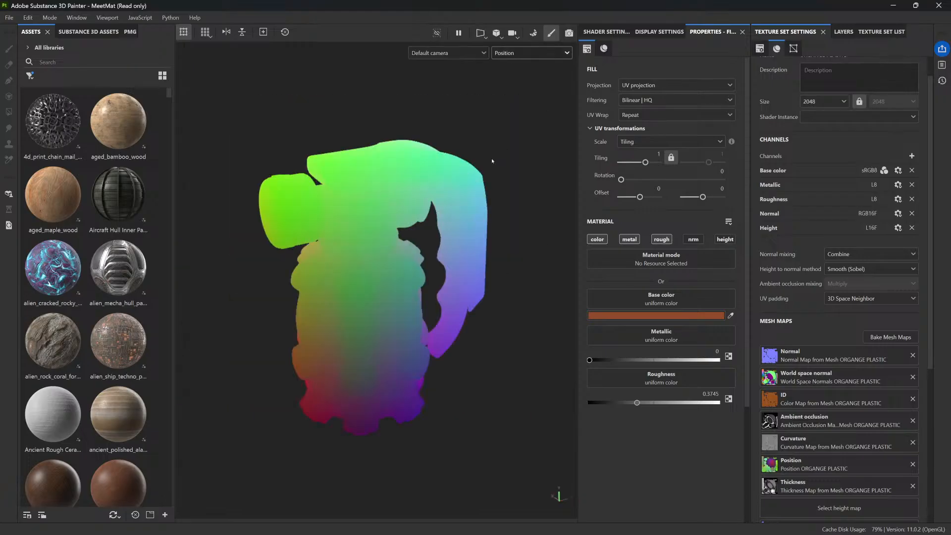
# Return to the material display, pick the green plastic texture set on the model, and toggle its isolation to check its parts
pyautogui.press('m')
pyautogui.keyDown('alt'); pyautogui.moveTo(464, 185); pyautogui.dragTo(452, 174); pyautogui.keyUp('alt')
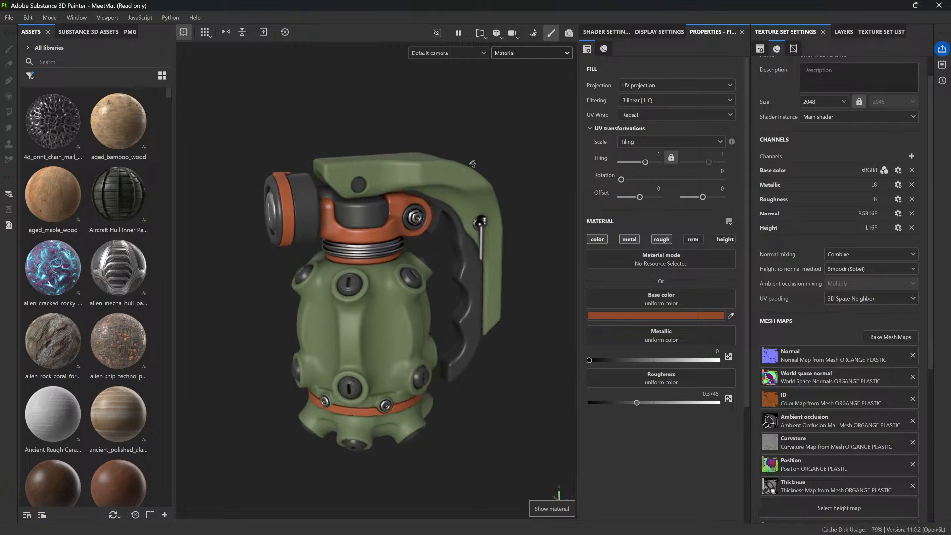
pyautogui.keyDown('ctrl'); pyautogui.keyDown('alt'); pyautogui.rightClick(452, 174); pyautogui.keyUp('alt'); pyautogui.keyUp('ctrl')
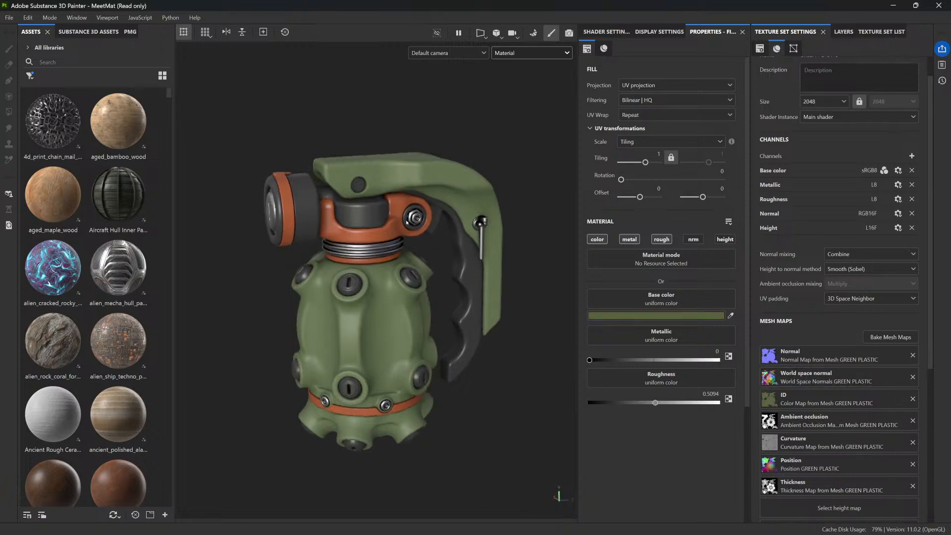
pyautogui.hotkey('alt', 'q')
pyautogui.keyDown('alt'); pyautogui.moveTo(357, 210); pyautogui.dragTo(406, 282, button='right'); pyautogui.keyUp('alt')
pyautogui.hotkey('alt', 'q')
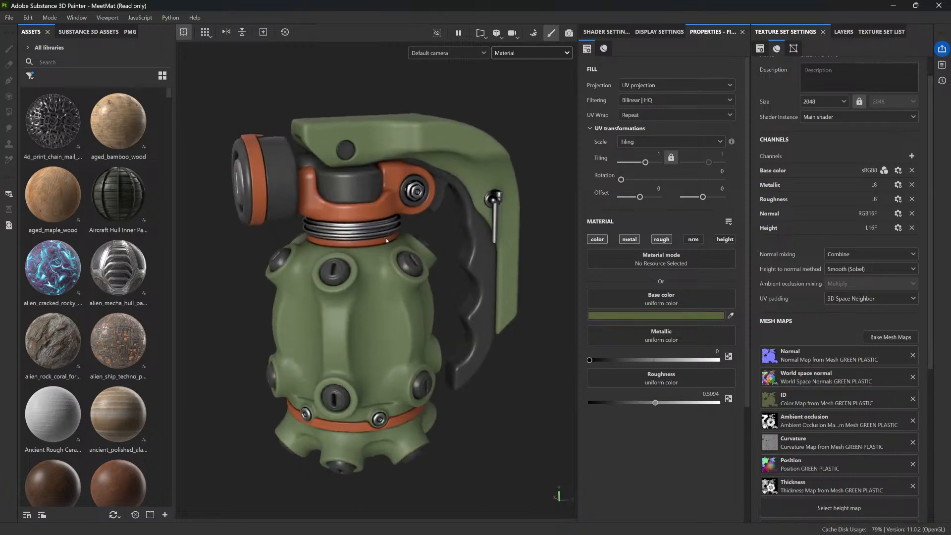
# Add a new fill layer above the green base layer and search the local asset library for metal
pyautogui.click(840, 35)
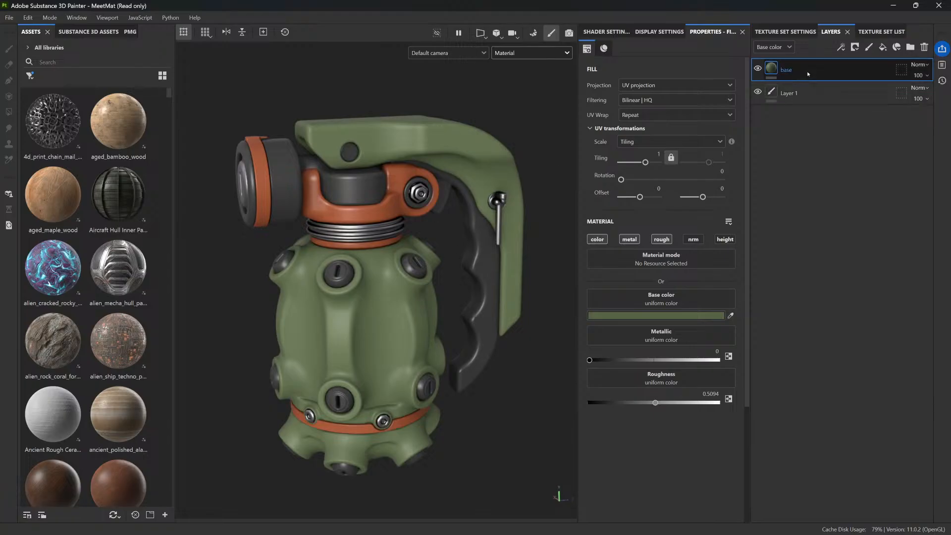
pyautogui.click(883, 47)
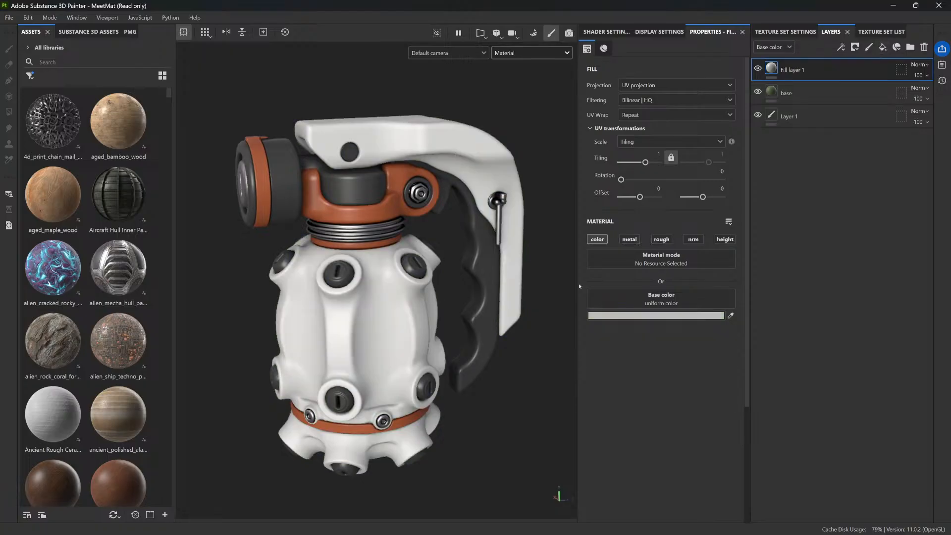
pyautogui.click(82, 63)
pyautogui.write('metal')
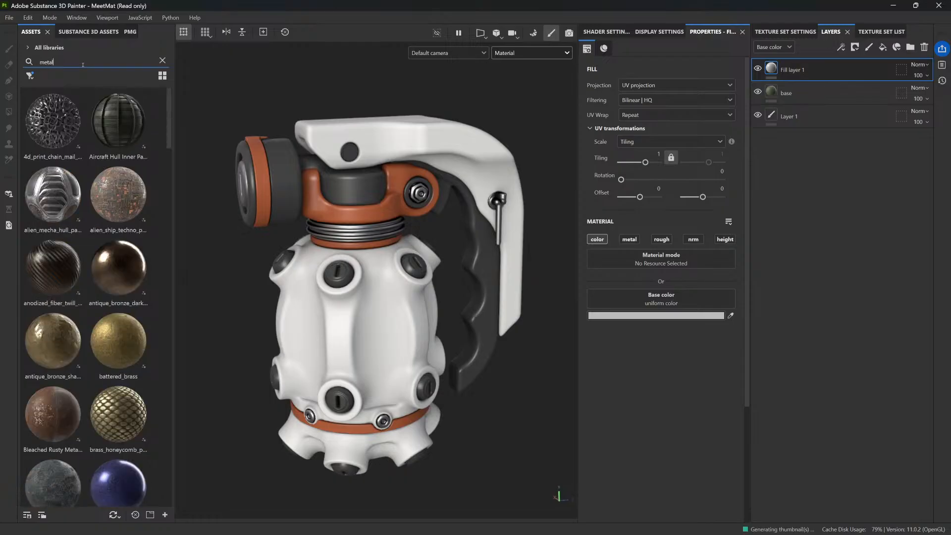
pyautogui.scroll(-5, 72, 205)
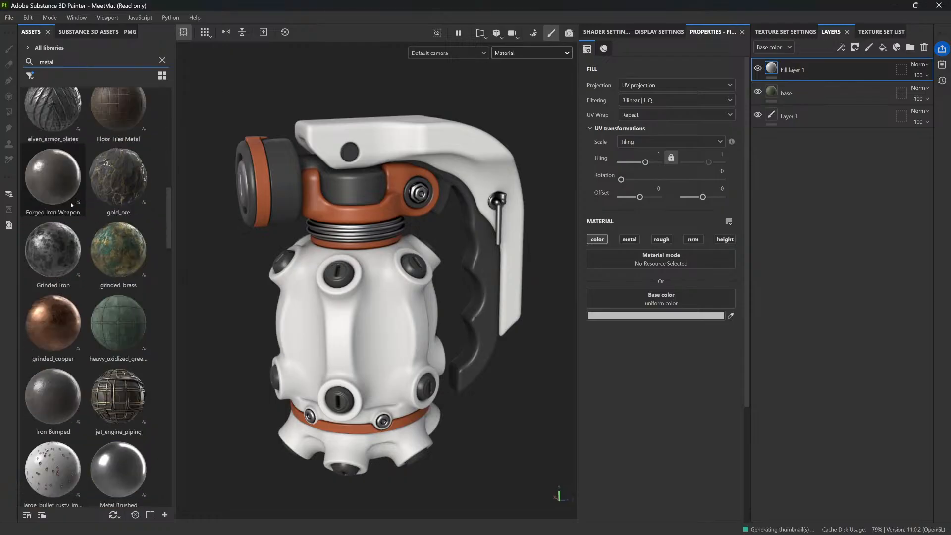
pyautogui.scroll(-8, 72, 205)
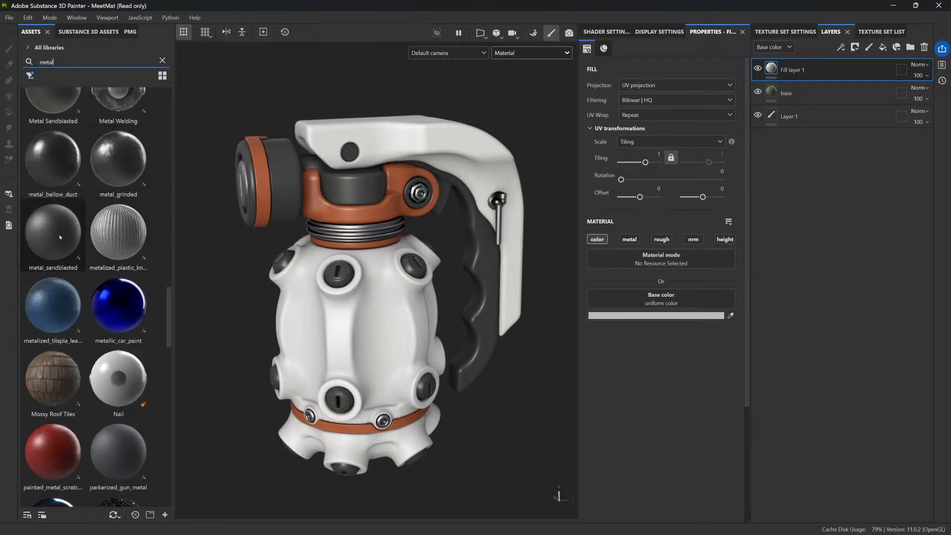
pyautogui.scroll(-3, 60, 237)
pyautogui.moveTo(103, 289)
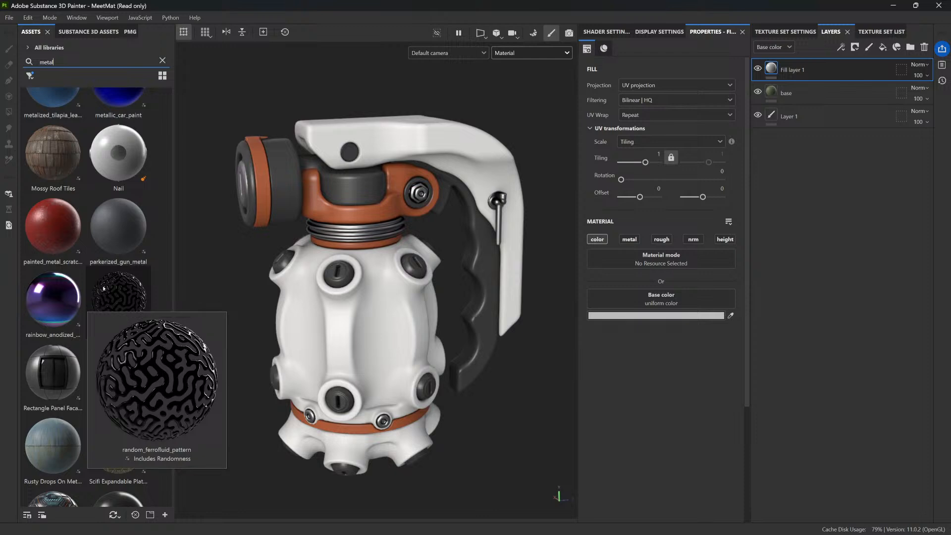
pyautogui.scroll(-12, 103, 288)
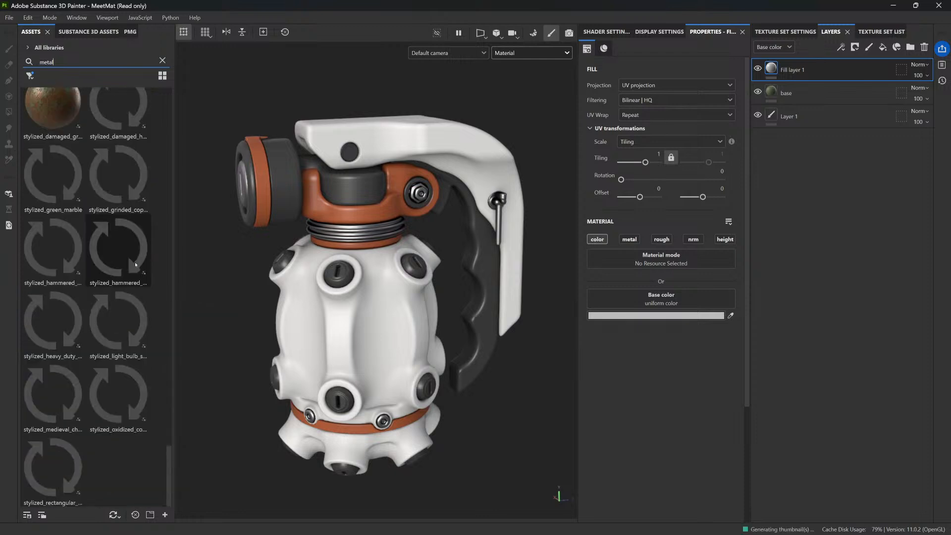
# Search the online Substance 3D Assets library for metal
pyautogui.click(85, 32)
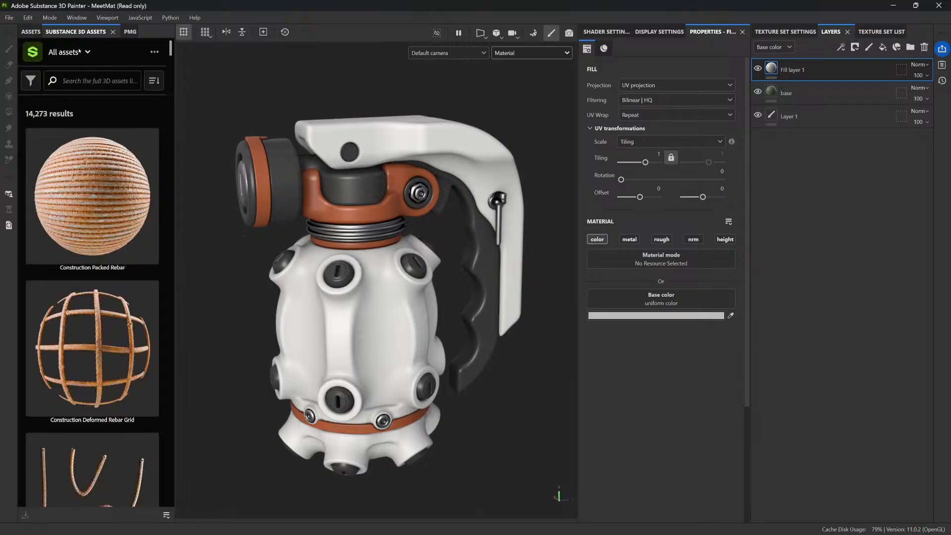
pyautogui.click(70, 80)
pyautogui.write('metal')
pyautogui.press('Return')
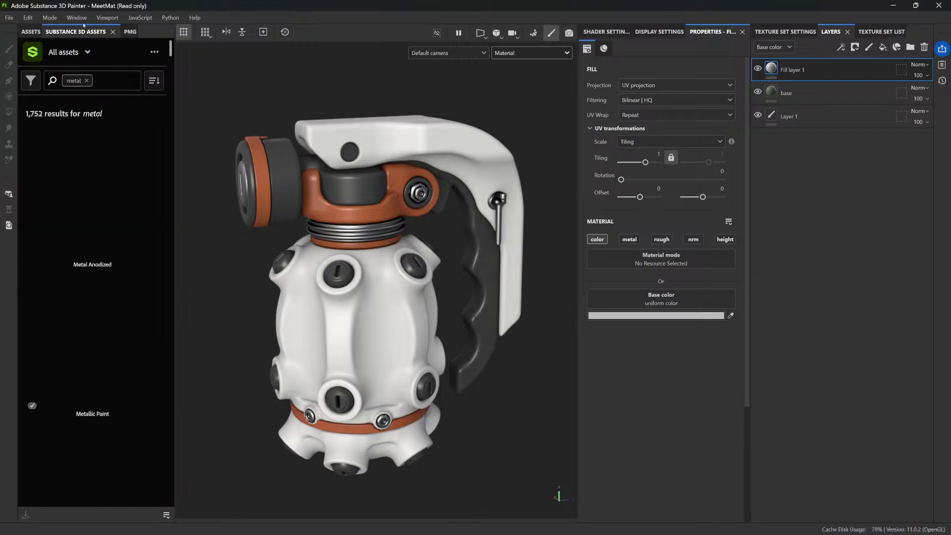
pyautogui.moveTo(115, 133)
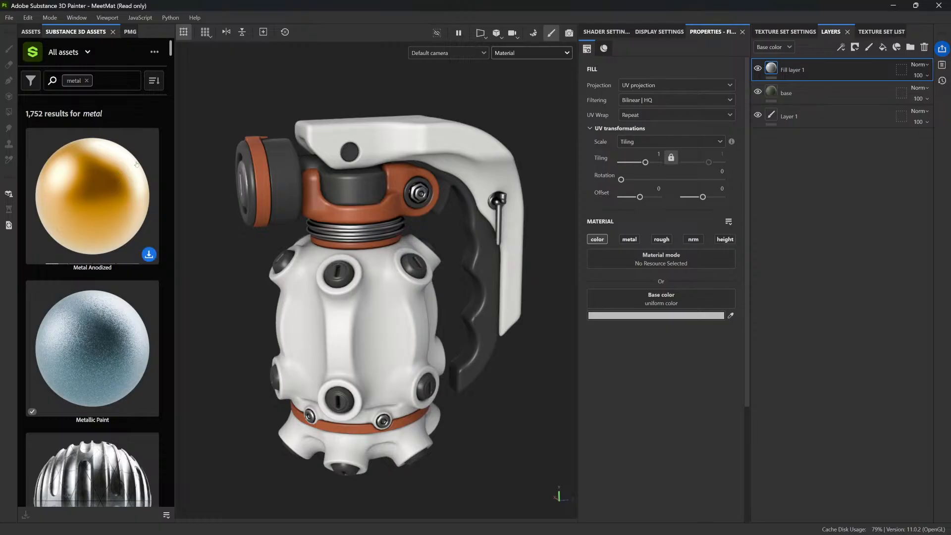
# Find the Metal Galvanized material among the online metal assets, download it, and locate it in the local asset library
pyautogui.scroll(-5, 136, 165)
pyautogui.scroll(-2, 188, 334)
pyautogui.scroll(-10, 83, 279)
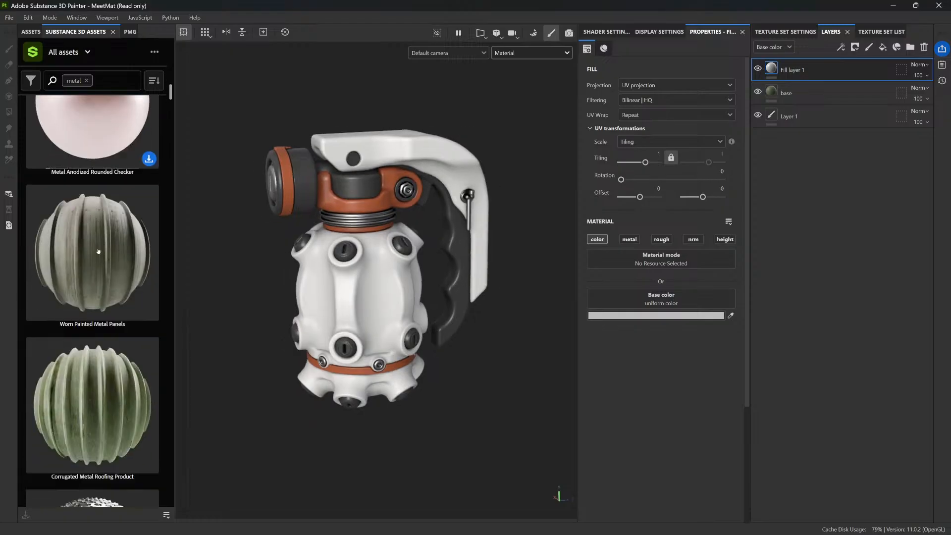
pyautogui.scroll(-5, 102, 235)
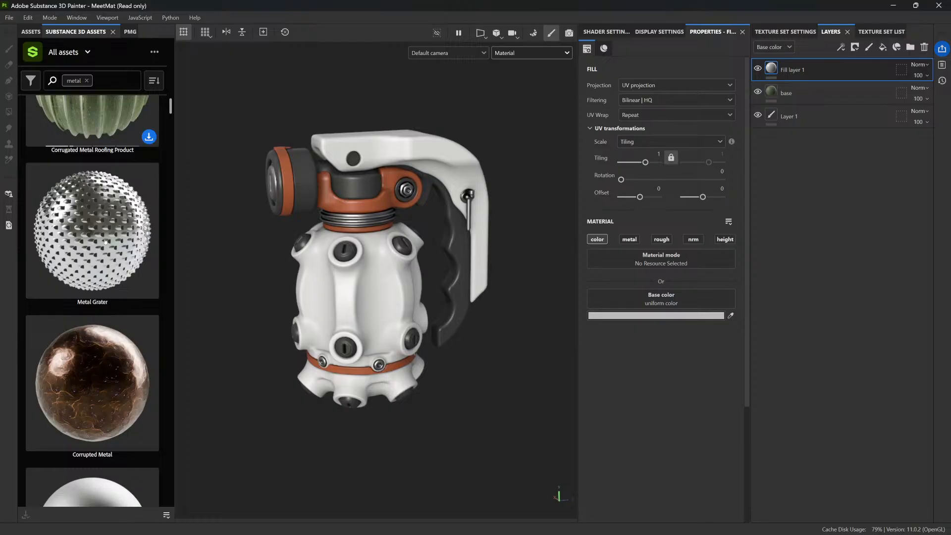
pyautogui.scroll(-2, 105, 241)
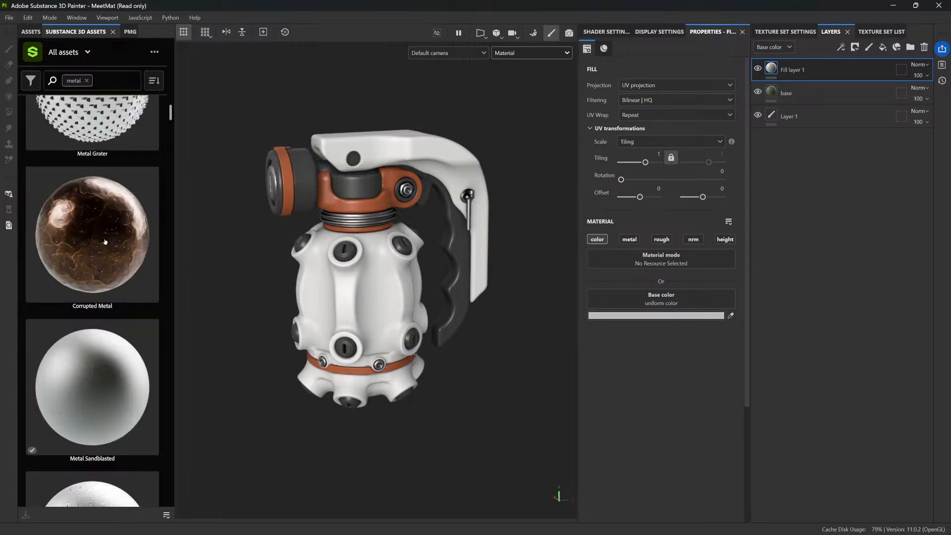
pyautogui.scroll(-4, 105, 241)
pyautogui.scroll(-2, 94, 250)
pyautogui.scroll(-4, 94, 251)
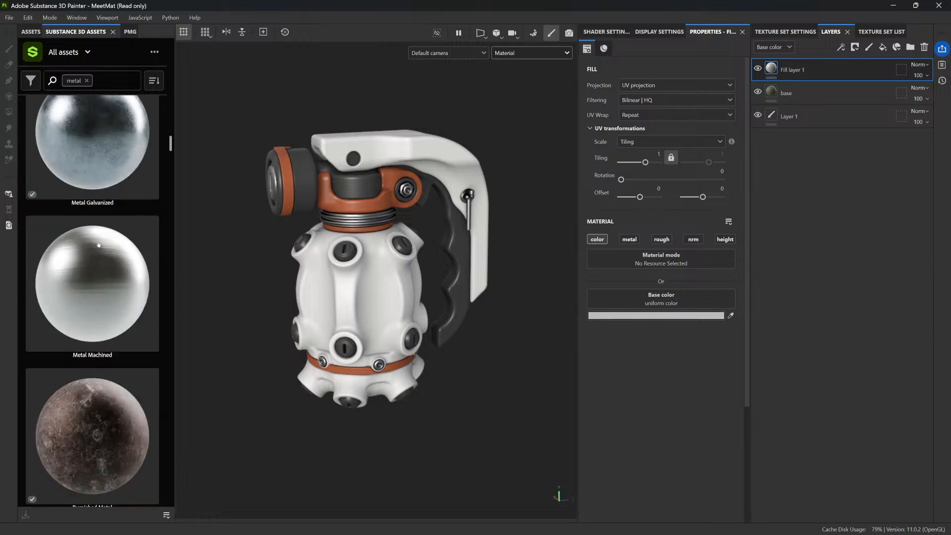
pyautogui.scroll(1, 74, 241)
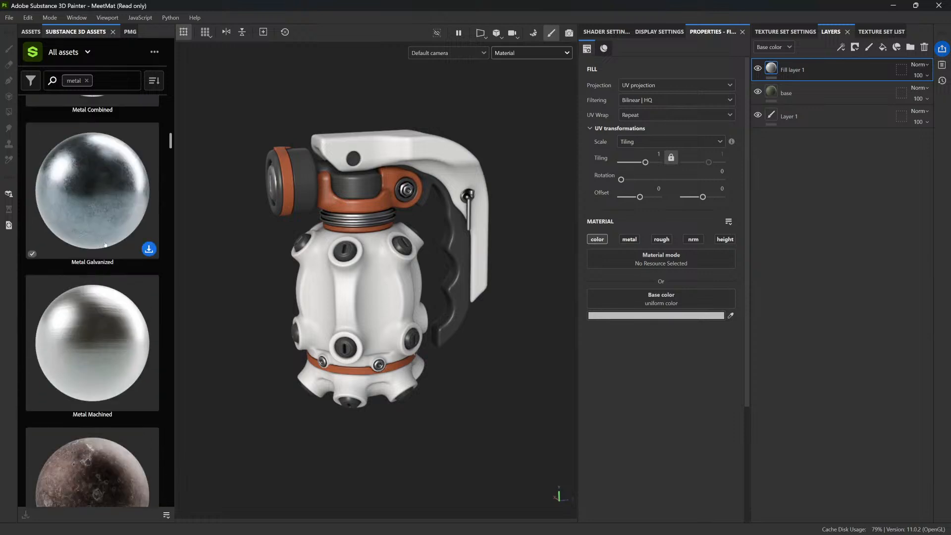
pyautogui.click(149, 249)
pyautogui.click(30, 32)
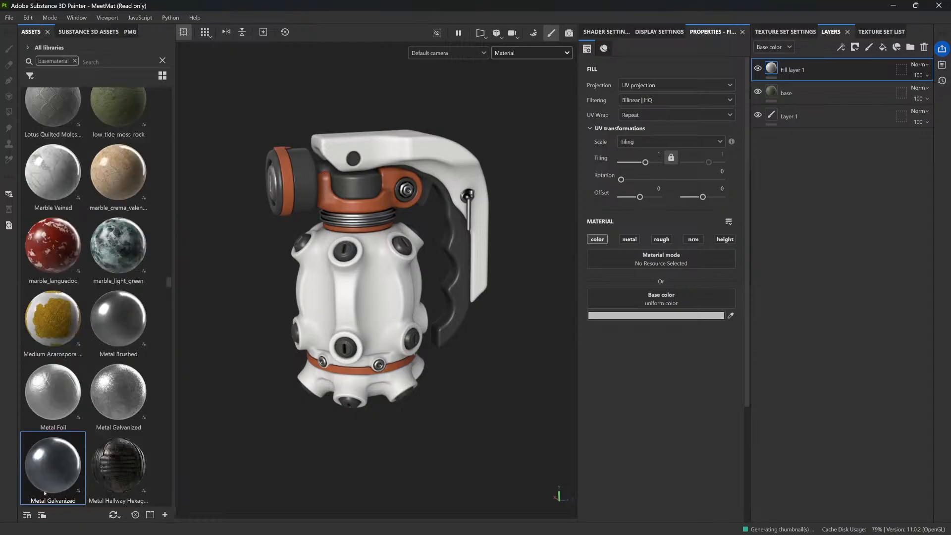
# Apply the Metal Galvanized material to the grenade as a new top layer and delete the empty Fill layer 1
pyautogui.moveTo(46, 488); pyautogui.dragTo(432, 320)
pyautogui.click(818, 93)
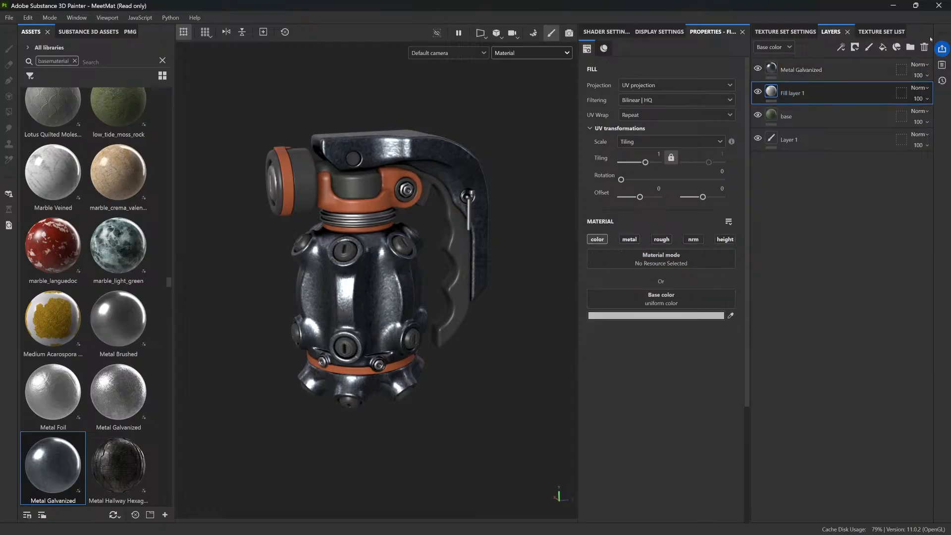
pyautogui.click(924, 47)
# Examine the galvanized metal on the grenade's body and lever, checking the area around the pin closely for texture seams
pyautogui.keyDown('alt'); pyautogui.moveTo(525, 248); pyautogui.dragTo(496, 223); pyautogui.keyUp('alt')
pyautogui.keyDown('shift'); pyautogui.moveTo(495, 223); pyautogui.dragTo(377, 235, button='right'); pyautogui.keyUp('shift')
pyautogui.scroll(4, 377, 235)
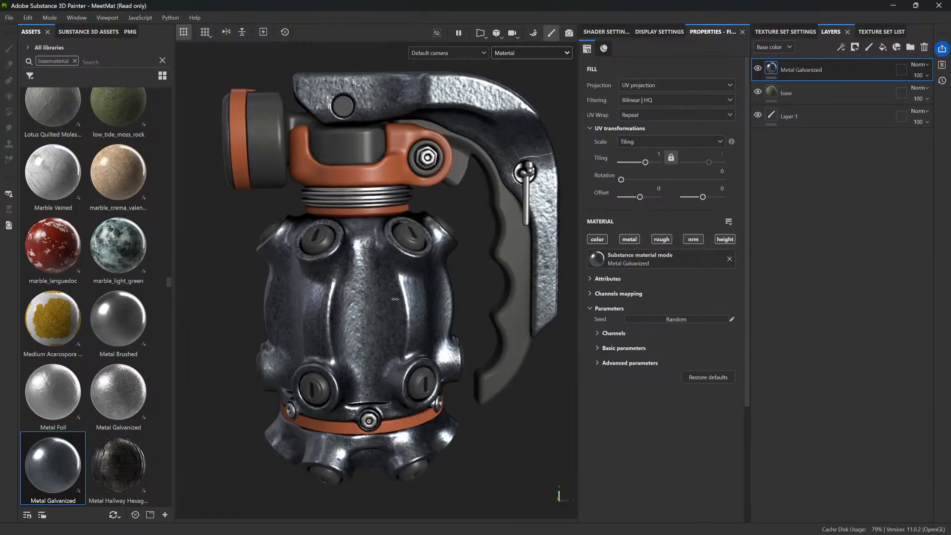
pyautogui.keyDown('shift'); pyautogui.moveTo(394, 299); pyautogui.dragTo(387, 302, button='right'); pyautogui.keyUp('shift')
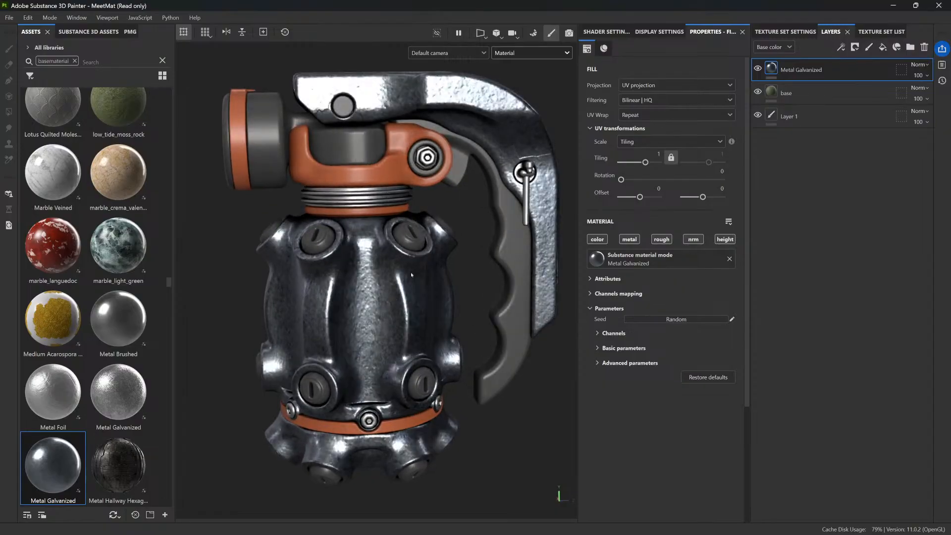
pyautogui.scroll(8, 444, 232)
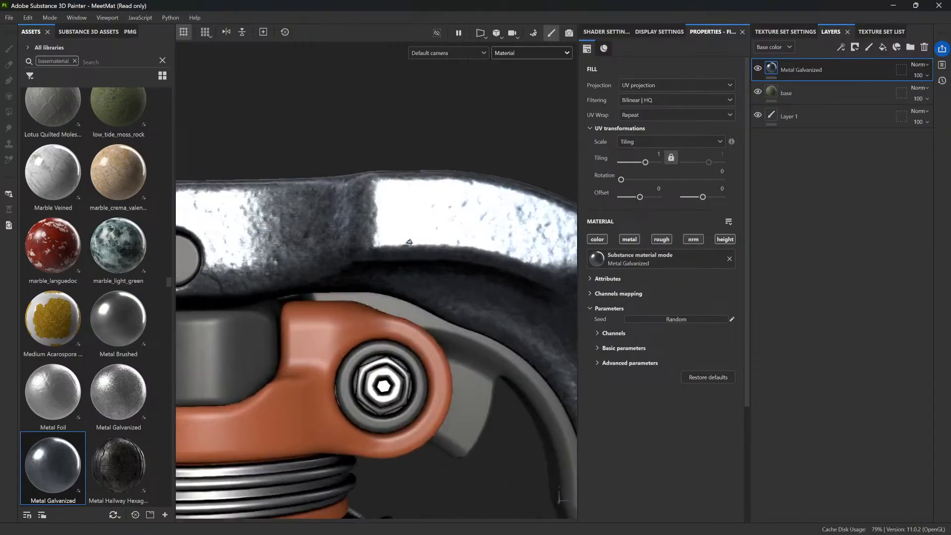
pyautogui.keyDown('alt'); pyautogui.moveTo(409, 243); pyautogui.dragTo(418, 247); pyautogui.keyUp('alt')
pyautogui.keyDown('alt'); pyautogui.moveTo(514, 295); pyautogui.dragTo(395, 274, button='middle'); pyautogui.keyUp('alt')
pyautogui.keyDown('alt'); pyautogui.moveTo(548, 319); pyautogui.dragTo(427, 300, button='middle'); pyautogui.keyUp('alt')
pyautogui.keyDown('alt'); pyautogui.moveTo(430, 356); pyautogui.dragTo(440, 407, button='right'); pyautogui.keyUp('alt')
pyautogui.keyDown('alt'); pyautogui.moveTo(440, 407); pyautogui.dragTo(450, 381); pyautogui.keyUp('alt')
pyautogui.keyDown('alt'); pyautogui.moveTo(433, 318); pyautogui.dragTo(489, 347, button='middle'); pyautogui.keyUp('alt')
pyautogui.keyDown('alt'); pyautogui.moveTo(489, 347); pyautogui.dragTo(486, 333); pyautogui.keyUp('alt')
pyautogui.keyDown('shift'); pyautogui.moveTo(486, 333); pyautogui.dragTo(478, 332, button='right'); pyautogui.keyUp('shift')
pyautogui.keyDown('alt'); pyautogui.moveTo(478, 332); pyautogui.dragTo(471, 297); pyautogui.keyUp('alt')
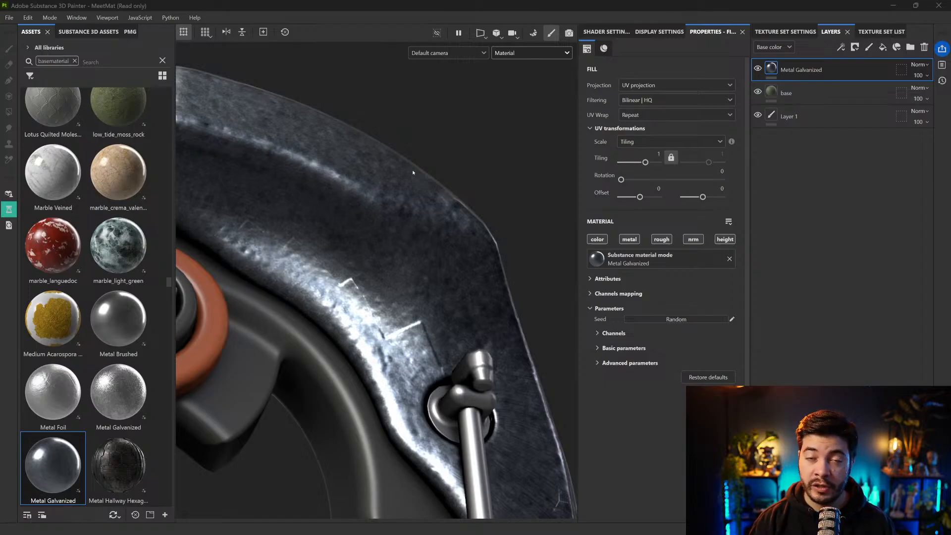
pyautogui.scroll(-2, 370, 381)
pyautogui.keyDown('alt'); pyautogui.moveTo(370, 380); pyautogui.dragTo(475, 317); pyautogui.keyUp('alt')
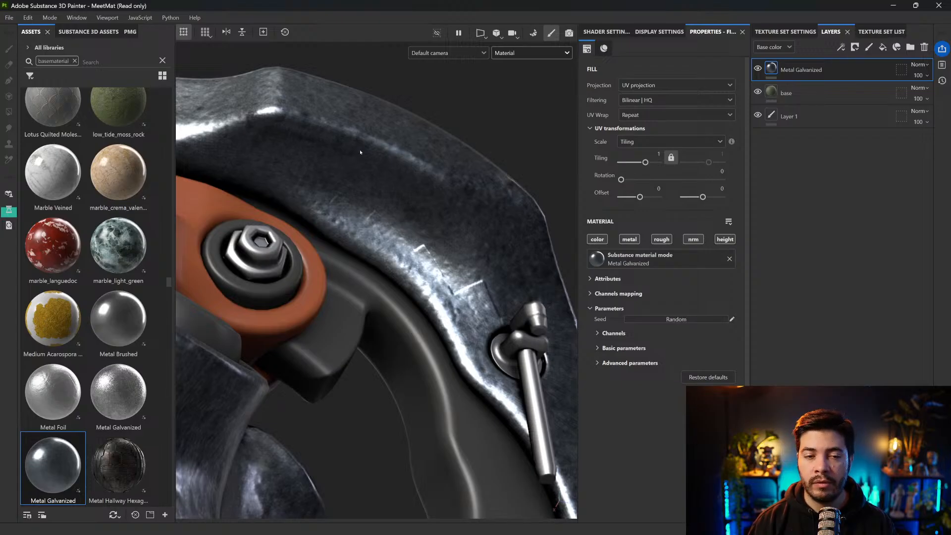
pyautogui.keyDown('alt'); pyautogui.moveTo(417, 187); pyautogui.dragTo(416, 236); pyautogui.keyUp('alt')
pyautogui.keyDown('alt'); pyautogui.moveTo(416, 236); pyautogui.dragTo(367, 224, button='middle'); pyautogui.keyUp('alt')
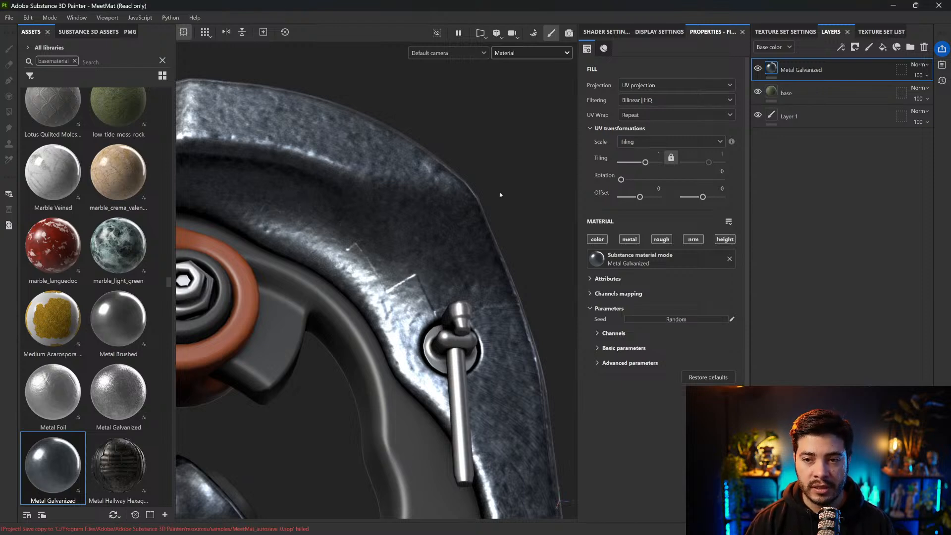
pyautogui.scroll(-8, 442, 221)
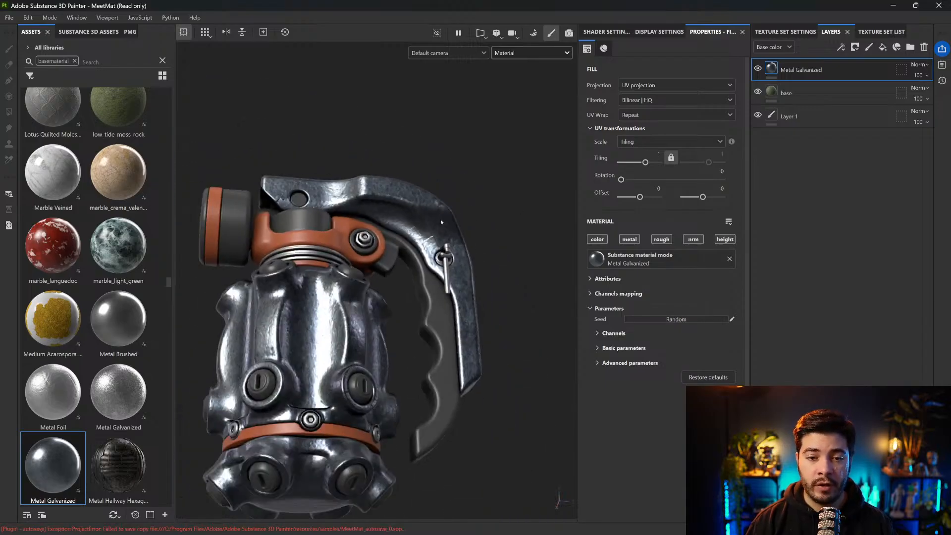
pyautogui.keyDown('alt'); pyautogui.moveTo(442, 216); pyautogui.dragTo(413, 279); pyautogui.keyUp('alt')
pyautogui.keyDown('alt'); pyautogui.moveTo(413, 278); pyautogui.dragTo(425, 255, button='middle'); pyautogui.keyUp('alt')
pyautogui.keyDown('alt'); pyautogui.moveTo(422, 145); pyautogui.dragTo(437, 145, button='middle'); pyautogui.keyUp('alt')
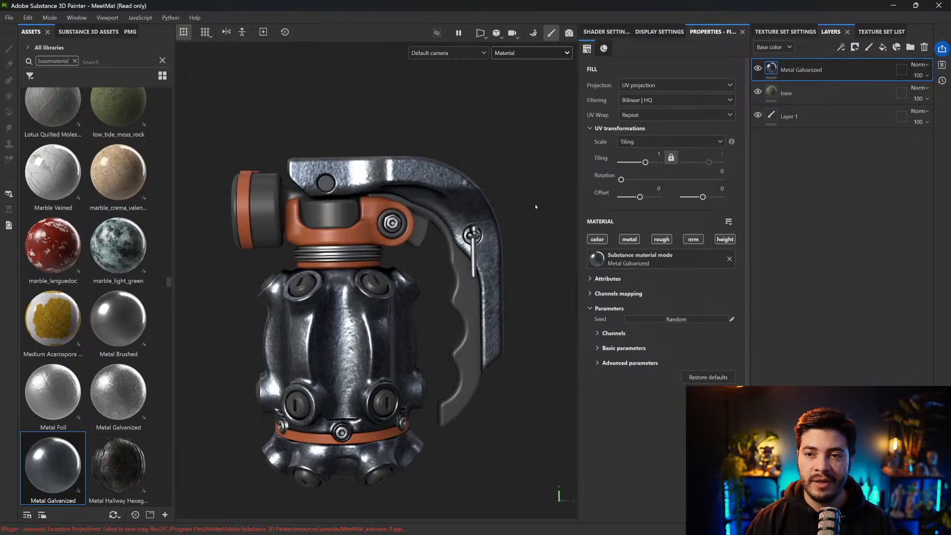
# Add a fill layer above Metal Galvanized with a black mask and a UV Border Distance generator in that mask
pyautogui.click(883, 47)
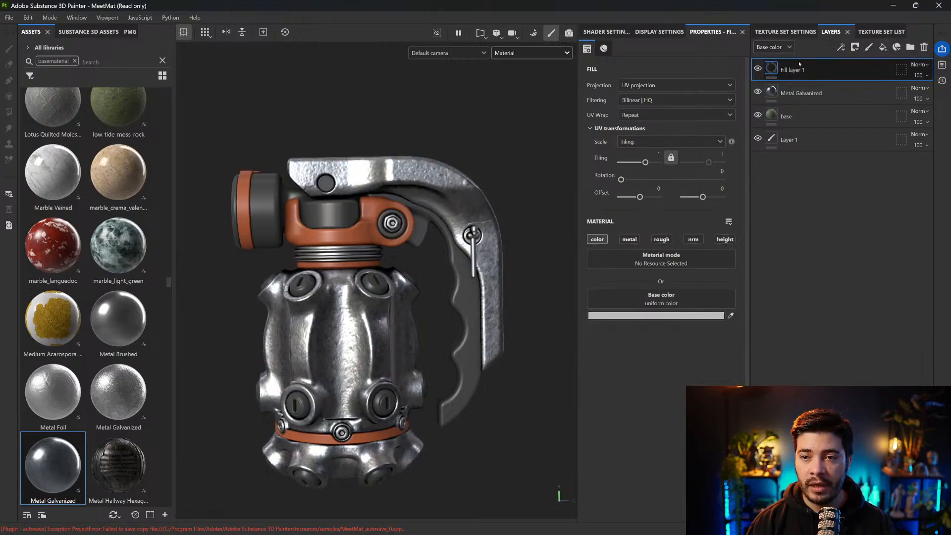
pyautogui.click(855, 47)
pyautogui.click(878, 61)
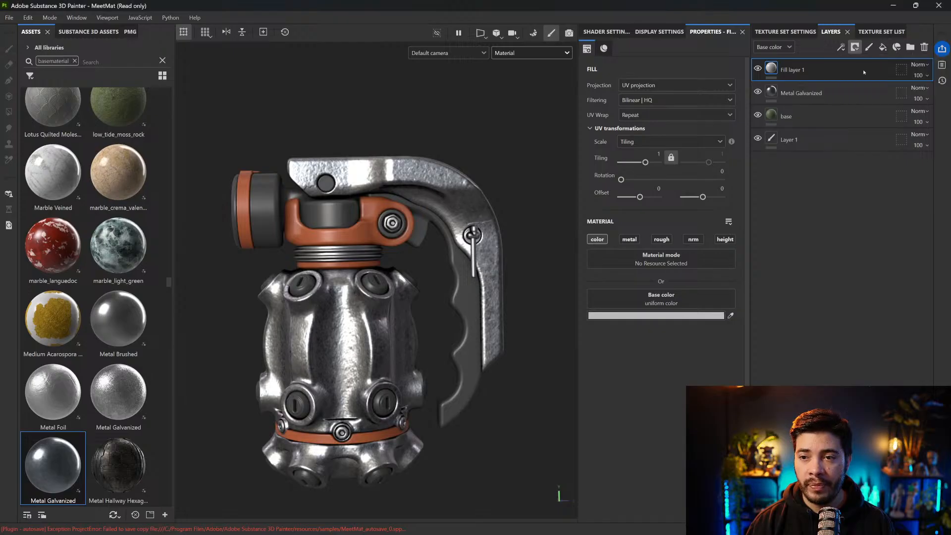
pyautogui.click(841, 47)
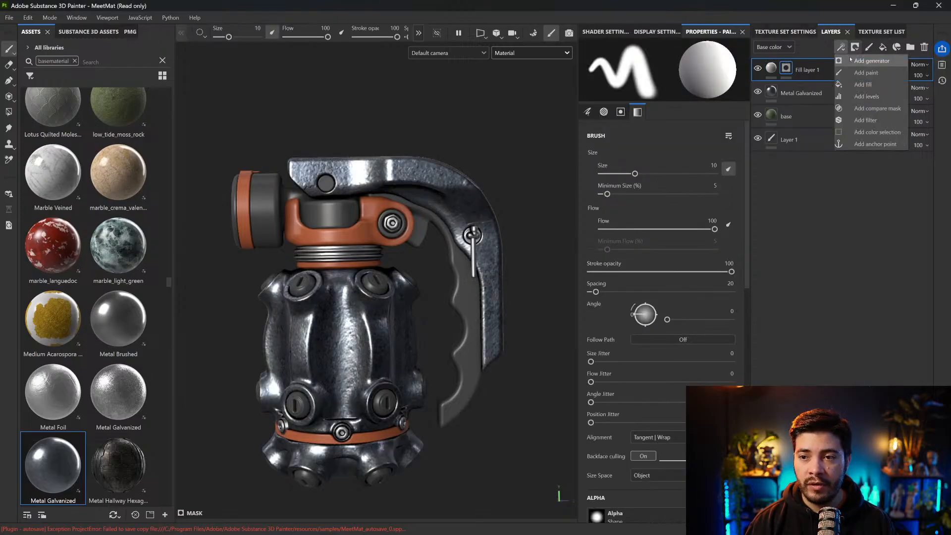
pyautogui.click(857, 60)
pyautogui.click(663, 74)
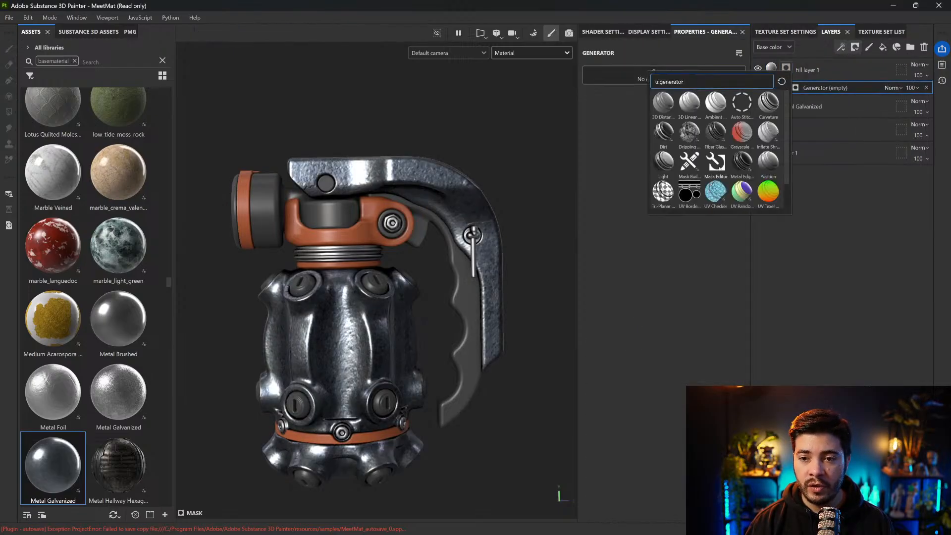
pyautogui.moveTo(745, 199)
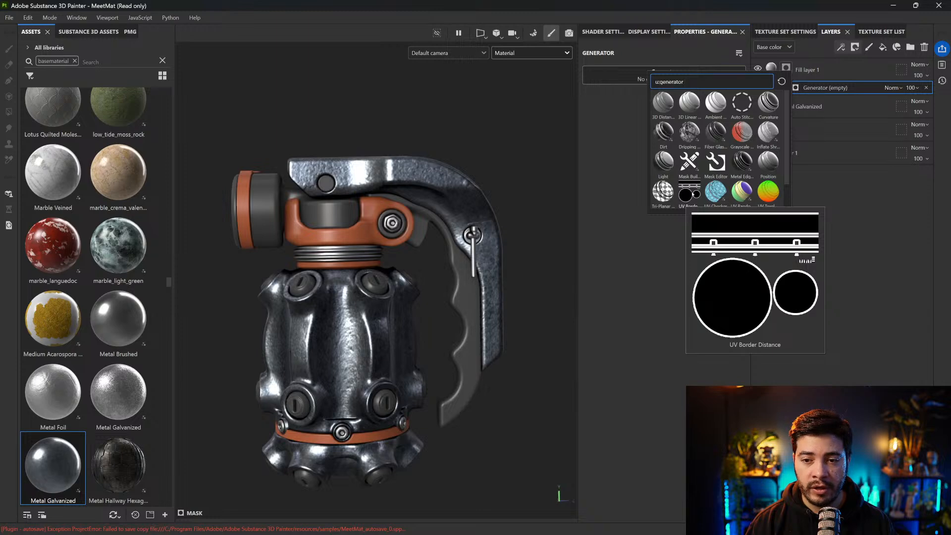
pyautogui.click(692, 192)
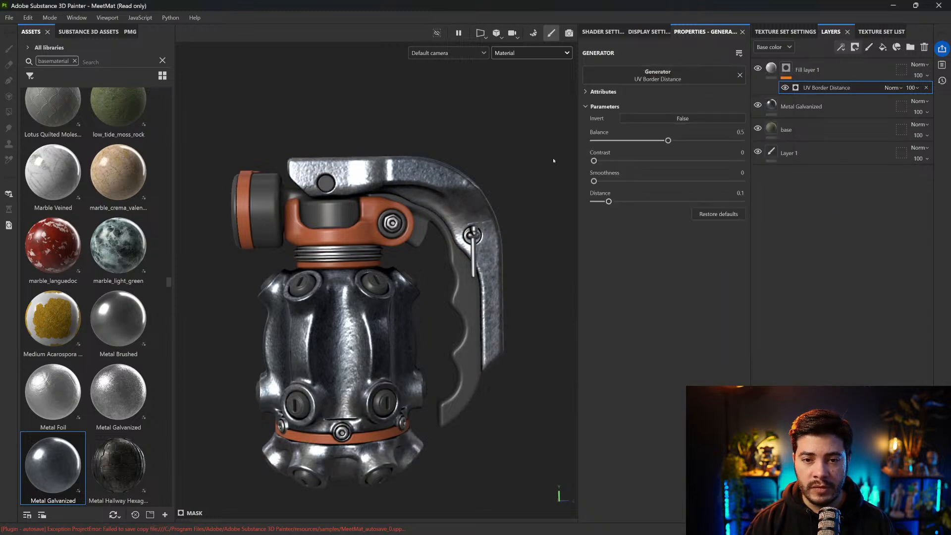
pyautogui.moveTo(537, 174)
pyautogui.keyDown('alt'); pyautogui.mouseDown()
pyautogui.moveTo(526, 189)
pyautogui.moveTo(529, 180)
pyautogui.mouseUp(); pyautogui.keyUp('alt')
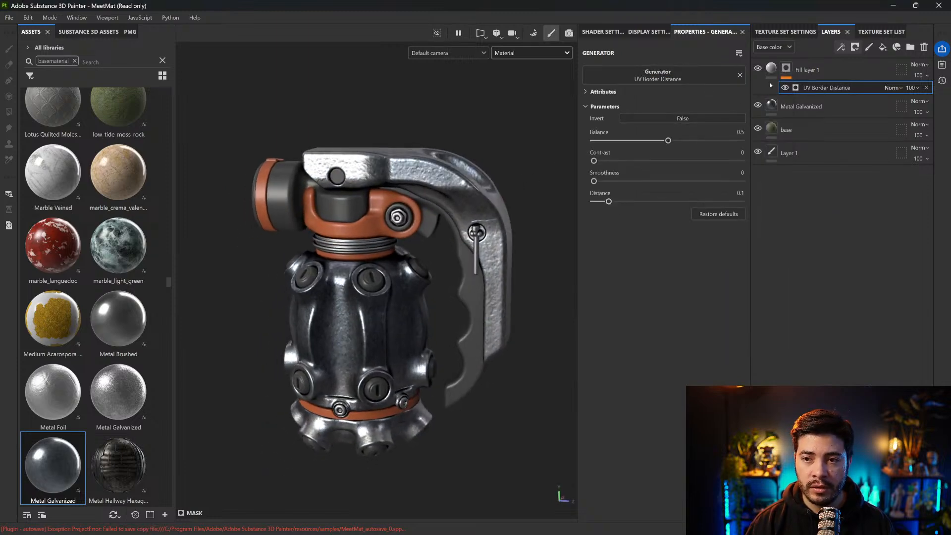
# Set the base color of Fill layer 1 to bright red
pyautogui.click(766, 69)
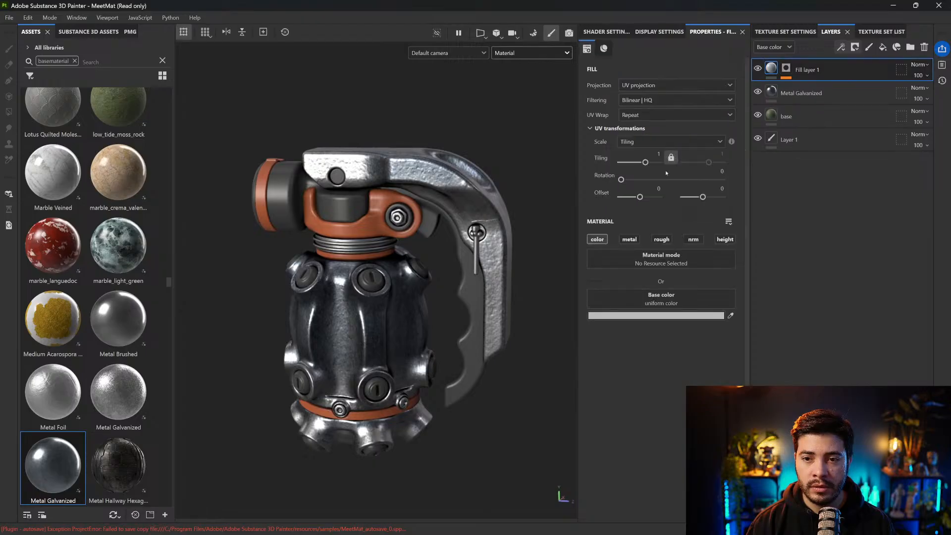
pyautogui.click(640, 316)
pyautogui.click(758, 352)
pyautogui.click(820, 281)
# Set the UV Border Distance generator's Balance to 0.04 and inspect the UV borders on the grenade's lever
pyautogui.click(786, 69)
pyautogui.click(817, 88)
pyautogui.moveTo(669, 140); pyautogui.dragTo(600, 141)
pyautogui.scroll(6, 569, 168)
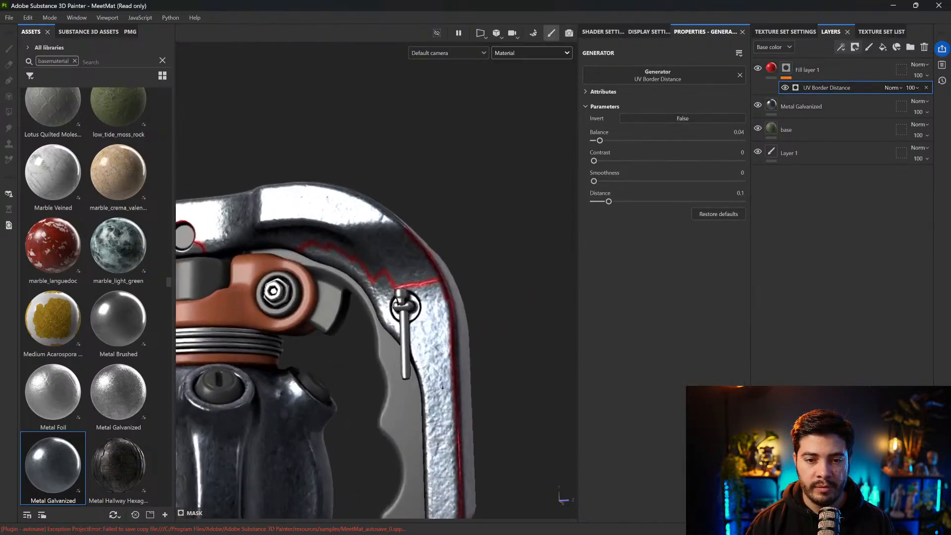
pyautogui.keyDown('alt'); pyautogui.moveTo(453, 261); pyautogui.dragTo(469, 232, button='middle'); pyautogui.keyUp('alt')
pyautogui.keyDown('shift'); pyautogui.moveTo(488, 187); pyautogui.dragTo(431, 193, button='right'); pyautogui.keyUp('shift')
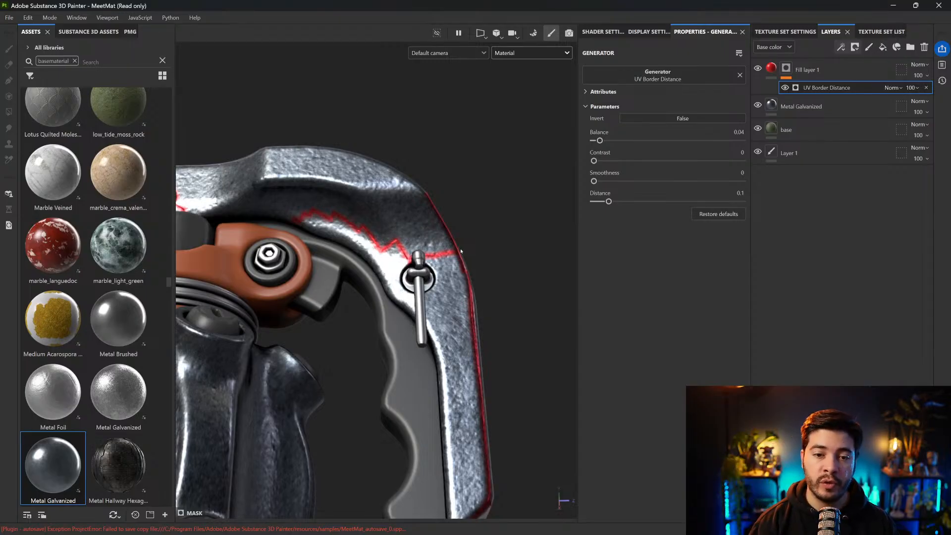
# Try UV Random Color as the mask generator of Fill layer 1 and view it across the grenade
pyautogui.click(717, 83)
pyautogui.click(770, 192)
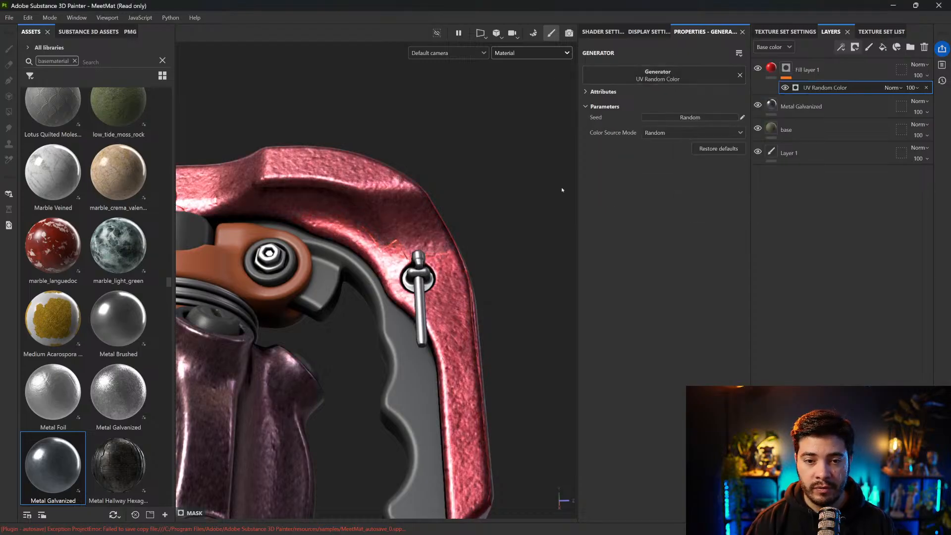
pyautogui.keyDown('alt'); pyautogui.moveTo(470, 200); pyautogui.dragTo(507, 191); pyautogui.keyUp('alt')
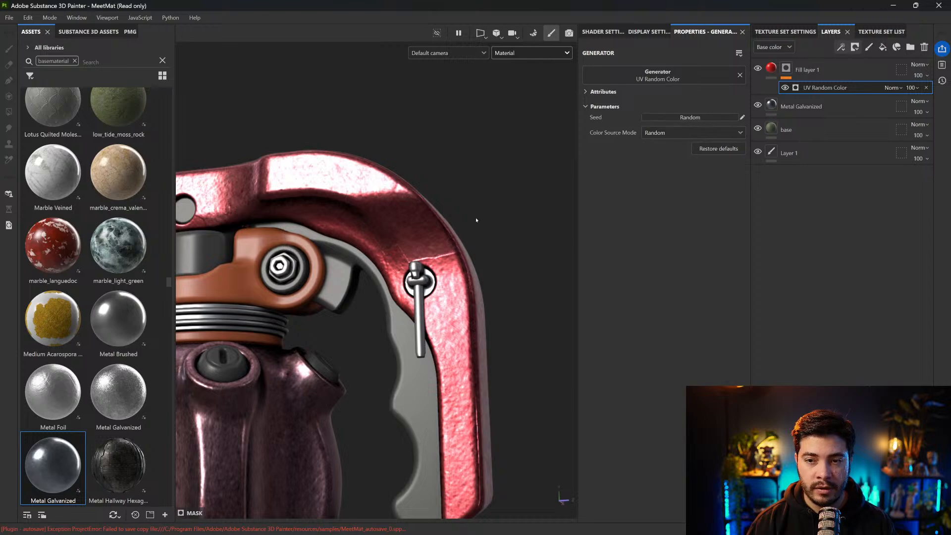
pyautogui.keyDown('alt'); pyautogui.moveTo(476, 219); pyautogui.dragTo(482, 211); pyautogui.keyUp('alt')
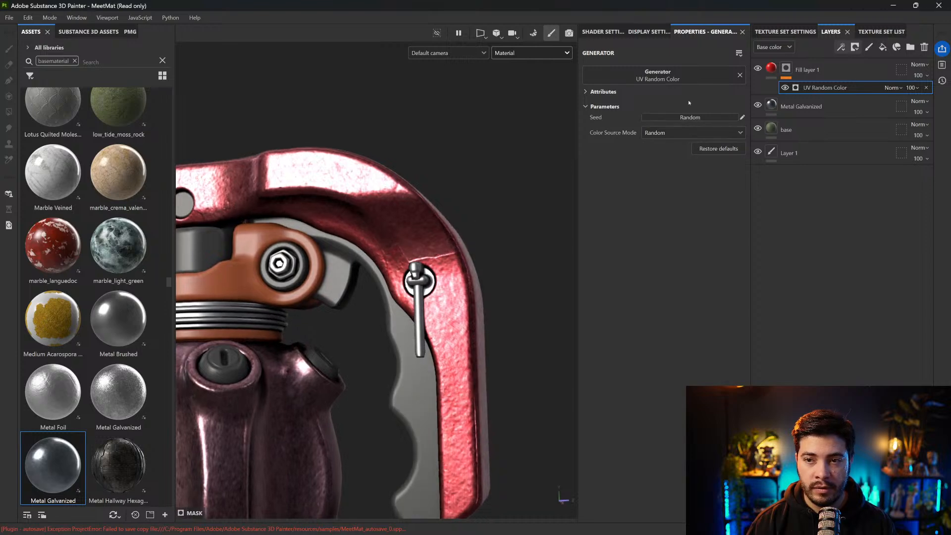
pyautogui.click(714, 80)
pyautogui.click(756, 195)
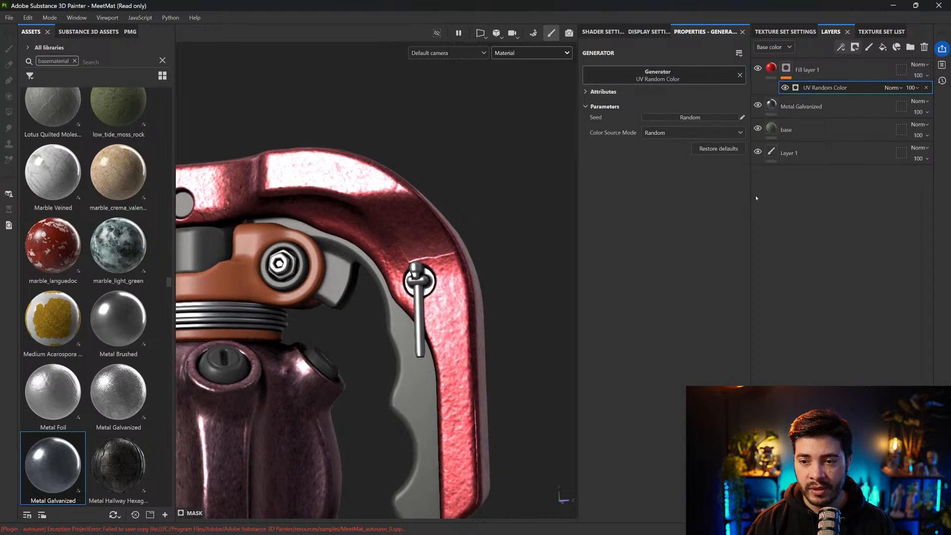
pyautogui.scroll(-2, 383, 318)
pyautogui.keyDown('alt'); pyautogui.moveTo(383, 318); pyautogui.dragTo(431, 263, button='middle'); pyautogui.keyUp('alt')
pyautogui.keyDown('alt'); pyautogui.moveTo(431, 263); pyautogui.dragTo(456, 274); pyautogui.keyUp('alt')
pyautogui.scroll(-1, 431, 289)
pyautogui.scroll(-2, 431, 289)
# Replace the mask generator of Fill layer 1 with UV Checker and check the pattern on the model
pyautogui.click(668, 81)
pyautogui.click(739, 203)
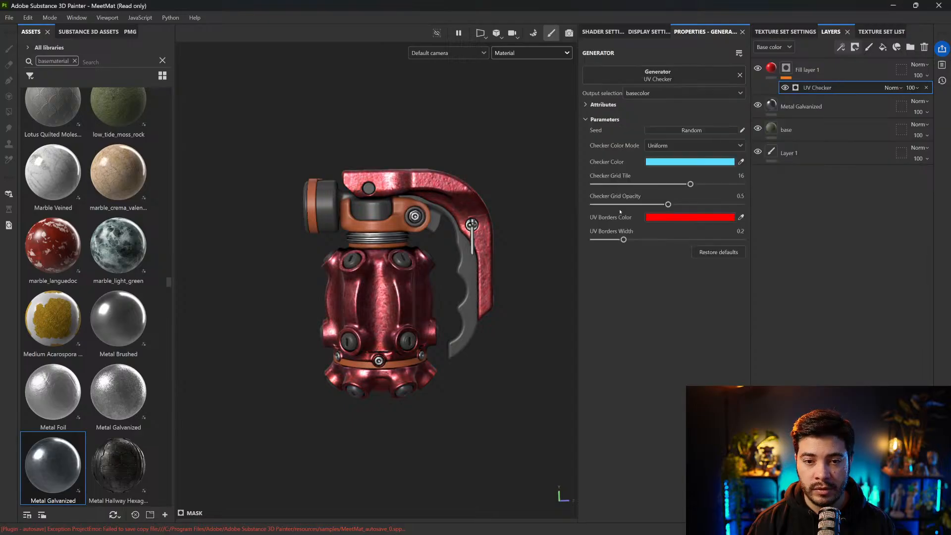
pyautogui.scroll(2, 526, 229)
pyautogui.scroll(4, 526, 228)
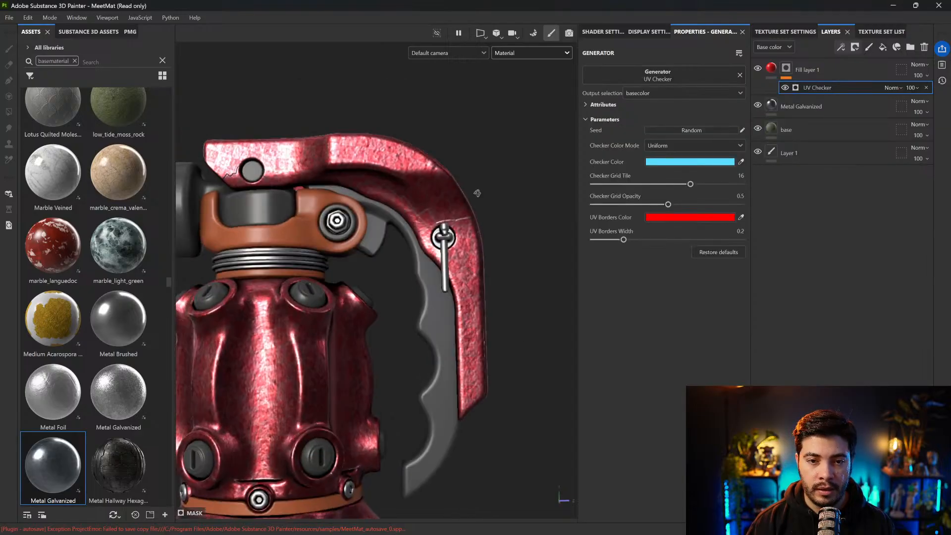
# Hide the UV Checker in the mask of Fill layer 1 and disable the mask
pyautogui.click(822, 69)
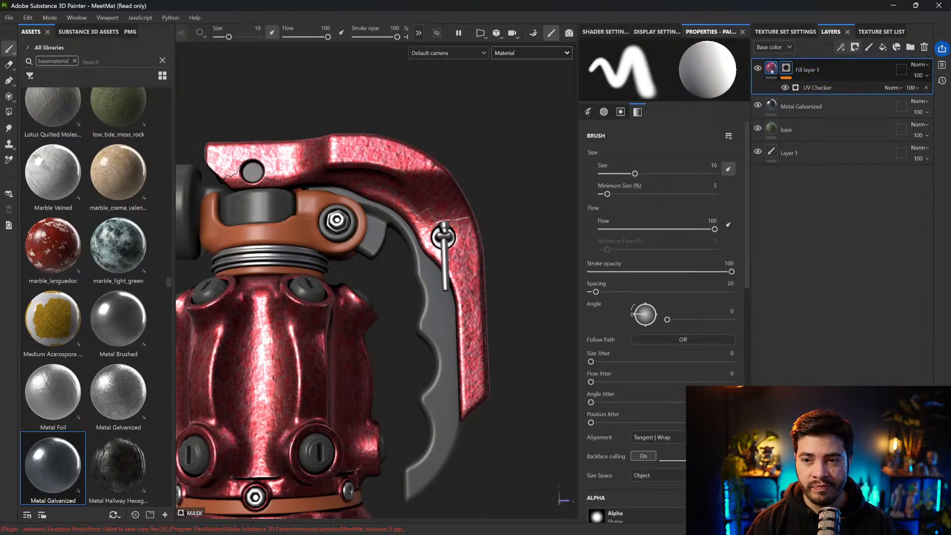
pyautogui.click(785, 88)
pyautogui.keyDown('shift'); pyautogui.click(787, 69); pyautogui.keyUp('shift')
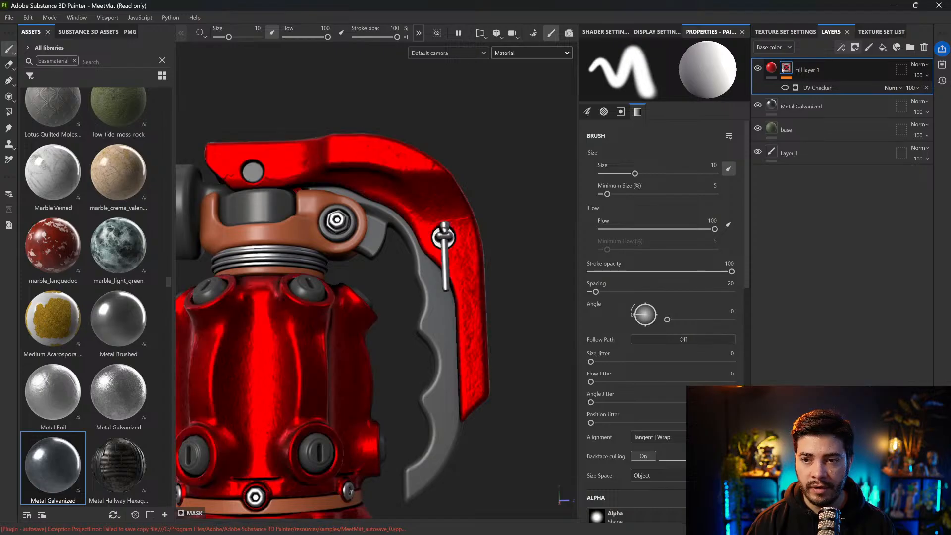
# Add a UV Checker generator to the content of Fill layer 1 and inspect the UV borders on the lever and body
pyautogui.click(773, 71)
pyautogui.click(841, 47)
pyautogui.click(862, 60)
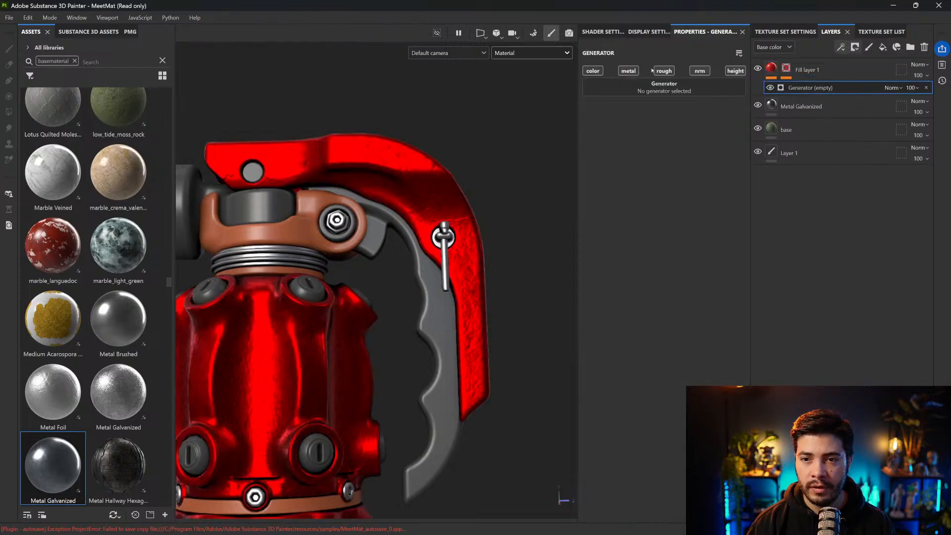
pyautogui.click(669, 84)
pyautogui.click(739, 204)
pyautogui.keyDown('alt'); pyautogui.moveTo(374, 219); pyautogui.dragTo(426, 169, button='middle'); pyautogui.keyUp('alt')
pyautogui.keyDown('alt'); pyautogui.moveTo(426, 169); pyautogui.dragTo(437, 191); pyautogui.keyUp('alt')
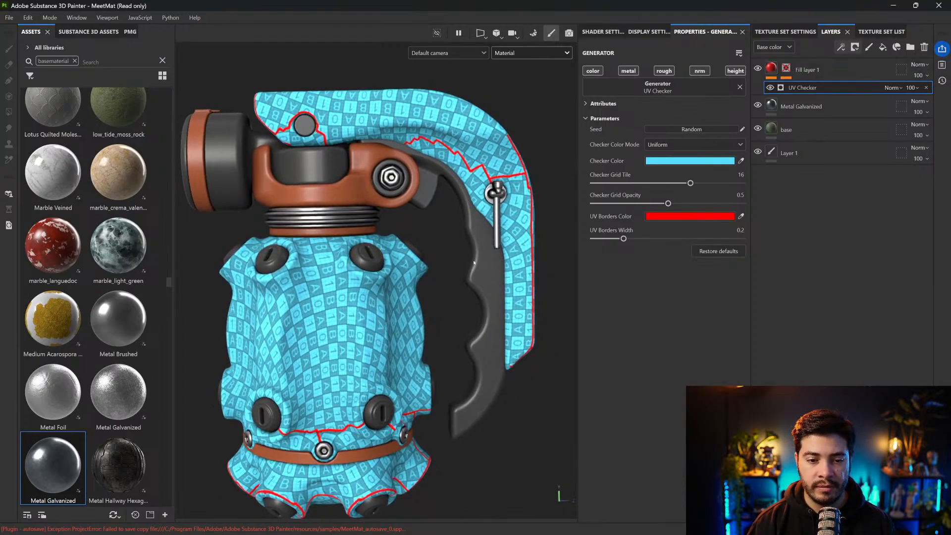
pyautogui.keyDown('alt'); pyautogui.moveTo(450, 271); pyautogui.dragTo(458, 250); pyautogui.keyUp('alt')
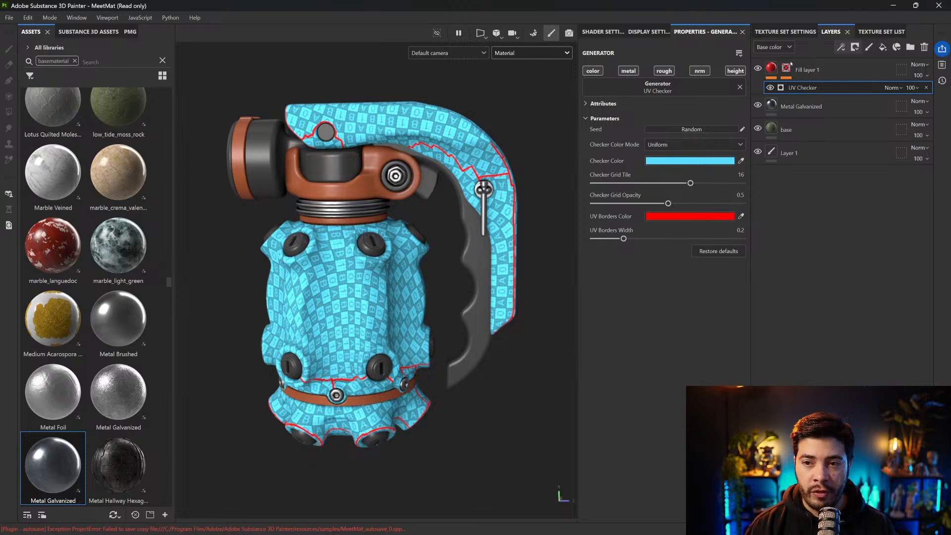
# Hide Fill layer 1, set the Metal Galvanized layer to Tri-planar projection, and inspect the seam area on the lever
pyautogui.click(758, 67)
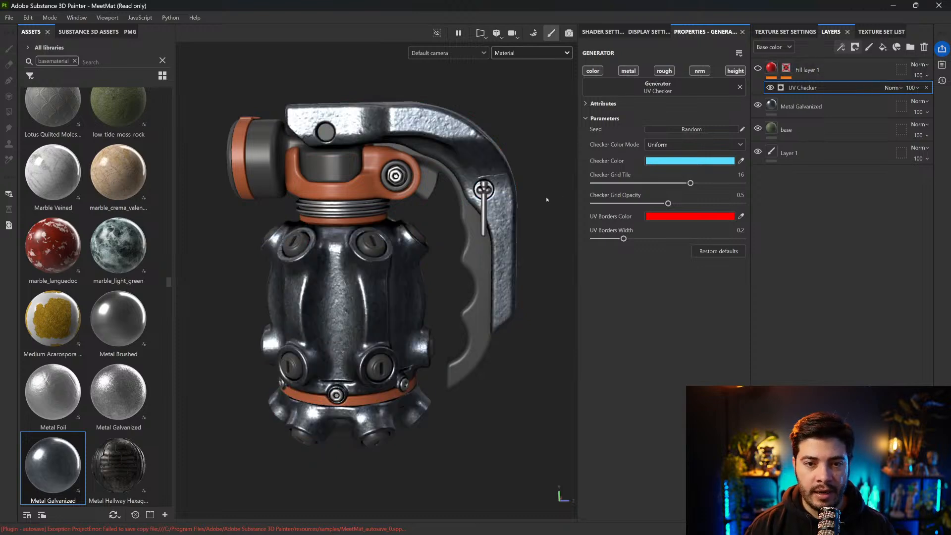
pyautogui.keyDown('alt'); pyautogui.moveTo(506, 178); pyautogui.dragTo(455, 129); pyautogui.keyUp('alt')
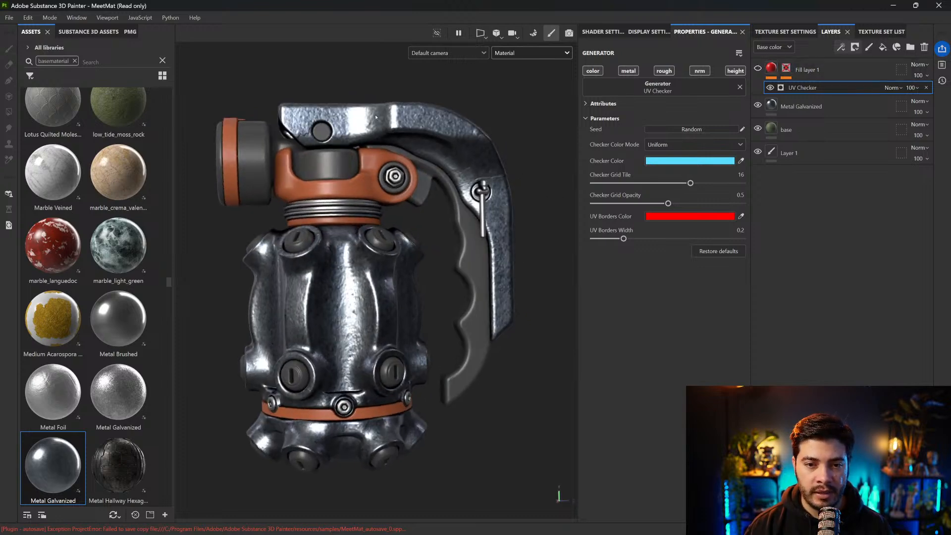
pyautogui.click(809, 109)
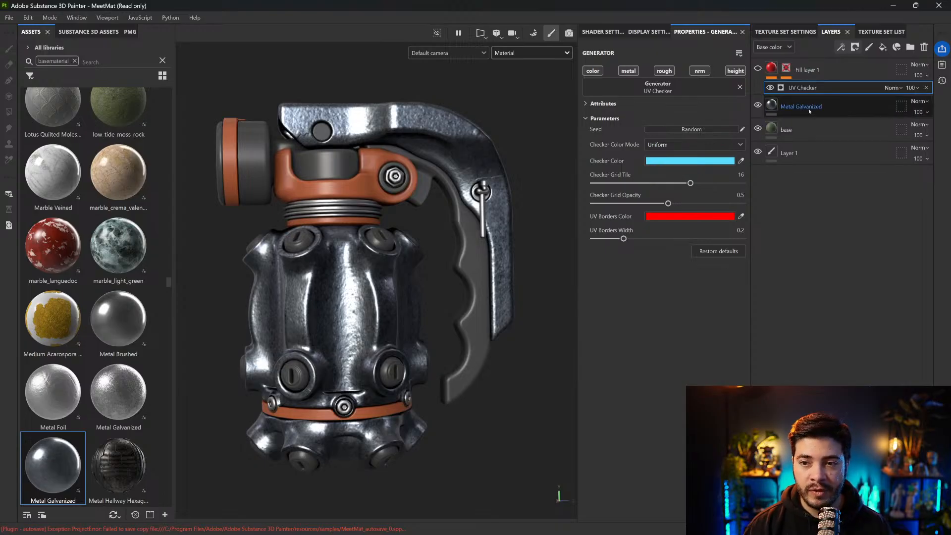
pyautogui.click(644, 86)
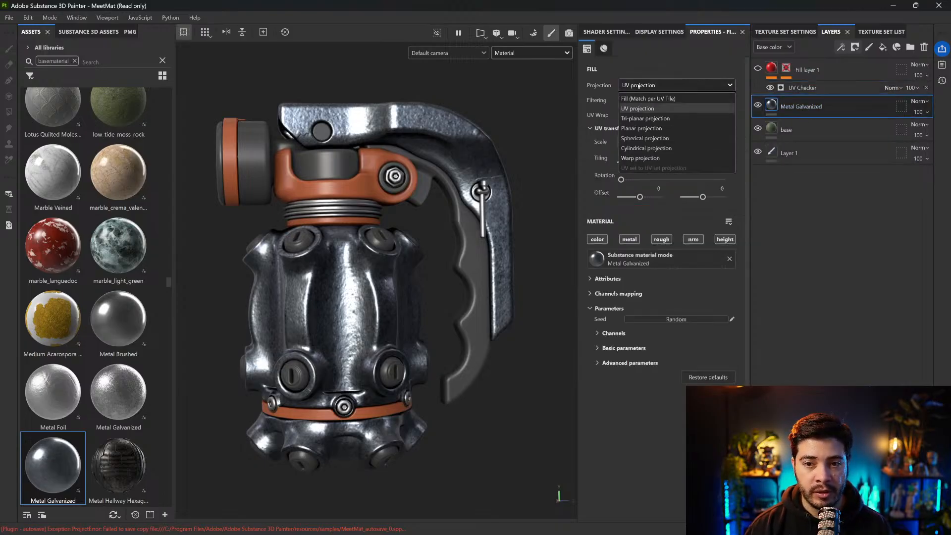
pyautogui.click(644, 118)
pyautogui.keyDown('alt'); pyautogui.moveTo(500, 258); pyautogui.dragTo(466, 263); pyautogui.keyUp('alt')
pyautogui.keyDown('alt'); pyautogui.moveTo(466, 262); pyautogui.dragTo(395, 159, button='right'); pyautogui.keyUp('alt')
pyautogui.keyDown('alt'); pyautogui.moveTo(395, 159); pyautogui.dragTo(426, 198); pyautogui.keyUp('alt')
pyautogui.keyDown('alt'); pyautogui.moveTo(426, 199); pyautogui.dragTo(445, 291, button='right'); pyautogui.keyUp('alt')
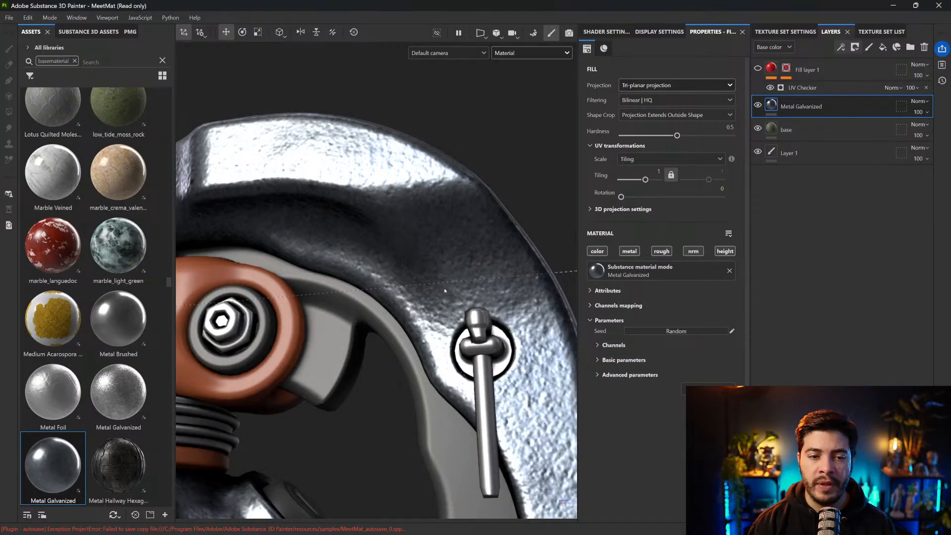
# Search the base material assets for wood and look through the available materials
pyautogui.scroll(-3, 445, 290)
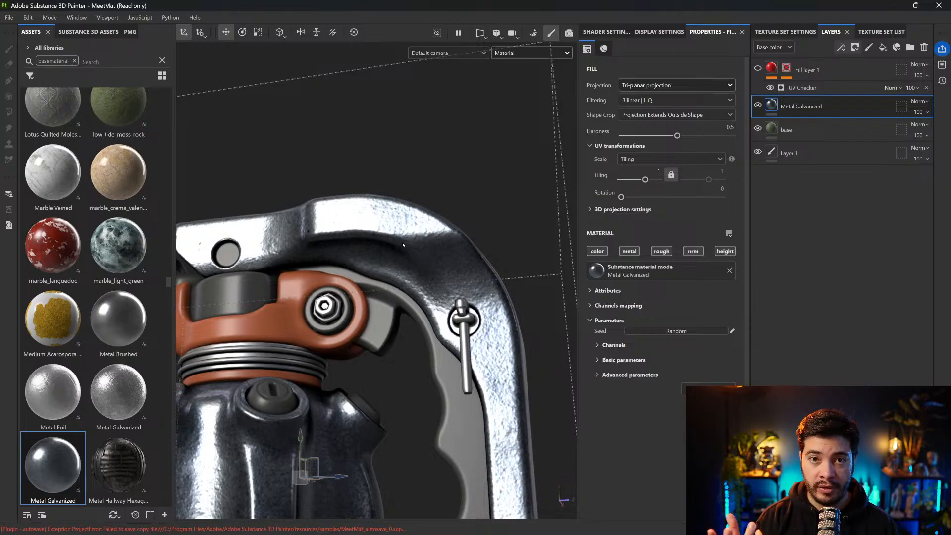
pyautogui.keyDown('alt'); pyautogui.moveTo(411, 242); pyautogui.dragTo(314, 207); pyautogui.keyUp('alt')
pyautogui.keyDown('alt'); pyautogui.moveTo(314, 207); pyautogui.dragTo(327, 206, button='middle'); pyautogui.keyUp('alt')
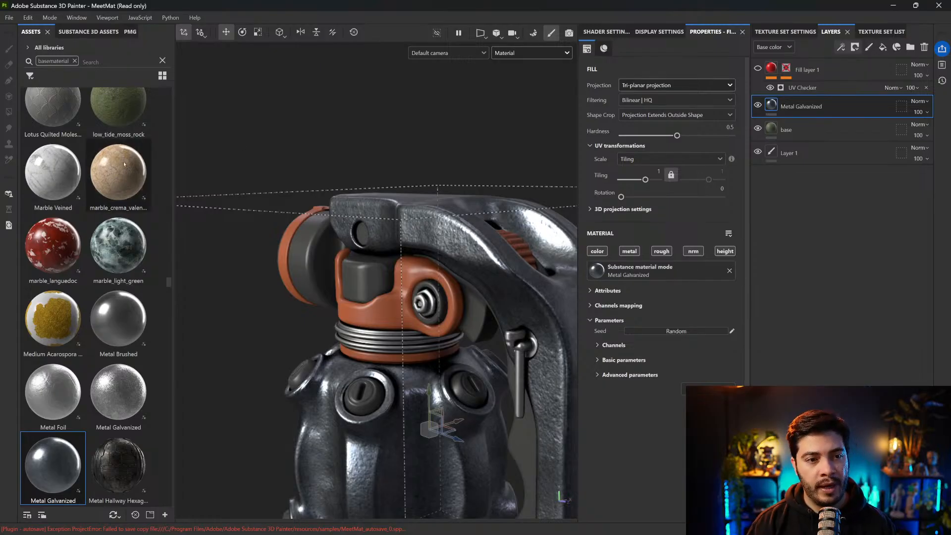
pyautogui.scroll(5, 124, 164)
pyautogui.scroll(3, 124, 164)
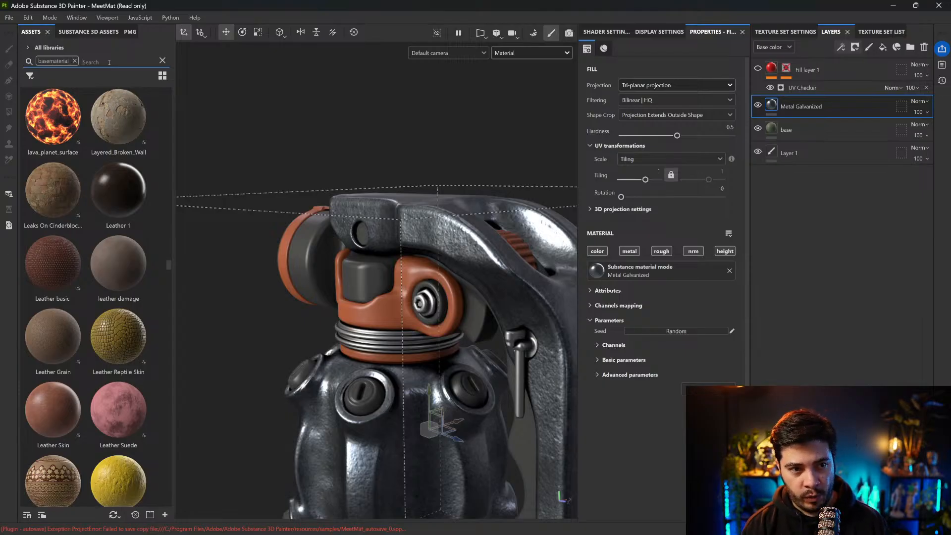
pyautogui.write('wood')
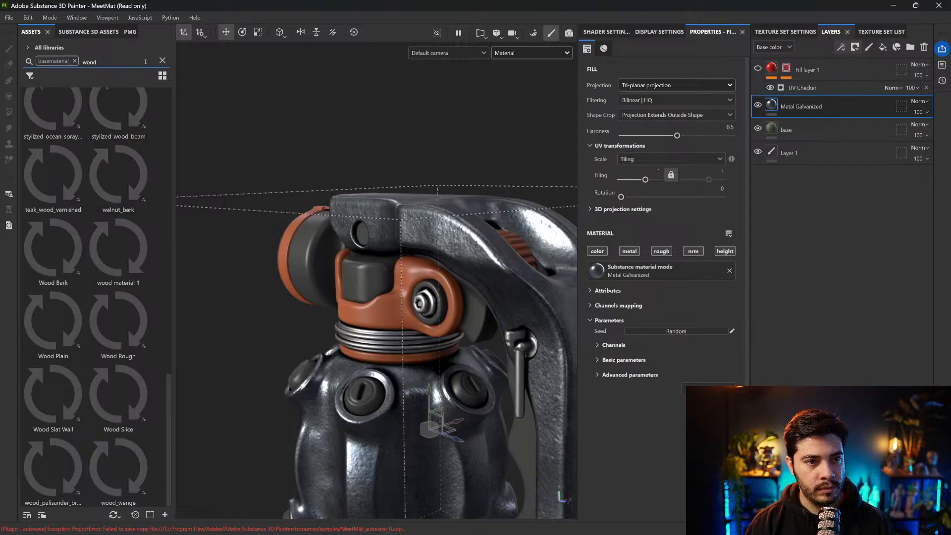
pyautogui.scroll(10, 155, 230)
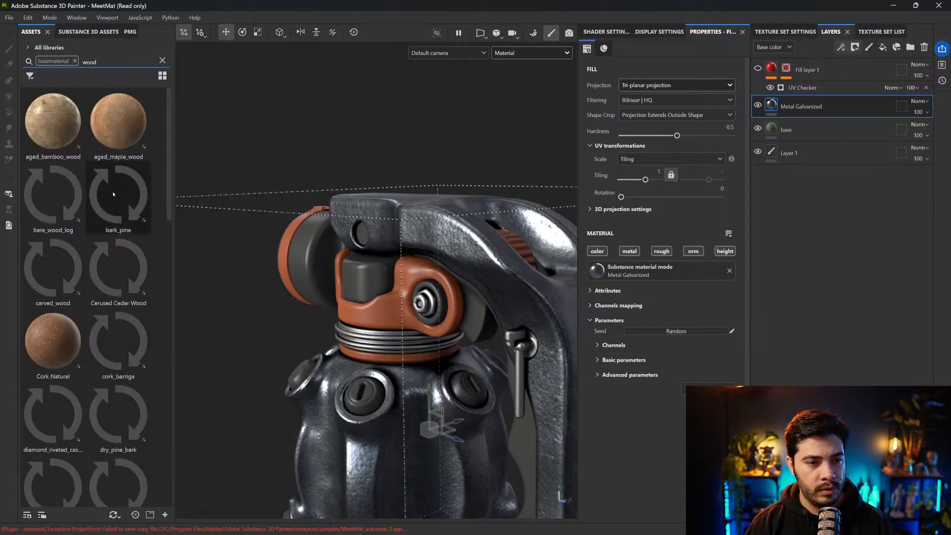
pyautogui.scroll(-10, 60, 171)
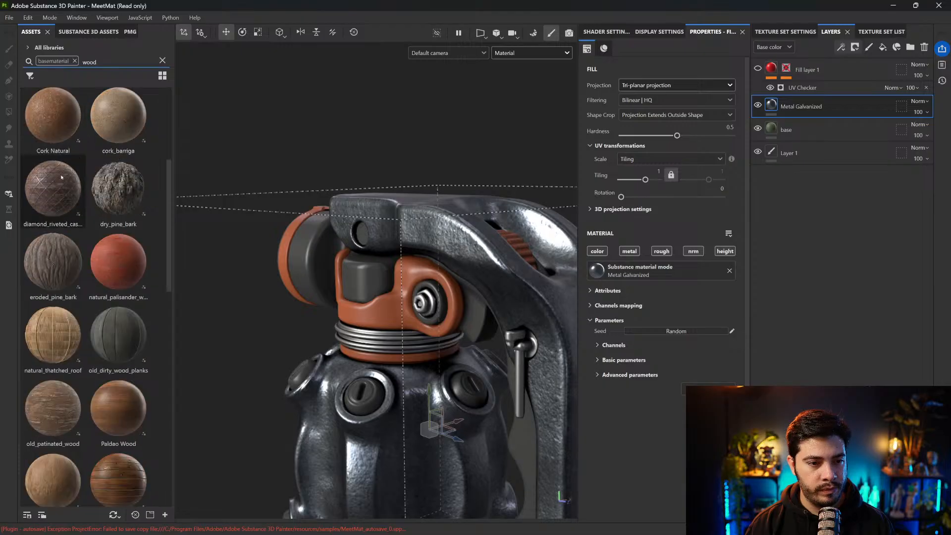
# Apply the old_dirty_wood_planks material as a new top layer, set its tiling to -5.23, and inspect the seams on the lever
pyautogui.moveTo(119, 118); pyautogui.dragTo(384, 184)
pyautogui.moveTo(641, 164); pyautogui.dragTo(630, 163)
pyautogui.keyDown('alt'); pyautogui.moveTo(438, 182); pyautogui.dragTo(391, 157, button='middle'); pyautogui.keyUp('alt')
pyautogui.keyDown('alt'); pyautogui.moveTo(391, 157); pyautogui.dragTo(497, 200); pyautogui.keyUp('alt')
pyautogui.keyDown('alt'); pyautogui.moveTo(497, 200); pyautogui.dragTo(438, 215, button='middle'); pyautogui.keyUp('alt')
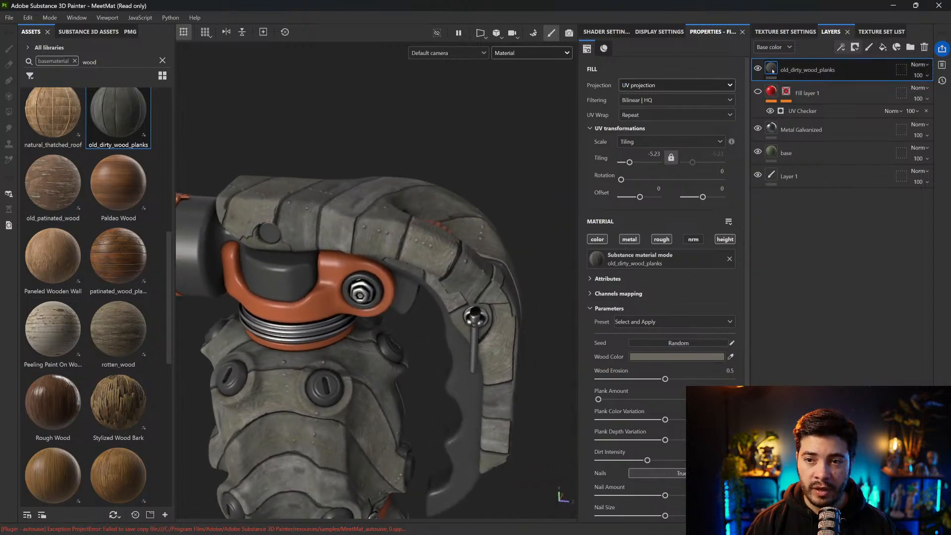
# Set the old_dirty_wood_planks layer to Tri-planar projection and inspect the planks on the lever and body from several angles
pyautogui.click(646, 85)
pyautogui.click(641, 119)
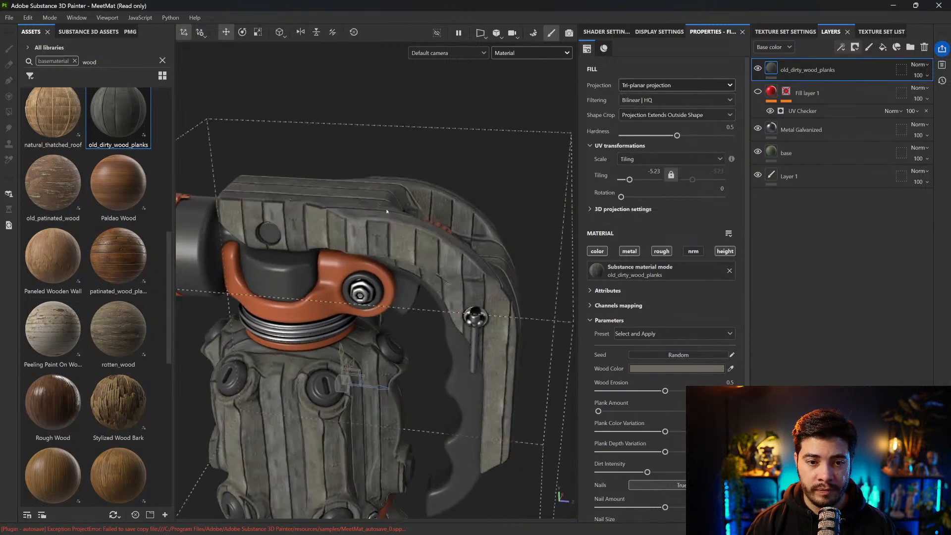
pyautogui.moveTo(396, 198)
pyautogui.keyDown('alt'); pyautogui.mouseDown()
pyautogui.moveTo(394, 213)
pyautogui.moveTo(389, 189)
pyautogui.moveTo(405, 188)
pyautogui.mouseUp(); pyautogui.keyUp('alt')
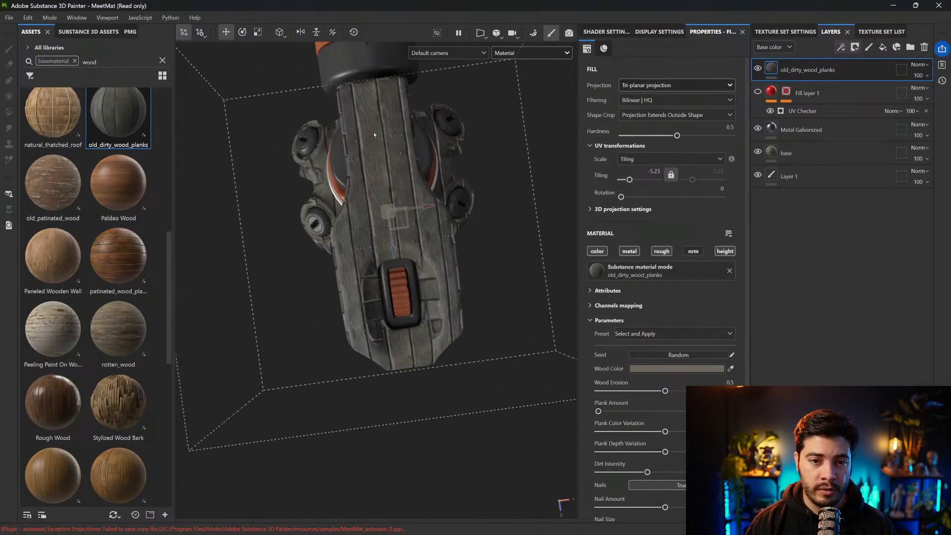
pyautogui.keyDown('alt'); pyautogui.moveTo(365, 124); pyautogui.dragTo(352, 309); pyautogui.keyUp('alt')
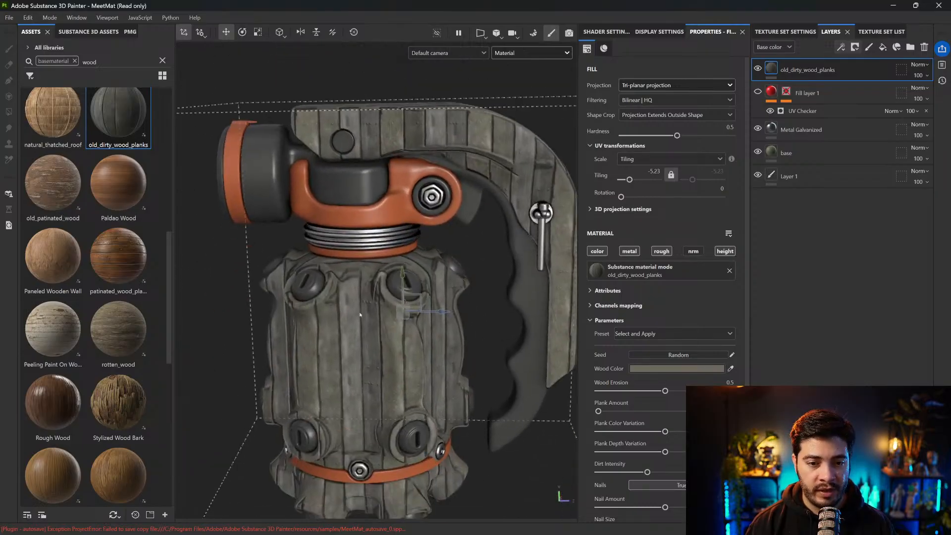
pyautogui.keyDown('alt'); pyautogui.moveTo(404, 142); pyautogui.dragTo(377, 140); pyautogui.keyUp('alt')
pyautogui.scroll(2, 297, 137)
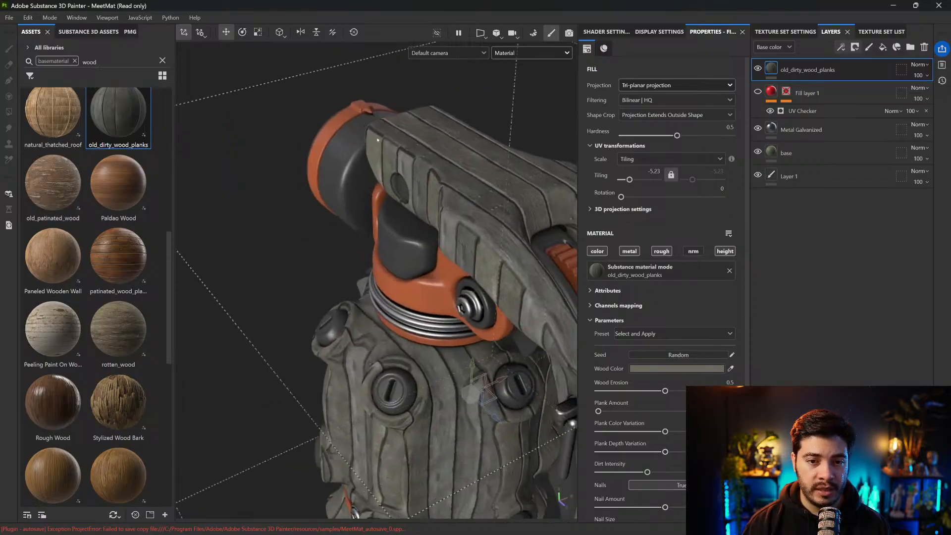
pyautogui.keyDown('alt'); pyautogui.moveTo(476, 224); pyautogui.dragTo(404, 139); pyautogui.keyUp('alt')
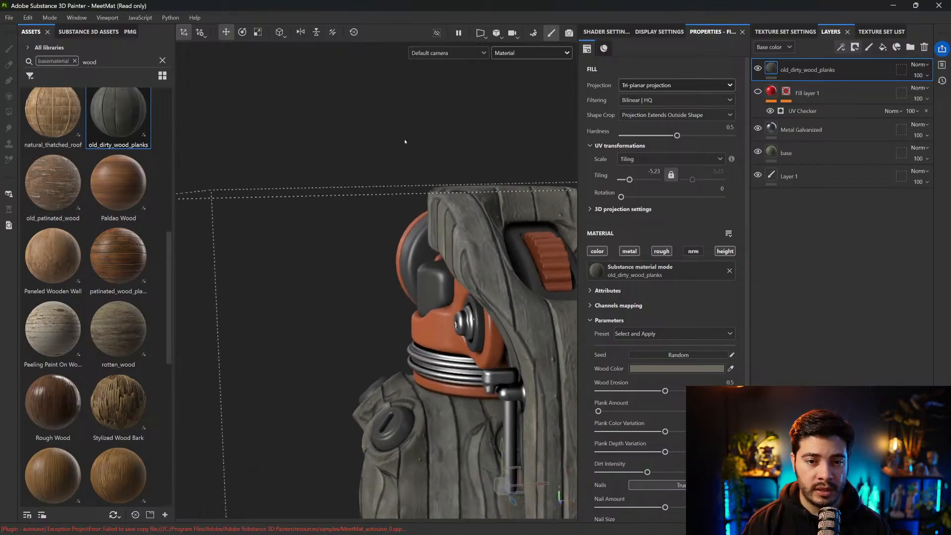
pyautogui.keyDown('alt'); pyautogui.moveTo(430, 185); pyautogui.dragTo(444, 227); pyautogui.keyUp('alt')
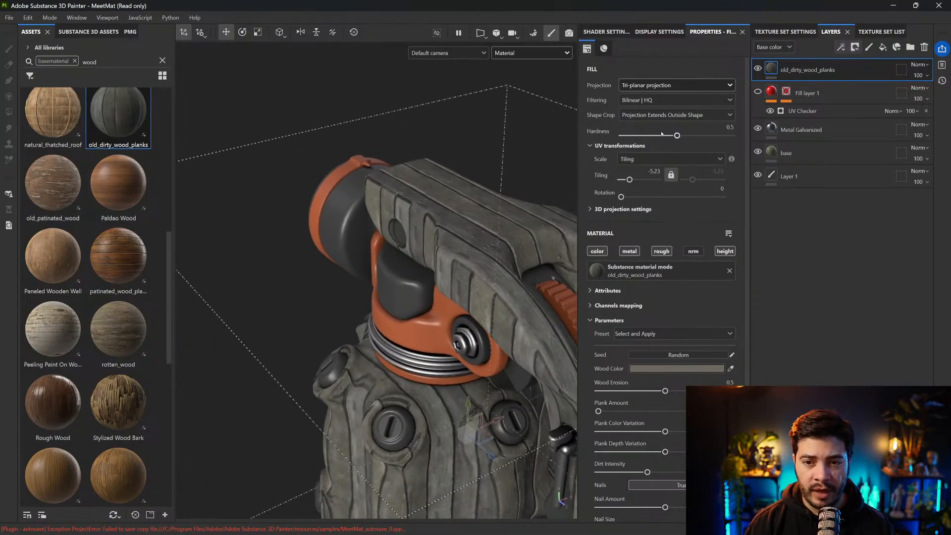
# Set the wood planks projection hardness to 1 and inspect how the projections meet on the lever and body
pyautogui.moveTo(675, 136); pyautogui.dragTo(732, 136)
pyautogui.keyDown('alt'); pyautogui.moveTo(476, 218); pyautogui.dragTo(390, 192); pyautogui.keyUp('alt')
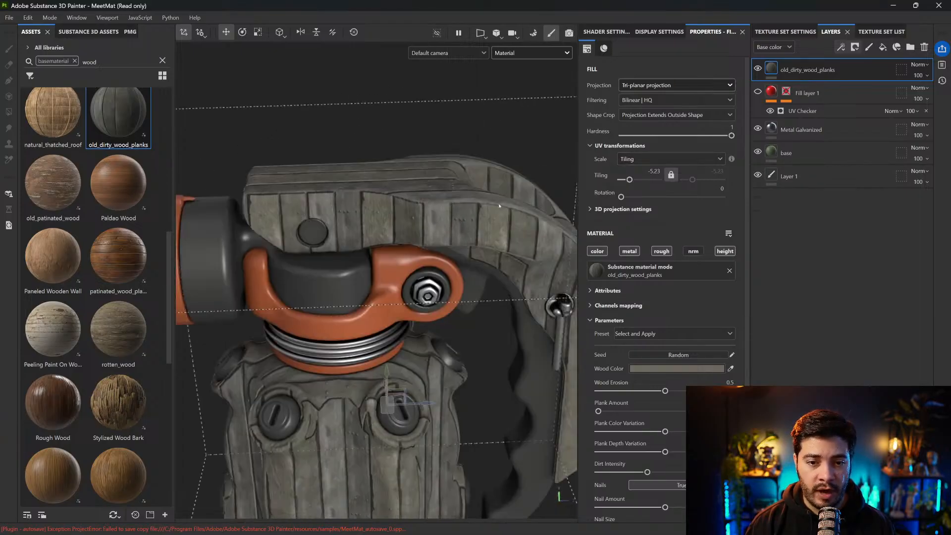
pyautogui.keyDown('alt'); pyautogui.moveTo(342, 218); pyautogui.dragTo(436, 69, button='middle'); pyautogui.keyUp('alt')
pyautogui.keyDown('alt'); pyautogui.moveTo(387, 198); pyautogui.dragTo(416, 198, button='right'); pyautogui.keyUp('alt')
pyautogui.keyDown('alt'); pyautogui.moveTo(403, 202); pyautogui.dragTo(507, 183); pyautogui.keyUp('alt')
pyautogui.keyDown('alt'); pyautogui.moveTo(407, 177); pyautogui.dragTo(421, 199, button='middle'); pyautogui.keyUp('alt')
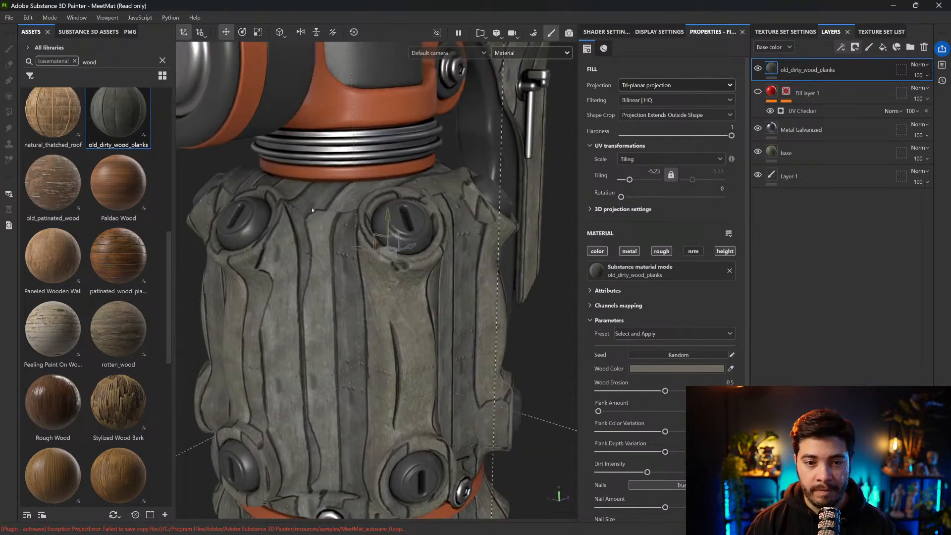
# Set the wood planks projection hardness to 0 and inspect the blending across the body and lever
pyautogui.moveTo(732, 135); pyautogui.dragTo(597, 134)
pyautogui.keyDown('alt'); pyautogui.moveTo(373, 263); pyautogui.dragTo(404, 223); pyautogui.keyUp('alt')
pyautogui.scroll(4, 396, 197)
pyautogui.scroll(3, 430, 146)
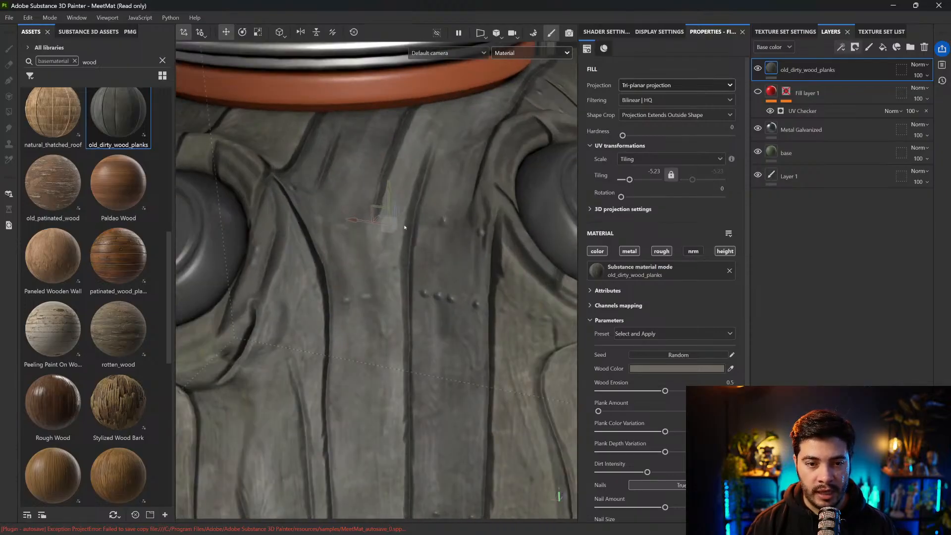
pyautogui.scroll(-8, 406, 229)
pyautogui.keyDown('alt'); pyautogui.moveTo(425, 253); pyautogui.dragTo(290, 218); pyautogui.keyUp('alt')
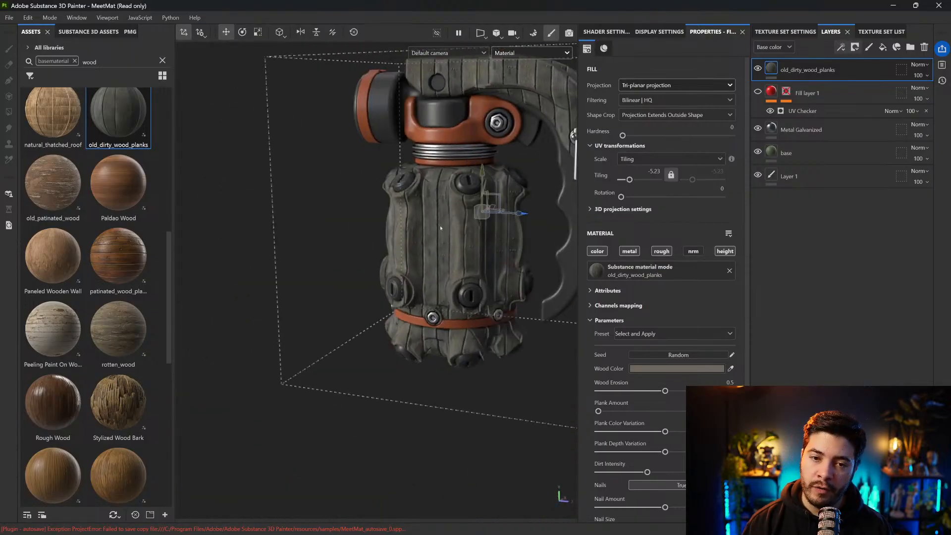
pyautogui.keyDown('alt'); pyautogui.moveTo(430, 228); pyautogui.dragTo(388, 269, button='middle'); pyautogui.keyUp('alt')
pyautogui.keyDown('alt'); pyautogui.moveTo(388, 269); pyautogui.dragTo(344, 264); pyautogui.keyUp('alt')
pyautogui.keyDown('alt'); pyautogui.moveTo(446, 268); pyautogui.dragTo(424, 277, button='middle'); pyautogui.keyUp('alt')
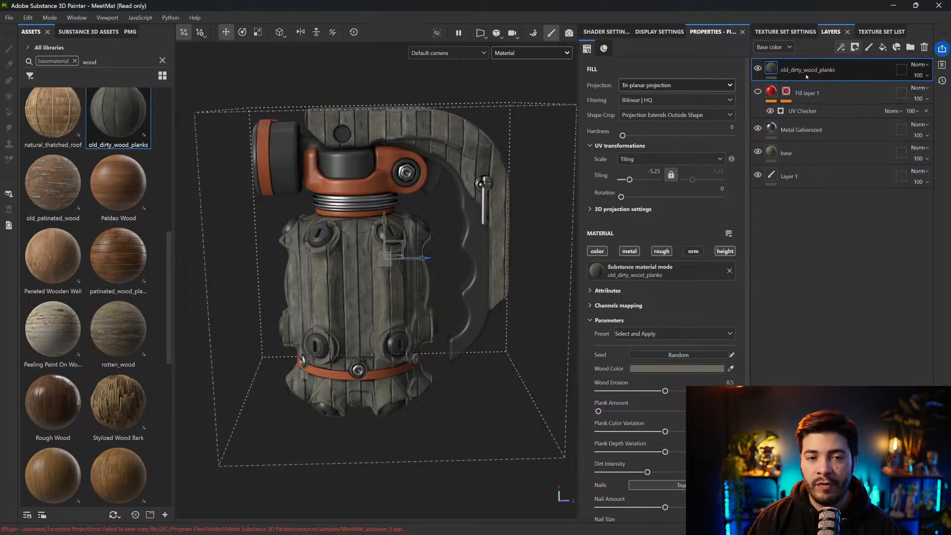
# Delete the old_dirty_wood_planks layer and look over the galvanized metal on the grenade
pyautogui.press('Delete')
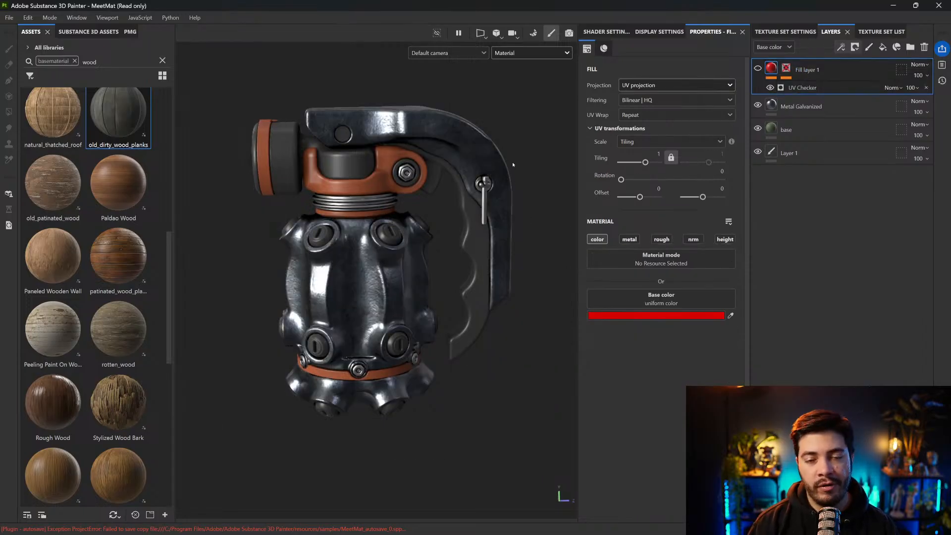
pyautogui.keyDown('alt'); pyautogui.moveTo(513, 175); pyautogui.dragTo(486, 229); pyautogui.keyUp('alt')
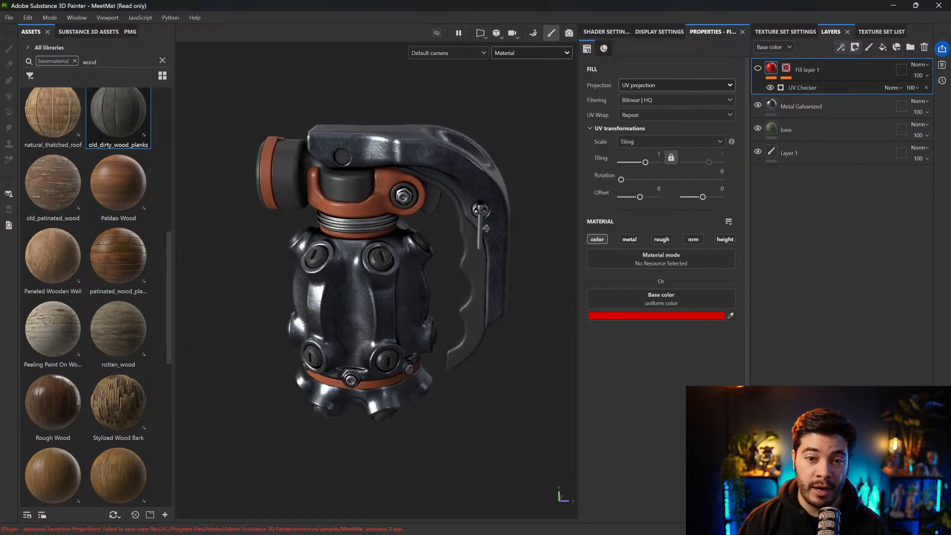
pyautogui.moveTo(452, 162)
pyautogui.keyDown('alt'); pyautogui.mouseDown()
pyautogui.moveTo(483, 169)
pyautogui.moveTo(465, 150)
pyautogui.mouseUp(); pyautogui.keyUp('alt')
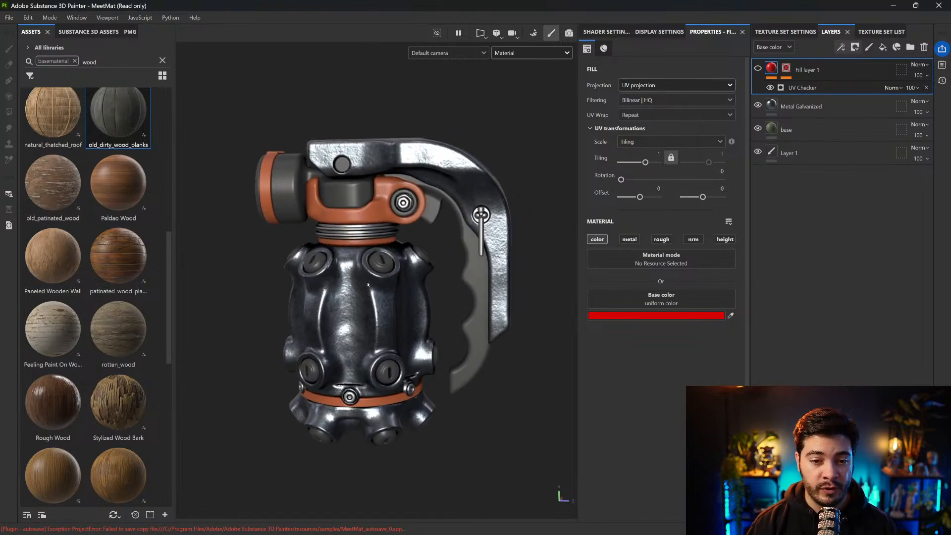
pyautogui.scroll(3, 391, 157)
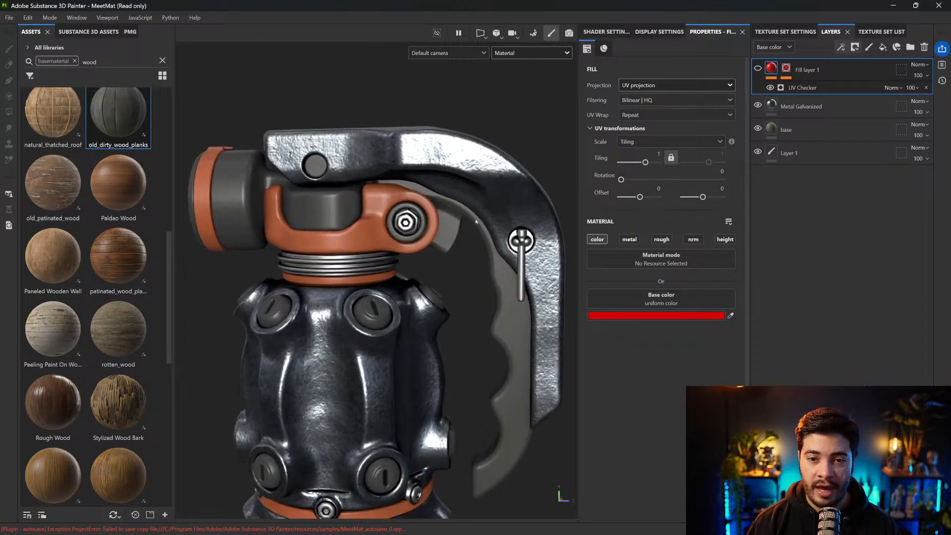
pyautogui.keyDown('alt'); pyautogui.moveTo(476, 221); pyautogui.dragTo(473, 204, button='middle'); pyautogui.keyUp('alt')
# Set the tiling of the Metal Galvanized layer to 3.84 and inspect the surface on the lever and body
pyautogui.click(657, 85)
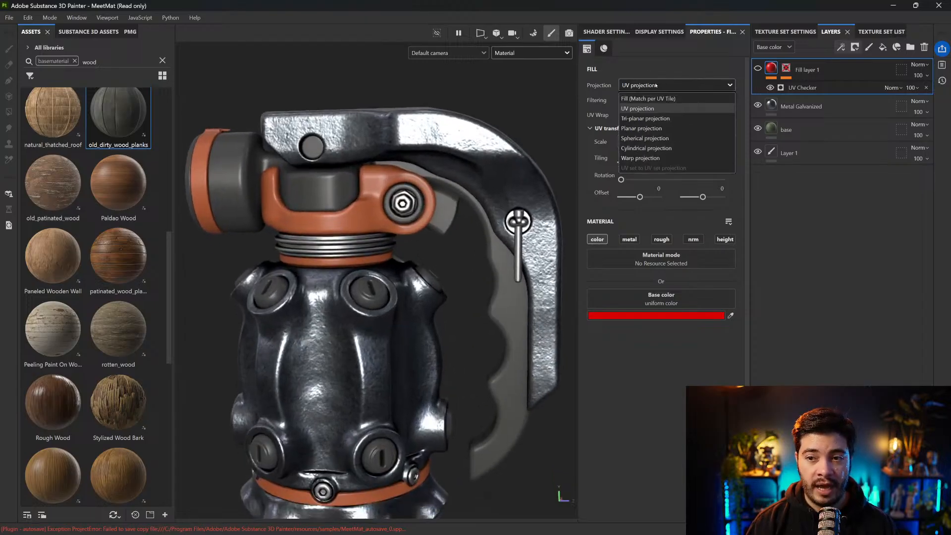
pyautogui.click(808, 105)
pyautogui.click(807, 106)
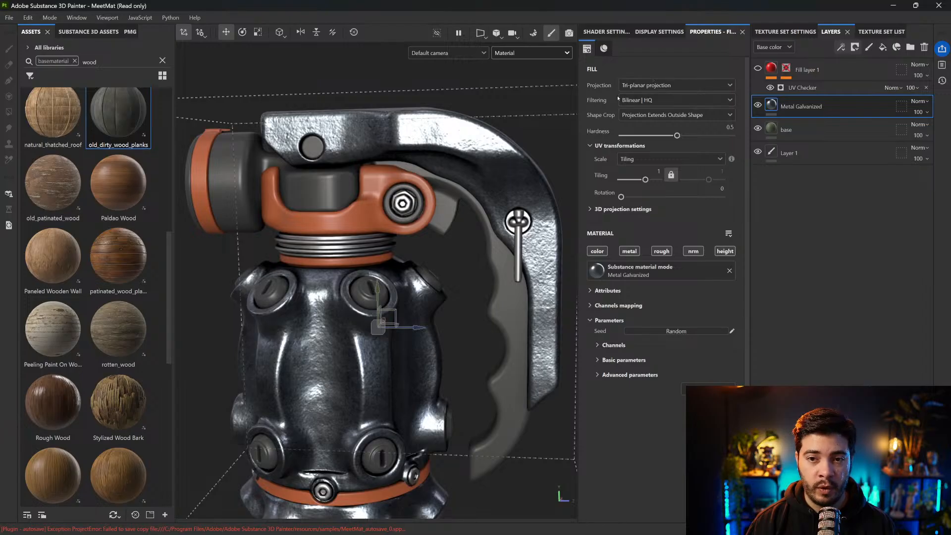
pyautogui.keyDown('alt'); pyautogui.moveTo(497, 268); pyautogui.dragTo(494, 216, button='middle'); pyautogui.keyUp('alt')
pyautogui.keyDown('alt'); pyautogui.moveTo(494, 215); pyautogui.dragTo(574, 164); pyautogui.keyUp('alt')
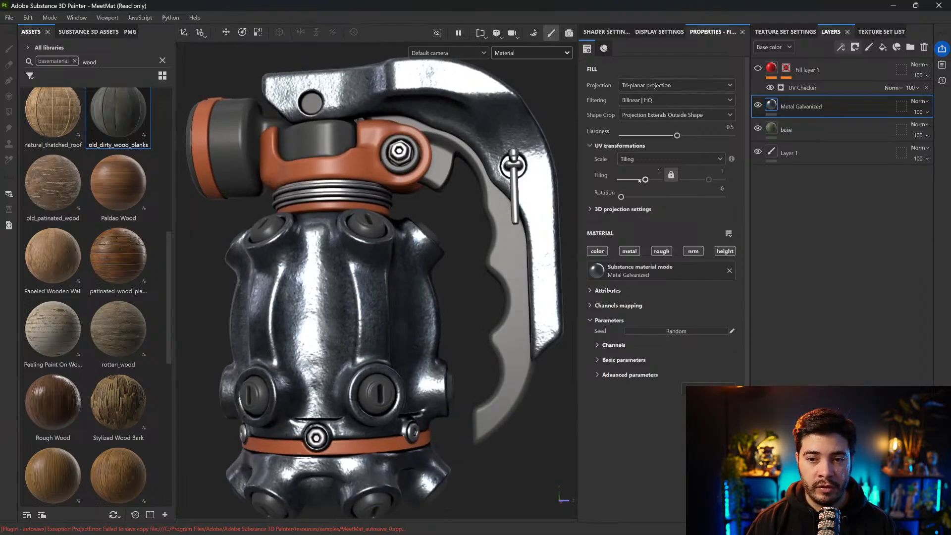
pyautogui.moveTo(645, 180); pyautogui.dragTo(648, 179)
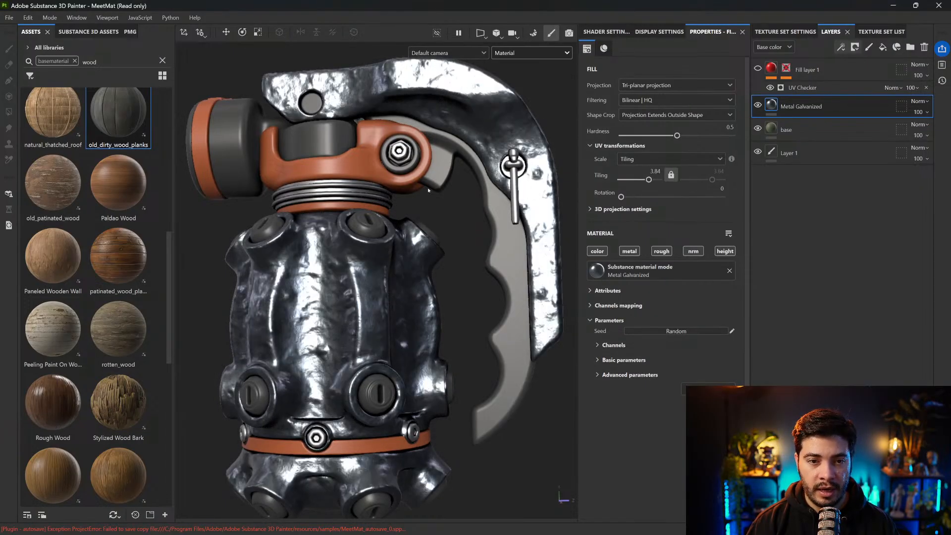
pyautogui.keyDown('alt'); pyautogui.moveTo(455, 231); pyautogui.dragTo(450, 208); pyautogui.keyUp('alt')
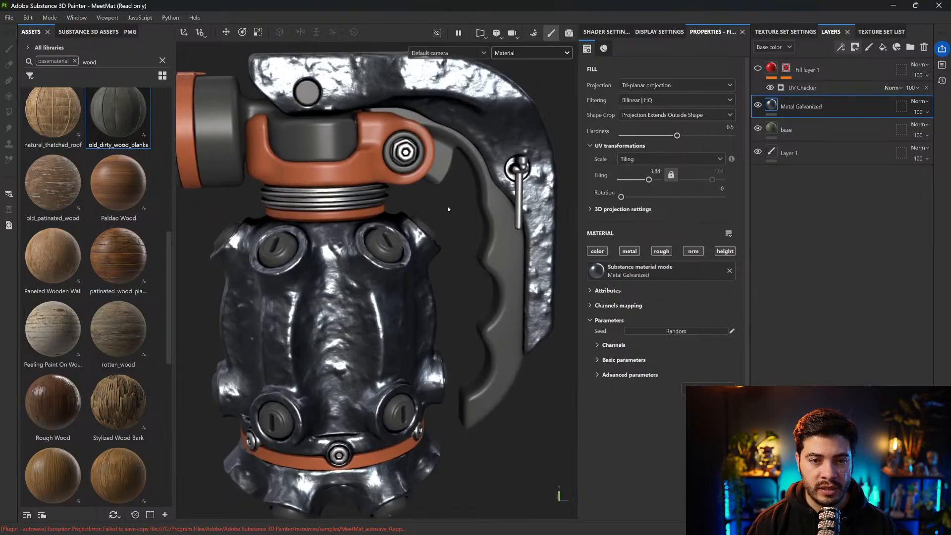
# Delete the Metal Galvanized layer
pyautogui.scroll(-2, 450, 209)
pyautogui.press('Delete')
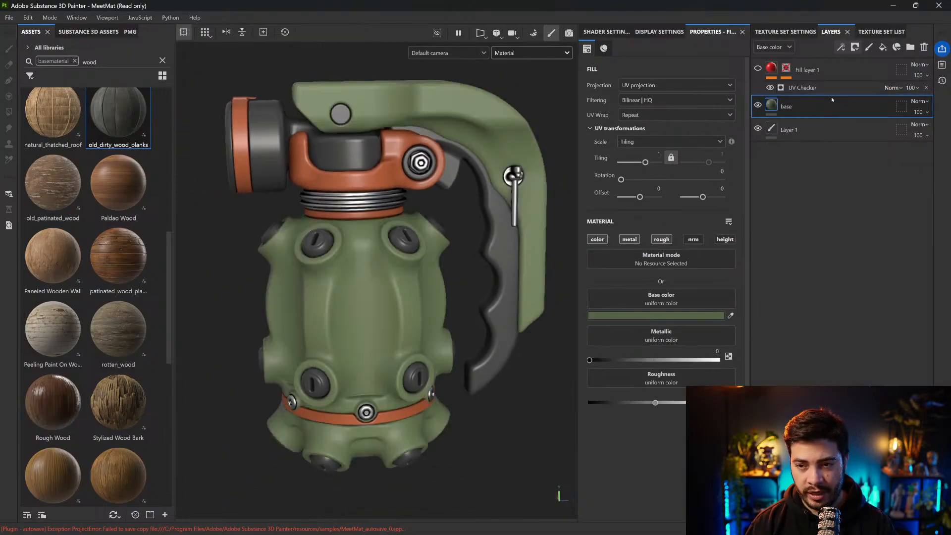
# Clear the base material filter and the wood search, limit the assets to materials, and search for metal
pyautogui.click(87, 61)
pyautogui.click(74, 60)
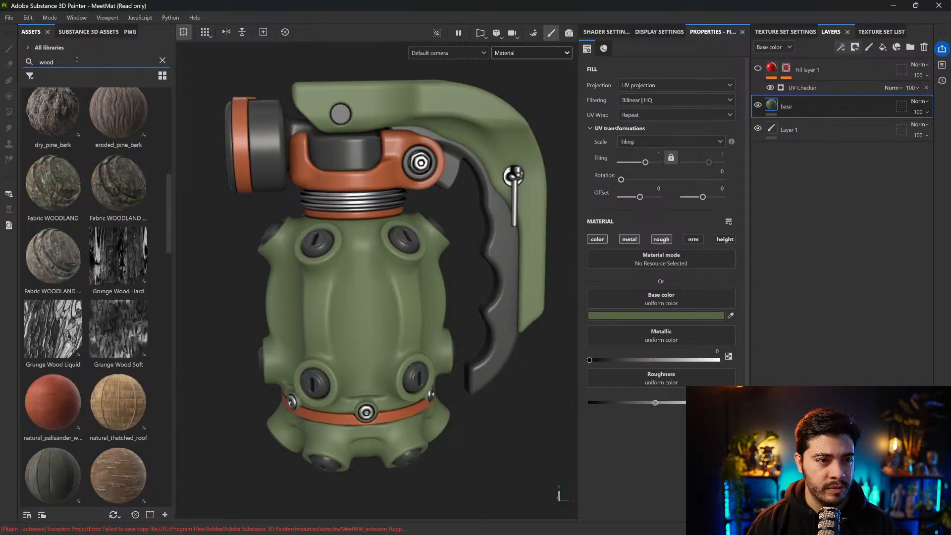
pyautogui.press('BackSpace')
pyautogui.press('BackSpace')
pyautogui.press('BackSpace')
pyautogui.press('BackSpace')
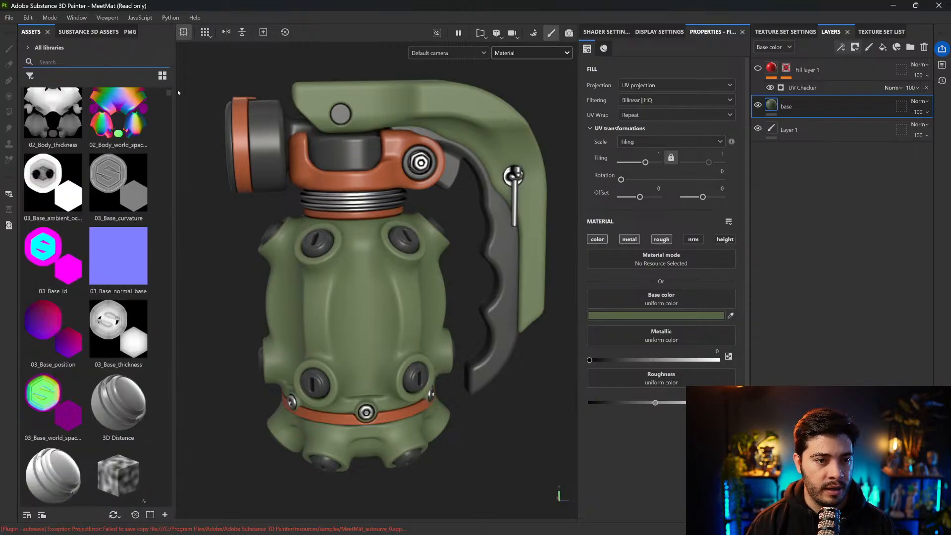
pyautogui.moveTo(175, 92); pyautogui.dragTo(183, 90)
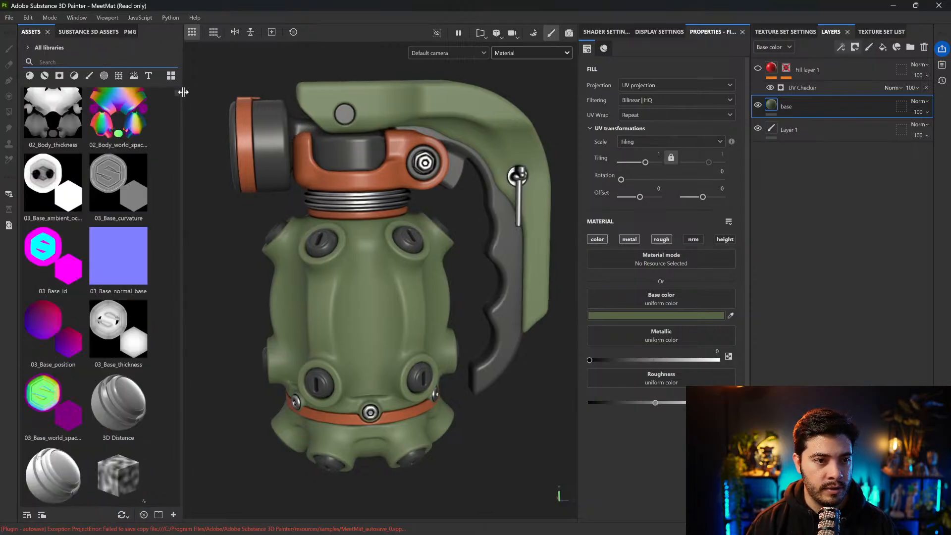
pyautogui.click(30, 75)
pyautogui.write('metal')
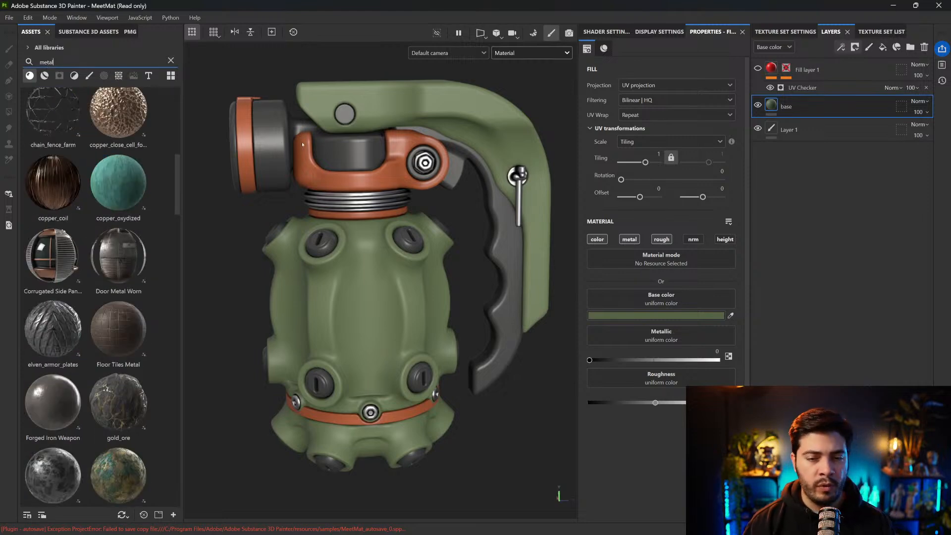
# Add a fill layer above the base layer with the color, metal and rough channels enabled, and set Metallic to 1
pyautogui.click(503, 382)
pyautogui.keyDown('alt'); pyautogui.moveTo(466, 230); pyautogui.dragTo(466, 241, button='middle'); pyautogui.keyUp('alt')
pyautogui.keyDown('alt'); pyautogui.moveTo(524, 172); pyautogui.dragTo(514, 172, button='middle'); pyautogui.keyUp('alt')
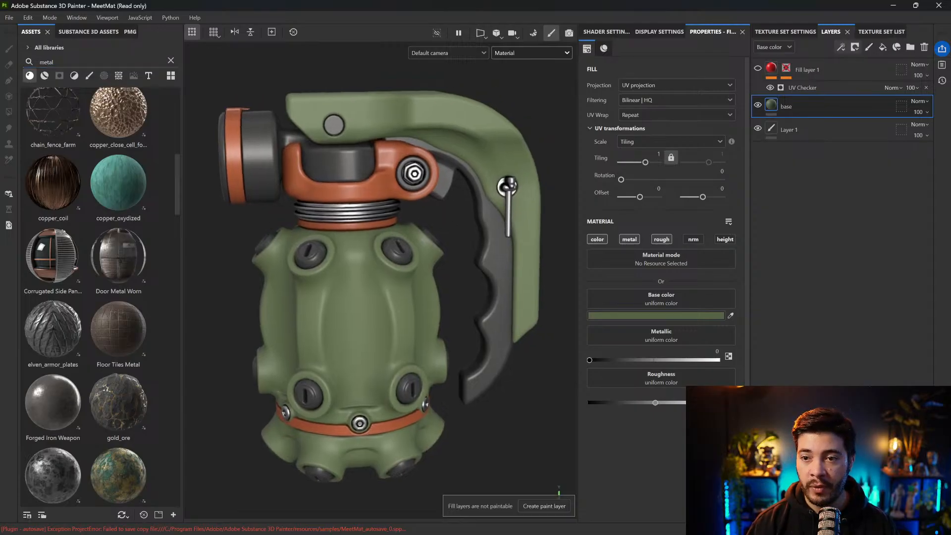
pyautogui.click(883, 47)
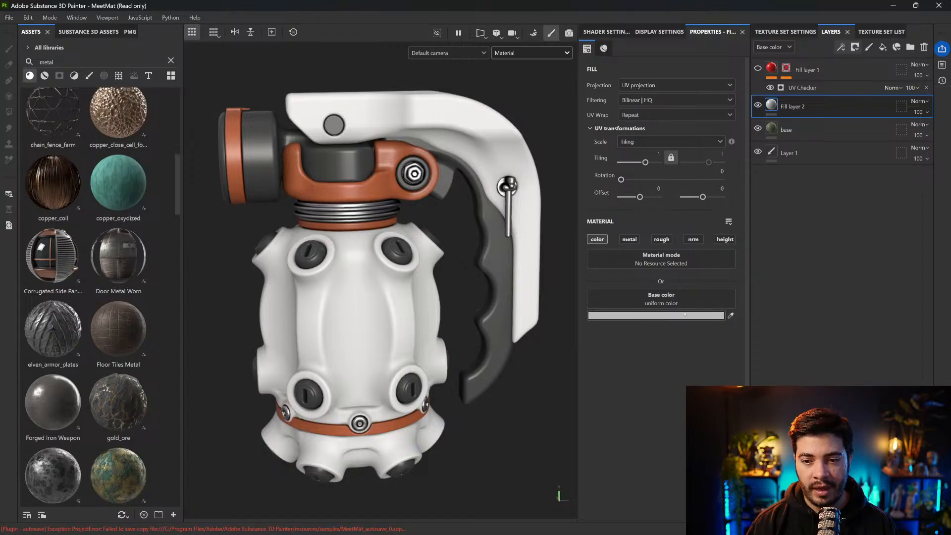
pyautogui.click(629, 239)
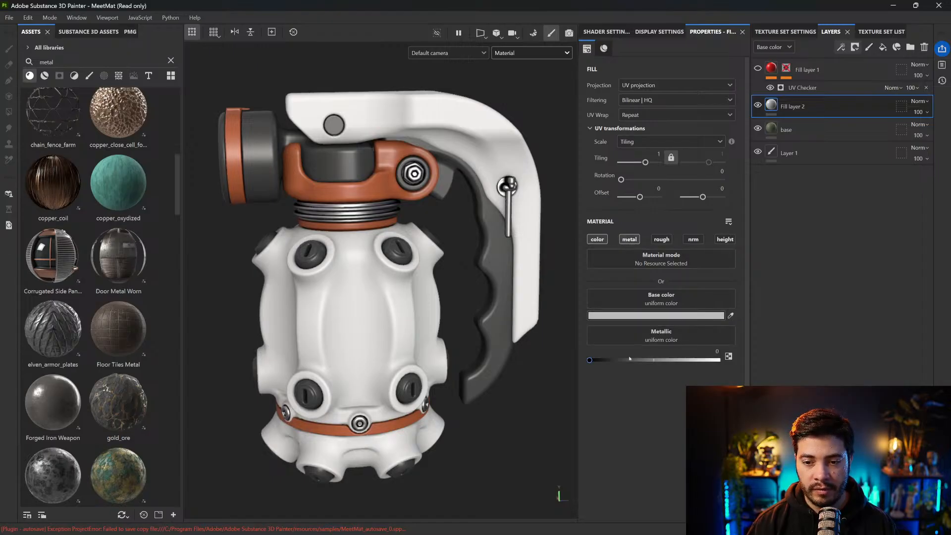
pyautogui.click(662, 239)
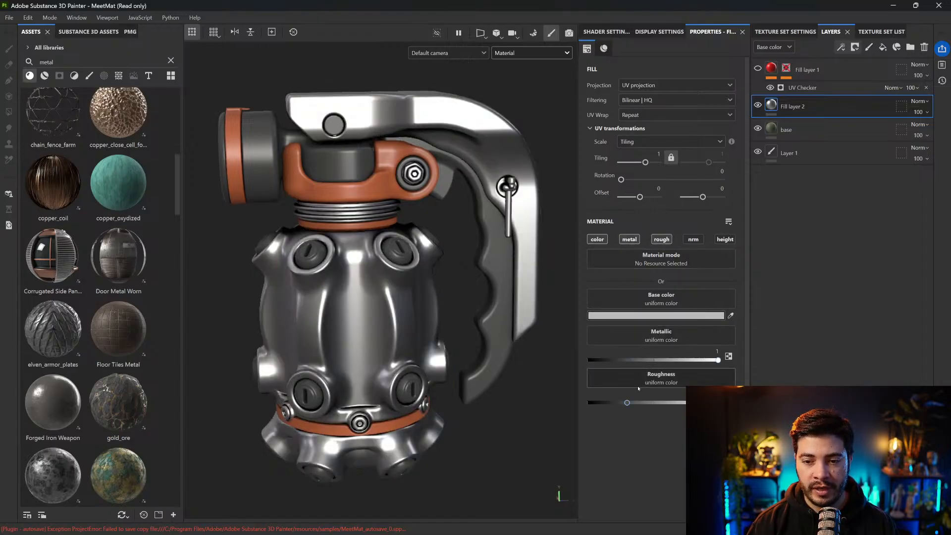
# Lower the roughness of the new metal fill layer for a shinier surface and check its reflections under rotated lighting
pyautogui.moveTo(628, 404); pyautogui.dragTo(619, 403)
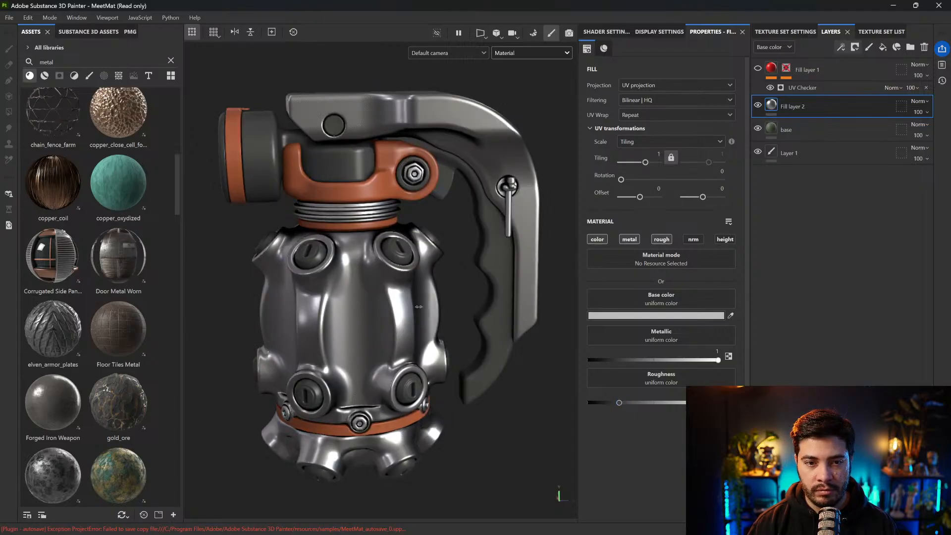
pyautogui.keyDown('shift'); pyautogui.moveTo(416, 307); pyautogui.dragTo(427, 308, button='right'); pyautogui.keyUp('shift')
pyautogui.moveTo(619, 403); pyautogui.dragTo(611, 403)
pyautogui.keyDown('shift'); pyautogui.moveTo(453, 317); pyautogui.dragTo(391, 313, button='right'); pyautogui.keyUp('shift')
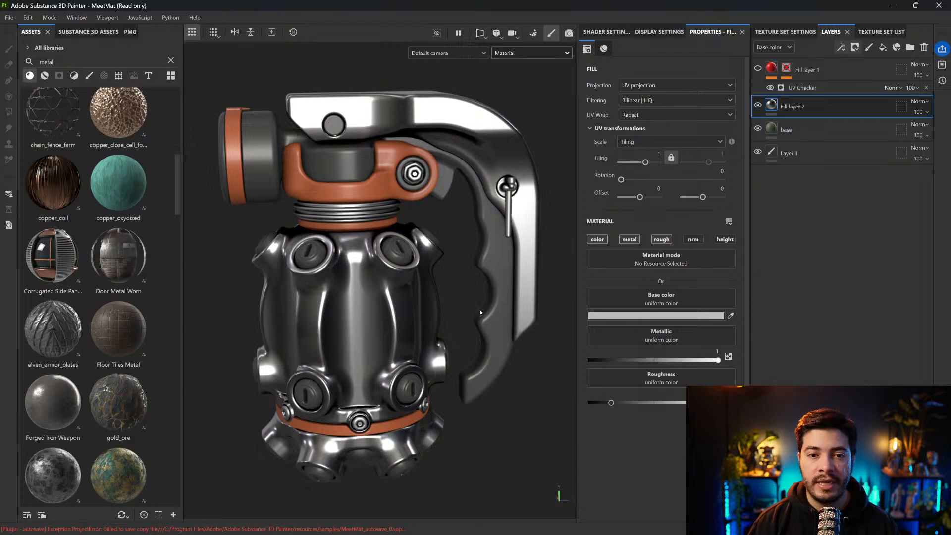
# Limit the assets to filters and clear the metal search
pyautogui.click(74, 75)
pyautogui.click(102, 58)
pyautogui.click(171, 60)
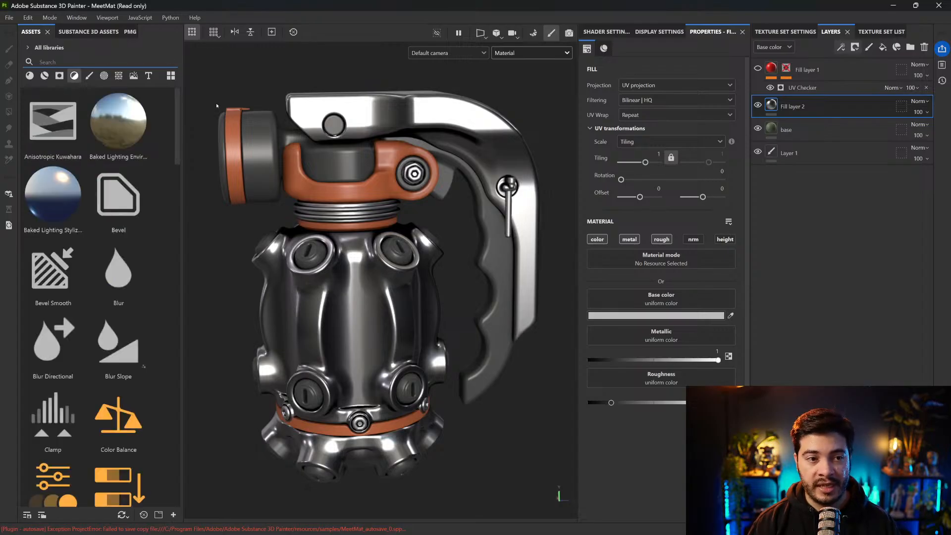
pyautogui.click(76, 74)
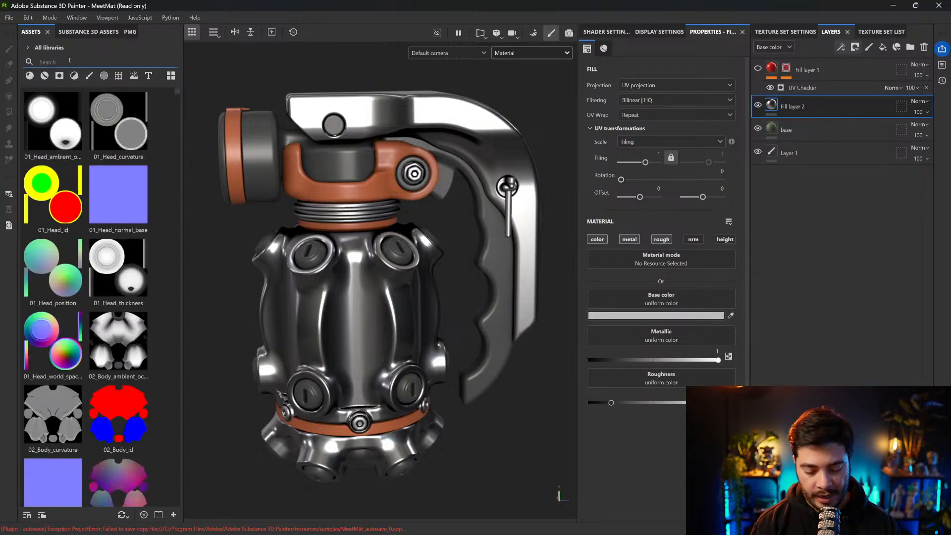
pyautogui.write('metal fin')
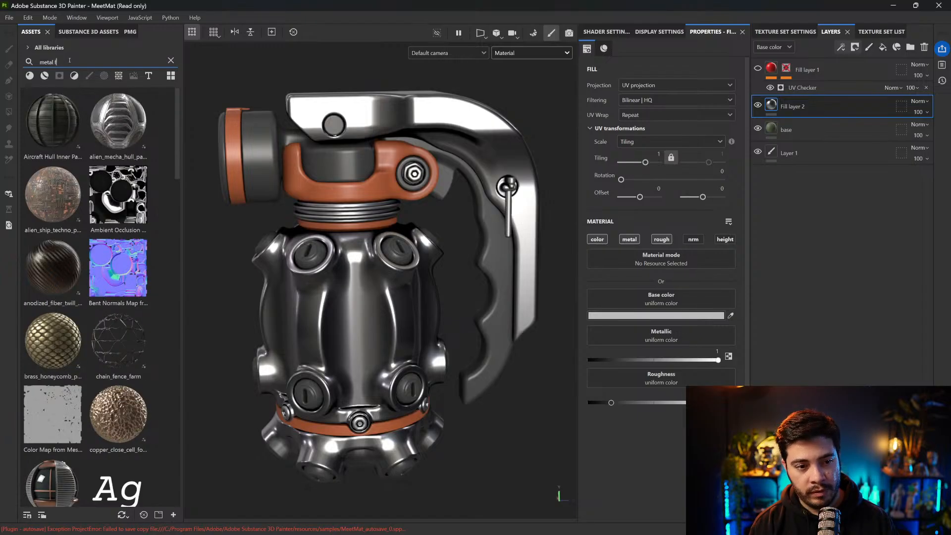
pyautogui.press('BackSpace')
pyautogui.press('BackSpace')
pyautogui.press('BackSpace')
pyautogui.press('BackSpace')
pyautogui.press('BackSpace')
pyautogui.press('BackSpace')
pyautogui.press('BackSpace')
pyautogui.press('BackSpace')
pyautogui.press('BackSpace')
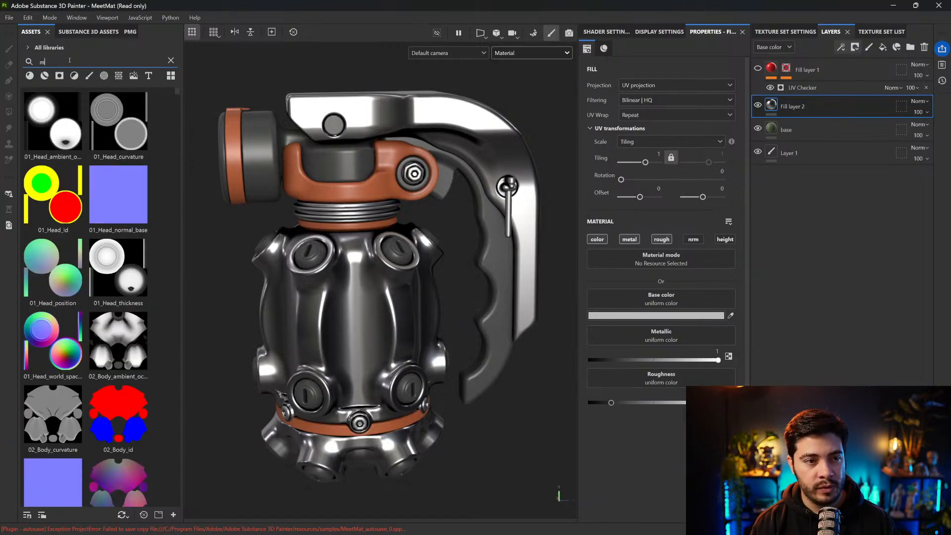
# Find the MatFinish Rough filter among the filter assets and apply it to the metal fill layer
pyautogui.click(74, 76)
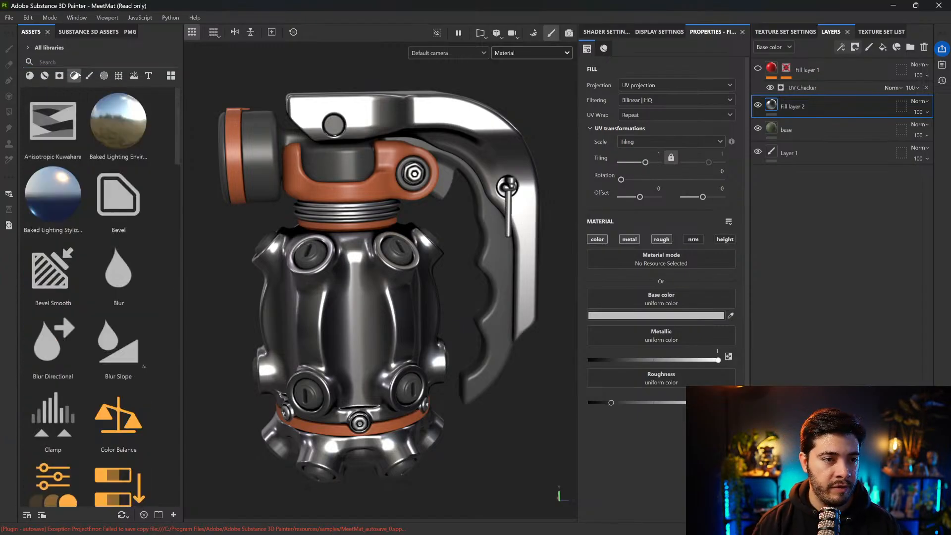
pyautogui.scroll(-5, 135, 275)
pyautogui.scroll(-10, 135, 275)
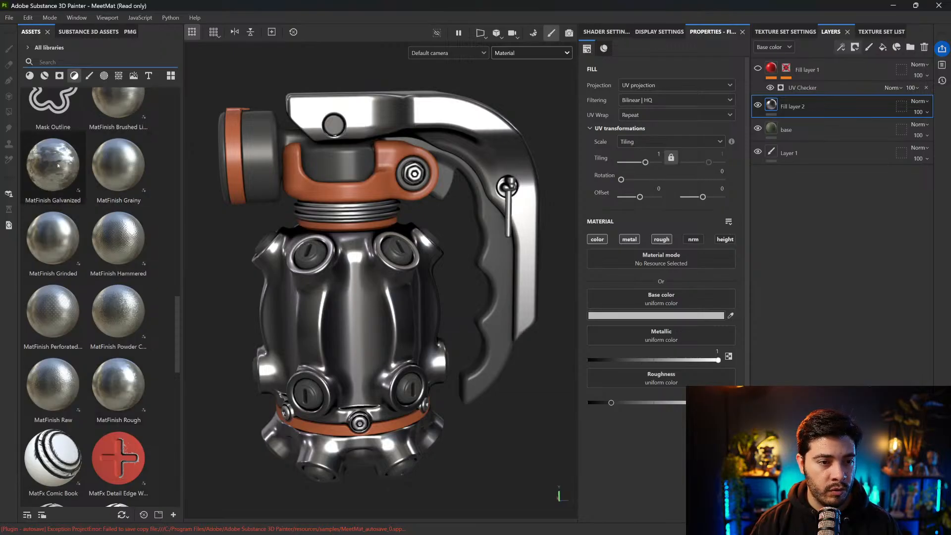
pyautogui.scroll(3, 63, 179)
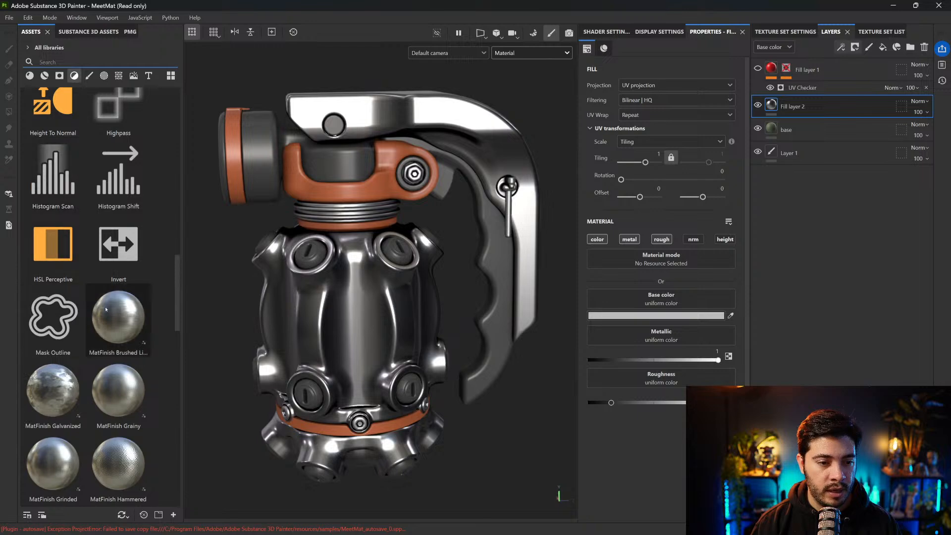
pyautogui.scroll(-3, 113, 312)
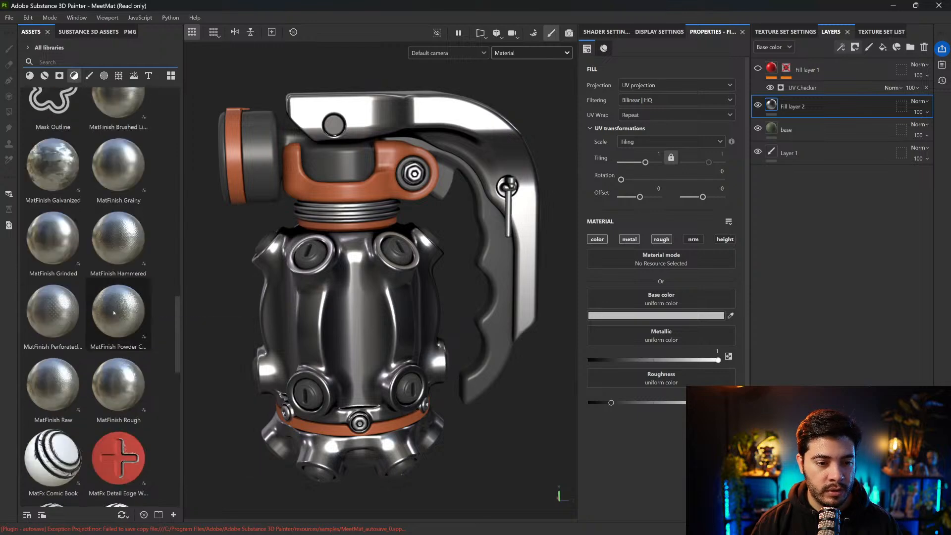
pyautogui.moveTo(117, 387)
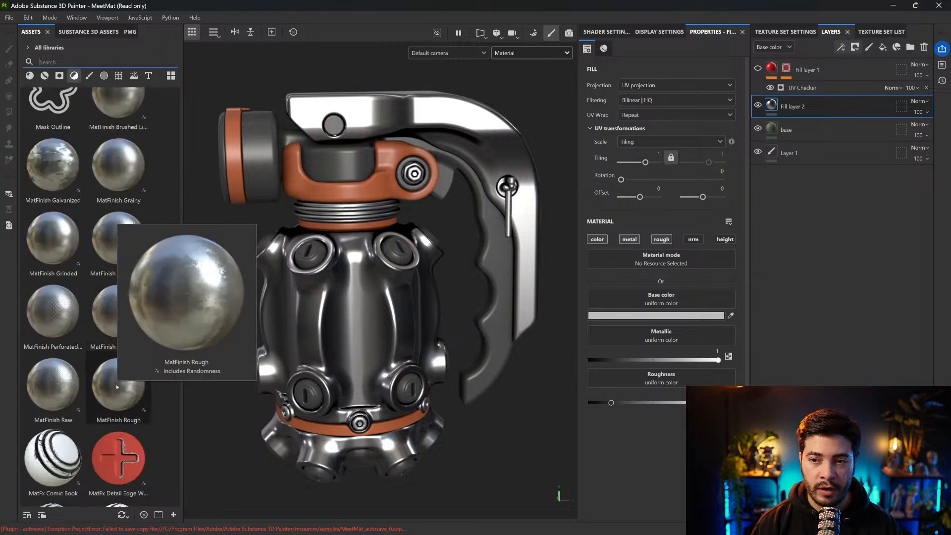
pyautogui.moveTo(117, 387); pyautogui.dragTo(773, 103)
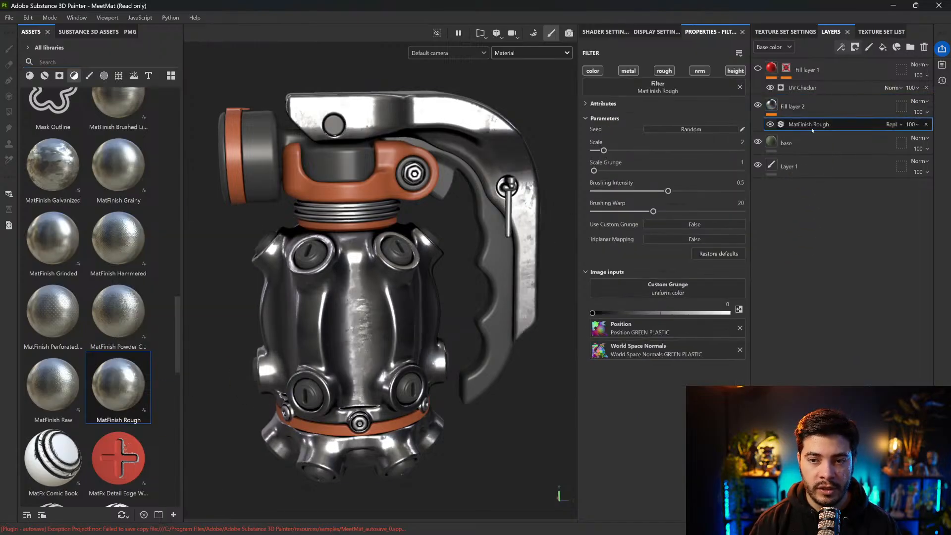
# Set the MatFinish Rough filter to Scale 3, Scale Grunge 5, Brushing Intensity 0.29 and Brushing Warp 22.41
pyautogui.keyDown('alt'); pyautogui.moveTo(381, 309); pyautogui.dragTo(348, 298); pyautogui.keyUp('alt')
pyautogui.keyDown('shift'); pyautogui.moveTo(348, 298); pyautogui.dragTo(372, 300, button='right'); pyautogui.keyUp('shift')
pyautogui.keyDown('alt'); pyautogui.moveTo(373, 299); pyautogui.dragTo(426, 283, button='right'); pyautogui.keyUp('alt')
pyautogui.keyDown('alt'); pyautogui.moveTo(426, 283); pyautogui.dragTo(417, 251); pyautogui.keyUp('alt')
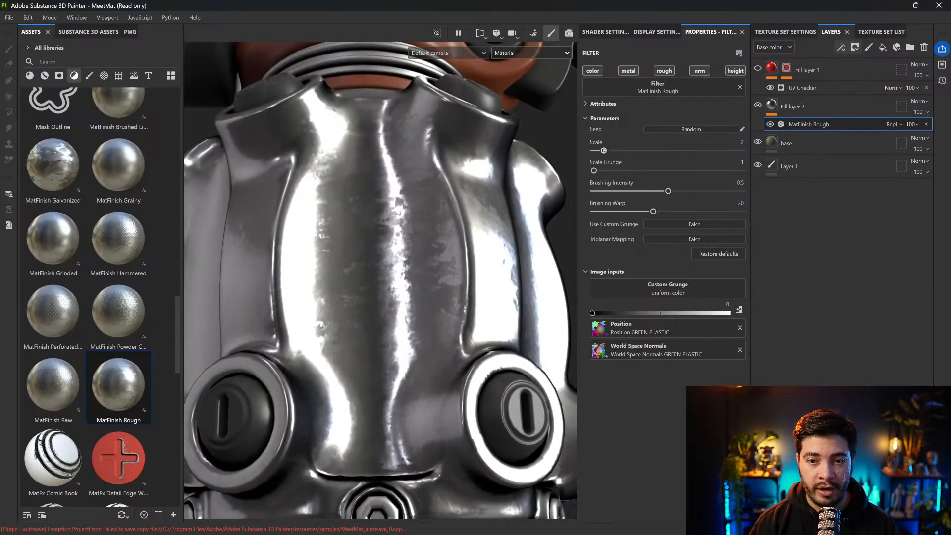
pyautogui.moveTo(605, 150)
pyautogui.mouseDown()
pyautogui.moveTo(635, 170)
pyautogui.moveTo(634, 191)
pyautogui.moveTo(644, 191)
pyautogui.moveTo(627, 191)
pyautogui.moveTo(656, 211)
pyautogui.mouseUp()
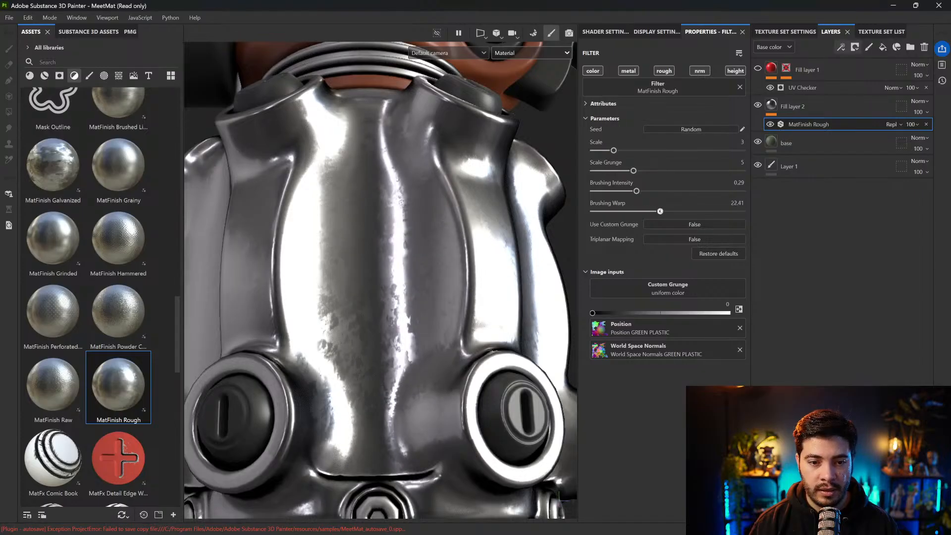
# Raise the roughness of the filtered metal fill layer slightly and darken its base color to a medium grey
pyautogui.click(783, 108)
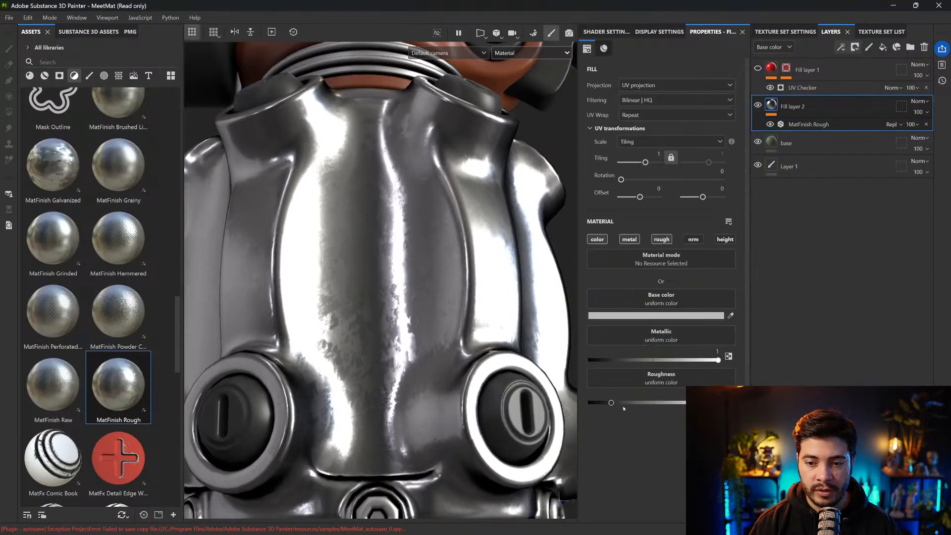
pyautogui.click(623, 407)
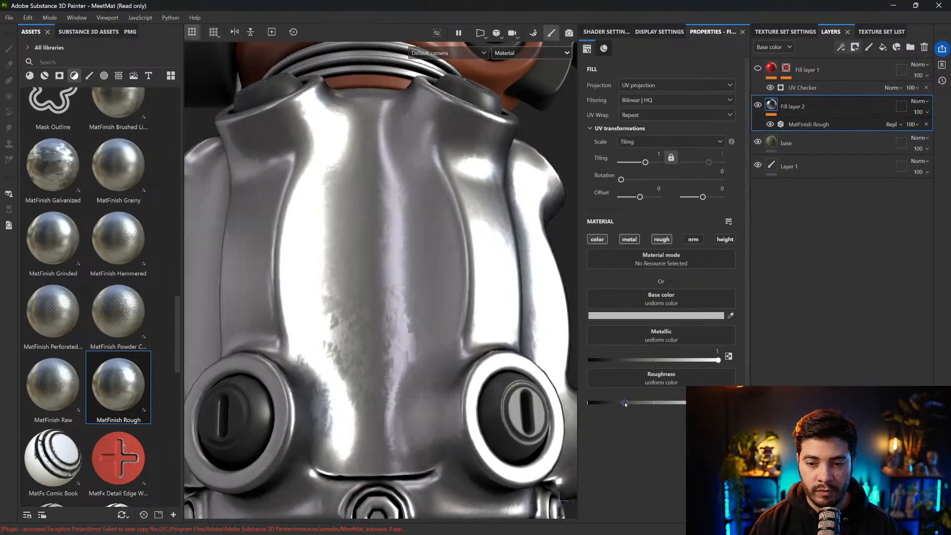
pyautogui.click(677, 316)
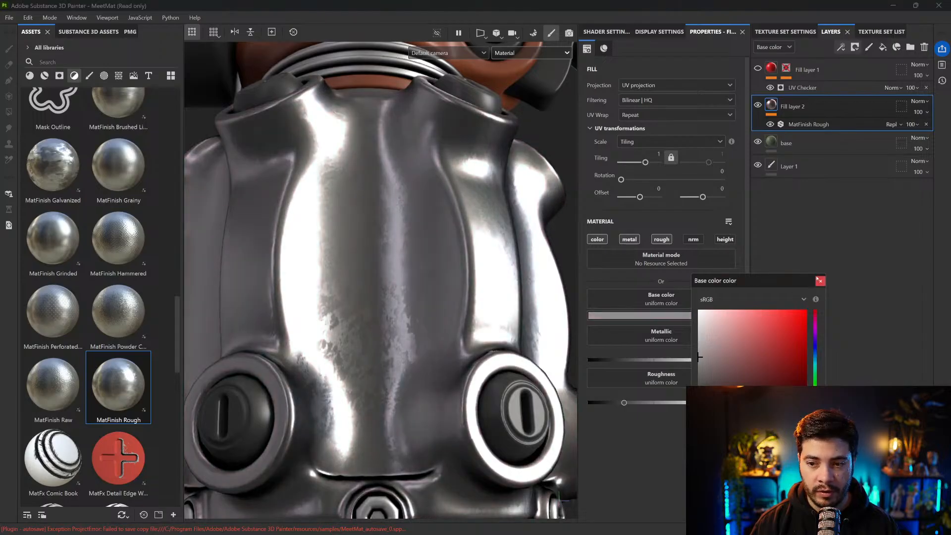
pyautogui.click(820, 281)
# Examine the rough metal finish on the grenade body from several angles and under different lighting directions
pyautogui.keyDown('shift'); pyautogui.moveTo(520, 313); pyautogui.dragTo(458, 316, button='right'); pyautogui.keyUp('shift')
pyautogui.scroll(-4, 457, 315)
pyautogui.keyDown('alt'); pyautogui.moveTo(458, 316); pyautogui.dragTo(471, 333); pyautogui.keyUp('alt')
pyautogui.keyDown('alt'); pyautogui.moveTo(467, 331); pyautogui.dragTo(463, 339); pyautogui.keyUp('alt')
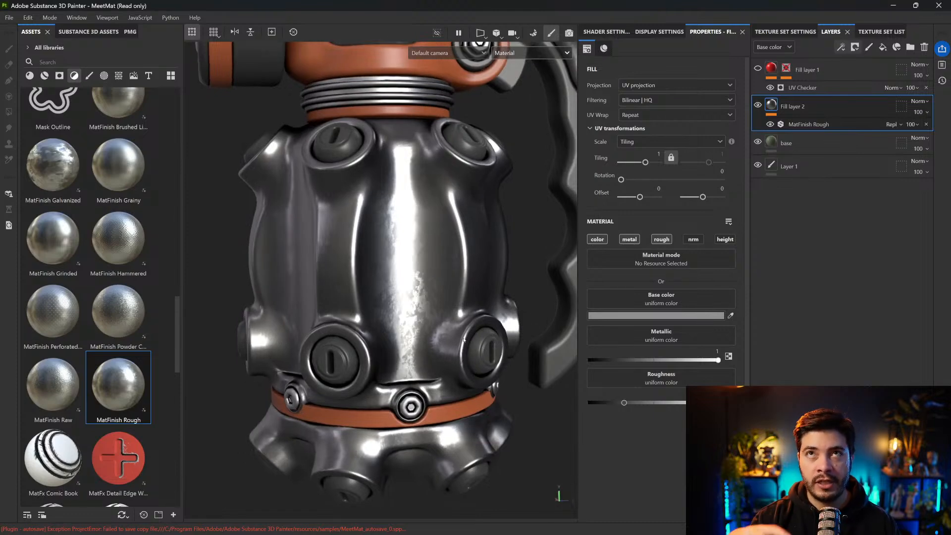
pyautogui.keyDown('shift'); pyautogui.moveTo(475, 297); pyautogui.dragTo(479, 294, button='right'); pyautogui.keyUp('shift')
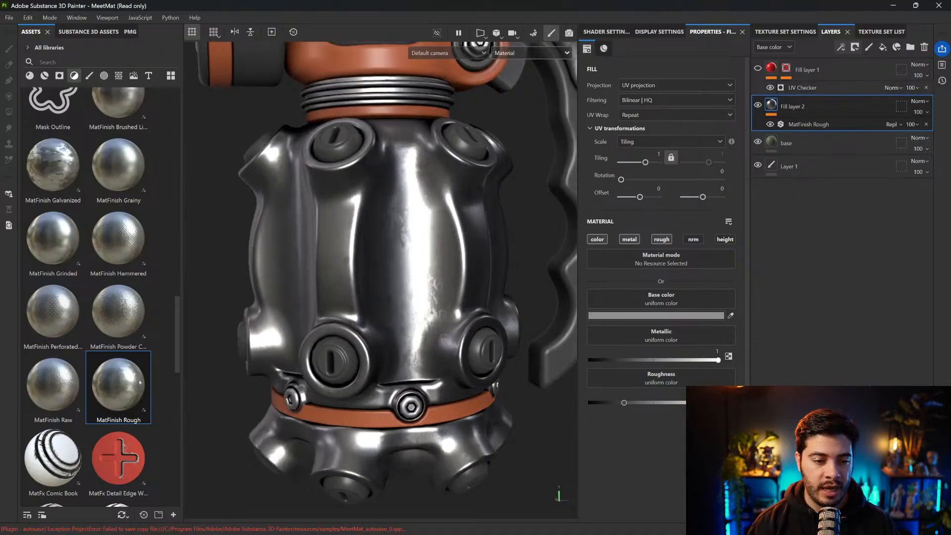
pyautogui.keyDown('shift'); pyautogui.moveTo(410, 375); pyautogui.dragTo(439, 330, button='right'); pyautogui.keyUp('shift')
pyautogui.keyDown('alt'); pyautogui.moveTo(439, 330); pyautogui.dragTo(433, 307, button='middle'); pyautogui.keyUp('alt')
pyautogui.keyDown('alt'); pyautogui.moveTo(433, 307); pyautogui.dragTo(405, 336); pyautogui.keyUp('alt')
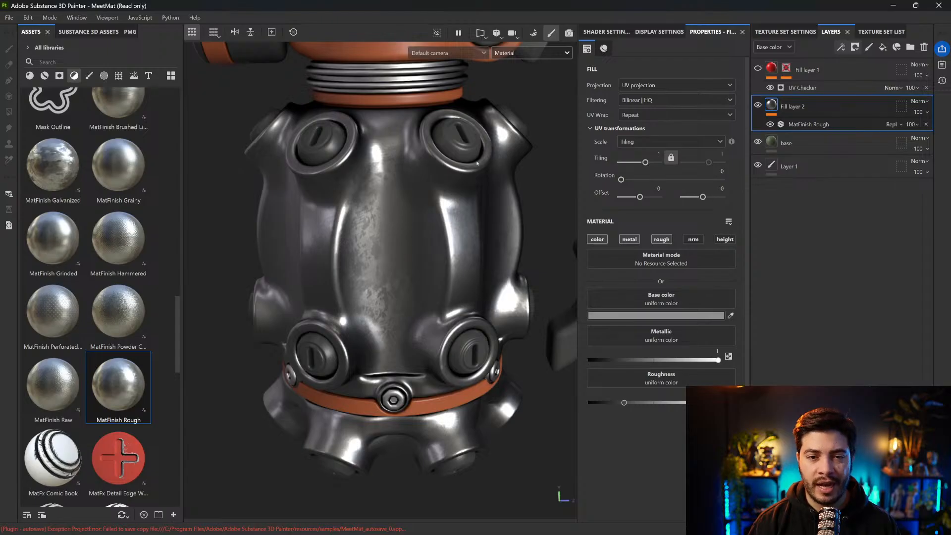
# Add another fill layer above the metal with color, metal and rough enabled, Metallic at 1 and a moderately higher roughness
pyautogui.click(883, 47)
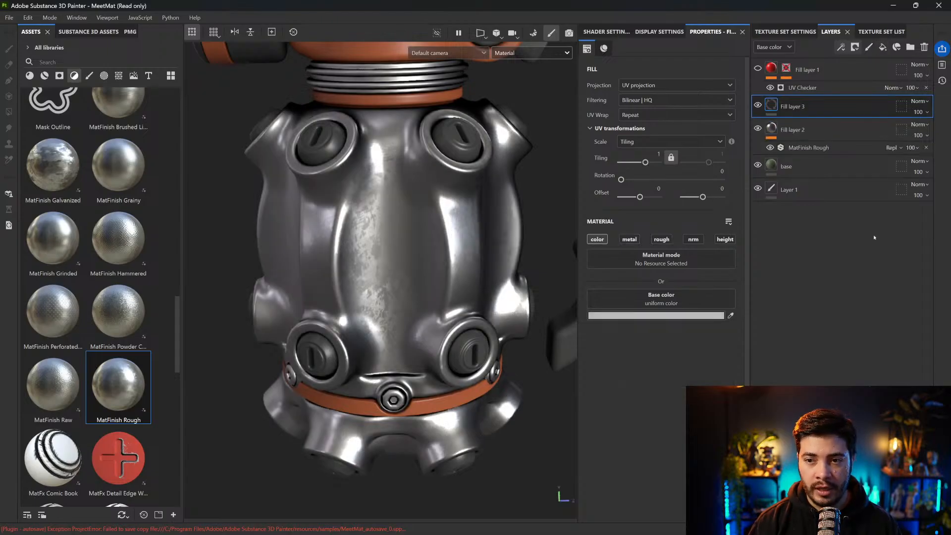
pyautogui.click(629, 240)
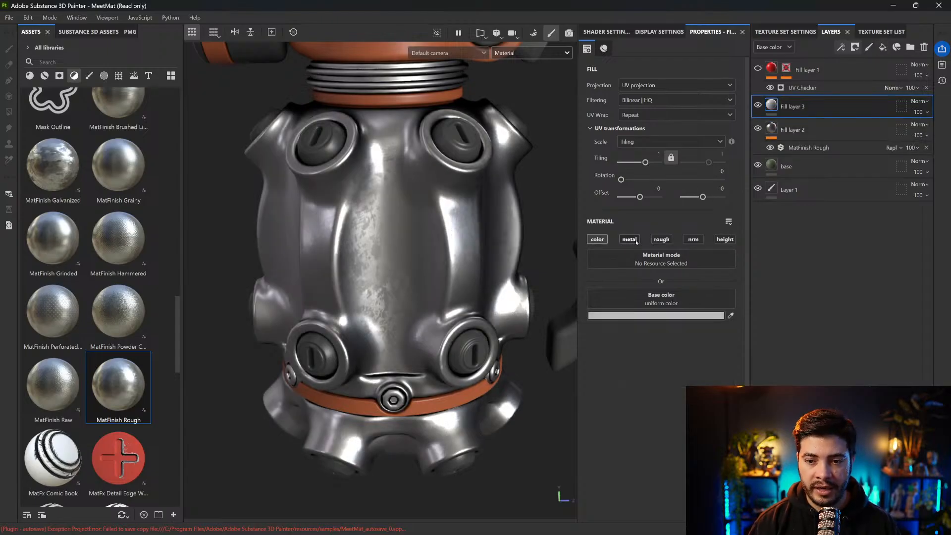
pyautogui.click(662, 240)
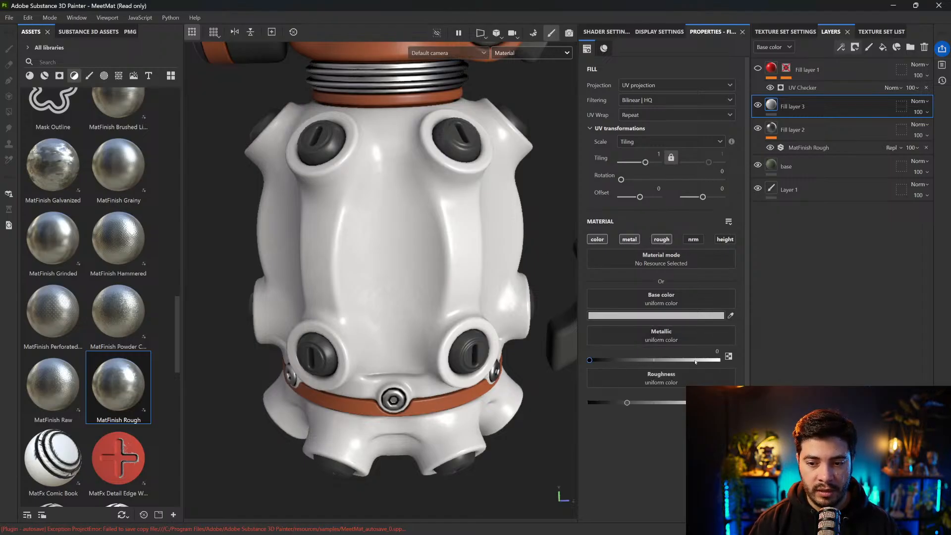
pyautogui.moveTo(696, 361); pyautogui.dragTo(721, 360)
pyautogui.moveTo(637, 404); pyautogui.dragTo(640, 402)
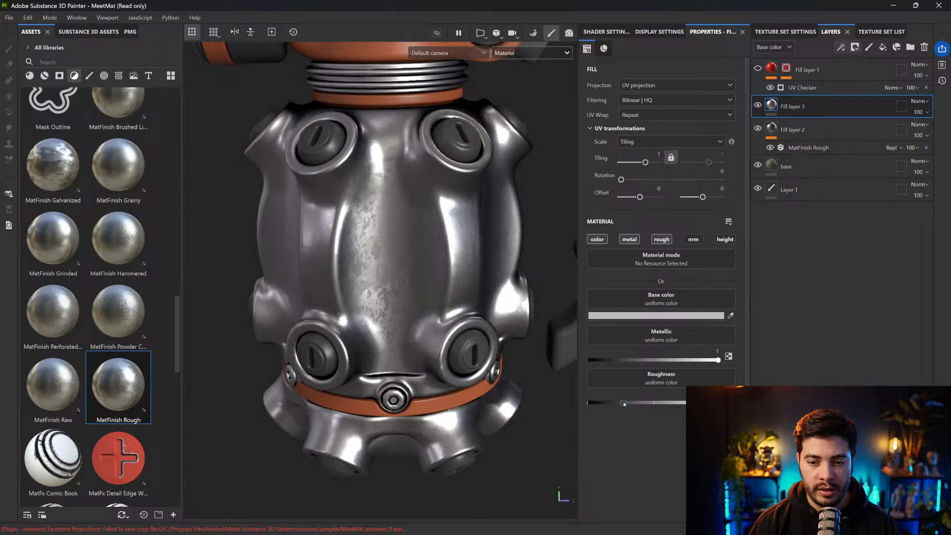
# Darken the top metal fill layer's base color to grey and toggle its visibility to compare it with the layer below
pyautogui.click(706, 316)
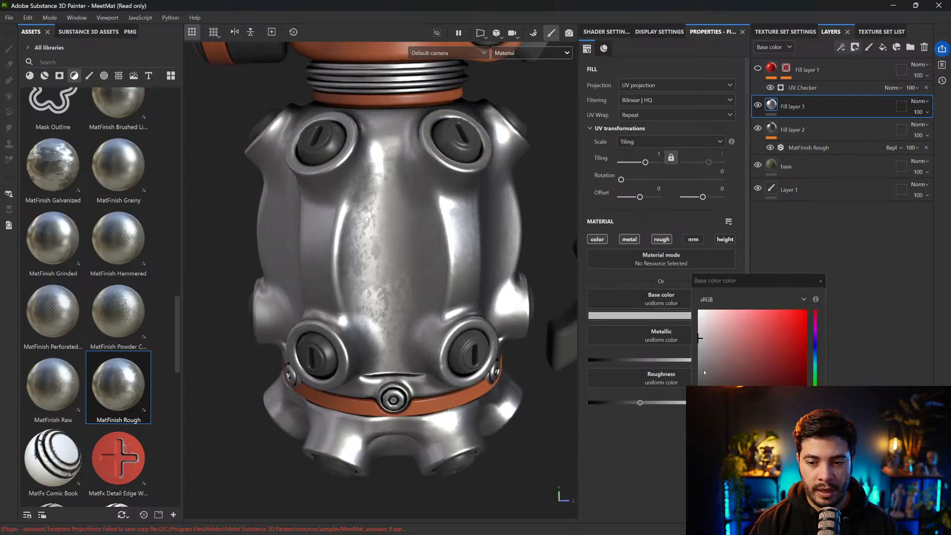
pyautogui.click(699, 368)
pyautogui.click(821, 282)
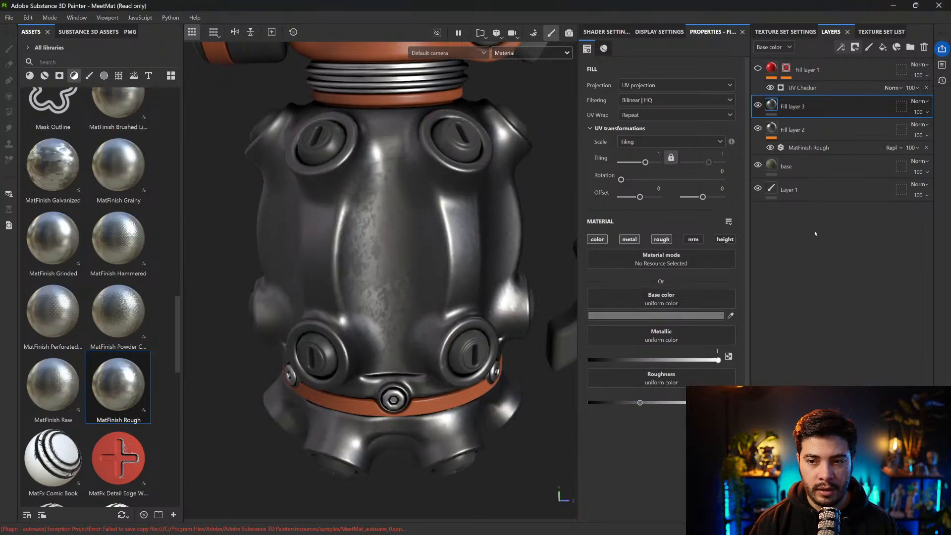
pyautogui.click(758, 105)
pyautogui.click(757, 105)
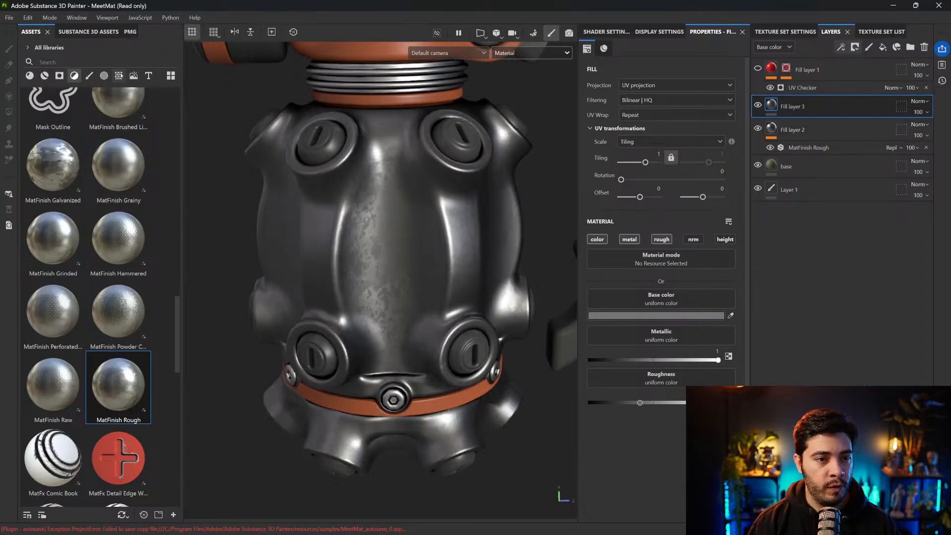
# Search the texture assets for "grung" and apply Grunge Map 015 as a mask on Fill layer 3
pyautogui.click(118, 75)
pyautogui.click(92, 60)
pyautogui.write('grung')
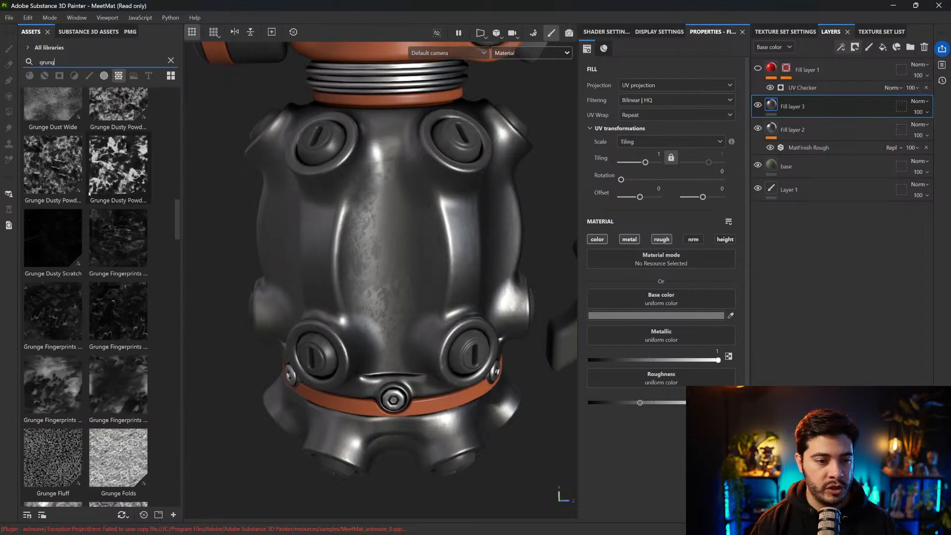
pyautogui.scroll(-8, 90, 194)
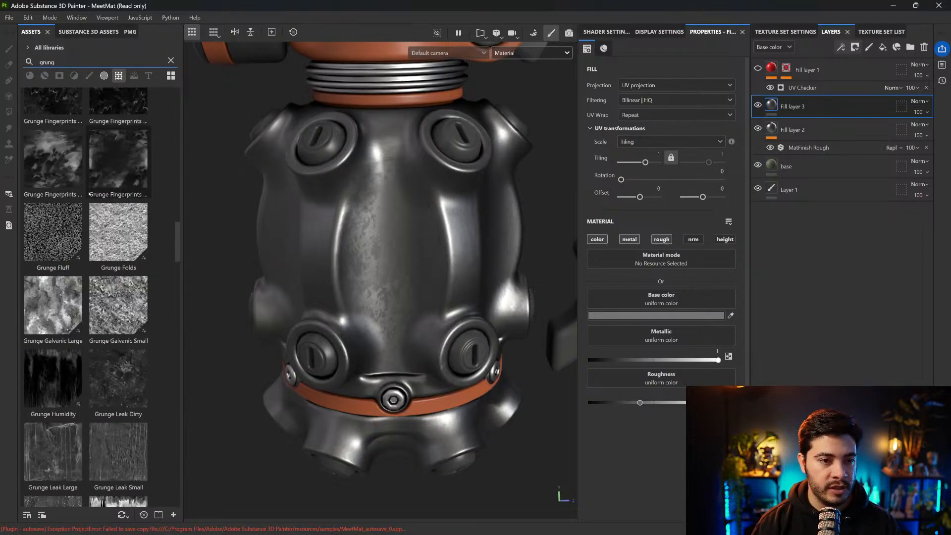
pyautogui.scroll(-8, 68, 197)
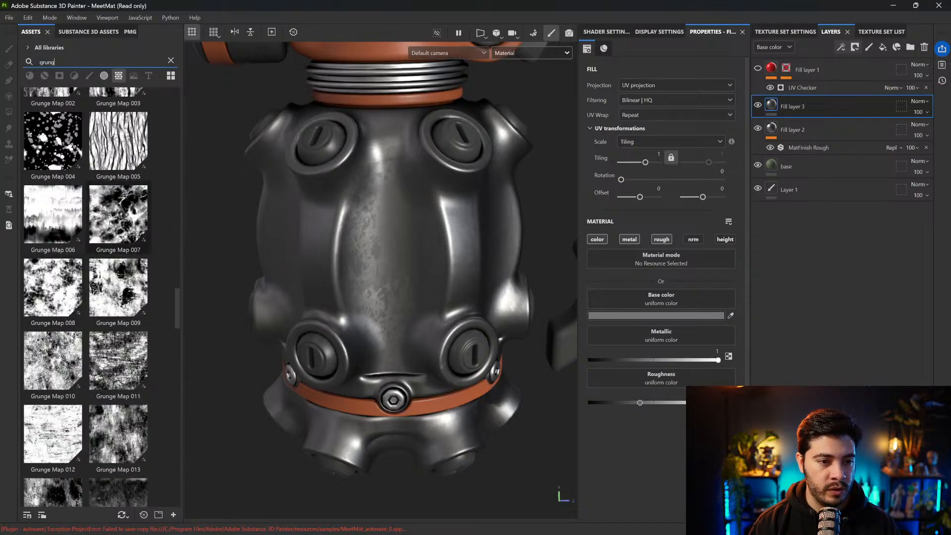
pyautogui.moveTo(111, 224)
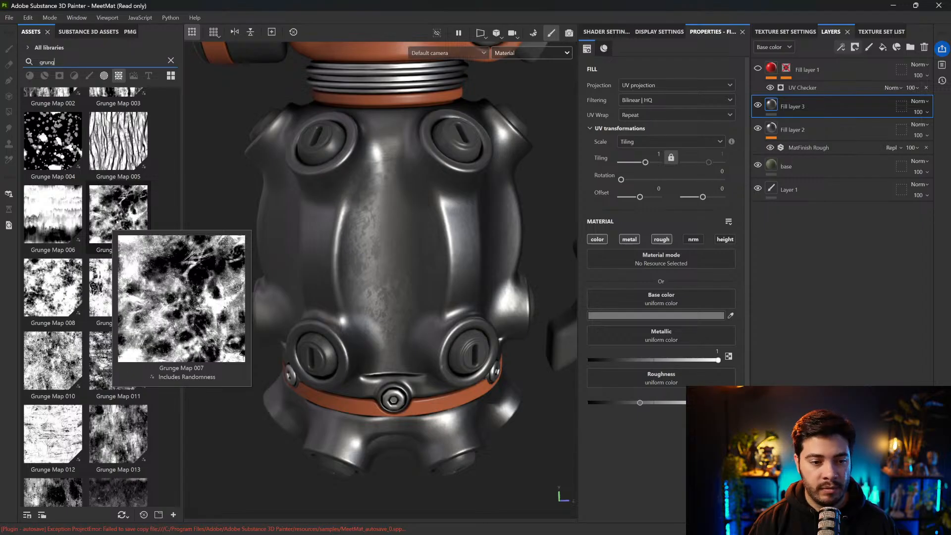
pyautogui.scroll(-3, 115, 245)
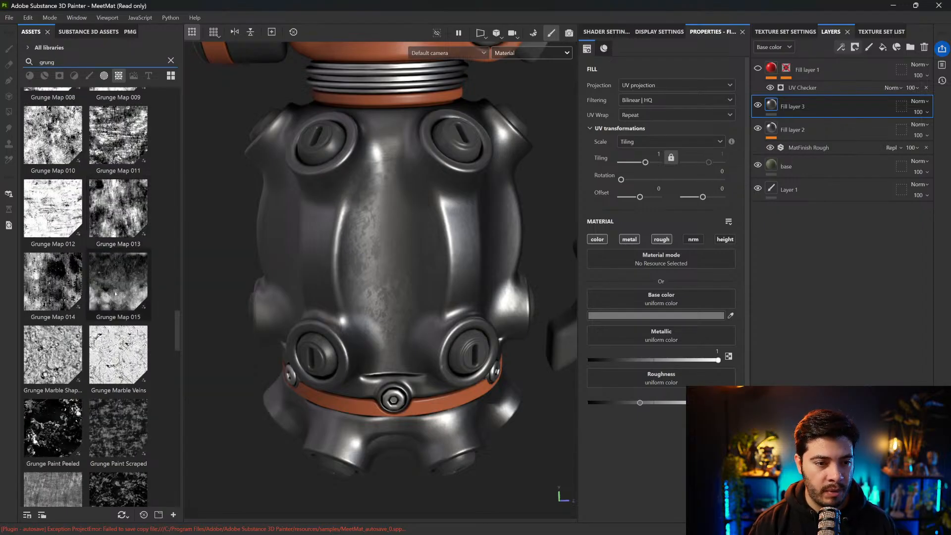
pyautogui.moveTo(128, 279)
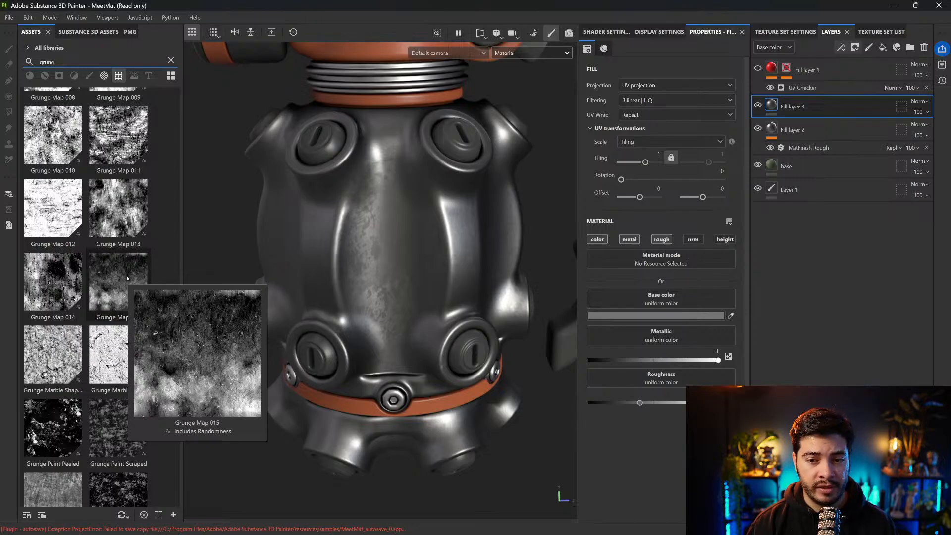
pyautogui.moveTo(127, 278); pyautogui.dragTo(788, 107)
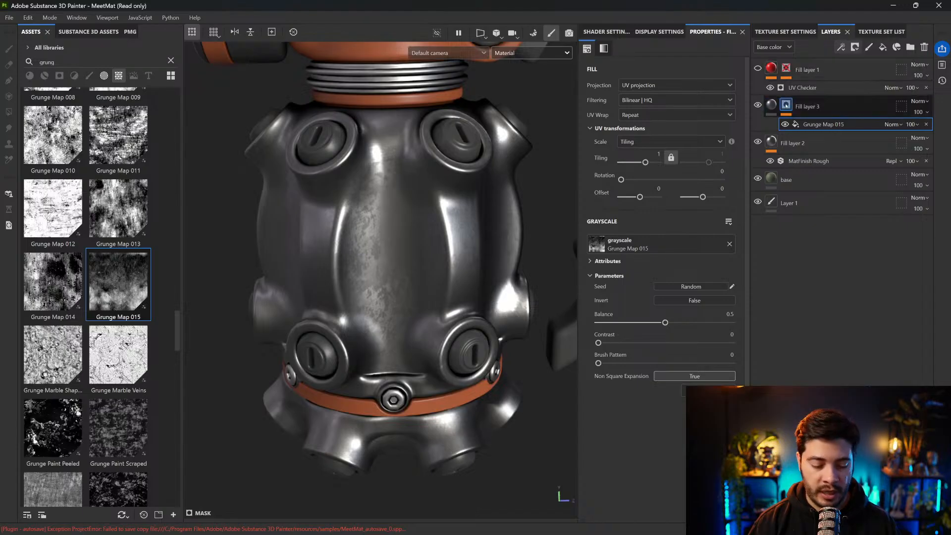
# Display the Fill layer 3 mask and give its grunge map Tri-planar projection with a tiling of about 1.49
pyautogui.keyDown('alt'); pyautogui.click(787, 106); pyautogui.keyUp('alt')
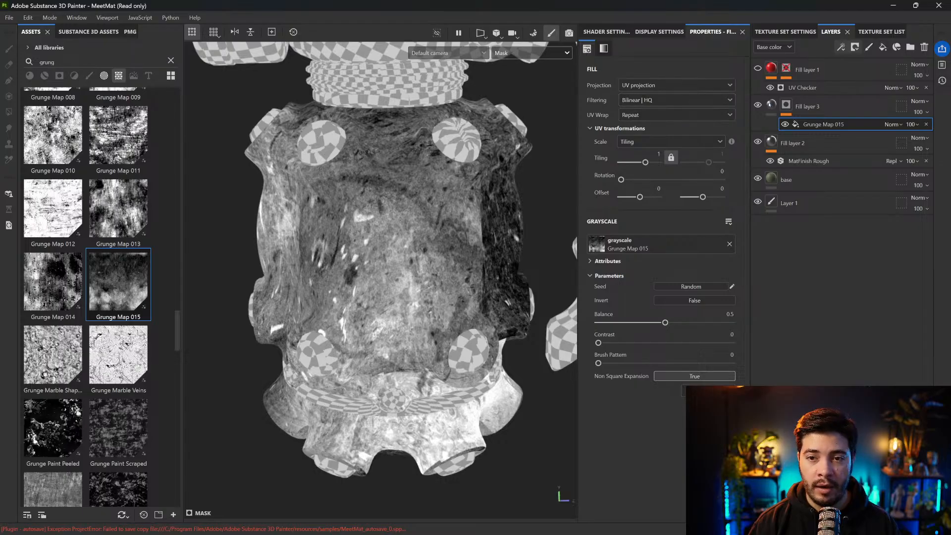
pyautogui.click(654, 87)
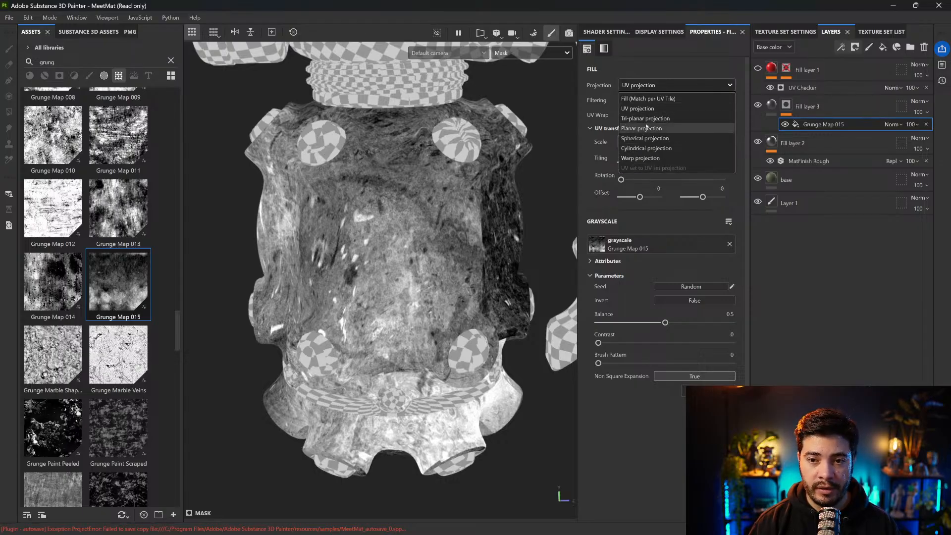
pyautogui.click(642, 128)
pyautogui.click(646, 85)
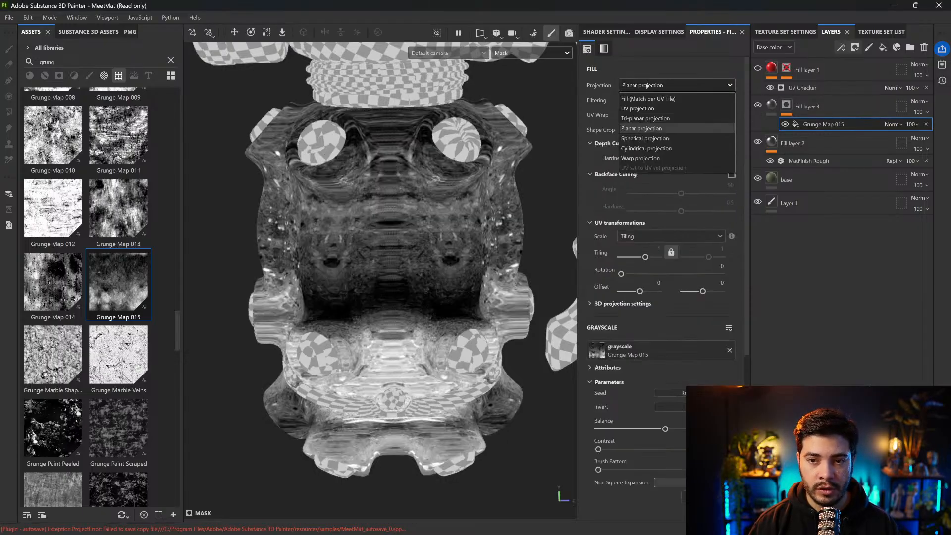
pyautogui.click(642, 119)
pyautogui.moveTo(645, 180); pyautogui.dragTo(646, 179)
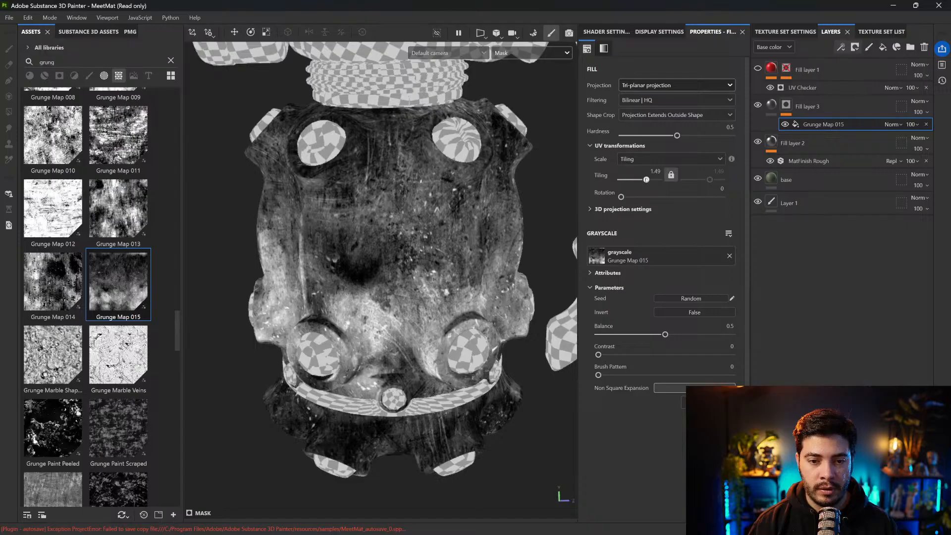
# Turn on the 3D projection manipulator and move the grunge projection downward so the bright grunge falls on the grenade's base
pyautogui.scroll(-2, 453, 203)
pyautogui.keyDown('alt'); pyautogui.moveTo(412, 197); pyautogui.dragTo(229, 64); pyautogui.keyUp('alt')
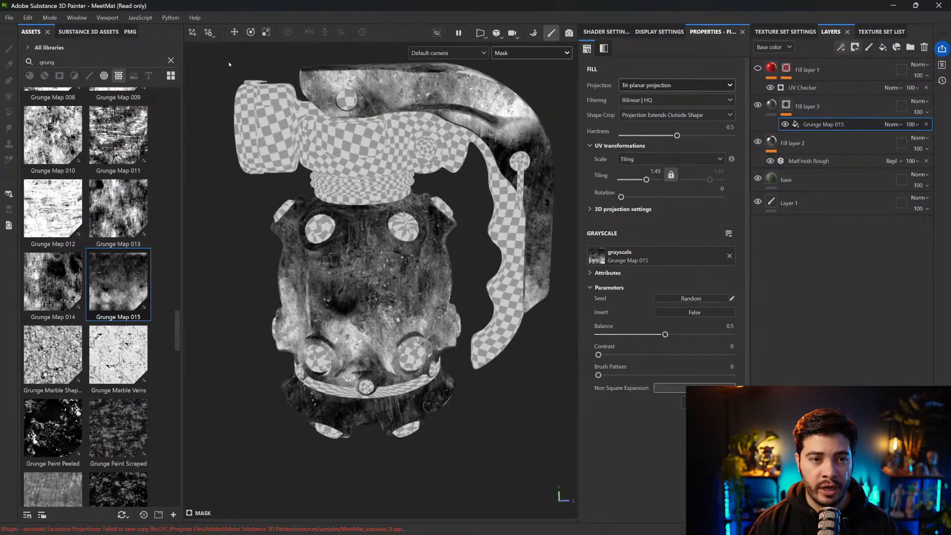
pyautogui.click(193, 33)
pyautogui.moveTo(397, 209)
pyautogui.mouseDown()
pyautogui.moveTo(393, 304)
pyautogui.moveTo(399, 218)
pyautogui.mouseUp()
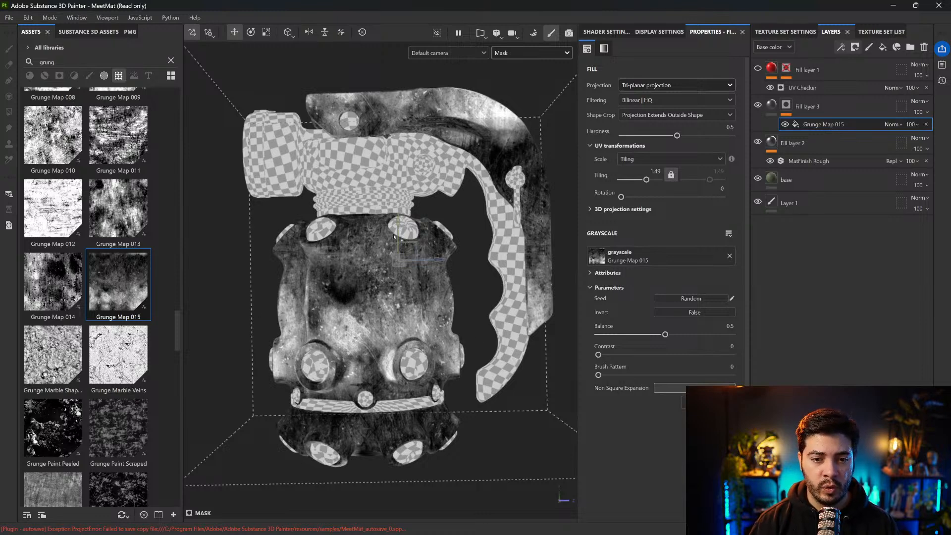
pyautogui.moveTo(397, 226); pyautogui.dragTo(404, 286)
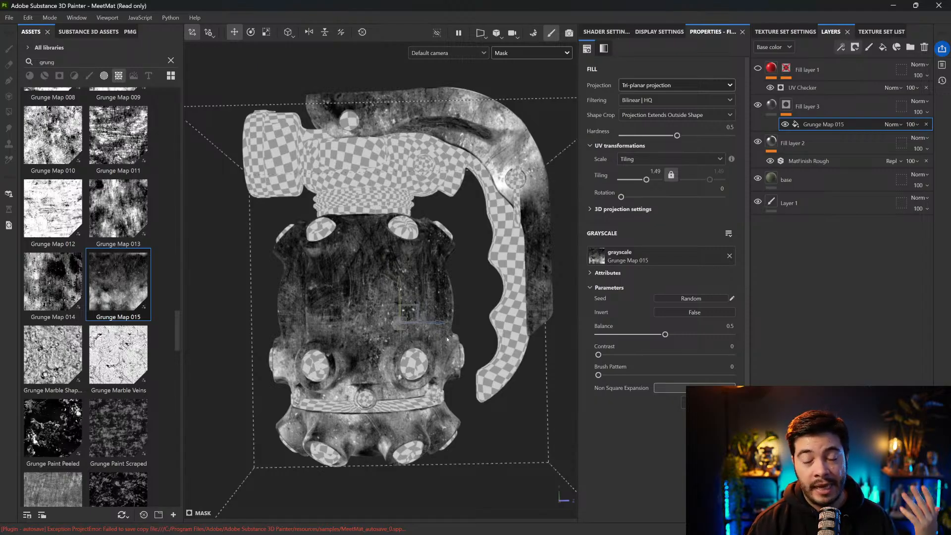
# Return to the material view and set Fill layer 3's base color to bright red to highlight where the mask applies
pyautogui.click(772, 105)
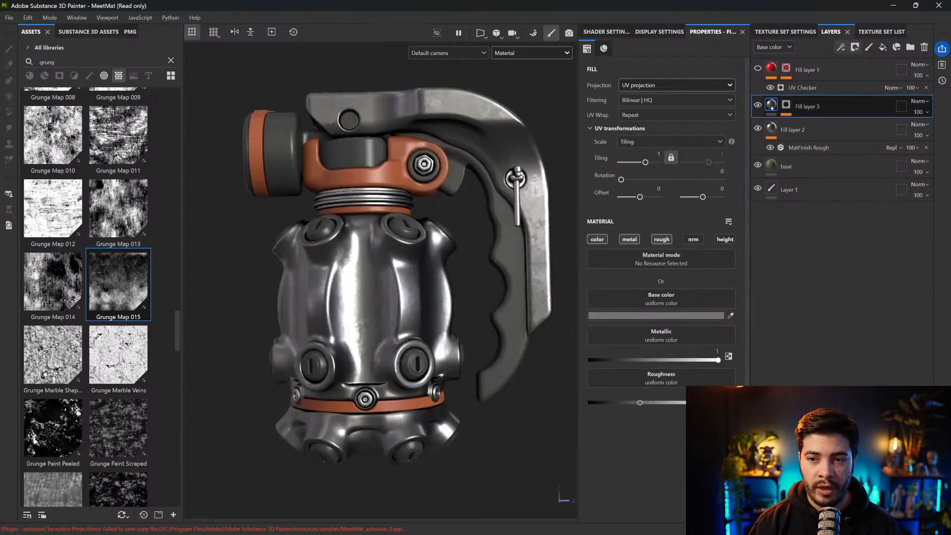
pyautogui.moveTo(357, 313)
pyautogui.keyDown('alt'); pyautogui.mouseDown()
pyautogui.moveTo(349, 294)
pyautogui.moveTo(345, 317)
pyautogui.mouseUp(); pyautogui.keyUp('alt')
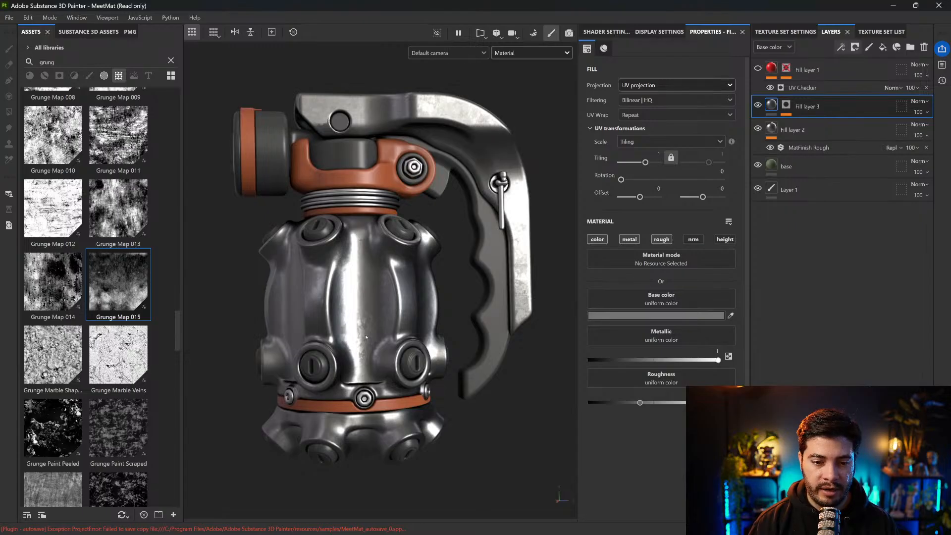
pyautogui.scroll(5, 365, 338)
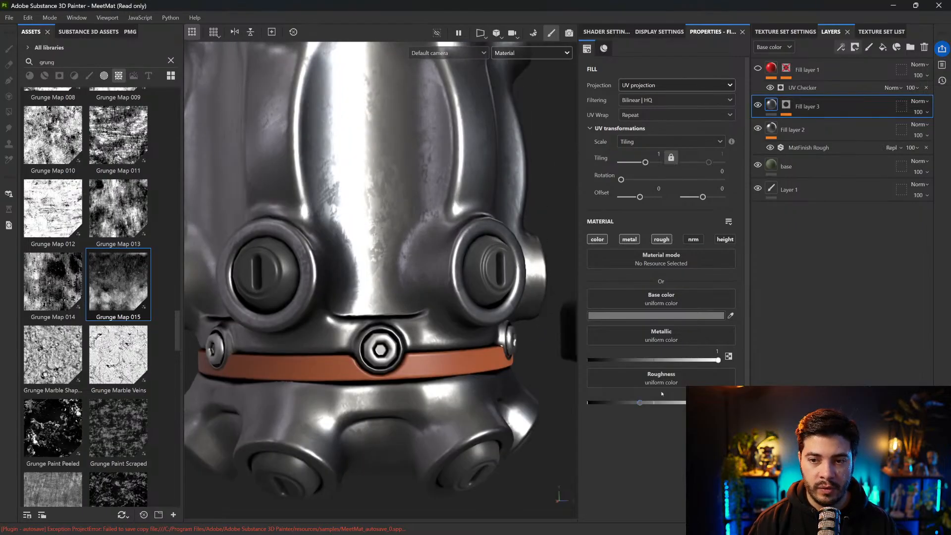
pyautogui.click(656, 315)
pyautogui.click(804, 328)
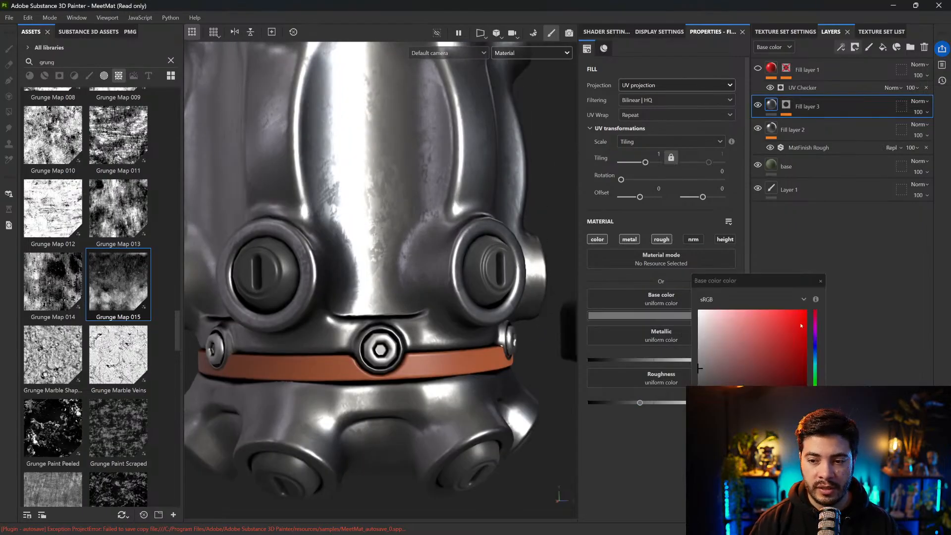
pyautogui.click(820, 282)
# Examine the red grunge coverage on the grenade body and toggle Fill layer 3's visibility to compare
pyautogui.keyDown('alt'); pyautogui.moveTo(535, 231); pyautogui.dragTo(499, 239); pyautogui.keyUp('alt')
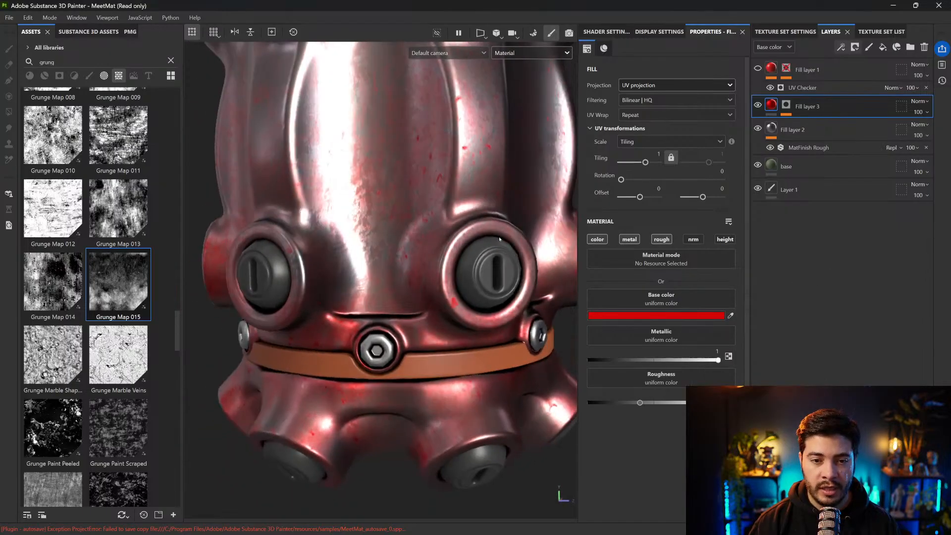
pyautogui.scroll(-2, 390, 218)
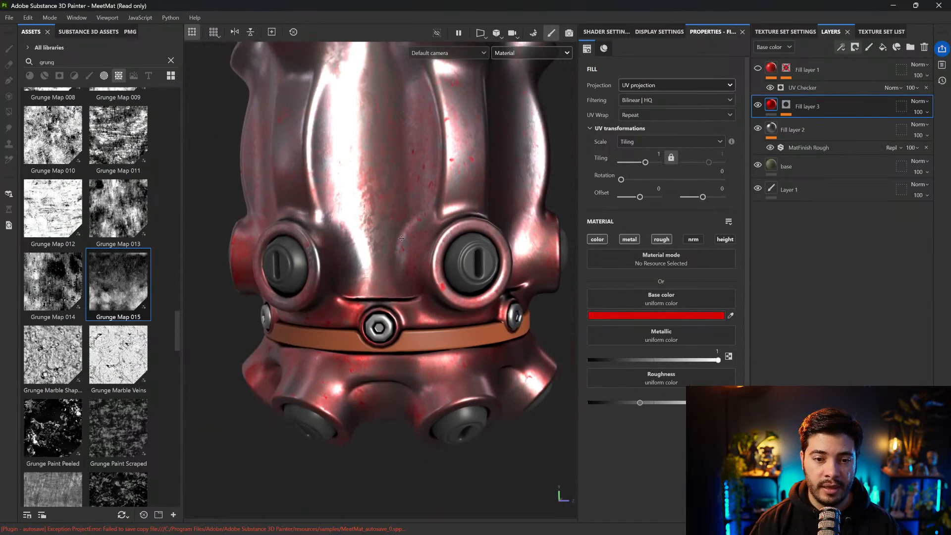
pyautogui.keyDown('alt'); pyautogui.moveTo(406, 224); pyautogui.dragTo(404, 268, button='middle'); pyautogui.keyUp('alt')
pyautogui.keyDown('alt'); pyautogui.moveTo(404, 268); pyautogui.dragTo(423, 272); pyautogui.keyUp('alt')
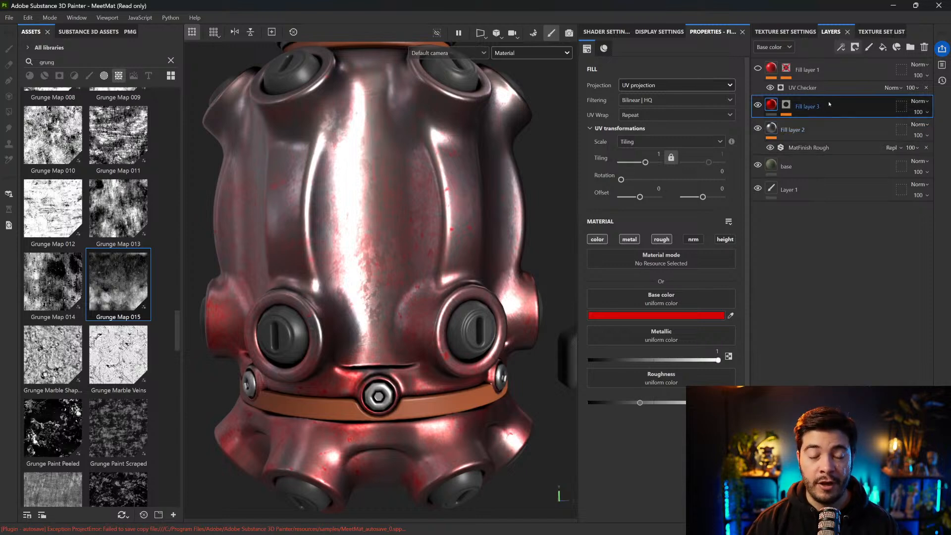
pyautogui.click(759, 106)
pyautogui.click(759, 105)
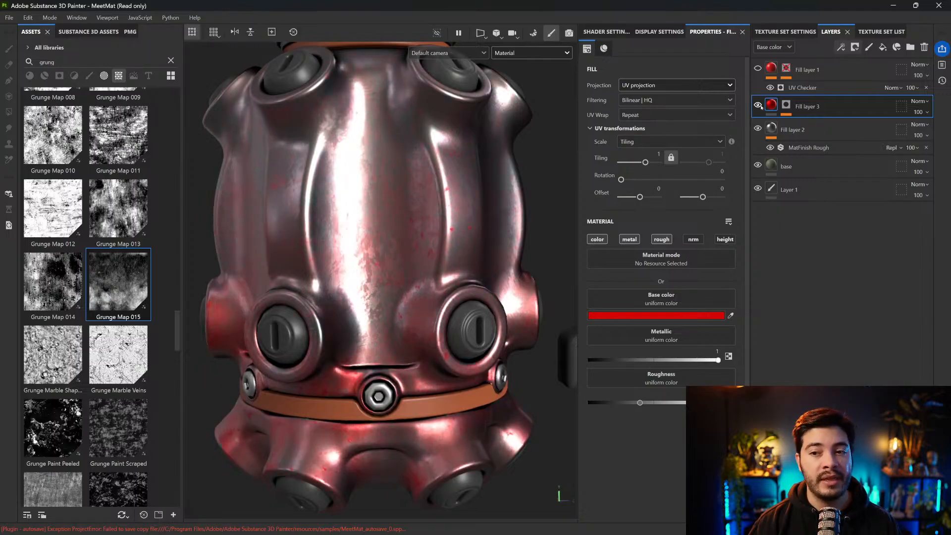
# Set the mask's Grunge Map 015 to a Balance of 0.56 and a Contrast of about 0.55
pyautogui.click(784, 106)
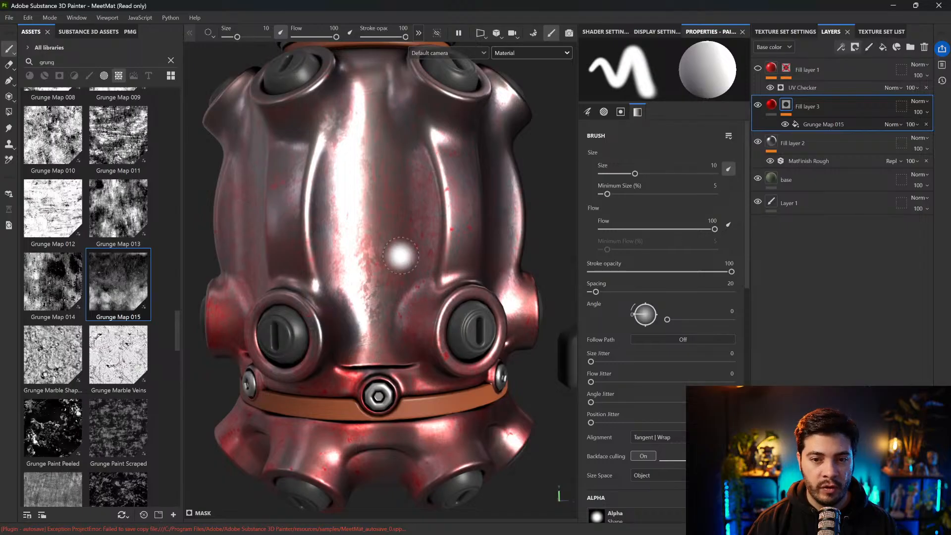
pyautogui.click(824, 125)
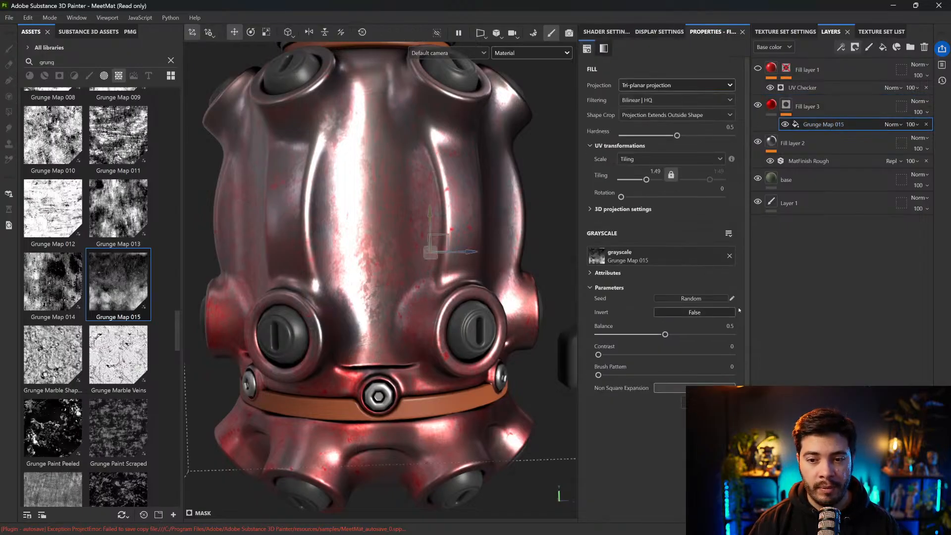
pyautogui.moveTo(665, 334); pyautogui.dragTo(676, 334)
pyautogui.moveTo(598, 355); pyautogui.dragTo(674, 335)
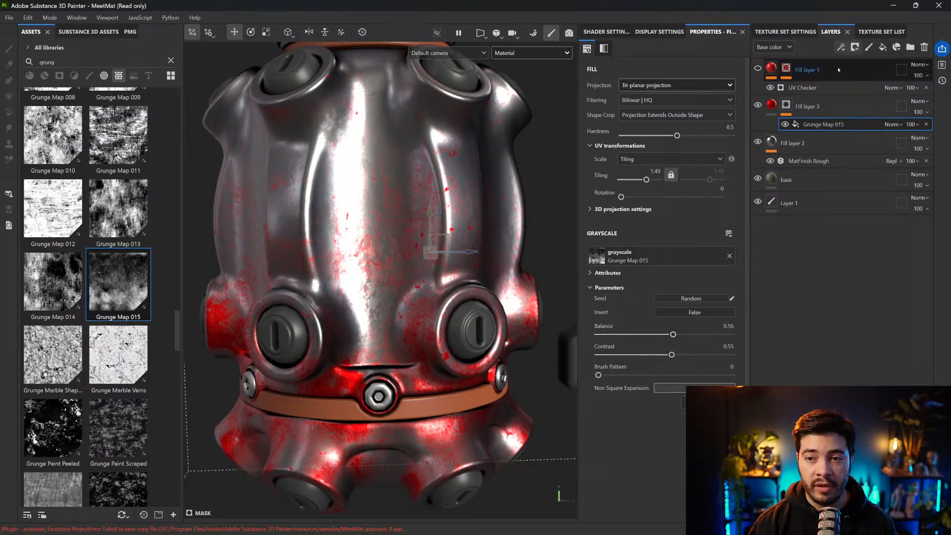
# Add a Levels effect above the grunge map in the mask and lower its white input point to about 0.833
pyautogui.click(841, 47)
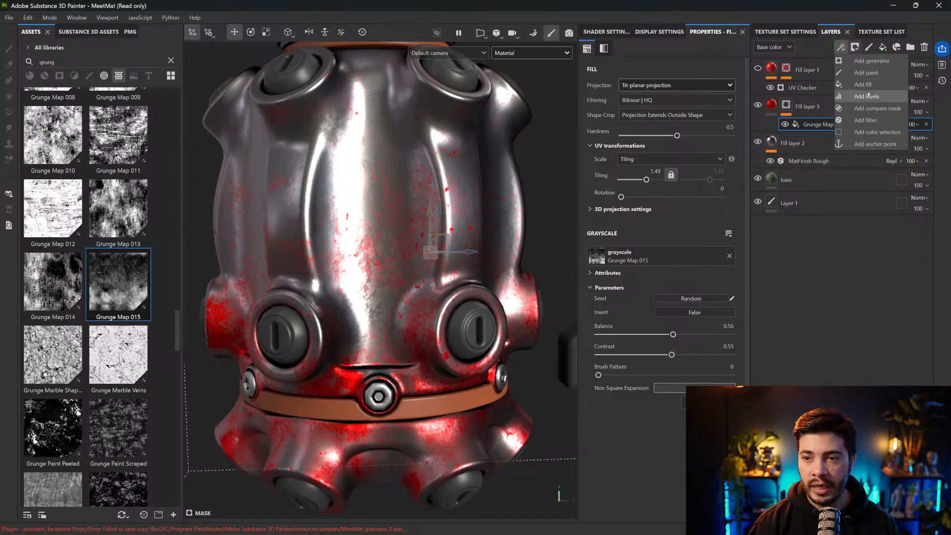
pyautogui.click(868, 96)
pyautogui.moveTo(740, 73); pyautogui.dragTo(715, 78)
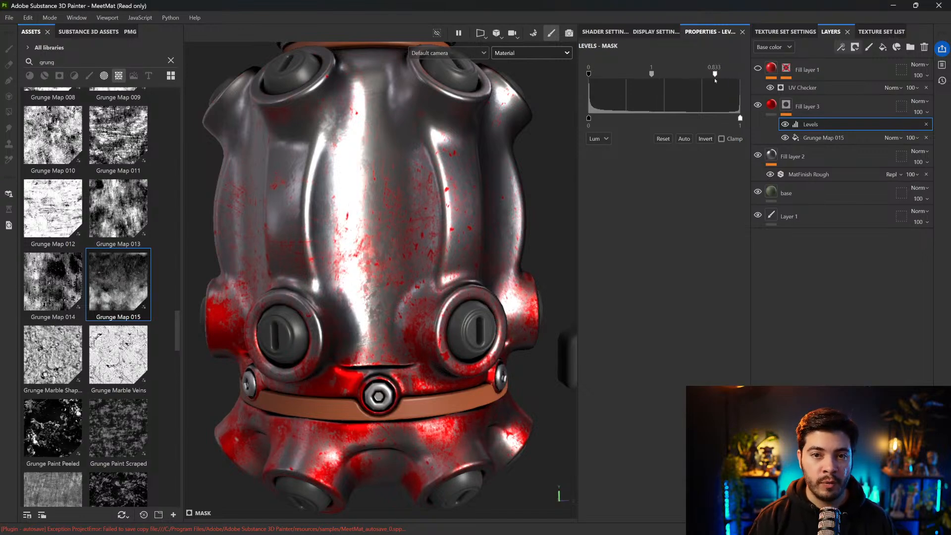
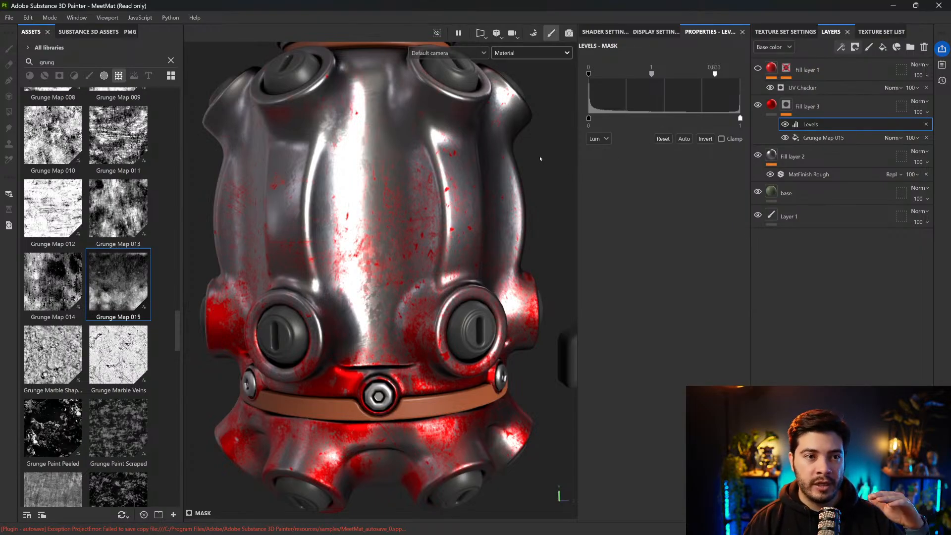
# Preview Fill layer 3's mask and set its Levels white input point to 0.719 and black input point to about 0.124
pyautogui.moveTo(715, 74); pyautogui.dragTo(741, 86)
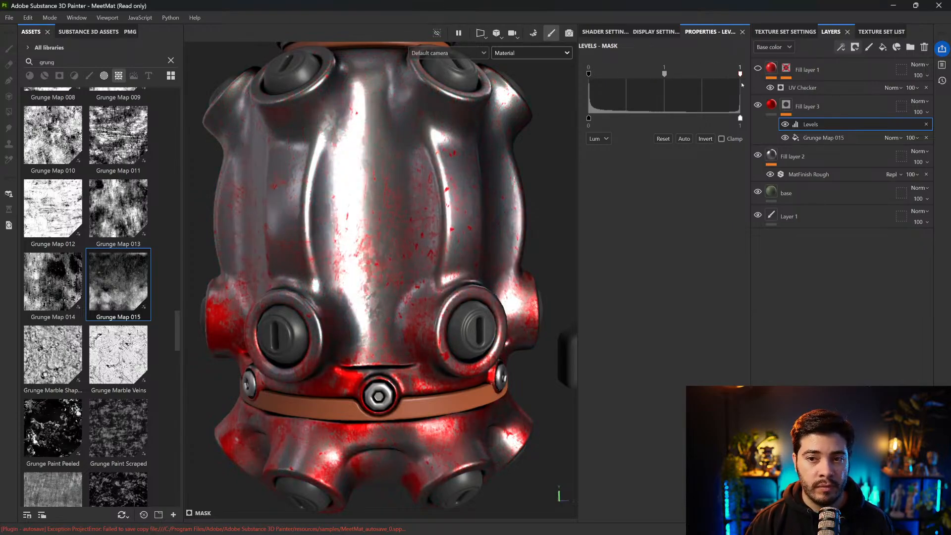
pyautogui.keyDown('alt'); pyautogui.click(787, 105); pyautogui.keyUp('alt')
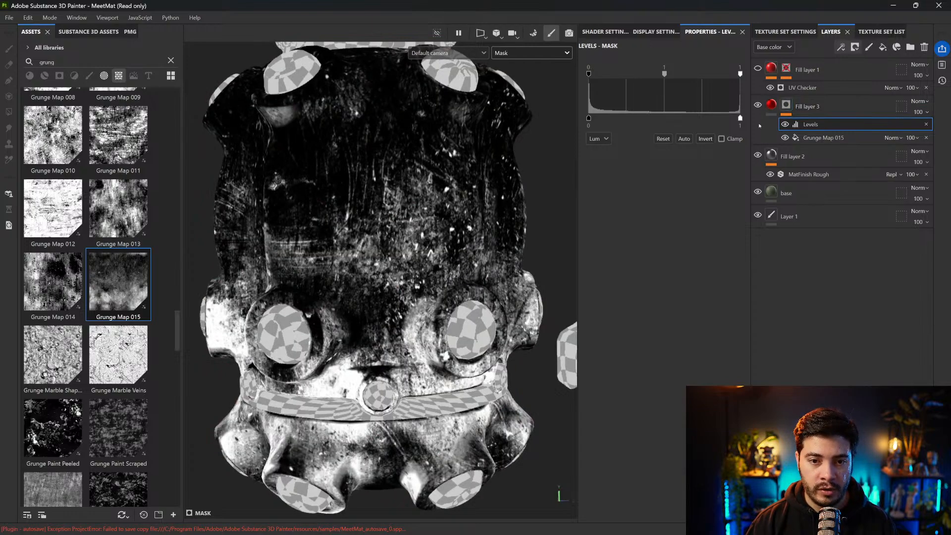
pyautogui.moveTo(741, 74); pyautogui.dragTo(688, 75)
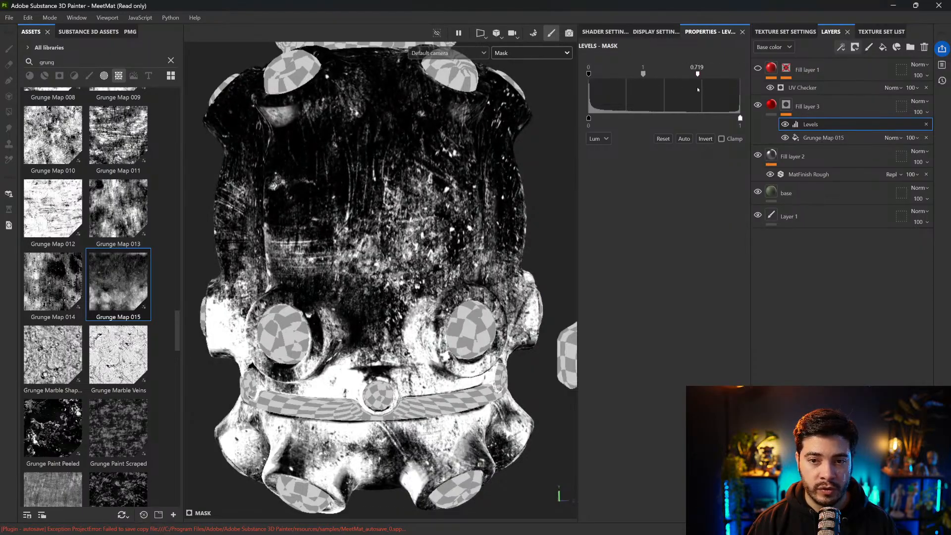
pyautogui.click(786, 106)
pyautogui.click(786, 105)
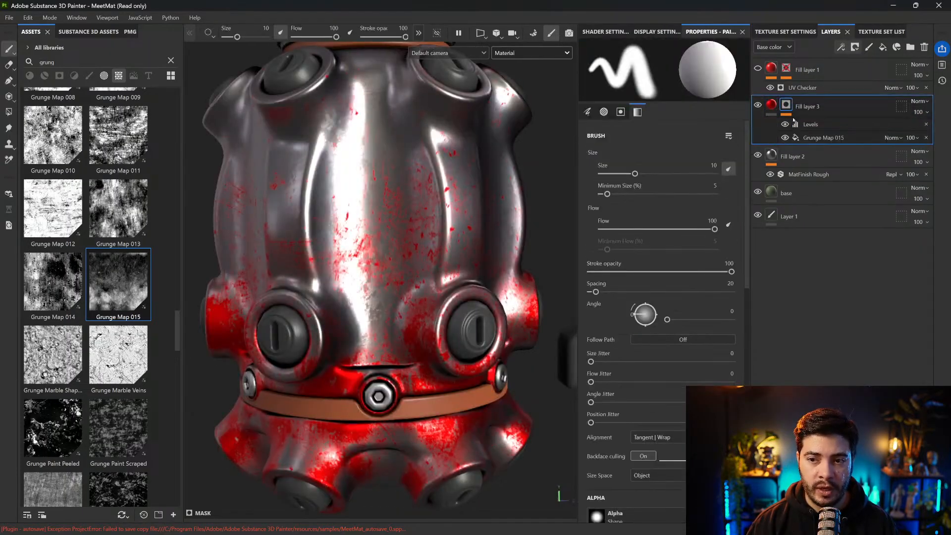
pyautogui.click(806, 124)
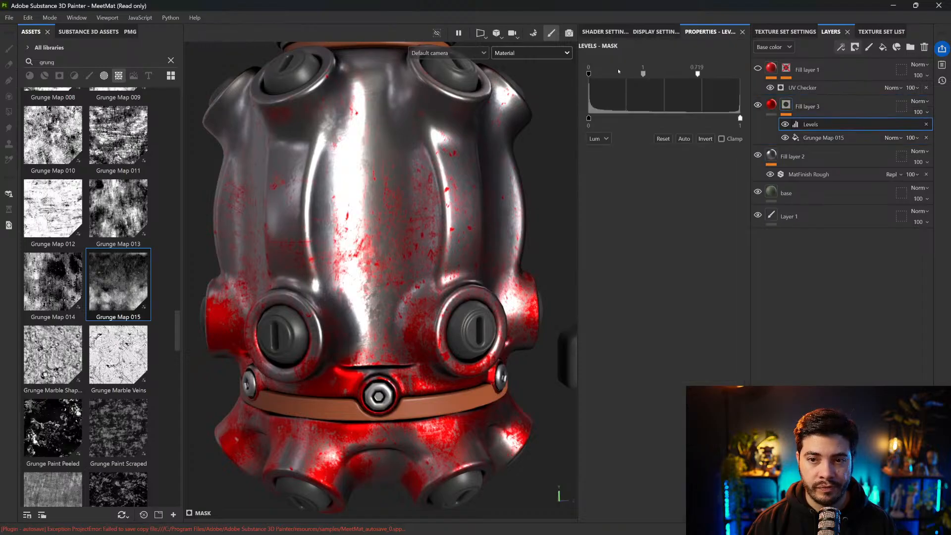
pyautogui.moveTo(591, 73); pyautogui.dragTo(604, 74)
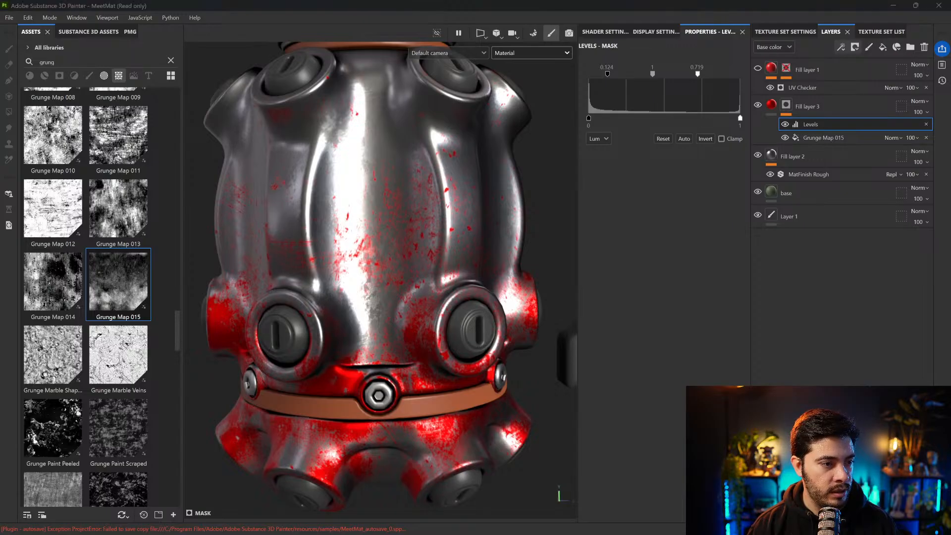
# Change Fill layer 3's base color from the red highlight to a dark neutral gray
pyautogui.scroll(-2, 436, 140)
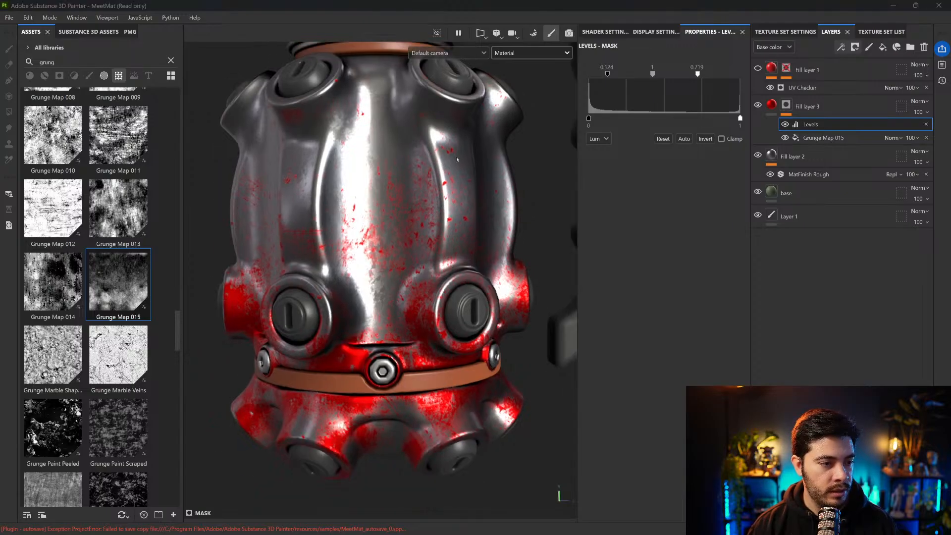
pyautogui.scroll(-1, 486, 191)
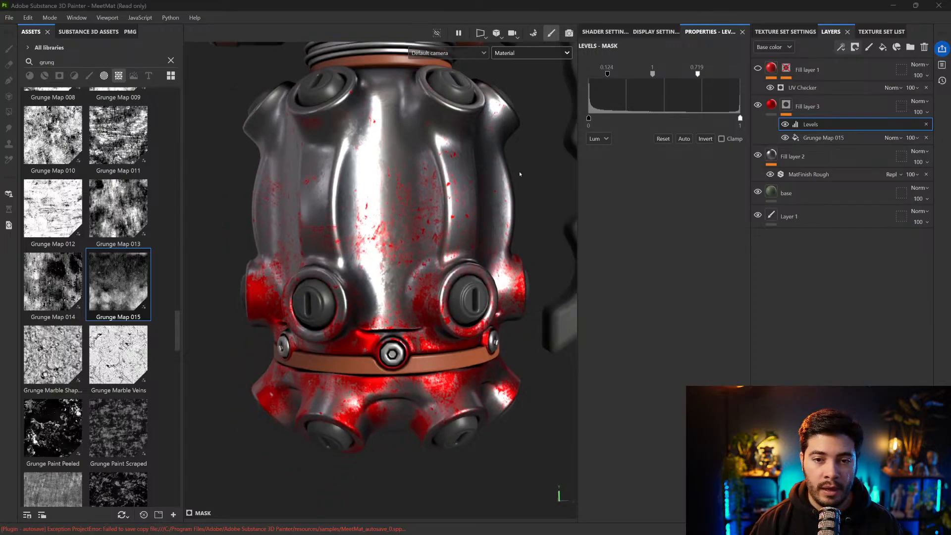
pyautogui.keyDown('alt'); pyautogui.moveTo(478, 206); pyautogui.dragTo(485, 159); pyautogui.keyUp('alt')
pyautogui.click(771, 105)
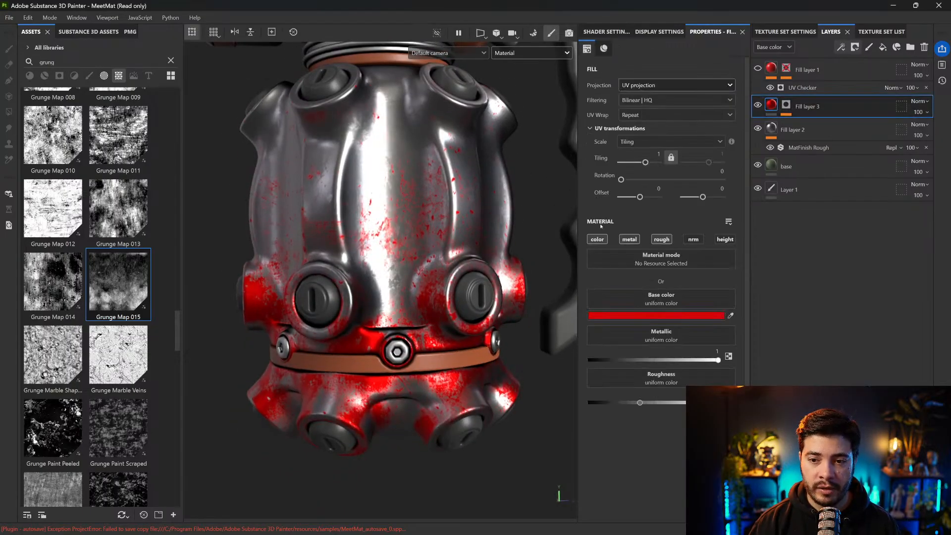
pyautogui.click(661, 317)
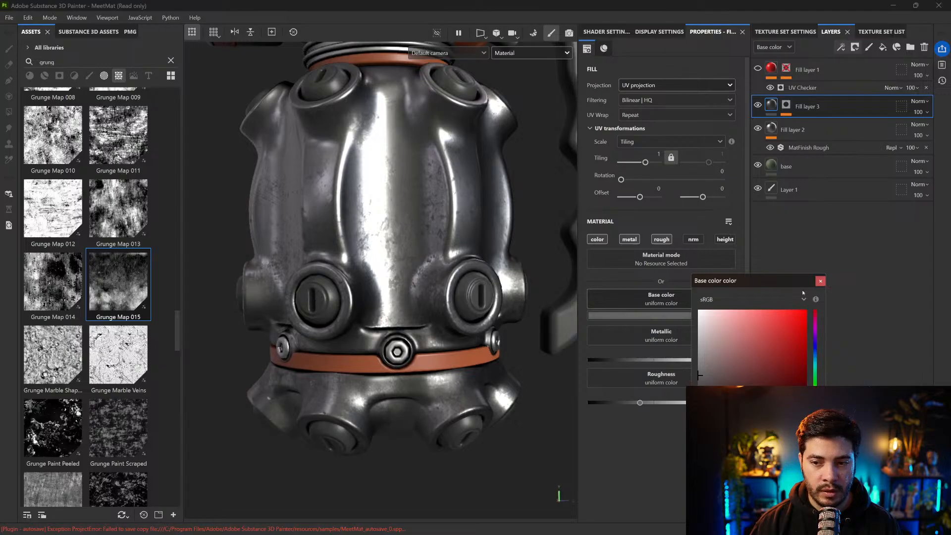
pyautogui.click(821, 281)
# Examine the gray grunge variation on the grenade's metal body and toggle Fill layer 3's visibility to compare
pyautogui.moveTo(422, 286)
pyautogui.keyDown('shift'); pyautogui.mouseDown(button='right')
pyautogui.moveTo(377, 286)
pyautogui.moveTo(415, 286)
pyautogui.mouseUp(button='right'); pyautogui.keyUp('shift')
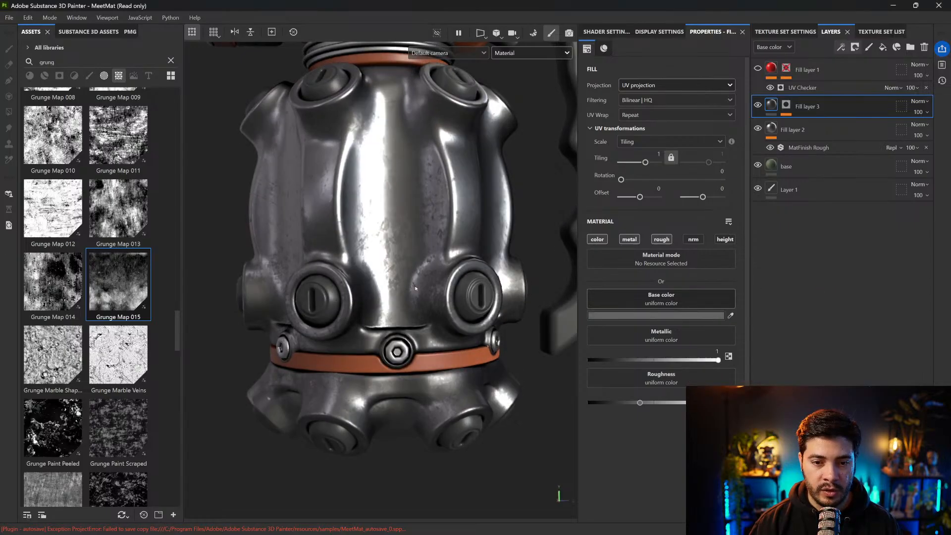
pyautogui.keyDown('alt'); pyautogui.moveTo(406, 305); pyautogui.dragTo(432, 323); pyautogui.keyUp('alt')
pyautogui.keyDown('alt'); pyautogui.moveTo(432, 323); pyautogui.dragTo(439, 263, button='right'); pyautogui.keyUp('alt')
pyautogui.keyDown('alt'); pyautogui.moveTo(439, 263); pyautogui.dragTo(453, 317, button='middle'); pyautogui.keyUp('alt')
pyautogui.keyDown('shift'); pyautogui.moveTo(454, 317); pyautogui.dragTo(484, 316, button='right'); pyautogui.keyUp('shift')
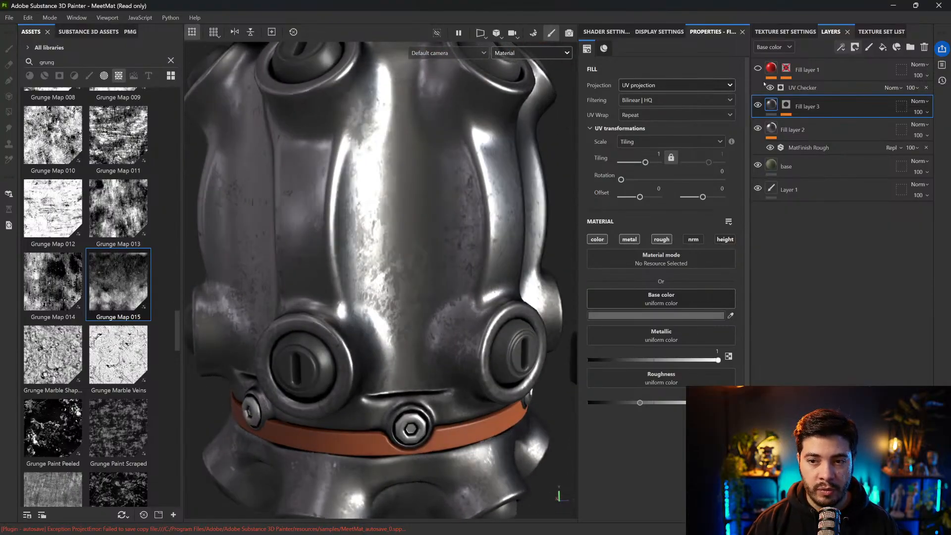
pyautogui.press('f')
pyautogui.click(758, 105)
pyautogui.click(758, 105)
pyautogui.click(758, 105)
pyautogui.click(758, 105)
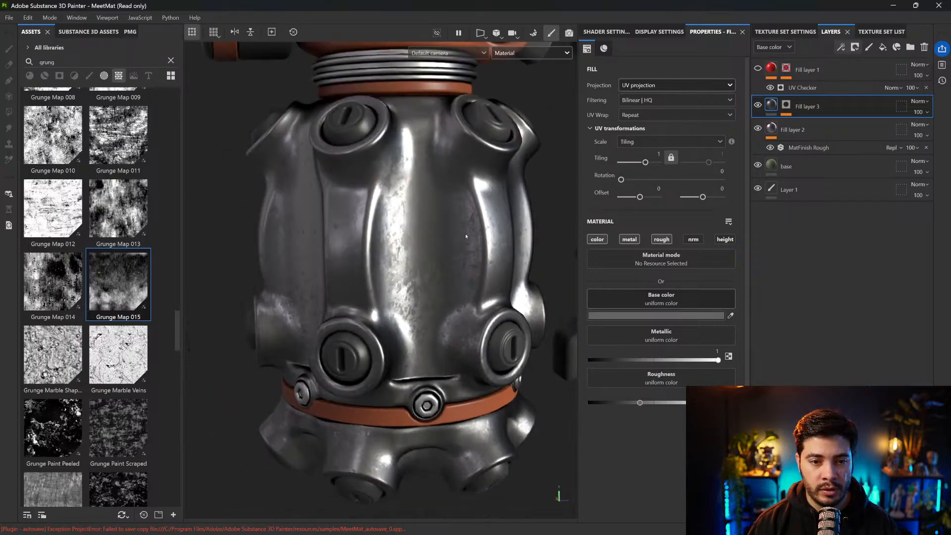
pyautogui.moveTo(443, 271)
pyautogui.keyDown('alt'); pyautogui.mouseDown()
pyautogui.moveTo(416, 273)
pyautogui.moveTo(450, 249)
pyautogui.mouseUp(); pyautogui.keyUp('alt')
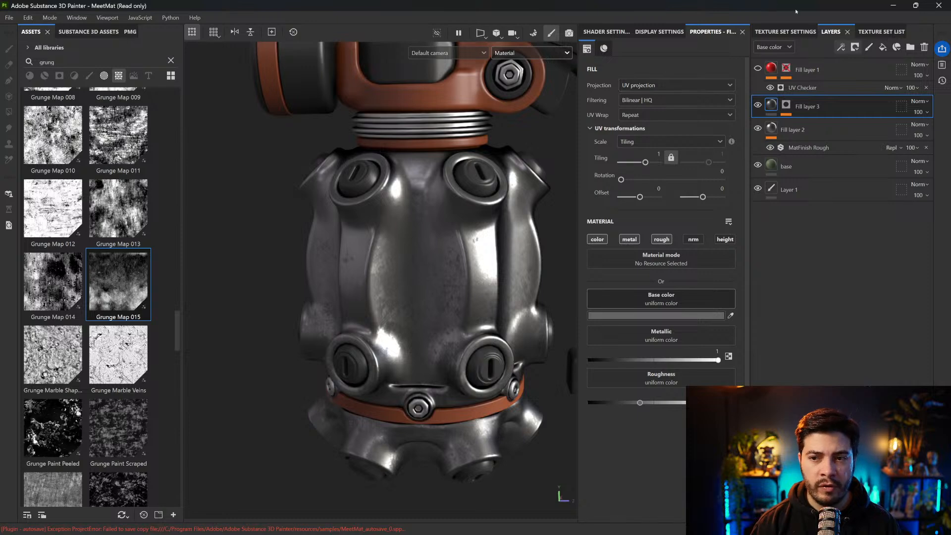
# Add a fill layer above Fill layer 3 with metal and rough channels enabled, Metallic at 1 and slightly raised Roughness
pyautogui.click(883, 47)
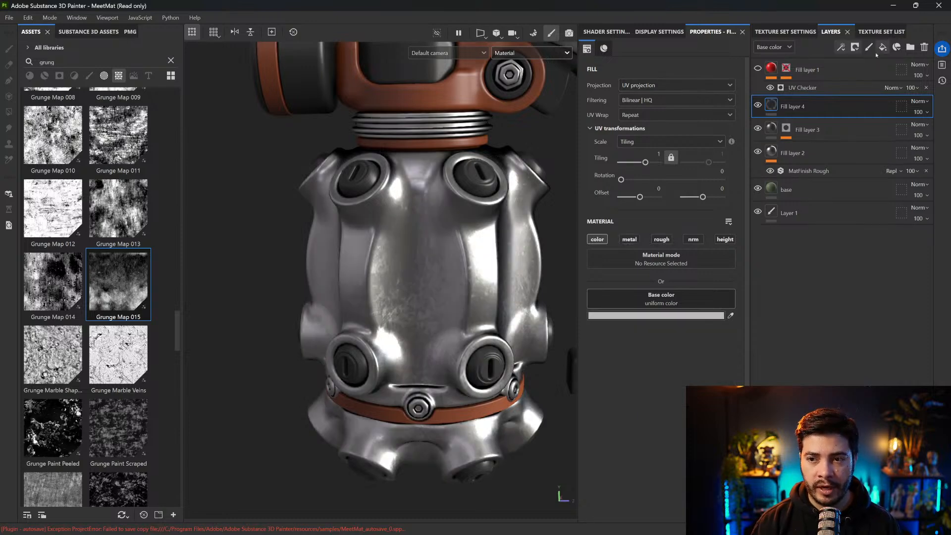
pyautogui.click(631, 240)
pyautogui.click(662, 240)
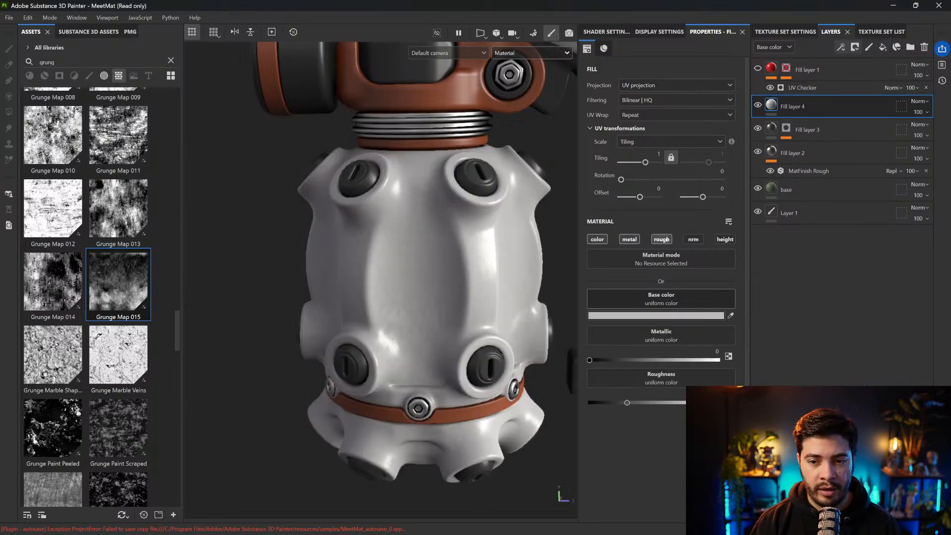
pyautogui.moveTo(688, 361); pyautogui.dragTo(758, 356)
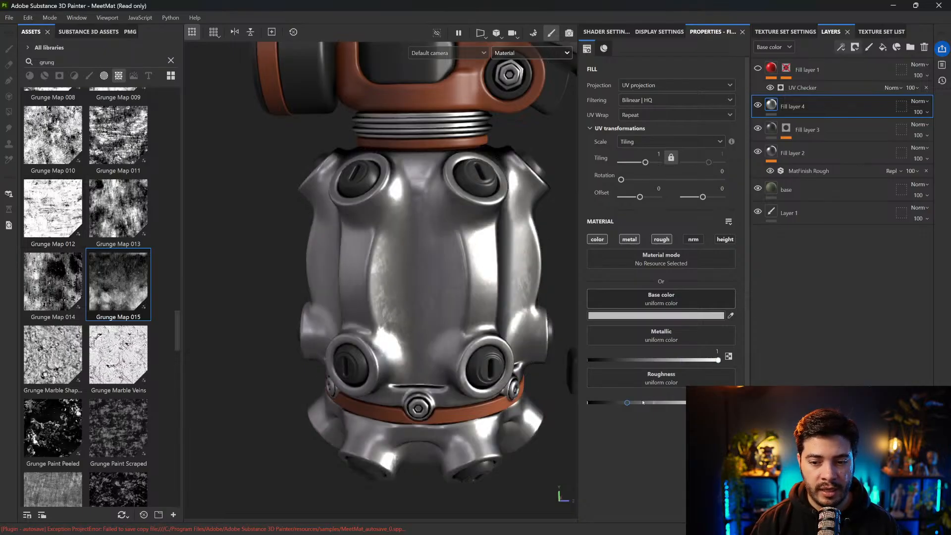
pyautogui.moveTo(643, 403)
pyautogui.mouseDown()
pyautogui.moveTo(610, 403)
pyautogui.moveTo(643, 403)
pyautogui.mouseUp()
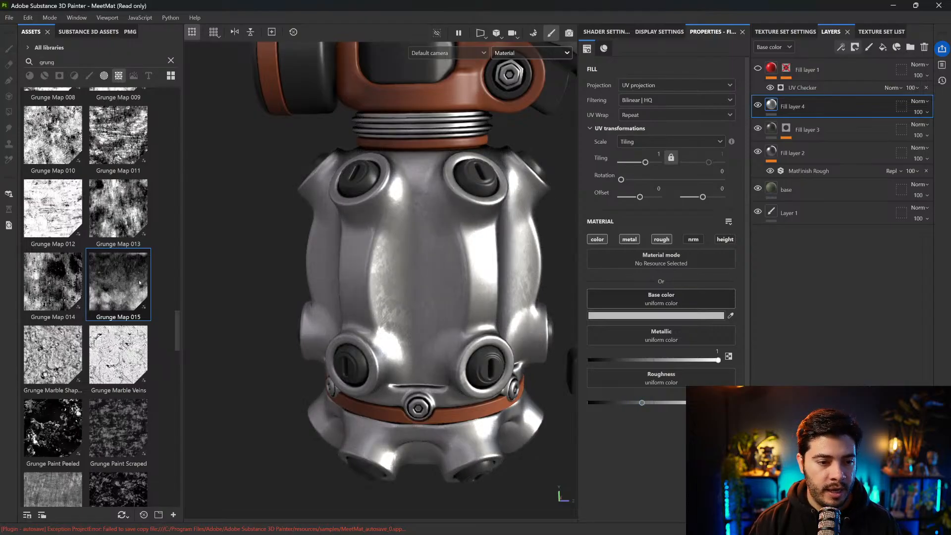
# Mask Fill layer 4 with the Grunge Pebbles Spots texture and return to the layer's material properties
pyautogui.scroll(-3, 95, 182)
pyautogui.scroll(-3, 95, 182)
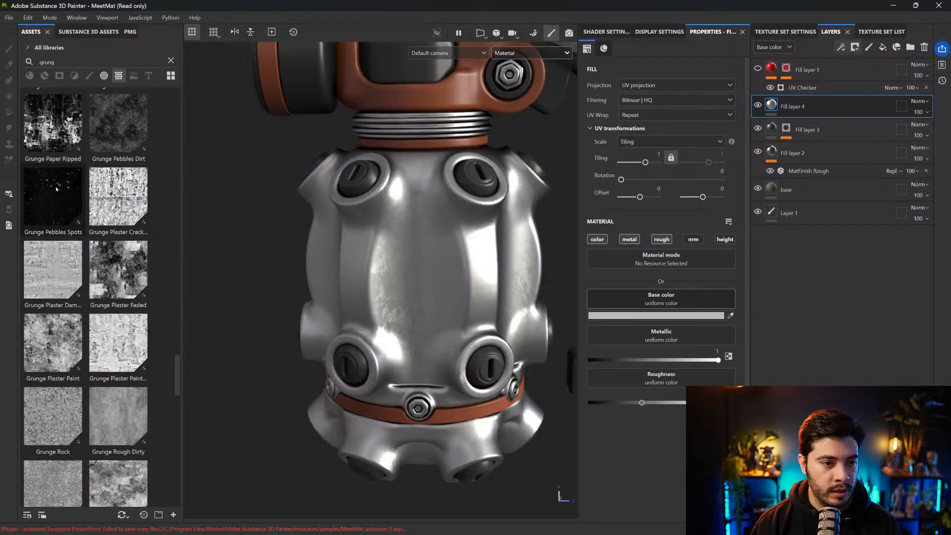
pyautogui.moveTo(55, 194); pyautogui.dragTo(786, 105)
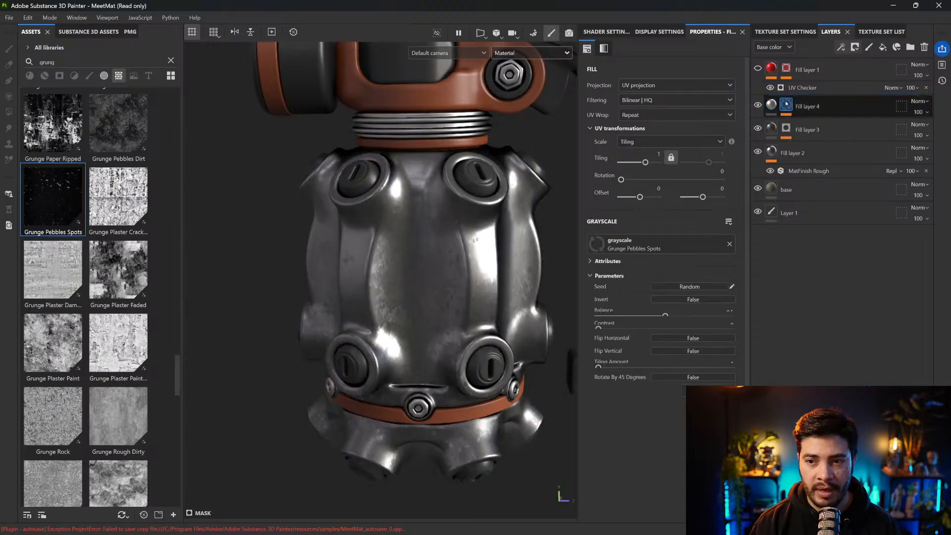
pyautogui.hotkey('ctrl', 'z')
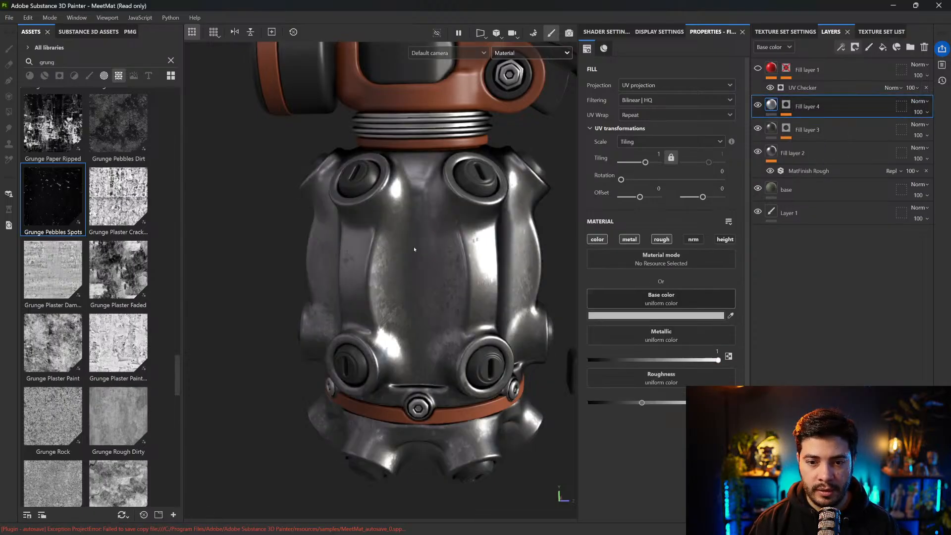
# Set Fill layer 4's base color to saturated blue to highlight where its mask applies
pyautogui.click(719, 316)
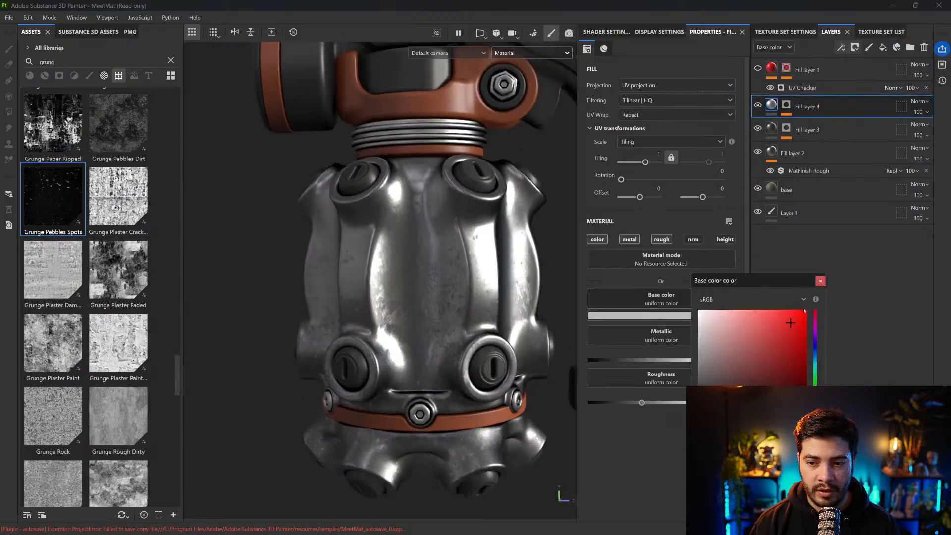
pyautogui.click(817, 346)
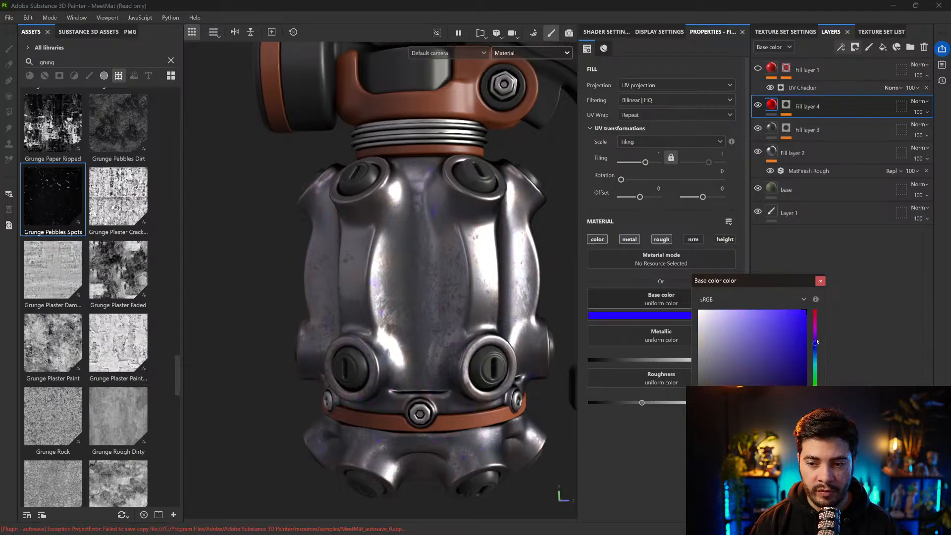
pyautogui.click(820, 281)
pyautogui.keyDown('shift'); pyautogui.moveTo(456, 279); pyautogui.dragTo(520, 279, button='right'); pyautogui.keyUp('shift')
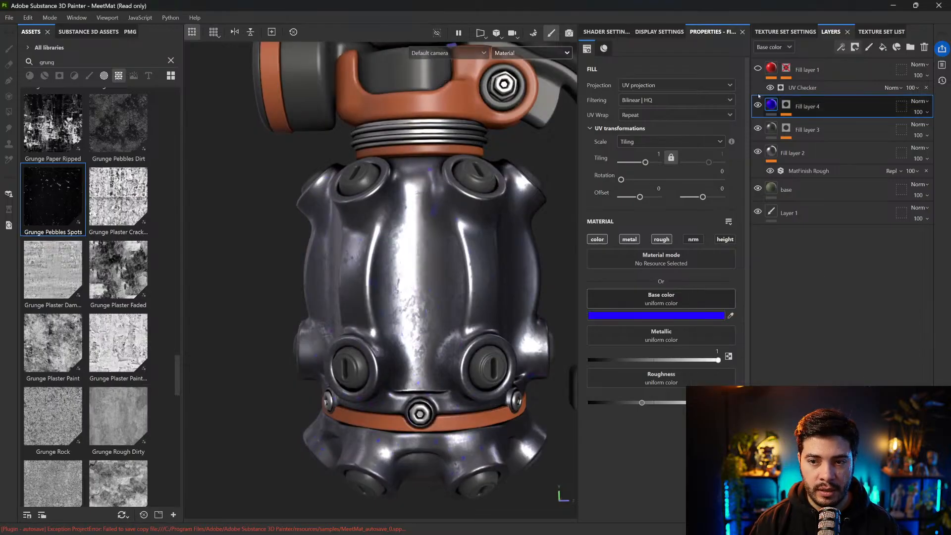
# Set Fill layer 4's material to tri-planar projection and inspect the blue spots up close
pyautogui.click(644, 85)
pyautogui.click(642, 119)
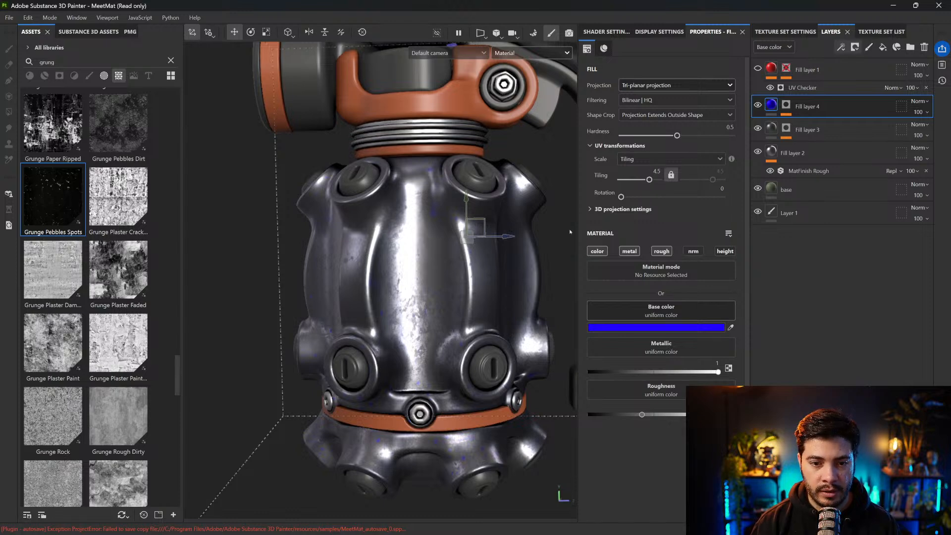
pyautogui.scroll(10, 454, 197)
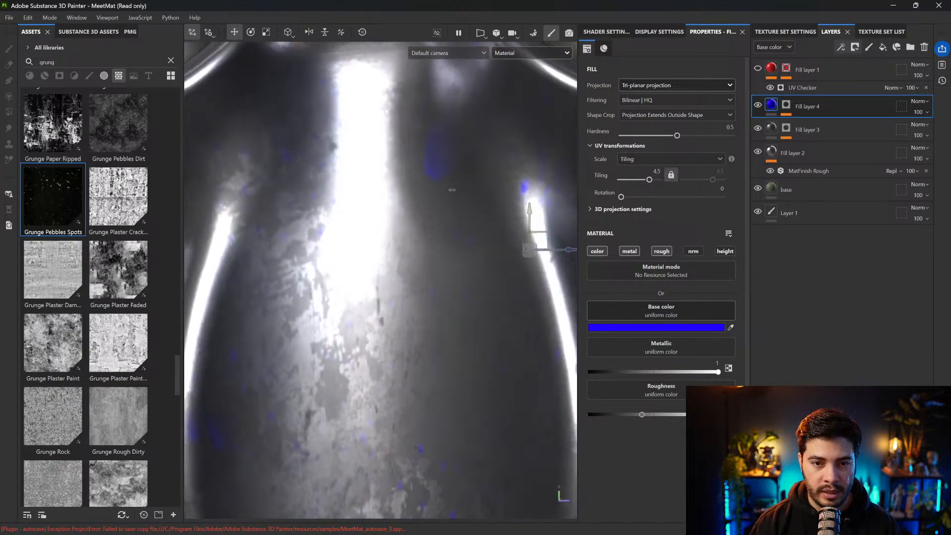
pyautogui.keyDown('shift'); pyautogui.moveTo(451, 190); pyautogui.dragTo(448, 179, button='right'); pyautogui.keyUp('shift')
pyautogui.keyDown('alt'); pyautogui.moveTo(449, 234); pyautogui.dragTo(411, 344); pyautogui.keyUp('alt')
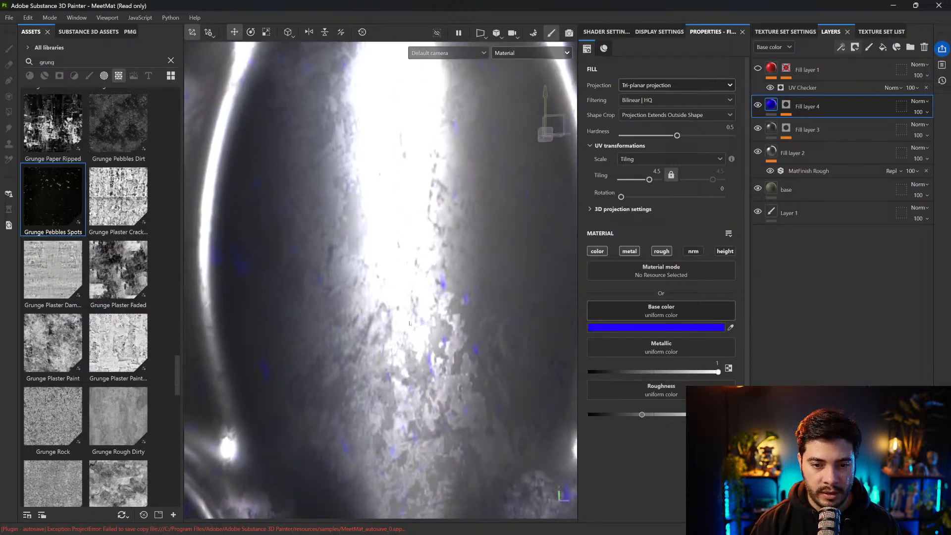
# Set Grunge Pebbles Spots in Fill layer 4's mask to a Balance of 0.68 and a Contrast of 0.3
pyautogui.click(786, 105)
pyautogui.click(796, 125)
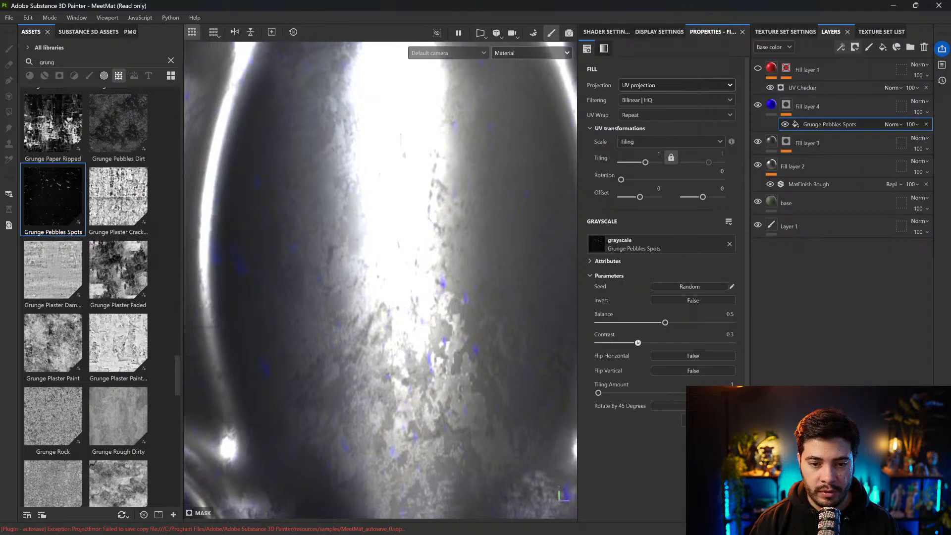
pyautogui.moveTo(657, 324); pyautogui.dragTo(689, 323)
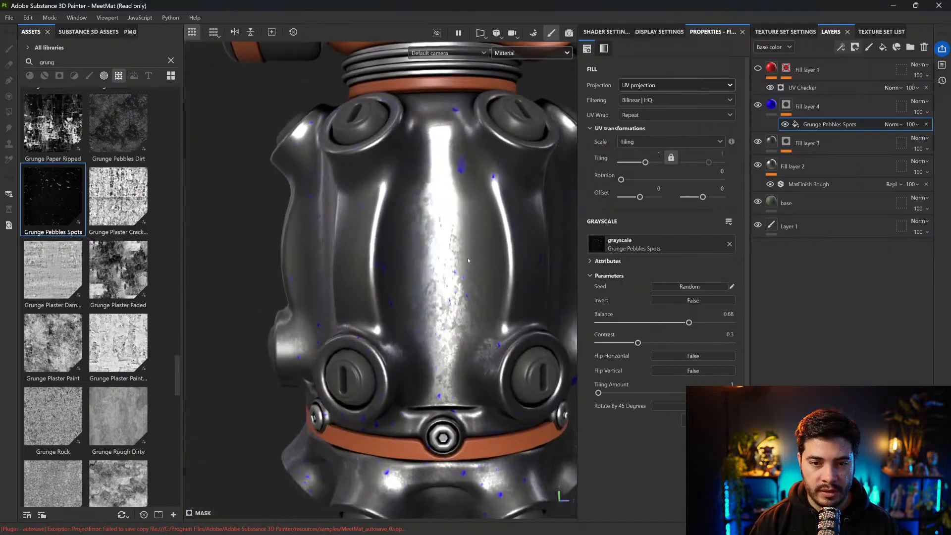
# Replace the grayscale texture in Fill layer 4's mask with Grunge Spots
pyautogui.scroll(-3, 102, 309)
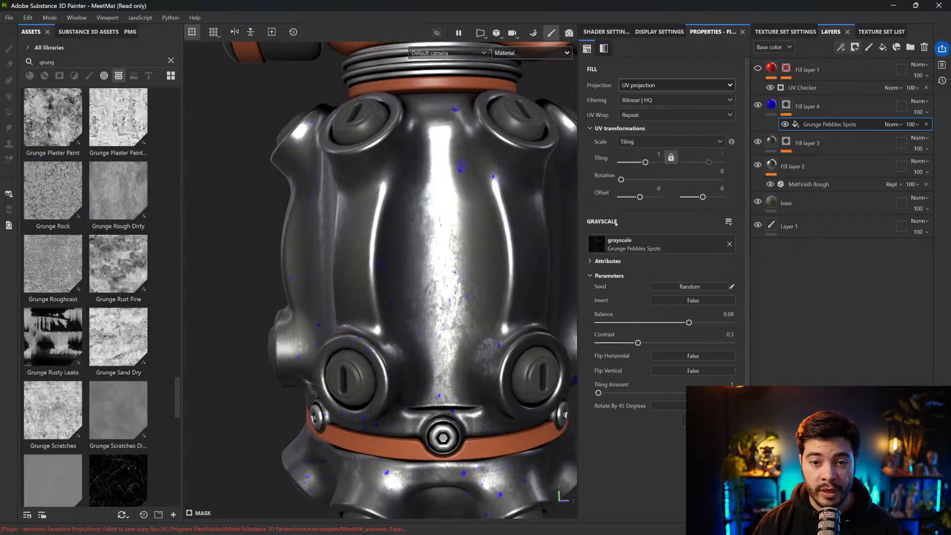
pyautogui.scroll(-8, 65, 182)
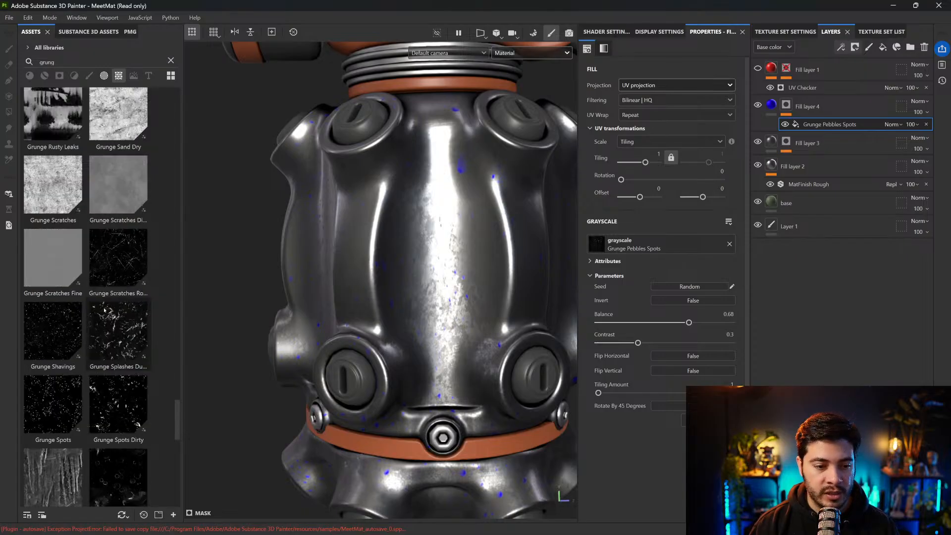
pyautogui.moveTo(65, 182); pyautogui.dragTo(646, 239)
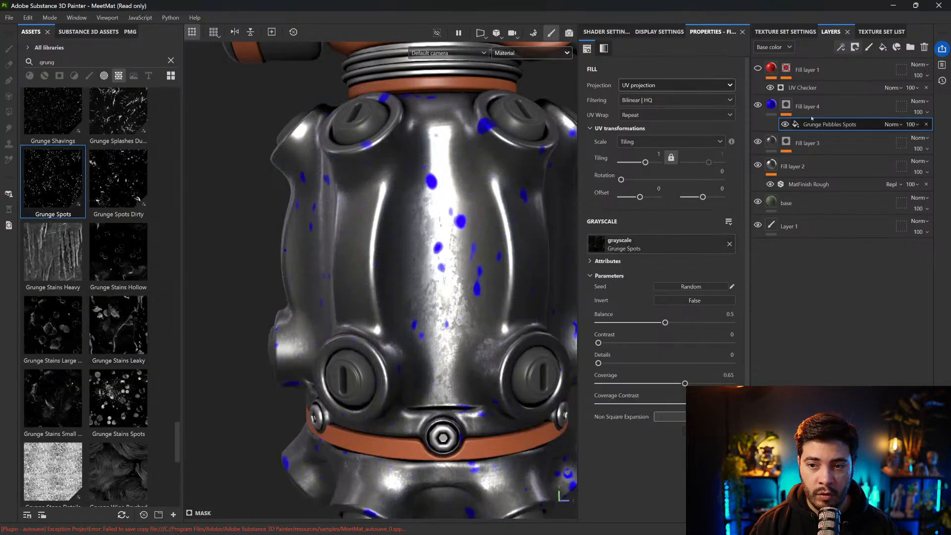
# Give the Grunge Spots mask tri-planar projection with a Tiling of 2.73, set Balance to 0.61 and increase the Coverage
pyautogui.click(651, 85)
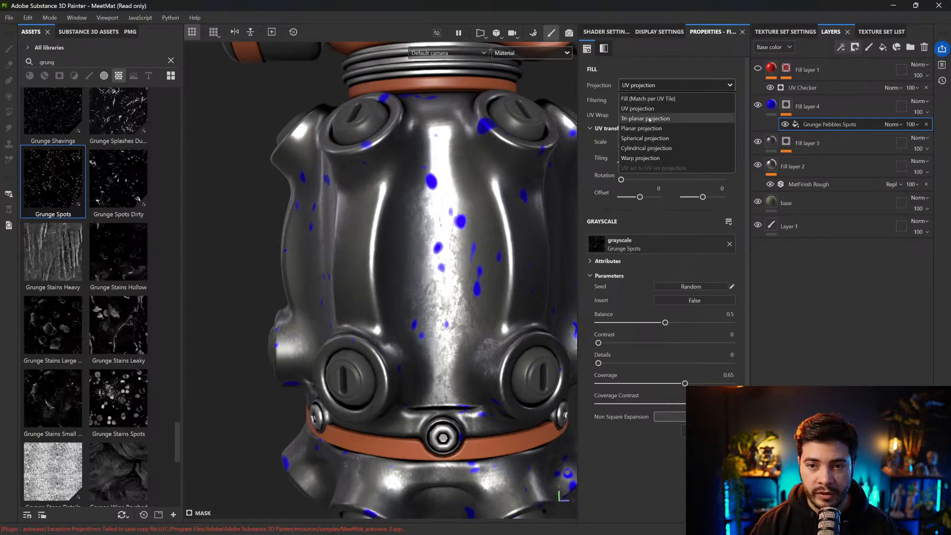
pyautogui.click(651, 118)
pyautogui.moveTo(645, 180); pyautogui.dragTo(648, 180)
pyautogui.moveTo(666, 340)
pyautogui.mouseDown()
pyautogui.moveTo(711, 335)
pyautogui.moveTo(681, 335)
pyautogui.mouseUp()
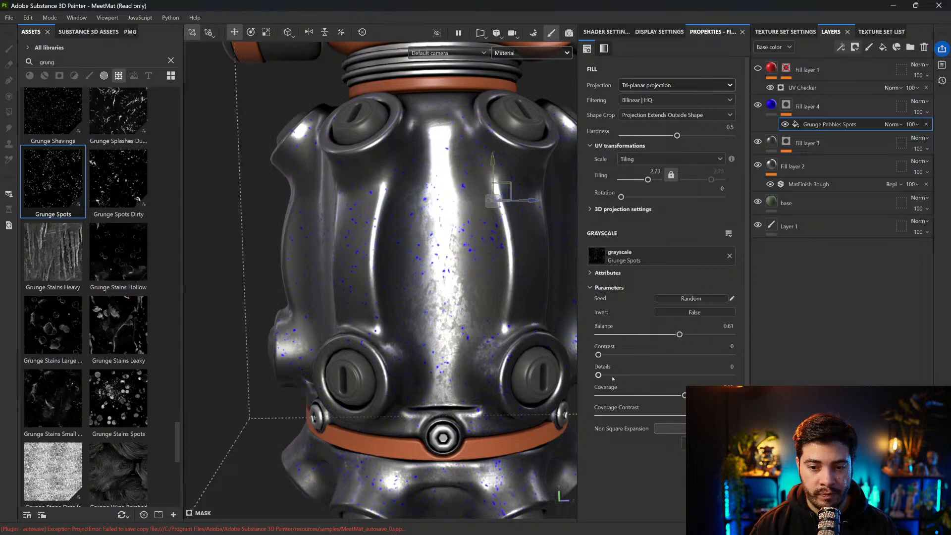
pyautogui.moveTo(677, 391)
pyautogui.mouseDown()
pyautogui.moveTo(659, 395)
pyautogui.moveTo(694, 395)
pyautogui.mouseUp()
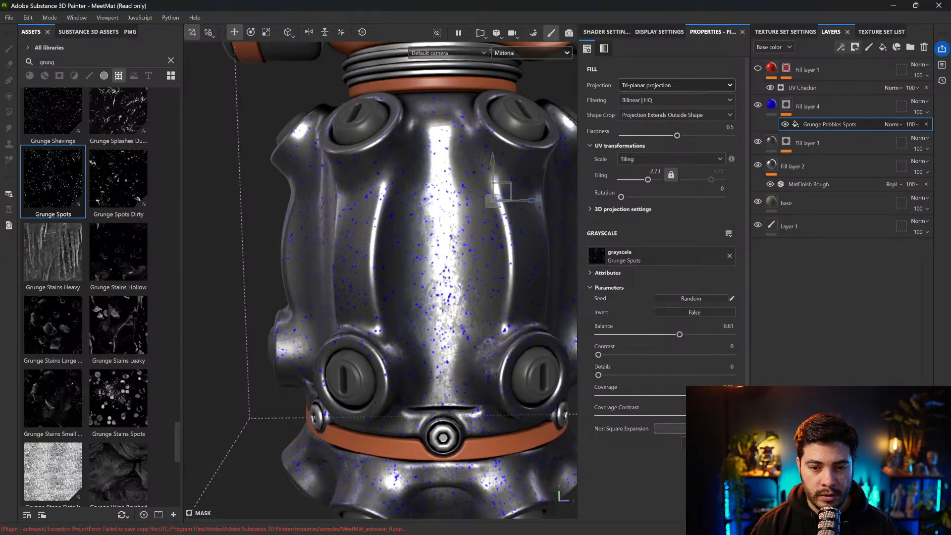
# Change Fill layer 4's base color from blue to a neutral grey
pyautogui.scroll(5, 499, 322)
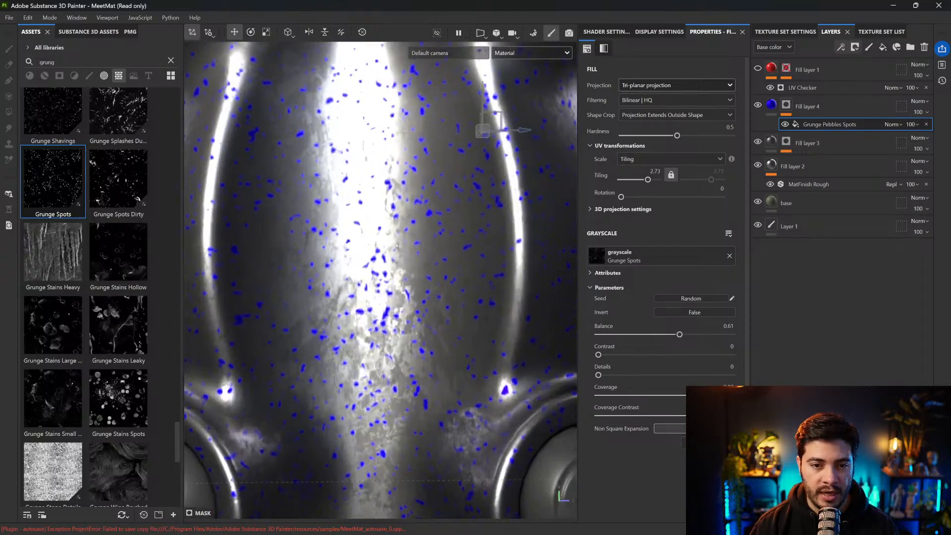
pyautogui.click(772, 104)
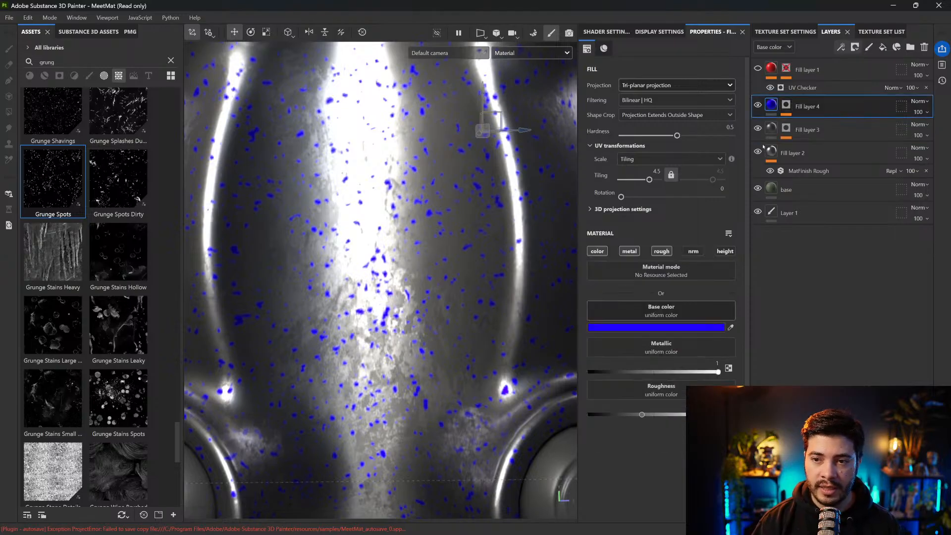
pyautogui.click(653, 328)
pyautogui.moveTo(718, 365); pyautogui.dragTo(686, 365)
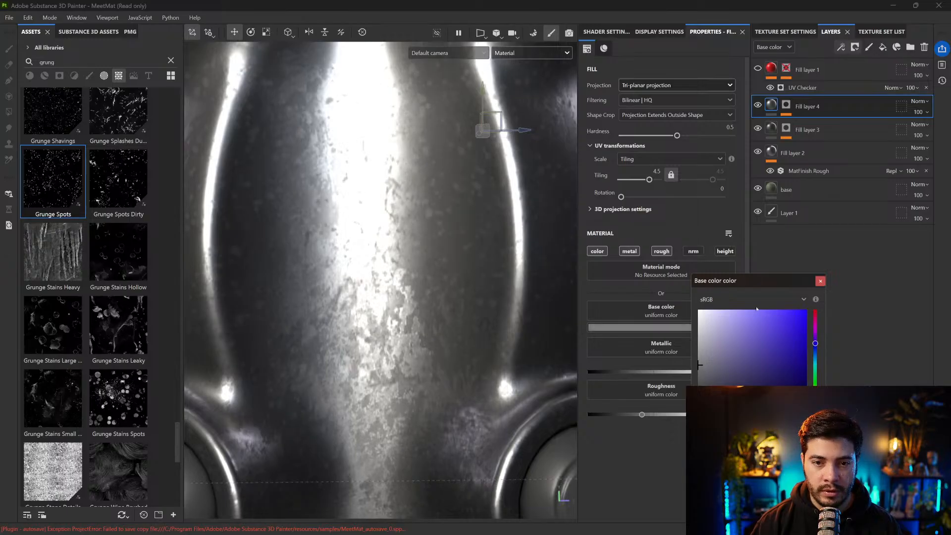
pyautogui.click(819, 282)
# Enable the height channel on Fill layer 4, raise Height to 0.0187 and inspect the relief on the grenade body
pyautogui.click(725, 252)
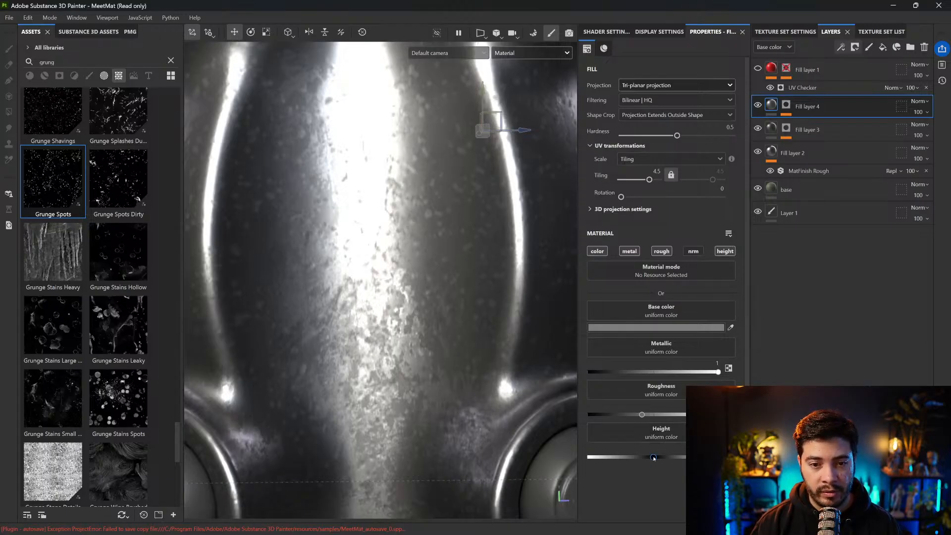
pyautogui.moveTo(654, 457); pyautogui.dragTo(654, 459)
pyautogui.scroll(-6, 371, 224)
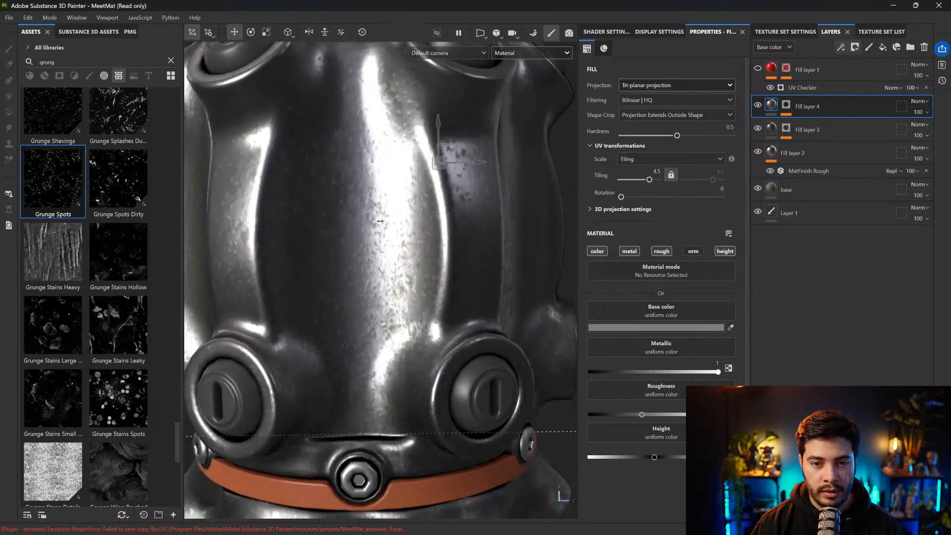
pyautogui.keyDown('alt'); pyautogui.moveTo(404, 243); pyautogui.dragTo(412, 263); pyautogui.keyUp('alt')
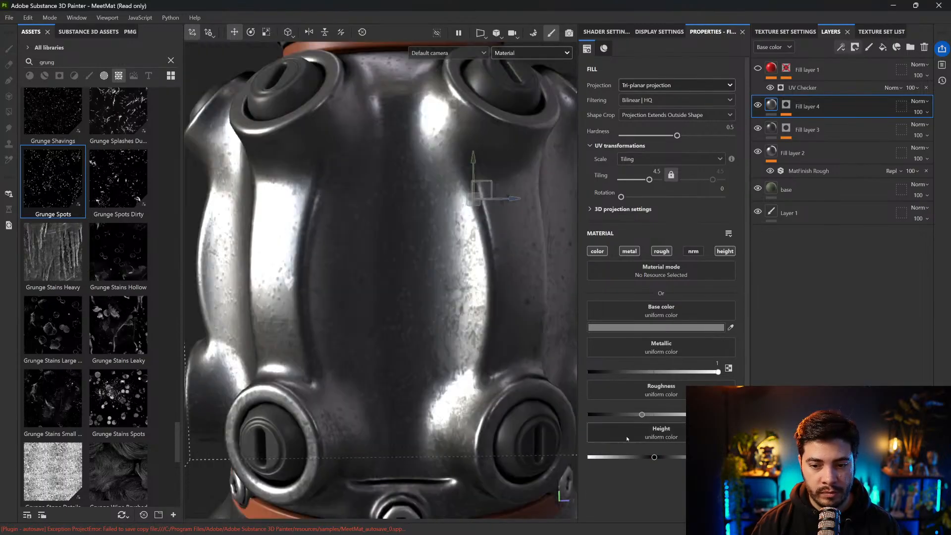
pyautogui.moveTo(654, 459); pyautogui.dragTo(655, 459)
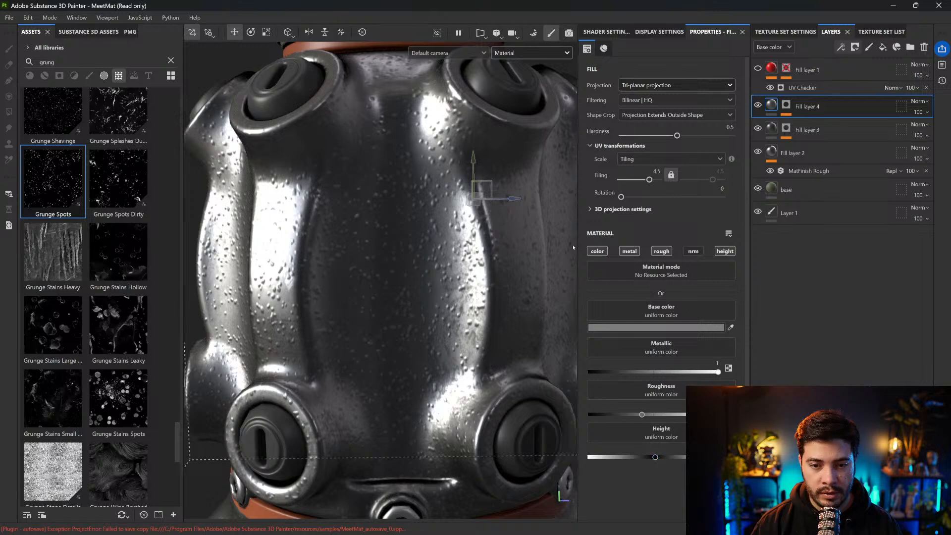
pyautogui.scroll(-2, 457, 229)
pyautogui.scroll(-3, 457, 228)
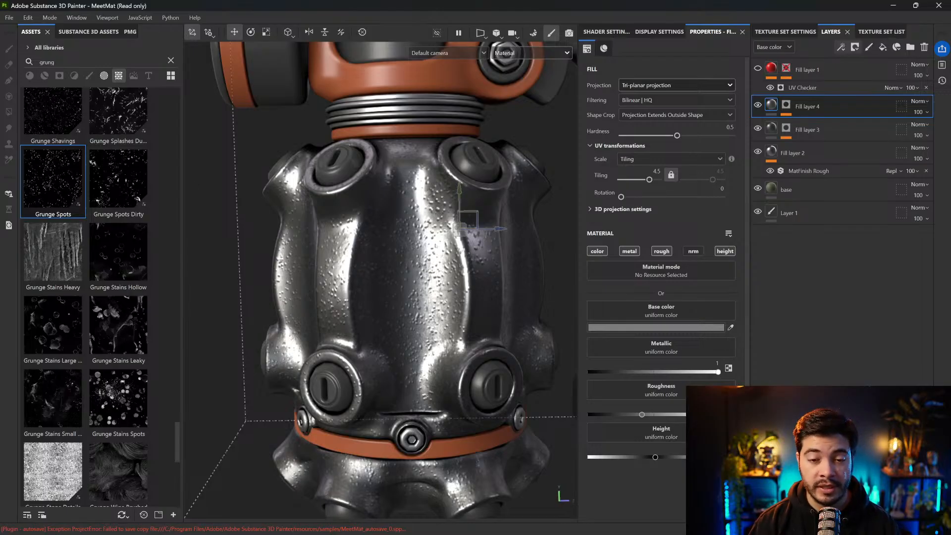
pyautogui.keyDown('alt'); pyautogui.moveTo(429, 279); pyautogui.dragTo(370, 237); pyautogui.keyUp('alt')
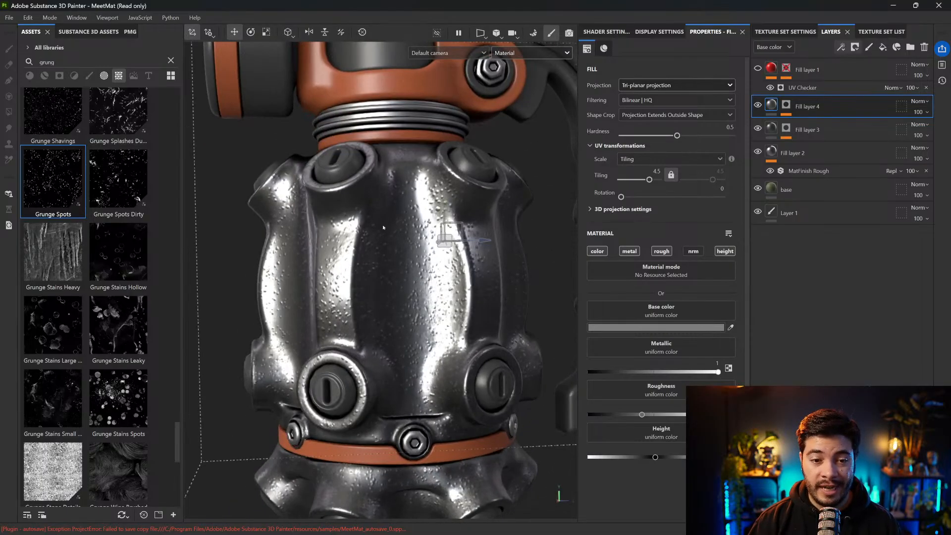
pyautogui.scroll(5, 433, 231)
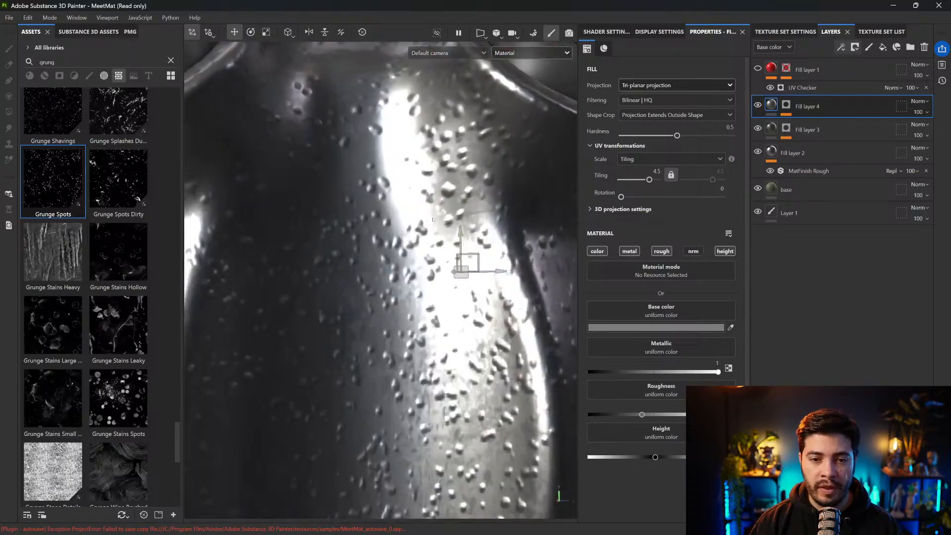
# Select the grunge fill in Fill layer 4's mask and search the assets for "noise"
pyautogui.click(787, 105)
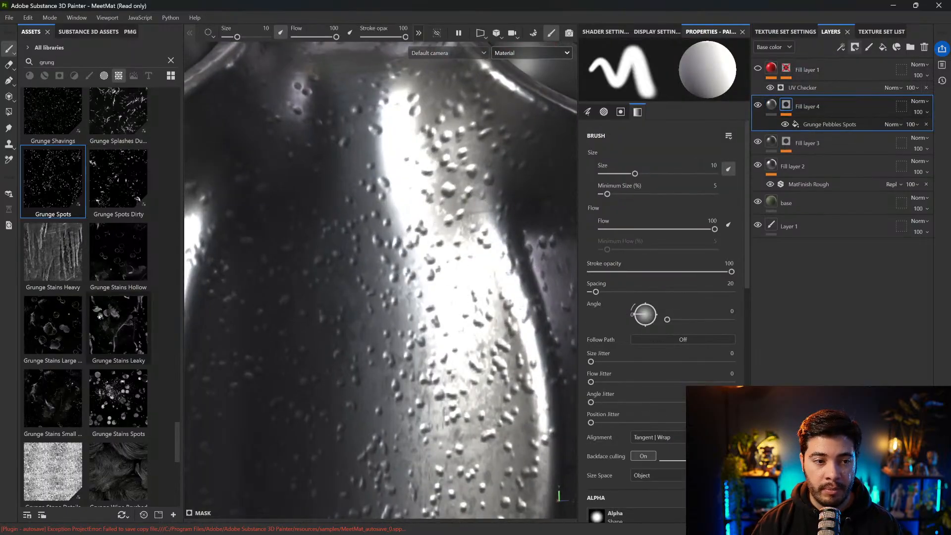
pyautogui.click(830, 125)
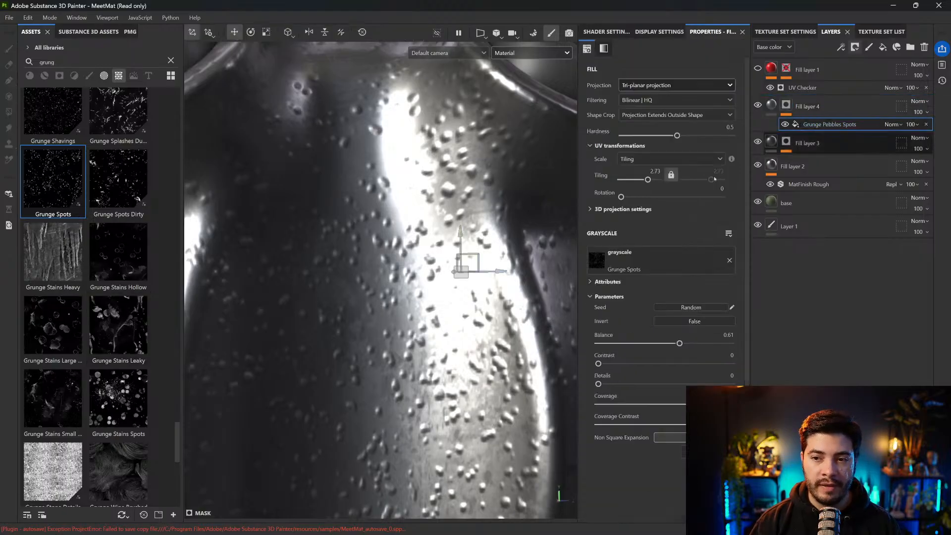
pyautogui.scroll(-4, 101, 280)
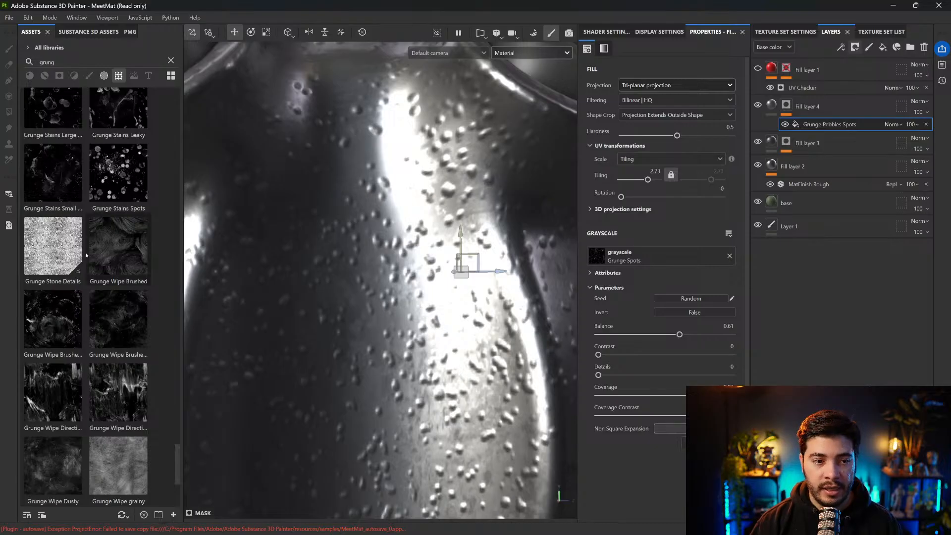
pyautogui.scroll(10, 99, 198)
pyautogui.doubleClick(84, 60)
pyautogui.write('noise')
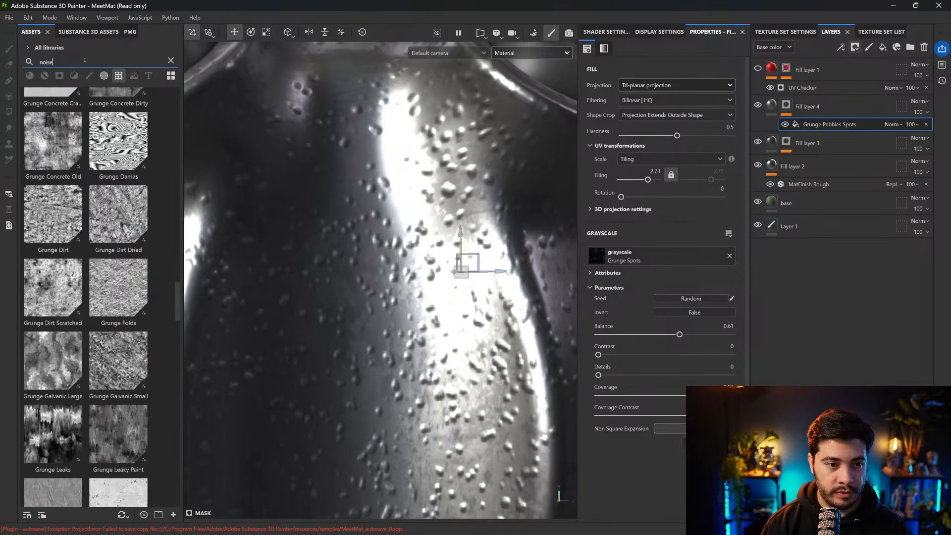
# Try Perlin Noise as the mask's grayscale texture with a Tiling of 7.88 and a Balance of 0.32
pyautogui.scroll(-10, 105, 378)
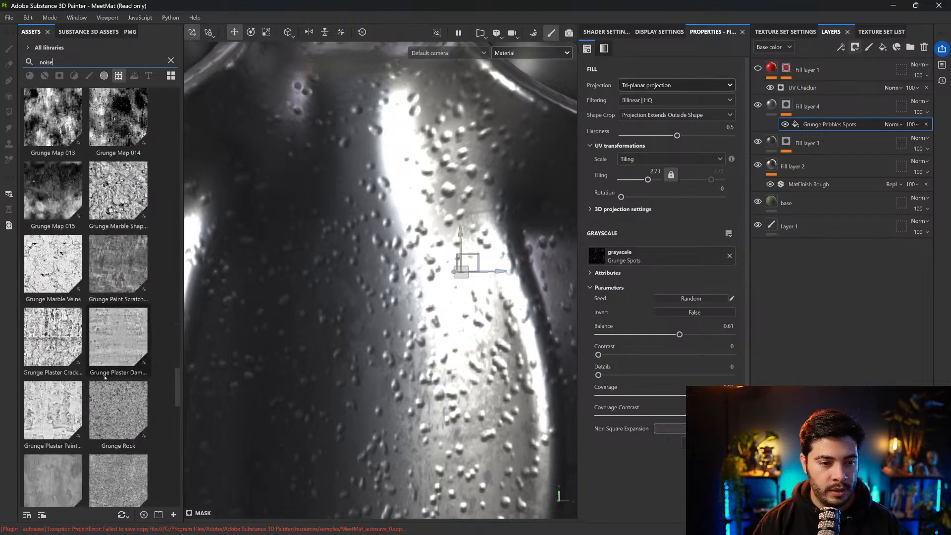
pyautogui.scroll(-4, 104, 378)
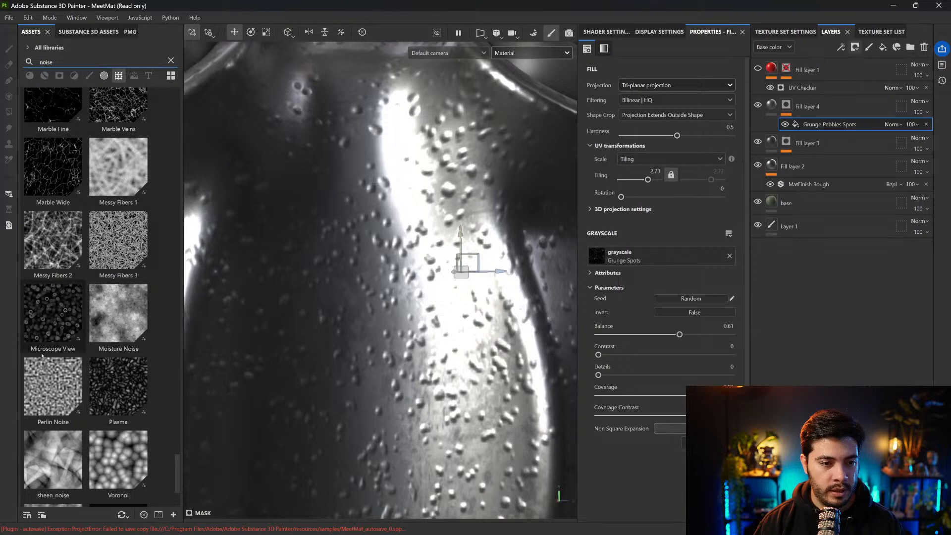
pyautogui.moveTo(53, 389); pyautogui.dragTo(661, 259)
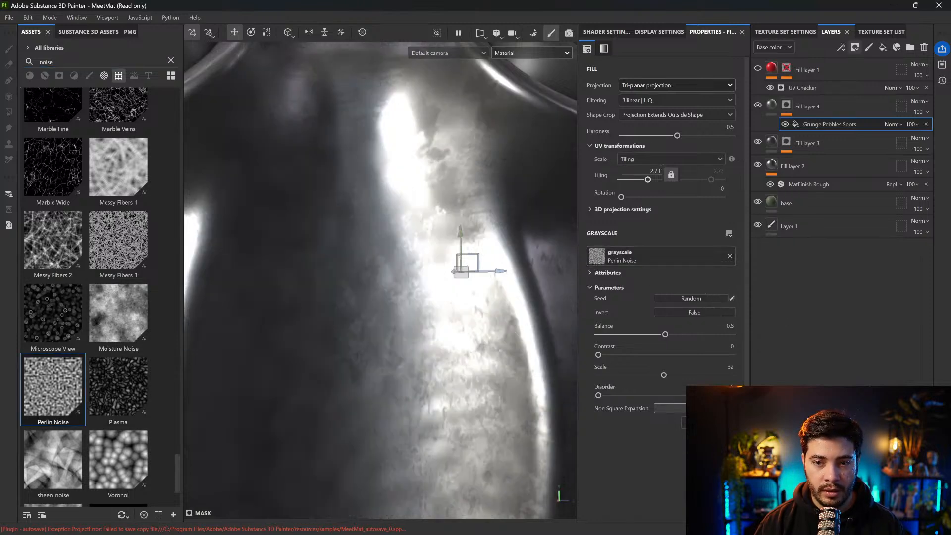
pyautogui.moveTo(648, 180); pyautogui.dragTo(651, 180)
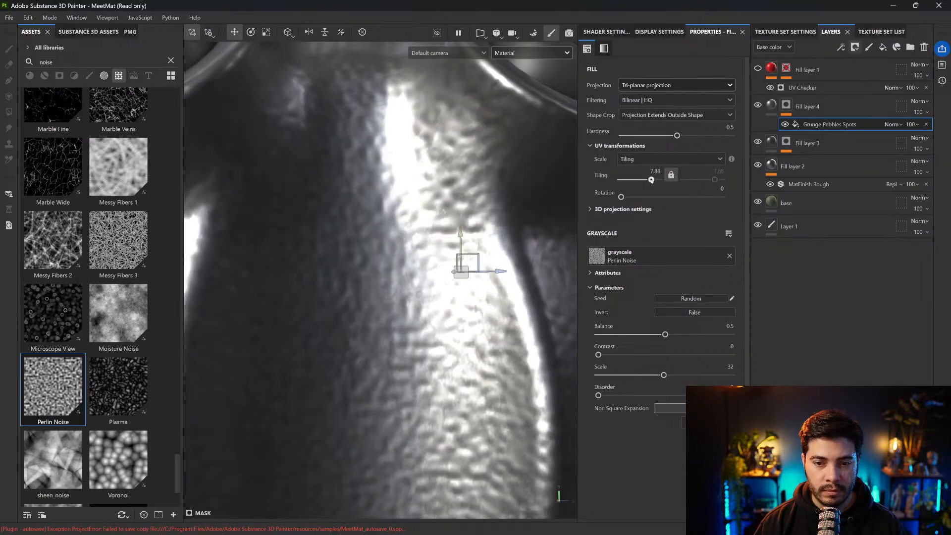
pyautogui.moveTo(665, 335); pyautogui.dragTo(641, 335)
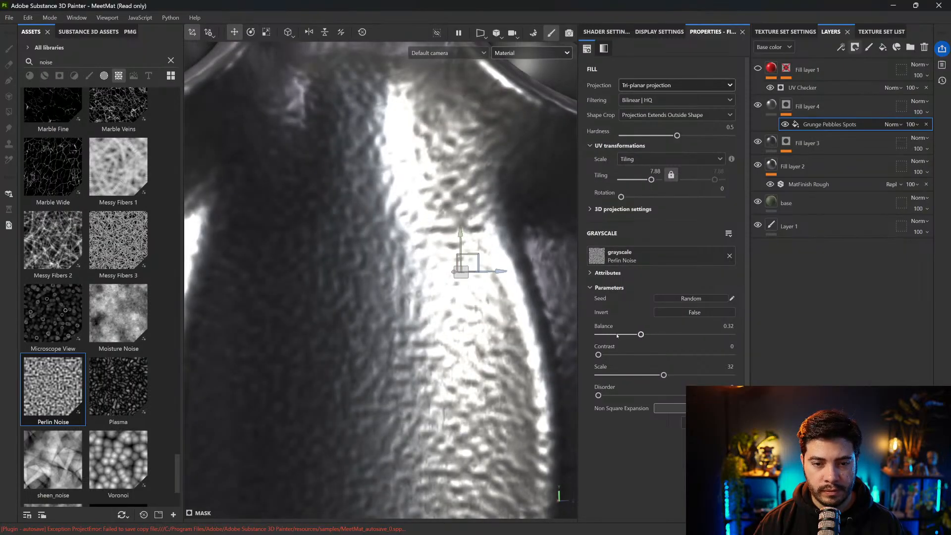
pyautogui.scroll(-5, 485, 315)
pyautogui.scroll(-3, 485, 314)
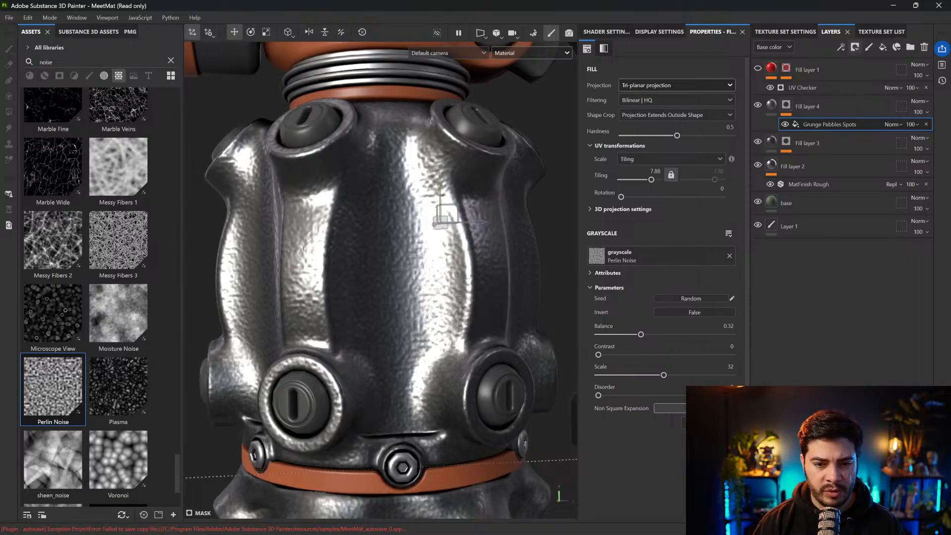
# Use White Noise Fast as the mask's grayscale texture, set its Tiling to 0.7 and inspect the surface
pyautogui.scroll(-3, 50, 396)
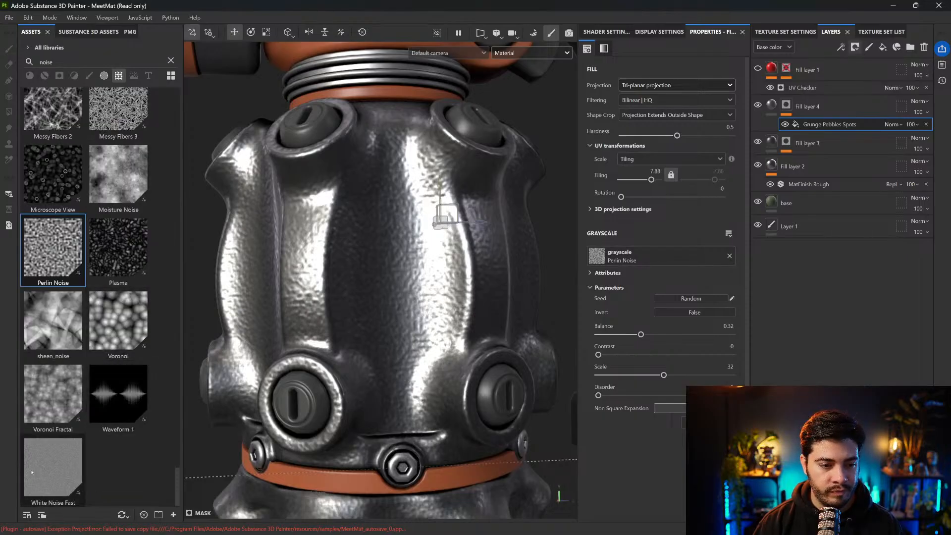
pyautogui.moveTo(52, 477); pyautogui.dragTo(650, 256)
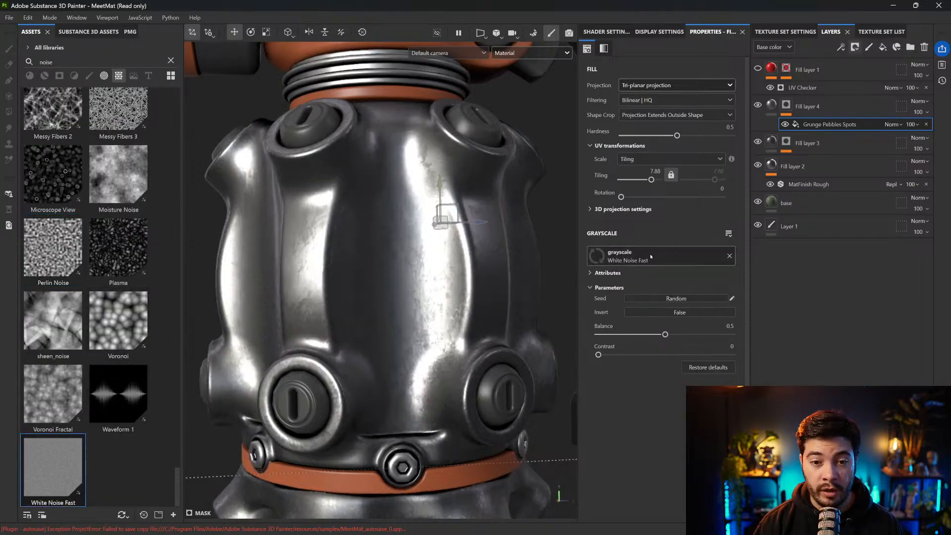
pyautogui.scroll(4, 475, 270)
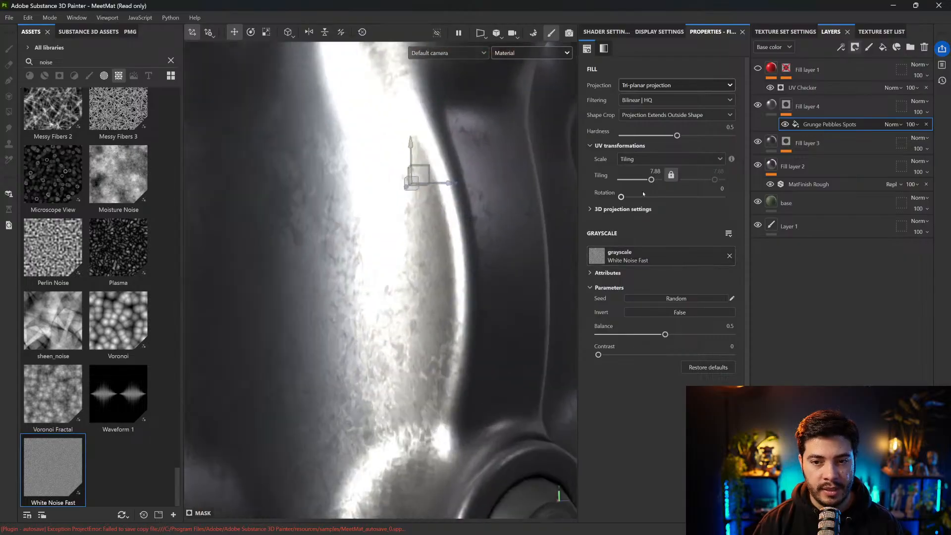
pyautogui.moveTo(652, 180); pyautogui.dragTo(645, 181)
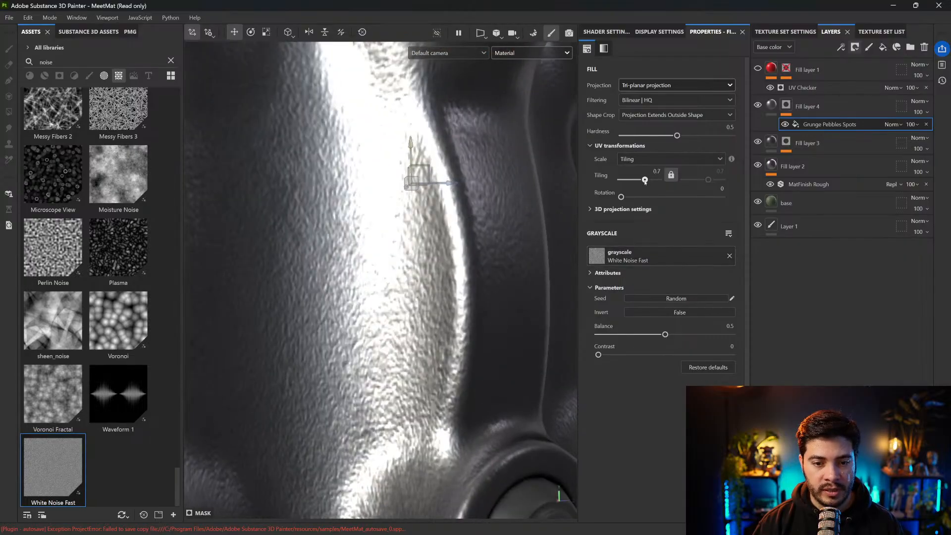
pyautogui.scroll(-3, 460, 229)
pyautogui.keyDown('alt'); pyautogui.moveTo(350, 238); pyautogui.dragTo(393, 256); pyautogui.keyUp('alt')
pyautogui.scroll(-4, 434, 202)
pyautogui.keyDown('alt'); pyautogui.moveTo(434, 200); pyautogui.dragTo(388, 242, button='middle'); pyautogui.keyUp('alt')
pyautogui.keyDown('shift'); pyautogui.moveTo(388, 242); pyautogui.dragTo(390, 243, button='right'); pyautogui.keyUp('shift')
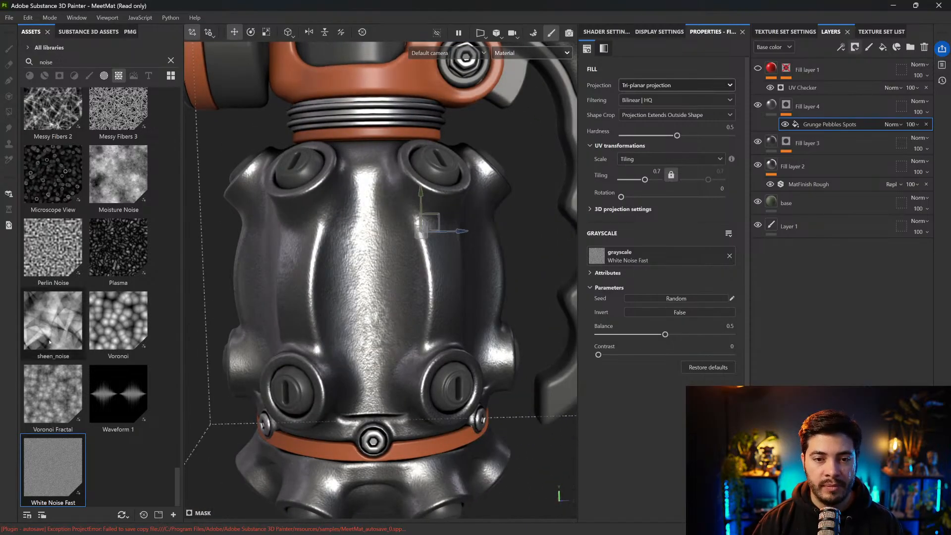
# Add a Blur filter above the noise in Fill layer 4's mask with a Blur Intensity of 0.16
pyautogui.click(841, 47)
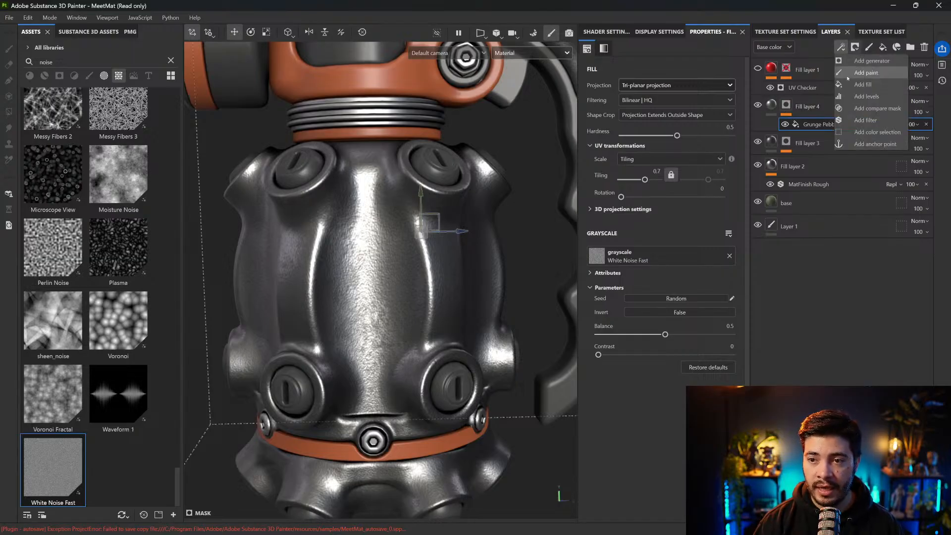
pyautogui.click(866, 120)
pyautogui.click(659, 78)
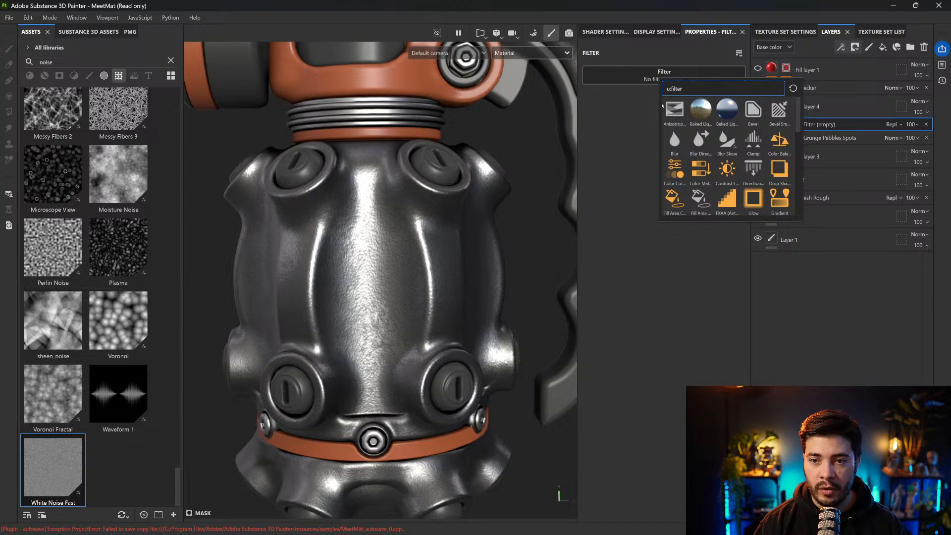
pyautogui.click(675, 142)
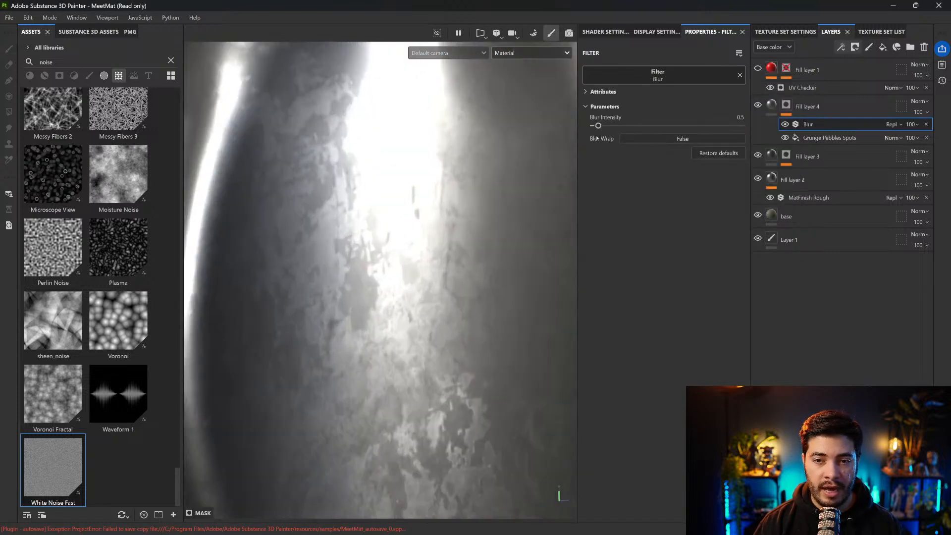
pyautogui.moveTo(599, 127); pyautogui.dragTo(595, 127)
pyautogui.scroll(-10, 414, 229)
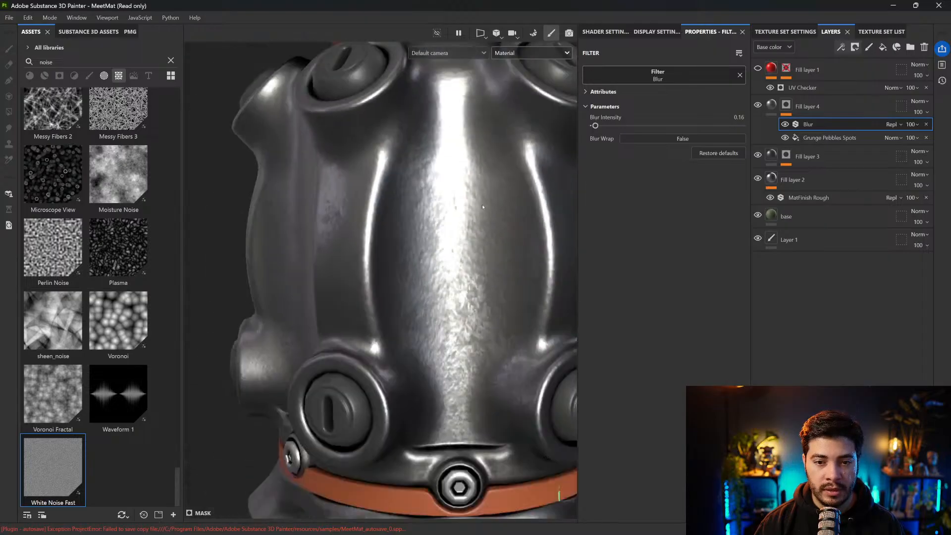
pyautogui.keyDown('alt'); pyautogui.moveTo(413, 229); pyautogui.dragTo(385, 231, button='middle'); pyautogui.keyUp('alt')
pyautogui.keyDown('shift'); pyautogui.moveTo(385, 232); pyautogui.dragTo(381, 243, button='right'); pyautogui.keyUp('shift')
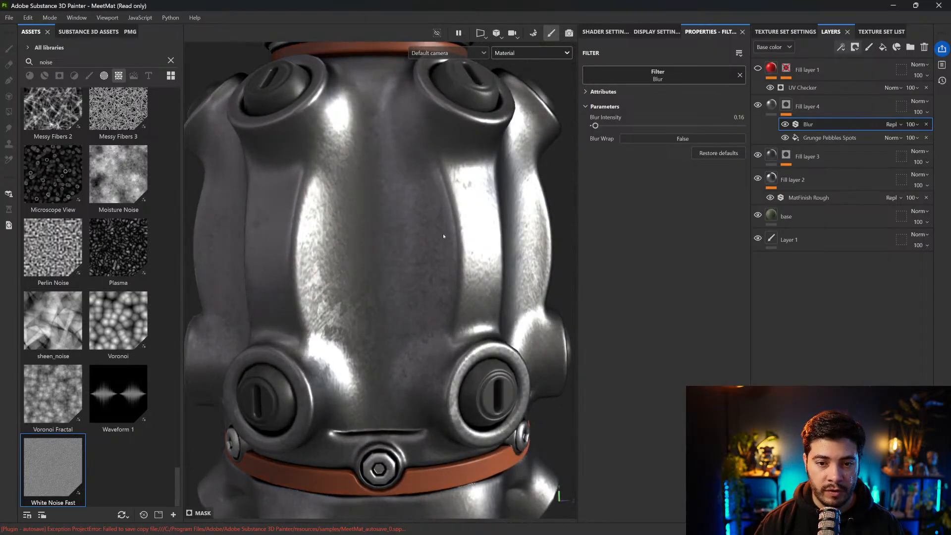
# Disable the roughness and metallic channels in Fill layer 4's material
pyautogui.click(758, 105)
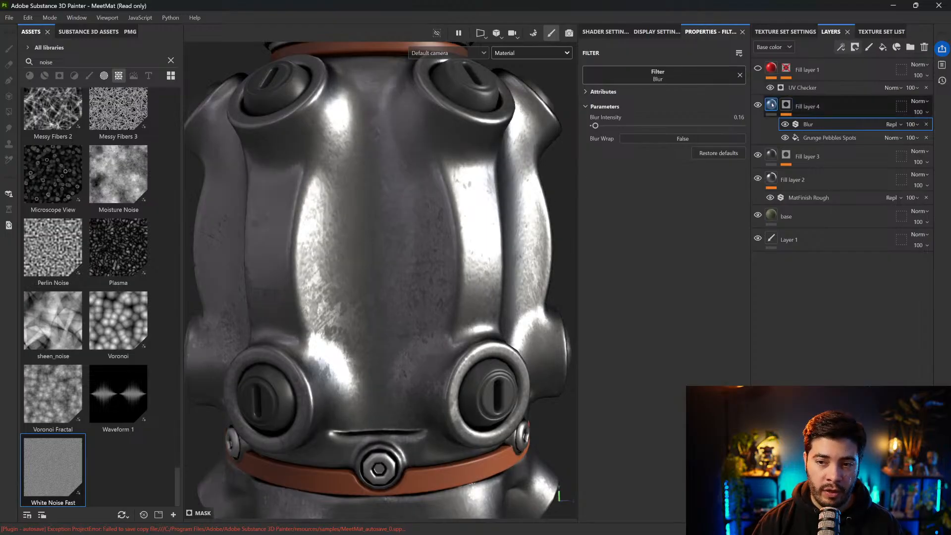
pyautogui.click(778, 104)
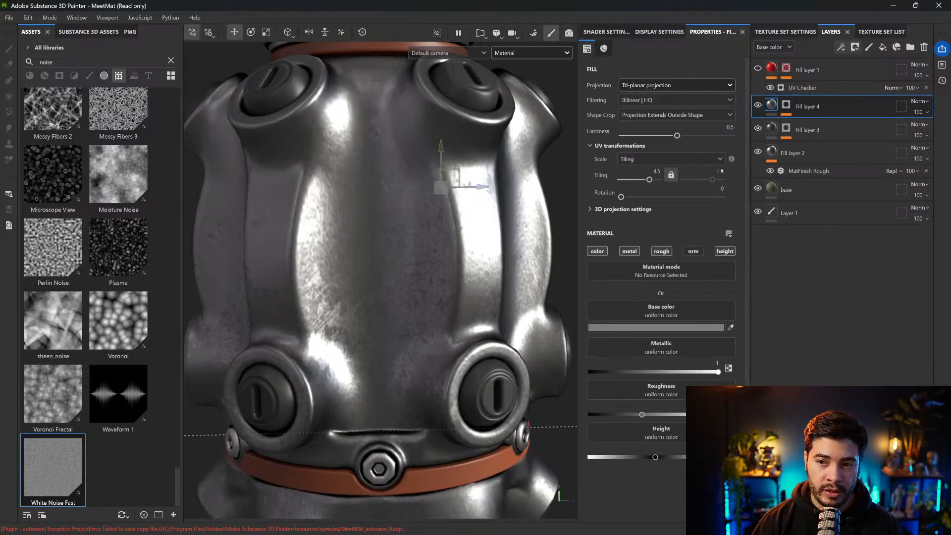
pyautogui.click(662, 252)
pyautogui.click(636, 251)
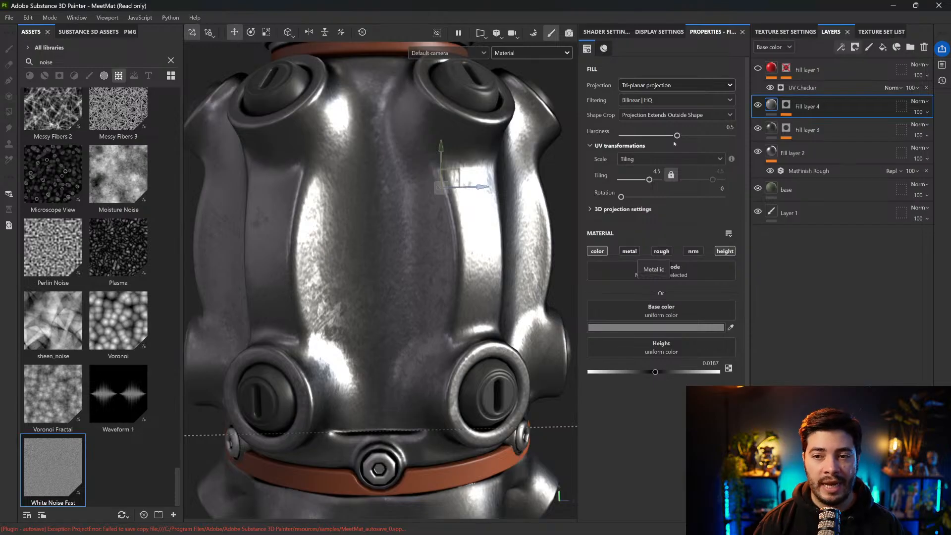
# Compare the lit grenade surface with Fill layer 4 hidden and shown
pyautogui.keyDown('shift'); pyautogui.moveTo(446, 223); pyautogui.dragTo(555, 218, button='right'); pyautogui.keyUp('shift')
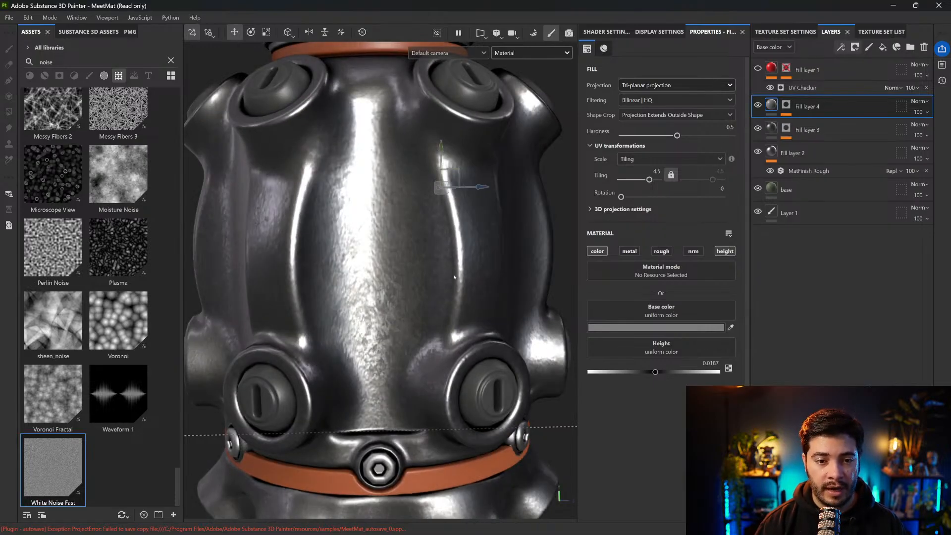
pyautogui.click(759, 105)
pyautogui.click(759, 105)
pyautogui.click(759, 106)
pyautogui.click(759, 105)
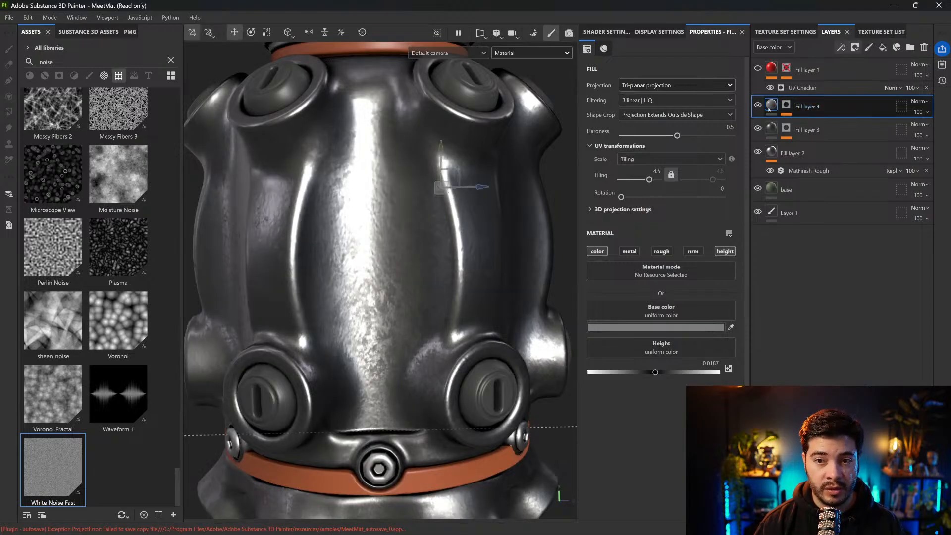
# Switch the layer stack to the Height channel and lower Fill layer 4's height opacity to 36
pyautogui.moveTo(769, 109)
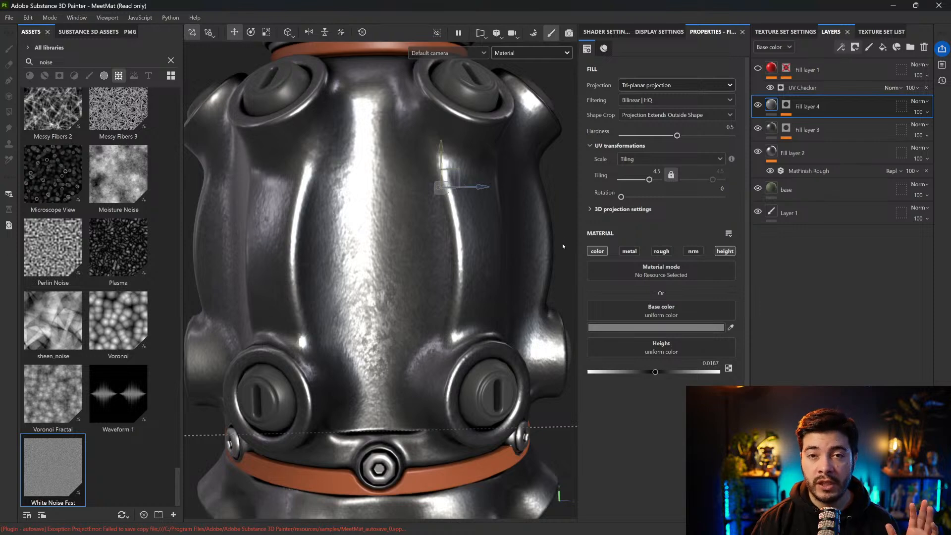
pyautogui.click(790, 48)
pyautogui.click(770, 99)
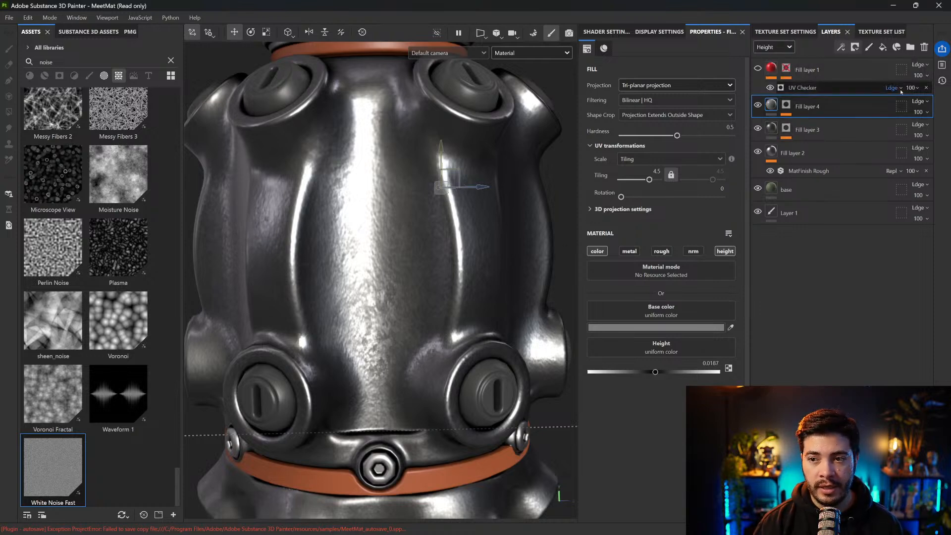
pyautogui.click(921, 112)
pyautogui.moveTo(941, 130)
pyautogui.mouseDown()
pyautogui.moveTo(896, 130)
pyautogui.moveTo(938, 130)
pyautogui.moveTo(931, 130)
pyautogui.mouseUp()
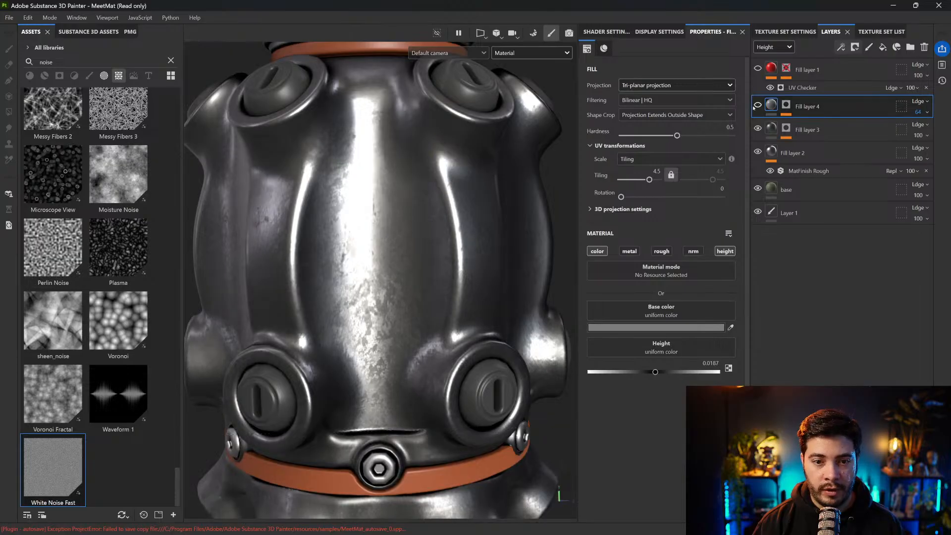
pyautogui.click(922, 113)
pyautogui.moveTo(931, 130); pyautogui.dragTo(920, 130)
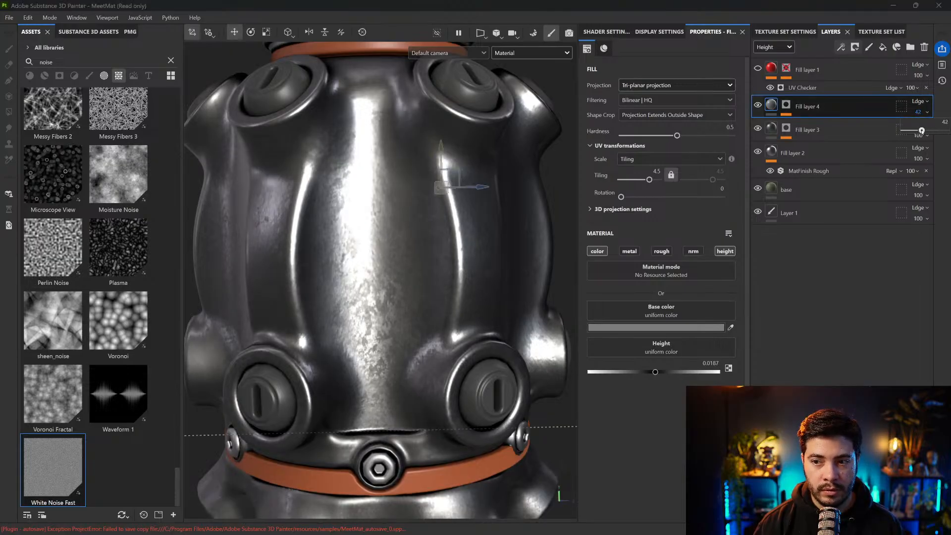
# Compare the surface with Fill layer 4 hidden and shown, and hide the projection manipulator to inspect the grenade
pyautogui.click(758, 105)
pyautogui.click(758, 105)
pyautogui.click(758, 105)
pyautogui.click(758, 105)
pyautogui.keyDown('alt'); pyautogui.moveTo(535, 218); pyautogui.dragTo(503, 219, button='right'); pyautogui.keyUp('alt')
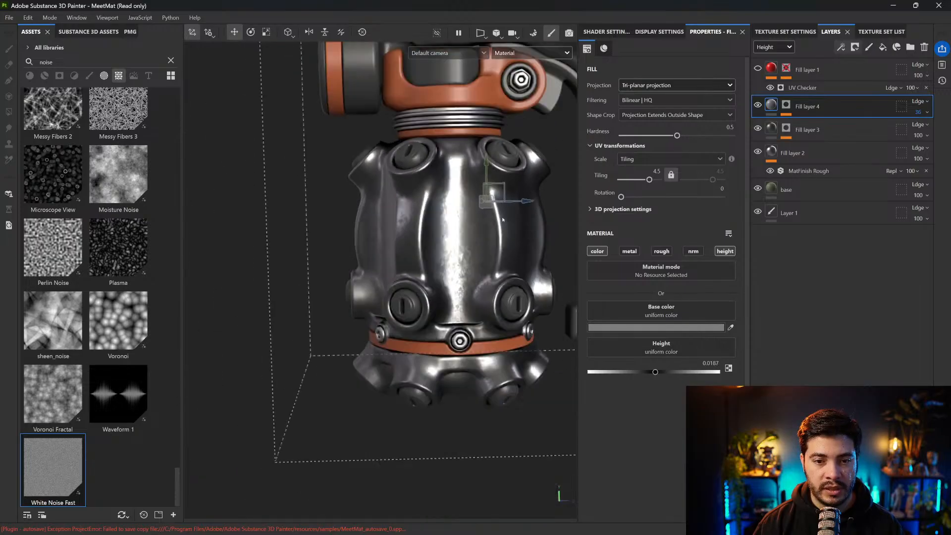
pyautogui.click(193, 33)
pyautogui.keyDown('alt'); pyautogui.moveTo(430, 201); pyautogui.dragTo(351, 251, button='middle'); pyautogui.keyUp('alt')
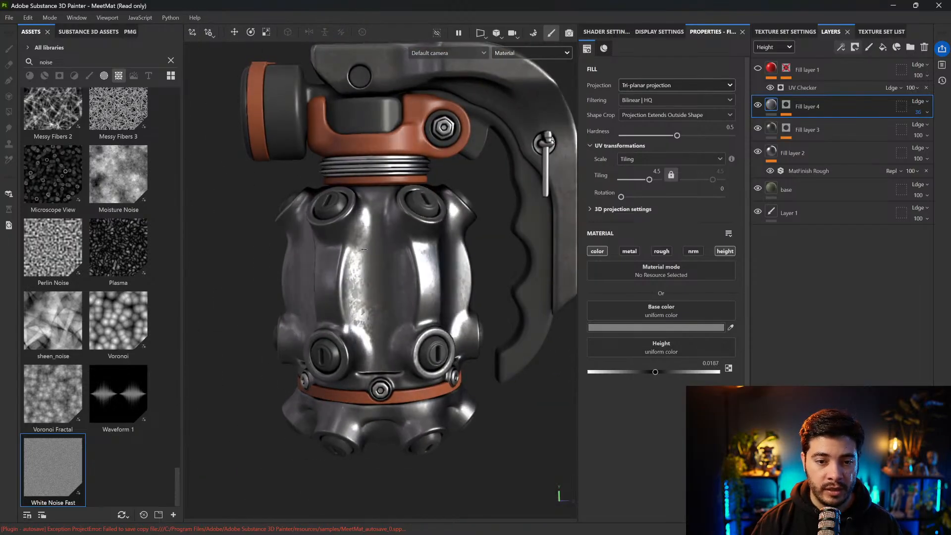
pyautogui.keyDown('alt'); pyautogui.moveTo(378, 246); pyautogui.dragTo(387, 258); pyautogui.keyUp('alt')
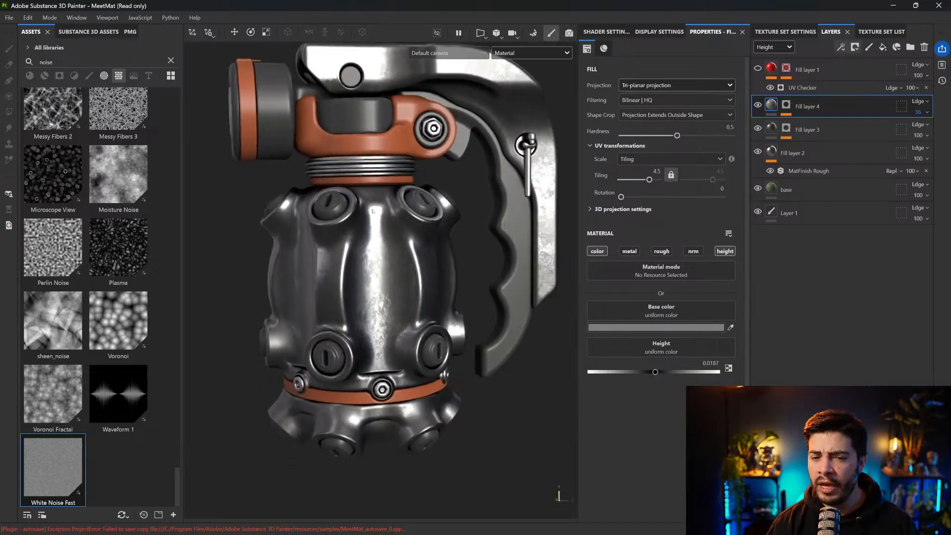
# Group Fill layers 2, 3 and 4 into a folder named "Metal" and collapse it
pyautogui.keyDown('shift'); pyautogui.click(813, 161); pyautogui.keyUp('shift')
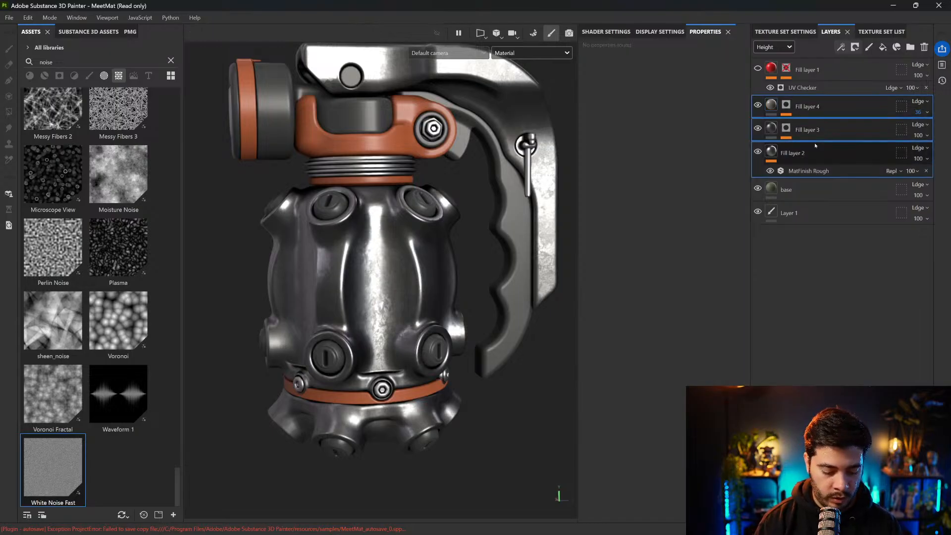
pyautogui.hotkey('ctrl', 'g')
pyautogui.doubleClick(803, 107)
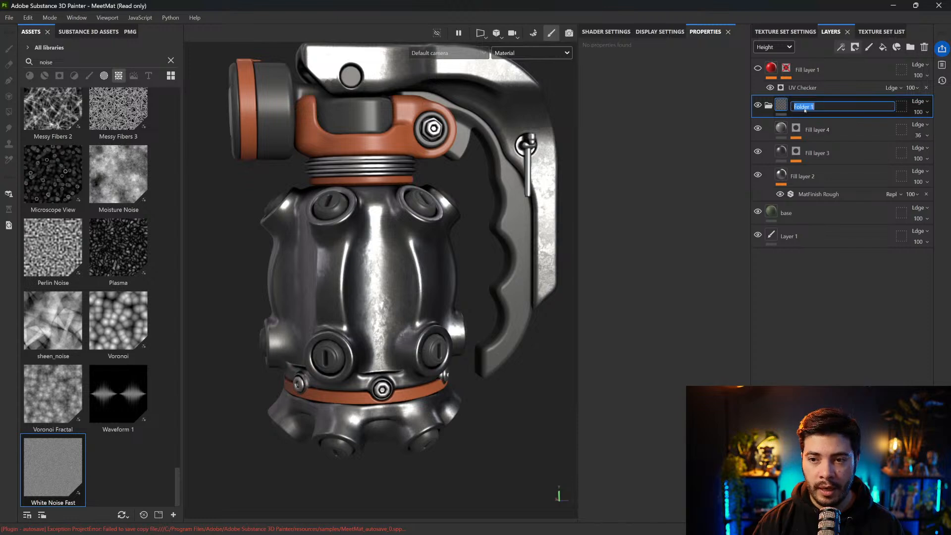
pyautogui.write('Me')
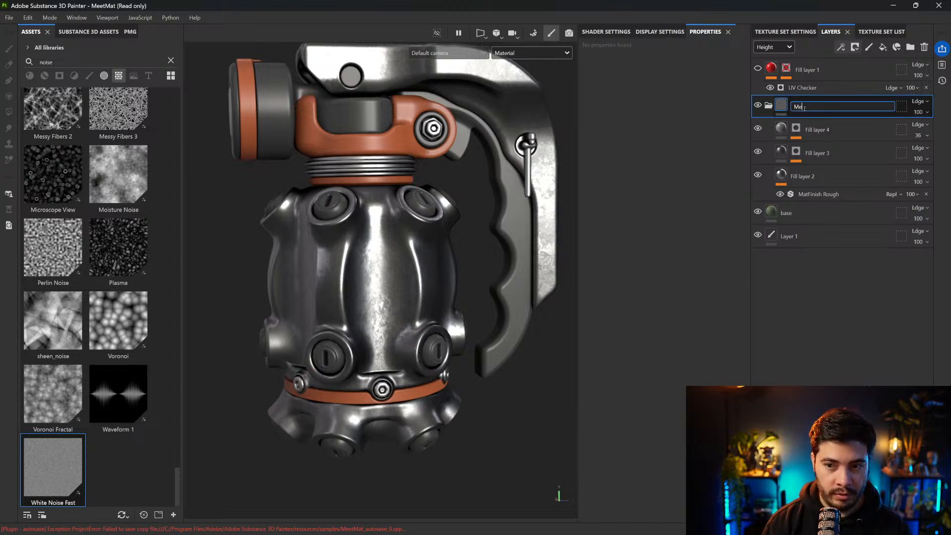
pyautogui.write('tal')
pyautogui.press('Return')
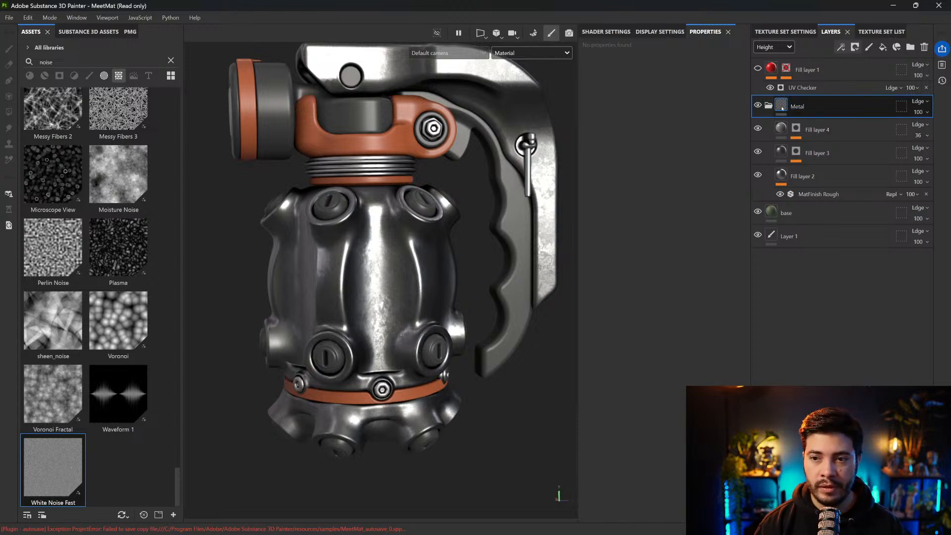
pyautogui.click(769, 105)
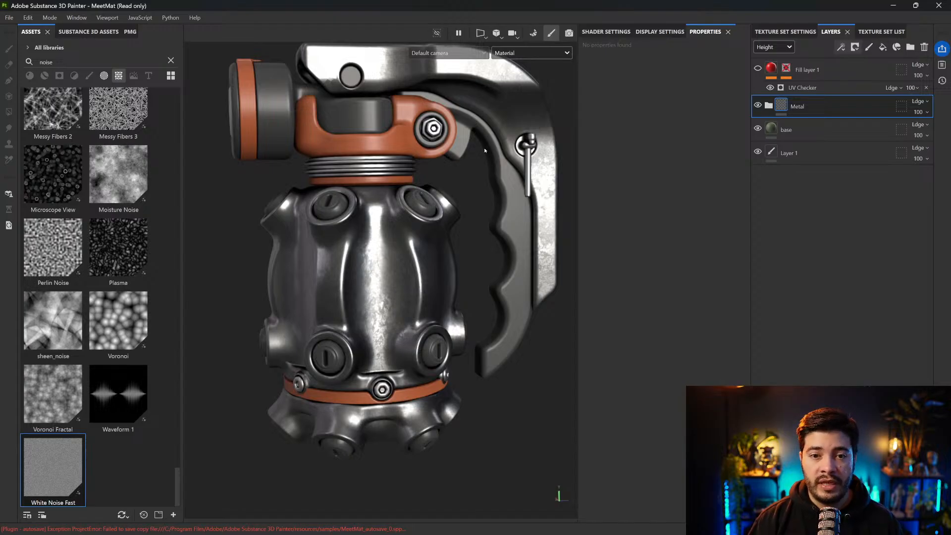
# Compare the metal against the green base paint, leaving the Metal folder hidden
pyautogui.keyDown('alt'); pyautogui.moveTo(485, 150); pyautogui.dragTo(484, 183, button='middle'); pyautogui.keyUp('alt')
pyautogui.keyDown('alt'); pyautogui.moveTo(483, 183); pyautogui.dragTo(481, 189); pyautogui.keyUp('alt')
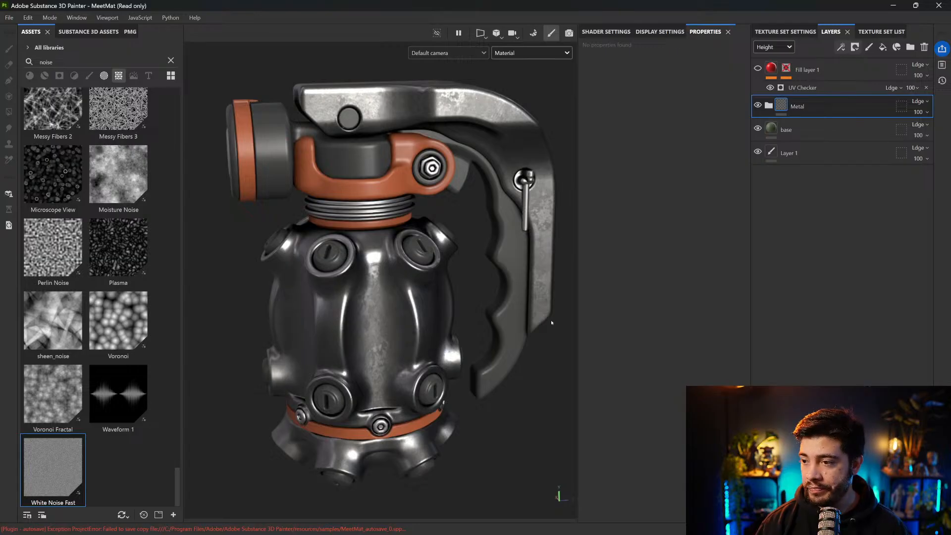
pyautogui.click(758, 105)
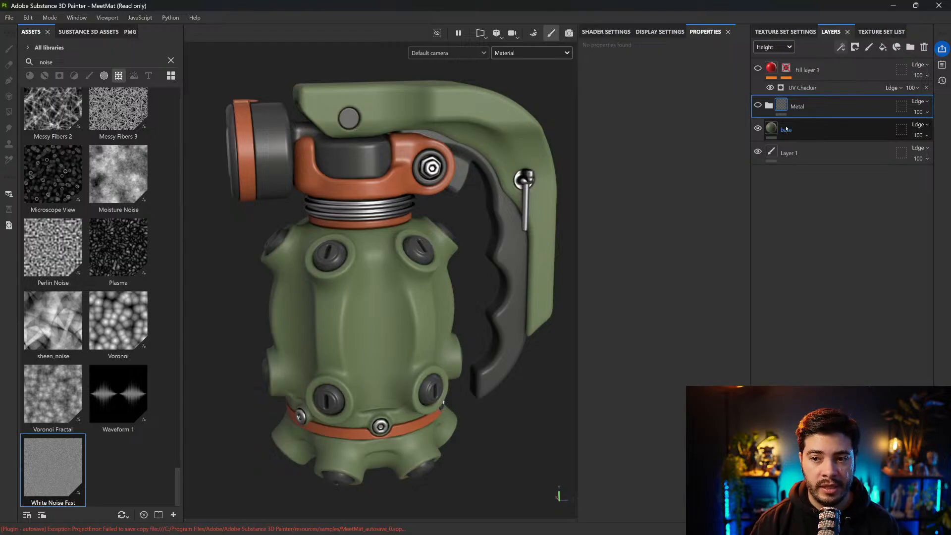
pyautogui.click(758, 106)
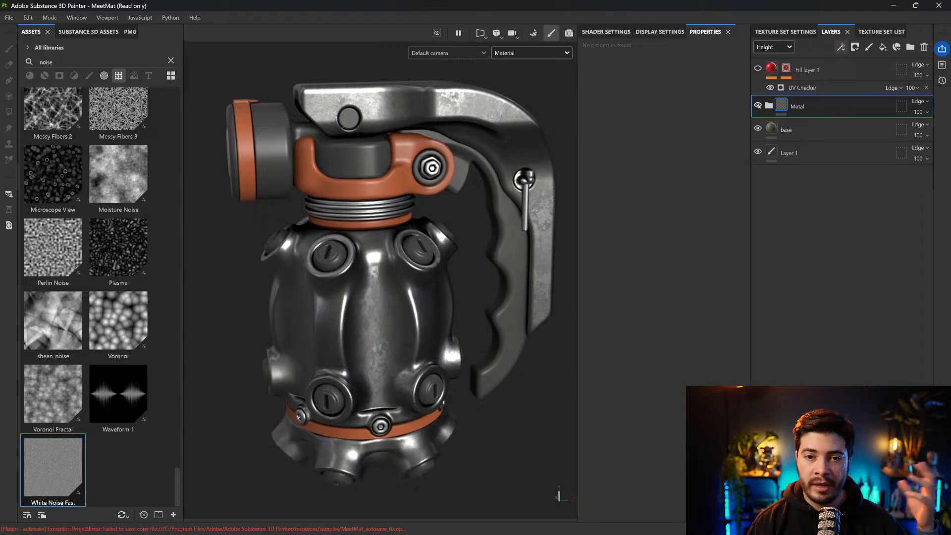
pyautogui.click(758, 106)
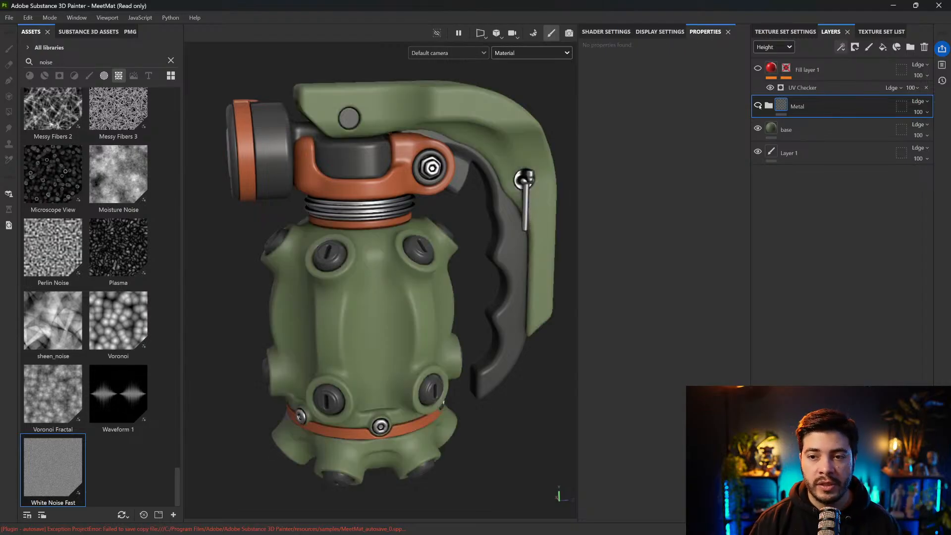
# Duplicate the base layer and give the copy a slightly lighter, less saturated green base color
pyautogui.click(792, 130)
pyautogui.keyDown('alt'); pyautogui.moveTo(452, 167); pyautogui.dragTo(432, 196); pyautogui.keyUp('alt')
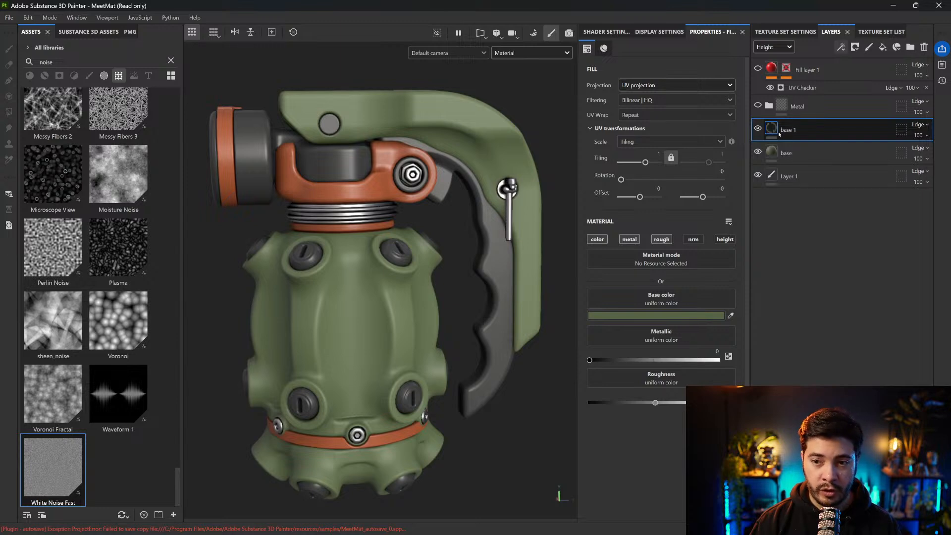
pyautogui.hotkey('ctrl', 'd')
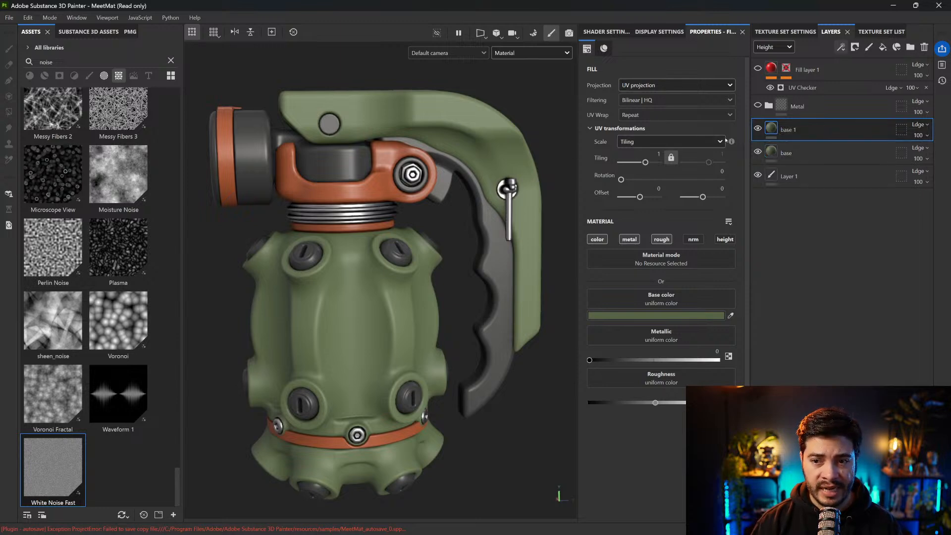
pyautogui.click(715, 316)
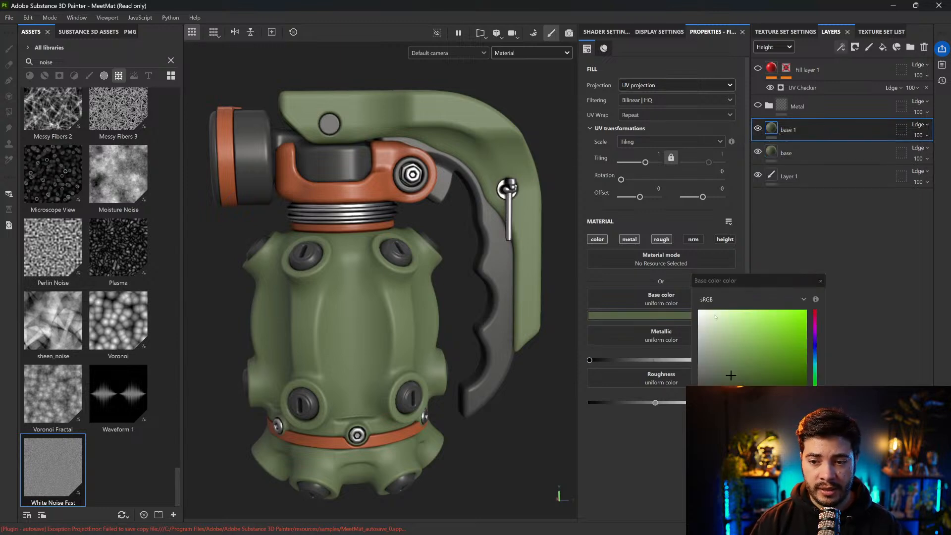
pyautogui.click(728, 373)
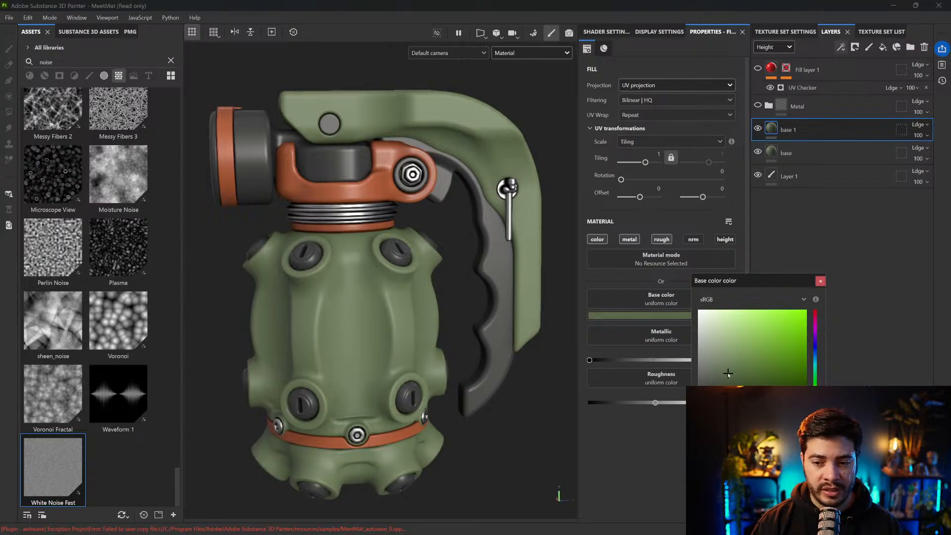
pyautogui.click(820, 281)
# Add a mask to the base 1 layer and fill it with Grunge Map 013 from the grunge textures
pyautogui.click(855, 46)
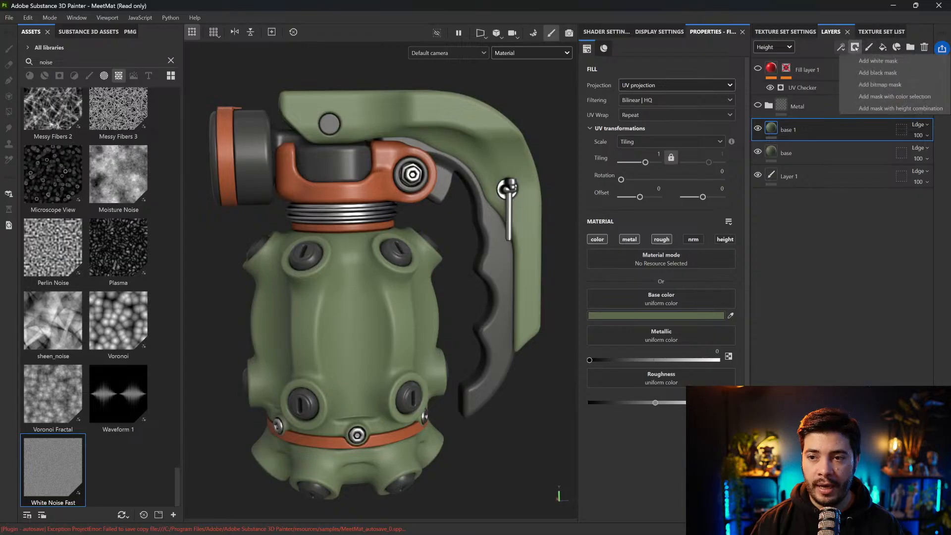
pyautogui.click(872, 66)
pyautogui.click(841, 46)
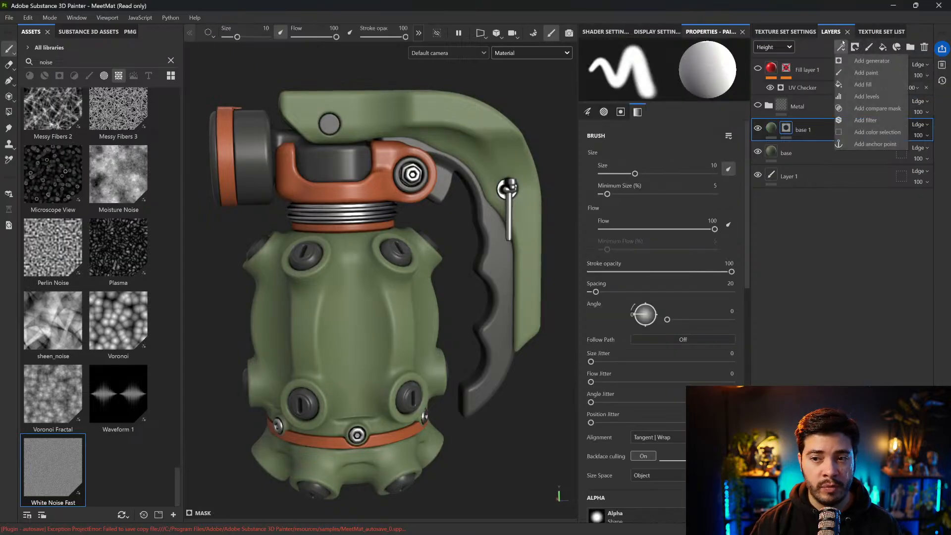
pyautogui.click(66, 138)
pyautogui.doubleClick(80, 60)
pyautogui.write('grung')
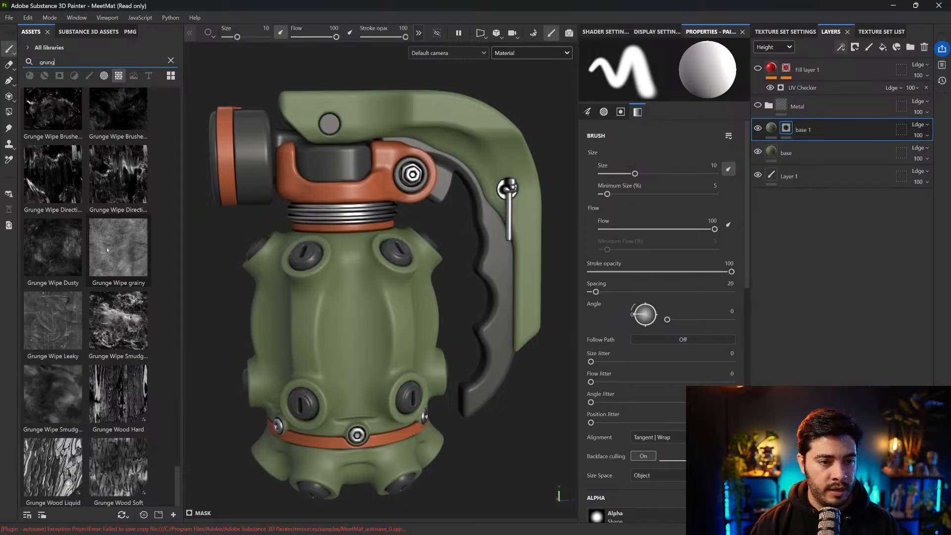
pyautogui.scroll(10, 107, 249)
pyautogui.scroll(3, 107, 250)
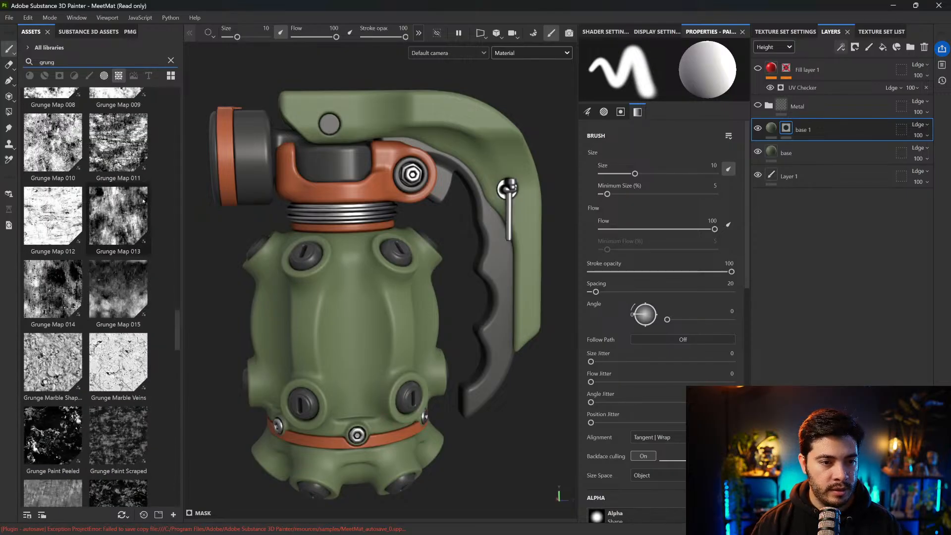
pyautogui.moveTo(123, 224); pyautogui.dragTo(815, 157)
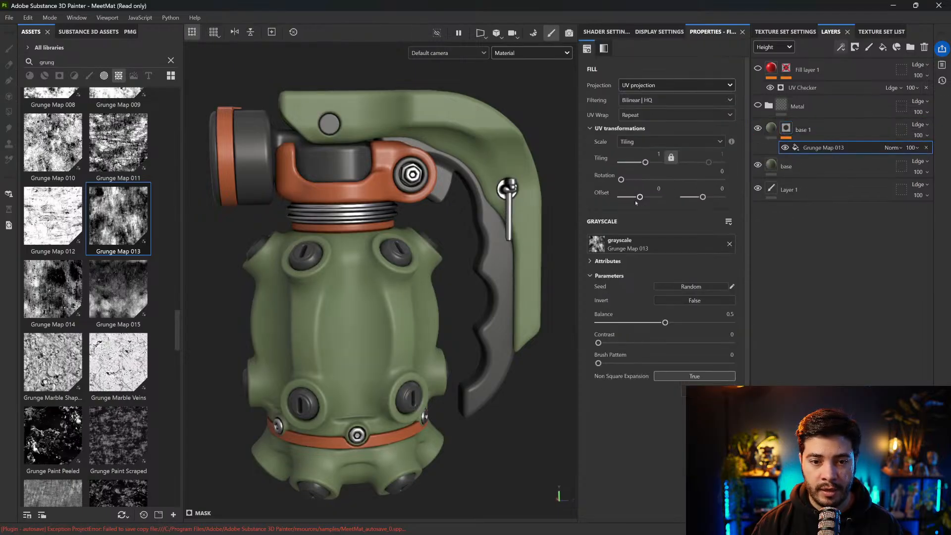
# Set the grunge mask fill to Tri-planar projection with Tiling 3.25, Balance 0.66 and Contrast 0.24
pyautogui.keyDown('alt'); pyautogui.moveTo(429, 220); pyautogui.dragTo(430, 176, button='middle'); pyautogui.keyUp('alt')
pyautogui.moveTo(666, 322); pyautogui.dragTo(677, 324)
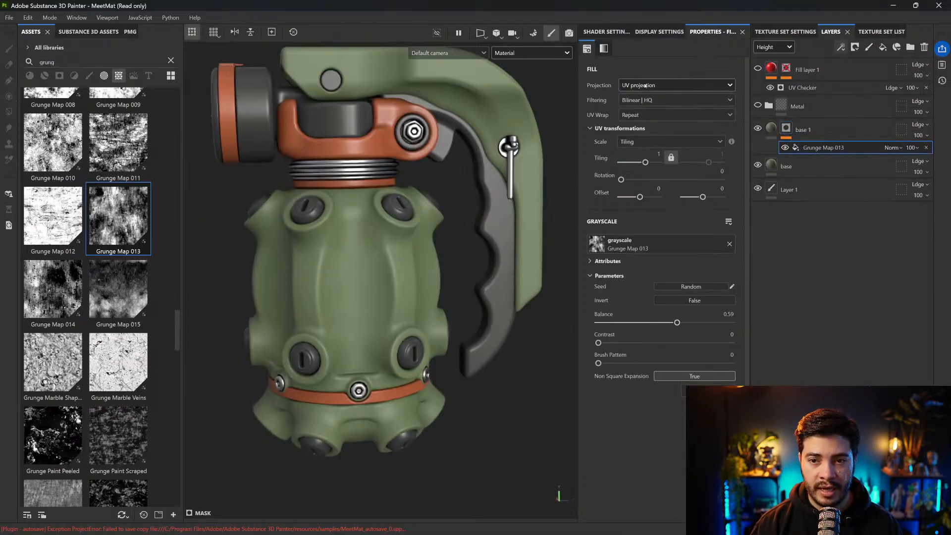
pyautogui.click(625, 85)
pyautogui.click(644, 120)
pyautogui.moveTo(646, 180); pyautogui.dragTo(648, 180)
pyautogui.click(686, 334)
pyautogui.moveTo(599, 355); pyautogui.dragTo(631, 355)
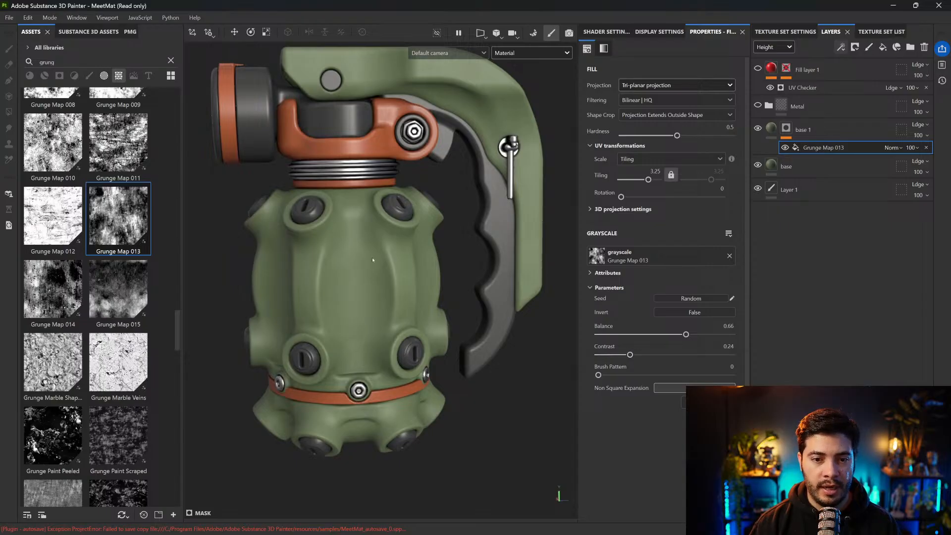
# Reduce the roughness of base 1's material slightly to make the grunge-masked patches glossier on the grenade body
pyautogui.moveTo(397, 242)
pyautogui.keyDown('alt'); pyautogui.mouseDown()
pyautogui.moveTo(394, 222)
pyautogui.moveTo(395, 238)
pyautogui.mouseUp(); pyautogui.keyUp('alt')
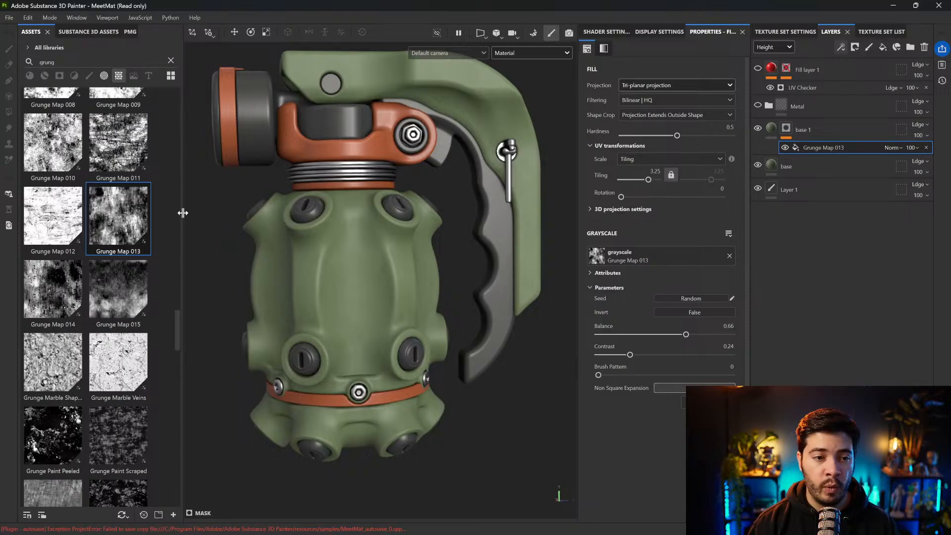
pyautogui.scroll(10, 381, 326)
pyautogui.moveTo(323, 280)
pyautogui.keyDown('shift'); pyautogui.mouseDown(button='right')
pyautogui.moveTo(309, 280)
pyautogui.moveTo(330, 280)
pyautogui.mouseUp(button='right'); pyautogui.keyUp('shift')
pyautogui.keyDown('alt'); pyautogui.moveTo(331, 282); pyautogui.dragTo(438, 199); pyautogui.keyUp('alt')
pyautogui.keyDown('shift'); pyautogui.moveTo(439, 265); pyautogui.dragTo(349, 244, button='right'); pyautogui.keyUp('shift')
pyautogui.press('Delete')
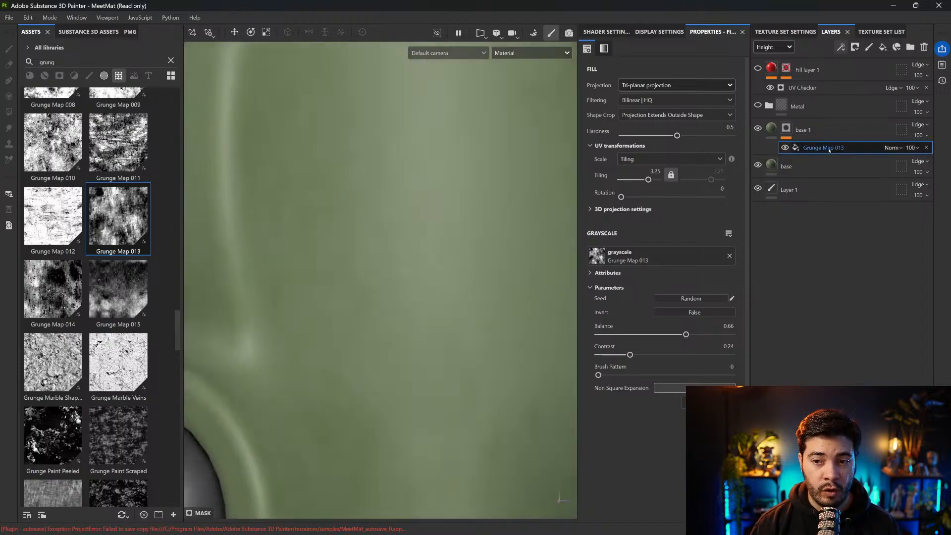
pyautogui.moveTo(655, 402)
pyautogui.mouseDown()
pyautogui.moveTo(665, 403)
pyautogui.moveTo(643, 403)
pyautogui.mouseUp()
pyautogui.keyDown('shift'); pyautogui.moveTo(471, 297); pyautogui.dragTo(430, 246, button='right'); pyautogui.keyUp('shift')
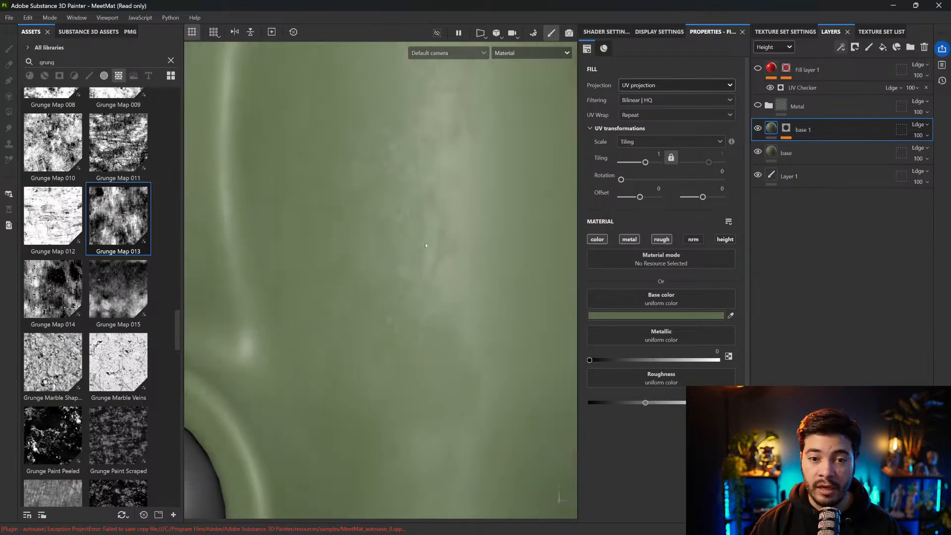
# Nudge base 1's roughness slightly back up for a subtler contrast and review the whole grenade
pyautogui.scroll(-6, 430, 246)
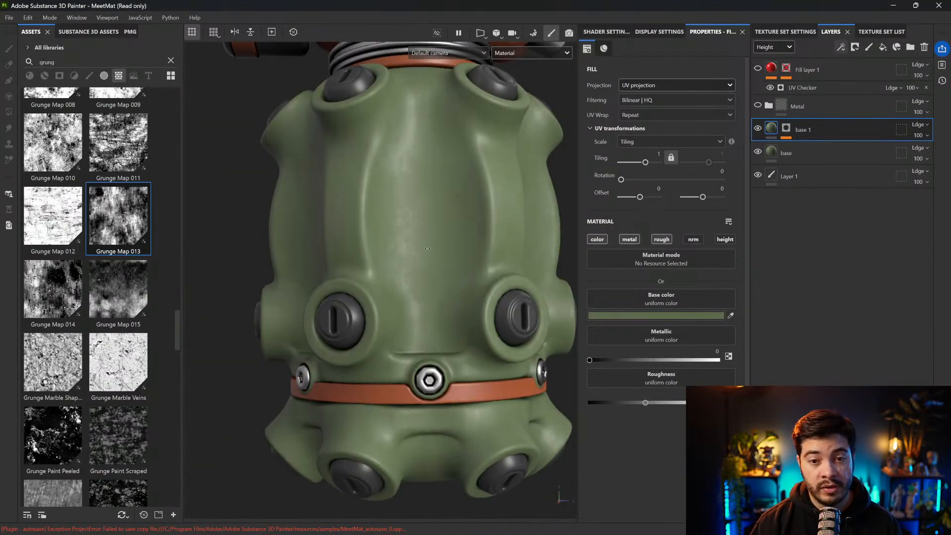
pyautogui.keyDown('alt'); pyautogui.moveTo(429, 244); pyautogui.dragTo(426, 262, button='middle'); pyautogui.keyUp('alt')
pyautogui.scroll(2, 415, 280)
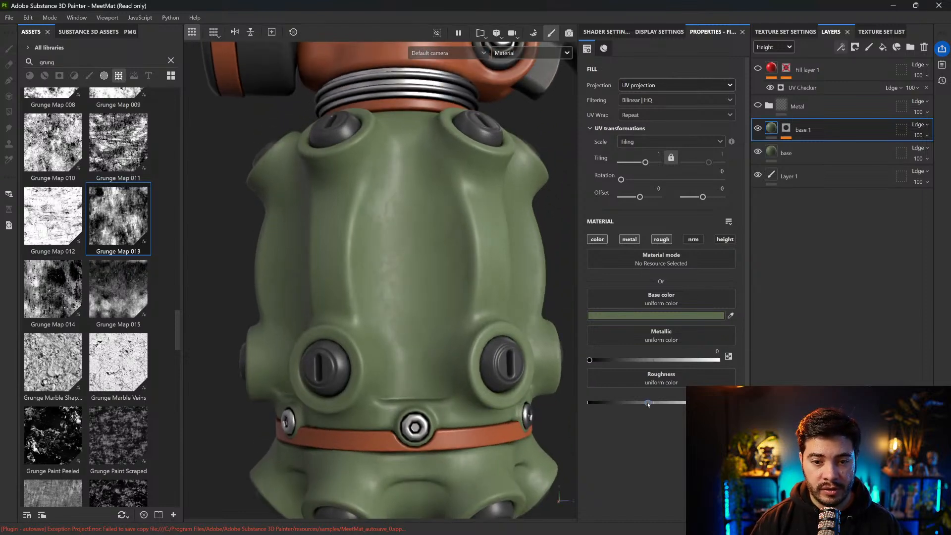
pyautogui.moveTo(648, 403); pyautogui.dragTo(651, 403)
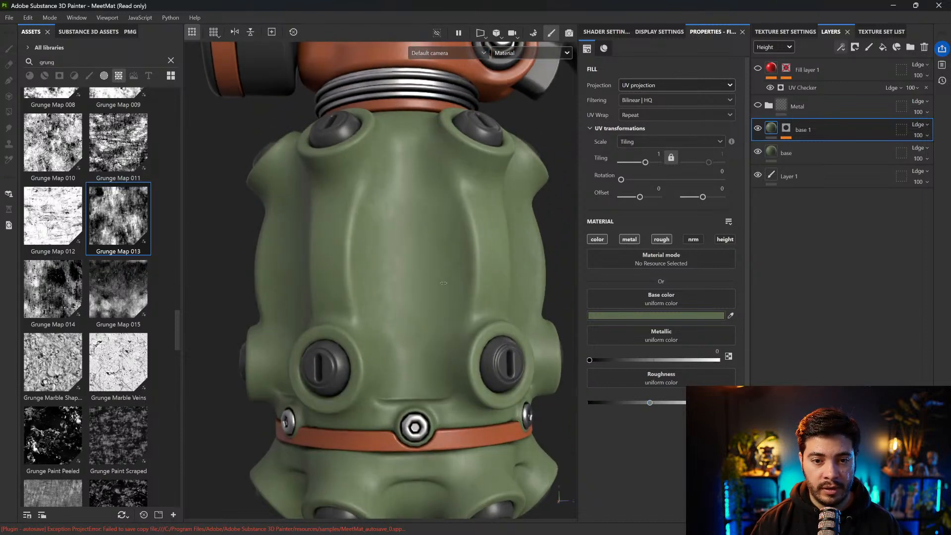
pyautogui.scroll(-2, 354, 263)
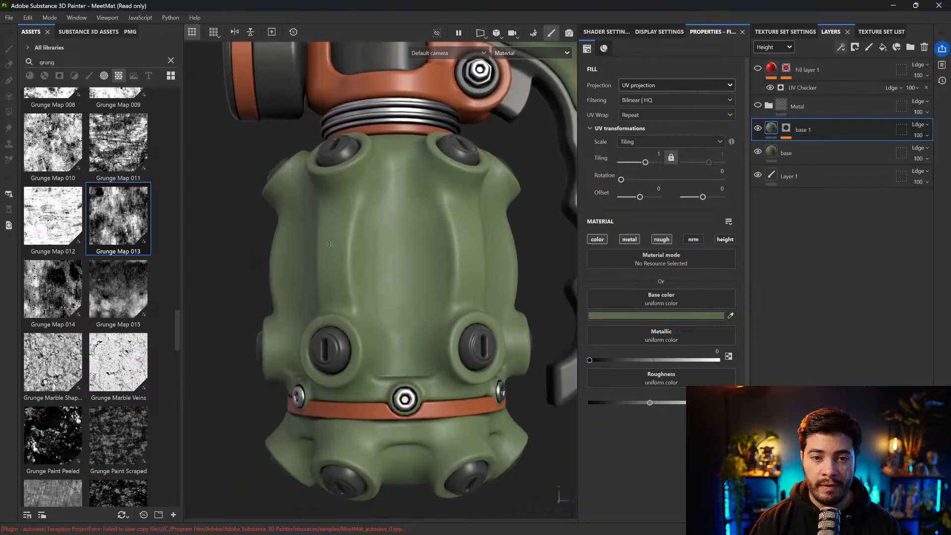
pyautogui.keyDown('alt'); pyautogui.moveTo(330, 246); pyautogui.dragTo(325, 251, button='middle'); pyautogui.keyUp('alt')
pyautogui.scroll(-5, 377, 218)
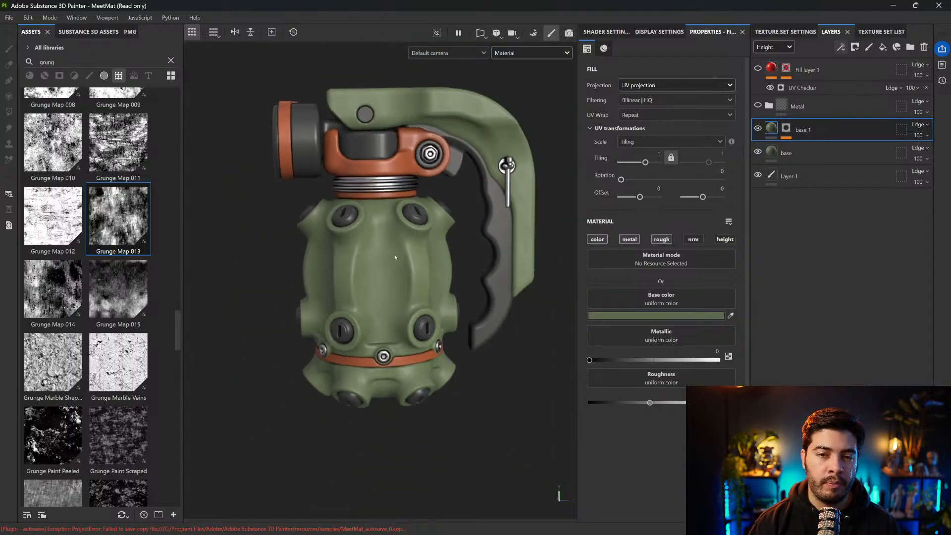
# Duplicate the base layer and move the copy above base 1
pyautogui.keyDown('alt'); pyautogui.moveTo(383, 291); pyautogui.dragTo(381, 296, button='middle'); pyautogui.keyUp('alt')
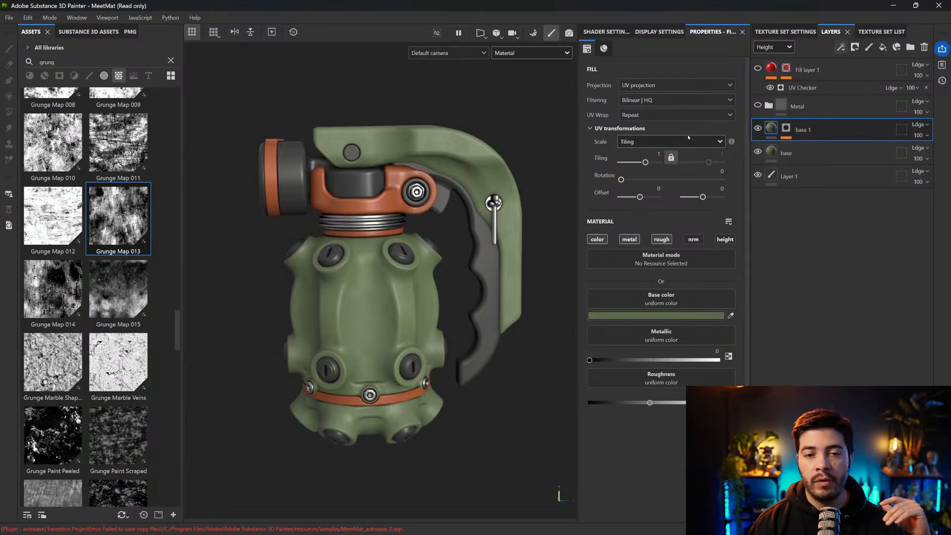
pyautogui.click(807, 155)
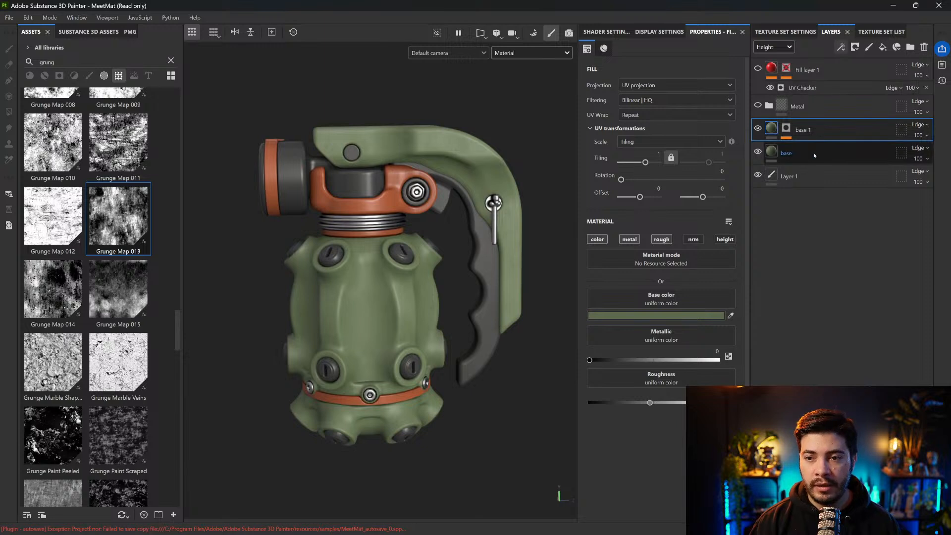
pyautogui.hotkey('ctrl', 'd')
pyautogui.moveTo(817, 155); pyautogui.dragTo(813, 117)
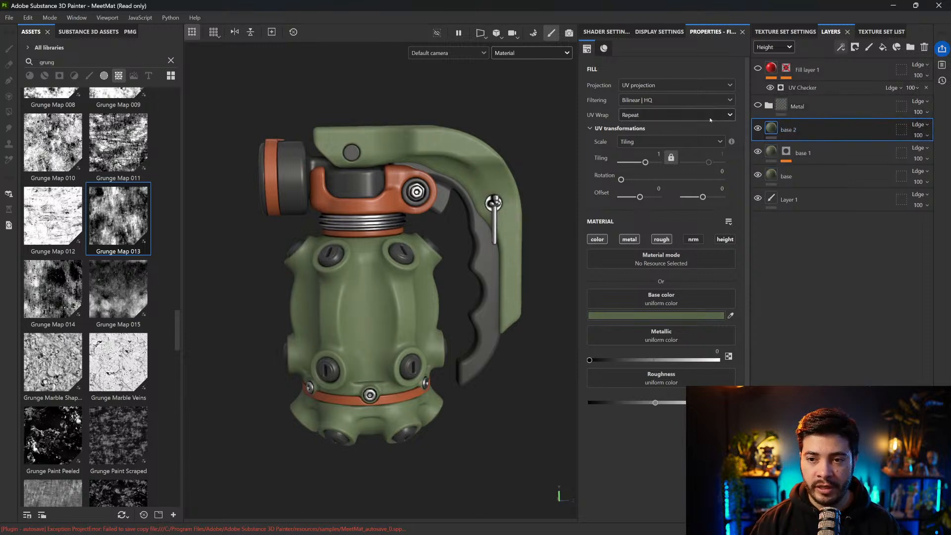
# Give base 2 a darker, greyer green base color and raise its roughness to 0.6704
pyautogui.click(678, 316)
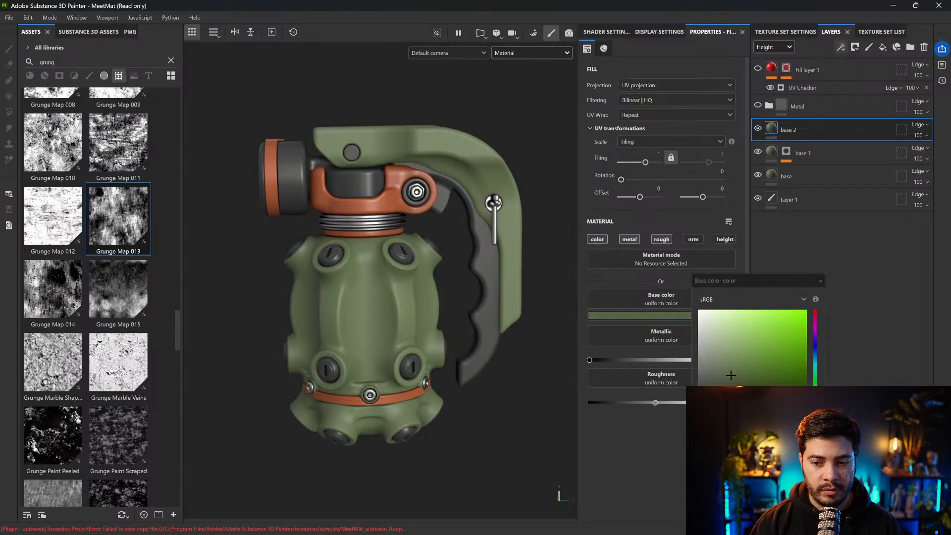
pyautogui.click(705, 383)
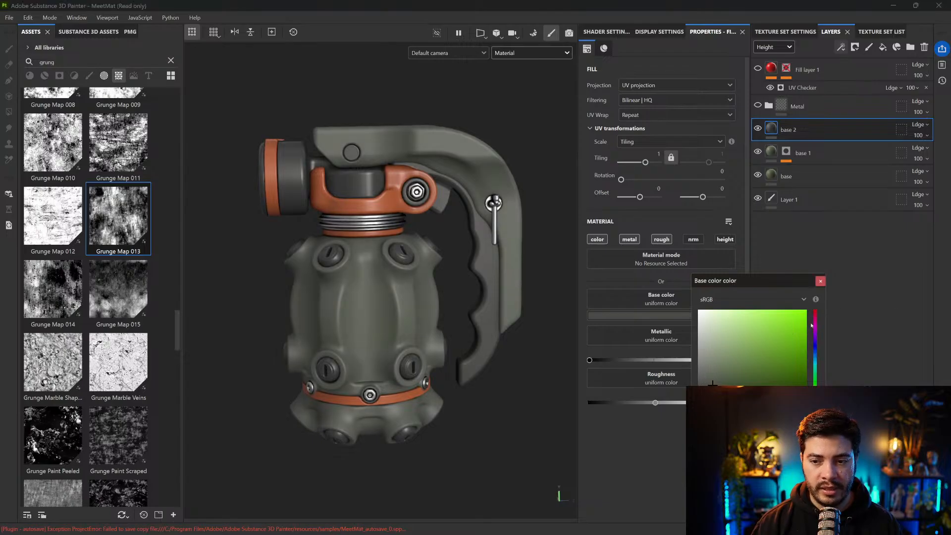
pyautogui.click(821, 281)
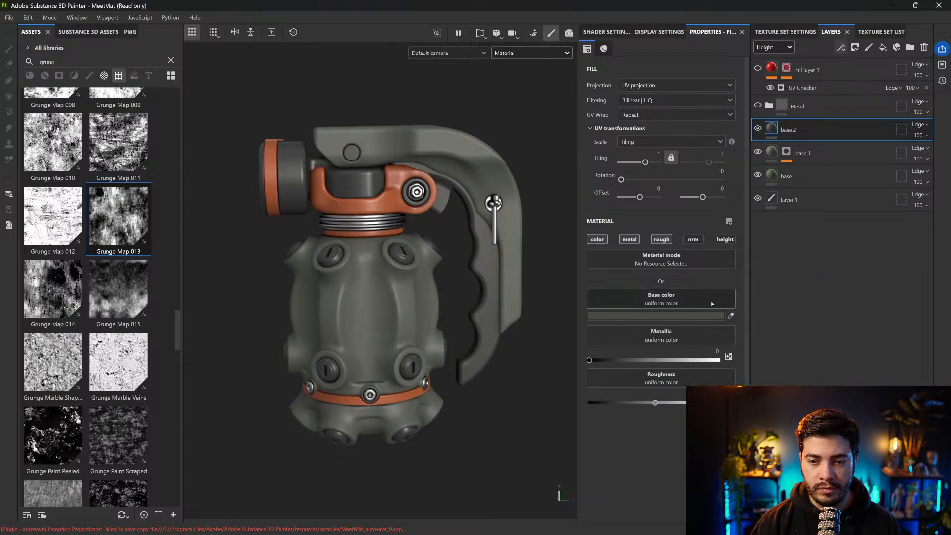
pyautogui.moveTo(664, 408); pyautogui.dragTo(677, 405)
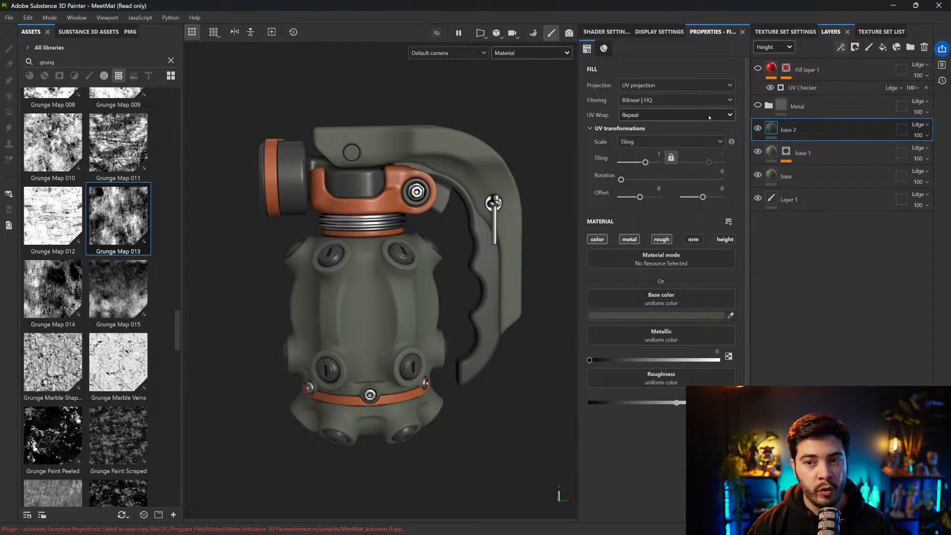
# Add a black mask to base 2 and drive it with the Dirt generator
pyautogui.click(853, 50)
pyautogui.click(877, 72)
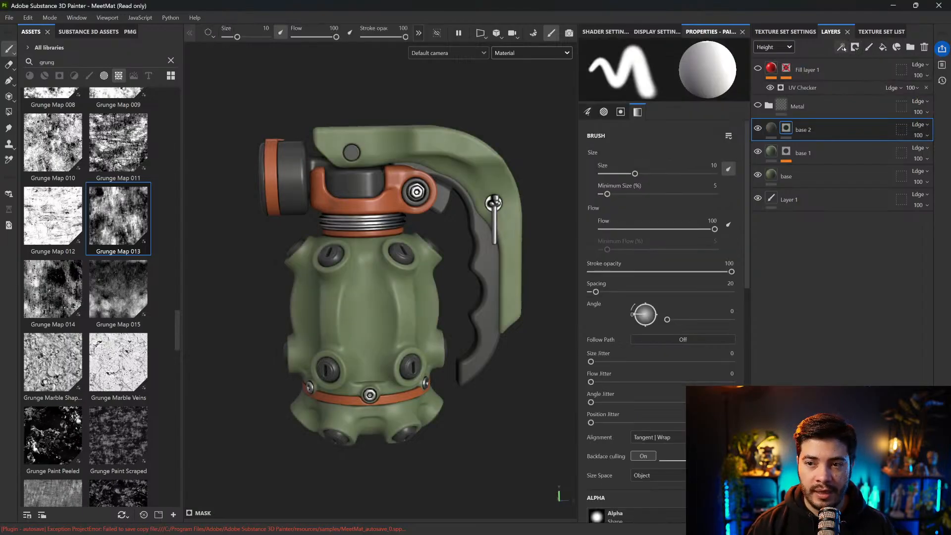
pyautogui.click(841, 47)
pyautogui.click(872, 72)
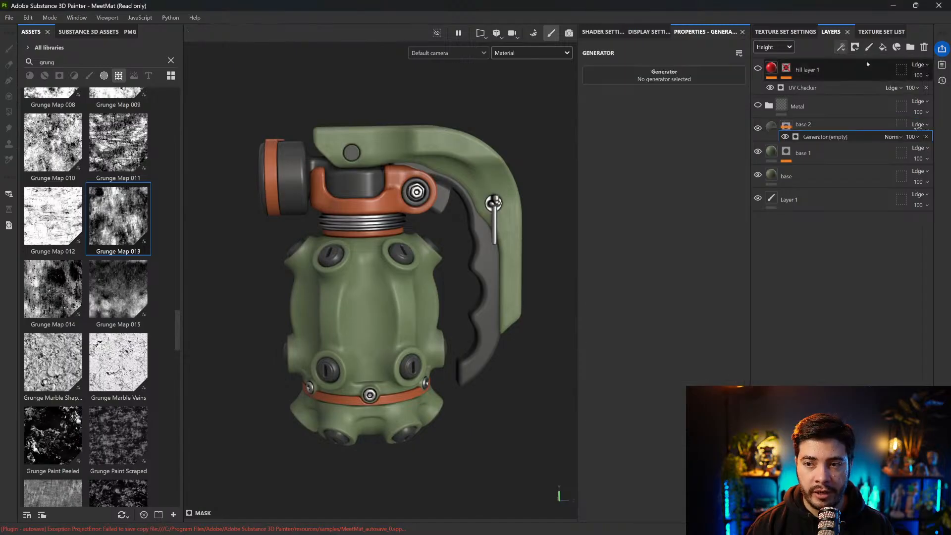
pyautogui.click(649, 77)
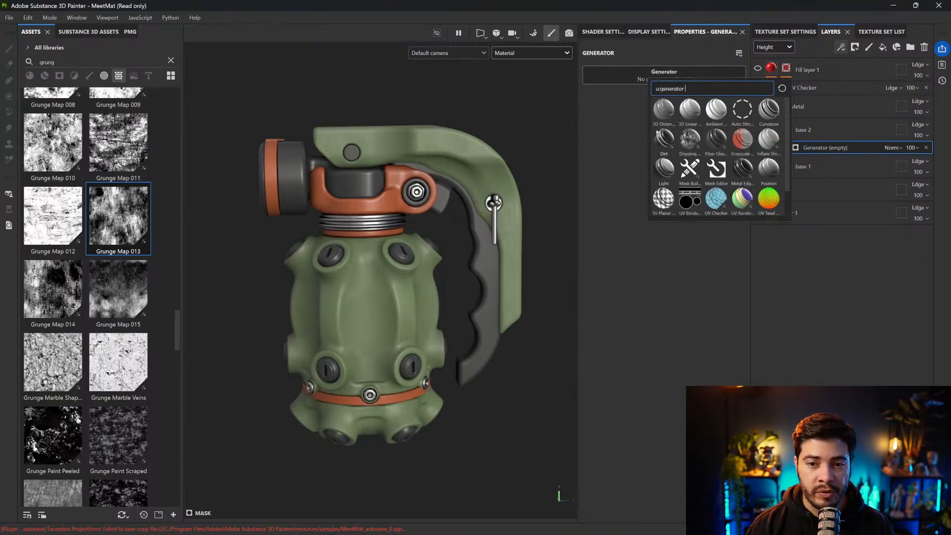
pyautogui.click(666, 139)
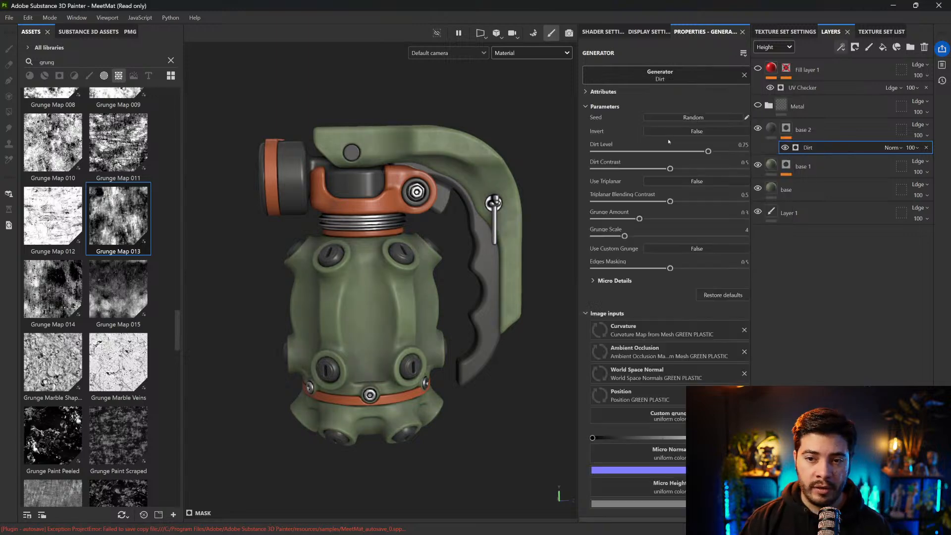
# Try the Dirt generator without its Curvature map and without its Ambient Occlusion map, undoing each removal
pyautogui.keyDown('alt'); pyautogui.moveTo(443, 151); pyautogui.dragTo(490, 227); pyautogui.keyUp('alt')
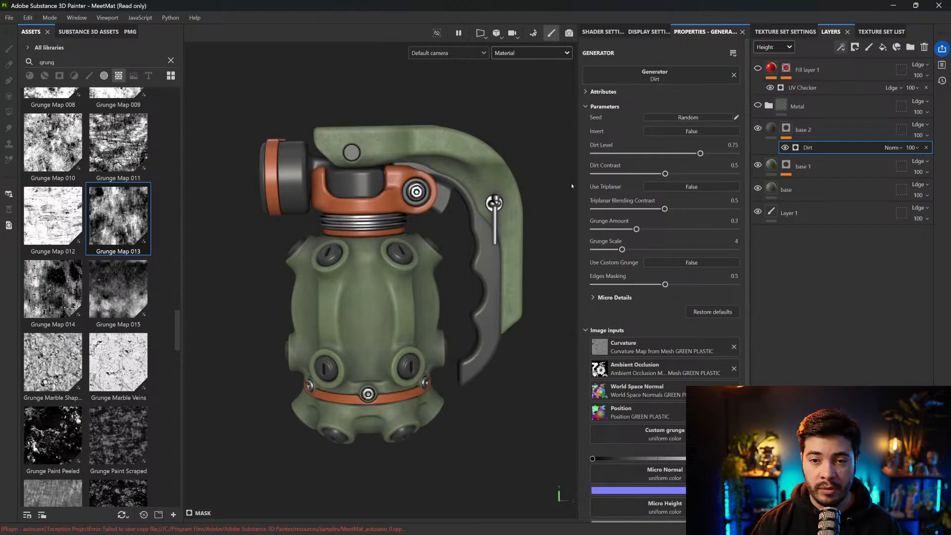
pyautogui.moveTo(578, 183); pyautogui.dragTo(454, 180)
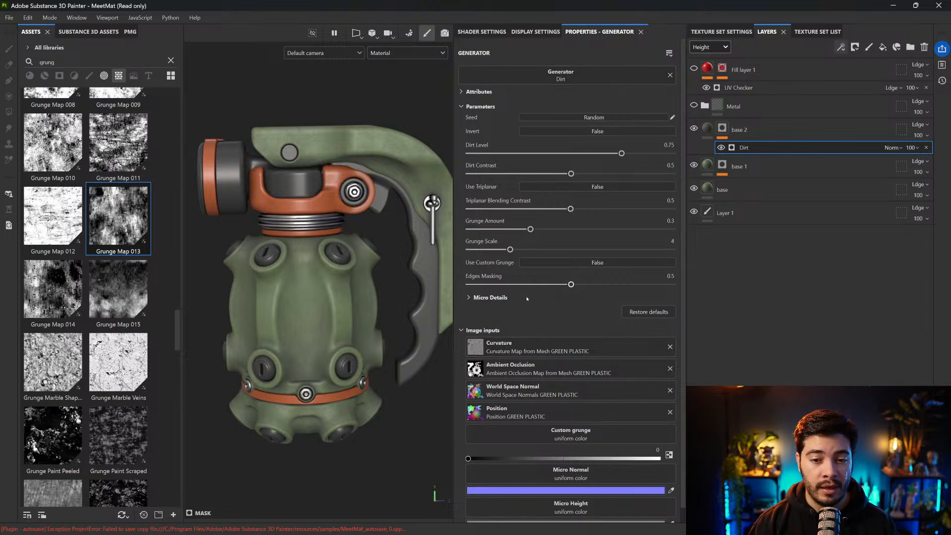
pyautogui.click(670, 347)
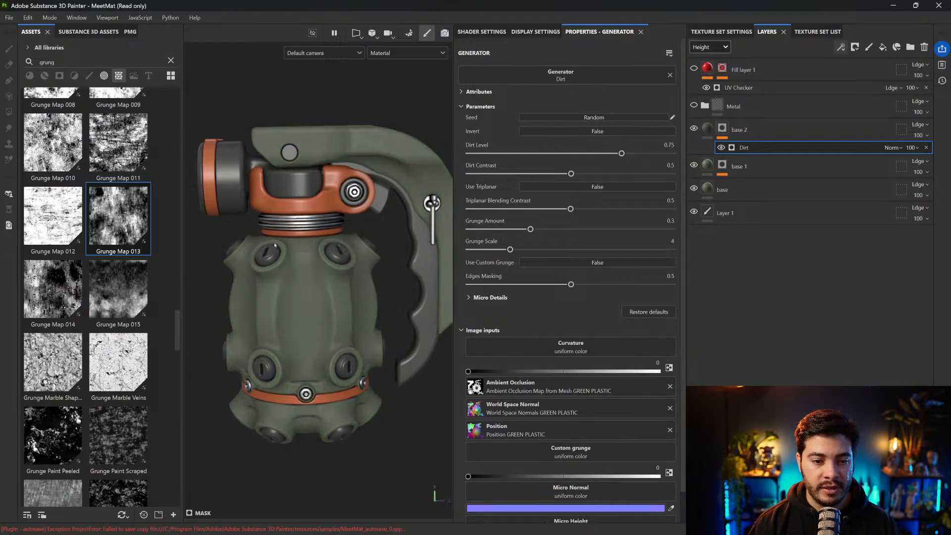
pyautogui.hotkey('ctrl', 'z')
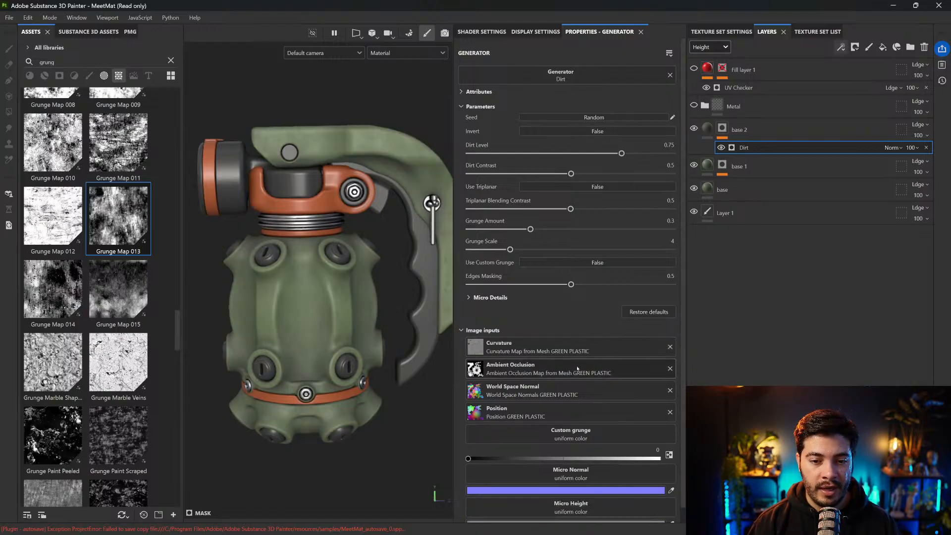
pyautogui.click(670, 368)
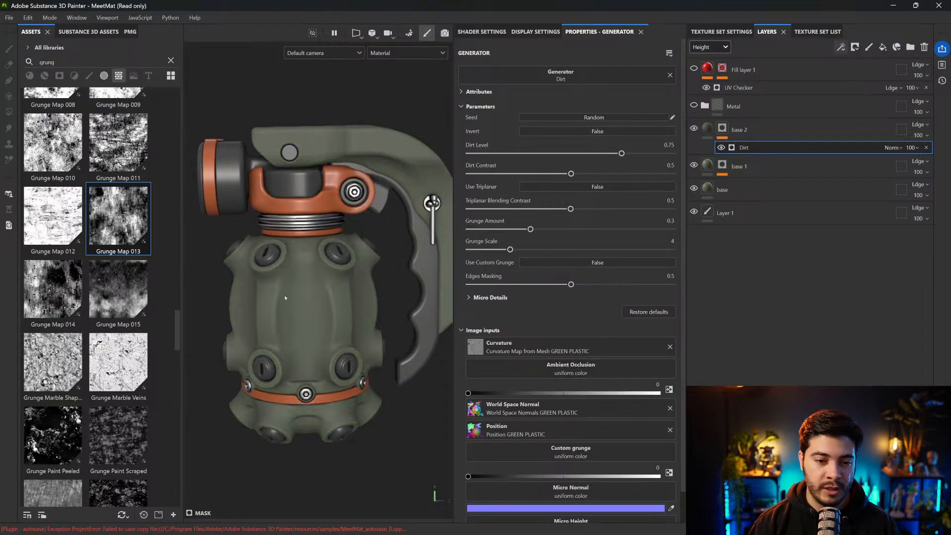
pyautogui.hotkey('ctrl', 'z')
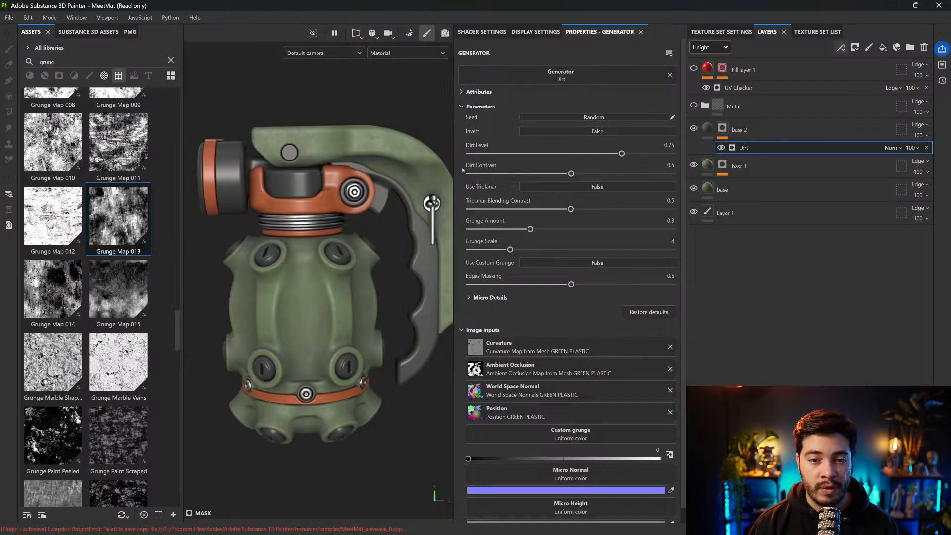
pyautogui.moveTo(453, 143); pyautogui.dragTo(526, 143)
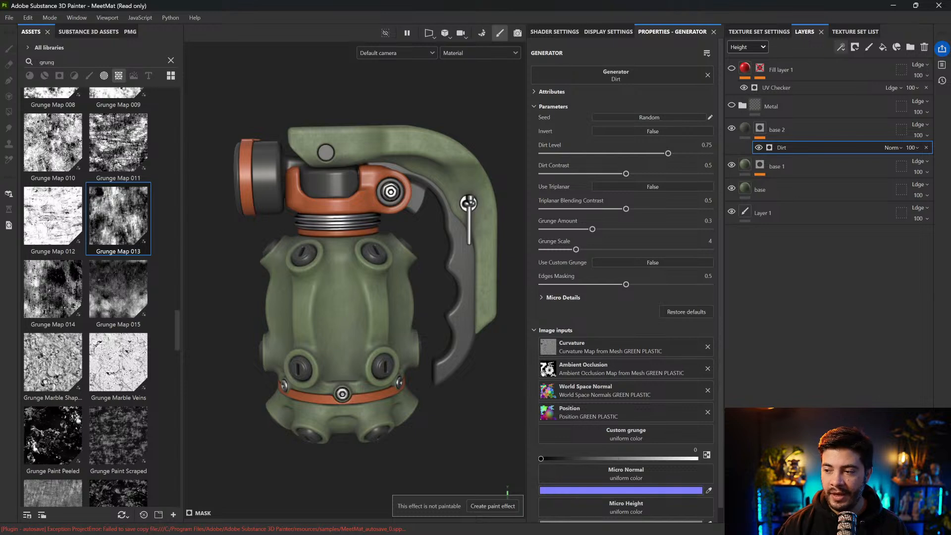
pyautogui.keyDown('alt'); pyautogui.moveTo(388, 116); pyautogui.dragTo(388, 118, button='middle'); pyautogui.keyUp('alt')
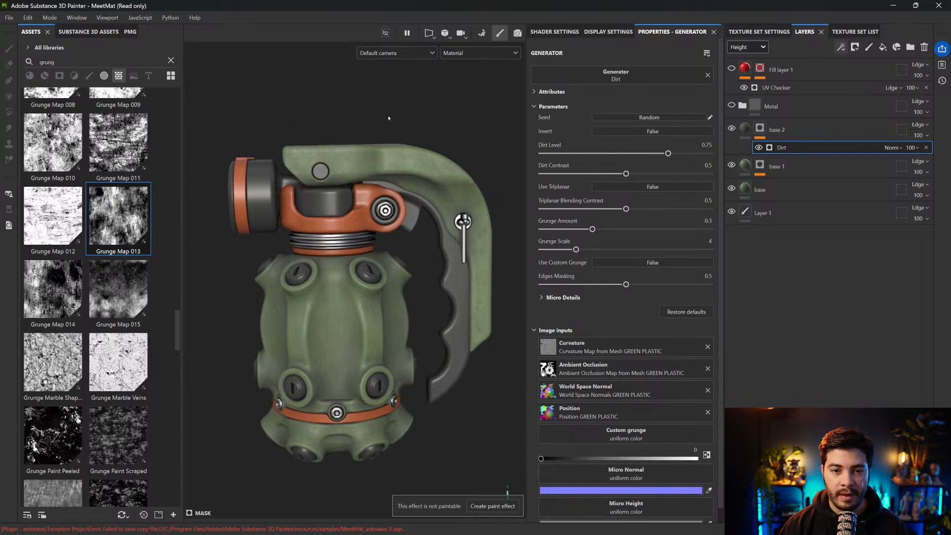
# Preview base 2's mask on the grenade and set Dirt Contrast to 0.55, Grunge Amount to 0 and Dirt Level to 0.74
pyautogui.keyDown('alt'); pyautogui.click(759, 128); pyautogui.keyUp('alt')
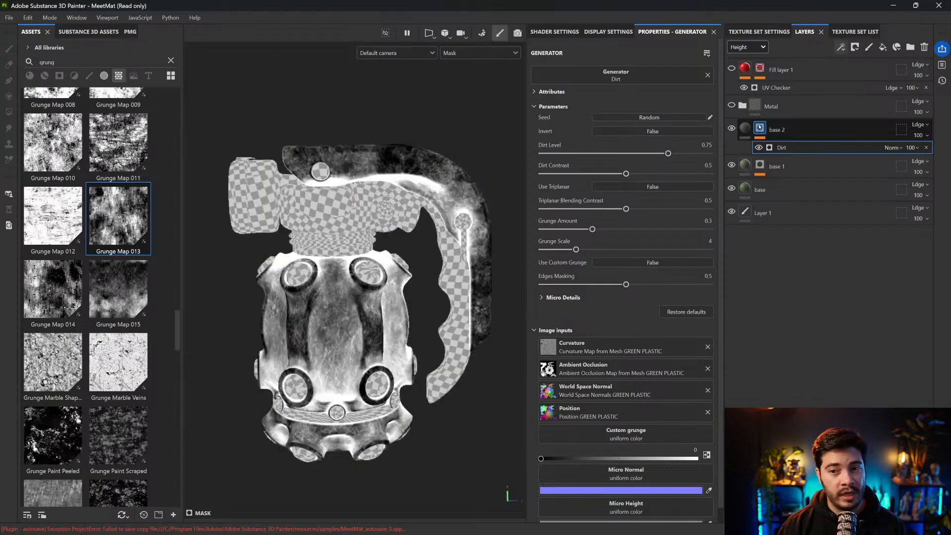
pyautogui.moveTo(626, 174); pyautogui.dragTo(639, 154)
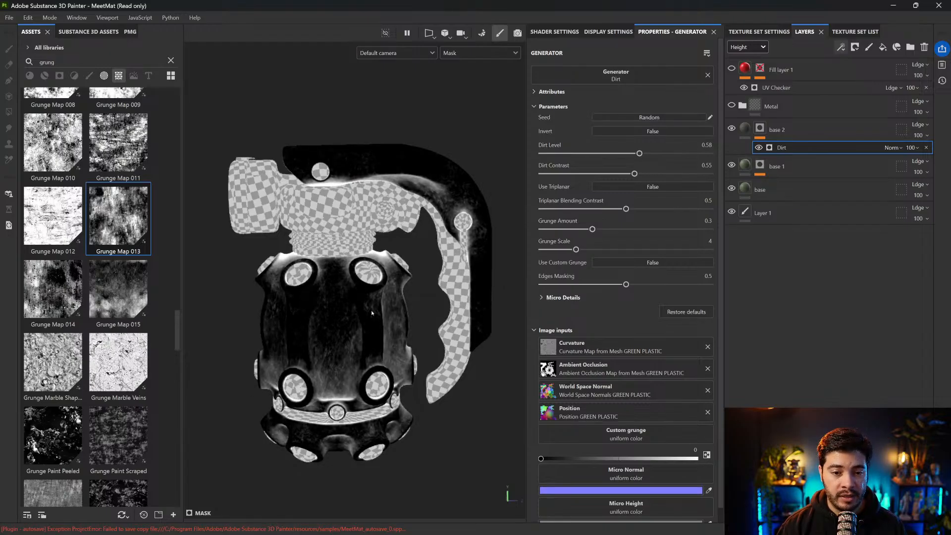
pyautogui.scroll(3, 325, 355)
pyautogui.keyDown('alt'); pyautogui.moveTo(343, 298); pyautogui.dragTo(336, 279, button='middle'); pyautogui.keyUp('alt')
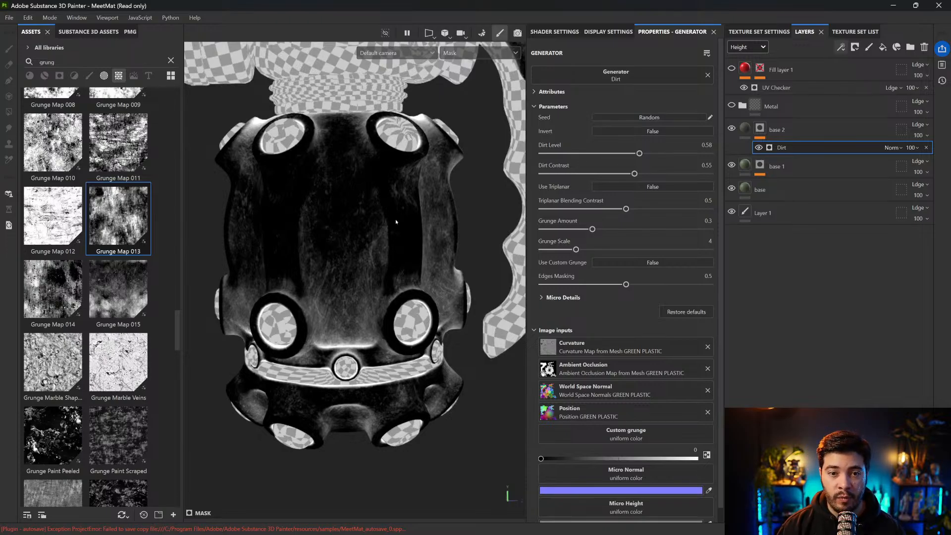
pyautogui.moveTo(593, 229); pyautogui.dragTo(533, 230)
pyautogui.moveTo(639, 153); pyautogui.dragTo(666, 154)
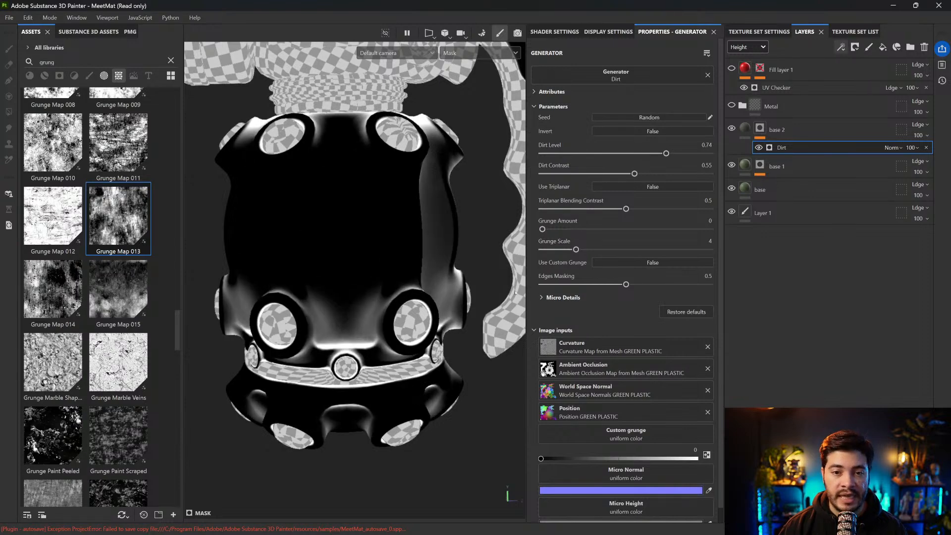
# Refine the Dirt generator with Grunge Scale 2, Triplanar Blending Contrast 0.44 and Grunge Amount 0.08, and return to the material display
pyautogui.moveTo(543, 229); pyautogui.dragTo(560, 229)
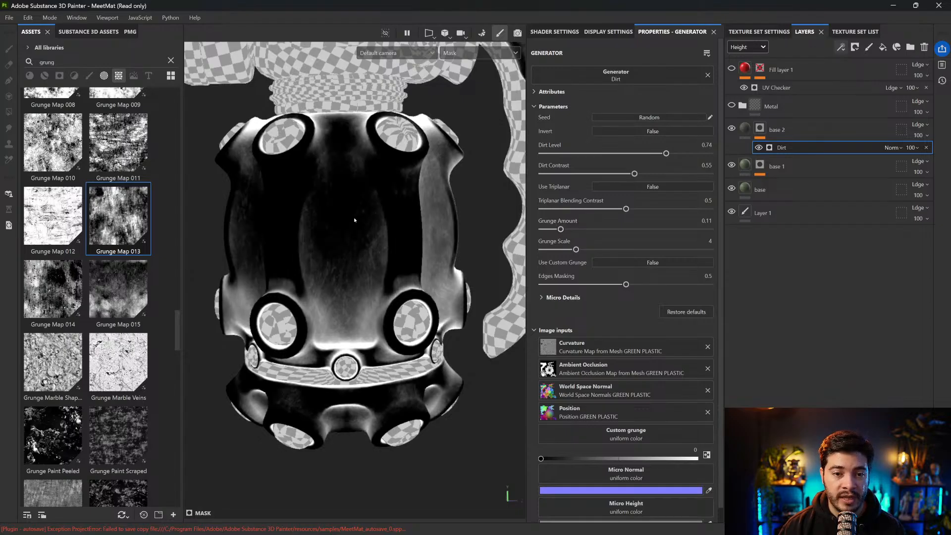
pyautogui.moveTo(576, 249); pyautogui.dragTo(554, 250)
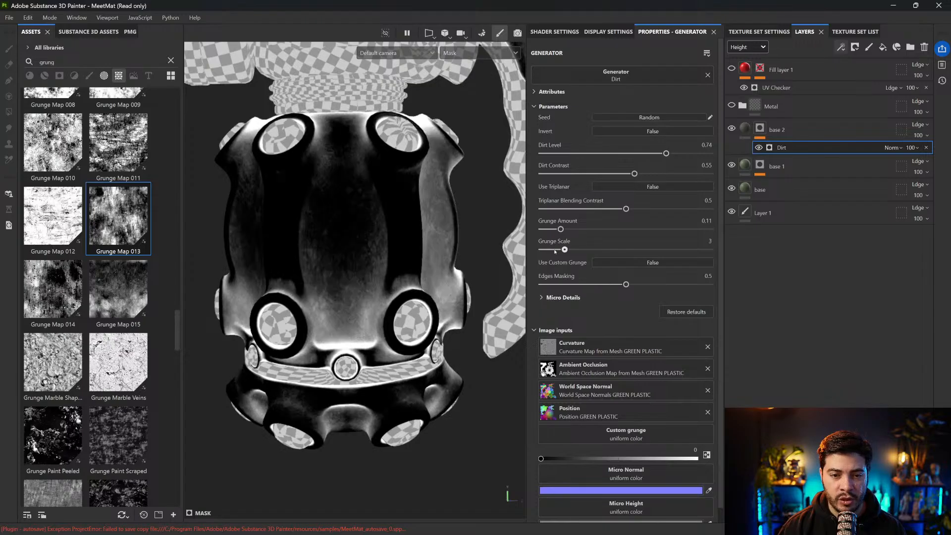
pyautogui.moveTo(626, 209); pyautogui.dragTo(614, 209)
pyautogui.moveTo(561, 229); pyautogui.dragTo(556, 229)
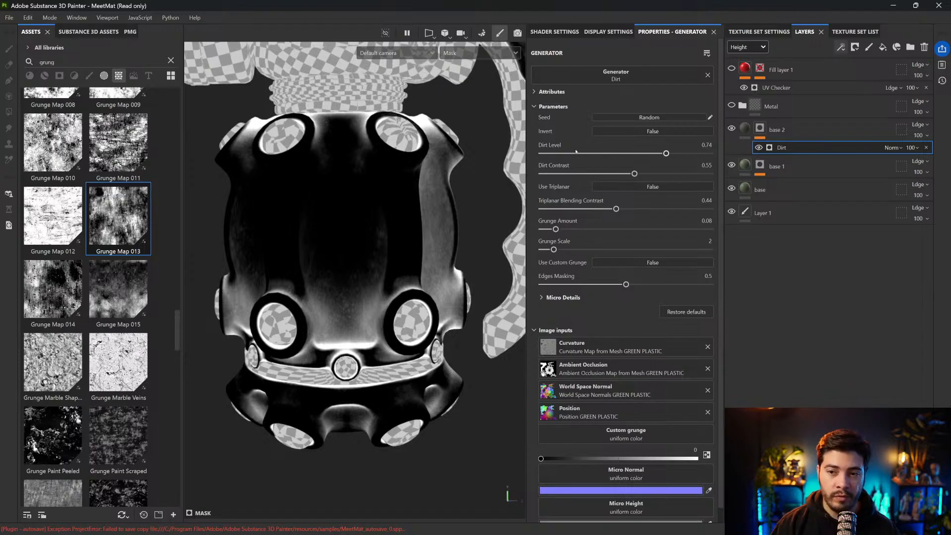
pyautogui.click(745, 130)
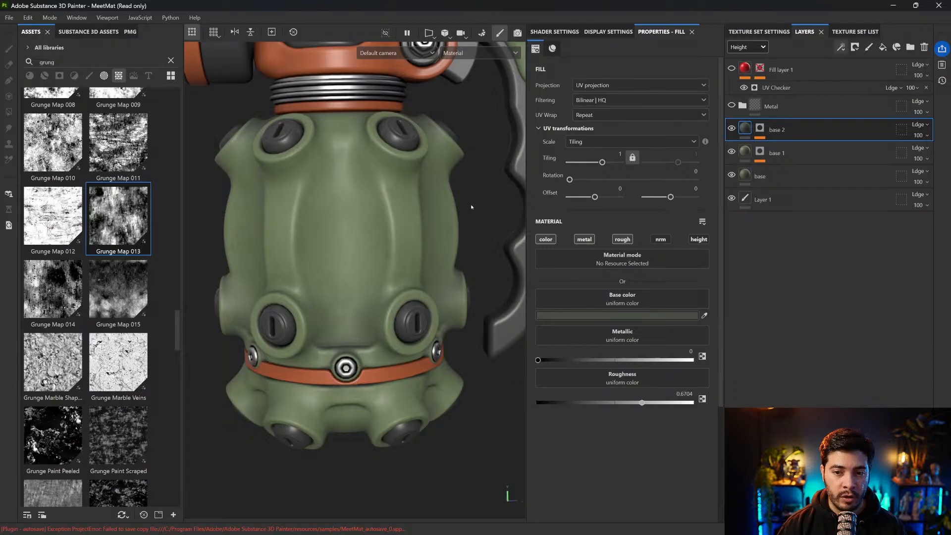
# Add a Levels effect above Dirt in base 2's mask and set its input range to 0.106 and 0.569
pyautogui.click(760, 128)
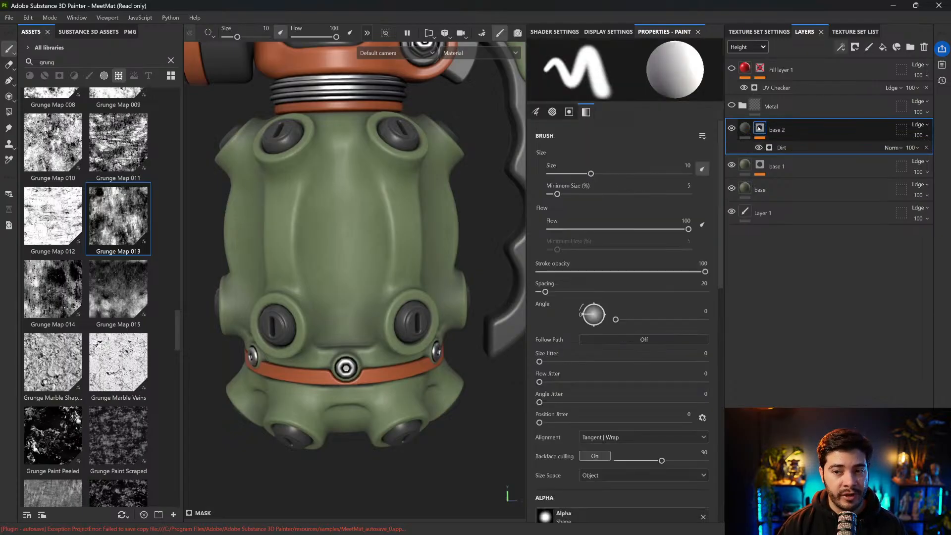
pyautogui.click(786, 147)
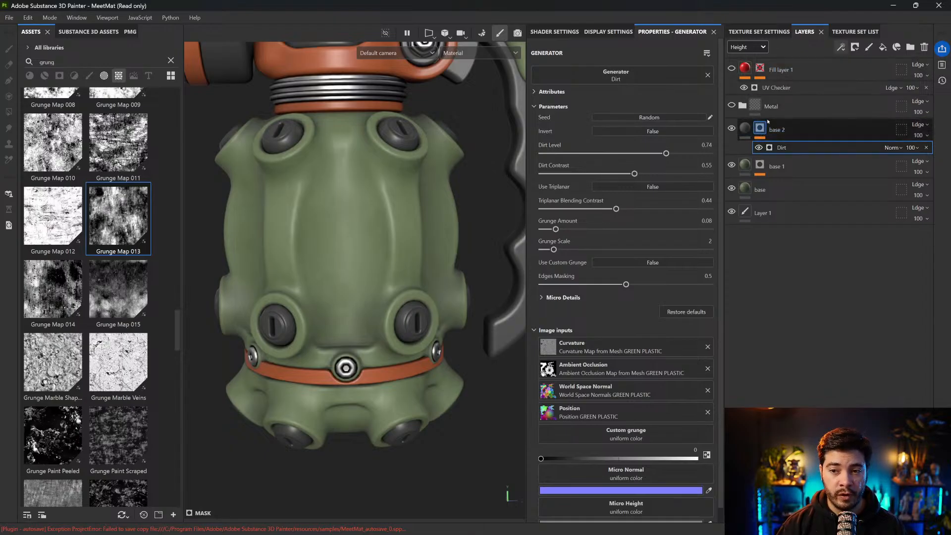
pyautogui.click(841, 47)
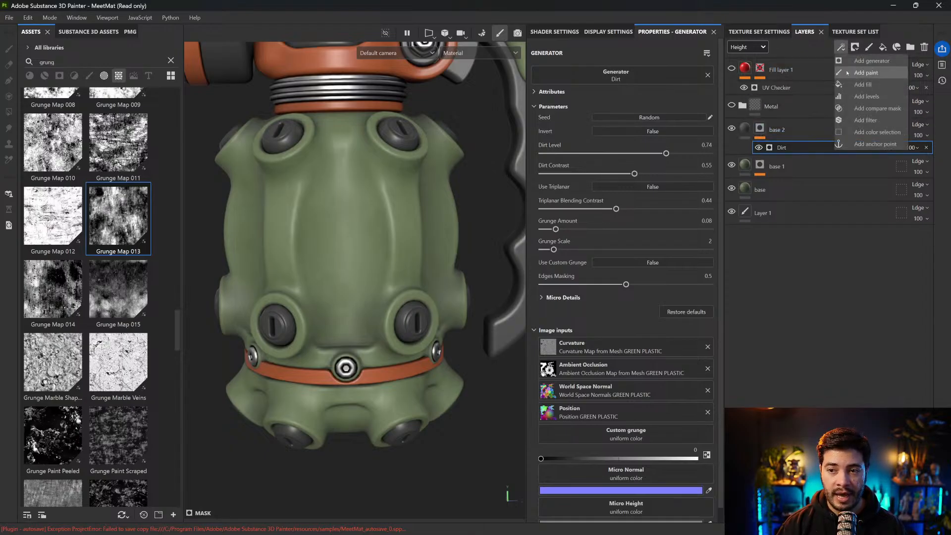
pyautogui.click(860, 97)
pyautogui.moveTo(714, 74); pyautogui.dragTo(648, 74)
pyautogui.moveTo(537, 74); pyautogui.dragTo(556, 73)
pyautogui.moveTo(648, 73); pyautogui.dragTo(637, 74)
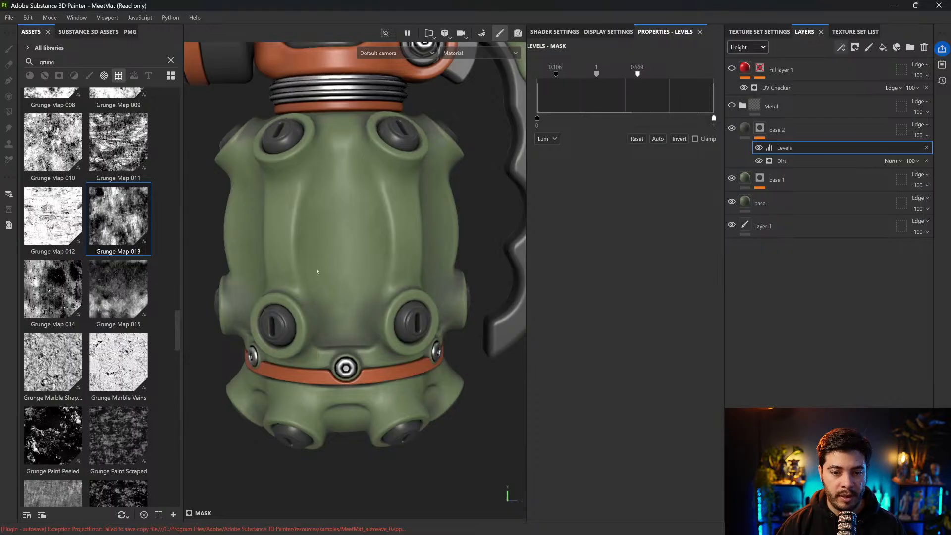
# Compare the whole grenade with base 2 hidden and shown, and inspect its dirt mask on the body and lever
pyautogui.scroll(-5, 407, 260)
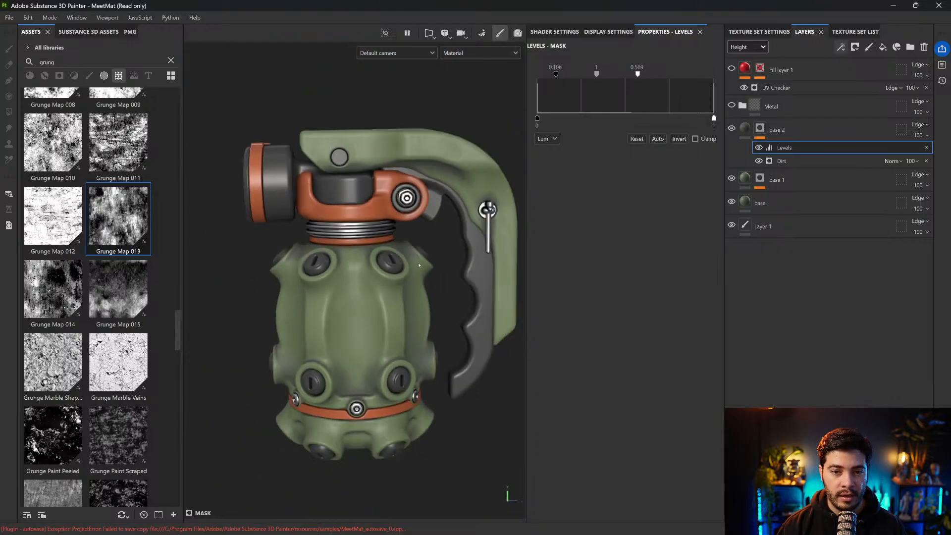
pyautogui.keyDown('alt'); pyautogui.moveTo(453, 266); pyautogui.dragTo(472, 252); pyautogui.keyUp('alt')
pyautogui.moveTo(387, 258)
pyautogui.keyDown('alt'); pyautogui.mouseDown()
pyautogui.moveTo(355, 258)
pyautogui.moveTo(396, 252)
pyautogui.mouseUp(); pyautogui.keyUp('alt')
pyautogui.click(734, 129)
pyautogui.click(734, 129)
pyautogui.keyDown('alt'); pyautogui.moveTo(473, 350); pyautogui.dragTo(338, 222); pyautogui.keyUp('alt')
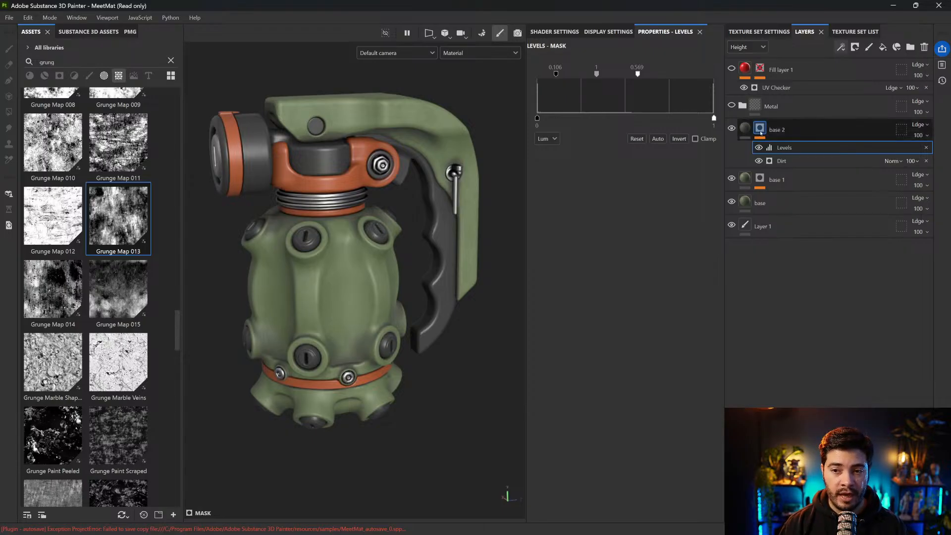
pyautogui.keyDown('alt'); pyautogui.click(761, 133); pyautogui.keyUp('alt')
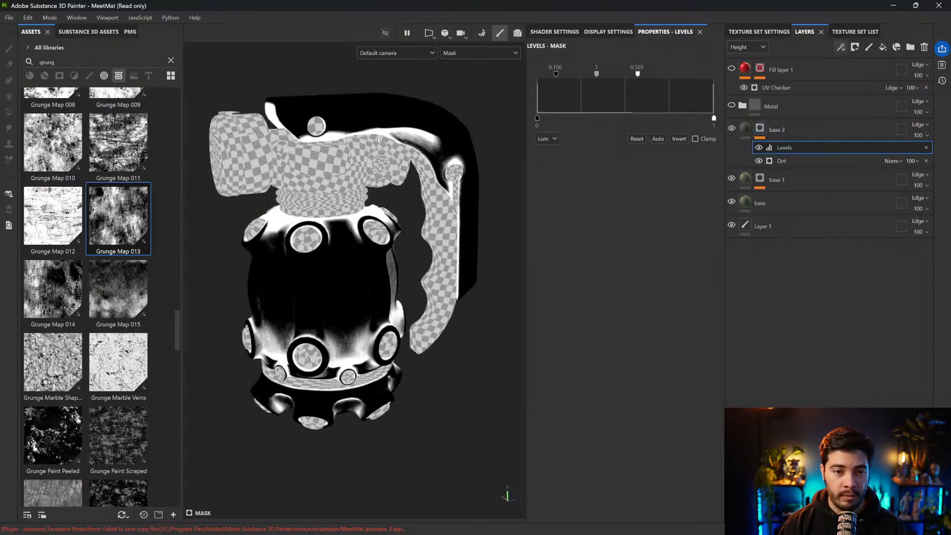
pyautogui.moveTo(371, 167)
pyautogui.keyDown('alt'); pyautogui.mouseDown()
pyautogui.moveTo(361, 148)
pyautogui.moveTo(366, 166)
pyautogui.mouseUp(); pyautogui.keyUp('alt')
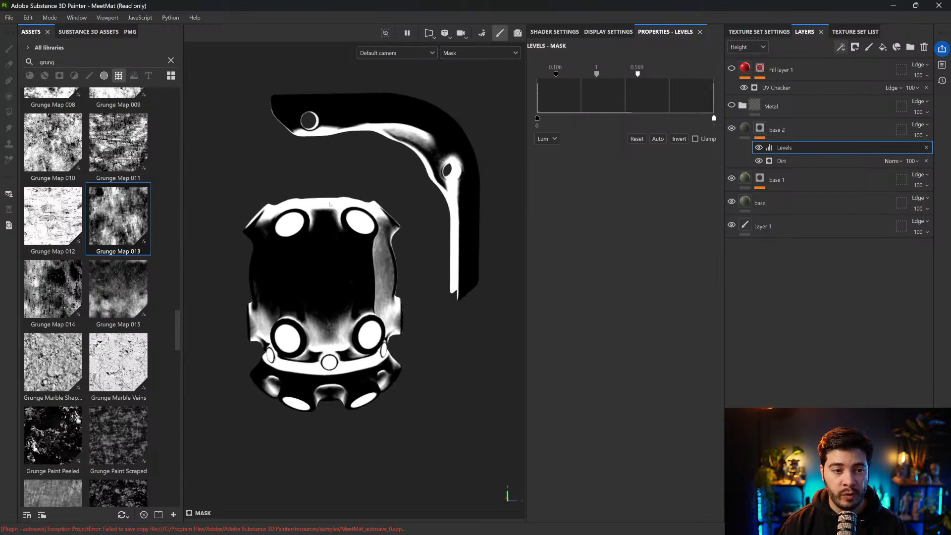
# Add Grunge Map 014 above Levels in base 2's mask, using Tri-planar projection and a Tiling of 1.84
pyautogui.moveTo(60, 285); pyautogui.dragTo(770, 147)
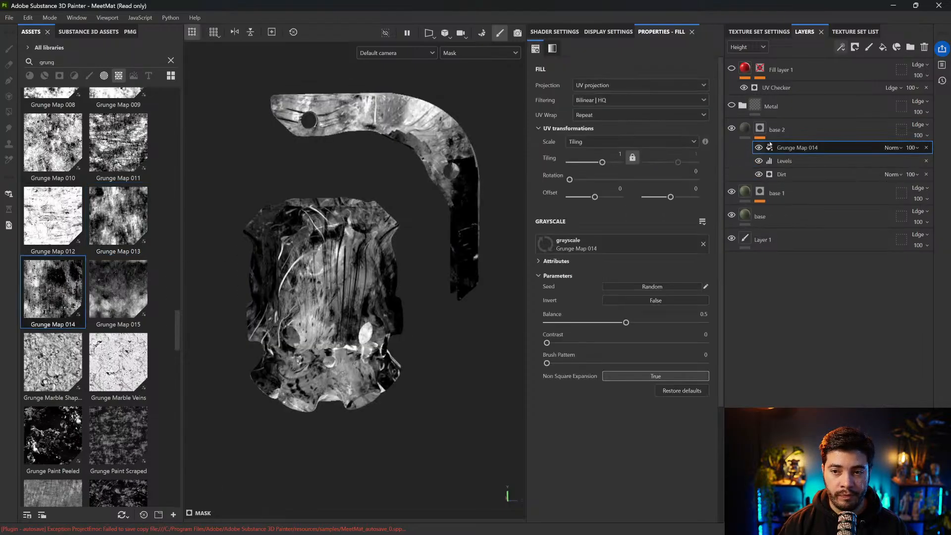
pyautogui.click(628, 90)
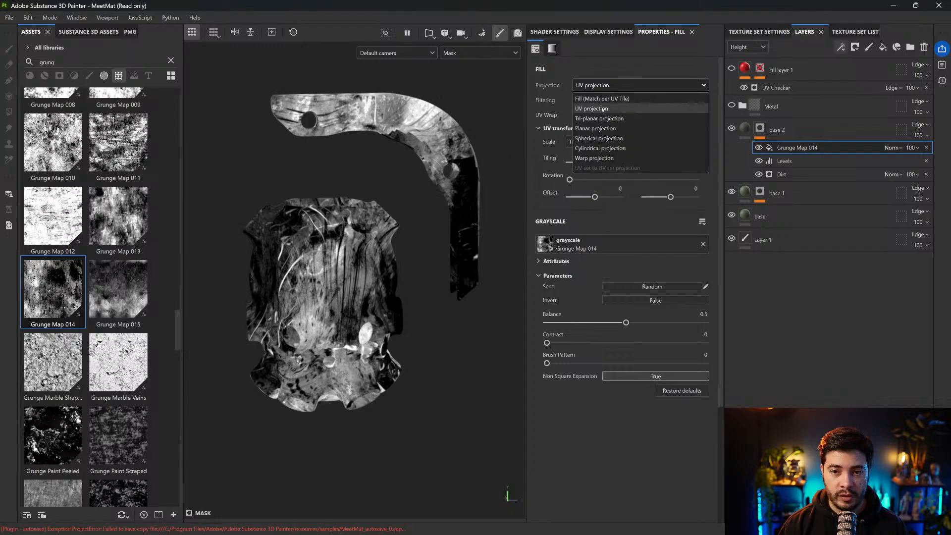
pyautogui.click(614, 108)
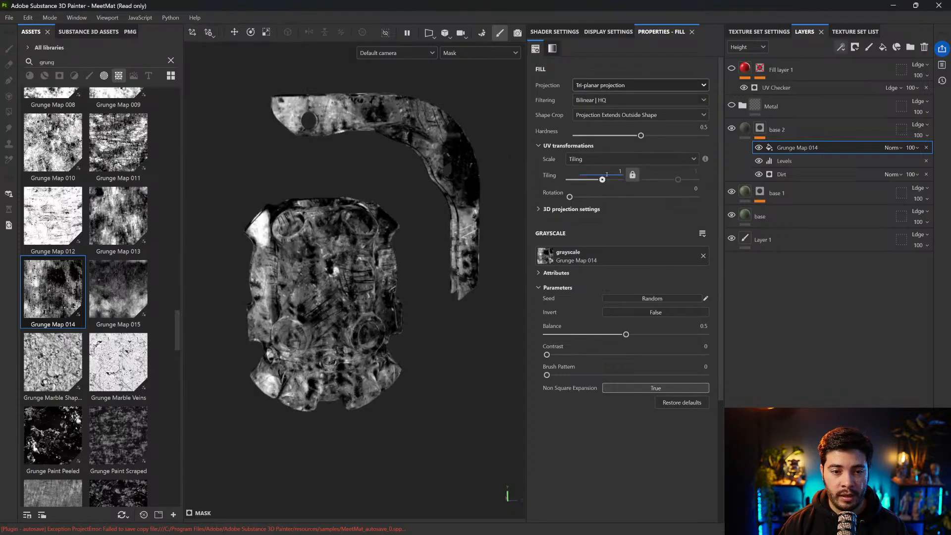
pyautogui.moveTo(603, 179); pyautogui.dragTo(604, 179)
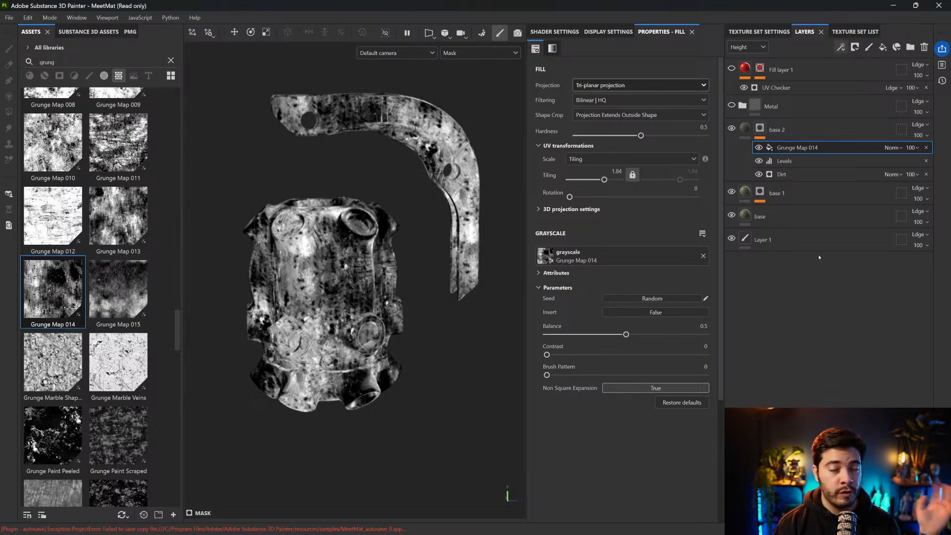
# Set Grunge Map 014's blend mode to Multiply and compare base 2's mask with the grunge hidden and shown
pyautogui.click(894, 148)
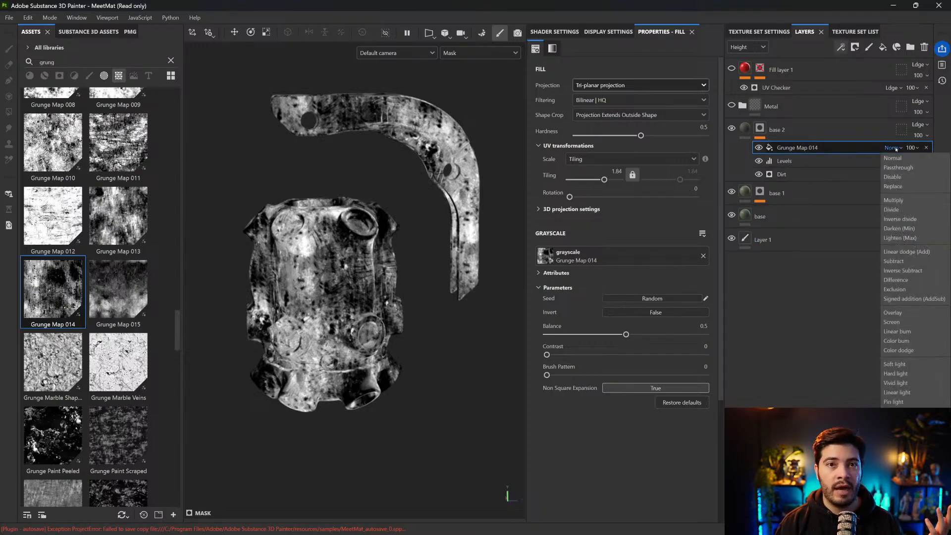
pyautogui.click(896, 148)
pyautogui.click(895, 148)
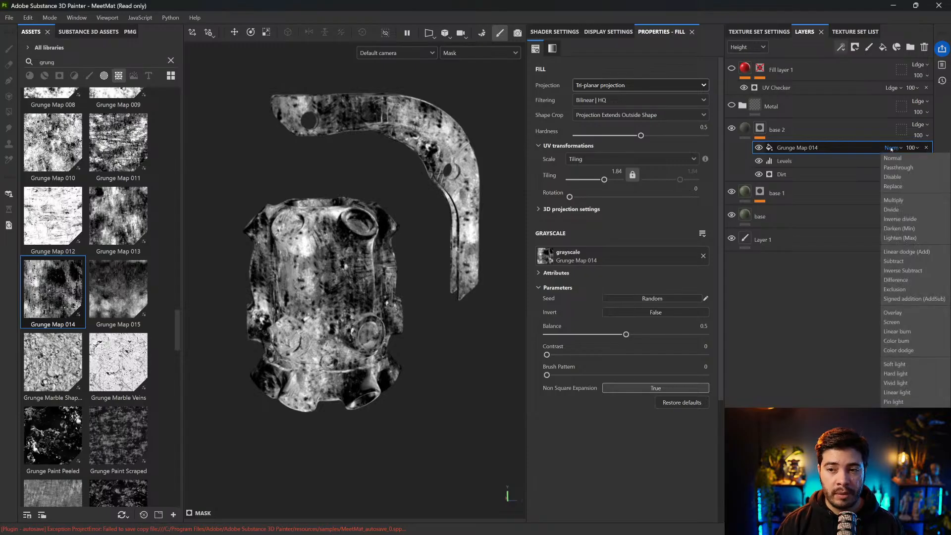
pyautogui.click(893, 204)
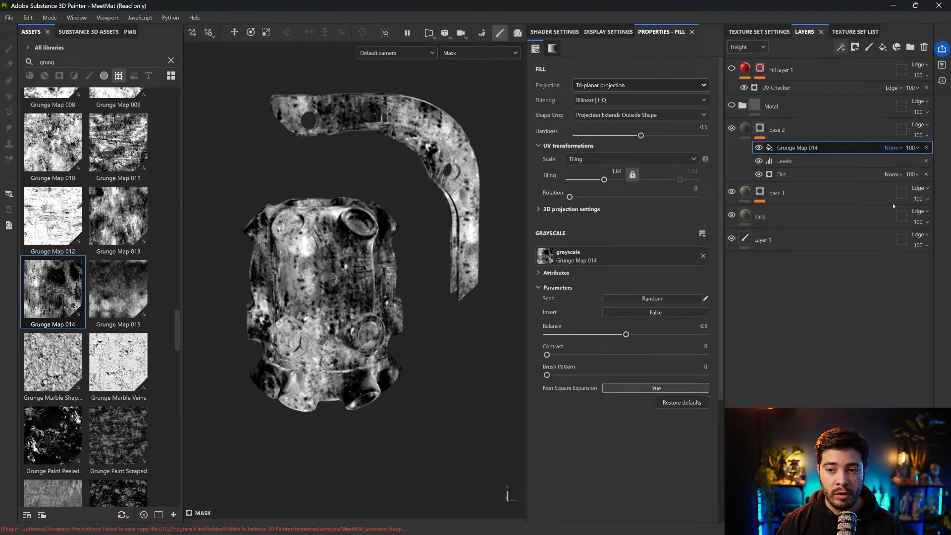
pyautogui.click(759, 148)
pyautogui.click(759, 148)
pyautogui.click(759, 148)
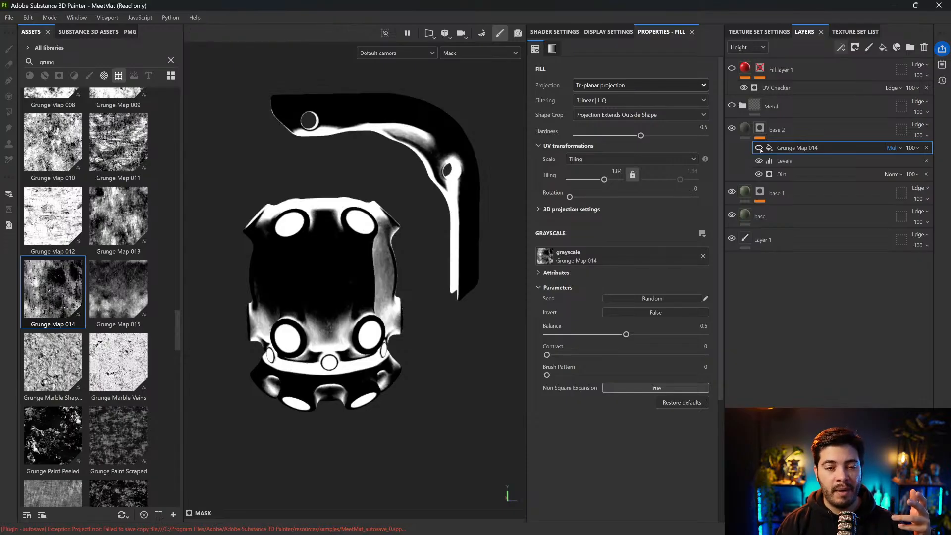
pyautogui.click(760, 150)
pyautogui.click(760, 150)
pyautogui.click(760, 150)
# Examine the mask around the lower sockets up close and on the full body with Grunge Map 014 switched off and on
pyautogui.scroll(4, 278, 272)
pyautogui.scroll(3, 371, 406)
pyautogui.scroll(3, 376, 391)
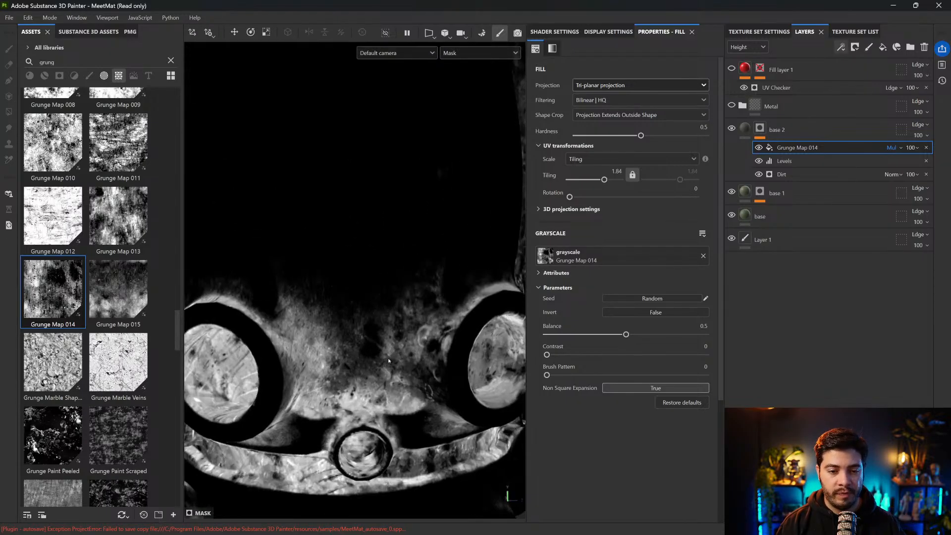
pyautogui.keyDown('alt'); pyautogui.moveTo(387, 358); pyautogui.dragTo(392, 284, button='middle'); pyautogui.keyUp('alt')
pyautogui.click(759, 149)
pyautogui.click(759, 148)
pyautogui.click(759, 148)
pyautogui.click(758, 148)
pyautogui.click(759, 148)
pyautogui.click(759, 148)
pyautogui.click(759, 148)
pyautogui.scroll(-5, 425, 239)
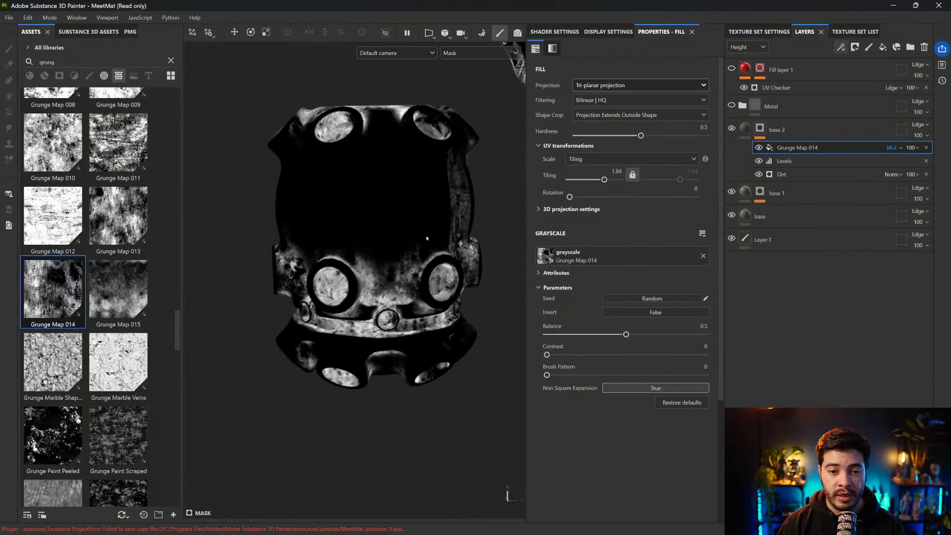
pyautogui.keyDown('alt'); pyautogui.moveTo(409, 274); pyautogui.dragTo(391, 310, button='middle'); pyautogui.keyUp('alt')
pyautogui.click(759, 148)
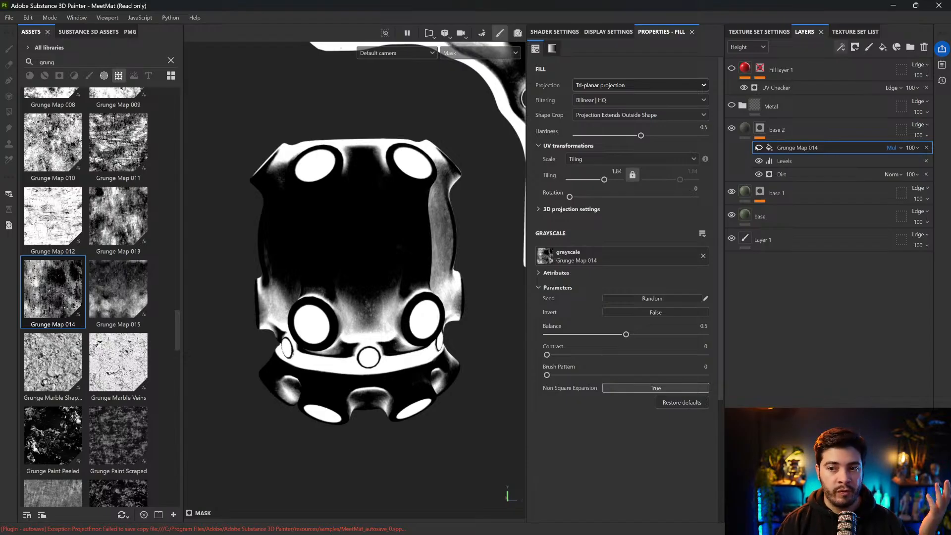
pyautogui.click(757, 147)
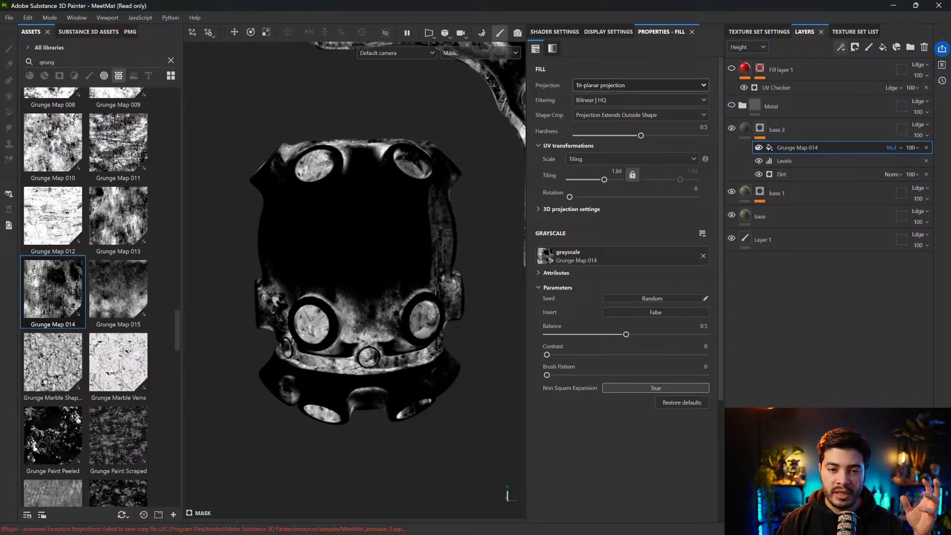
# Set Grunge Map 014's Balance to 0.53, Contrast to 0.22 and layer opacity to 89
pyautogui.moveTo(617, 336); pyautogui.dragTo(593, 344)
pyautogui.click(758, 149)
pyautogui.click(758, 150)
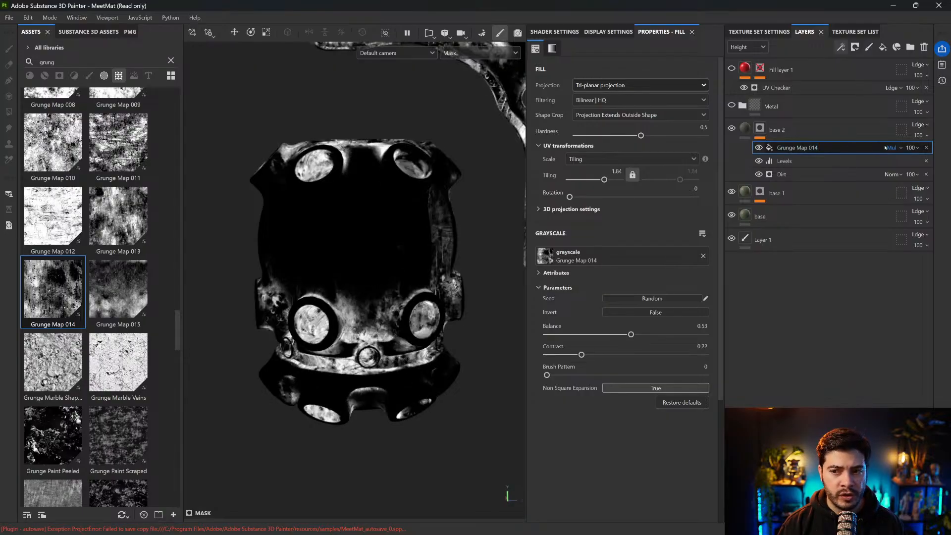
pyautogui.click(911, 147)
pyautogui.moveTo(947, 165)
pyautogui.mouseDown()
pyautogui.moveTo(927, 166)
pyautogui.moveTo(941, 166)
pyautogui.mouseUp()
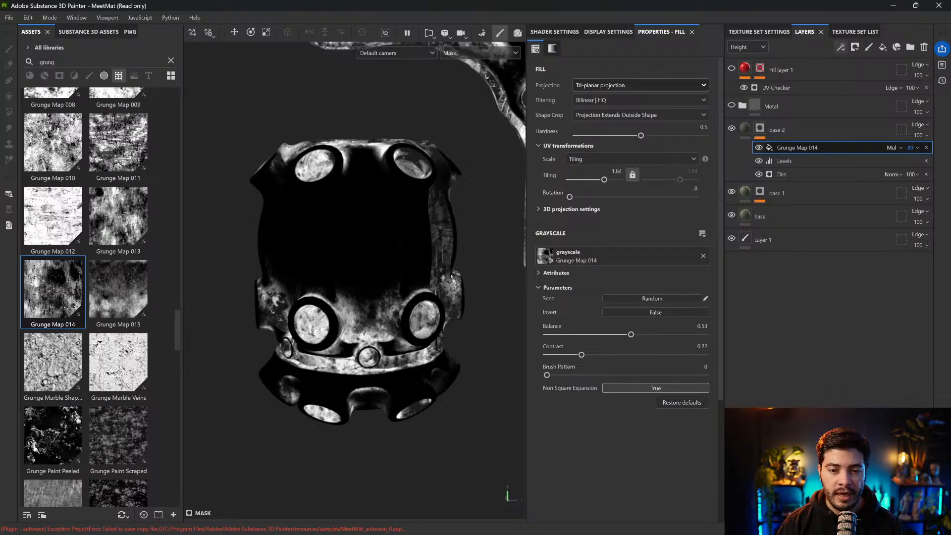
# Return to the material display and compare the green paint around the lower sockets with Grunge Map 014 hidden and shown
pyautogui.click(761, 129)
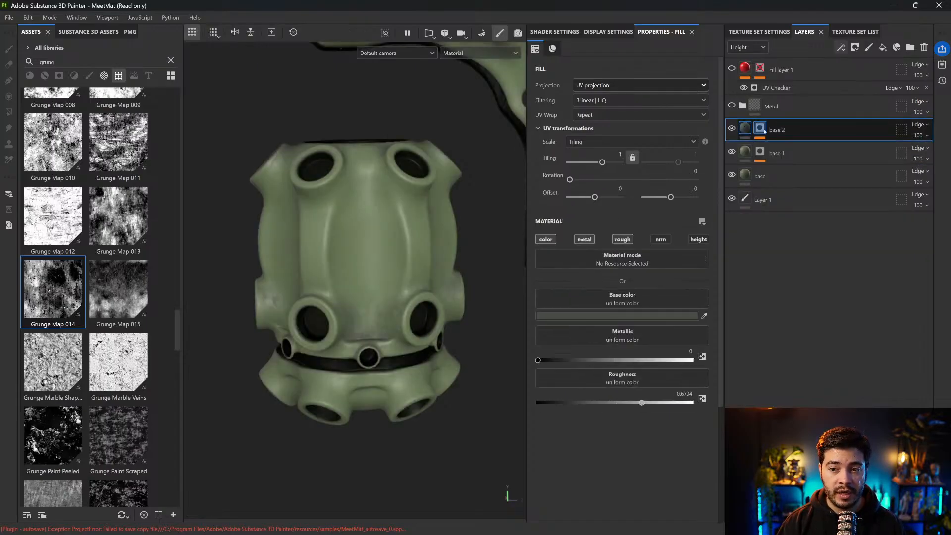
pyautogui.click(762, 128)
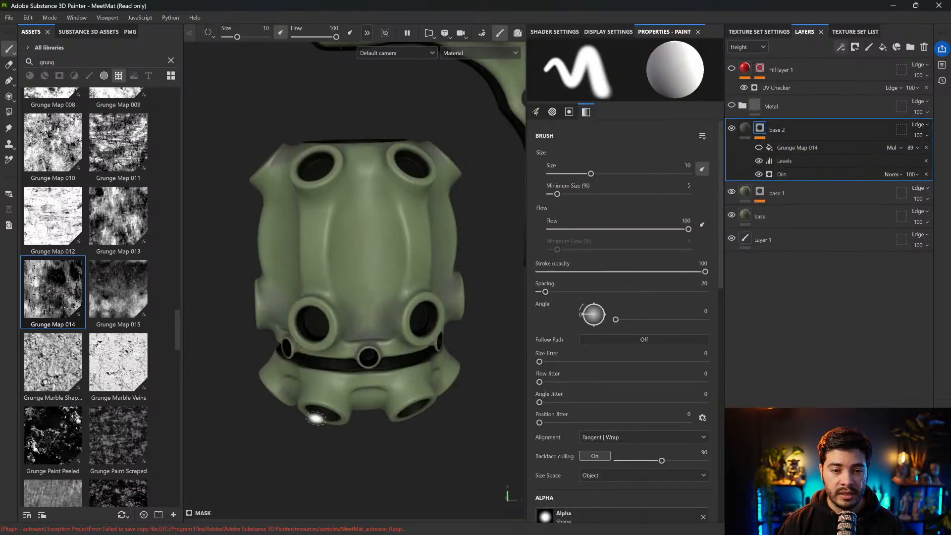
pyautogui.scroll(5, 317, 396)
pyautogui.keyDown('alt'); pyautogui.moveTo(392, 337); pyautogui.dragTo(323, 302, button='middle'); pyautogui.keyUp('alt')
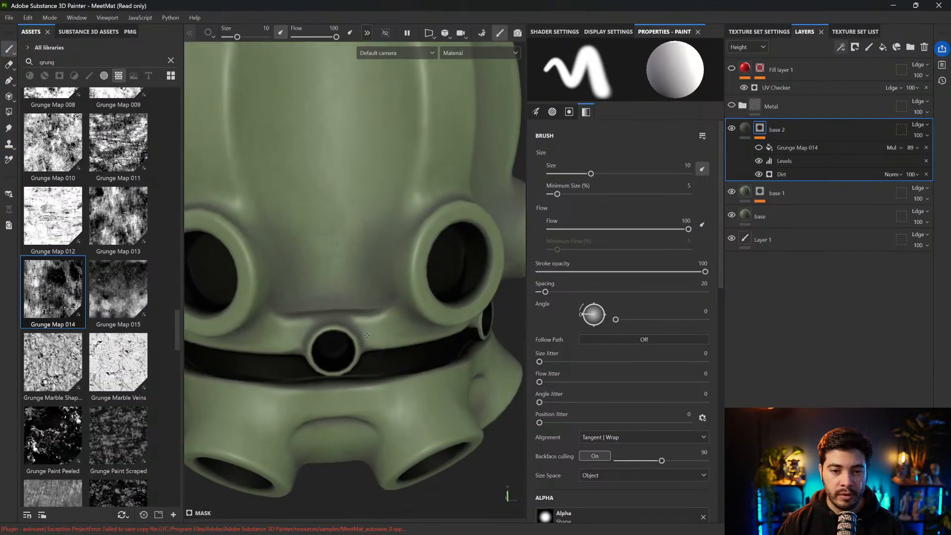
pyautogui.click(760, 150)
pyautogui.click(759, 151)
pyautogui.click(759, 151)
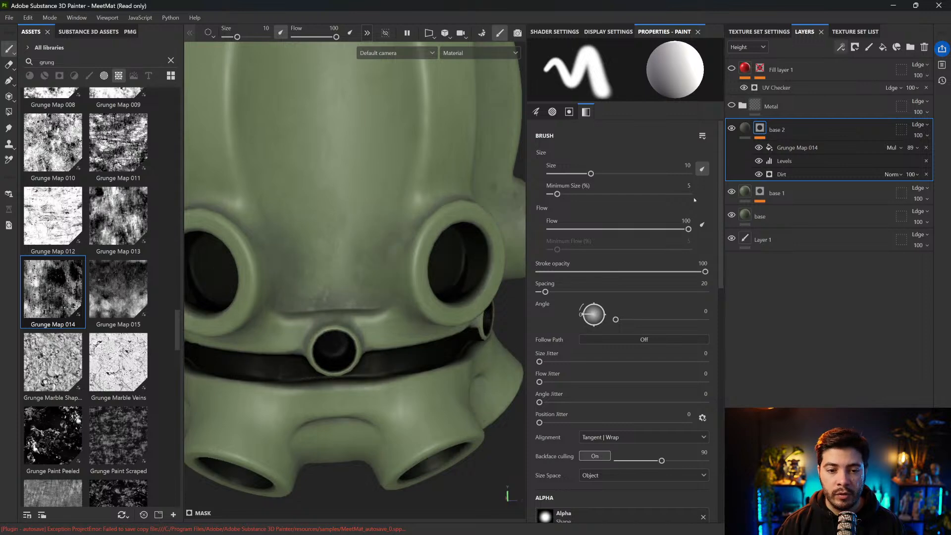
# Frame the whole model and end the isolation so that all grenade parts are displayed
pyautogui.press('f')
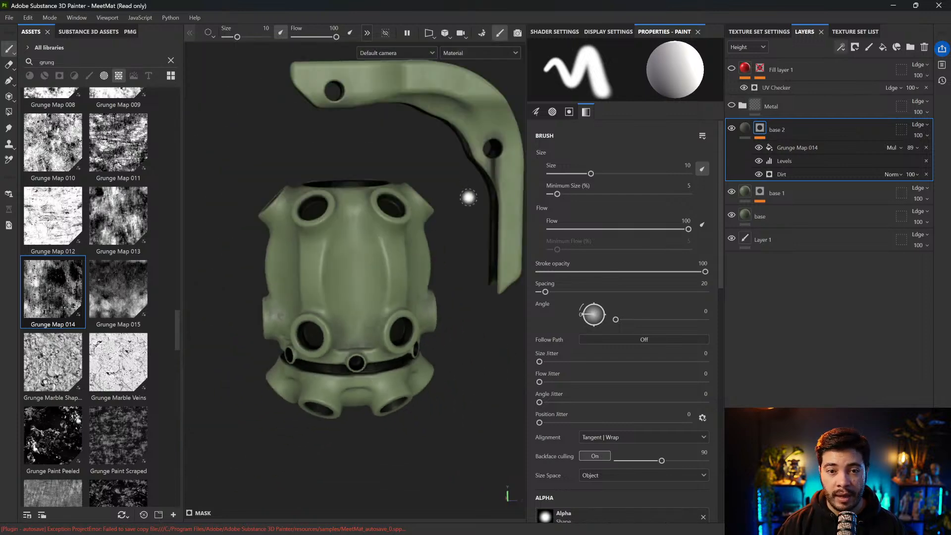
pyautogui.keyDown('alt'); pyautogui.moveTo(466, 208); pyautogui.dragTo(452, 228, button='middle'); pyautogui.keyUp('alt')
pyautogui.hotkey('alt', 'q')
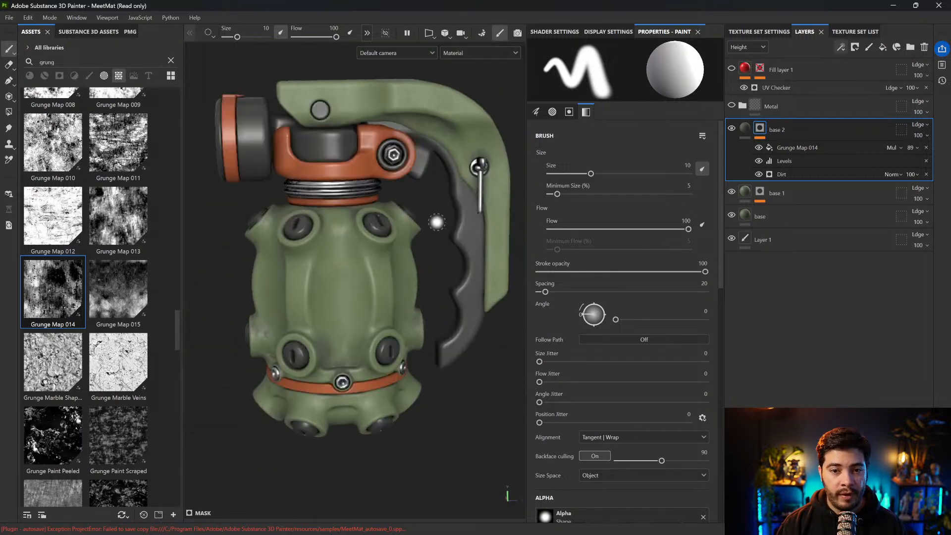
# Give base 2 a dark, desaturated grey-green base color and a Roughness of 0.6006, and check the dirt on the body
pyautogui.click(746, 128)
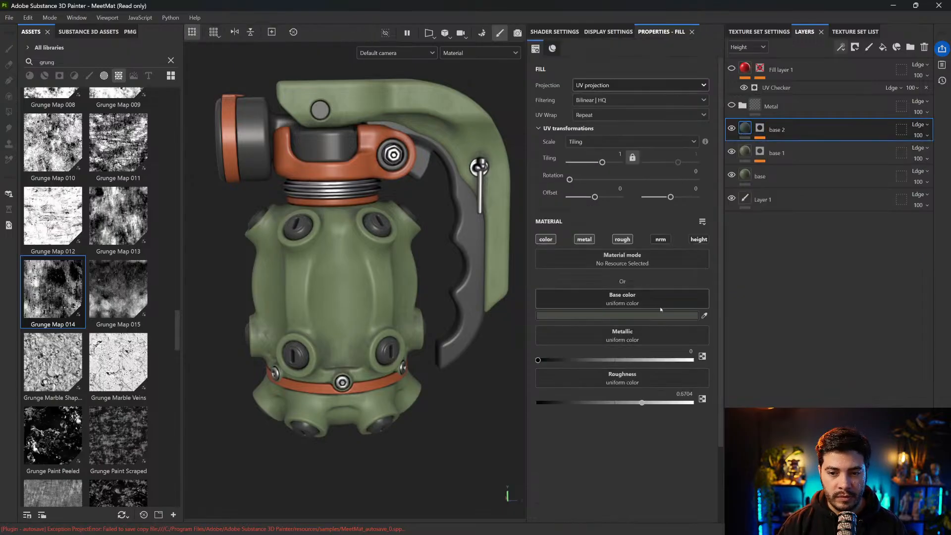
pyautogui.click(659, 321)
pyautogui.click(703, 386)
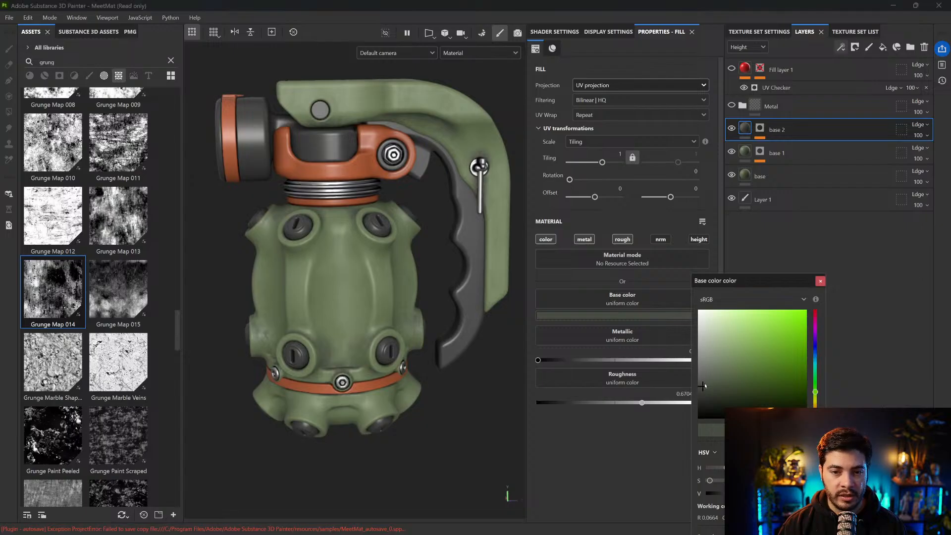
pyautogui.click(820, 282)
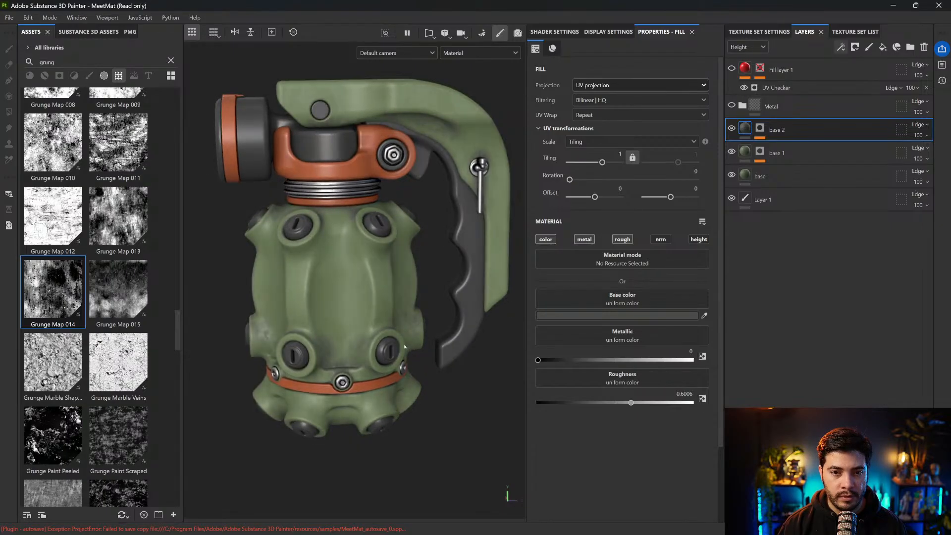
pyautogui.keyDown('alt'); pyautogui.moveTo(419, 325); pyautogui.dragTo(428, 295); pyautogui.keyUp('alt')
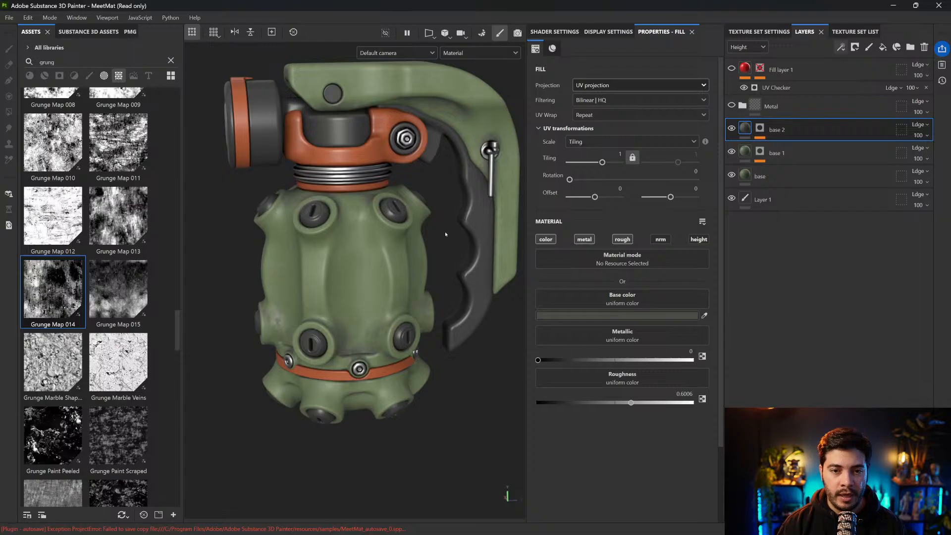
pyautogui.scroll(1, 422, 308)
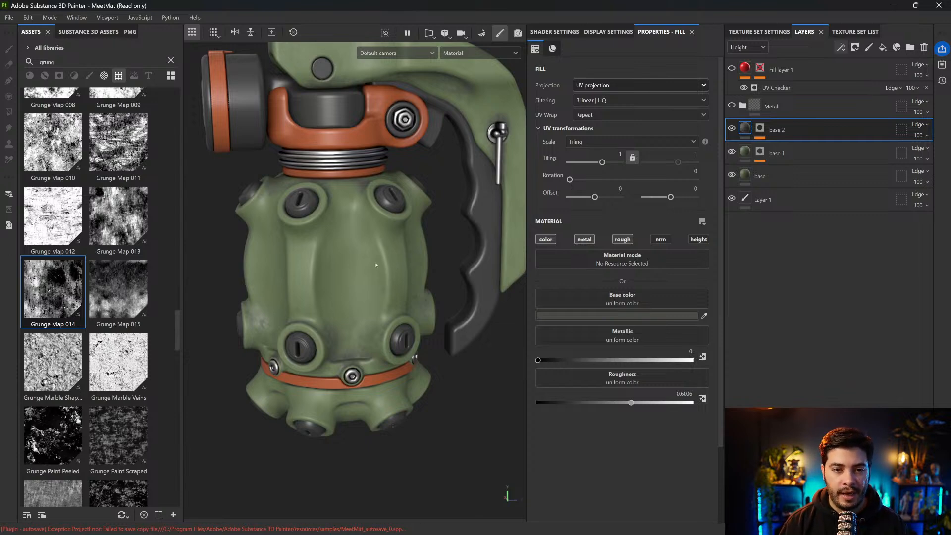
# Add a fill layer above base 2 that affects only the color channel and make its base color bright red
pyautogui.click(883, 47)
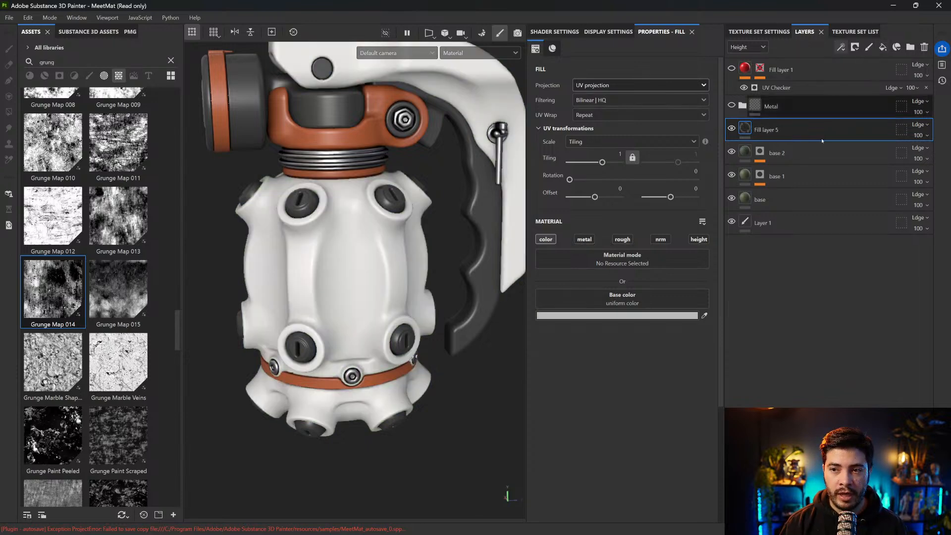
pyautogui.click(636, 317)
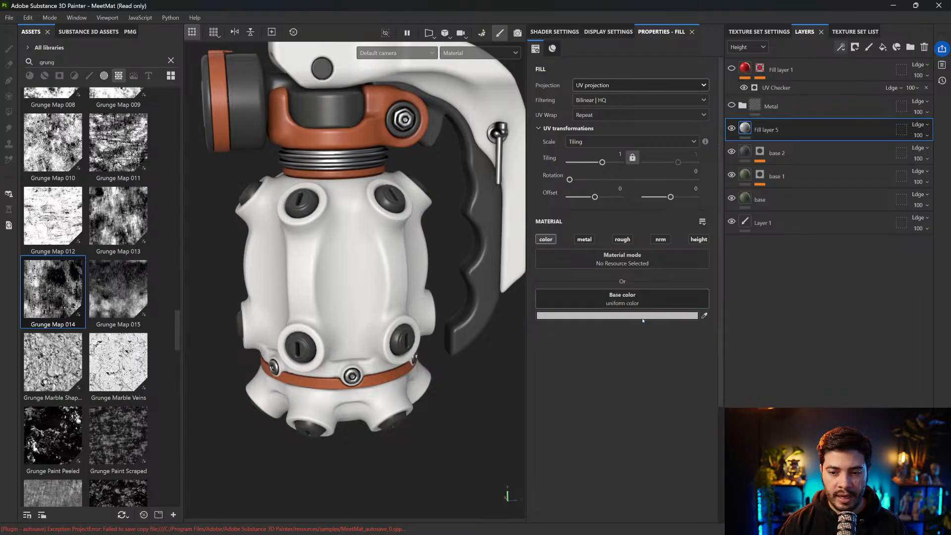
pyautogui.click(798, 341)
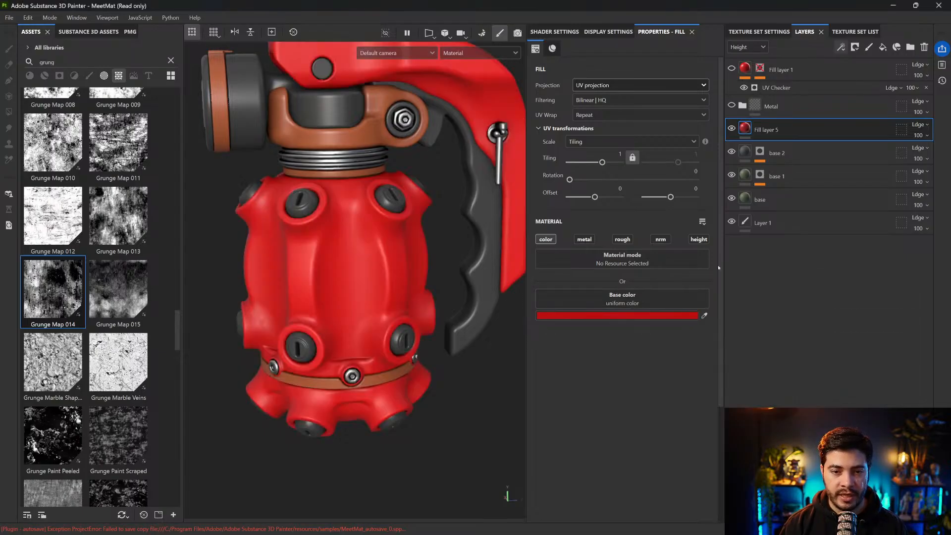
pyautogui.keyDown('alt'); pyautogui.moveTo(318, 191); pyautogui.dragTo(317, 228, button='middle'); pyautogui.keyUp('alt')
pyautogui.keyDown('alt'); pyautogui.moveTo(318, 228); pyautogui.dragTo(317, 207); pyautogui.keyUp('alt')
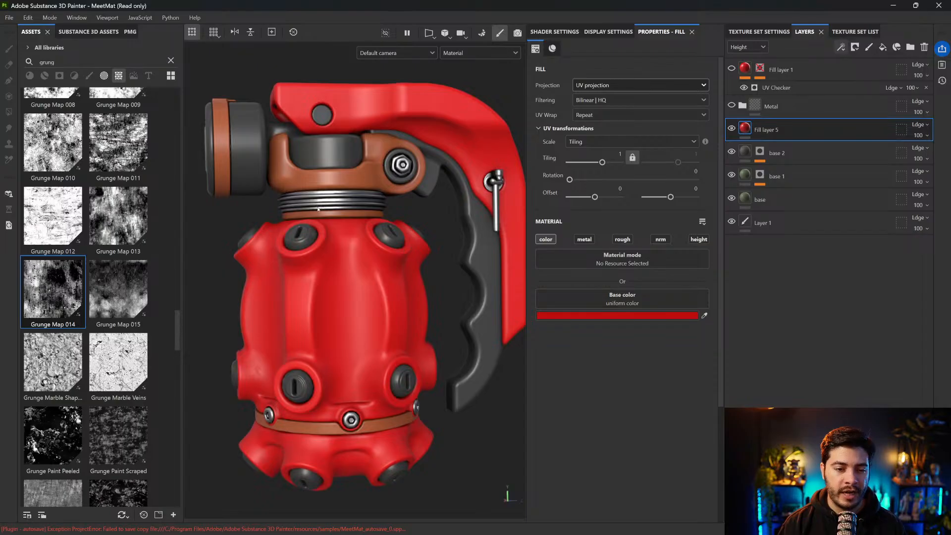
pyautogui.keyDown('alt'); pyautogui.moveTo(437, 256); pyautogui.dragTo(438, 288, button='right'); pyautogui.keyUp('alt')
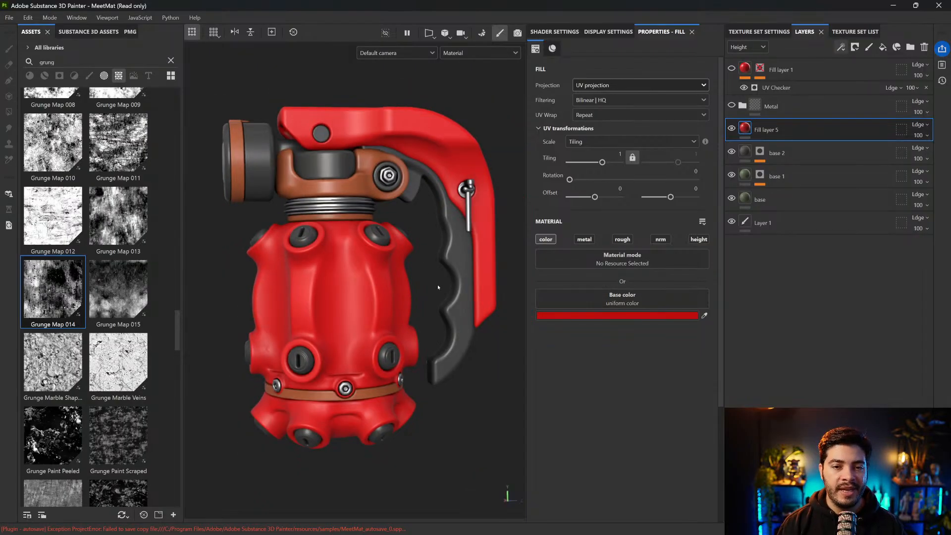
pyautogui.keyDown('alt'); pyautogui.moveTo(423, 265); pyautogui.dragTo(402, 276); pyautogui.keyUp('alt')
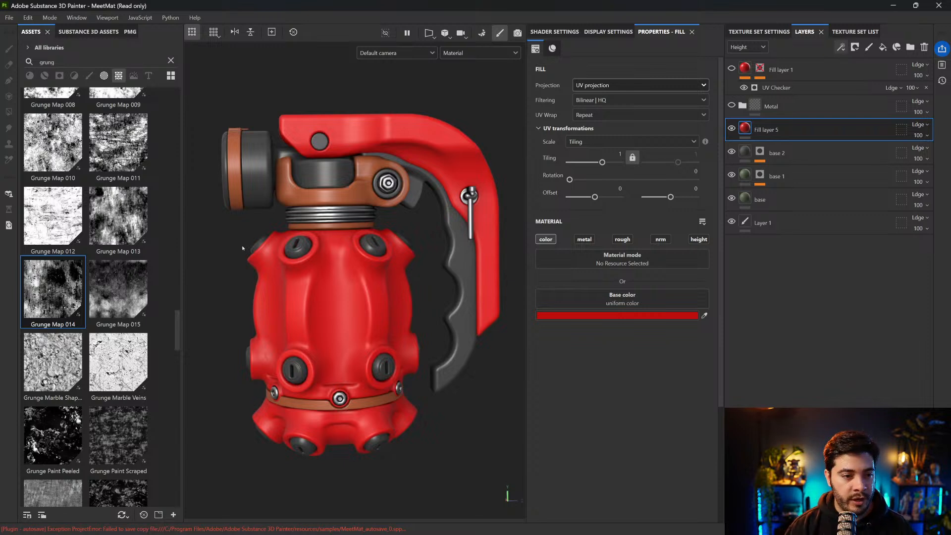
# Search the texture assets for "smud" in place of the previous grunge search
pyautogui.click(143, 59)
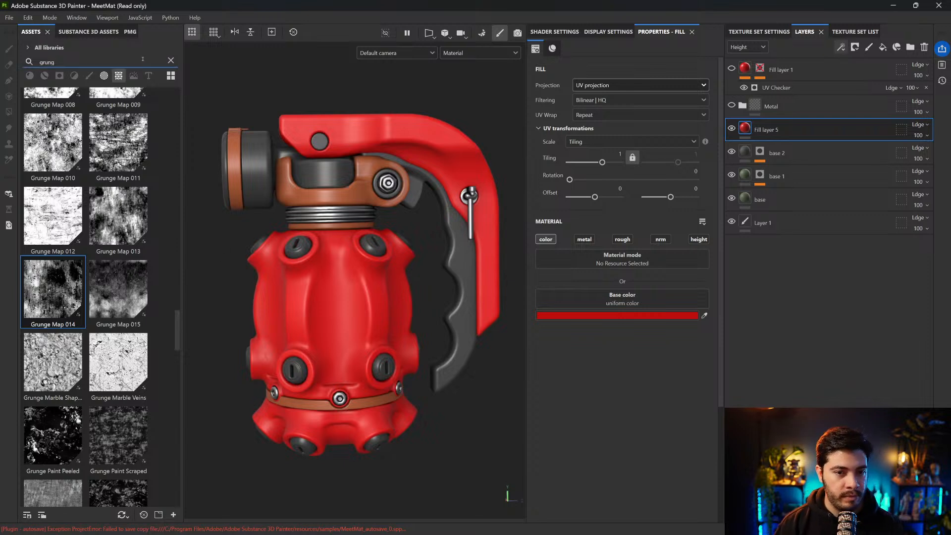
pyautogui.hotkey('ctrl', 'a')
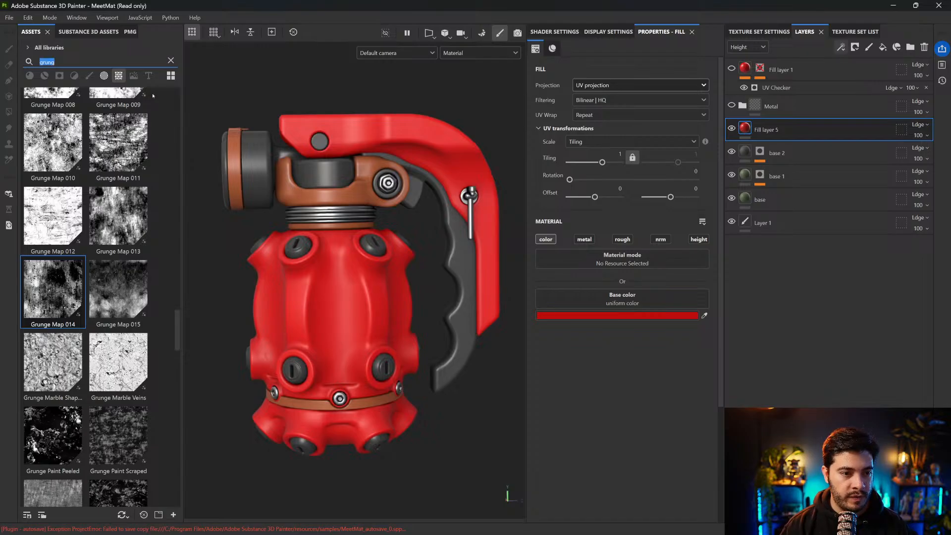
pyautogui.write('sm')
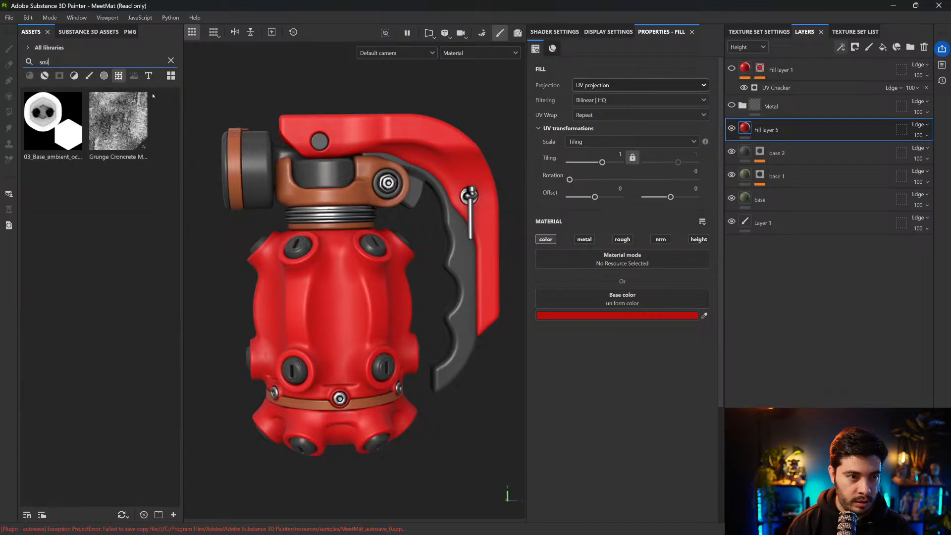
pyautogui.write('ud')
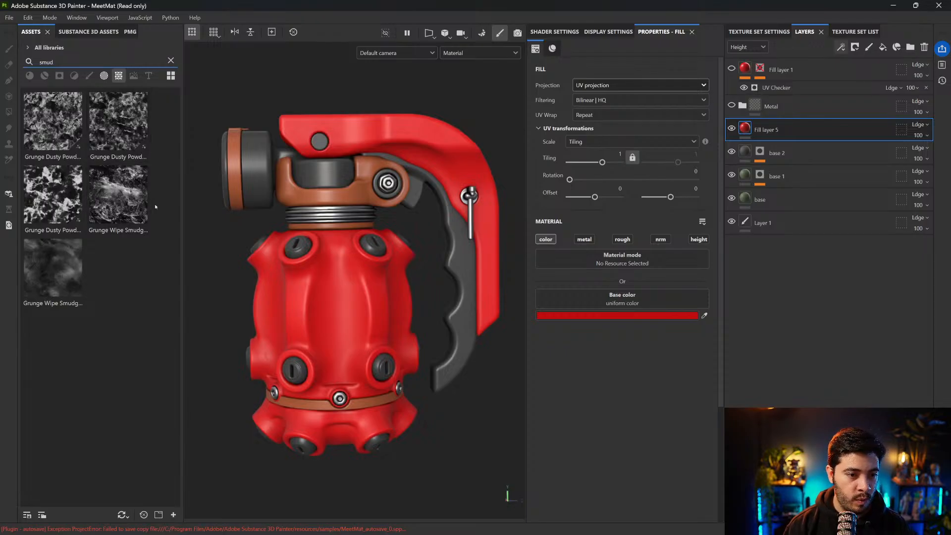
# Mask Fill layer 5 with the Grunge Wipe Smudgy Soft texture, mapped with tri-planar projection
pyautogui.moveTo(42, 298)
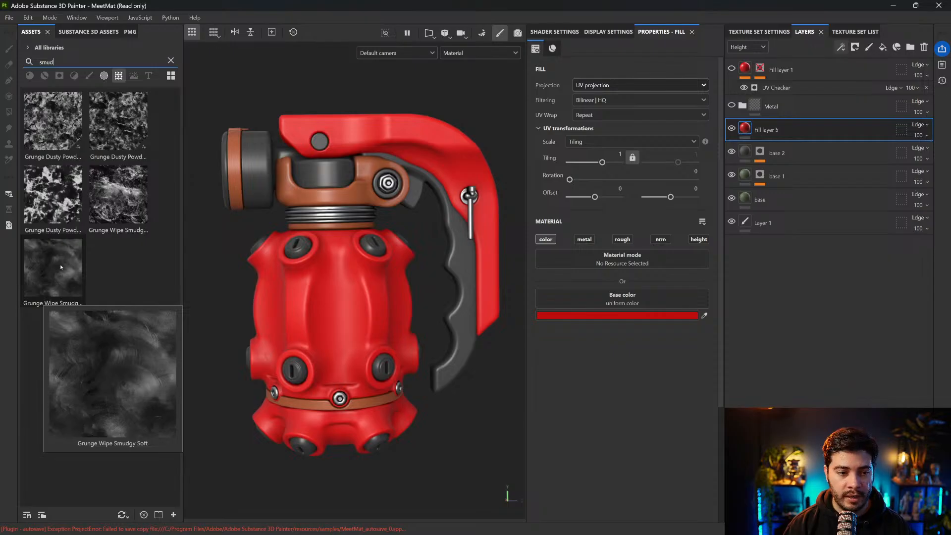
pyautogui.moveTo(55, 270)
pyautogui.mouseDown()
pyautogui.moveTo(349, 247)
pyautogui.moveTo(751, 163)
pyautogui.moveTo(758, 132)
pyautogui.mouseUp()
pyautogui.click(613, 83)
pyautogui.click(602, 105)
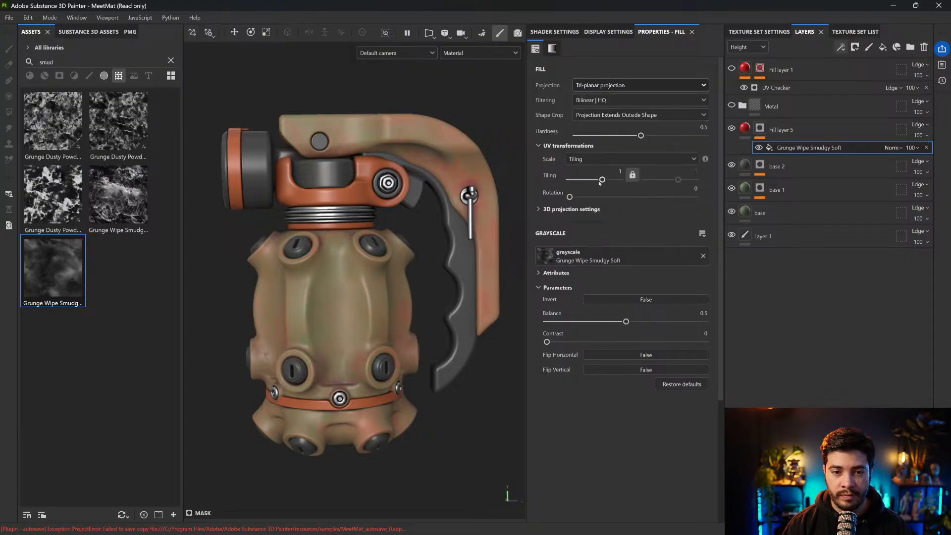
# Set the smudge mask's Balance to 0.73, Contrast to 0.45 and Tiling to 1.33, and inspect the red smudges on the body
pyautogui.moveTo(626, 322)
pyautogui.mouseDown()
pyautogui.moveTo(661, 321)
pyautogui.moveTo(640, 321)
pyautogui.mouseUp()
pyautogui.moveTo(547, 341); pyautogui.dragTo(662, 321)
pyautogui.scroll(4, 366, 314)
pyautogui.keyDown('alt'); pyautogui.moveTo(404, 314); pyautogui.dragTo(503, 262); pyautogui.keyUp('alt')
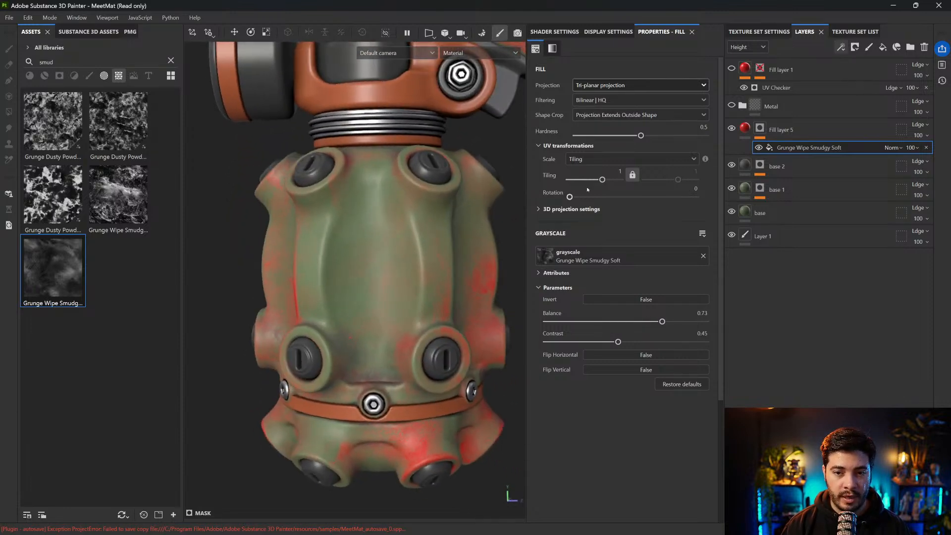
pyautogui.moveTo(603, 180); pyautogui.dragTo(604, 180)
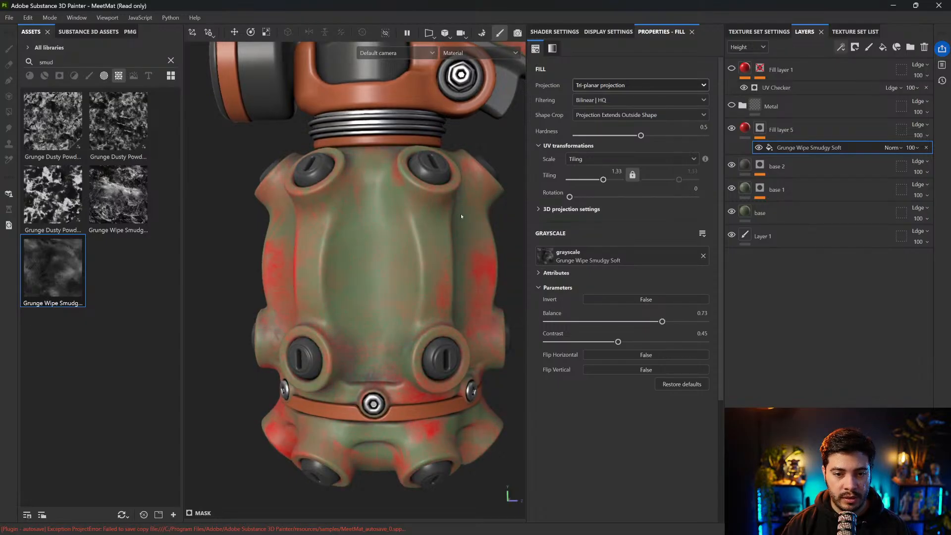
pyautogui.scroll(-4, 459, 213)
pyautogui.keyDown('alt'); pyautogui.moveTo(459, 213); pyautogui.dragTo(471, 214); pyautogui.keyUp('alt')
pyautogui.click(235, 32)
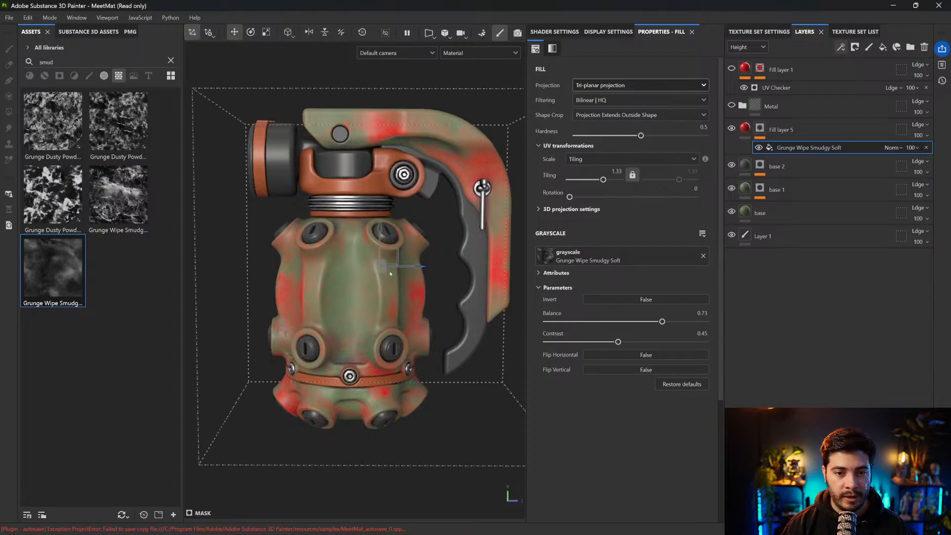
pyautogui.moveTo(382, 259)
pyautogui.mouseDown()
pyautogui.moveTo(366, 292)
pyautogui.moveTo(341, 237)
pyautogui.moveTo(344, 227)
pyautogui.moveTo(356, 240)
pyautogui.moveTo(360, 233)
pyautogui.moveTo(329, 232)
pyautogui.moveTo(366, 244)
pyautogui.moveTo(316, 236)
pyautogui.moveTo(368, 245)
pyautogui.moveTo(346, 260)
pyautogui.mouseUp()
# Soften the smudge mask on Fill layer 5 with a Balance of 0.58 and a Contrast of 0.11
pyautogui.scroll(2, 346, 260)
pyautogui.moveTo(662, 322); pyautogui.dragTo(561, 342)
pyautogui.moveTo(640, 321); pyautogui.dragTo(639, 322)
pyautogui.moveTo(562, 342); pyautogui.dragTo(563, 341)
pyautogui.keyDown('alt'); pyautogui.moveTo(360, 285); pyautogui.dragTo(447, 143, button='right'); pyautogui.keyUp('alt')
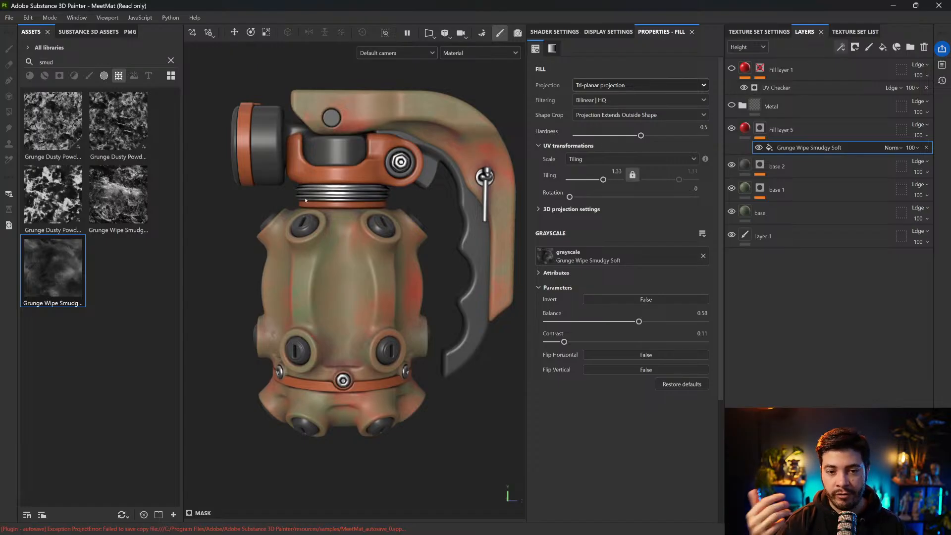
# Make Fill layer 5 affect only roughness instead of color, with a Roughness of 0.1584, and check the body's highlights
pyautogui.click(745, 127)
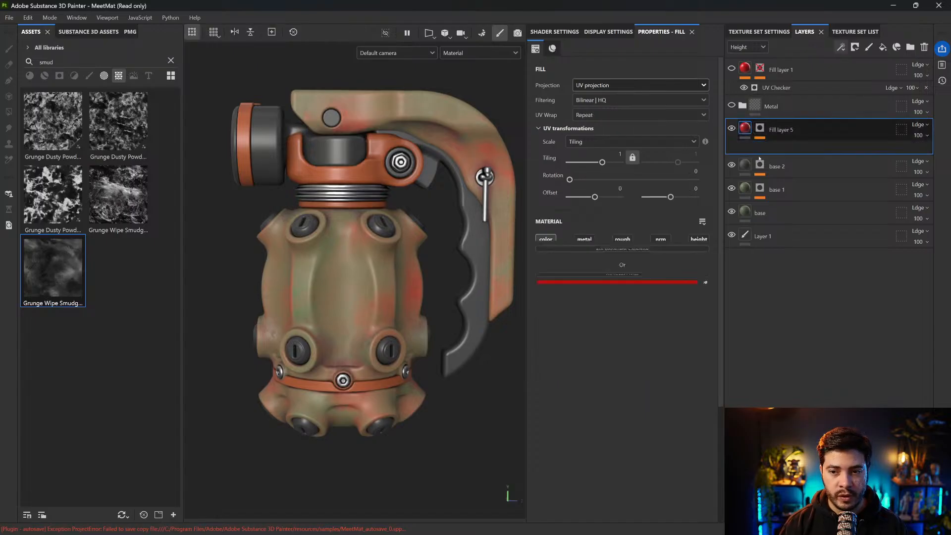
pyautogui.click(546, 240)
pyautogui.click(623, 240)
pyautogui.moveTo(583, 323); pyautogui.dragTo(558, 324)
pyautogui.keyDown('alt'); pyautogui.moveTo(438, 245); pyautogui.dragTo(426, 243); pyautogui.keyUp('alt')
pyautogui.keyDown('alt'); pyautogui.moveTo(426, 243); pyautogui.dragTo(439, 223, button='right'); pyautogui.keyUp('alt')
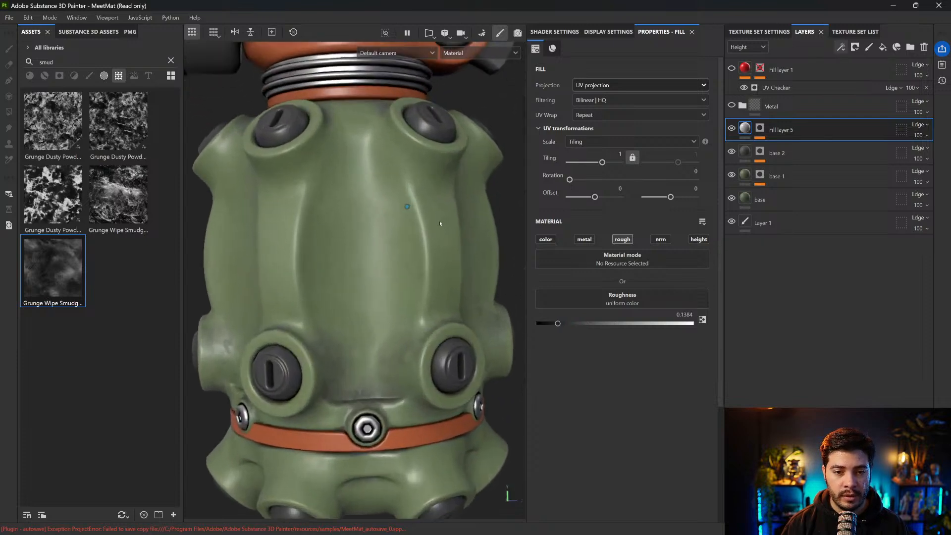
pyautogui.keyDown('alt'); pyautogui.moveTo(425, 214); pyautogui.dragTo(417, 200); pyautogui.keyUp('alt')
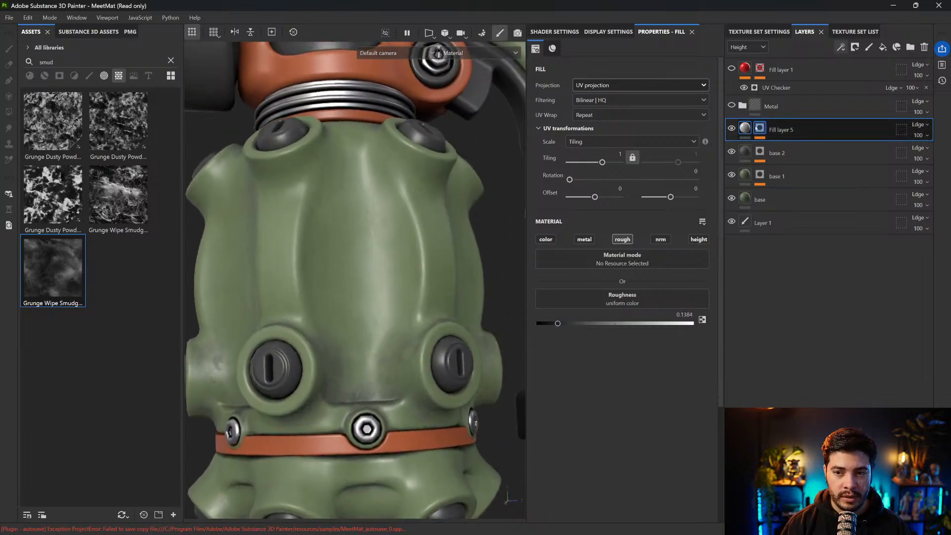
# Set the smudge mask's Balance to 0.7 and Contrast to 0.27, and examine the reflections on the body up close
pyautogui.click(760, 129)
pyautogui.click(796, 149)
pyautogui.moveTo(563, 342); pyautogui.dragTo(588, 342)
pyautogui.moveTo(639, 322); pyautogui.dragTo(658, 322)
pyautogui.keyDown('alt'); pyautogui.moveTo(403, 240); pyautogui.dragTo(423, 240); pyautogui.keyUp('alt')
pyautogui.keyDown('shift'); pyautogui.moveTo(433, 233); pyautogui.dragTo(450, 243, button='right'); pyautogui.keyUp('shift')
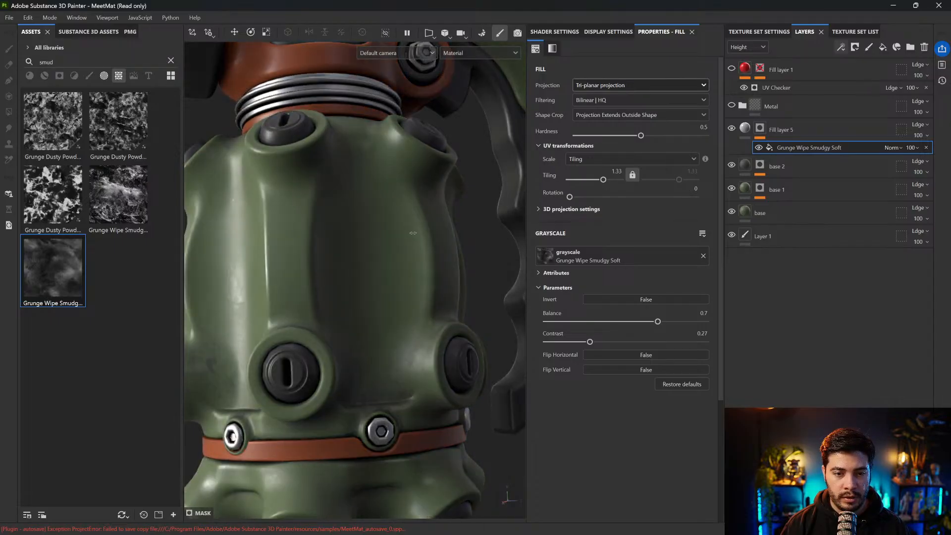
pyautogui.keyDown('alt'); pyautogui.moveTo(449, 243); pyautogui.dragTo(450, 242); pyautogui.keyUp('alt')
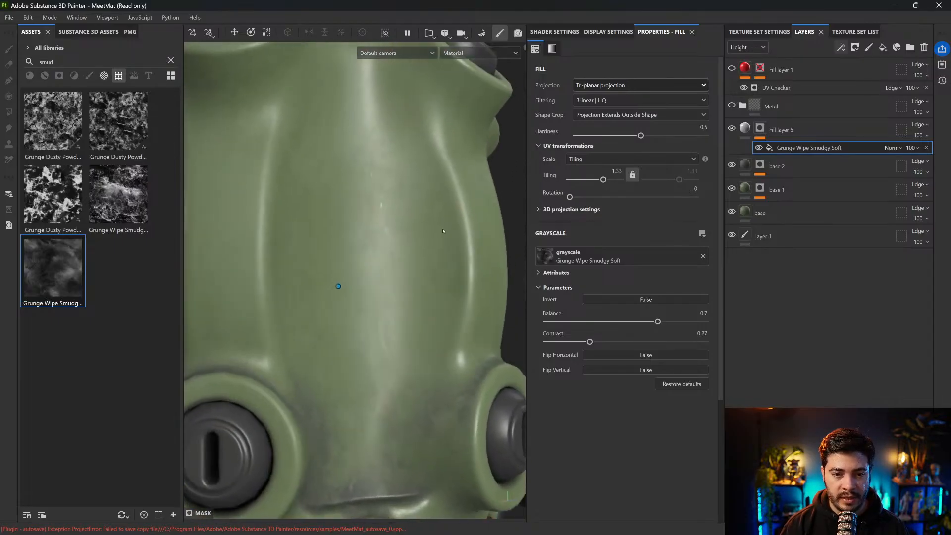
pyautogui.keyDown('shift'); pyautogui.moveTo(444, 223); pyautogui.dragTo(392, 209, button='right'); pyautogui.keyUp('shift')
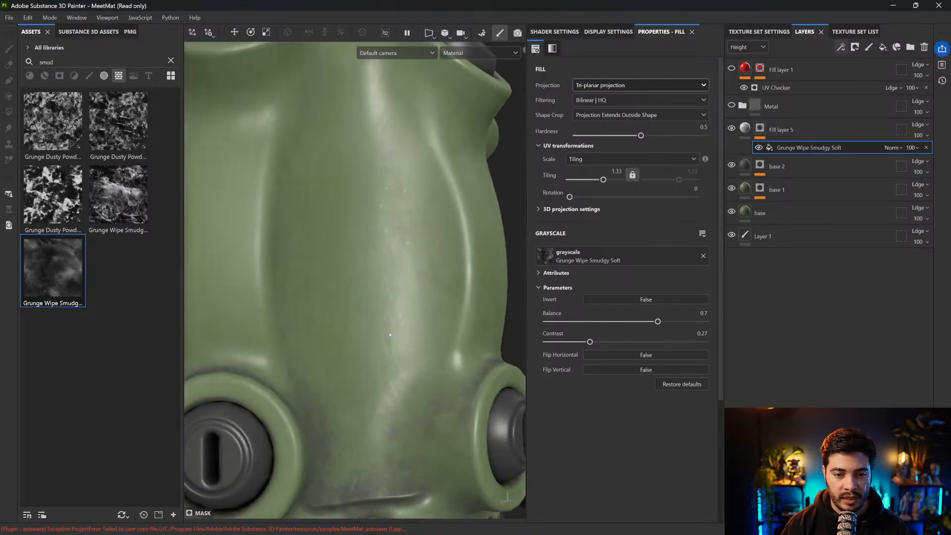
# Set the smudge mask's Balance to 0.84 and Contrast to 0.28, and inspect the glossy patches from several angles
pyautogui.moveTo(658, 322); pyautogui.dragTo(680, 322)
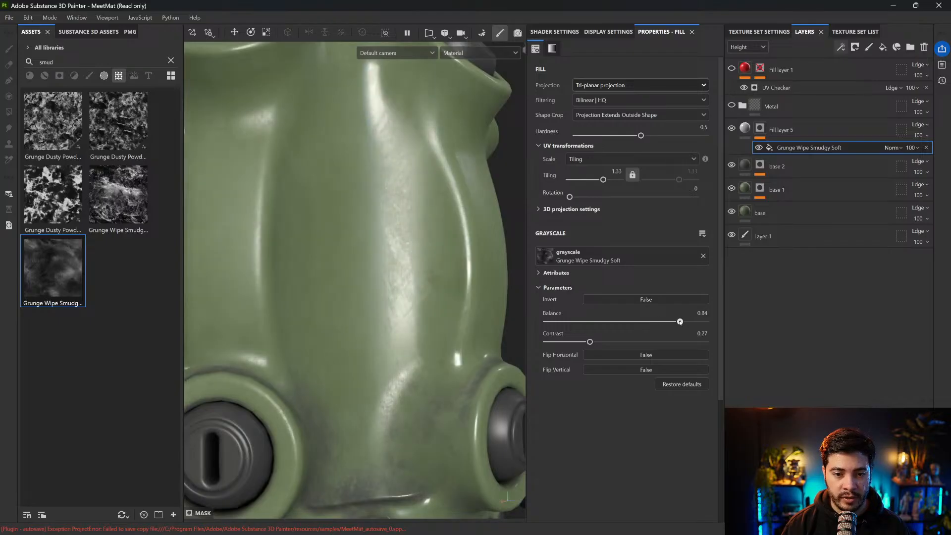
pyautogui.moveTo(580, 342); pyautogui.dragTo(591, 342)
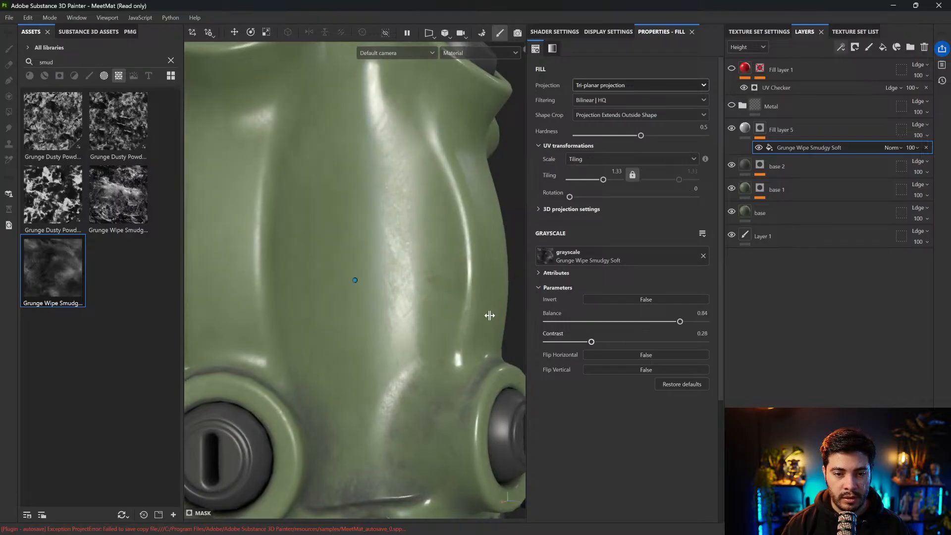
pyautogui.keyDown('alt'); pyautogui.moveTo(468, 292); pyautogui.dragTo(429, 276); pyautogui.keyUp('alt')
pyautogui.keyDown('shift'); pyautogui.moveTo(428, 273); pyautogui.dragTo(382, 255, button='right'); pyautogui.keyUp('shift')
pyautogui.keyDown('alt'); pyautogui.moveTo(382, 255); pyautogui.dragTo(488, 287); pyautogui.keyUp('alt')
# Try inverting the smudge texture with a Balance of 0.78, and turn the inversion off again
pyautogui.click(656, 297)
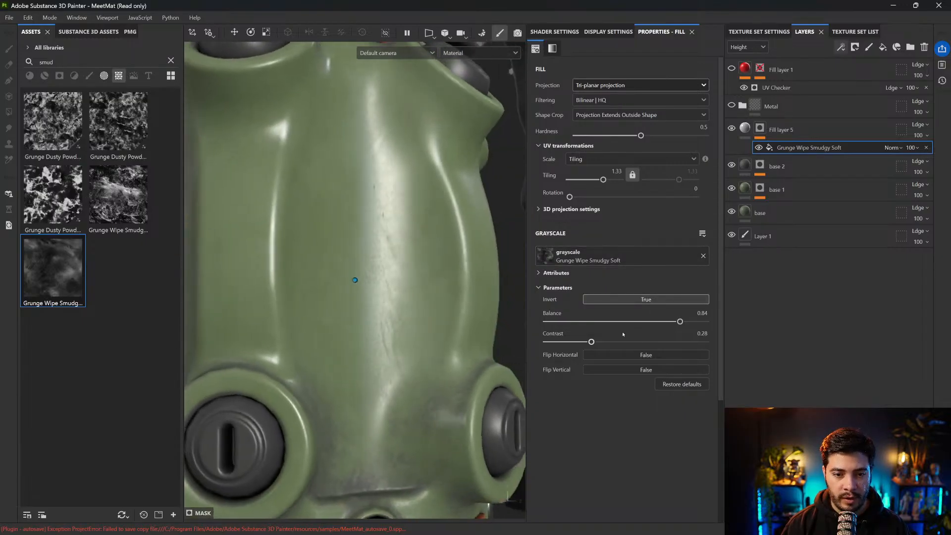
pyautogui.moveTo(679, 322)
pyautogui.mouseDown()
pyautogui.moveTo(648, 322)
pyautogui.moveTo(671, 322)
pyautogui.mouseUp()
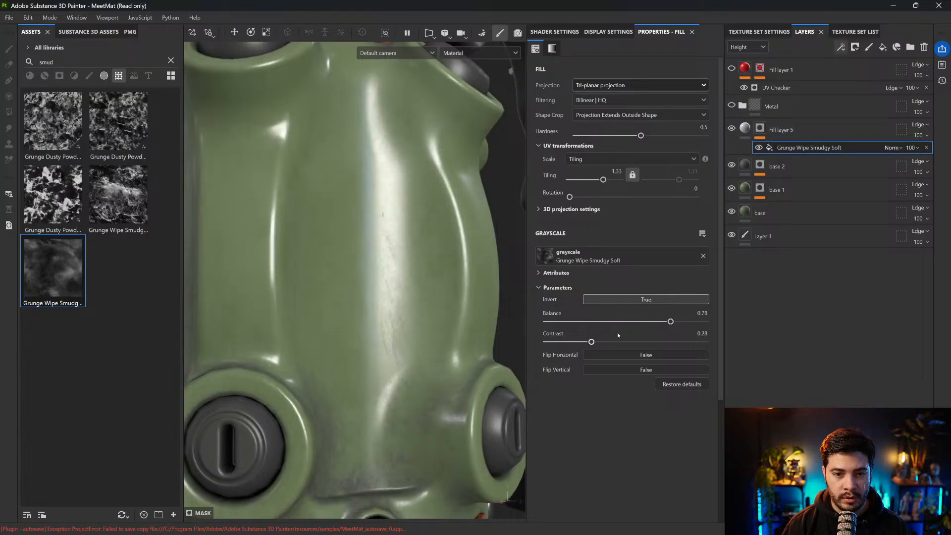
pyautogui.click(648, 300)
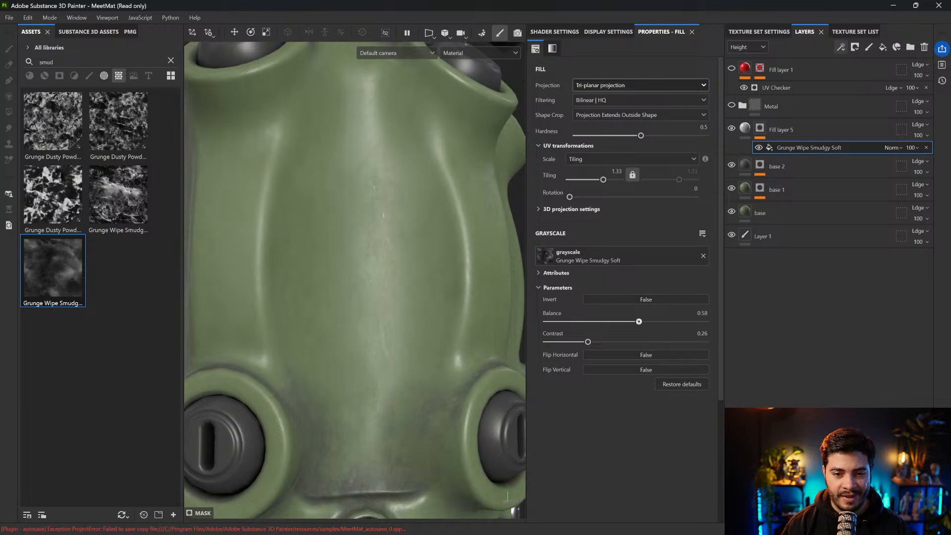
# Settle the smudge mask at a Balance of 0.7 and a Contrast of 0.35, and check the roughness variation on the whole grenade
pyautogui.moveTo(671, 322); pyautogui.dragTo(678, 322)
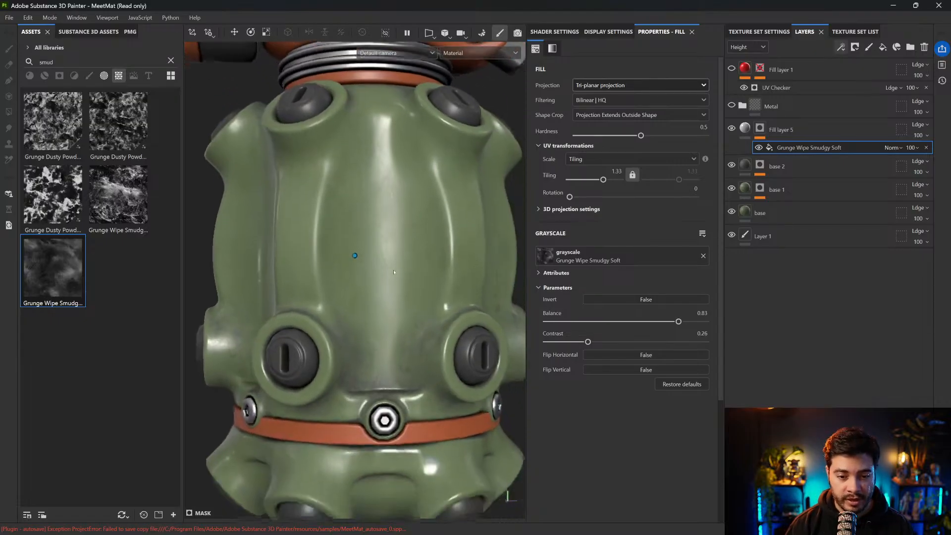
pyautogui.moveTo(588, 342); pyautogui.dragTo(602, 342)
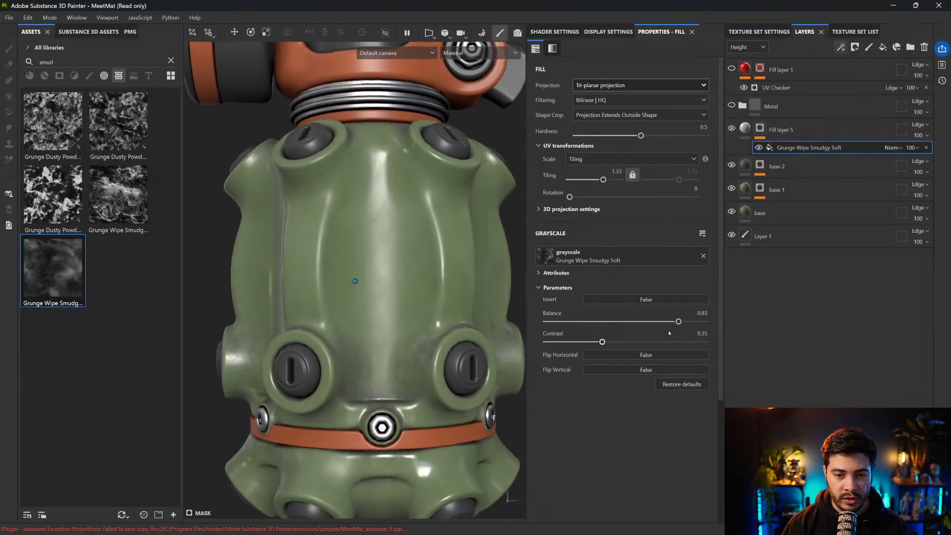
pyautogui.moveTo(679, 321); pyautogui.dragTo(657, 321)
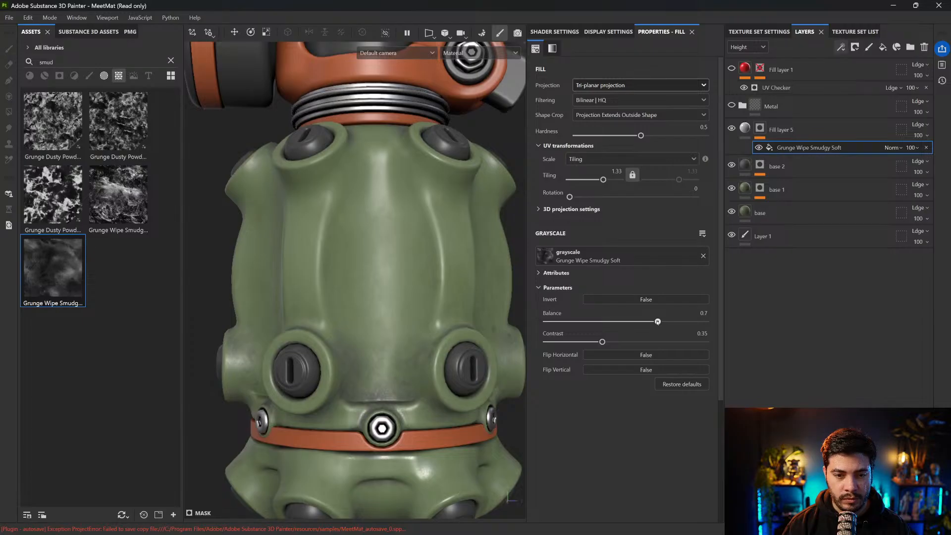
pyautogui.keyDown('shift'); pyautogui.moveTo(368, 225); pyautogui.dragTo(338, 236, button='right'); pyautogui.keyUp('shift')
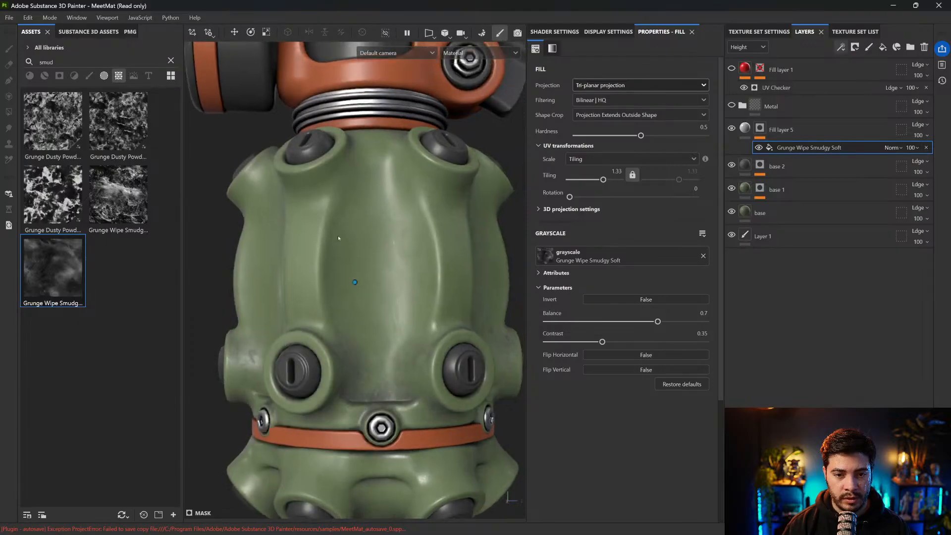
pyautogui.press('f')
pyautogui.keyDown('alt'); pyautogui.moveTo(393, 246); pyautogui.dragTo(429, 168); pyautogui.keyUp('alt')
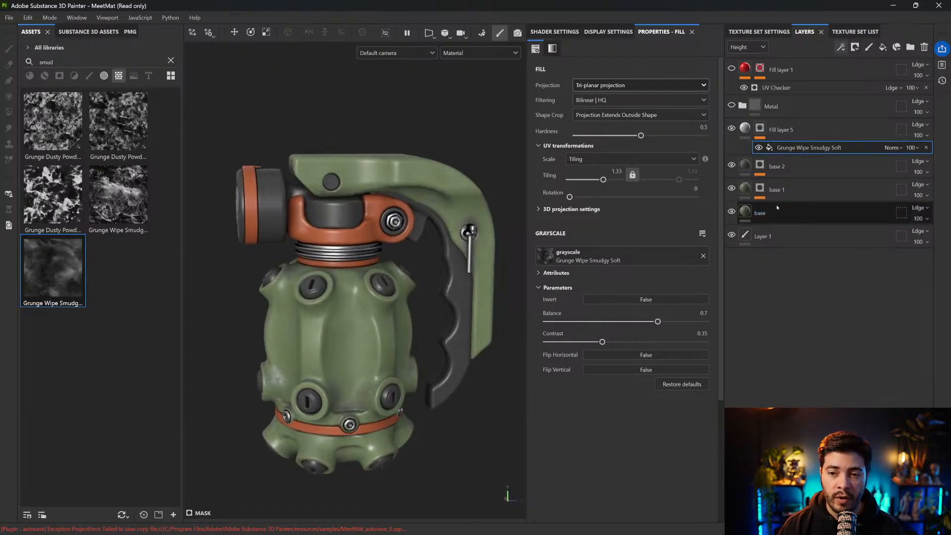
# Try a muted purple base color on the base layer and undo it
pyautogui.click(759, 212)
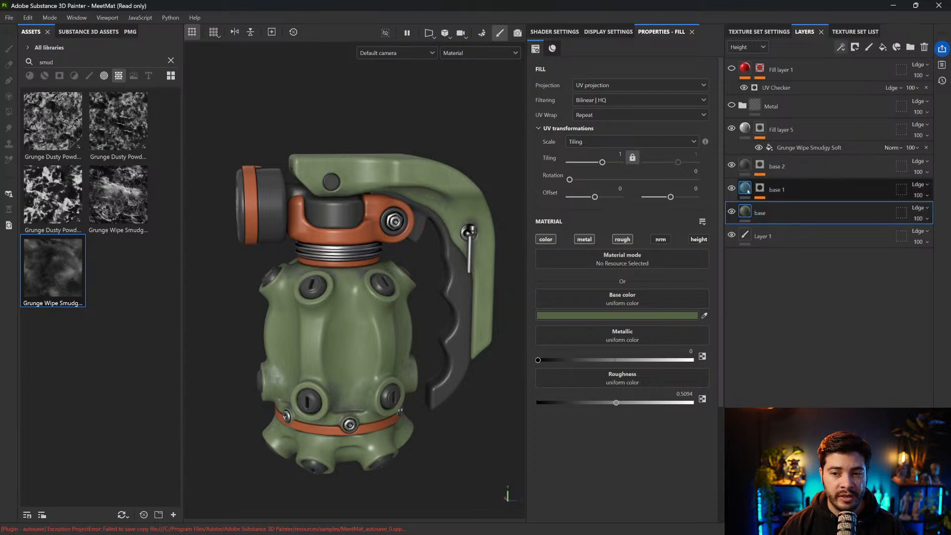
pyautogui.click(651, 316)
pyautogui.click(816, 324)
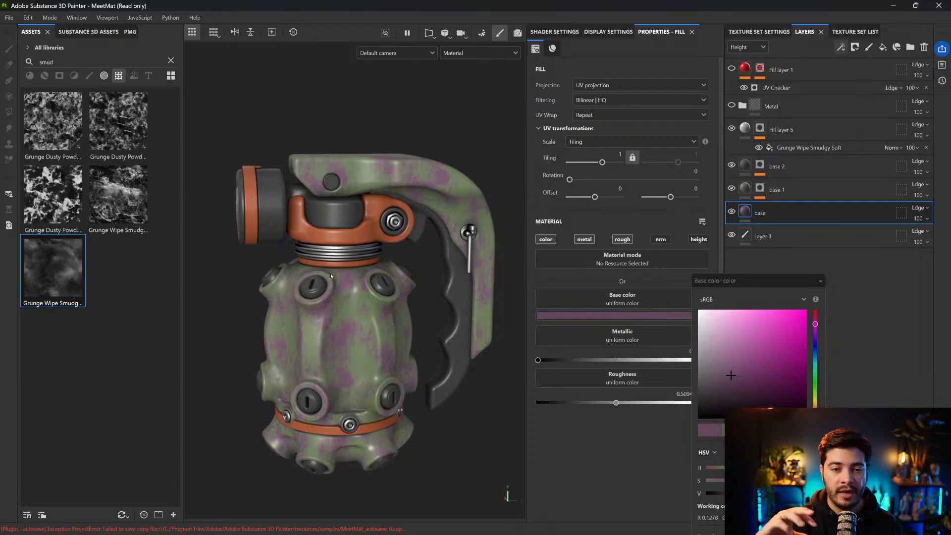
pyautogui.hotkey('ctrl', 'z')
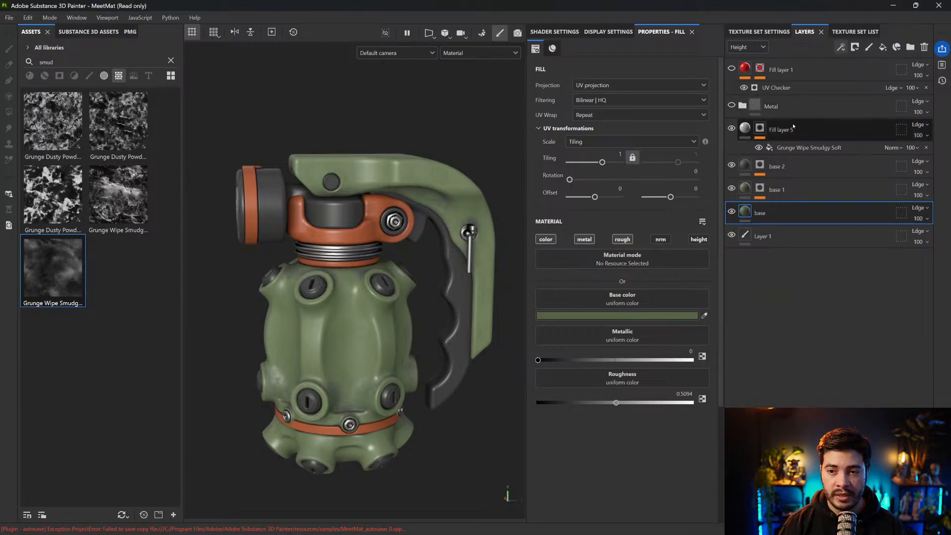
# Group Fill layer 5, base 2, base 1 and base into a folder named "pplastic"
pyautogui.keyDown('shift'); pyautogui.click(787, 130); pyautogui.keyUp('shift')
pyautogui.hotkey('ctrl', 'g')
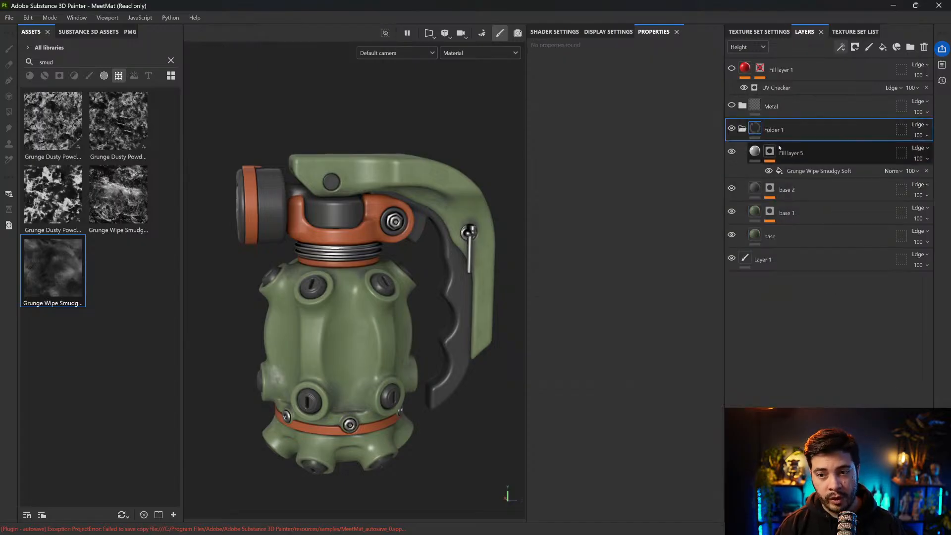
pyautogui.write('pas')
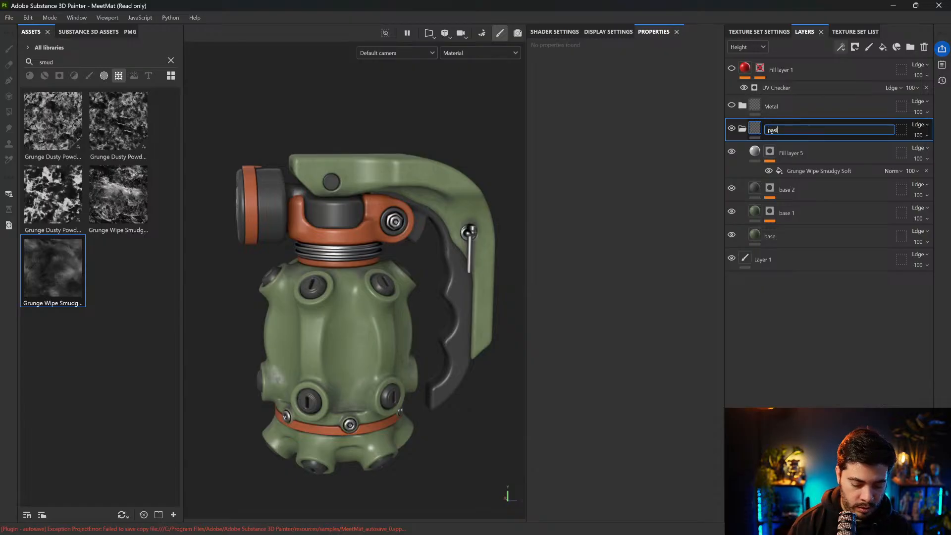
pyautogui.press('Return')
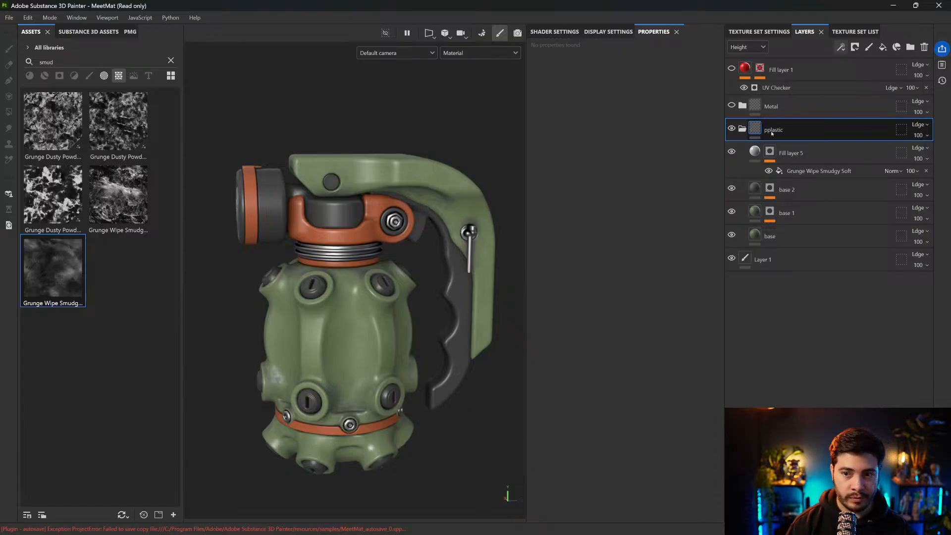
# Add an HSL Perceptive filter to the pplastic folder
pyautogui.click(841, 47)
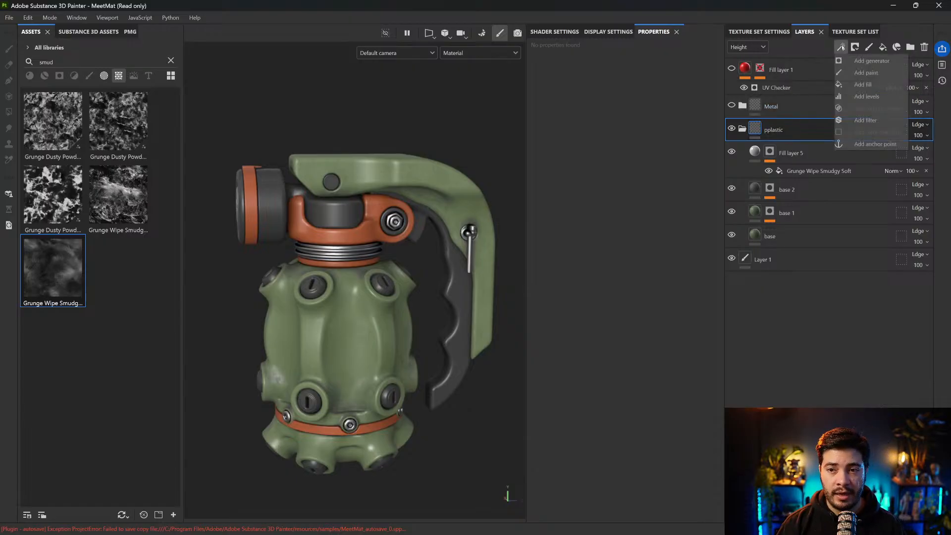
pyautogui.click(863, 120)
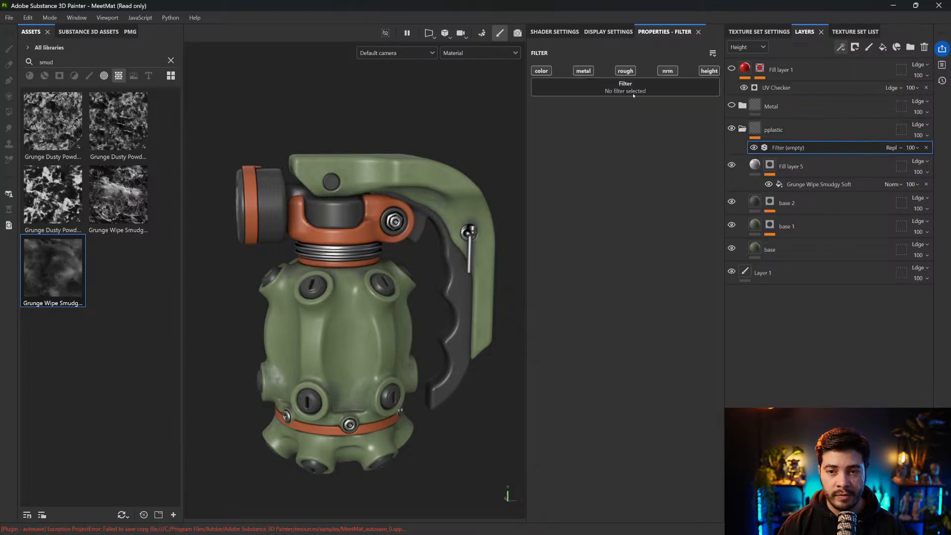
pyautogui.click(620, 87)
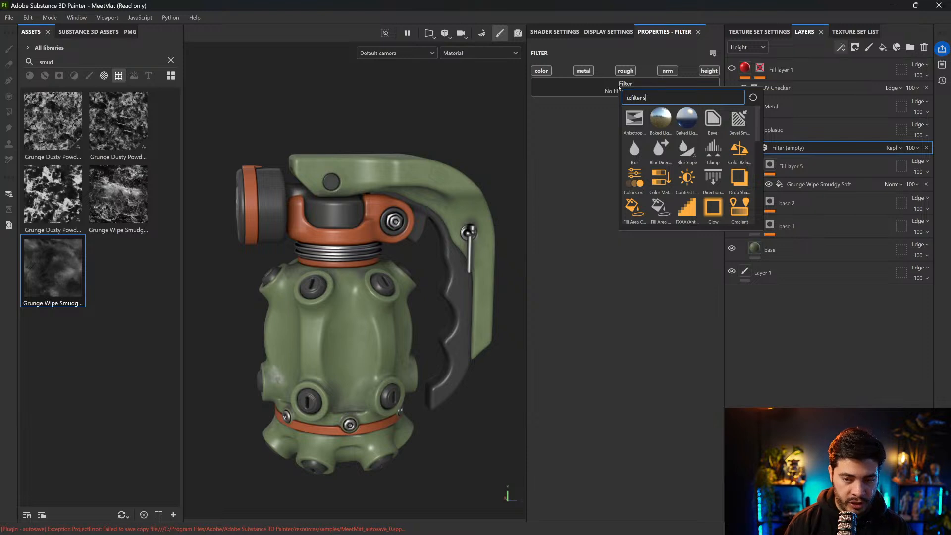
pyautogui.write('hs')
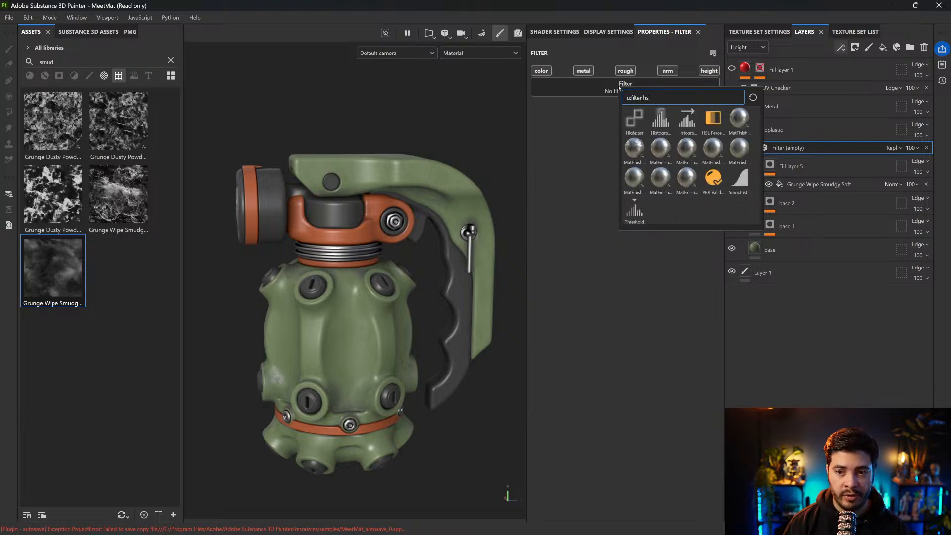
pyautogui.click(713, 119)
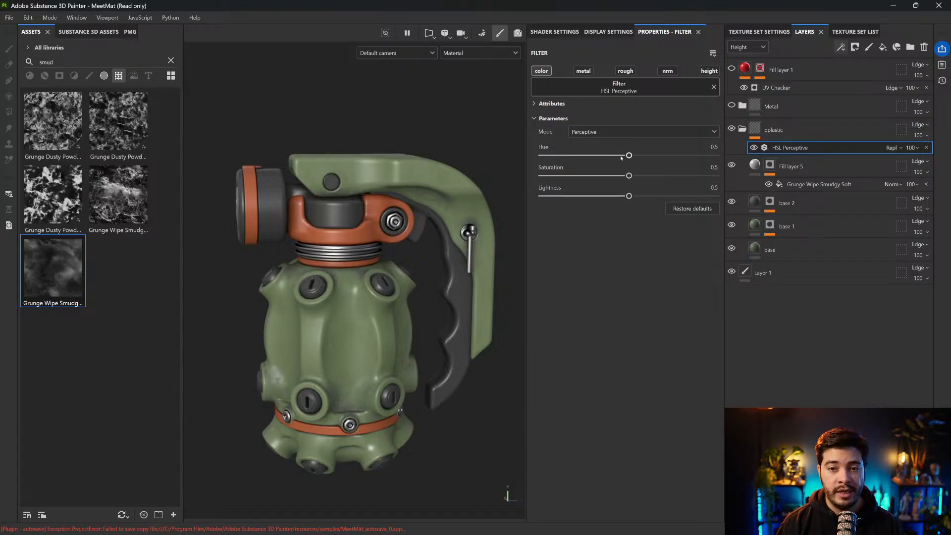
# Set the HSL Perceptive filter's Hue to 0.469, Saturation to 0.571 and Lightness to 0.351 for a dark olive green, and inspect it
pyautogui.moveTo(629, 155)
pyautogui.mouseDown()
pyautogui.moveTo(595, 155)
pyautogui.moveTo(636, 155)
pyautogui.mouseUp()
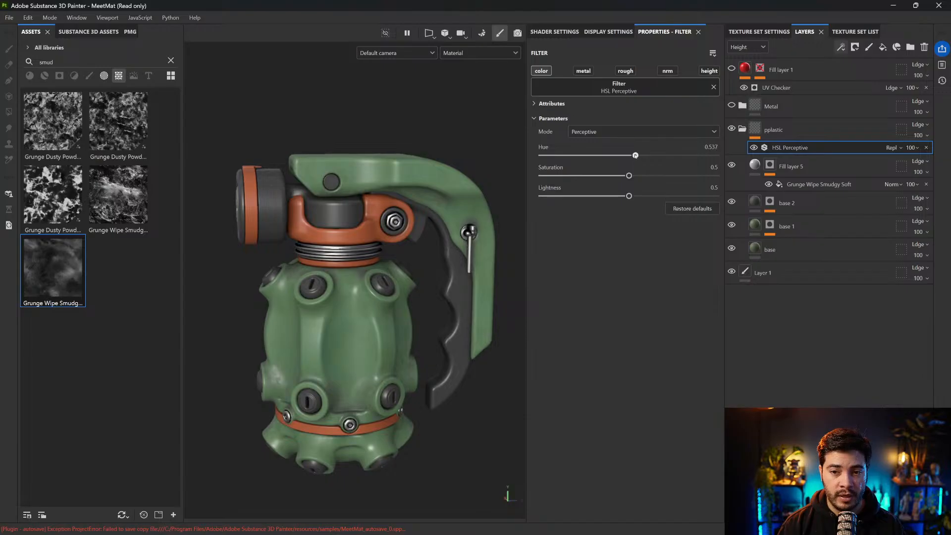
pyautogui.moveTo(629, 175); pyautogui.dragTo(602, 196)
pyautogui.moveTo(636, 155); pyautogui.dragTo(624, 156)
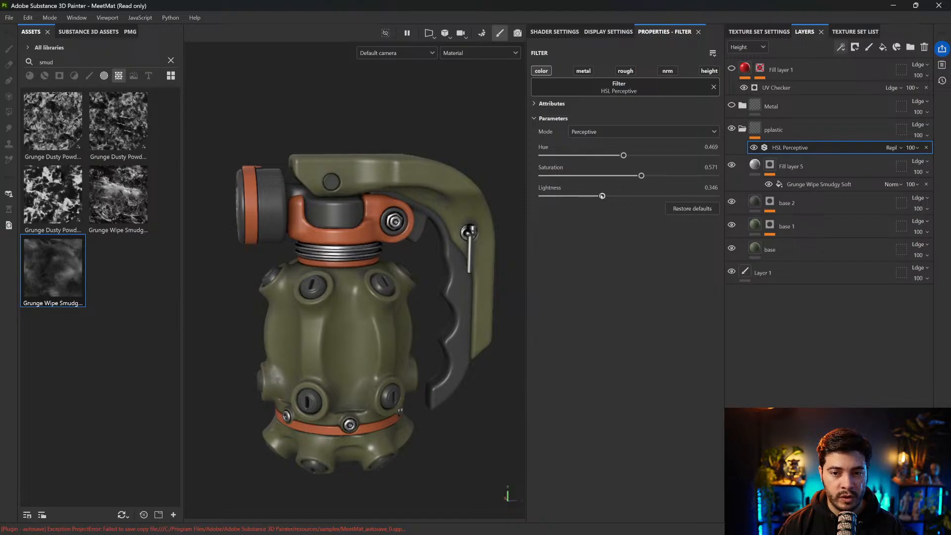
pyautogui.moveTo(415, 143)
pyautogui.keyDown('alt'); pyautogui.mouseDown()
pyautogui.moveTo(401, 121)
pyautogui.moveTo(348, 141)
pyautogui.moveTo(456, 157)
pyautogui.moveTo(431, 166)
pyautogui.mouseUp(); pyautogui.keyUp('alt')
pyautogui.scroll(5, 363, 153)
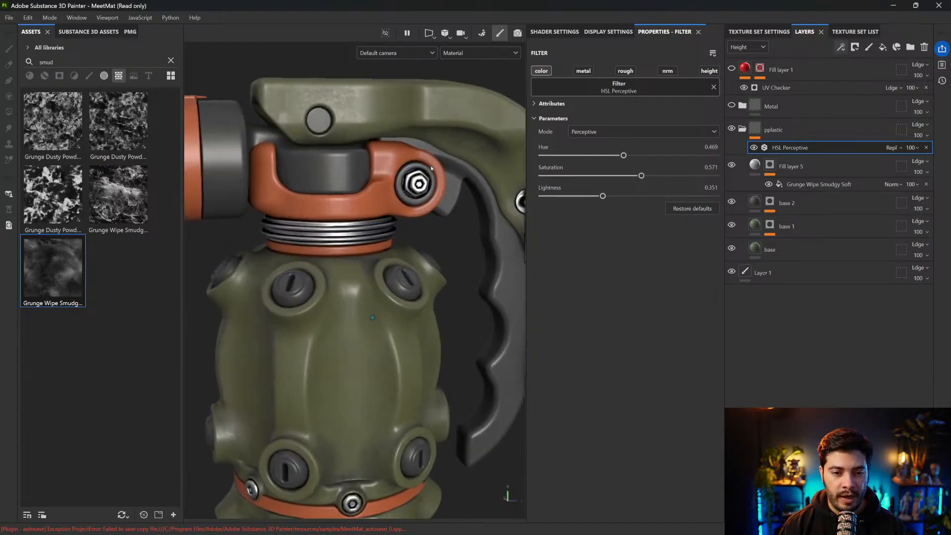
# Inspect the olive plastic on the grenade, collapse the pplastic folder and compare the model with that folder hidden and shown
pyautogui.keyDown('alt'); pyautogui.moveTo(362, 154); pyautogui.dragTo(367, 191, button='middle'); pyautogui.keyUp('alt')
pyautogui.keyDown('alt'); pyautogui.moveTo(366, 190); pyautogui.dragTo(389, 187); pyautogui.keyUp('alt')
pyautogui.keyDown('alt'); pyautogui.moveTo(396, 317); pyautogui.dragTo(399, 240, button='middle'); pyautogui.keyUp('alt')
pyautogui.keyDown('alt'); pyautogui.moveTo(377, 397); pyautogui.dragTo(422, 259, button='middle'); pyautogui.keyUp('alt')
pyautogui.scroll(-6, 421, 260)
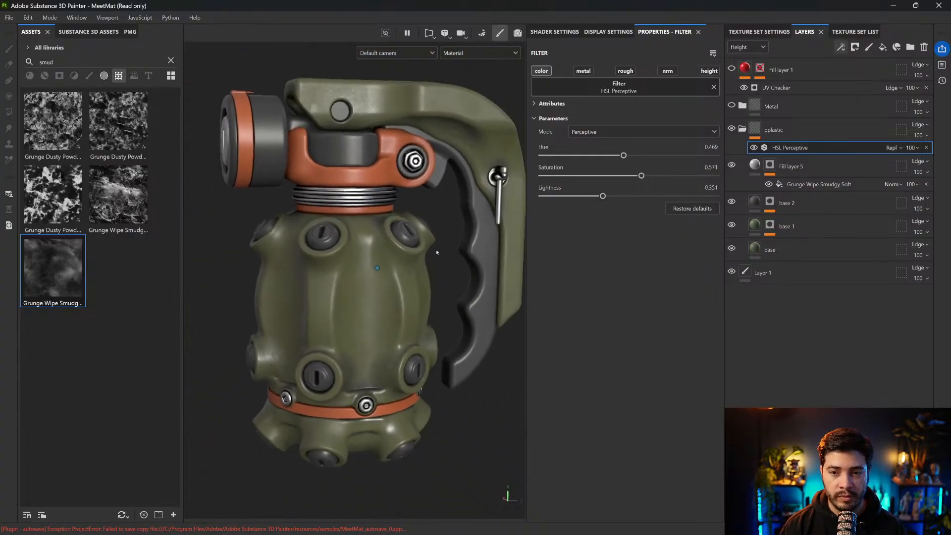
pyautogui.click(743, 129)
pyautogui.click(755, 129)
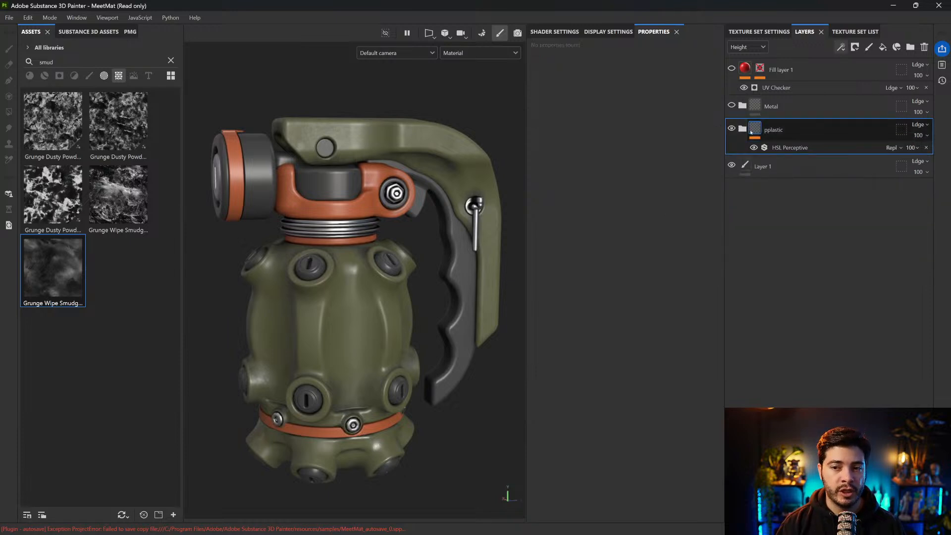
pyautogui.click(732, 129)
pyautogui.click(732, 129)
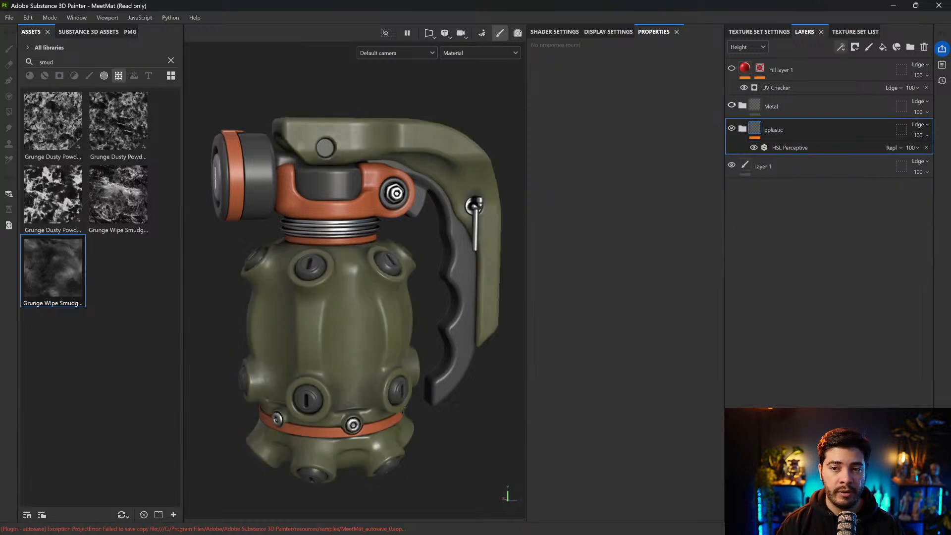
# Toggle the Metal folder to compare metal with plastic, leaving the Metal folder shown
pyautogui.click(731, 106)
pyautogui.click(732, 106)
pyautogui.click(732, 106)
pyautogui.click(731, 106)
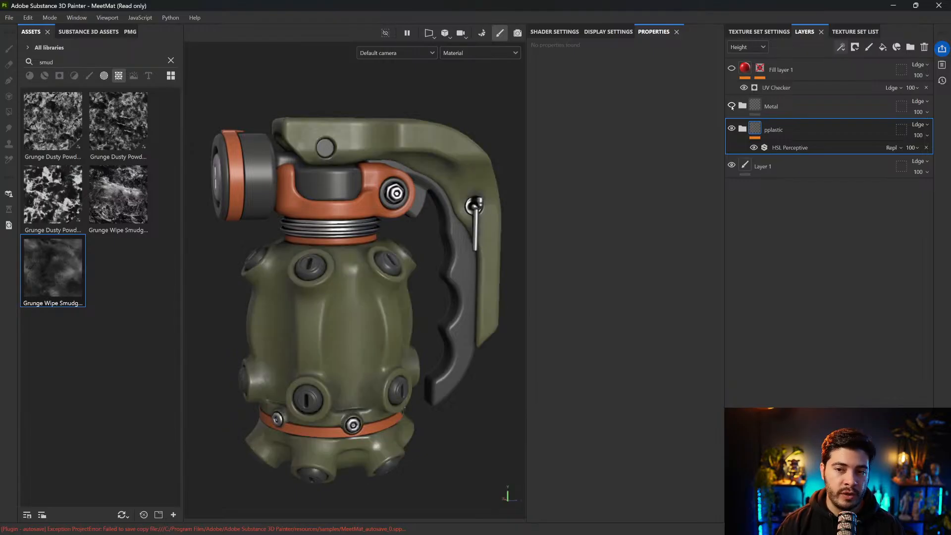
pyautogui.click(732, 106)
# In the Metal folder, set the roughness of Fill layer 2 to 0.4182 and of Fill layer 3 to 0.4686
pyautogui.click(743, 106)
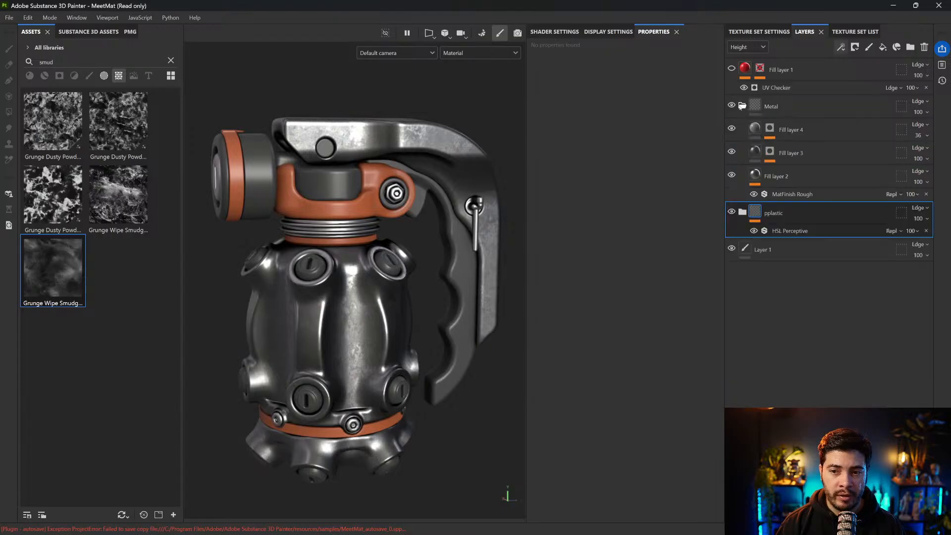
pyautogui.click(732, 175)
pyautogui.click(732, 174)
pyautogui.click(783, 176)
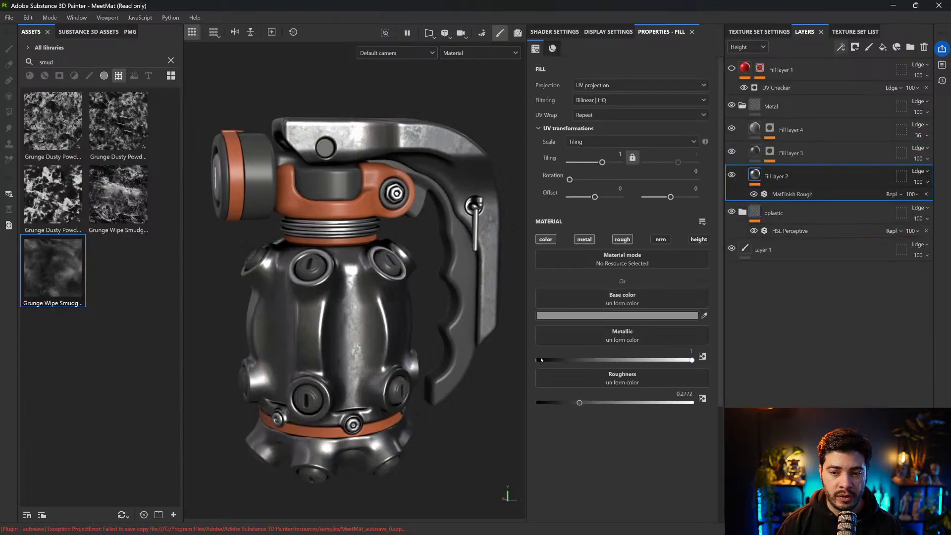
pyautogui.moveTo(583, 406); pyautogui.dragTo(602, 403)
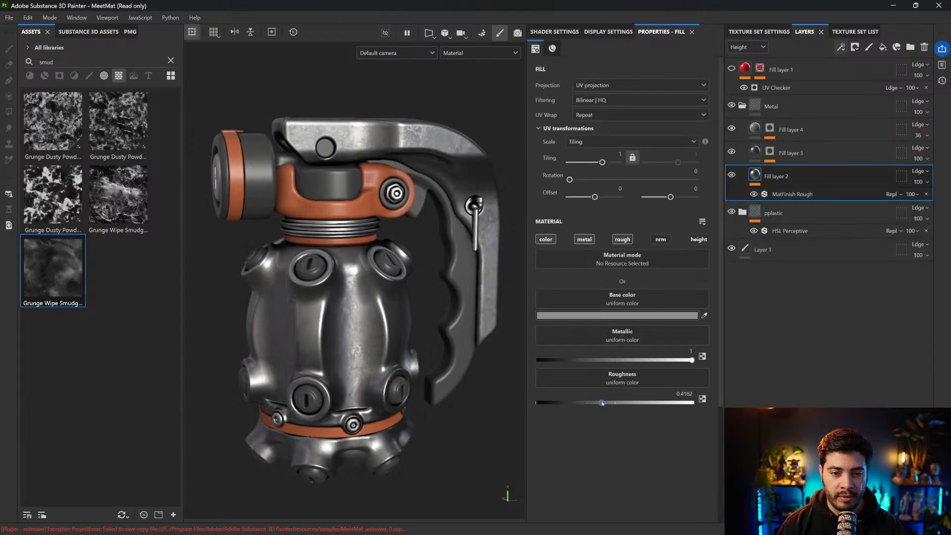
pyautogui.click(783, 153)
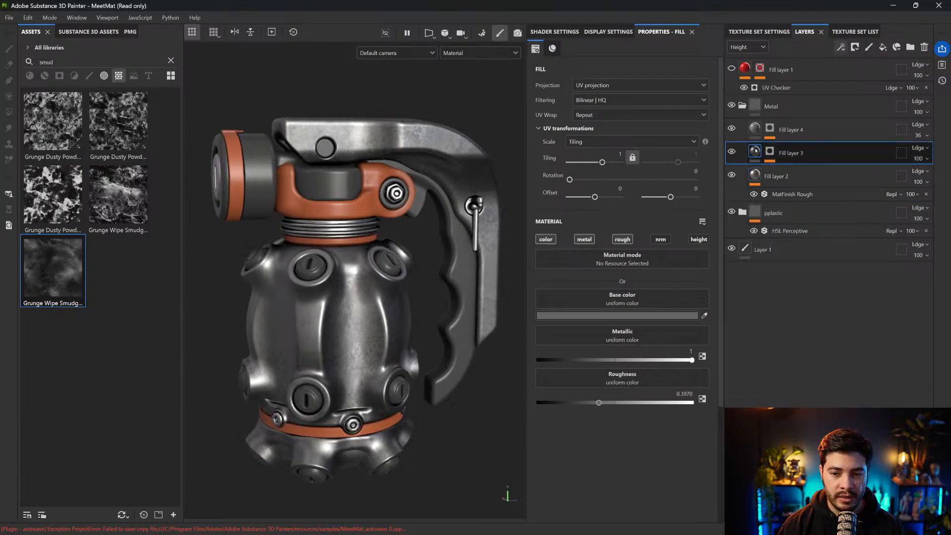
pyautogui.moveTo(601, 402); pyautogui.dragTo(606, 404)
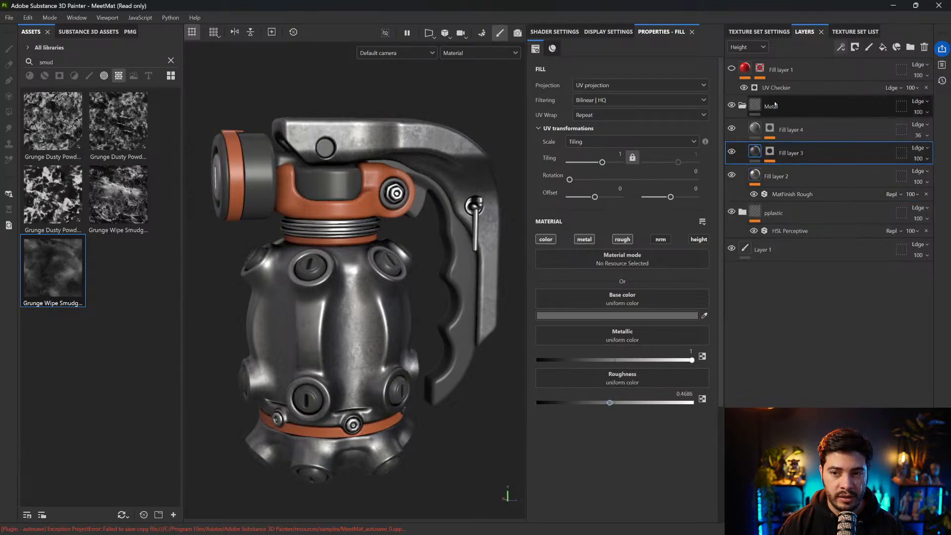
# Check Fill layer 4's settings, collapse the Metal folder and compare the grenade with the metal material hidden and shown
pyautogui.click(791, 129)
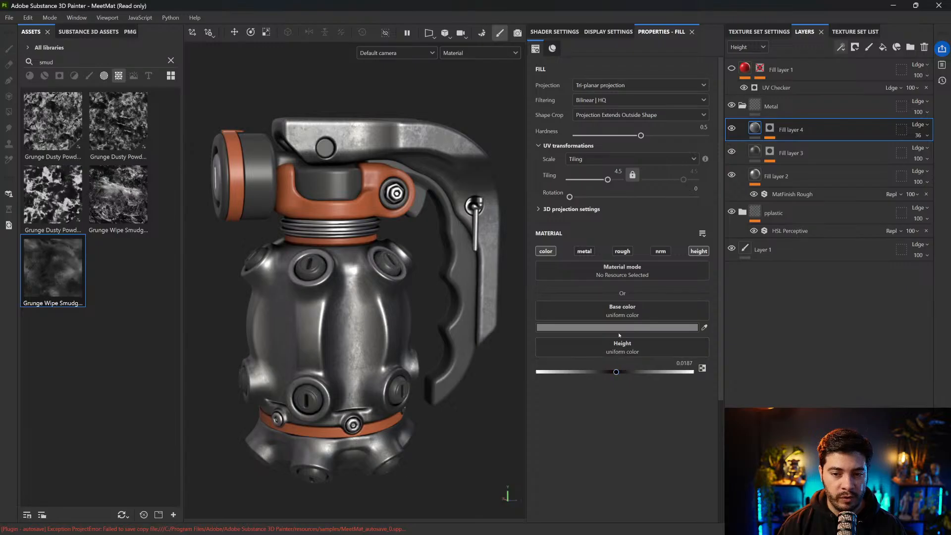
pyautogui.click(743, 106)
pyautogui.click(731, 105)
pyautogui.click(732, 105)
pyautogui.scroll(-2, 524, 187)
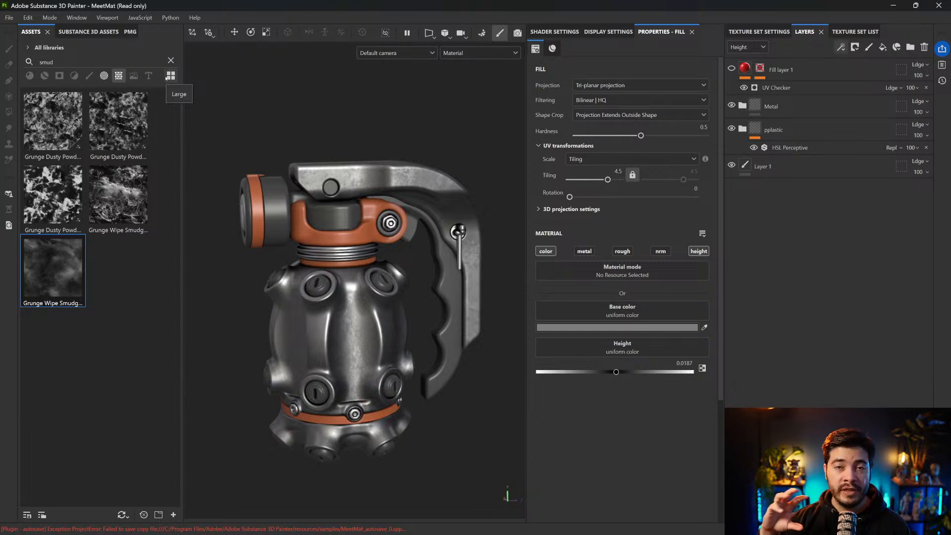
# Review the Metal folder's fill layers, tag Fill layer 4 with a red layer color and collapse the folder
pyautogui.click(742, 106)
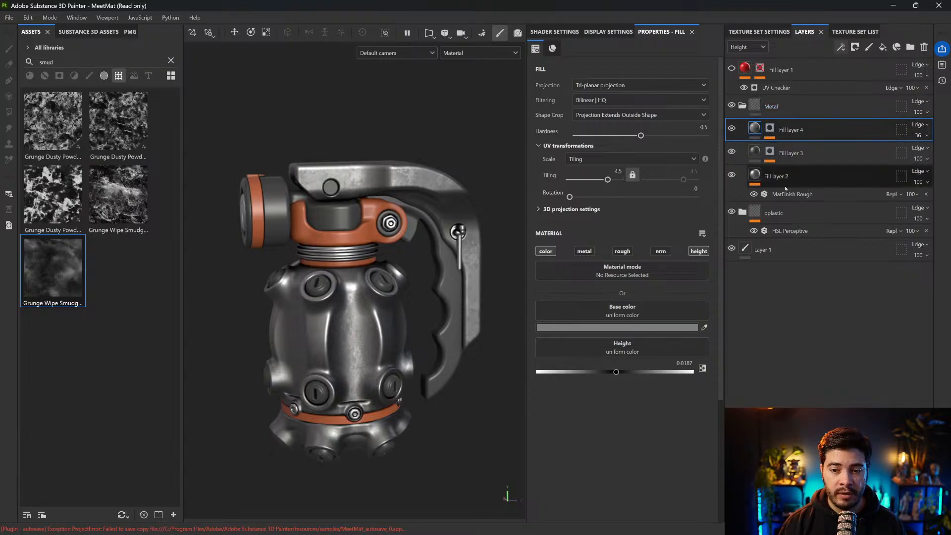
pyautogui.click(786, 187)
pyautogui.click(792, 153)
pyautogui.click(801, 130)
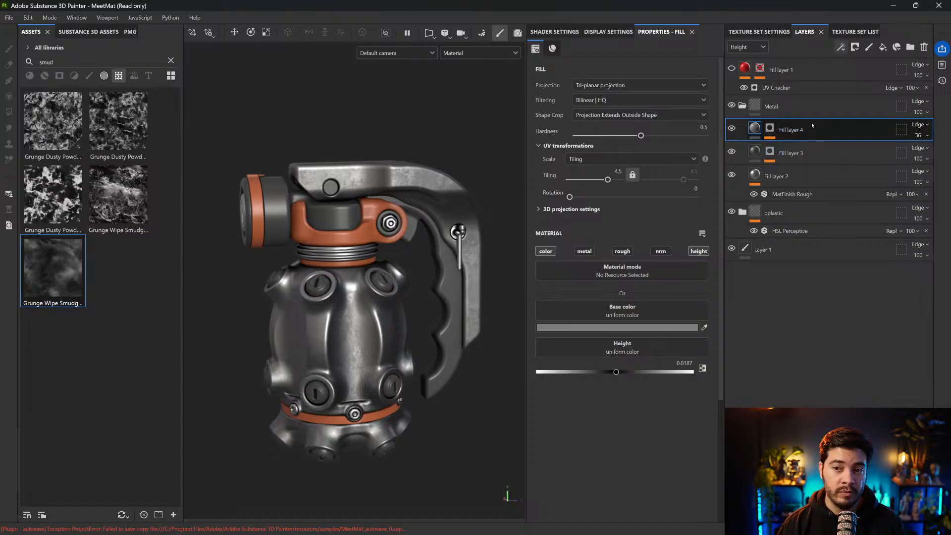
pyautogui.rightClick(790, 130)
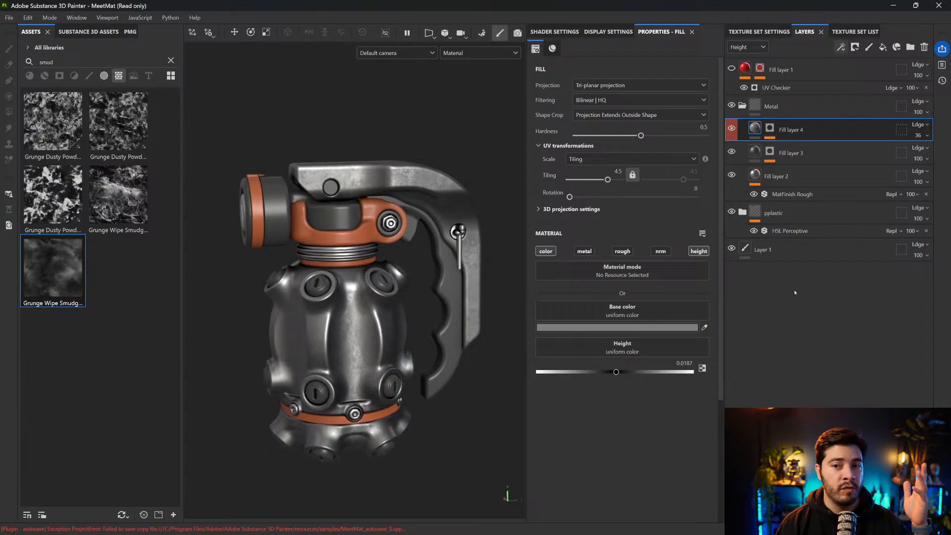
pyautogui.click(742, 106)
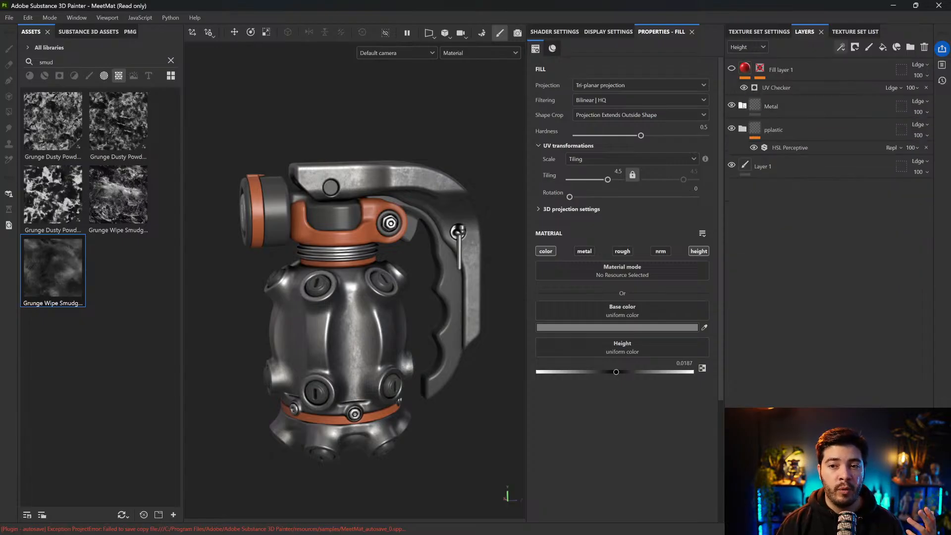
pyautogui.click(742, 106)
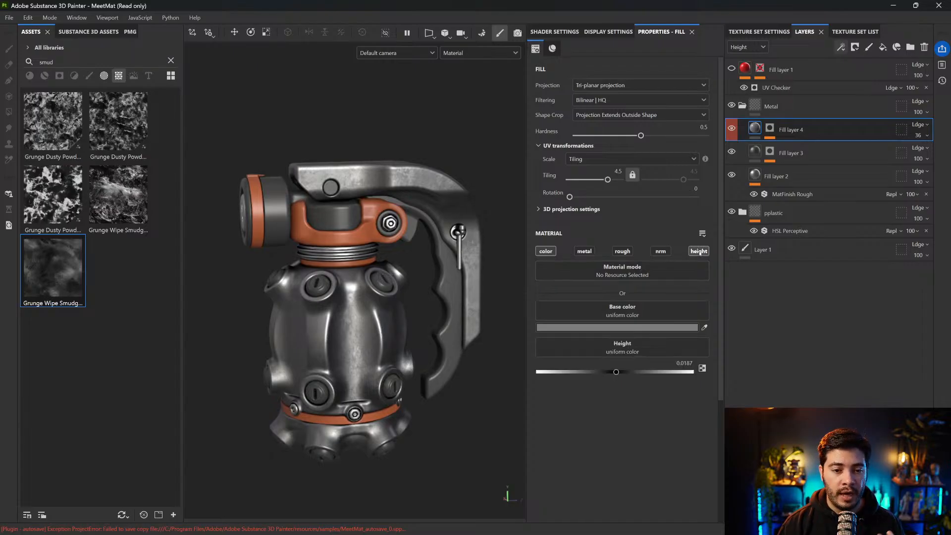
pyautogui.click(742, 105)
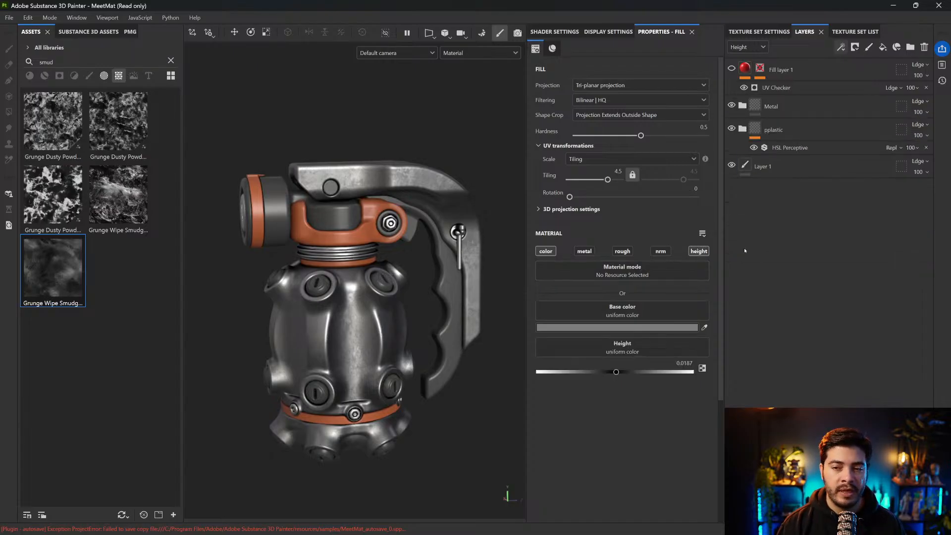
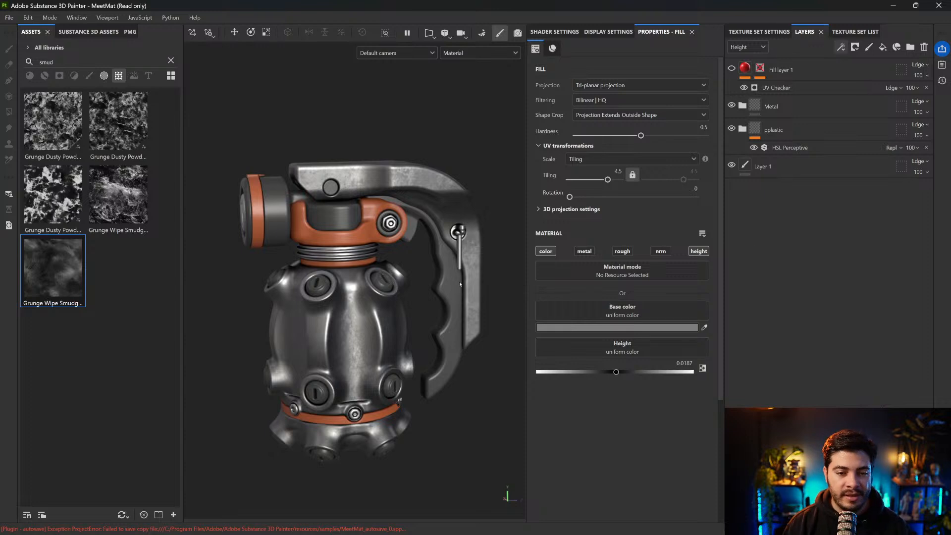
# Examine the grenade from several angles and compare it with the Metal folder hidden and shown
pyautogui.keyDown('alt'); pyautogui.moveTo(483, 233); pyautogui.dragTo(427, 207); pyautogui.keyUp('alt')
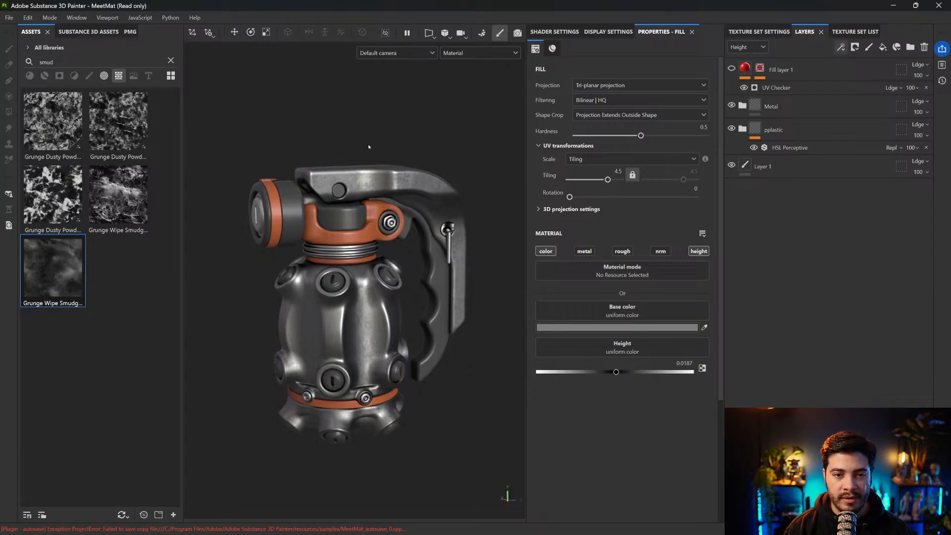
pyautogui.keyDown('alt'); pyautogui.moveTo(426, 250); pyautogui.dragTo(395, 266); pyautogui.keyUp('alt')
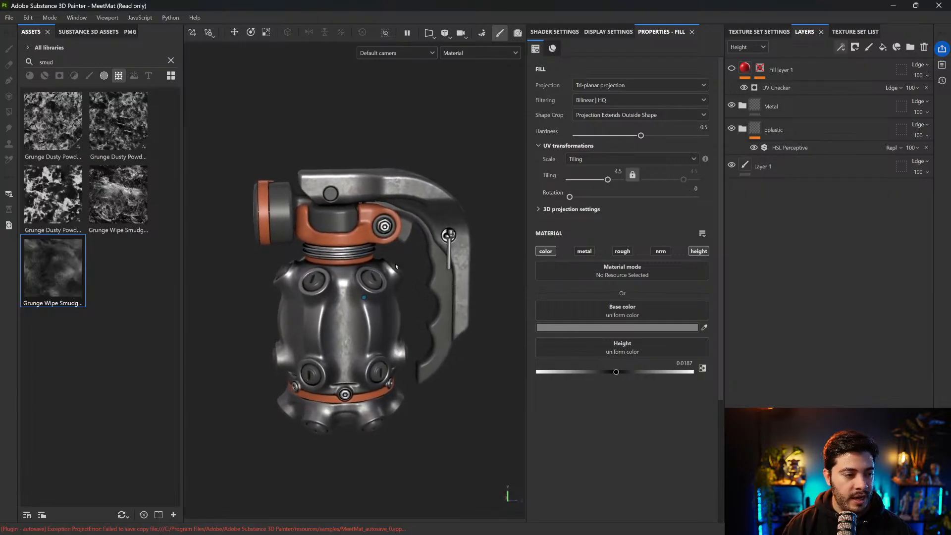
pyautogui.scroll(2, 395, 267)
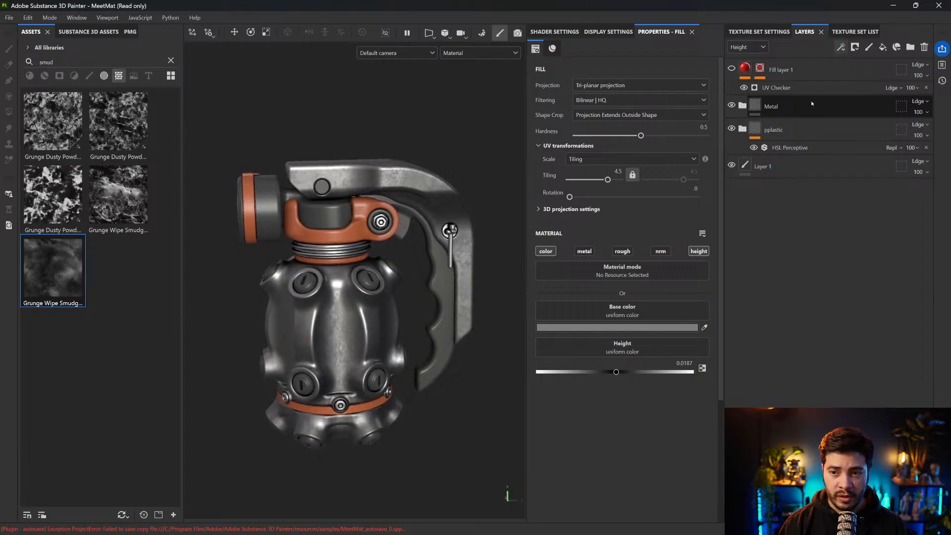
pyautogui.click(812, 104)
pyautogui.click(732, 105)
pyautogui.click(732, 105)
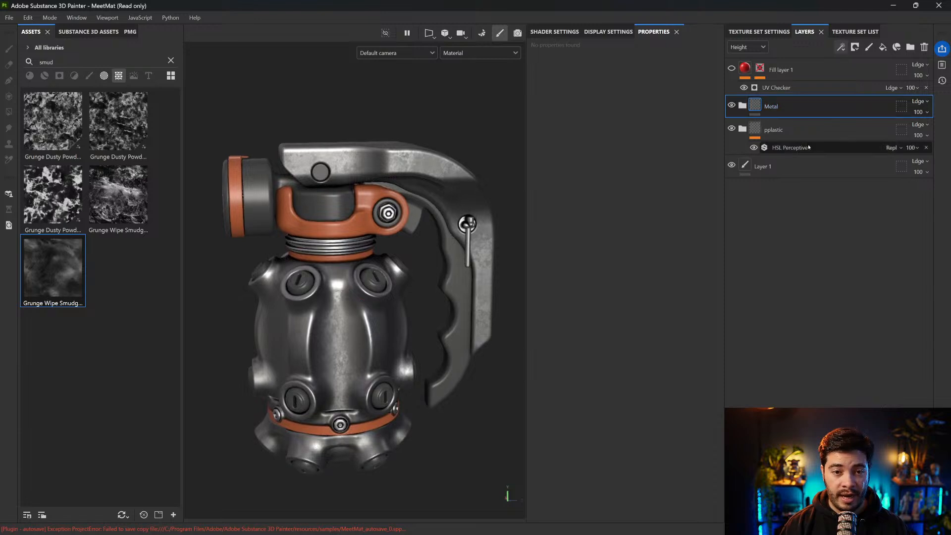
# Add a black mask to the Metal folder and isolate the green plastic texture set's geometry
pyautogui.click(855, 47)
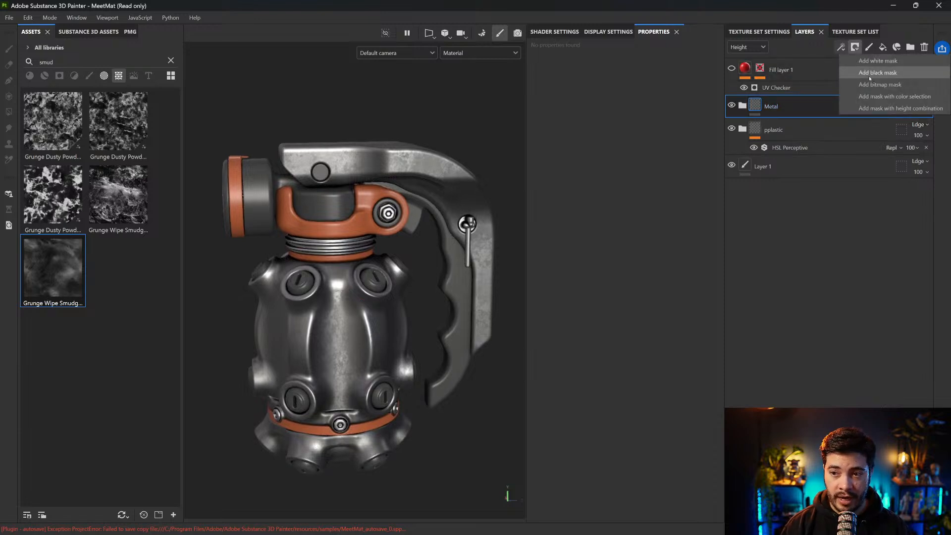
pyautogui.click(869, 74)
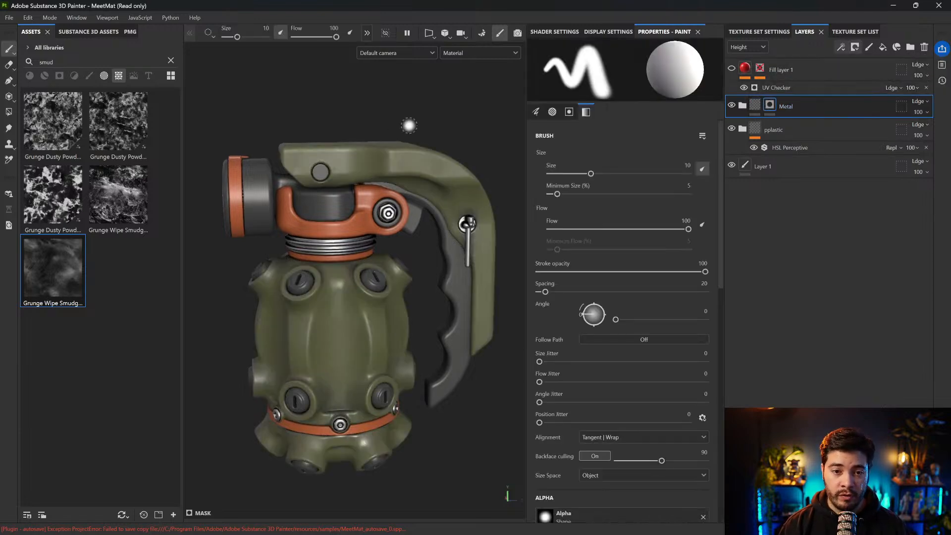
pyautogui.hotkey('alt', 'q')
pyautogui.moveTo(414, 206)
pyautogui.keyDown('alt'); pyautogui.mouseDown()
pyautogui.moveTo(406, 186)
pyautogui.moveTo(403, 205)
pyautogui.mouseUp(); pyautogui.keyUp('alt')
pyautogui.keyDown('alt'); pyautogui.moveTo(403, 204); pyautogui.dragTo(395, 181, button='middle'); pyautogui.keyUp('alt')
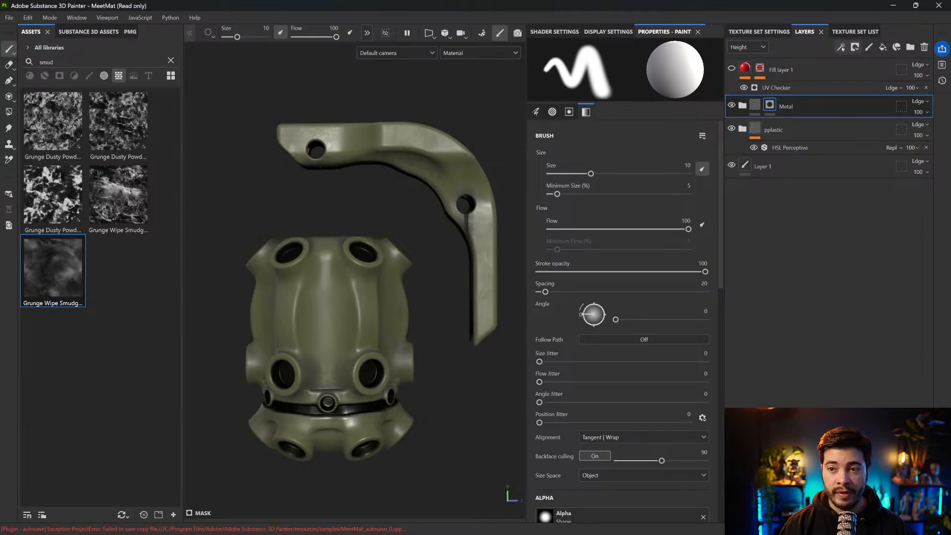
# Add a Metal Edge Wear generator to the Metal folder's mask
pyautogui.click(843, 48)
pyautogui.click(842, 67)
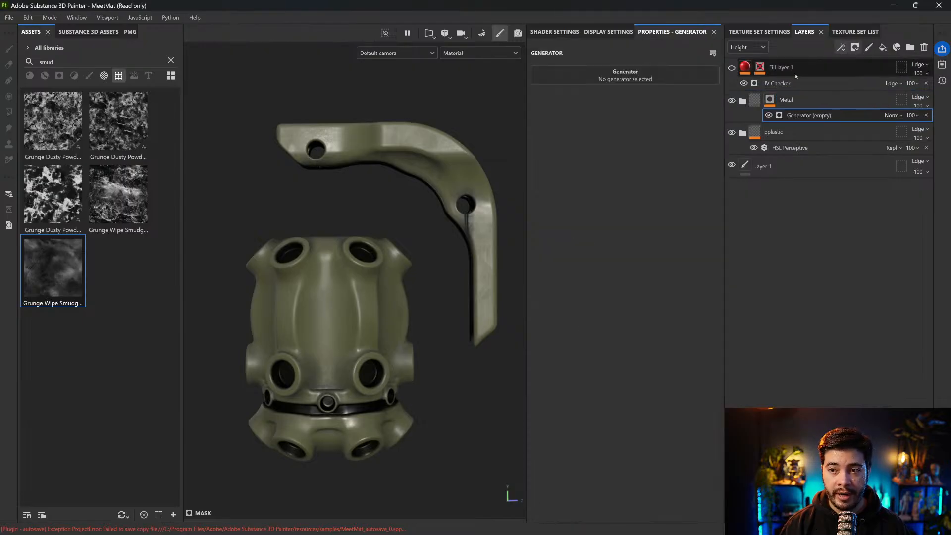
pyautogui.click(661, 72)
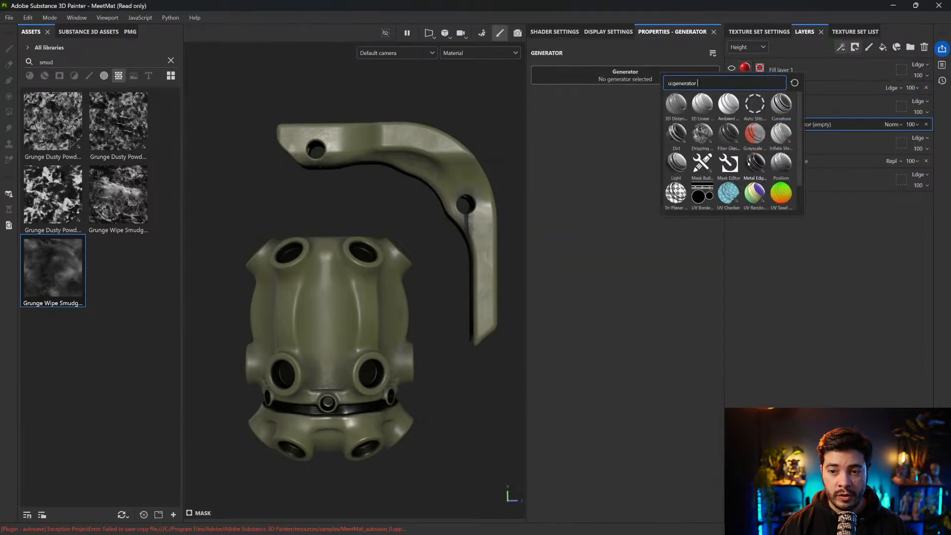
pyautogui.moveTo(749, 166)
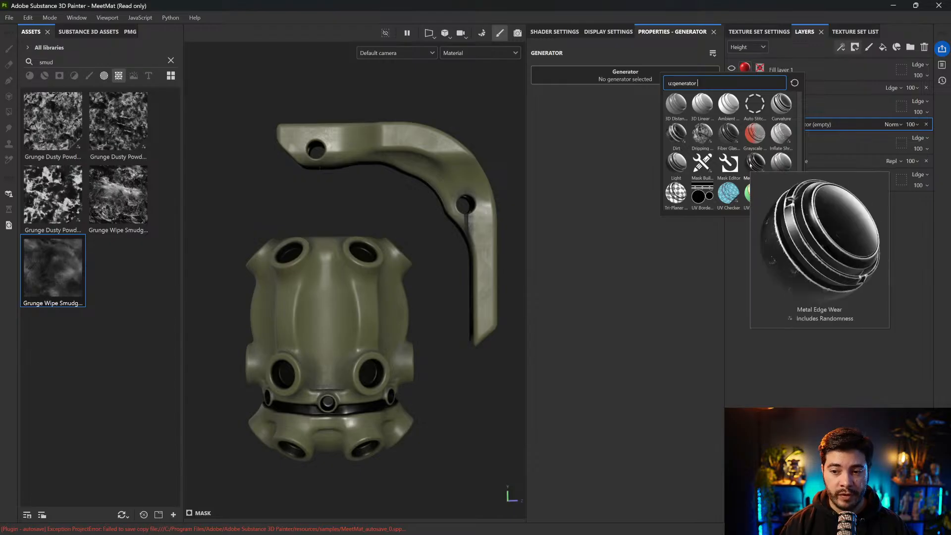
pyautogui.click(753, 166)
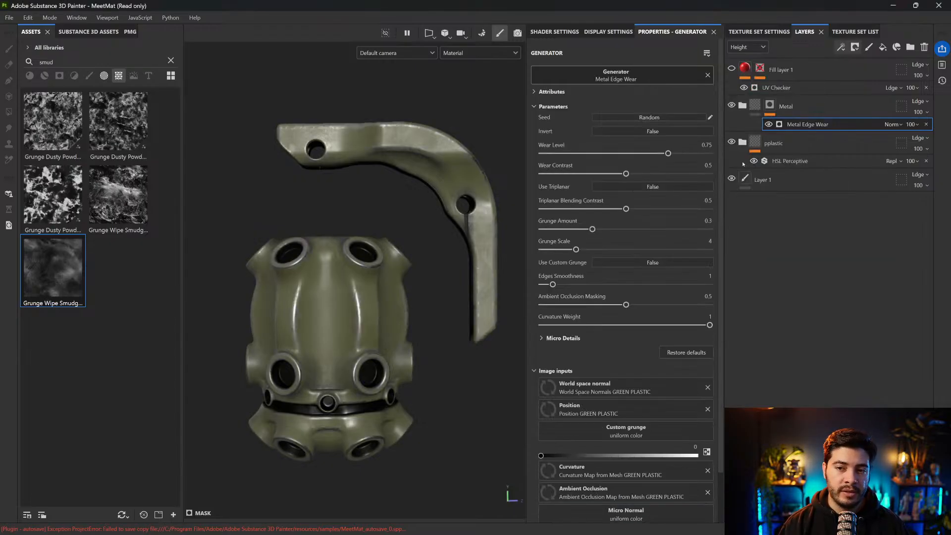
# Bring back the whole grenade and set the Metal Edge Wear generator's Wear Contrast to 0.61 and Wear Level to 0.65
pyautogui.keyDown('alt'); pyautogui.moveTo(416, 209); pyautogui.dragTo(378, 219); pyautogui.keyUp('alt')
pyautogui.moveTo(422, 307)
pyautogui.keyDown('alt'); pyautogui.mouseDown(button='middle')
pyautogui.moveTo(425, 287)
pyautogui.moveTo(420, 313)
pyautogui.mouseUp(button='middle'); pyautogui.keyUp('alt')
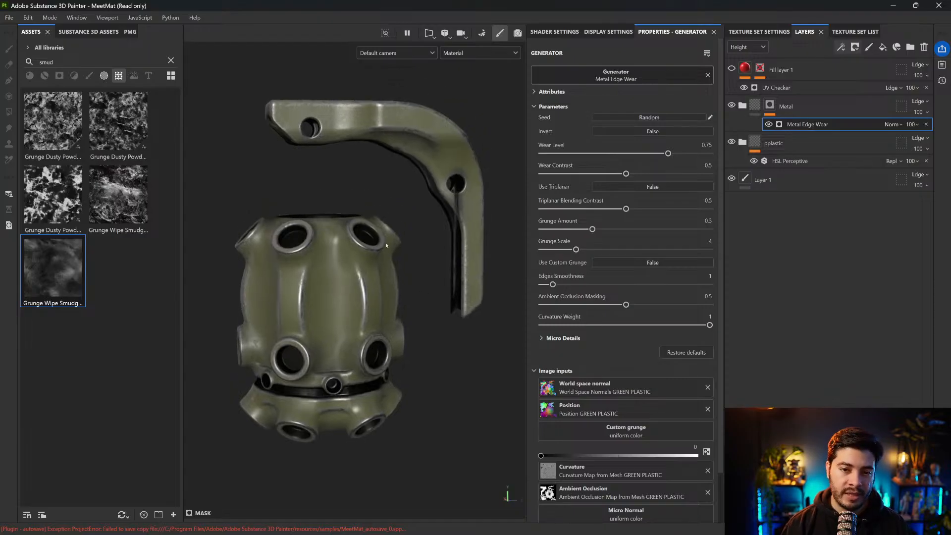
pyautogui.hotkey('alt', 'q')
pyautogui.scroll(5, 353, 286)
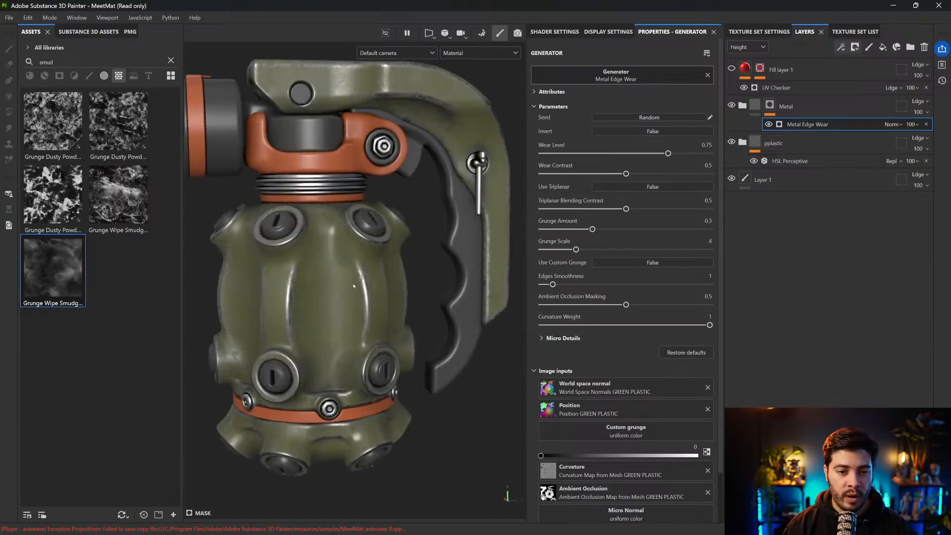
pyautogui.scroll(2, 354, 285)
pyautogui.scroll(-3, 354, 286)
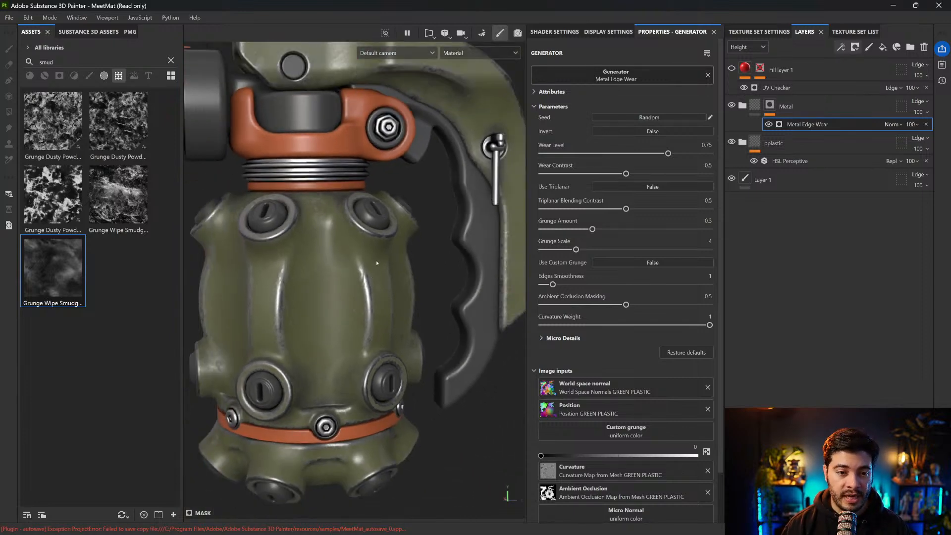
pyautogui.keyDown('alt'); pyautogui.moveTo(371, 276); pyautogui.dragTo(377, 261, button='middle'); pyautogui.keyUp('alt')
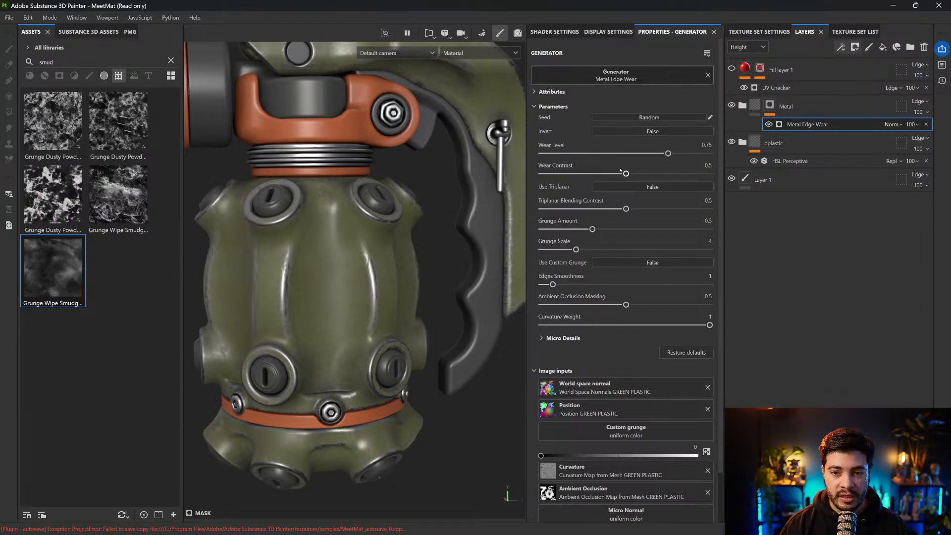
pyautogui.moveTo(626, 173); pyautogui.dragTo(652, 153)
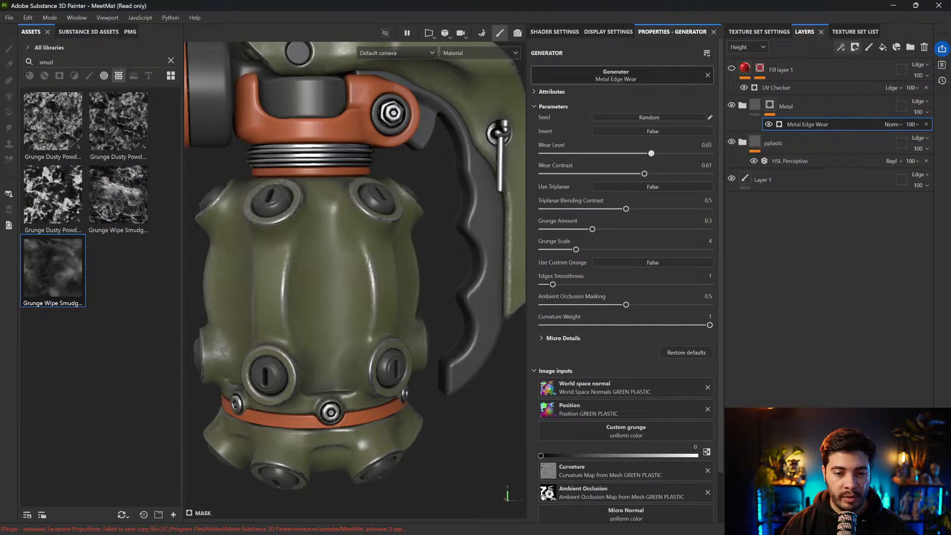
# Examine the metal edge wear around the grenade's lever, body and base
pyautogui.keyDown('alt'); pyautogui.moveTo(392, 247); pyautogui.dragTo(392, 316, button='middle'); pyautogui.keyUp('alt')
pyautogui.keyDown('alt'); pyautogui.moveTo(392, 312); pyautogui.dragTo(311, 244); pyautogui.keyUp('alt')
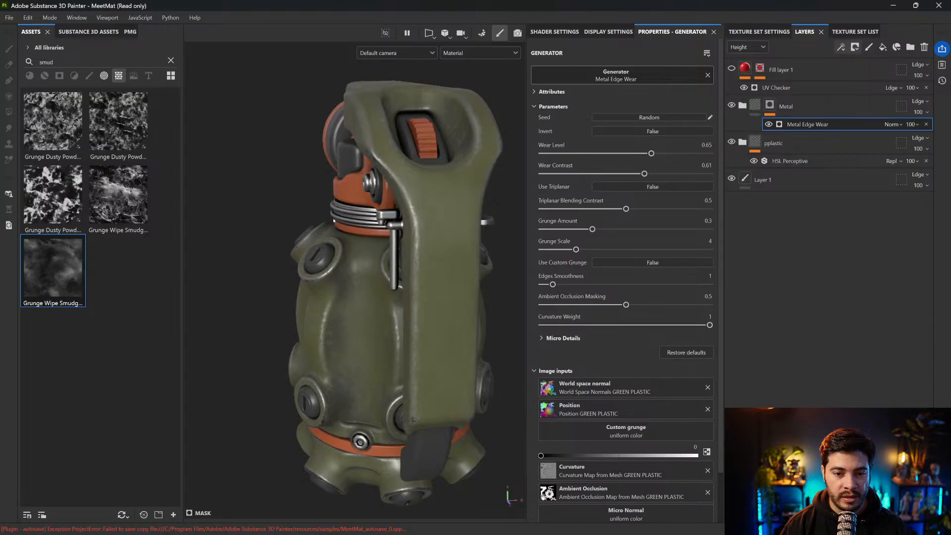
pyautogui.keyDown('alt'); pyautogui.keyDown('shift'); pyautogui.moveTo(372, 189); pyautogui.dragTo(421, 190); pyautogui.keyUp('shift'); pyautogui.keyUp('alt')
pyautogui.keyDown('shift'); pyautogui.moveTo(421, 190); pyautogui.dragTo(395, 241, button='right'); pyautogui.keyUp('shift')
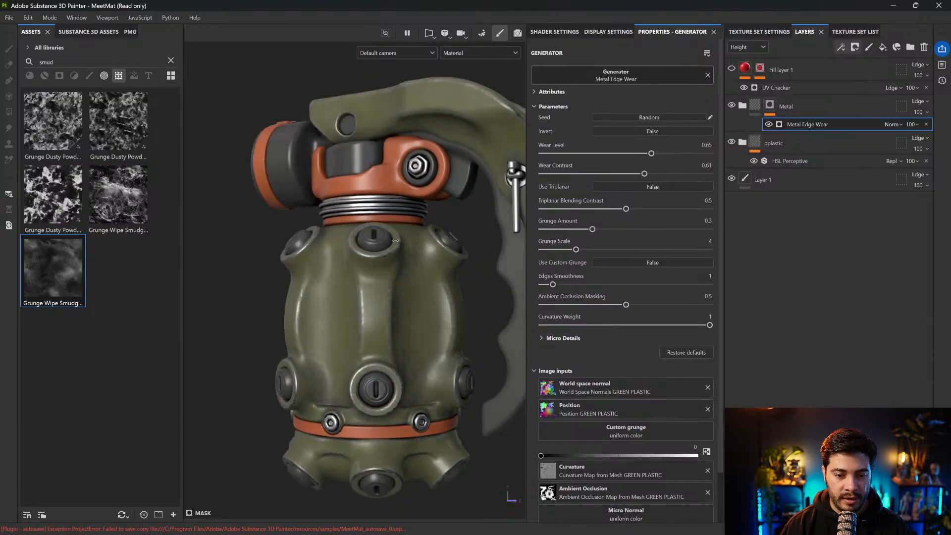
pyautogui.keyDown('alt'); pyautogui.moveTo(421, 300); pyautogui.dragTo(408, 342, button='middle'); pyautogui.keyUp('alt')
pyautogui.keyDown('alt'); pyautogui.moveTo(421, 247); pyautogui.dragTo(473, 288); pyautogui.keyUp('alt')
pyautogui.keyDown('shift'); pyautogui.moveTo(473, 288); pyautogui.dragTo(422, 250, button='right'); pyautogui.keyUp('shift')
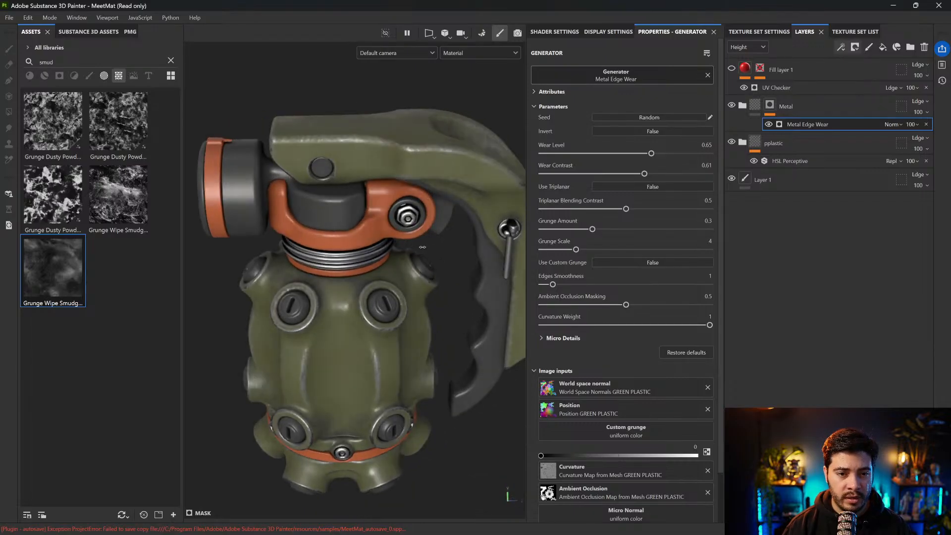
pyautogui.keyDown('alt'); pyautogui.moveTo(416, 234); pyautogui.dragTo(422, 195, button='middle'); pyautogui.keyUp('alt')
pyautogui.keyDown('alt'); pyautogui.moveTo(422, 195); pyautogui.dragTo(424, 172); pyautogui.keyUp('alt')
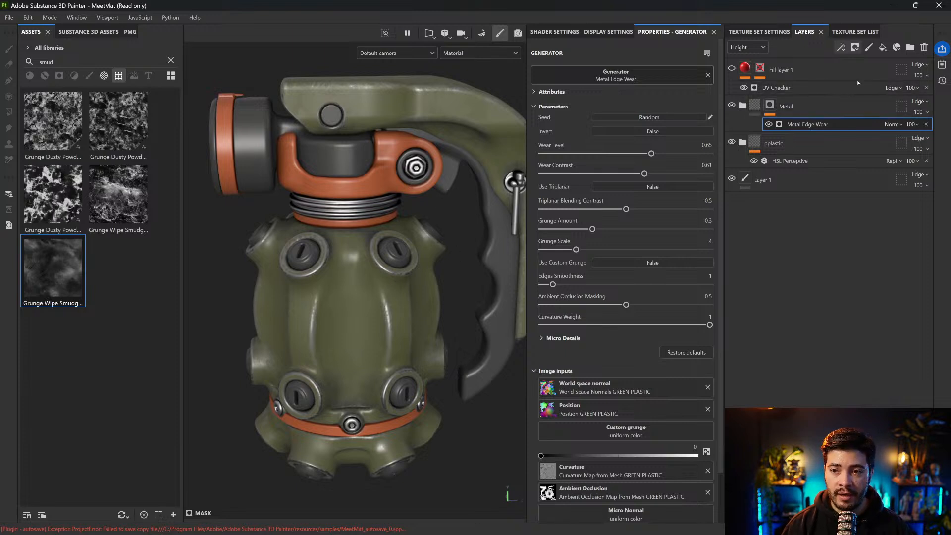
# Add a Curvature generator above Metal Edge Wear in the Metal folder's mask and display the mask alone
pyautogui.click(841, 47)
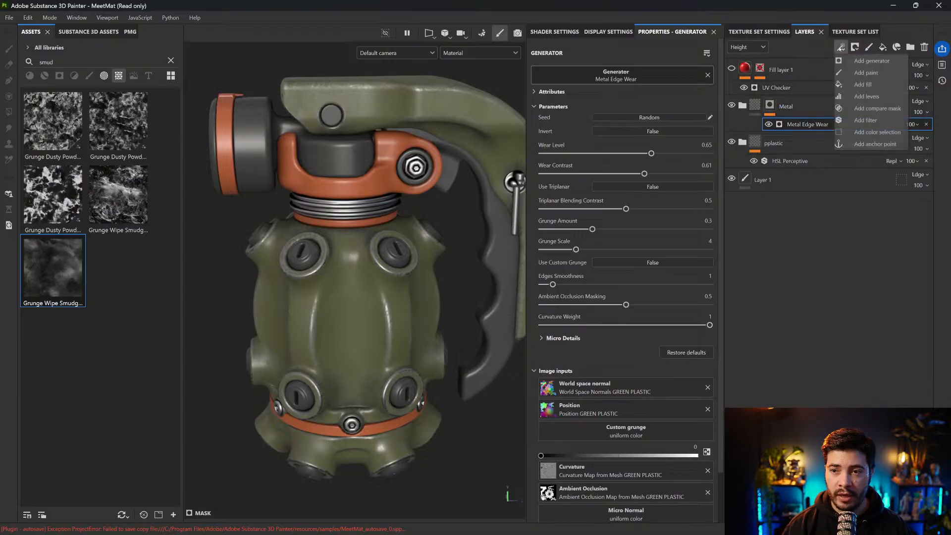
pyautogui.click(861, 60)
pyautogui.click(630, 80)
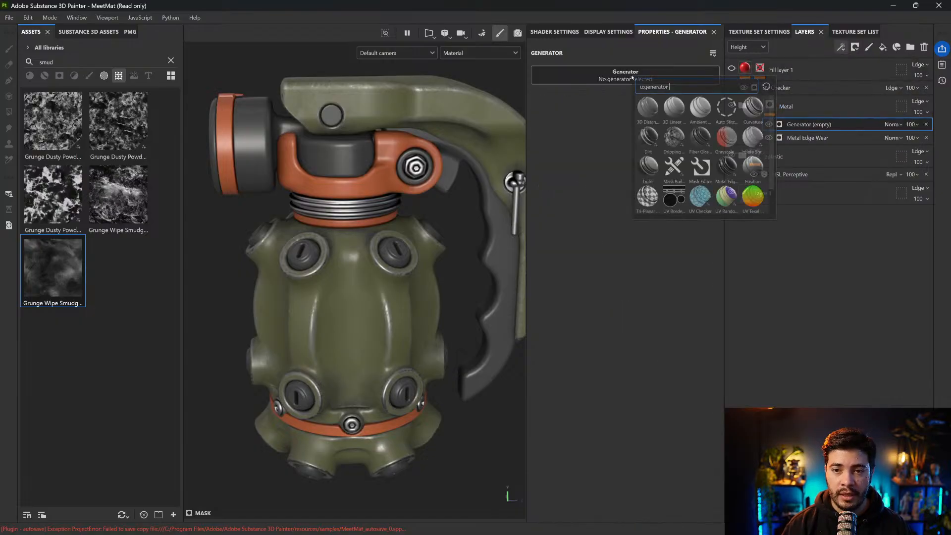
pyautogui.click(754, 107)
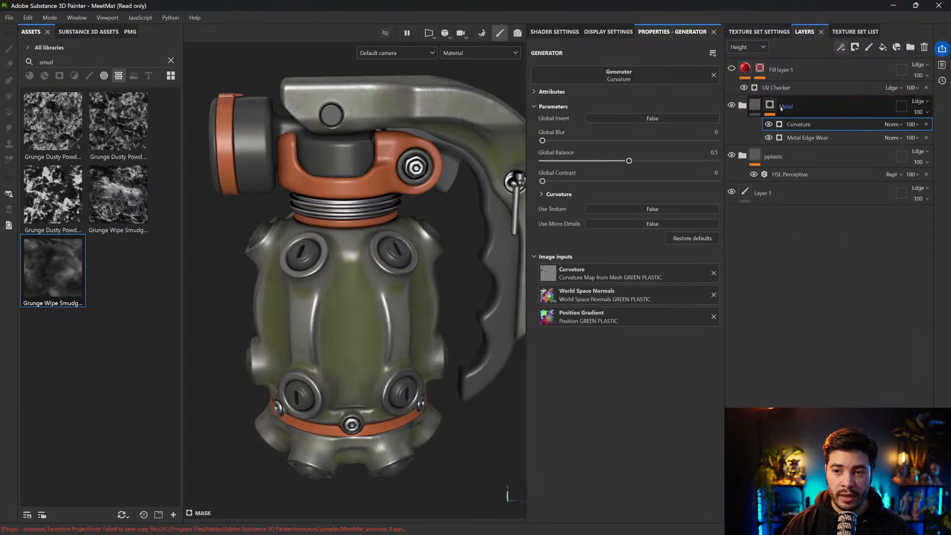
pyautogui.keyDown('alt'); pyautogui.click(775, 107); pyautogui.keyUp('alt')
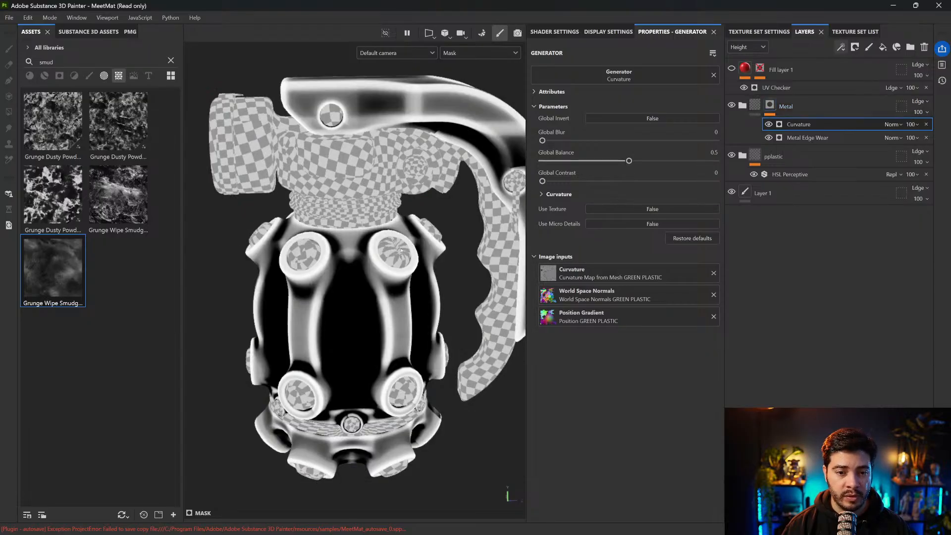
# Set the Curvature generator's Global Balance to 0.06, Fine to 0.72 and Soft to 0.68
pyautogui.moveTo(606, 161); pyautogui.dragTo(552, 161)
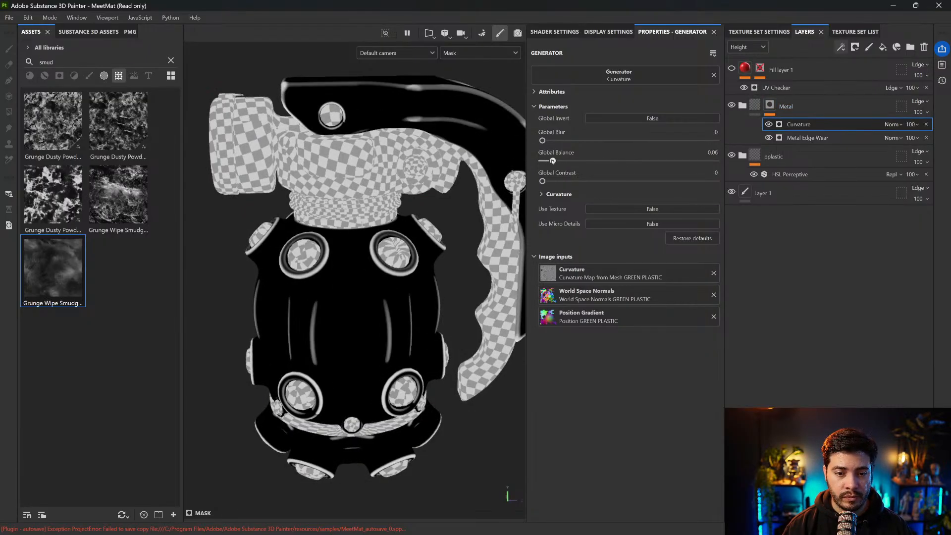
pyautogui.click(559, 194)
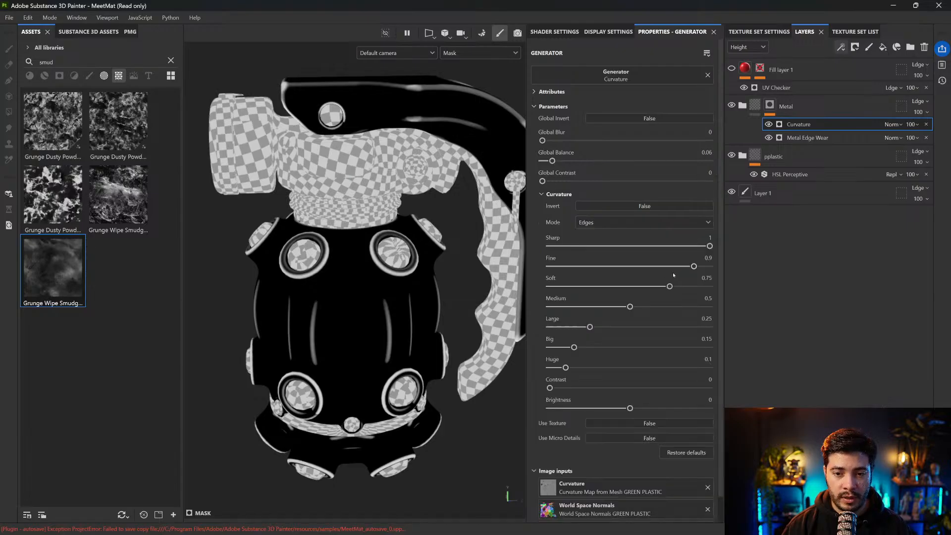
pyautogui.moveTo(694, 267); pyautogui.dragTo(659, 286)
# Toggle the Curvature generator's visibility to compare its mask with the Metal Edge Wear mask
pyautogui.click(768, 124)
pyautogui.click(769, 124)
pyautogui.click(769, 125)
pyautogui.click(768, 124)
pyautogui.click(769, 124)
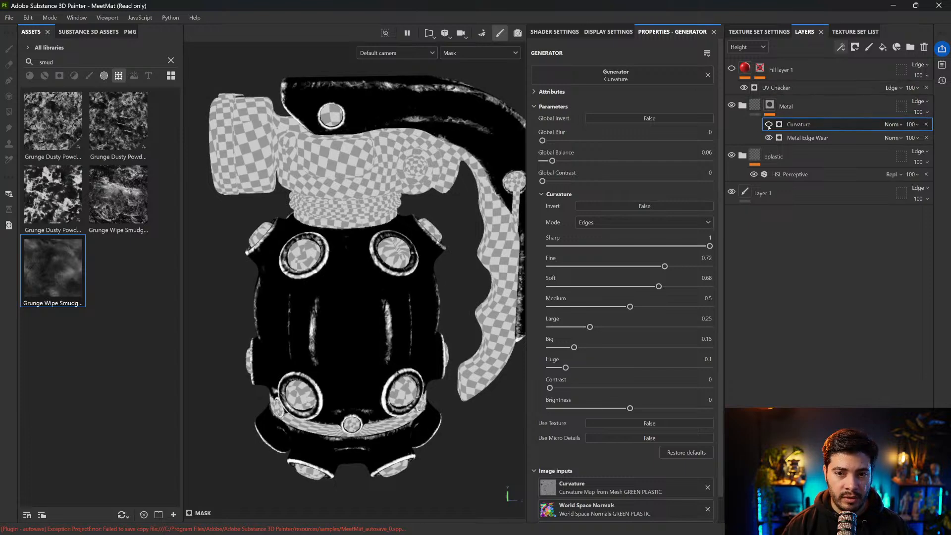
# Set the Curvature generator's Global Balance to 0.27, Fine and Soft to 0.57, Medium to 0.43, Large to 0.35 and Huge to 0.15
pyautogui.moveTo(553, 161); pyautogui.dragTo(588, 161)
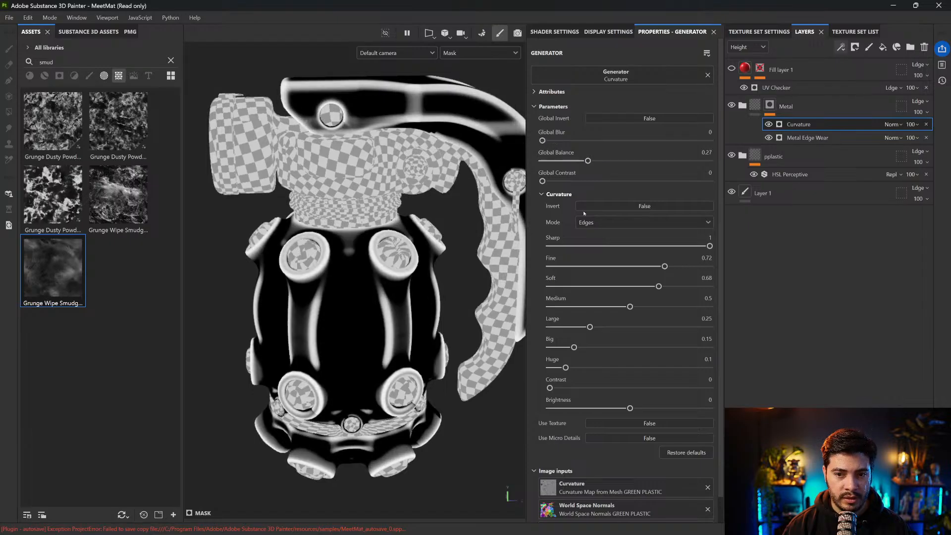
pyautogui.moveTo(665, 266); pyautogui.dragTo(609, 307)
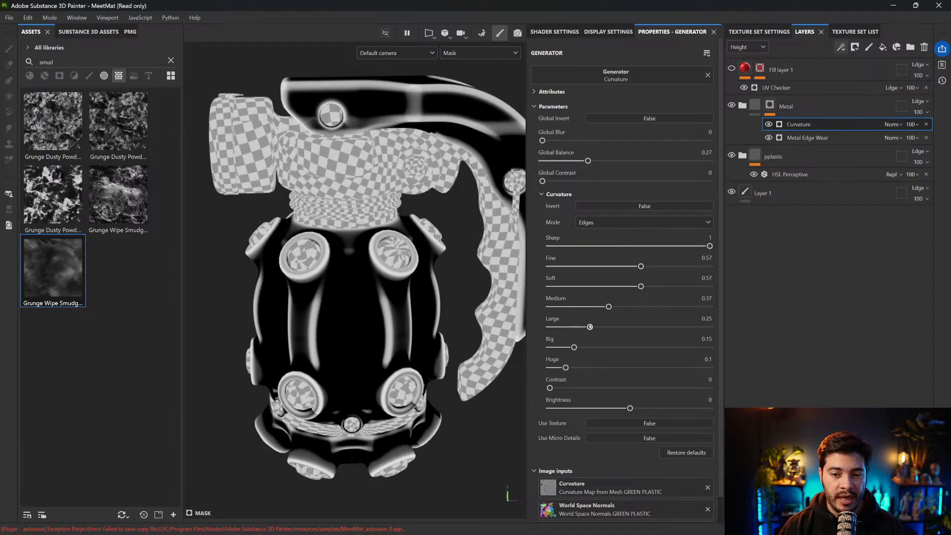
pyautogui.moveTo(590, 327)
pyautogui.mouseDown()
pyautogui.moveTo(614, 327)
pyautogui.moveTo(606, 327)
pyautogui.mouseUp()
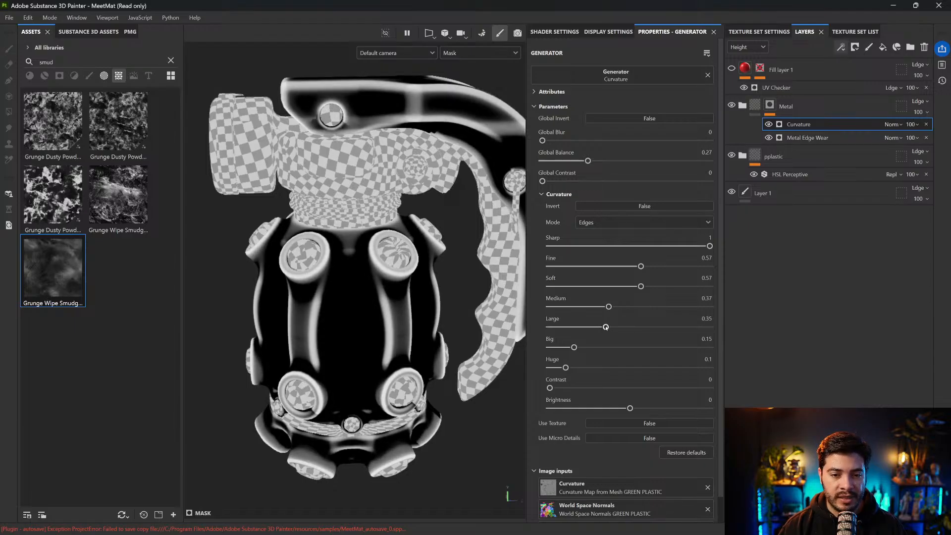
pyautogui.moveTo(609, 307); pyautogui.dragTo(619, 306)
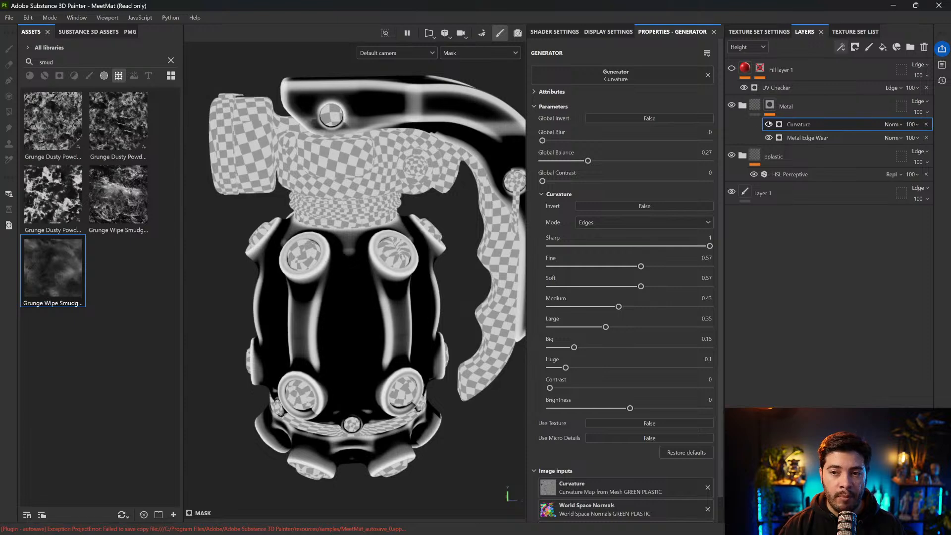
pyautogui.keyDown('alt'); pyautogui.moveTo(397, 250); pyautogui.dragTo(398, 215); pyautogui.keyUp('alt')
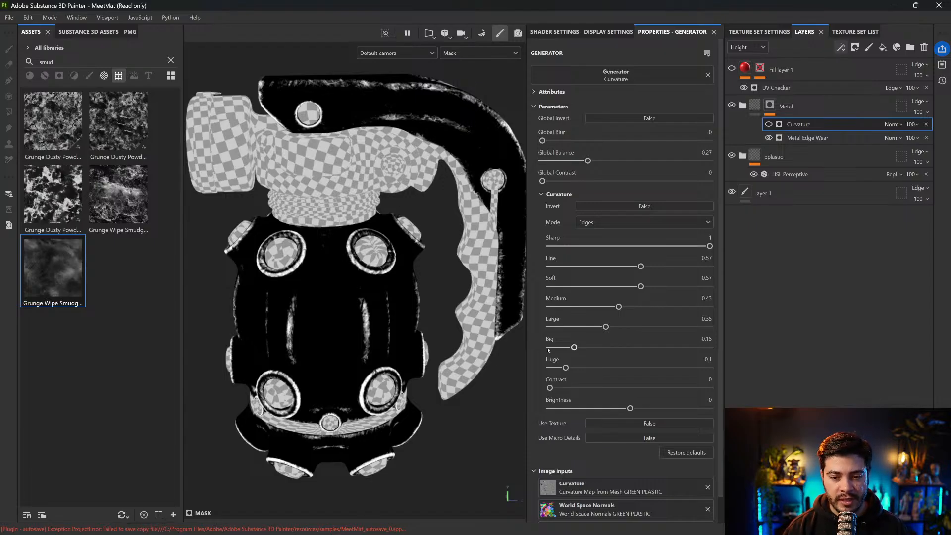
pyautogui.moveTo(565, 368); pyautogui.dragTo(573, 368)
pyautogui.click(769, 124)
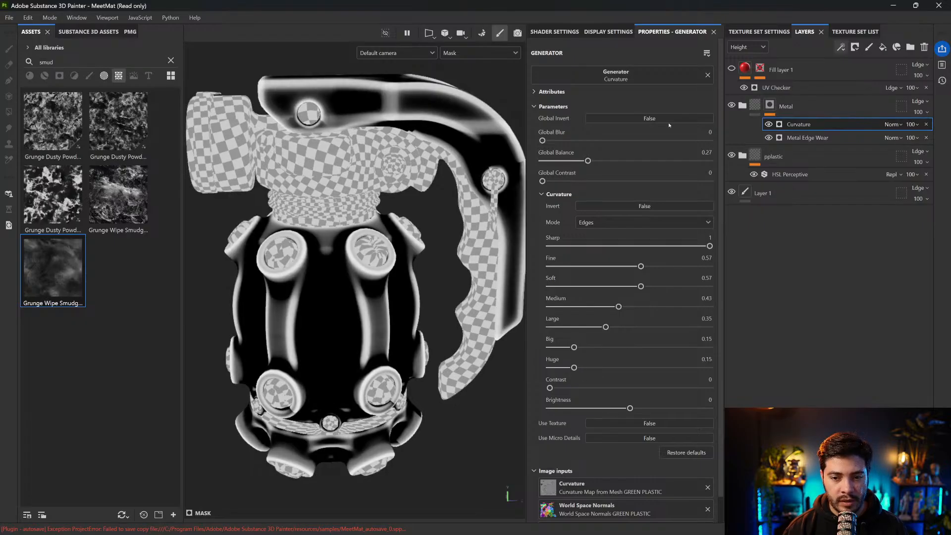
# Compare the mask with the Curvature generator hidden and shown, and hide the excluded geometry to inspect it
pyautogui.click(768, 125)
pyautogui.click(767, 125)
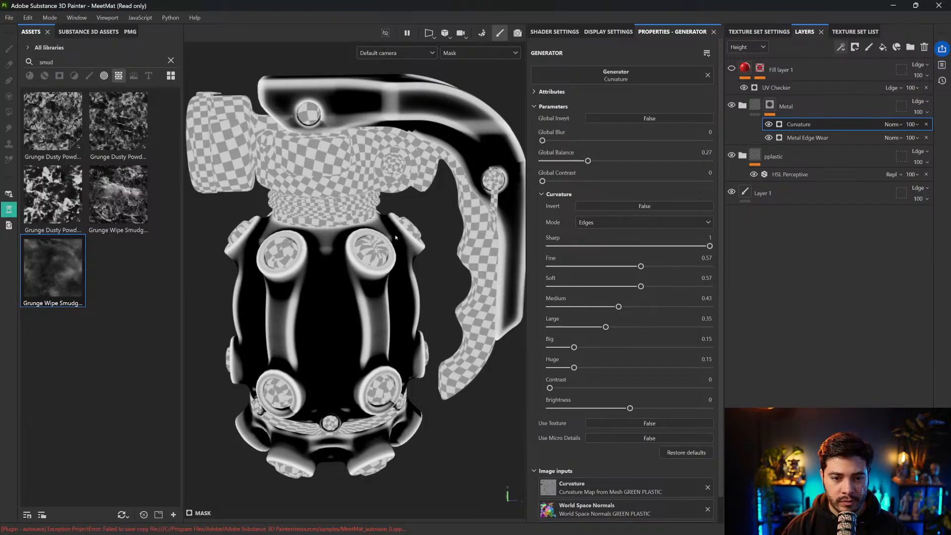
pyautogui.hotkey('alt', 'h')
pyautogui.scroll(-1, 408, 213)
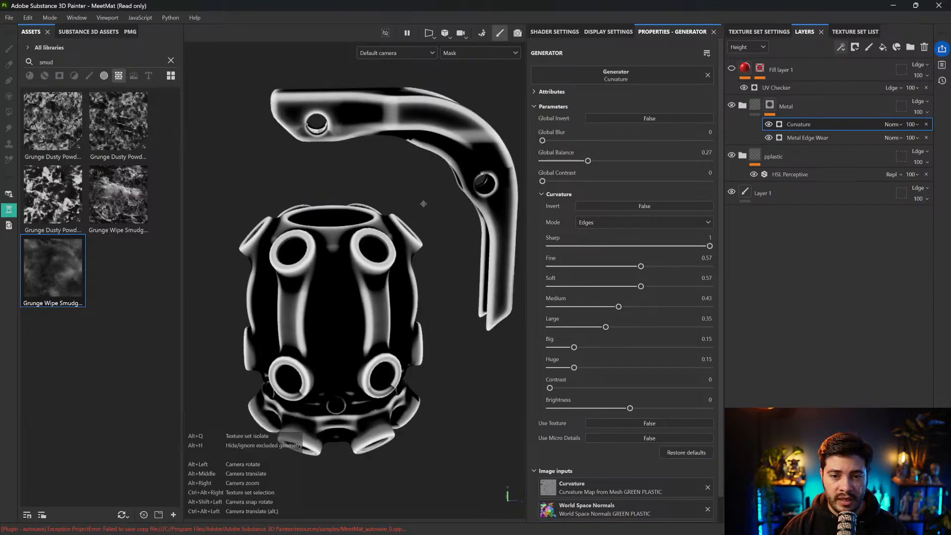
# Add a Warp filter above the Curvature generator in the Metal folder's mask
pyautogui.scroll(1, 424, 205)
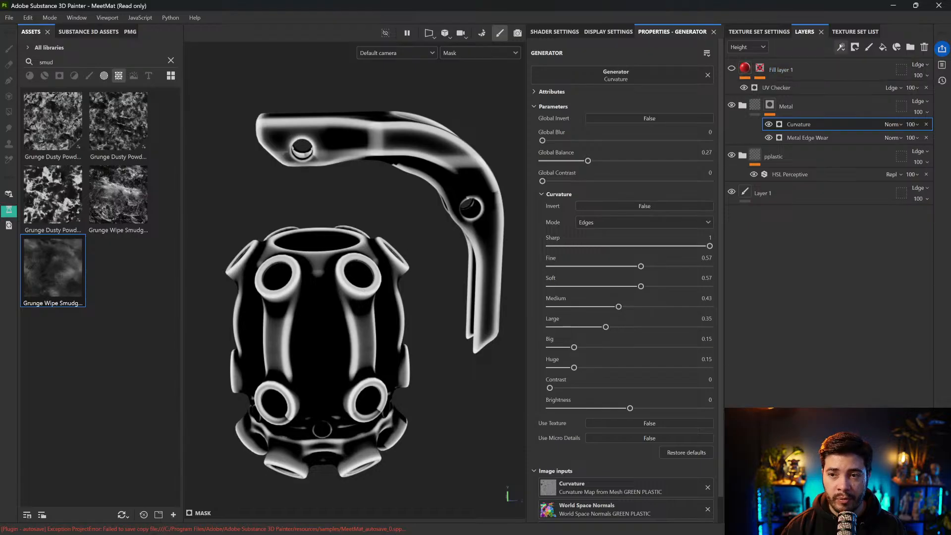
pyautogui.click(841, 47)
pyautogui.click(862, 119)
pyautogui.click(625, 75)
pyautogui.write('hs')
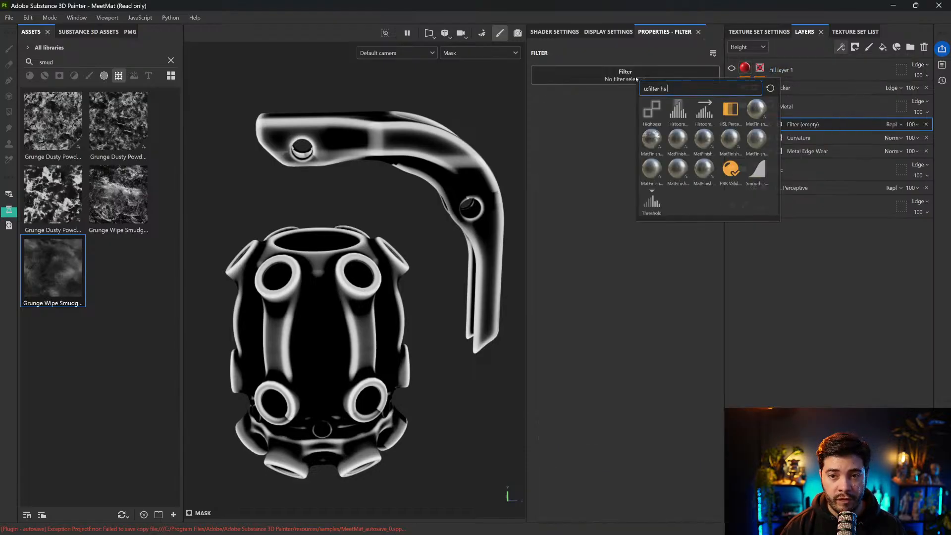
pyautogui.moveTo(661, 88); pyautogui.dragTo(677, 92)
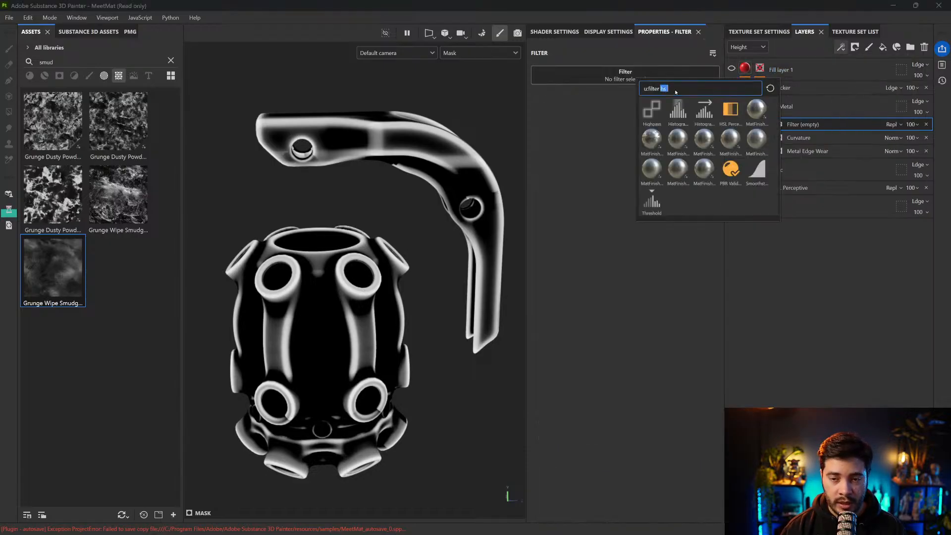
pyautogui.write('war')
pyautogui.click(679, 139)
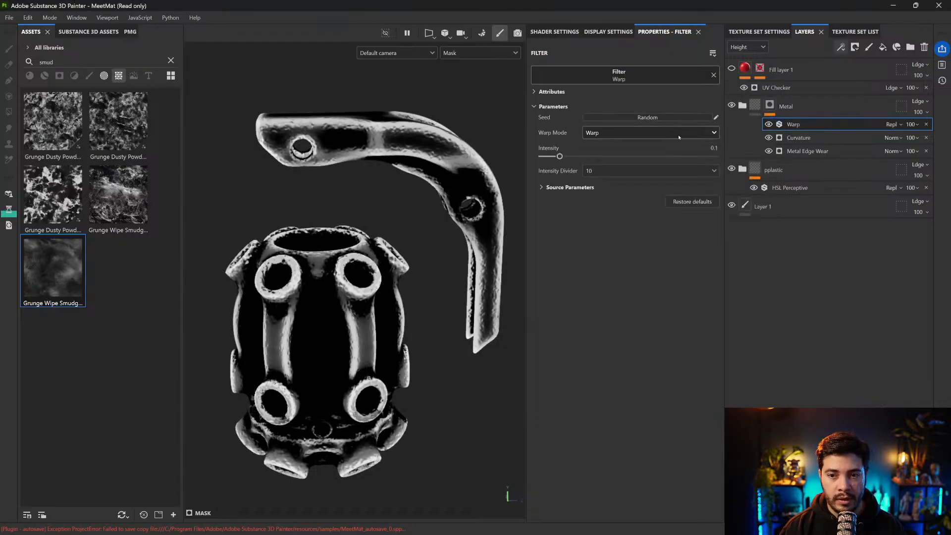
# Set the Warp filter's Intensity to 0.043 while checking the distorted mask edges up close
pyautogui.scroll(5, 466, 193)
pyautogui.moveTo(559, 157); pyautogui.dragTo(548, 157)
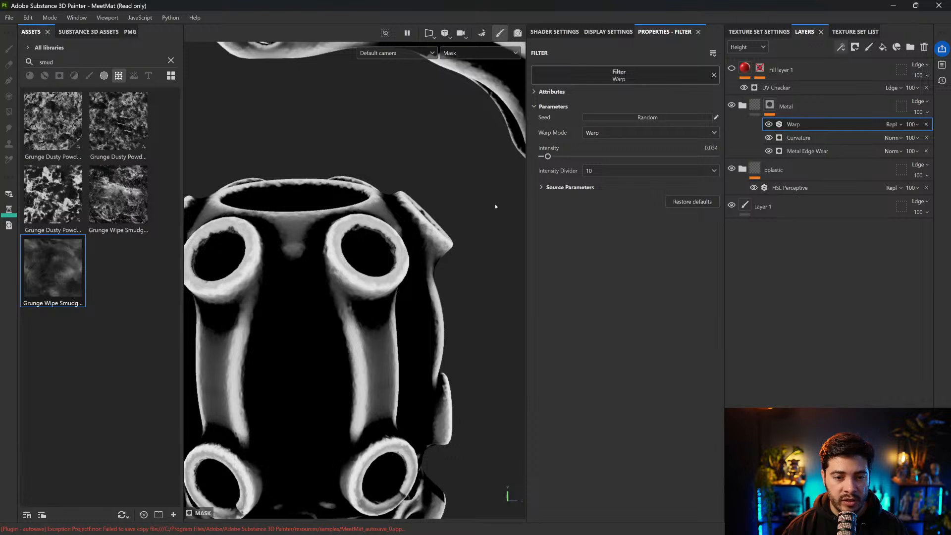
pyautogui.press('f')
pyautogui.click(549, 156)
# Set the Warp filter's Source Balance to 0.46 and its Source Tiling to 0.68
pyautogui.click(571, 187)
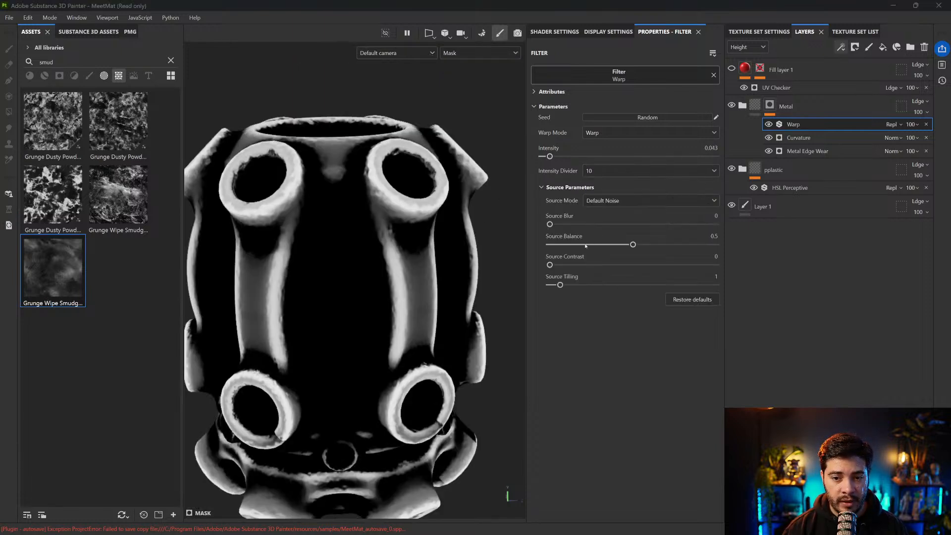
pyautogui.moveTo(633, 244)
pyautogui.mouseDown()
pyautogui.moveTo(656, 244)
pyautogui.moveTo(638, 244)
pyautogui.mouseUp()
pyautogui.moveTo(560, 286); pyautogui.dragTo(557, 286)
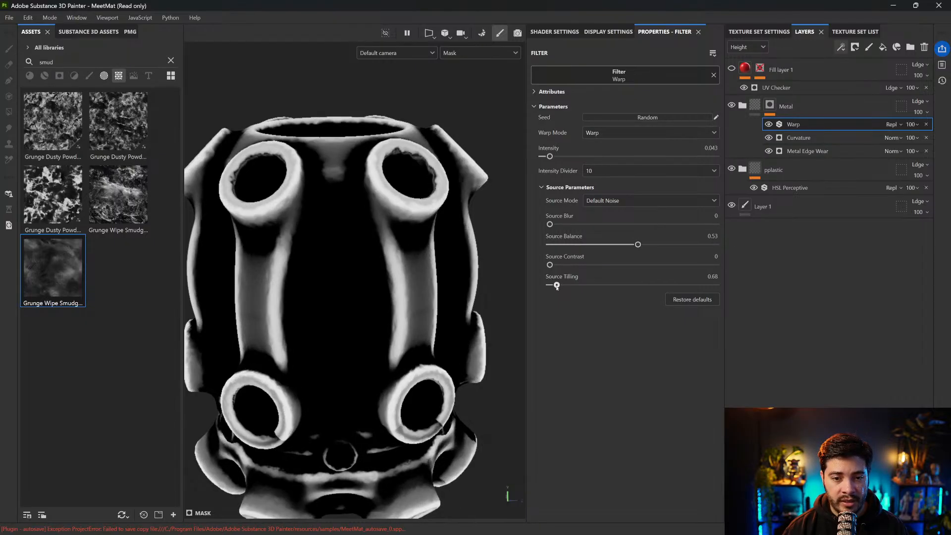
pyautogui.moveTo(638, 244); pyautogui.dragTo(626, 244)
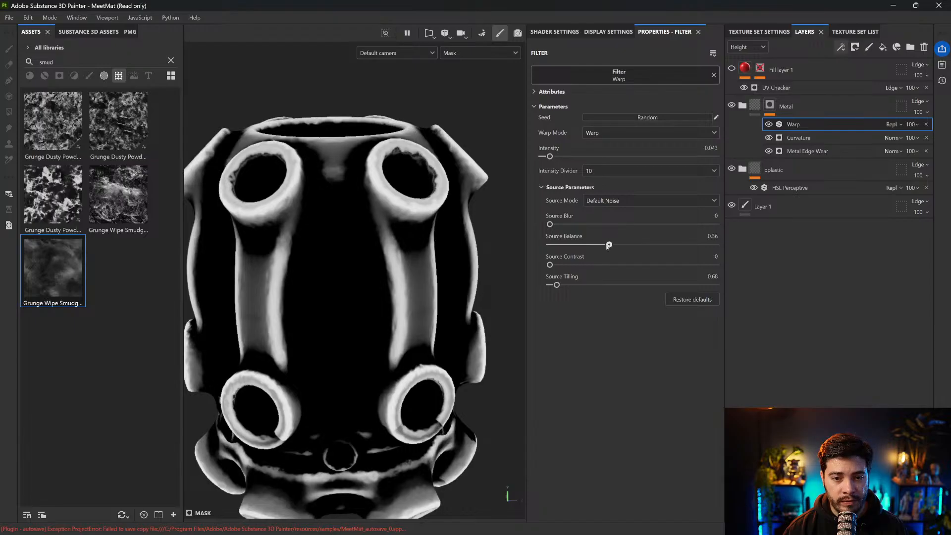
pyautogui.keyDown('alt'); pyautogui.moveTo(382, 235); pyautogui.dragTo(386, 206, button='right'); pyautogui.keyUp('alt')
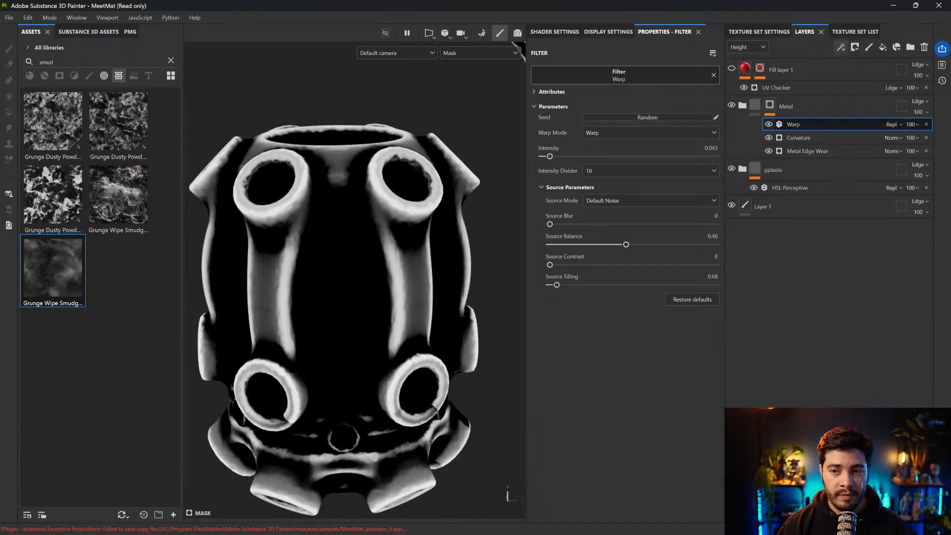
# Find the Grunge Cracked Deep texture and add it above Warp in the Metal mask as a fill with Tri-planar projection
pyautogui.click(81, 61)
pyautogui.hotkey('ctrl', 'a')
pyautogui.write('grung')
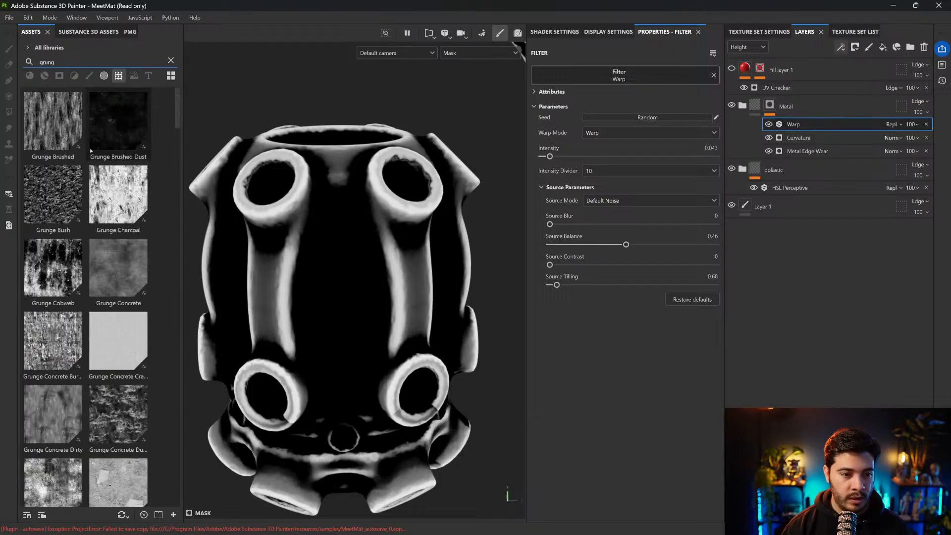
pyautogui.scroll(-3, 101, 246)
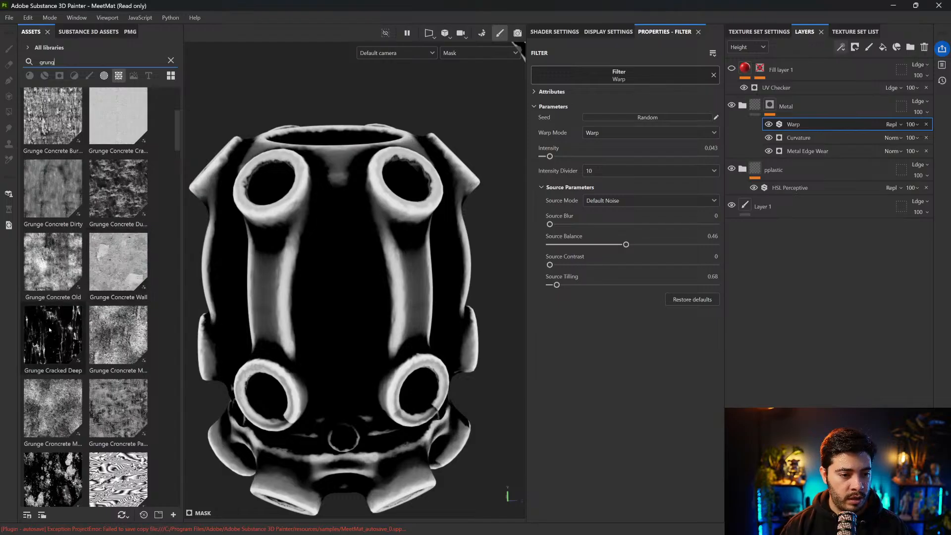
pyautogui.moveTo(55, 335); pyautogui.dragTo(780, 123)
pyautogui.click(639, 84)
pyautogui.click(620, 102)
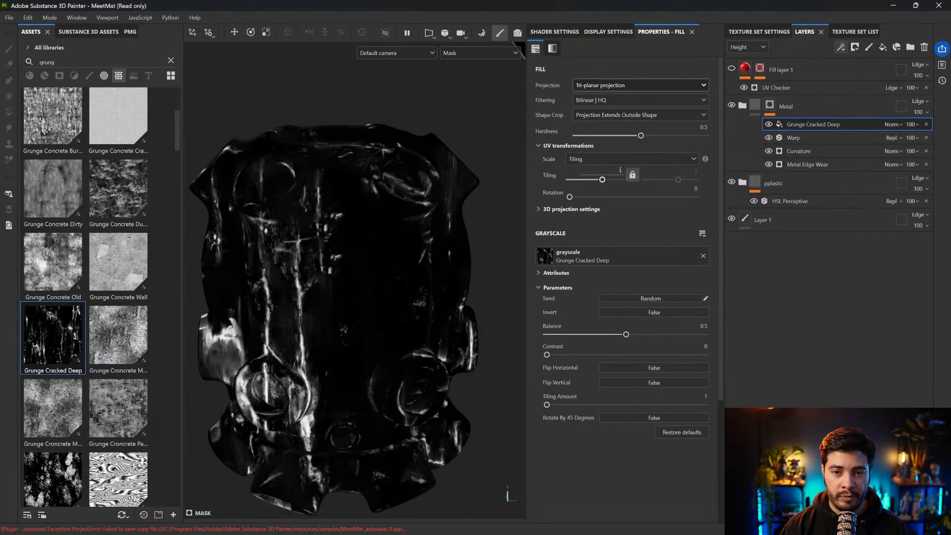
# Set the Grunge Cracked Deep fill's Tiling to 1.33, Contrast to 0.06 and Balance to 0.49
pyautogui.moveTo(602, 179); pyautogui.dragTo(603, 182)
pyautogui.moveTo(547, 355); pyautogui.dragTo(556, 354)
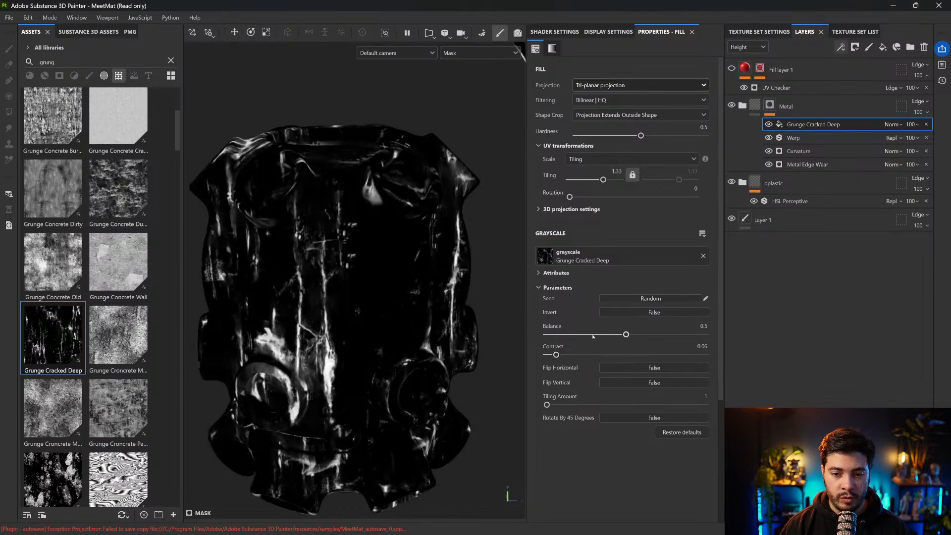
pyautogui.moveTo(626, 335); pyautogui.dragTo(624, 335)
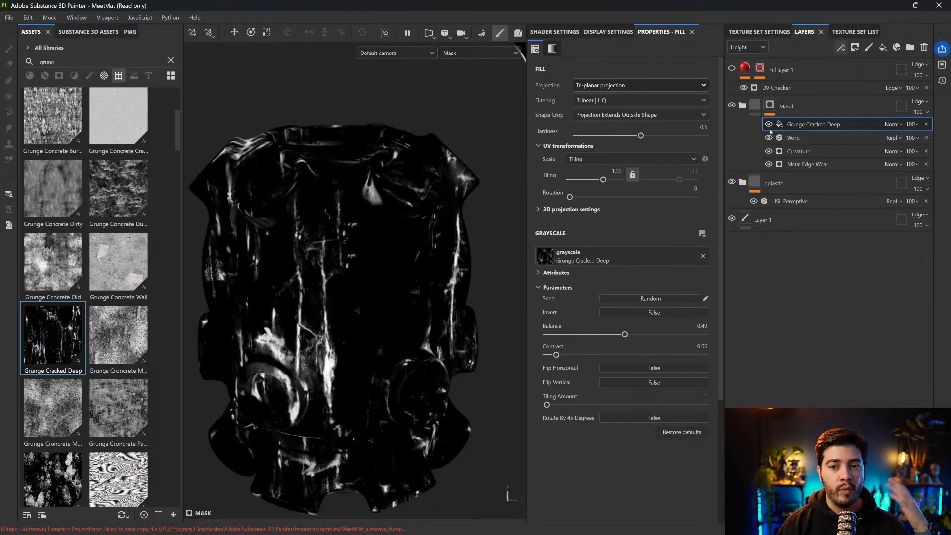
# Hide the Grunge Cracked Deep, Warp and Curvature effects to isolate the Metal Edge Wear mask
pyautogui.press('1')
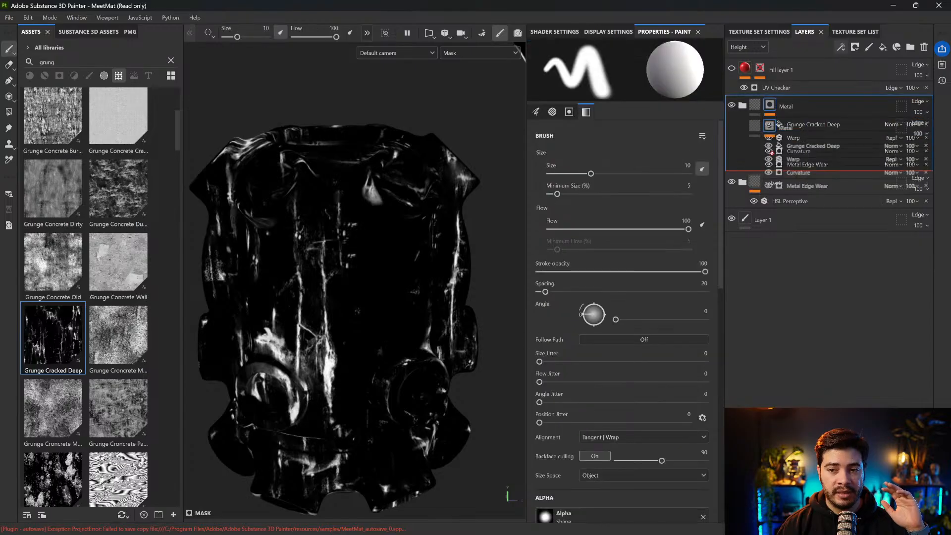
pyautogui.keyDown('alt'); pyautogui.click(769, 152); pyautogui.keyUp('alt')
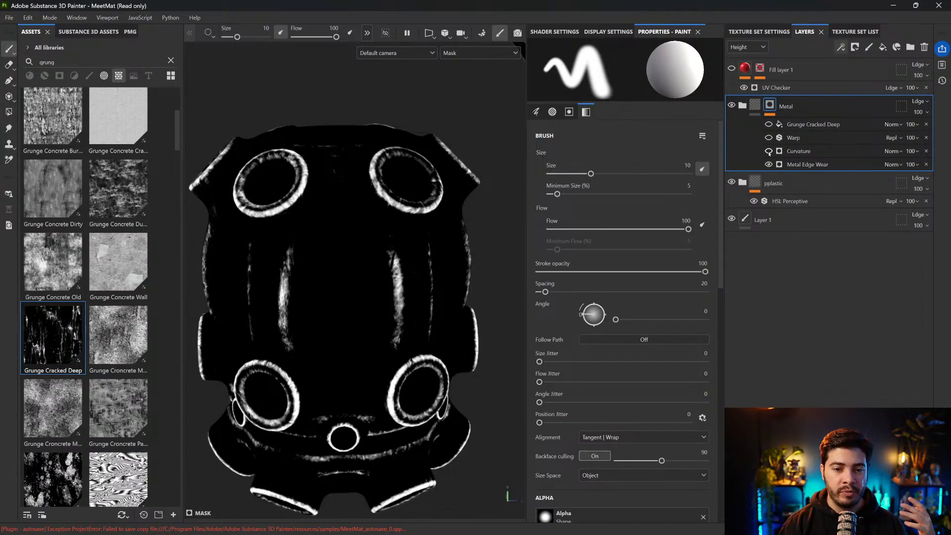
pyautogui.scroll(-1, 273, 157)
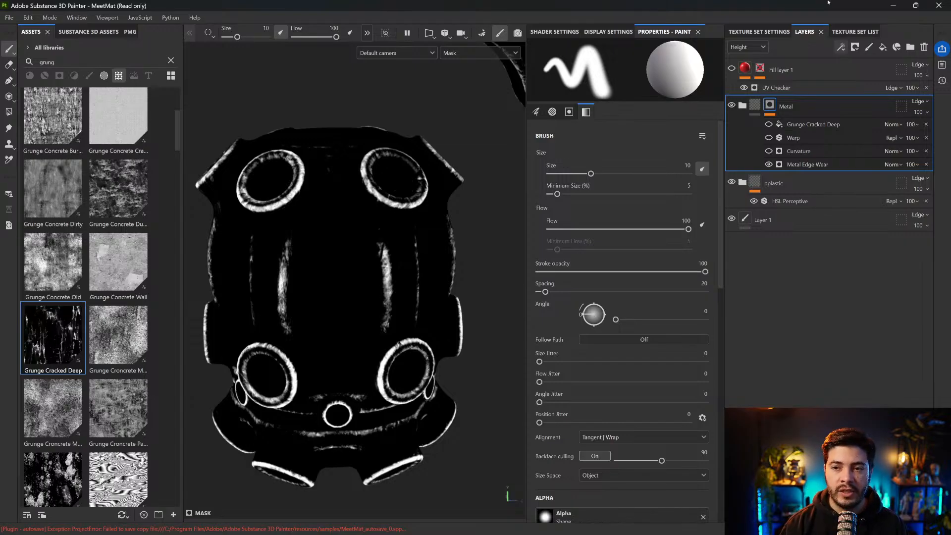
# Show and hide Curvature, Warp and Grunge Cracked Deep in turn to compare their masks, leaving only Curvature shown over Metal Edge Wear
pyautogui.click(769, 151)
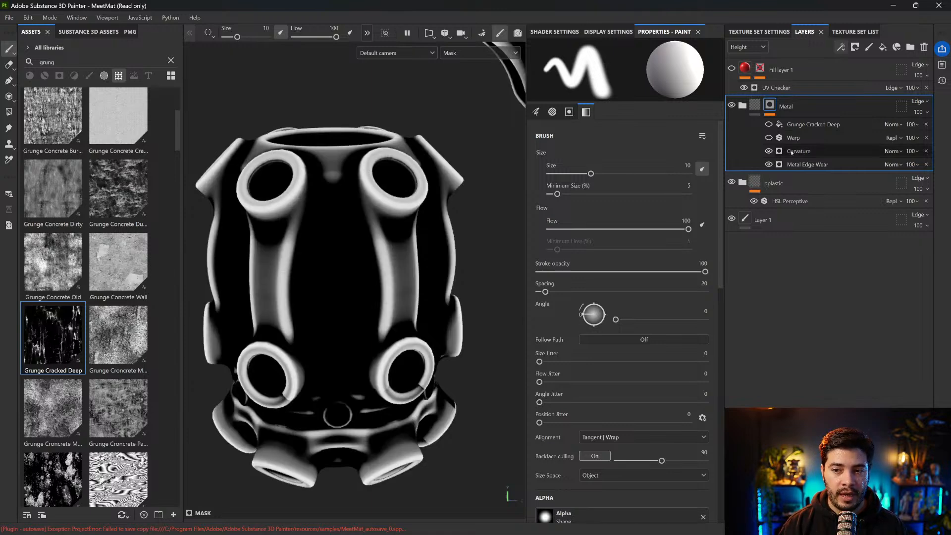
pyautogui.click(797, 152)
pyautogui.click(770, 152)
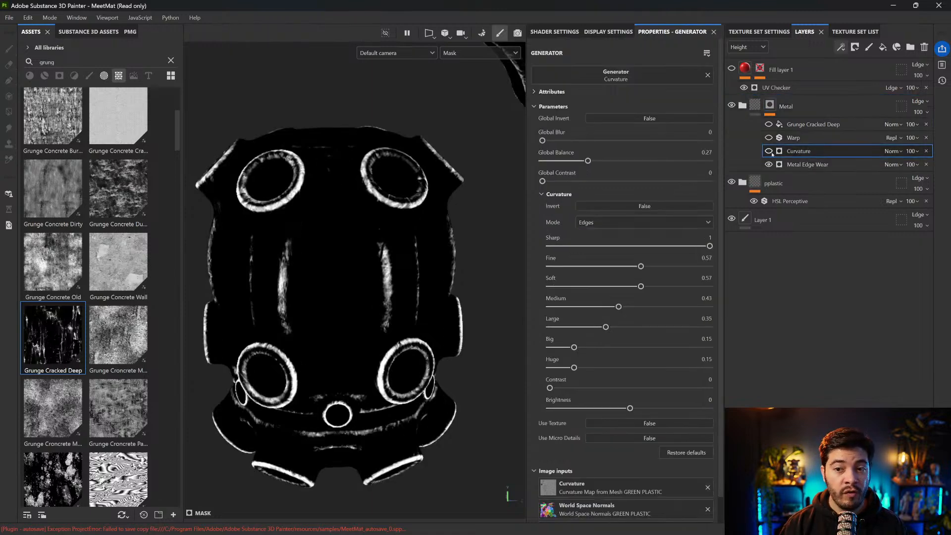
pyautogui.click(769, 151)
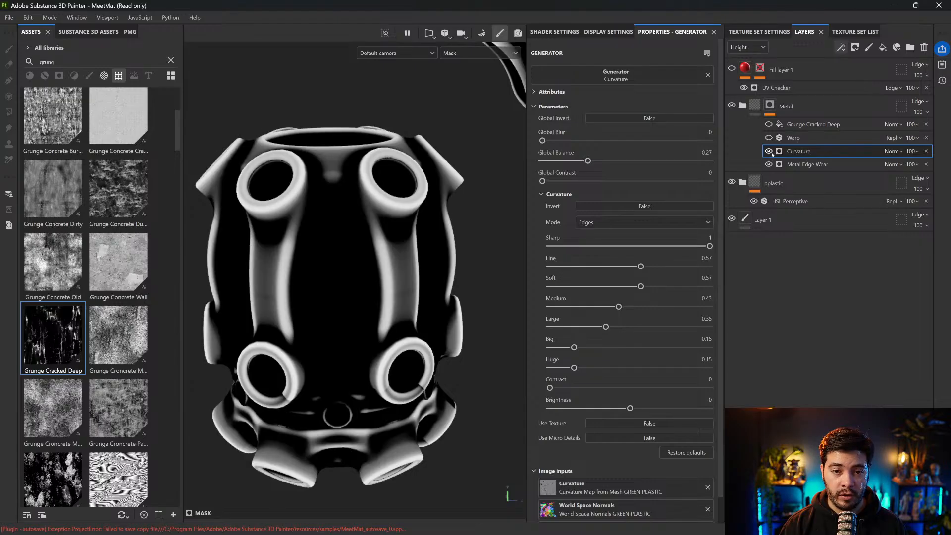
pyautogui.click(769, 124)
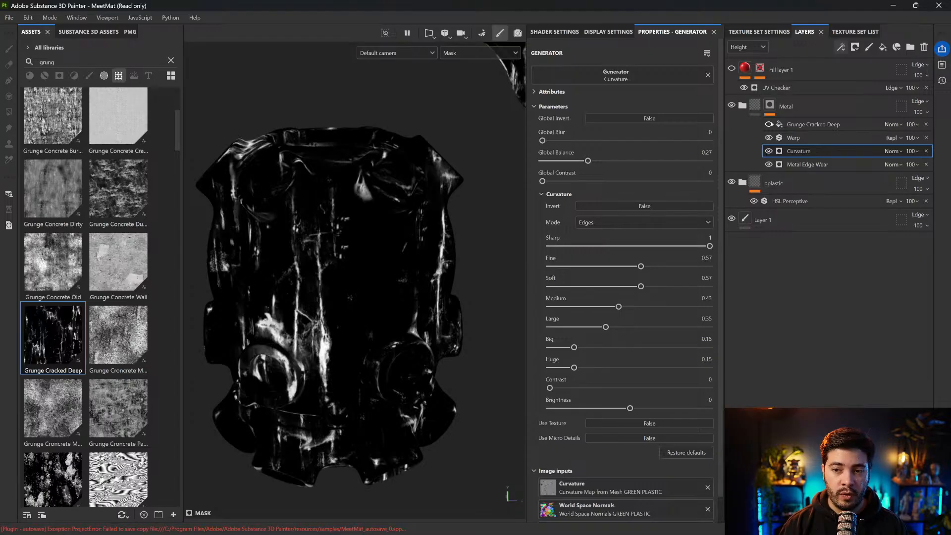
pyautogui.click(771, 151)
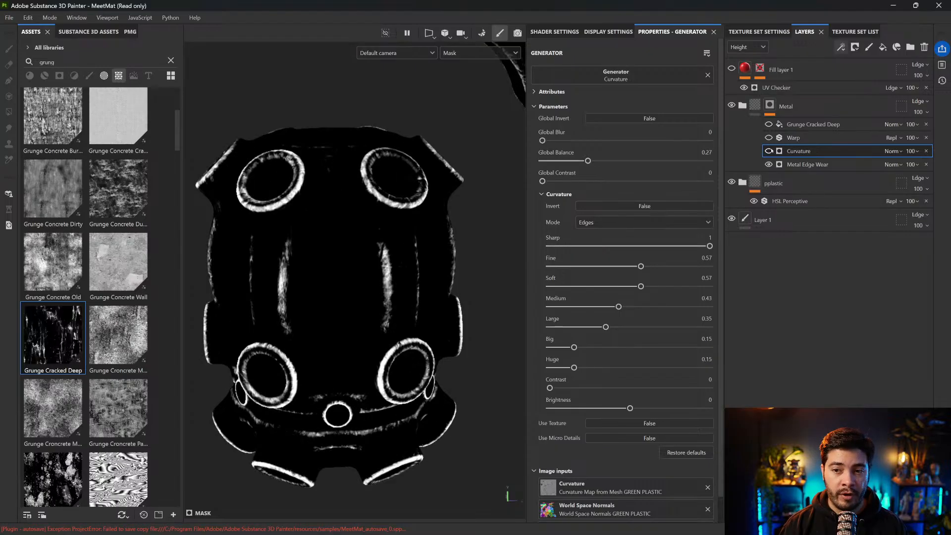
pyautogui.click(769, 151)
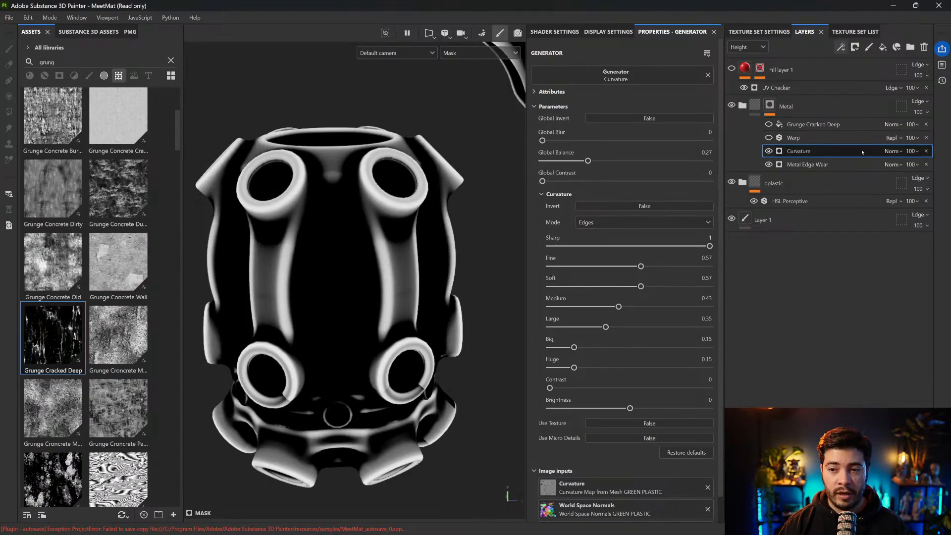
# Try the Lighten (Max) and Multiply blending modes on the Curvature generator and inspect the combined mask
pyautogui.click(900, 152)
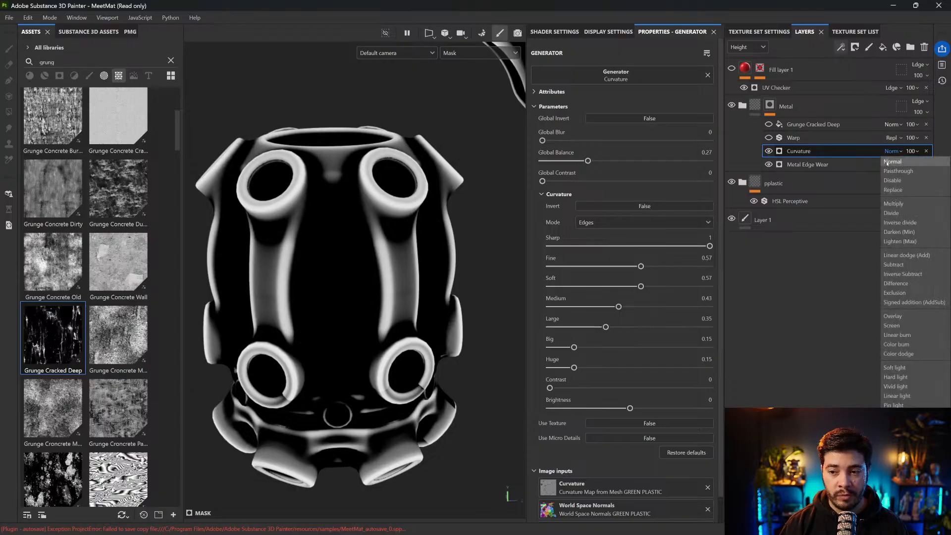
pyautogui.click(898, 242)
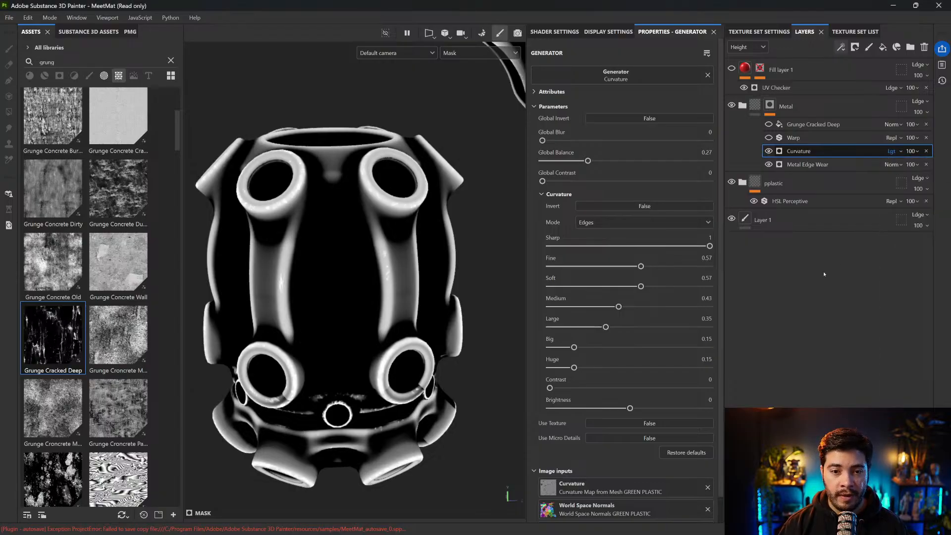
pyautogui.scroll(5, 385, 281)
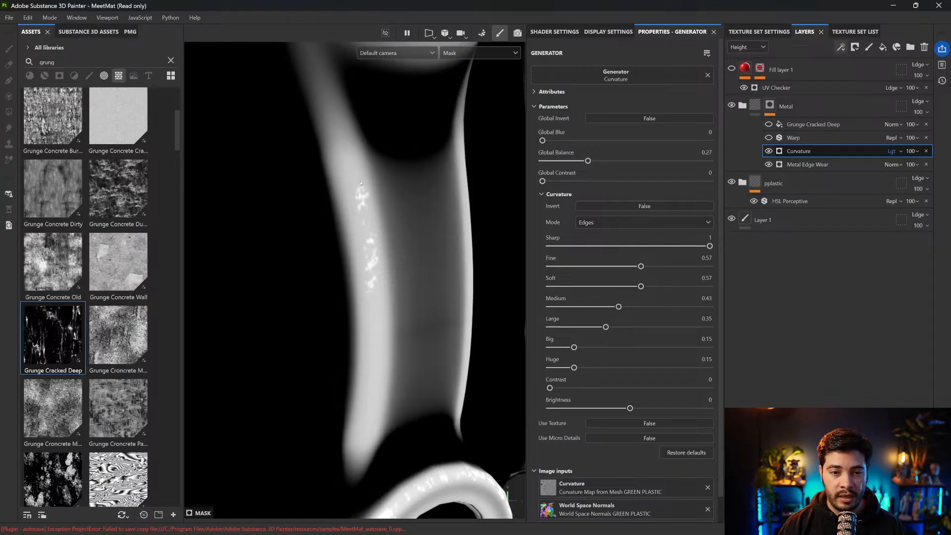
pyautogui.click(892, 151)
pyautogui.click(894, 203)
pyautogui.press('f')
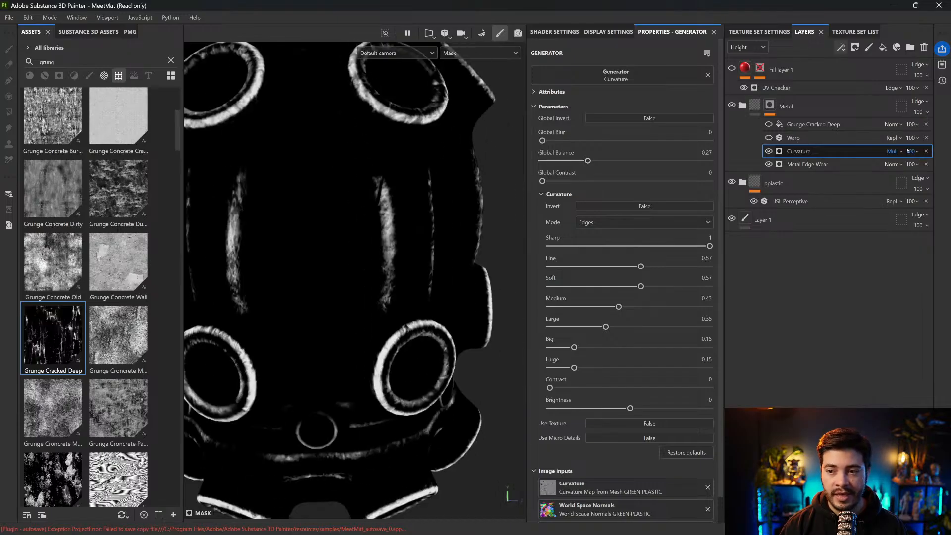
# Try the Screen and Overlay blending modes on the Curvature generator, toggling its visibility to compare the Overlay result
pyautogui.click(892, 151)
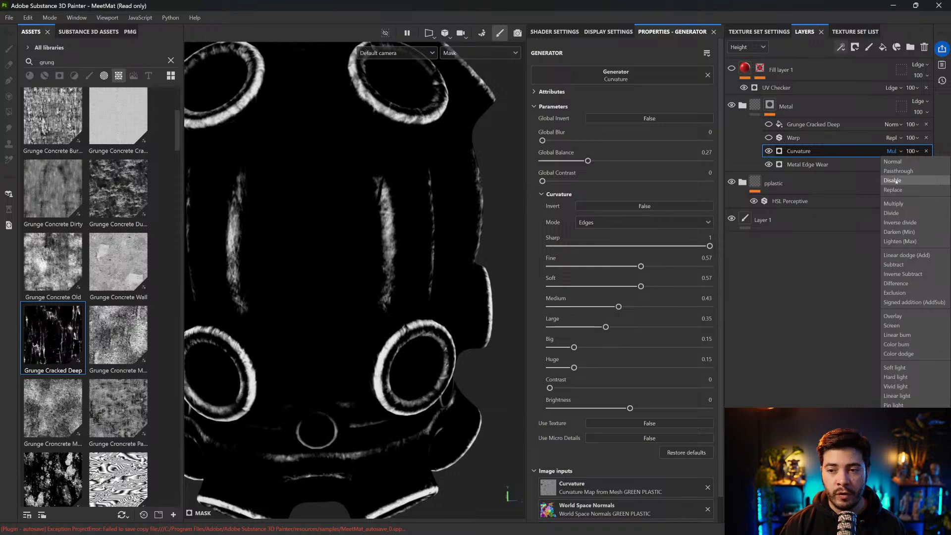
pyautogui.click(892, 325)
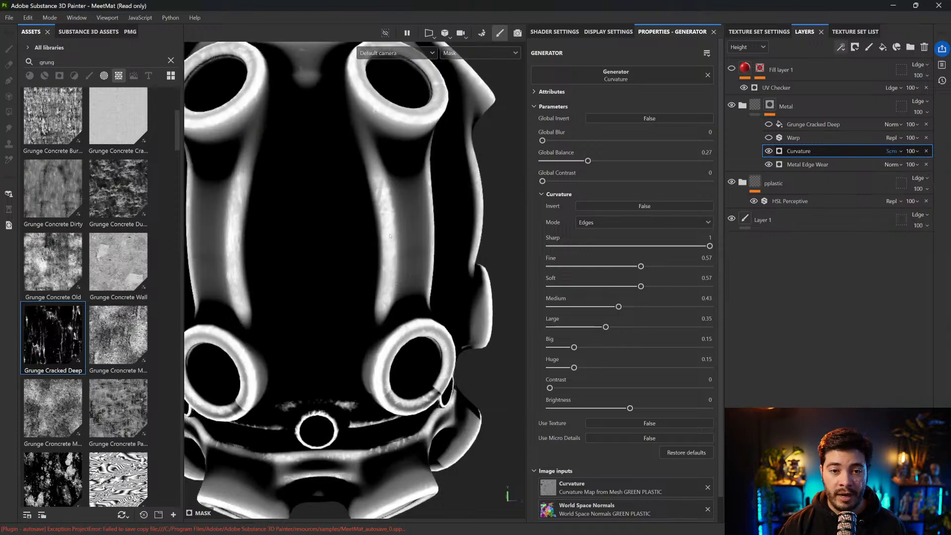
pyautogui.click(892, 151)
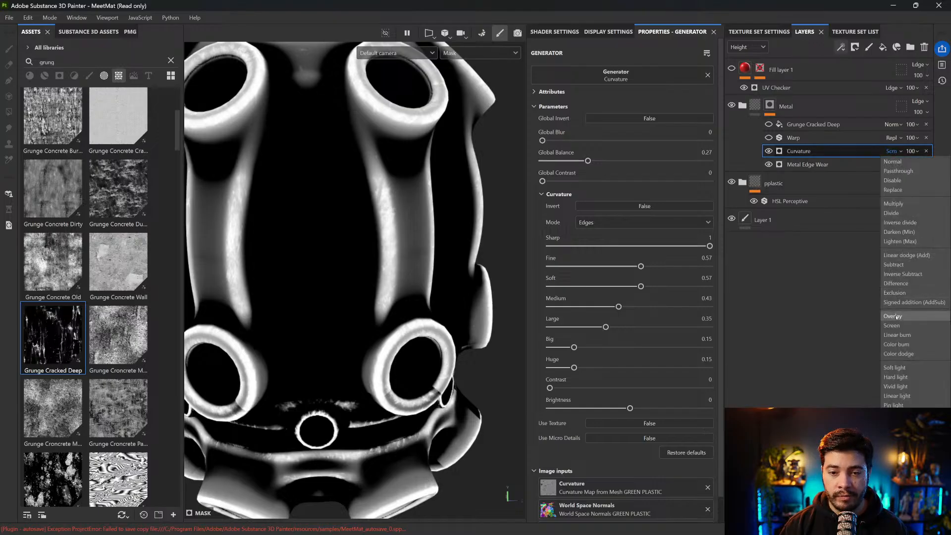
pyautogui.click(895, 316)
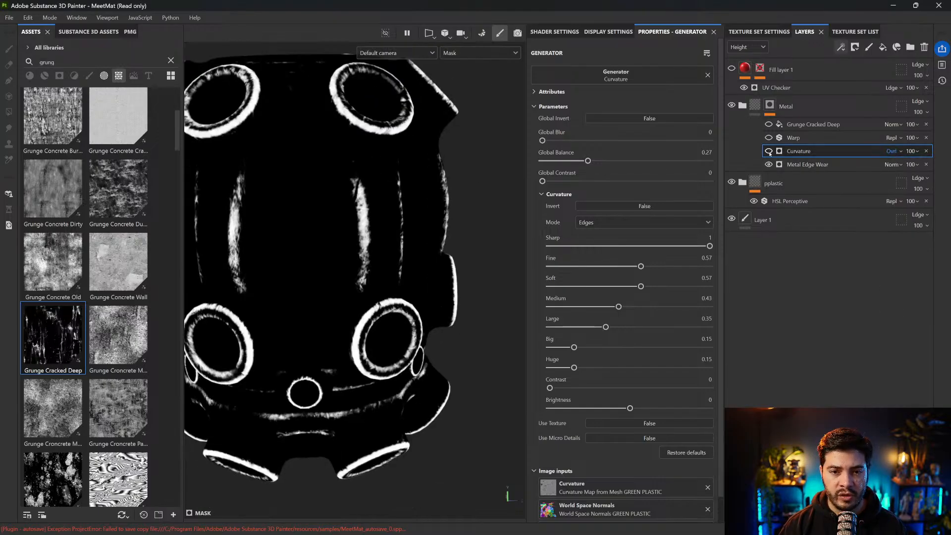
pyautogui.click(770, 153)
pyautogui.click(769, 153)
pyautogui.click(769, 153)
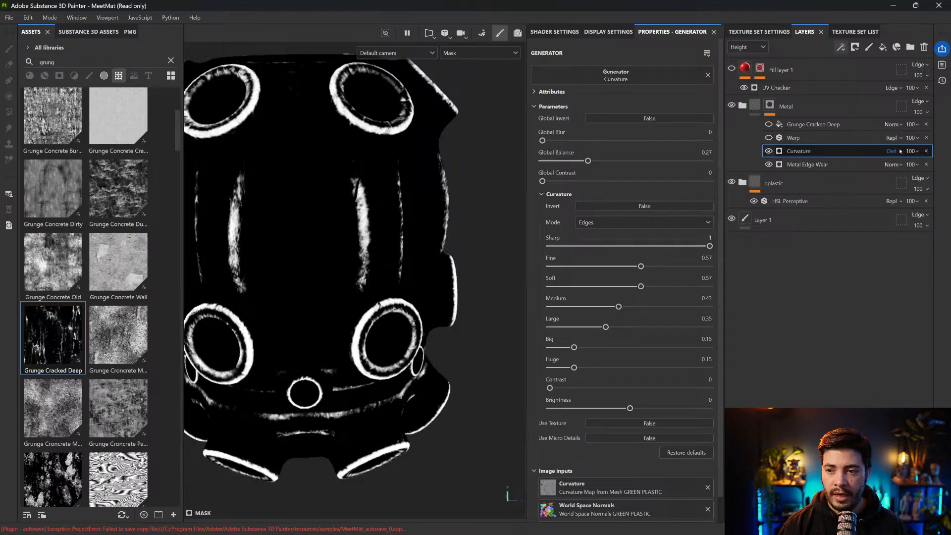
# Try the Normal, Darken (Min), Linear dodge (Add) and Linear burn blending modes on the Curvature generator
pyautogui.click(901, 152)
pyautogui.click(897, 161)
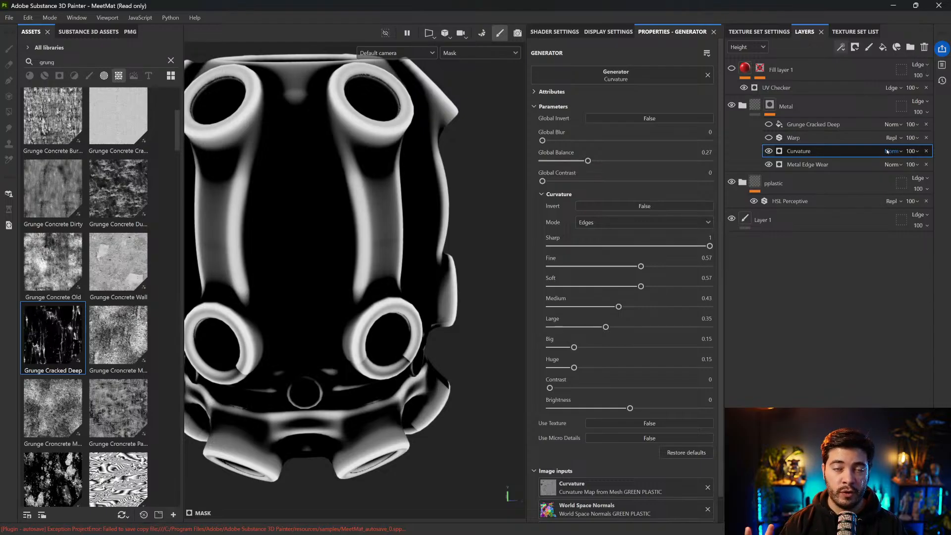
pyautogui.scroll(-1, 887, 151)
pyautogui.scroll(-8, 887, 152)
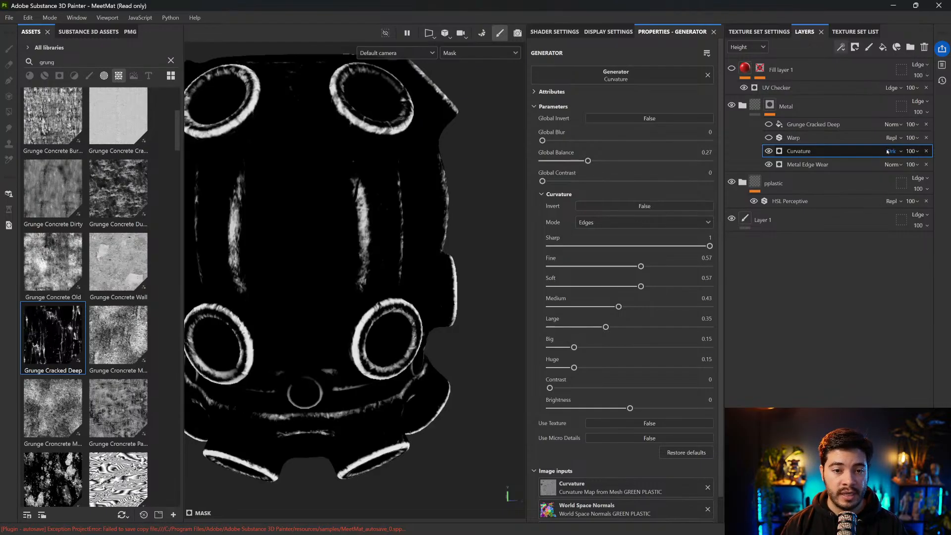
pyautogui.scroll(-3, 888, 151)
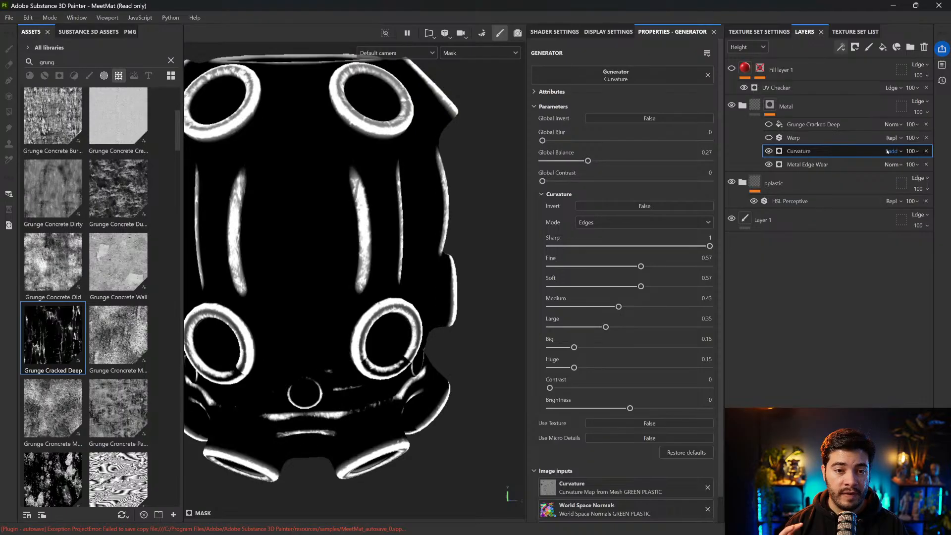
pyautogui.scroll(-2, 887, 152)
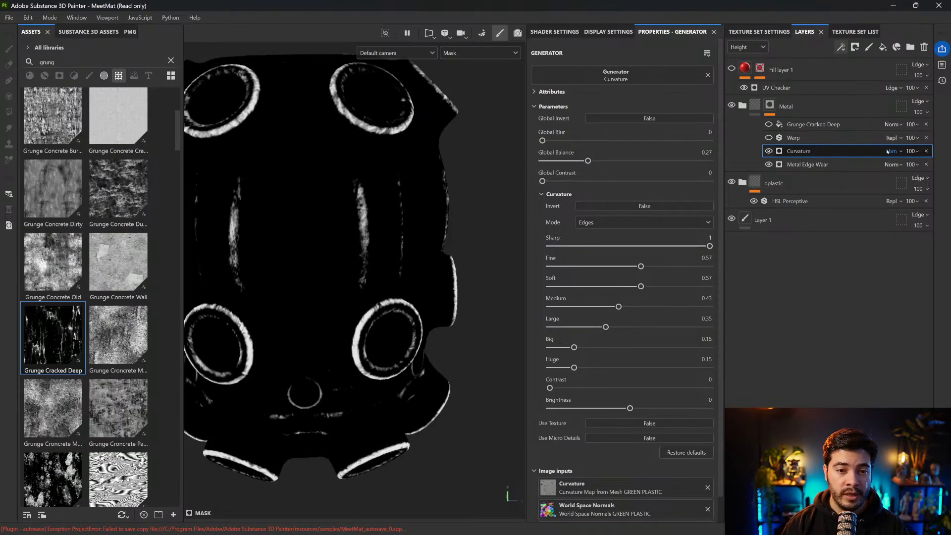
# Set the Curvature generator's blending mode to Screen and toggle its visibility to compare the combined mask
pyautogui.click(894, 164)
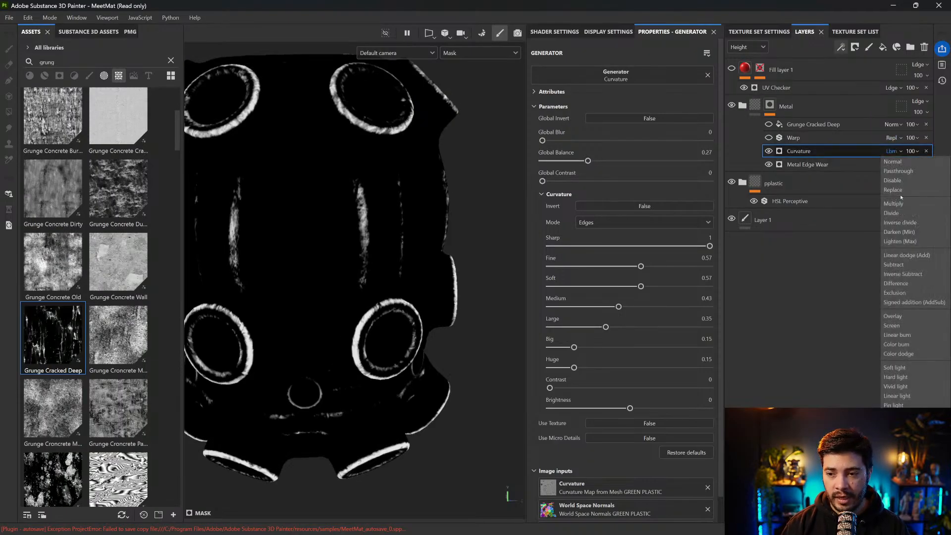
pyautogui.click(892, 325)
pyautogui.keyDown('alt'); pyautogui.moveTo(417, 189); pyautogui.dragTo(412, 190, button='middle'); pyautogui.keyUp('alt')
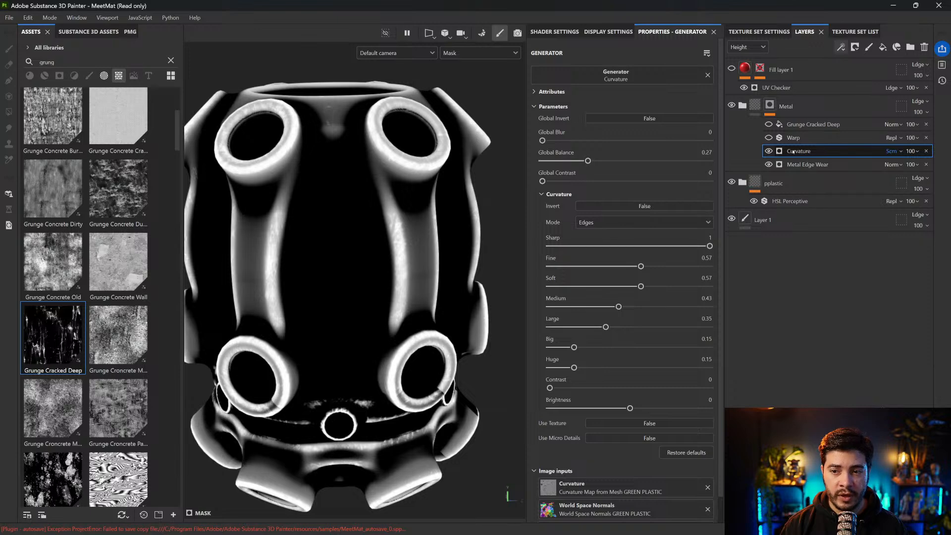
pyautogui.click(769, 151)
pyautogui.click(769, 151)
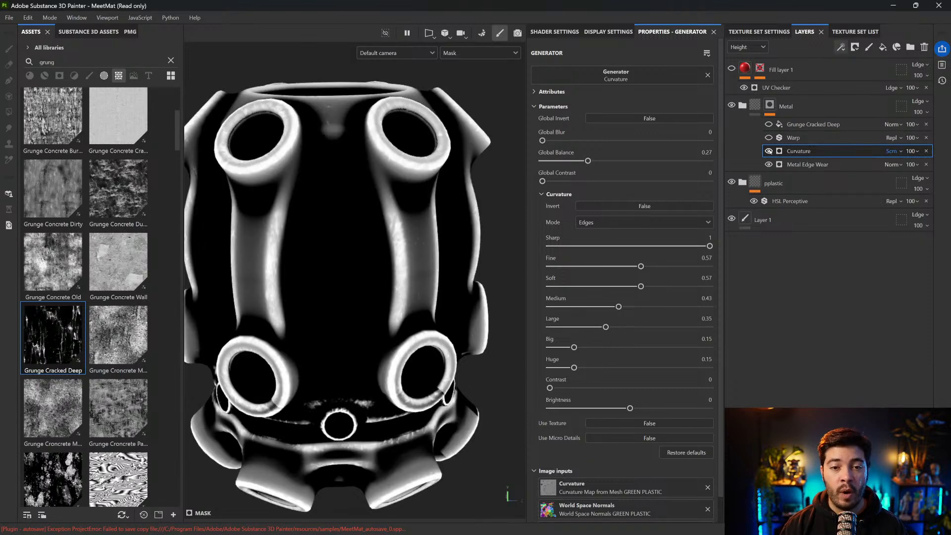
pyautogui.click(769, 151)
pyautogui.click(769, 151)
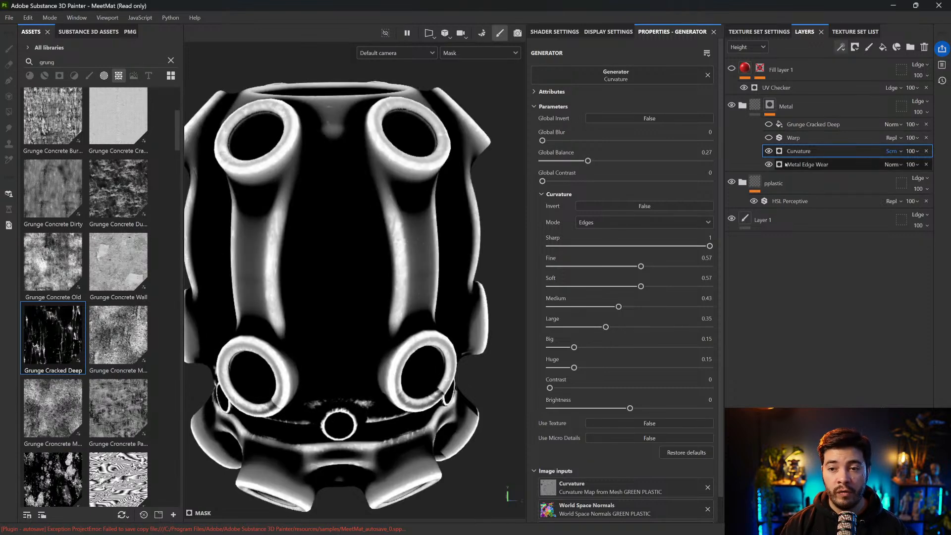
# Lower the Curvature generator's opacity to 25 and show the Warp filter again
pyautogui.click(919, 151)
pyautogui.moveTo(946, 169); pyautogui.dragTo(914, 169)
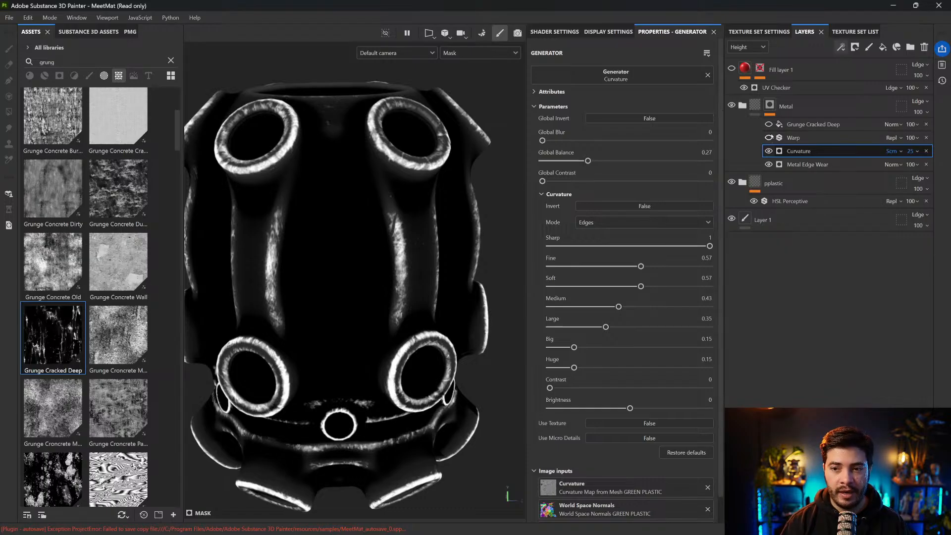
pyautogui.click(842, 138)
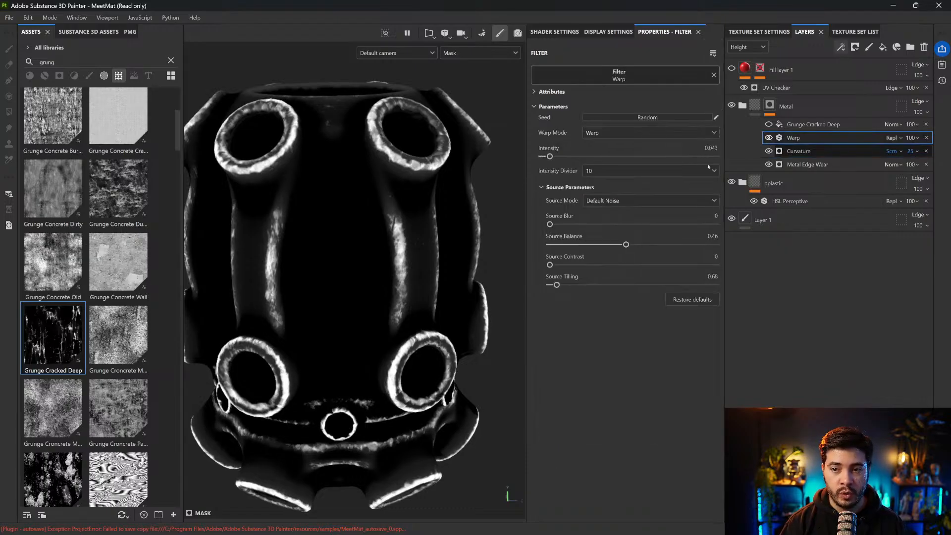
# Show Grunge Cracked Deep, set its blending mode to Subtract, and toggle it to compare the mask
pyautogui.click(769, 124)
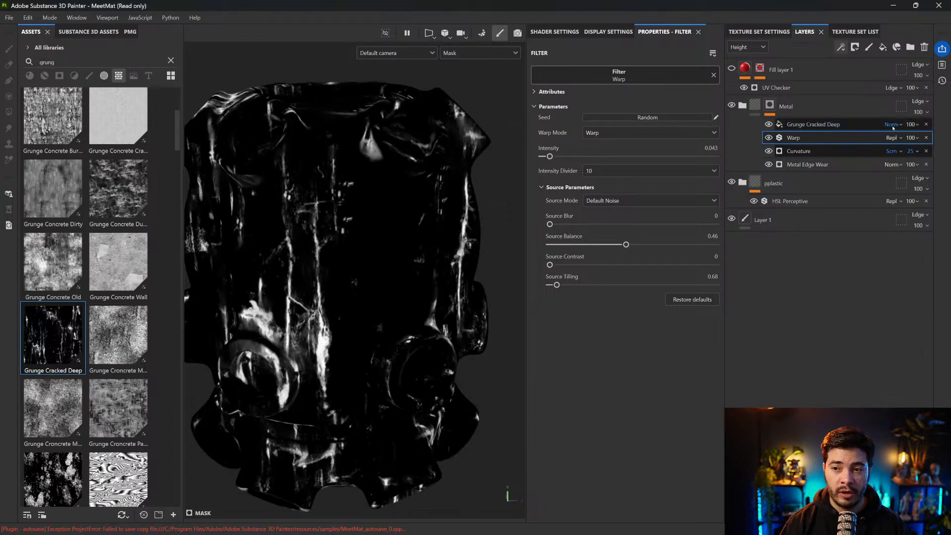
pyautogui.click(892, 125)
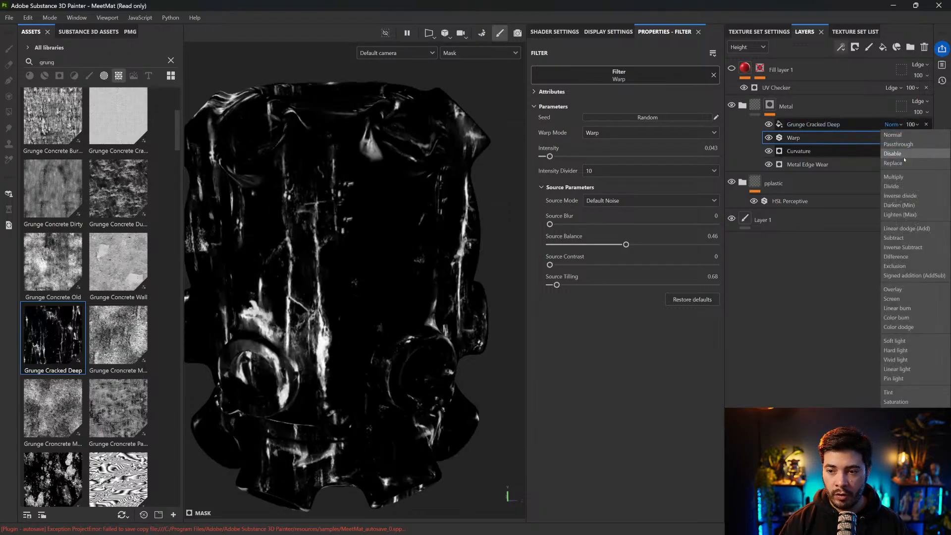
pyautogui.click(900, 238)
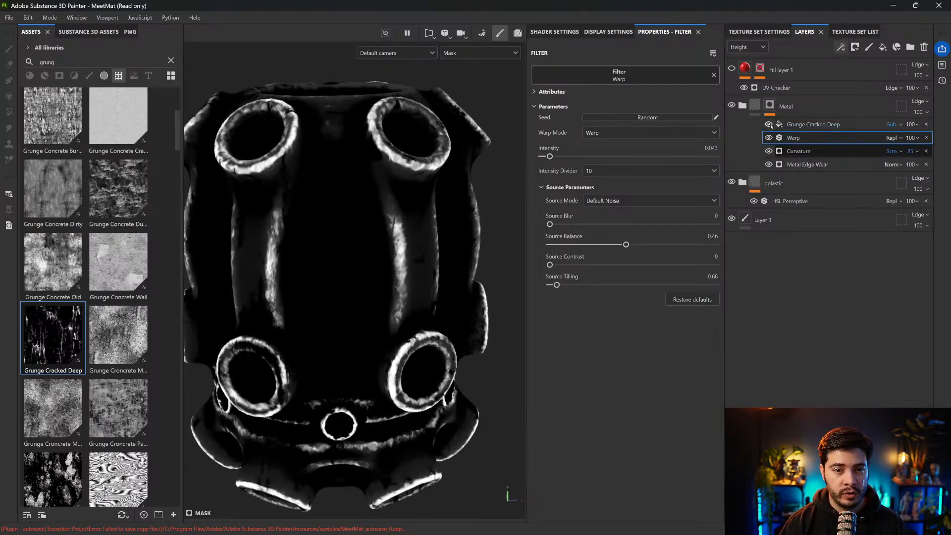
pyautogui.keyDown('alt'); pyautogui.moveTo(369, 235); pyautogui.dragTo(395, 206, button='middle'); pyautogui.keyUp('alt')
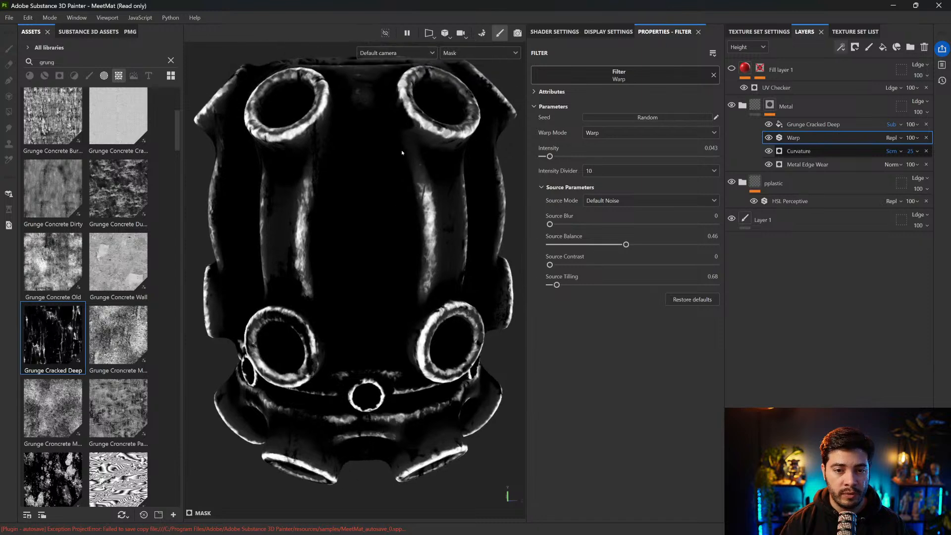
pyautogui.click(769, 124)
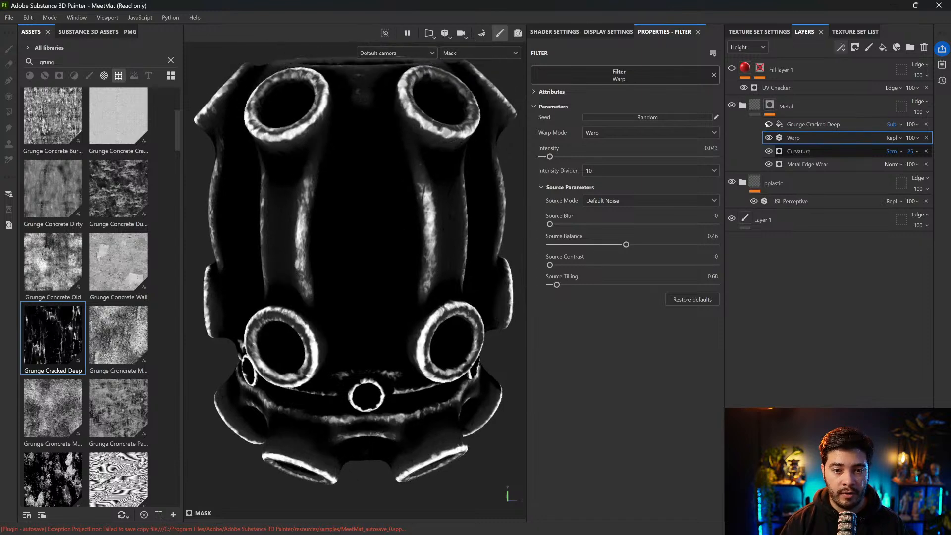
pyautogui.click(767, 124)
# Set the Grunge Cracked Deep tiling to 1.57 and reposition its tri-planar projection on the grenade
pyautogui.click(816, 126)
pyautogui.scroll(-2, 485, 190)
pyautogui.scroll(-2, 485, 190)
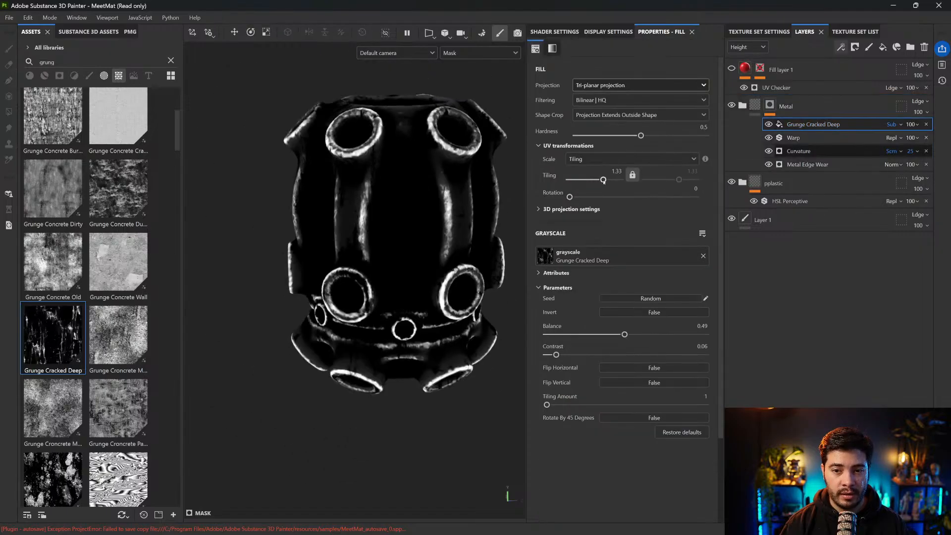
pyautogui.moveTo(603, 180); pyautogui.dragTo(604, 180)
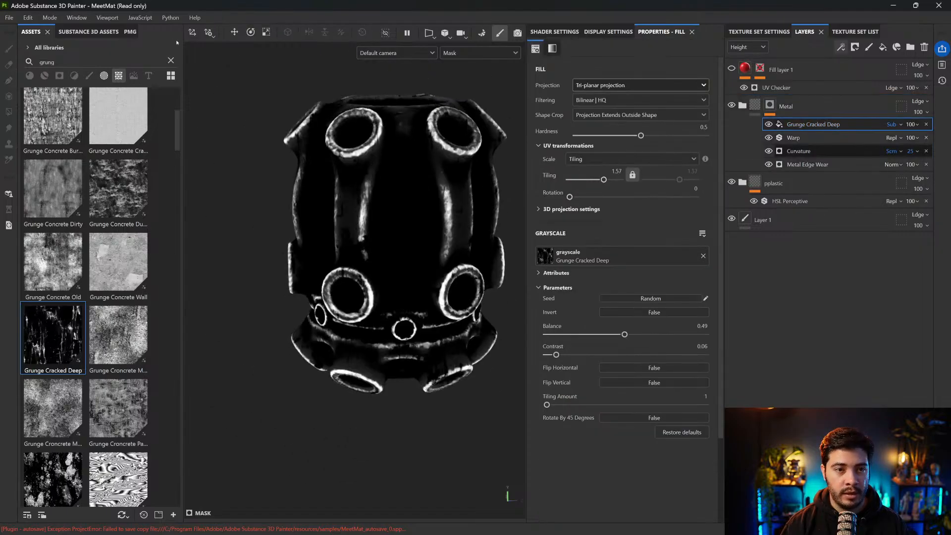
pyautogui.click(192, 33)
pyautogui.scroll(3, 425, 210)
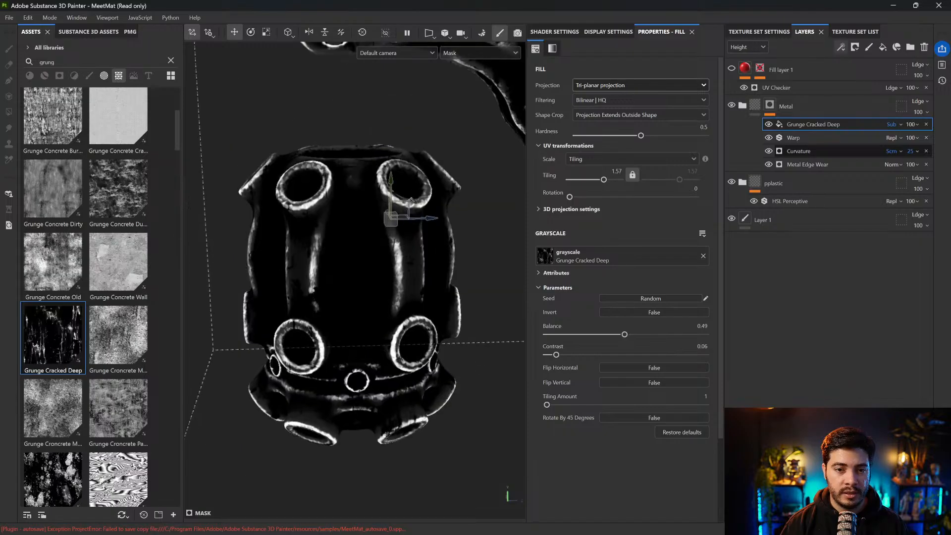
pyautogui.moveTo(436, 193); pyautogui.dragTo(467, 172)
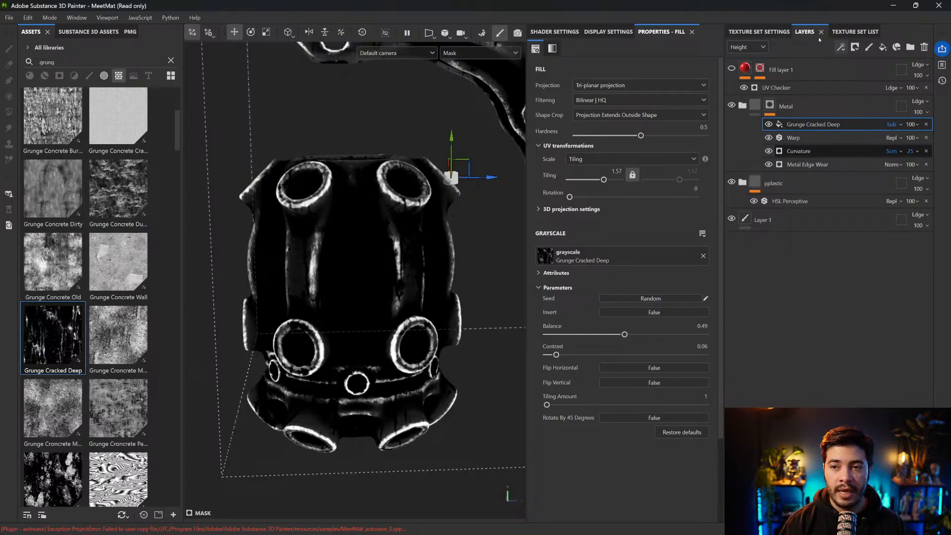
# Add a Levels effect on top of the Metal mask stack and inspect the edge wear in material view
pyautogui.click(840, 45)
pyautogui.click(869, 96)
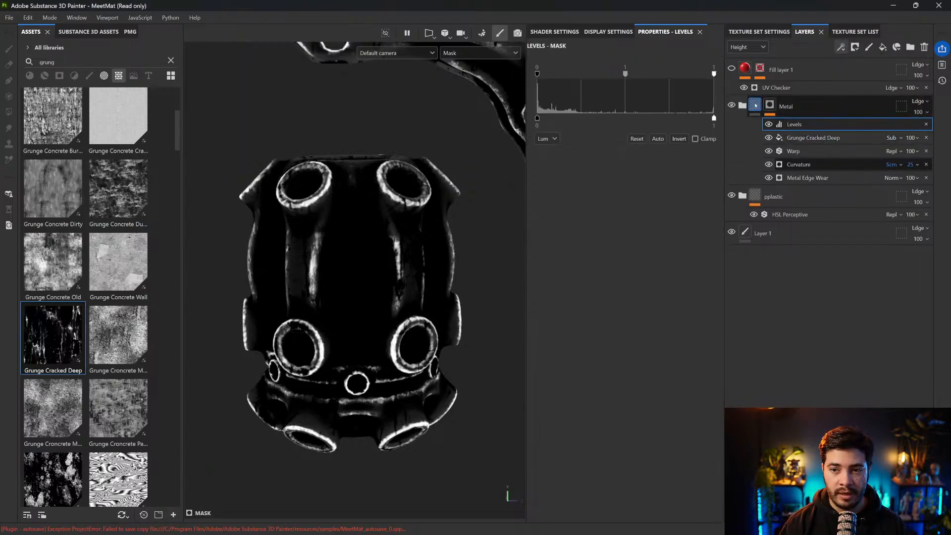
pyautogui.keyDown('alt'); pyautogui.click(755, 105); pyautogui.keyUp('alt')
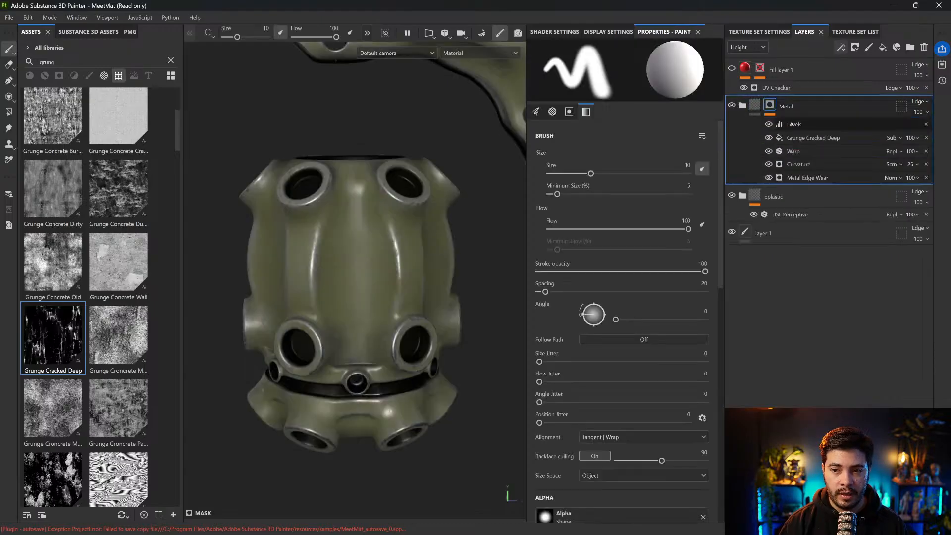
pyautogui.scroll(5, 456, 203)
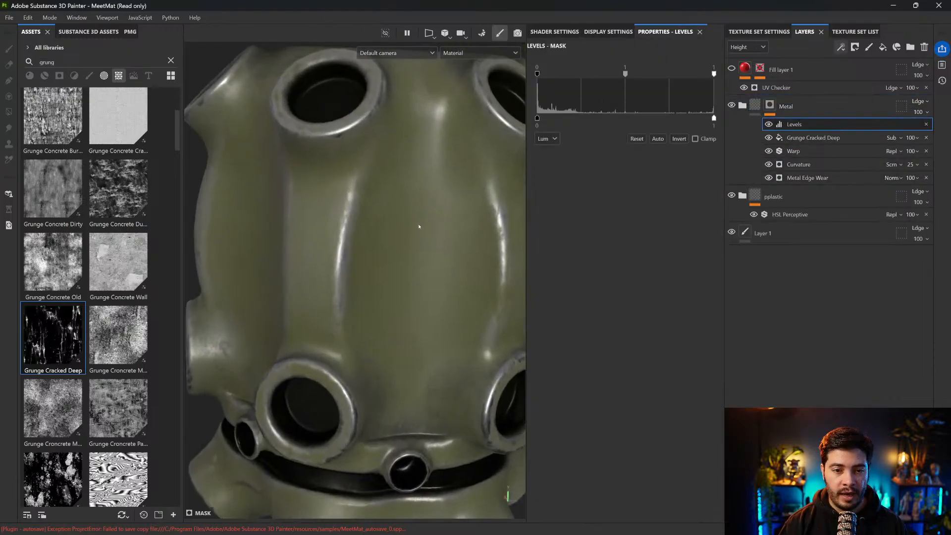
pyautogui.scroll(8, 465, 193)
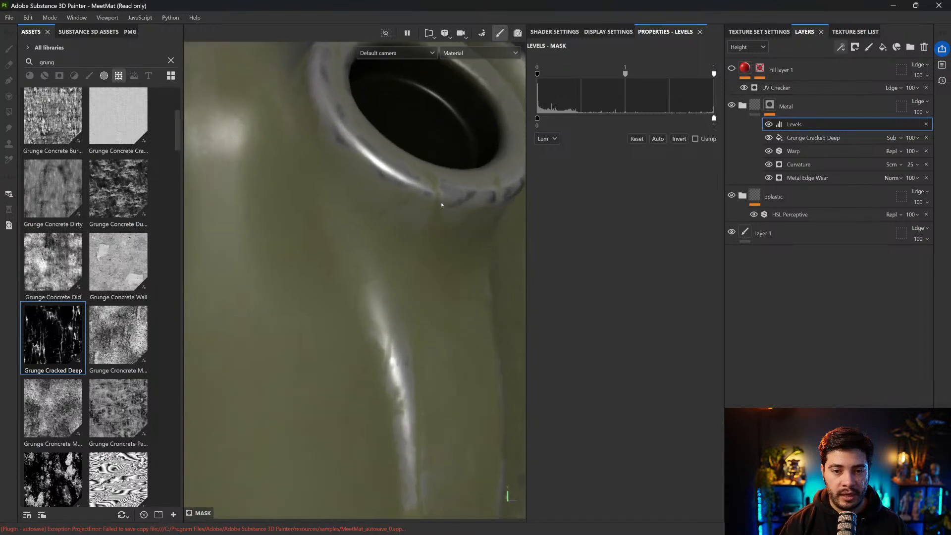
pyautogui.scroll(2, 380, 241)
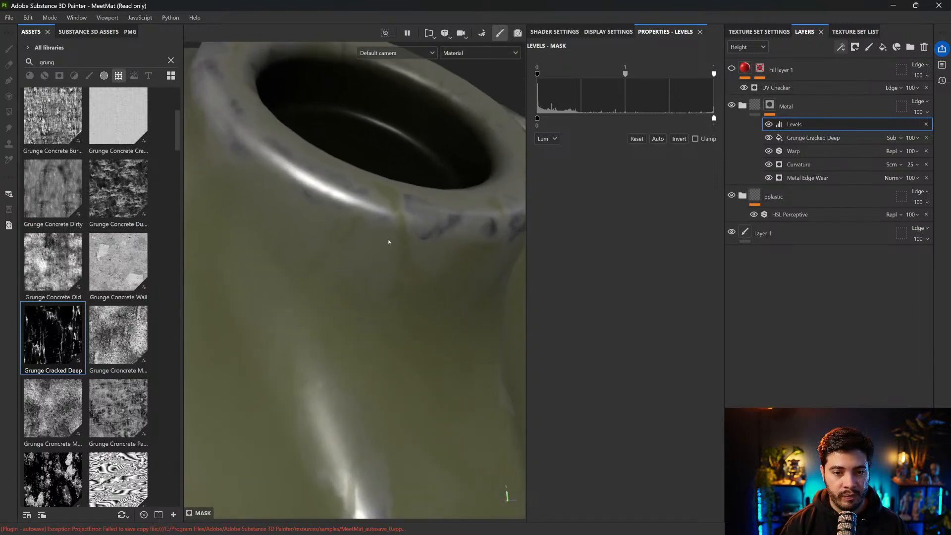
pyautogui.keyDown('alt'); pyautogui.moveTo(385, 247); pyautogui.dragTo(383, 244); pyautogui.keyUp('alt')
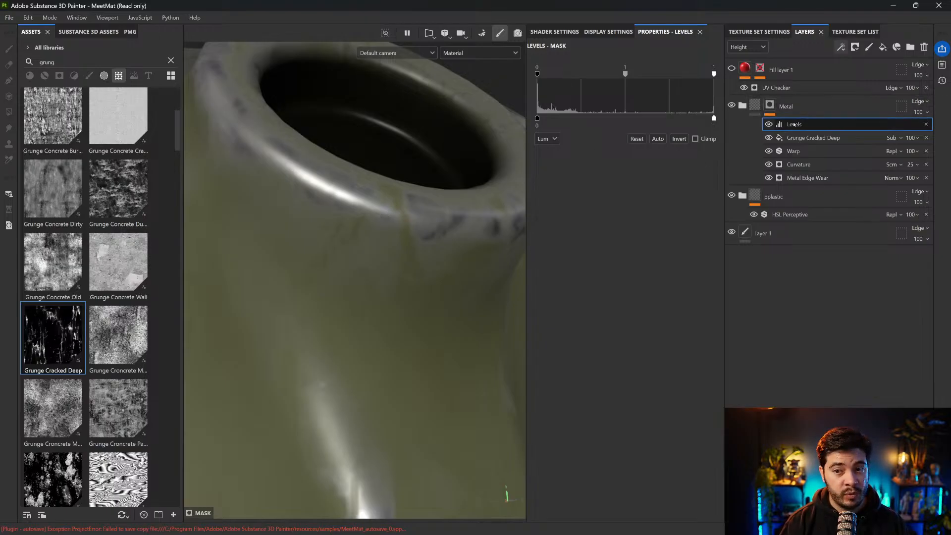
# Sharpen the wear in the Levels effect by setting the input black point to 0.146 and white point to 0.569
pyautogui.moveTo(537, 74); pyautogui.dragTo(555, 73)
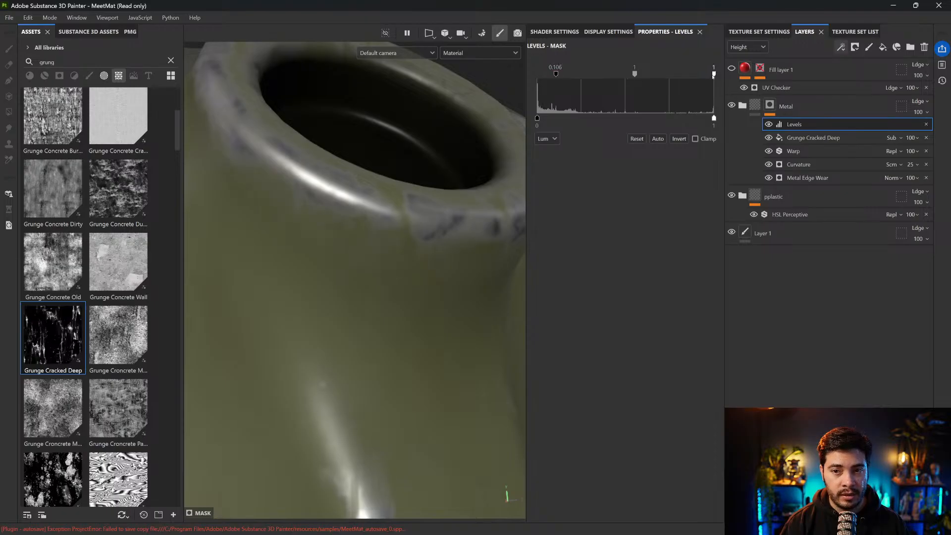
pyautogui.moveTo(714, 74); pyautogui.dragTo(658, 74)
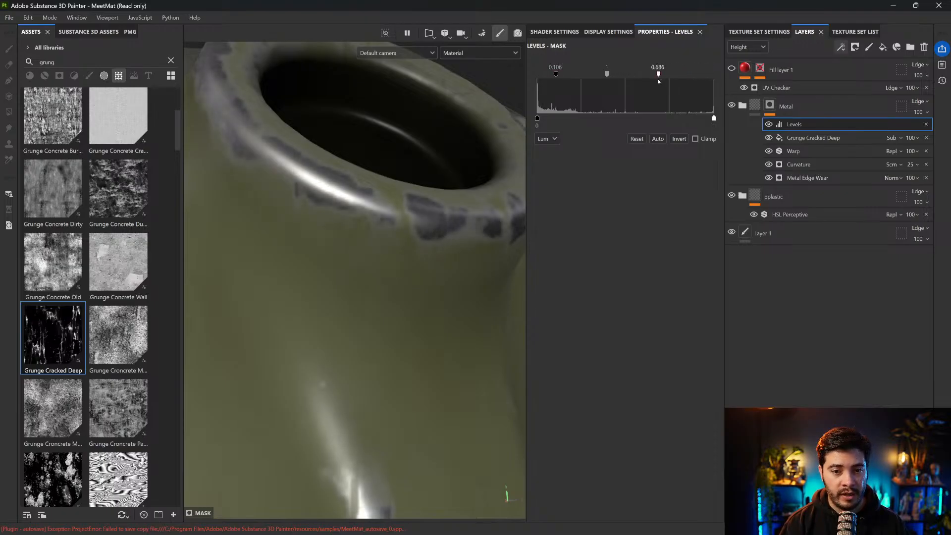
pyautogui.moveTo(556, 74); pyautogui.dragTo(562, 74)
pyautogui.keyDown('alt'); pyautogui.moveTo(423, 182); pyautogui.dragTo(408, 205); pyautogui.keyUp('alt')
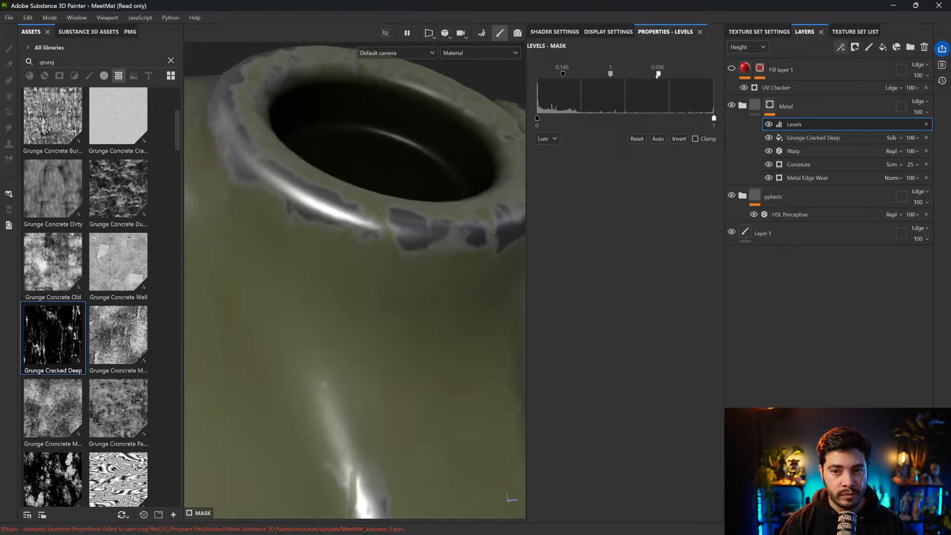
pyautogui.moveTo(656, 74); pyautogui.dragTo(638, 75)
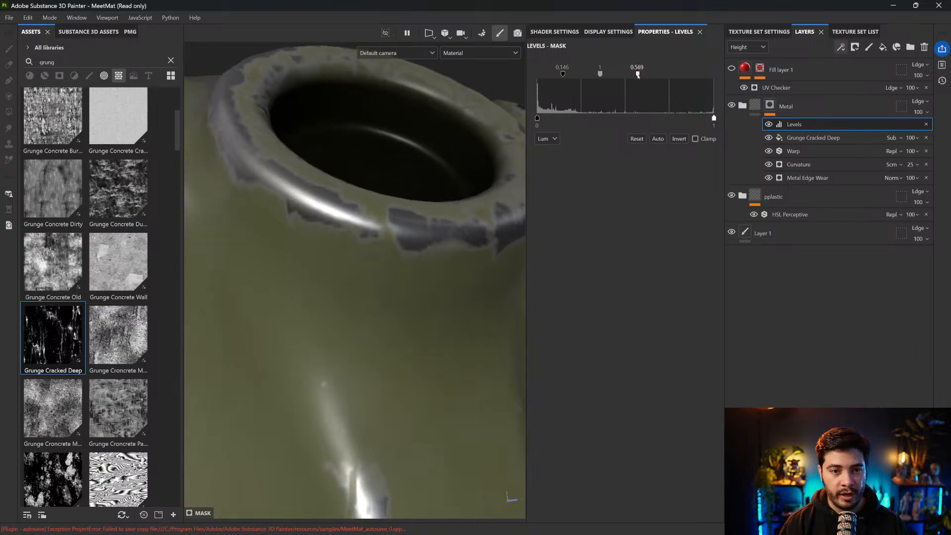
# Examine the worn edges around the grenade, comparing the Metal Edge Wear base alone with the full mask effect stack
pyautogui.scroll(-3, 366, 278)
pyautogui.keyDown('alt'); pyautogui.moveTo(365, 278); pyautogui.dragTo(367, 165); pyautogui.keyUp('alt')
pyautogui.keyDown('alt'); pyautogui.moveTo(367, 164); pyautogui.dragTo(367, 282, button='right'); pyautogui.keyUp('alt')
pyautogui.moveTo(367, 282)
pyautogui.keyDown('alt'); pyautogui.mouseDown()
pyautogui.moveTo(360, 277)
pyautogui.moveTo(392, 270)
pyautogui.moveTo(348, 278)
pyautogui.mouseUp(); pyautogui.keyUp('alt')
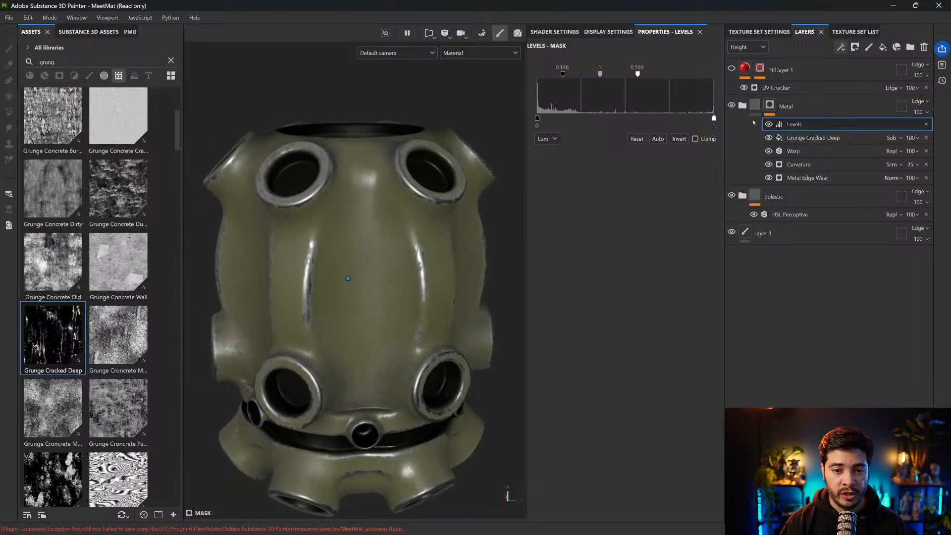
pyautogui.keyDown('alt'); pyautogui.moveTo(482, 257); pyautogui.dragTo(484, 280); pyautogui.keyUp('alt')
pyautogui.keyDown('alt'); pyautogui.moveTo(484, 281); pyautogui.dragTo(484, 274, button='right'); pyautogui.keyUp('alt')
pyautogui.keyDown('alt'); pyautogui.moveTo(484, 274); pyautogui.dragTo(505, 194); pyautogui.keyUp('alt')
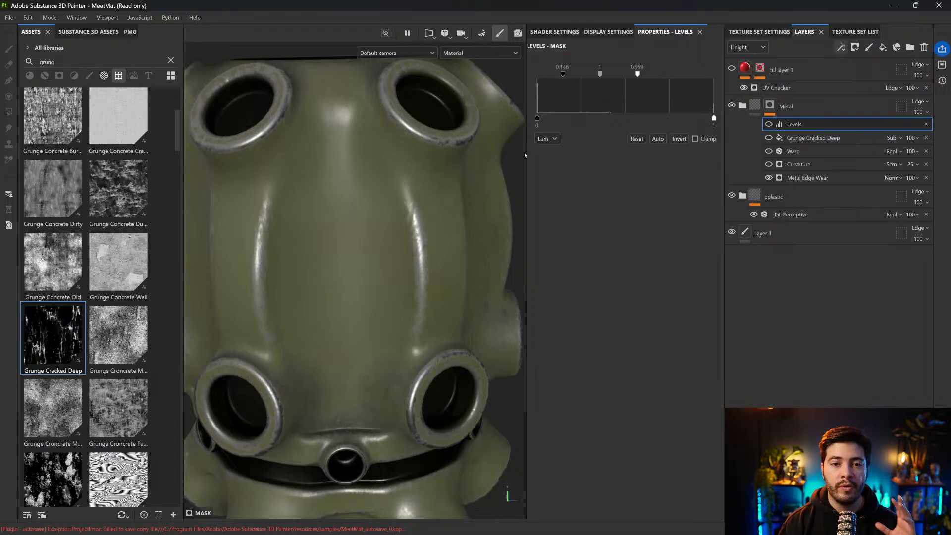
pyautogui.click(769, 164)
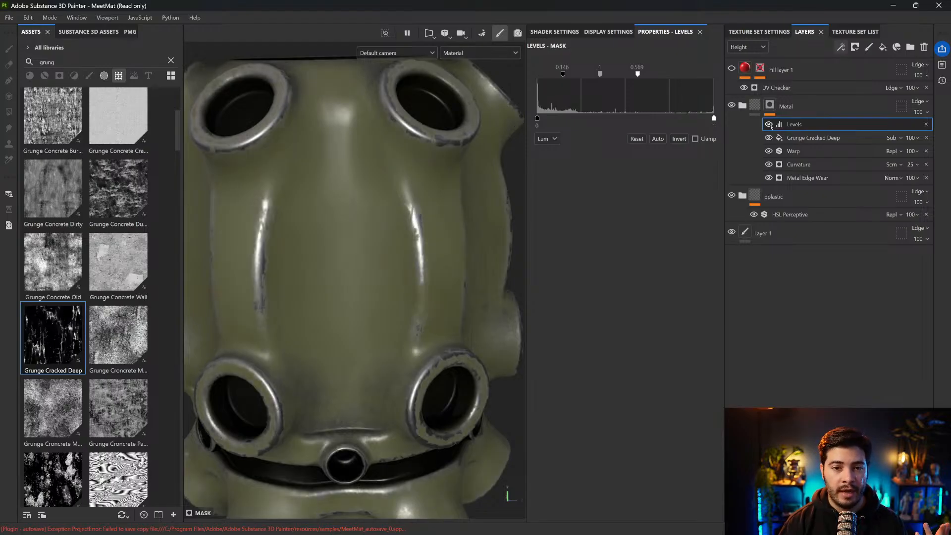
pyautogui.keyDown('alt'); pyautogui.moveTo(503, 129); pyautogui.dragTo(396, 207, button='right'); pyautogui.keyUp('alt')
pyautogui.keyDown('alt'); pyautogui.moveTo(395, 206); pyautogui.dragTo(384, 227); pyautogui.keyUp('alt')
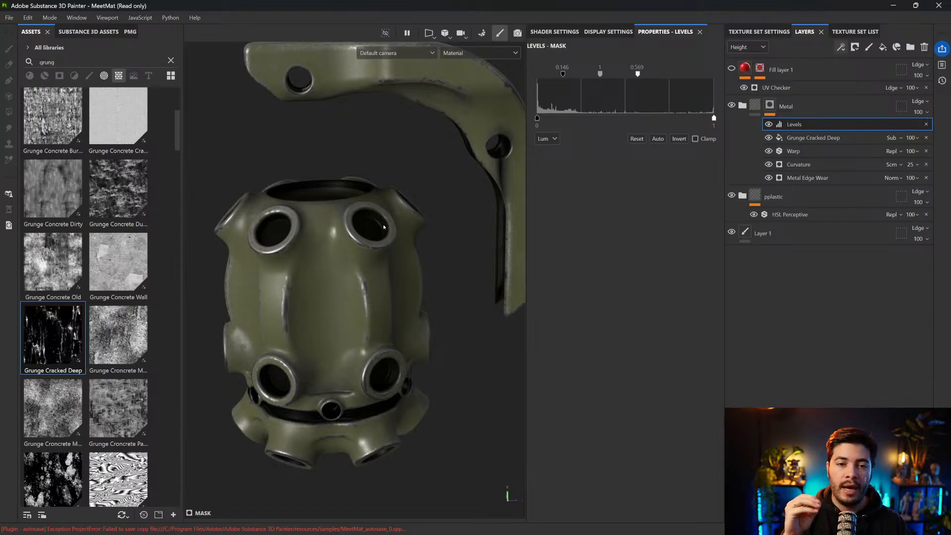
pyautogui.keyDown('alt'); pyautogui.moveTo(384, 227); pyautogui.dragTo(411, 225, button='right'); pyautogui.keyUp('alt')
# Expand the Metal folder and add a new fill layer above Fill layer 4
pyautogui.click(742, 105)
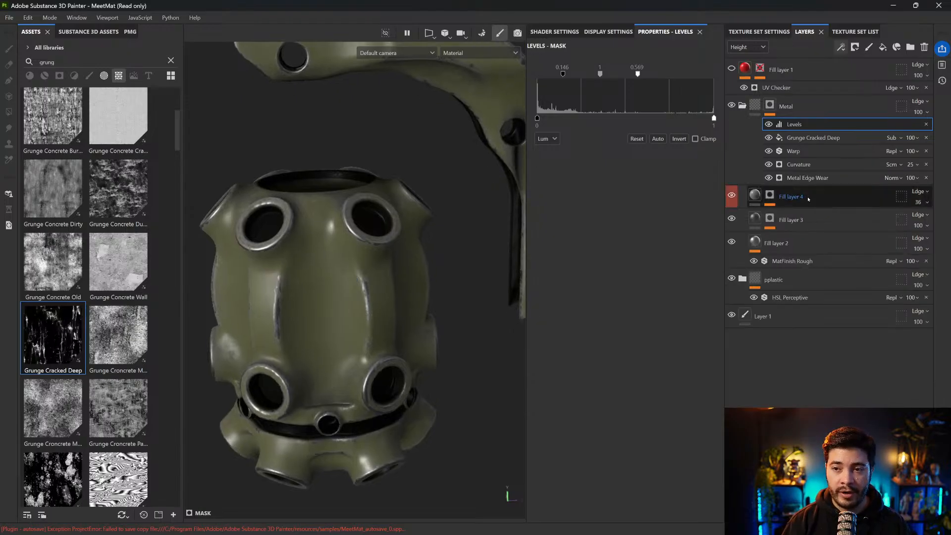
pyautogui.click(883, 47)
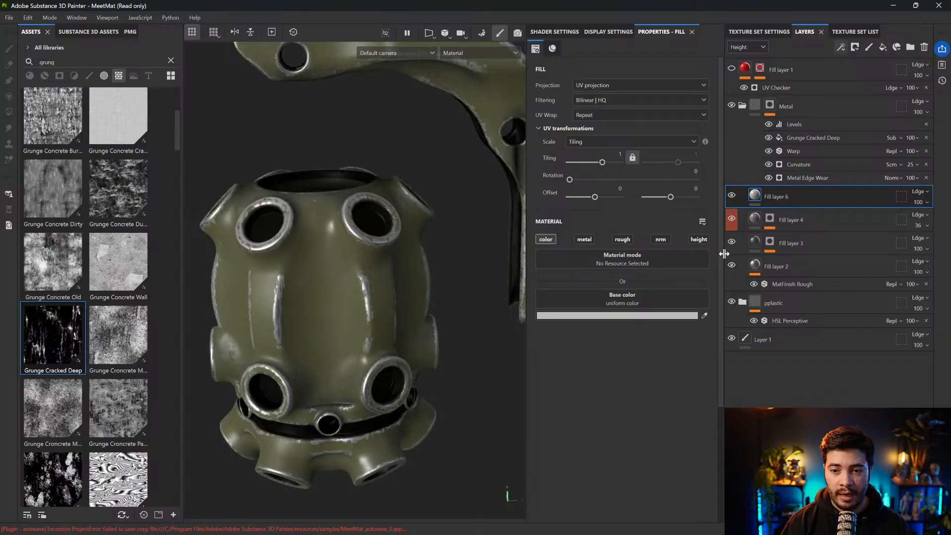
# Restrict the new fill layer to the height channel and label it as H Ctrl with a red colour tag
pyautogui.click(698, 240)
pyautogui.click(546, 239)
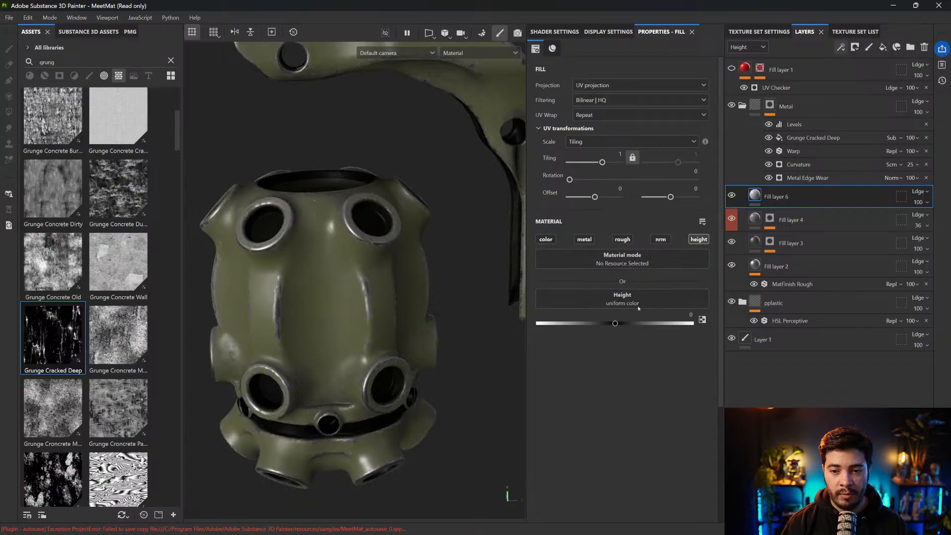
pyautogui.doubleClick(797, 204)
pyautogui.write('H')
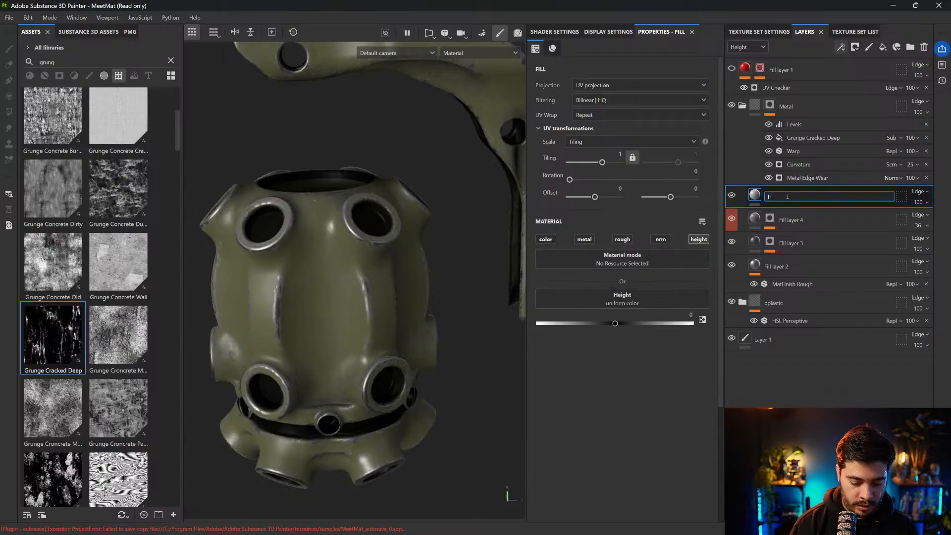
pyautogui.write(' Ctrl')
pyautogui.press('Return')
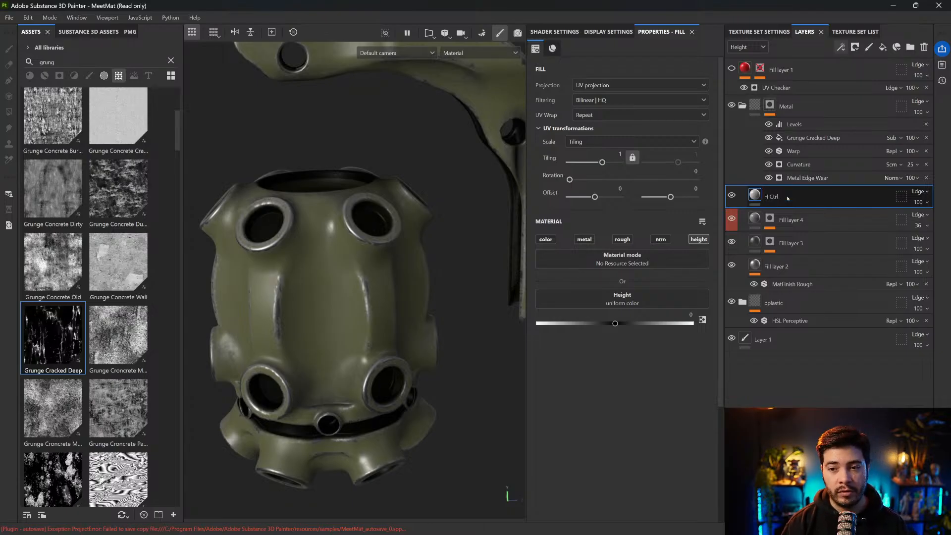
pyautogui.rightClick(788, 198)
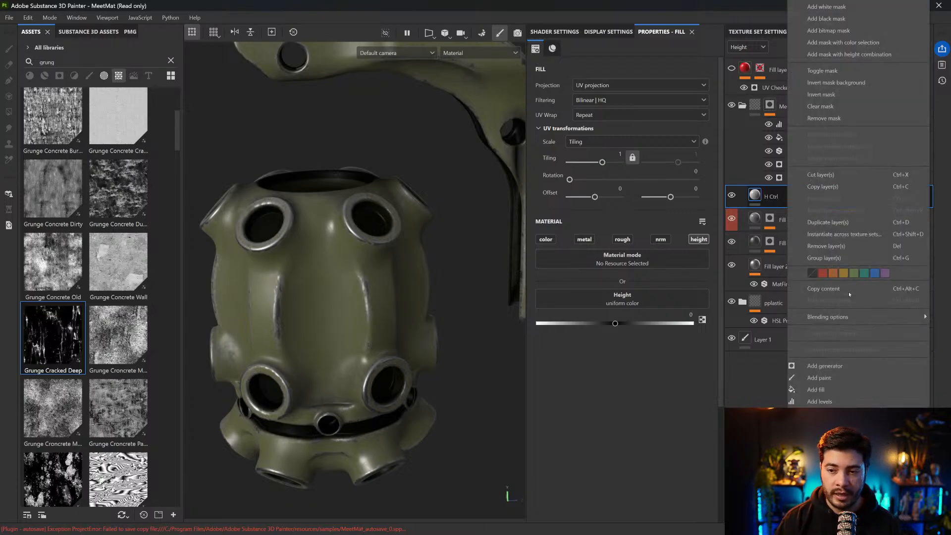
pyautogui.click(823, 273)
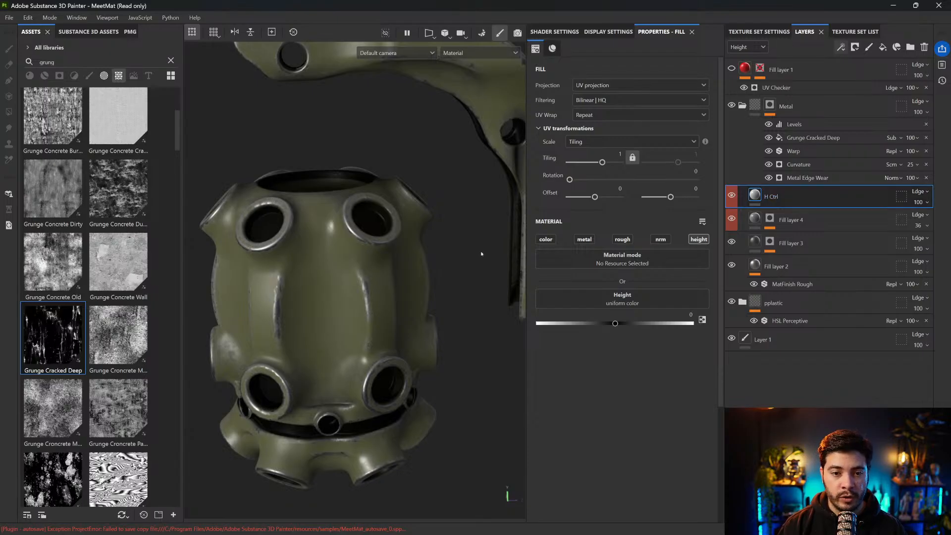
# Set the H Ctrl layer's height to -0.02 so the worn metal sits below the plastic
pyautogui.scroll(10, 481, 254)
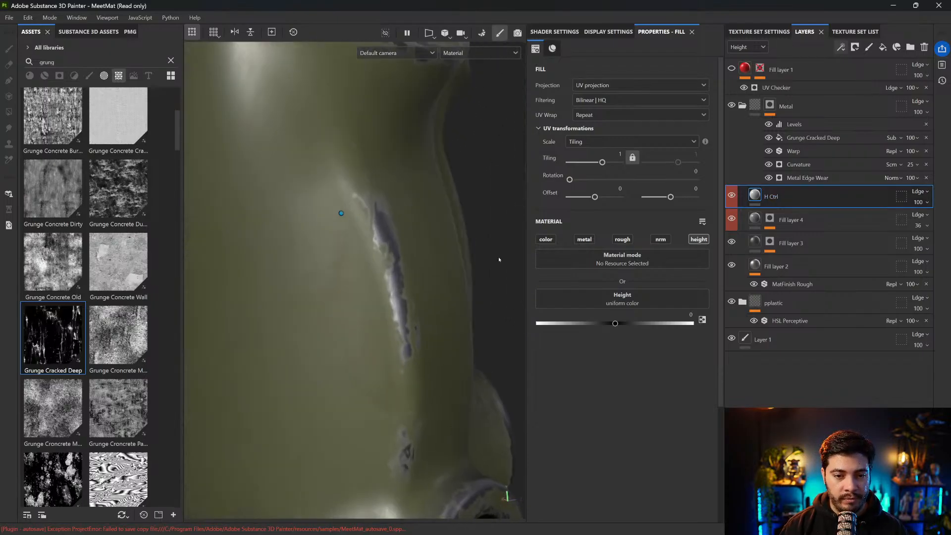
pyautogui.scroll(5, 492, 251)
pyautogui.moveTo(615, 323)
pyautogui.mouseDown()
pyautogui.moveTo(602, 323)
pyautogui.moveTo(613, 323)
pyautogui.mouseUp()
pyautogui.click(687, 308)
pyautogui.click(685, 315)
pyautogui.click(685, 315)
pyautogui.write('-0')
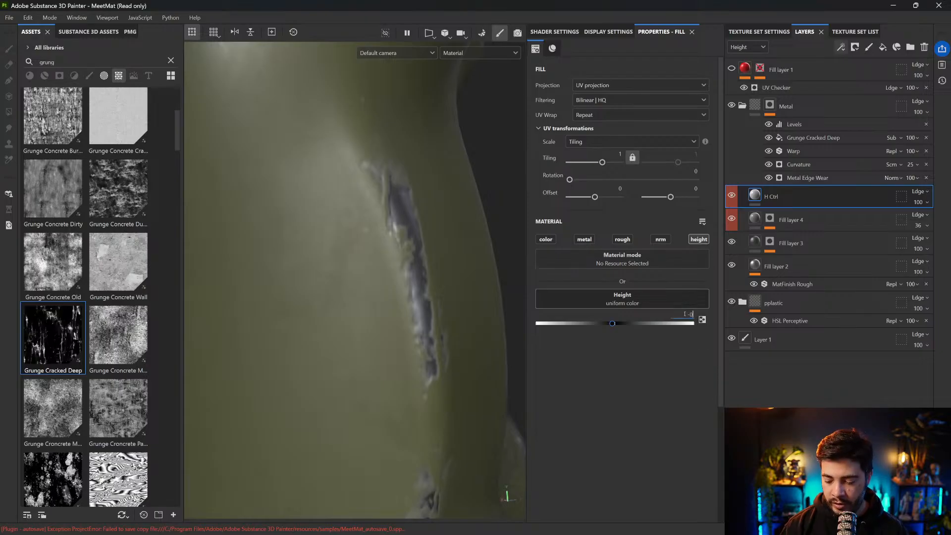
pyautogui.press('Return')
# Examine the recessed wear on the body's ridge and the rim above it from several angles
pyautogui.scroll(-3, 254, 189)
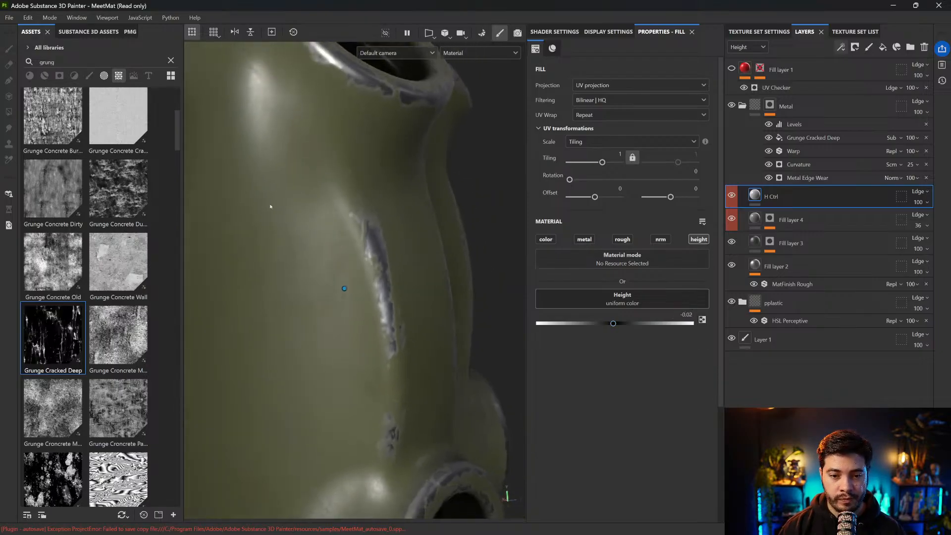
pyautogui.keyDown('alt'); pyautogui.moveTo(254, 189); pyautogui.dragTo(292, 203); pyautogui.keyUp('alt')
pyautogui.keyDown('shift'); pyautogui.moveTo(293, 218); pyautogui.dragTo(325, 220, button='right'); pyautogui.keyUp('shift')
pyautogui.keyDown('alt'); pyautogui.moveTo(326, 210); pyautogui.dragTo(329, 213); pyautogui.keyUp('alt')
pyautogui.keyDown('shift'); pyautogui.moveTo(329, 210); pyautogui.dragTo(358, 210, button='right'); pyautogui.keyUp('shift')
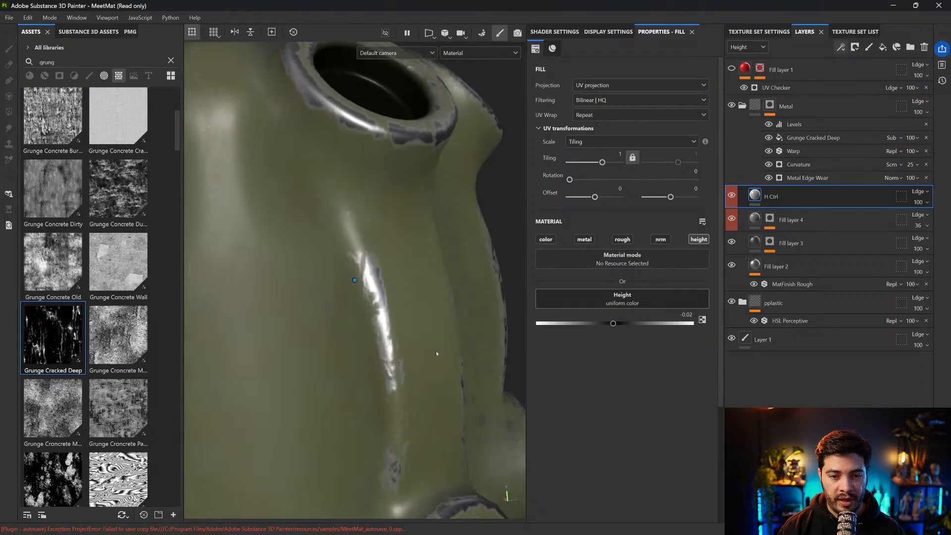
pyautogui.scroll(3, 436, 350)
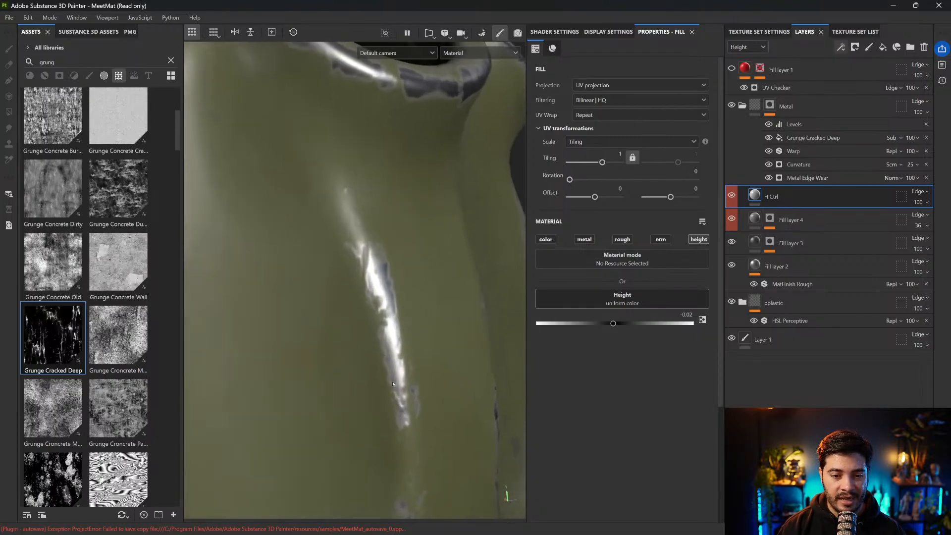
pyautogui.keyDown('alt'); pyautogui.moveTo(401, 399); pyautogui.dragTo(391, 384); pyautogui.keyUp('alt')
pyautogui.rightClick(367, 209)
pyautogui.click(348, 271)
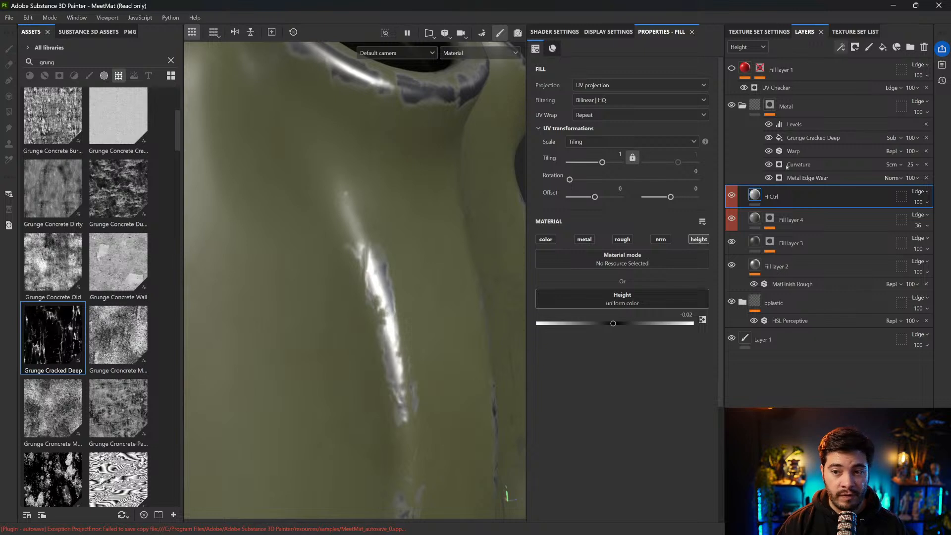
# Add a Sharpen filter above the Levels effect in the Metal mask stack with Sharpen Intensity 0.17
pyautogui.click(793, 125)
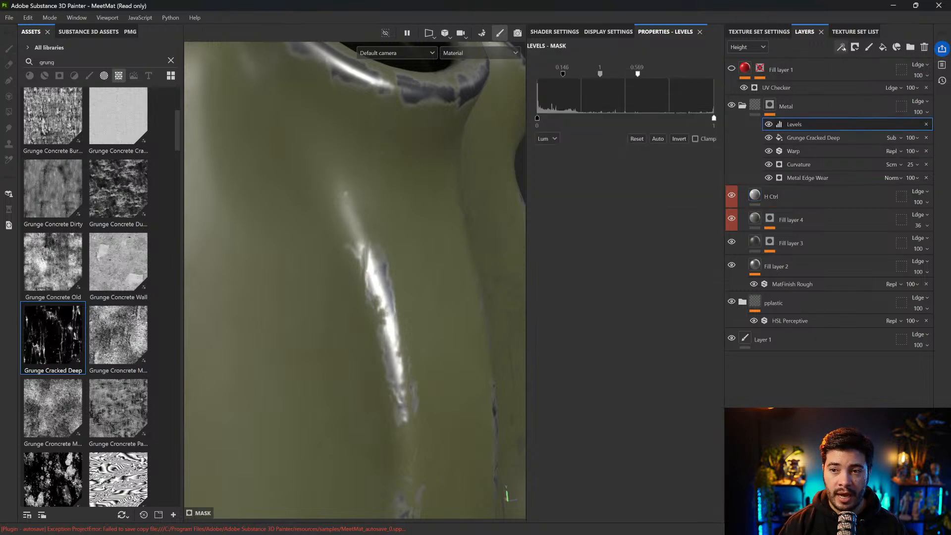
pyautogui.click(840, 47)
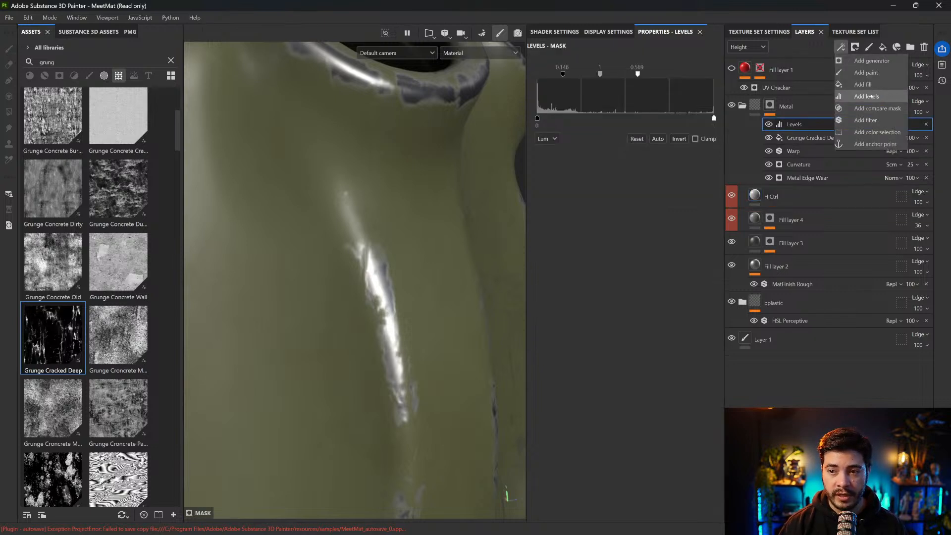
pyautogui.click(866, 120)
pyautogui.click(626, 75)
pyautogui.write('war')
pyautogui.press('BackSpace')
pyautogui.press('BackSpace')
pyautogui.press('BackSpace')
pyautogui.write('sha')
pyautogui.click(618, 137)
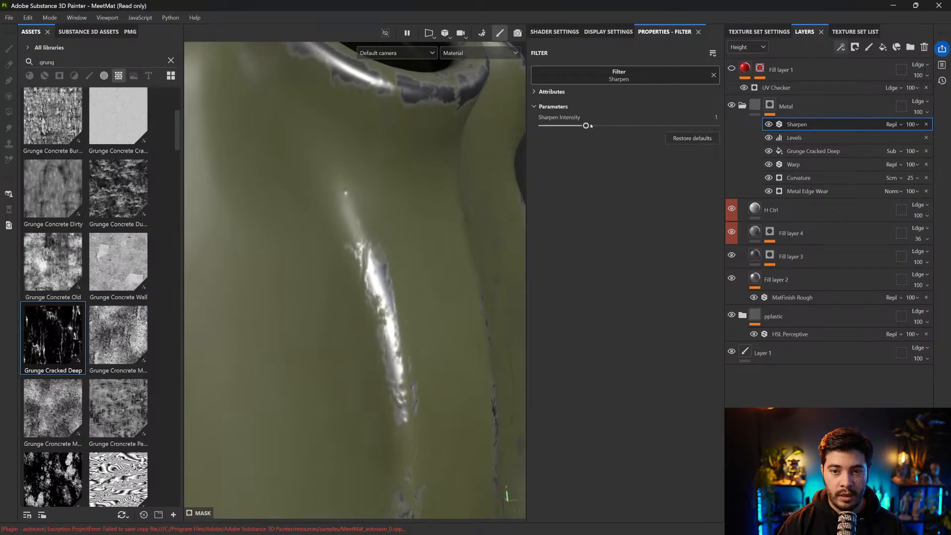
pyautogui.moveTo(542, 126); pyautogui.dragTo(550, 126)
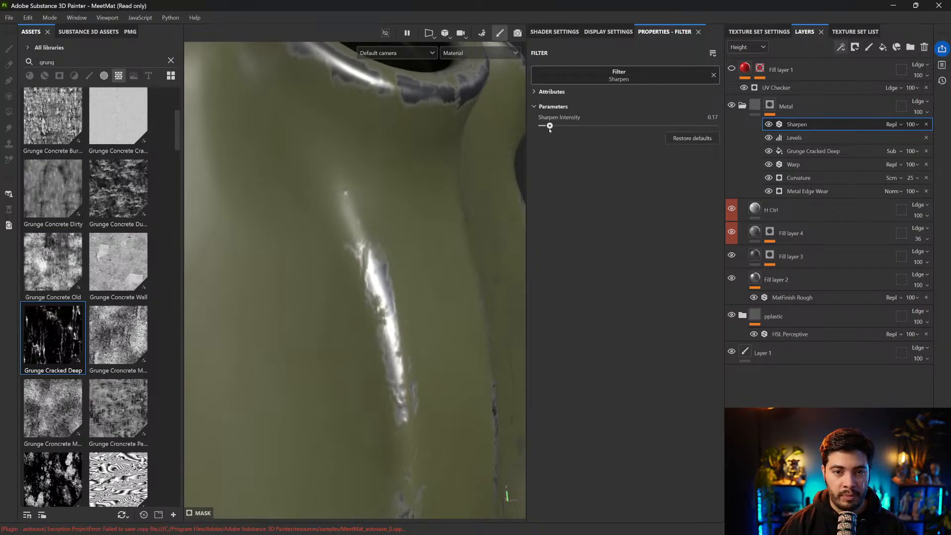
# Leave isolation to display the whole grenade and review the sharpened wear on it
pyautogui.scroll(-3, 413, 265)
pyautogui.scroll(-3, 413, 265)
pyautogui.keyDown('alt'); pyautogui.moveTo(414, 266); pyautogui.dragTo(478, 231); pyautogui.keyUp('alt')
pyautogui.scroll(-3, 420, 255)
pyautogui.scroll(-2, 426, 276)
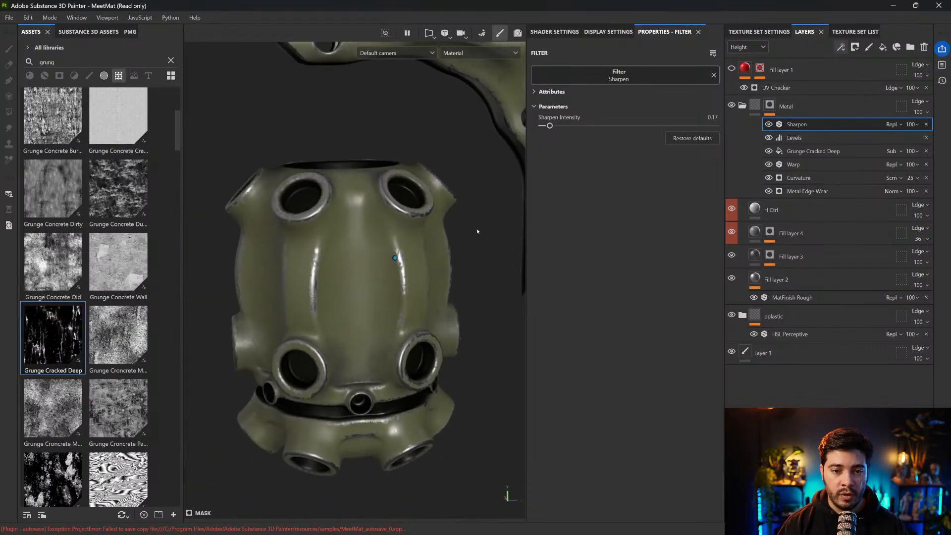
pyautogui.scroll(-2, 478, 231)
pyautogui.scroll(-1, 478, 231)
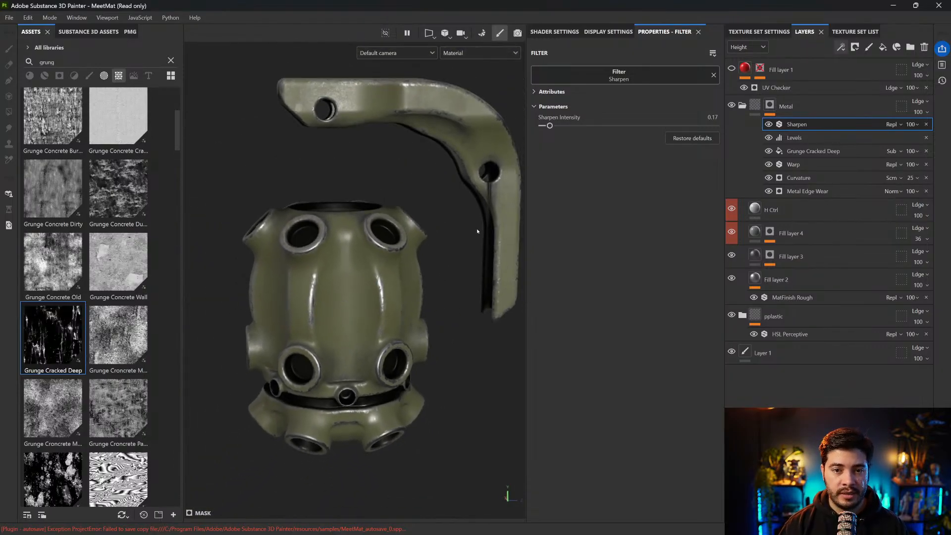
pyautogui.hotkey('alt', 'q')
# Collapse the Metal folder and compare the grenade with the folder hidden, with its mask disabled and with the mask active
pyautogui.click(759, 105)
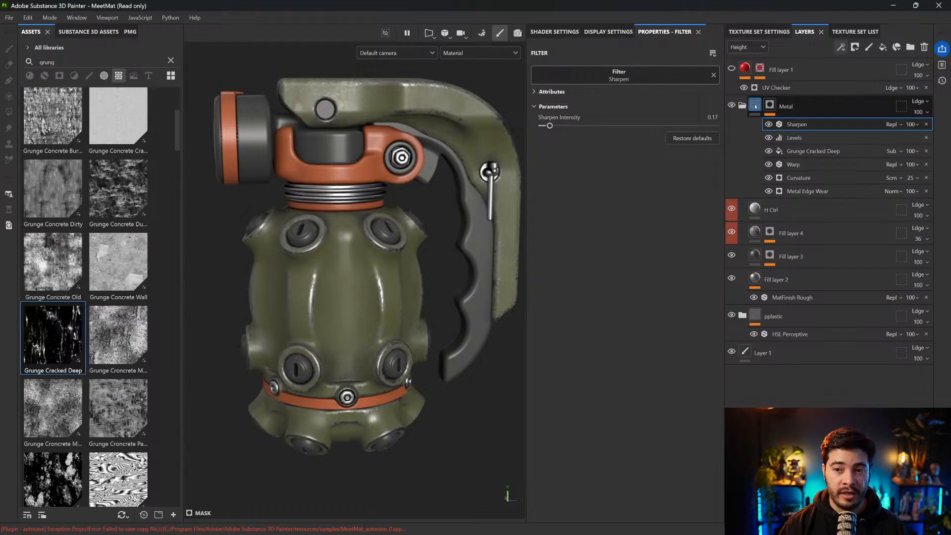
pyautogui.click(731, 105)
pyautogui.click(742, 105)
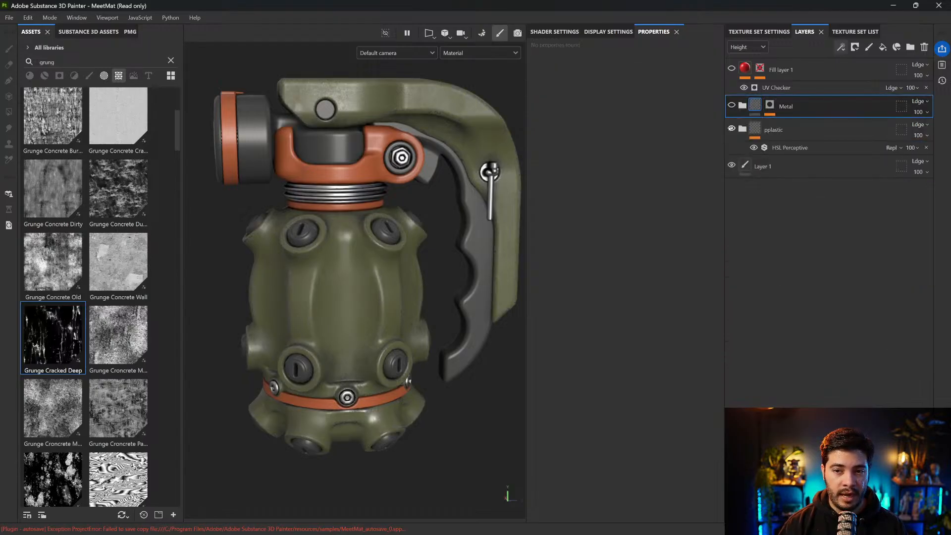
pyautogui.click(769, 106)
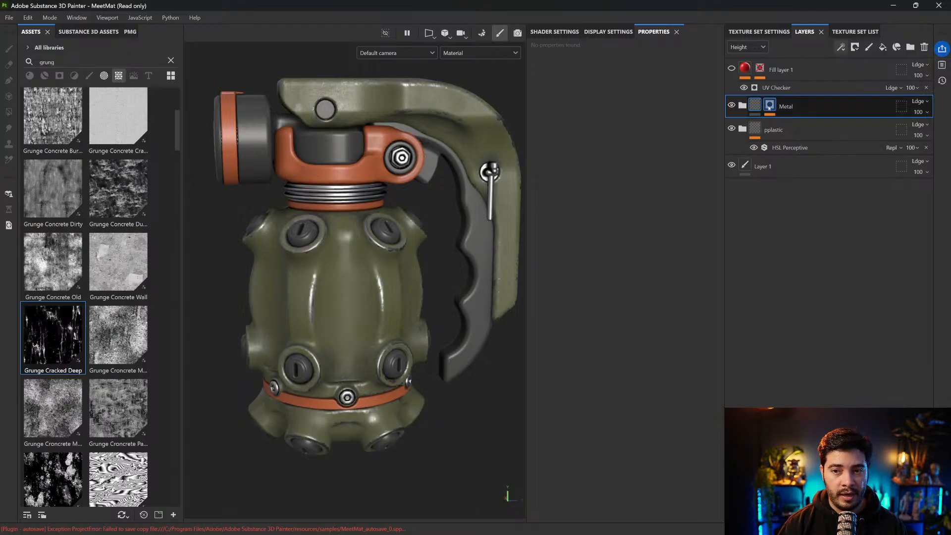
pyautogui.keyDown('shift'); pyautogui.click(770, 106); pyautogui.keyUp('shift')
pyautogui.click(731, 106)
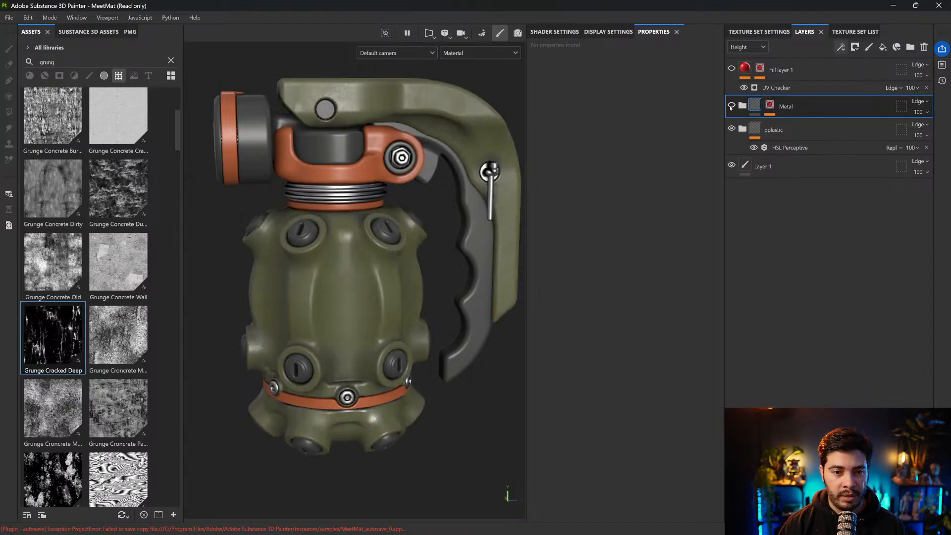
pyautogui.click(731, 106)
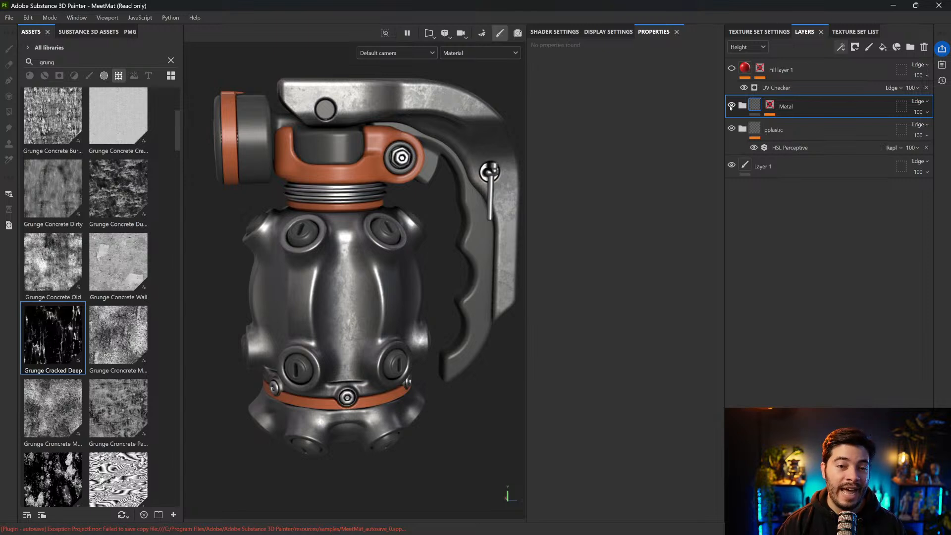
pyautogui.click(767, 106)
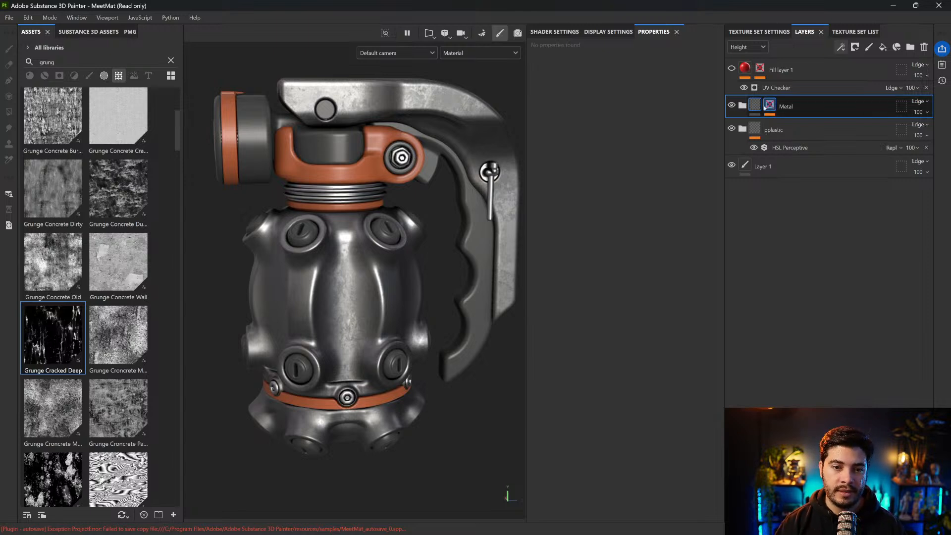
pyautogui.click(764, 113)
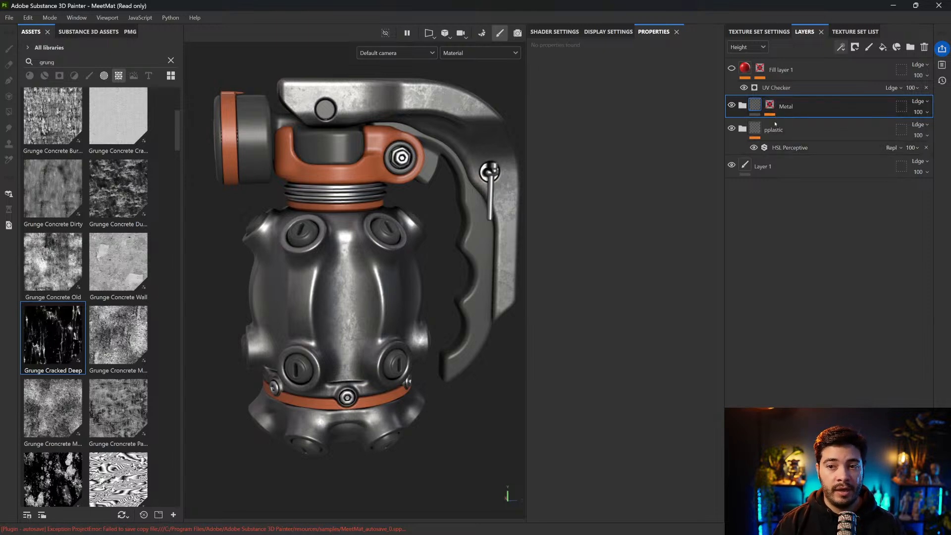
pyautogui.click(769, 105)
pyautogui.keyDown('shift'); pyautogui.click(769, 105); pyautogui.keyUp('shift')
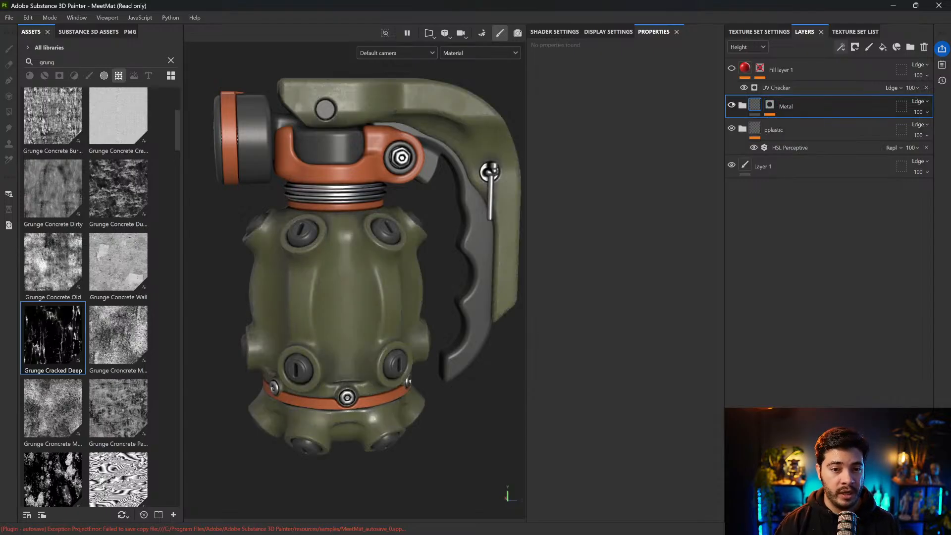
pyautogui.keyDown('alt'); pyautogui.moveTo(452, 130); pyautogui.dragTo(449, 159); pyautogui.keyUp('alt')
pyautogui.keyDown('alt'); pyautogui.moveTo(448, 163); pyautogui.dragTo(420, 210, button='middle'); pyautogui.keyUp('alt')
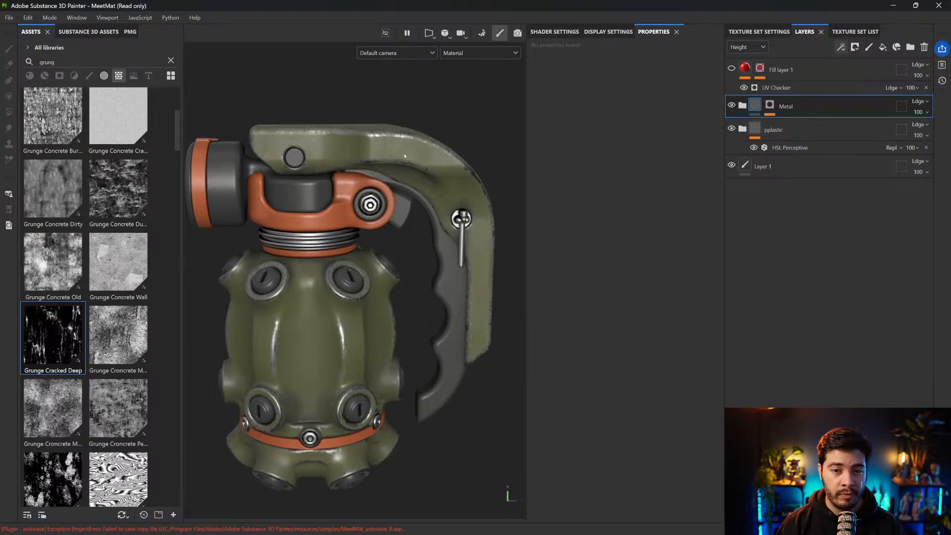
# Add a Paint effect on top of the Metal folder's mask stack
pyautogui.click(770, 104)
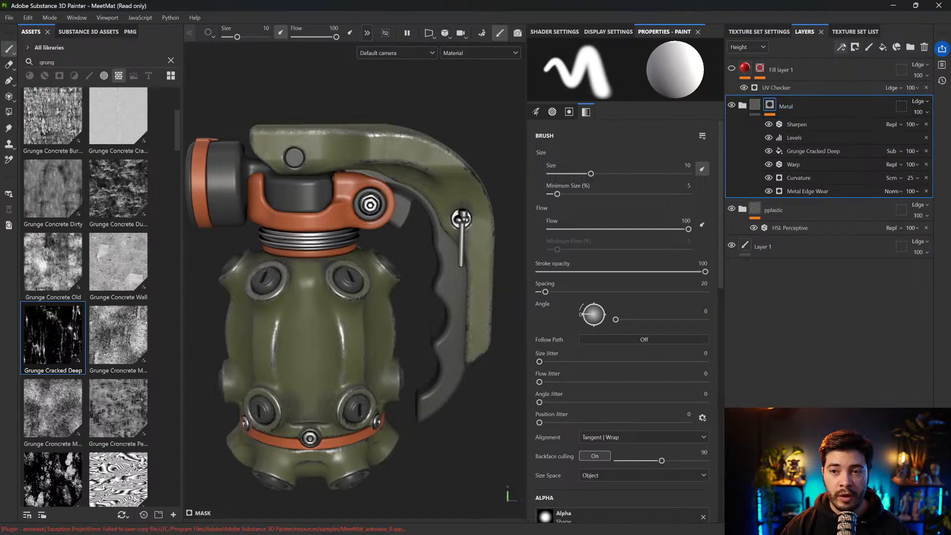
pyautogui.click(839, 48)
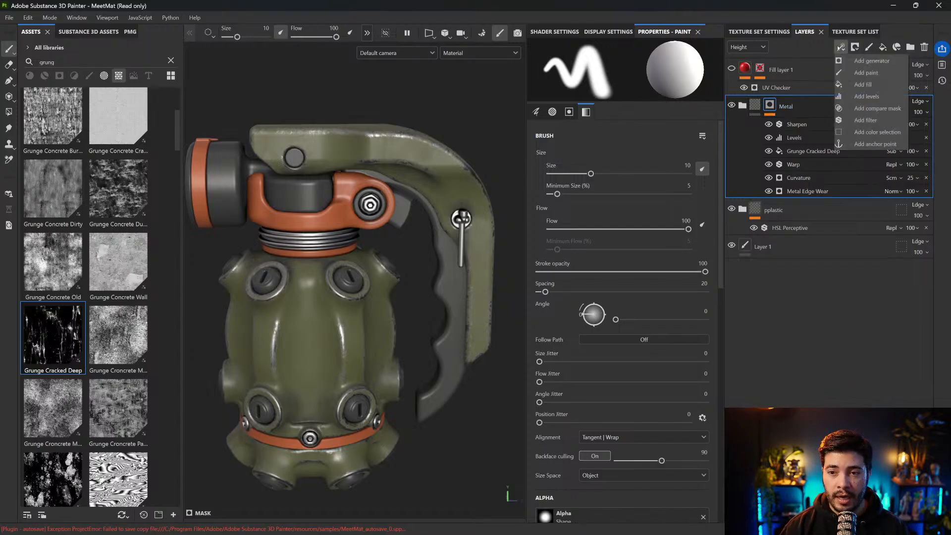
pyautogui.click(866, 73)
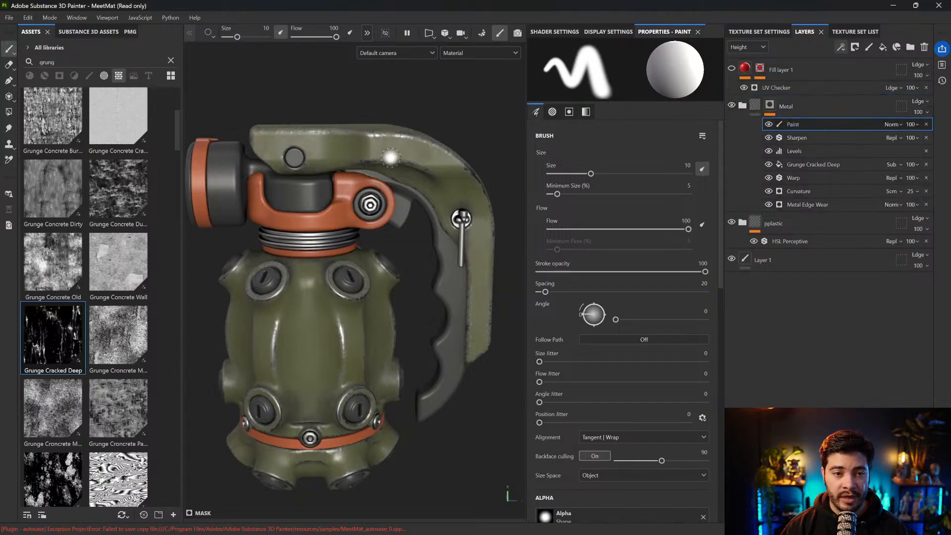
# Choose the Archive Inker brush from the brush library and reduce its size to 1.67
pyautogui.click(89, 75)
pyautogui.click(172, 60)
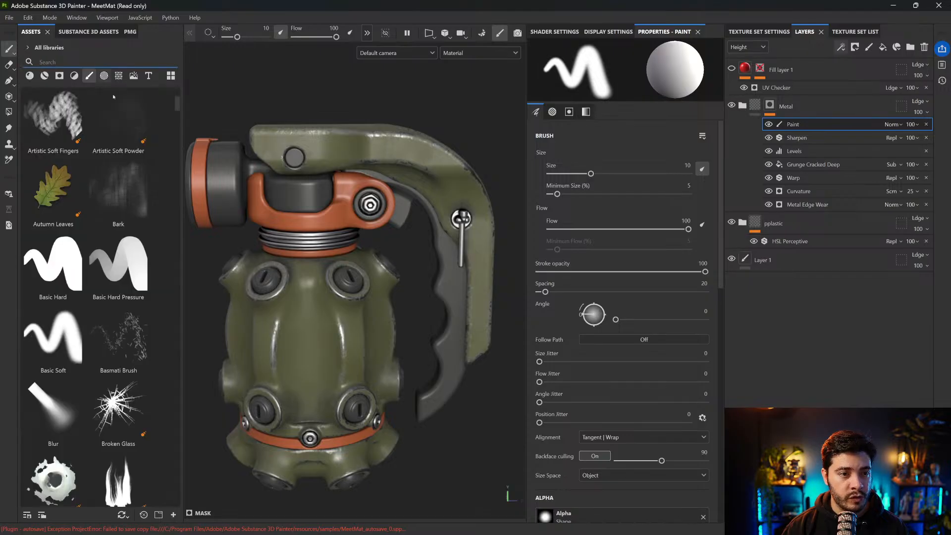
pyautogui.scroll(3, 128, 228)
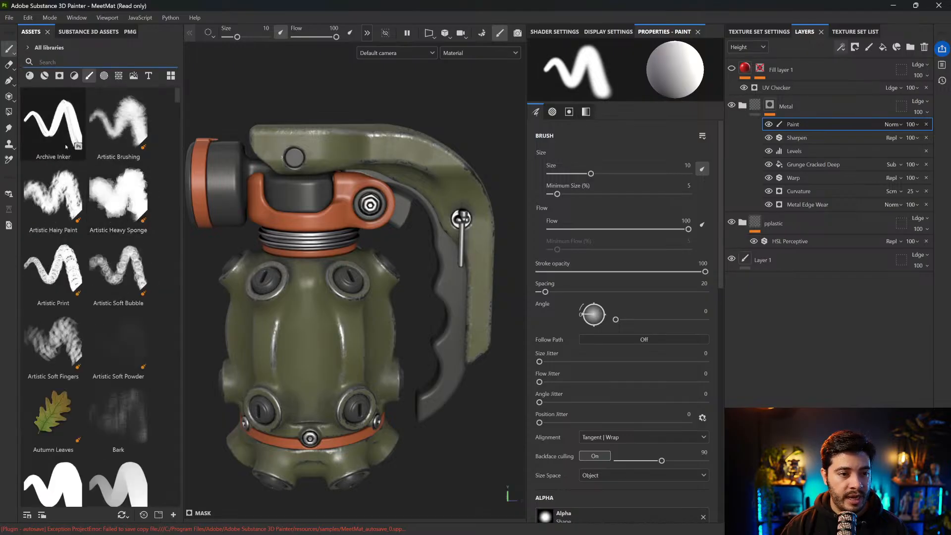
pyautogui.click(60, 129)
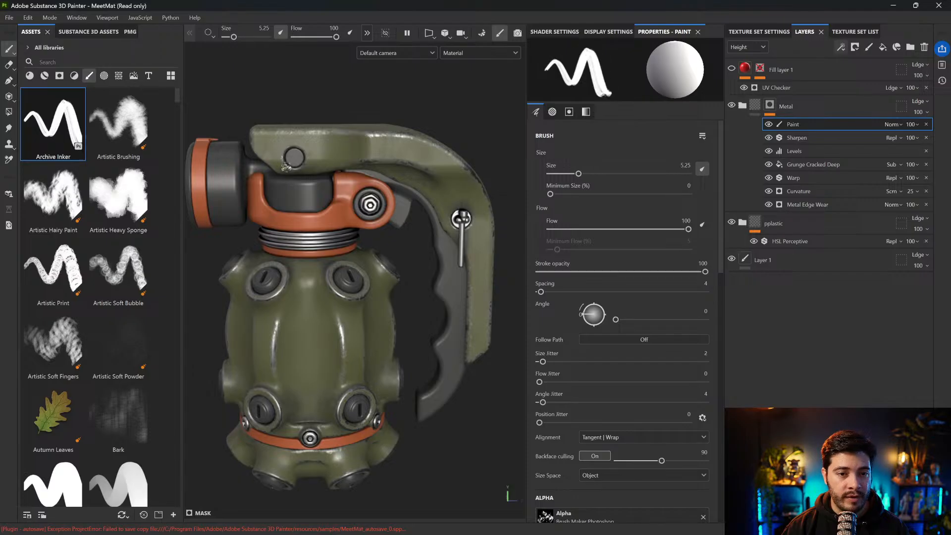
pyautogui.keyDown('ctrl'); pyautogui.moveTo(389, 144); pyautogui.dragTo(362, 144, button='right'); pyautogui.keyUp('ctrl')
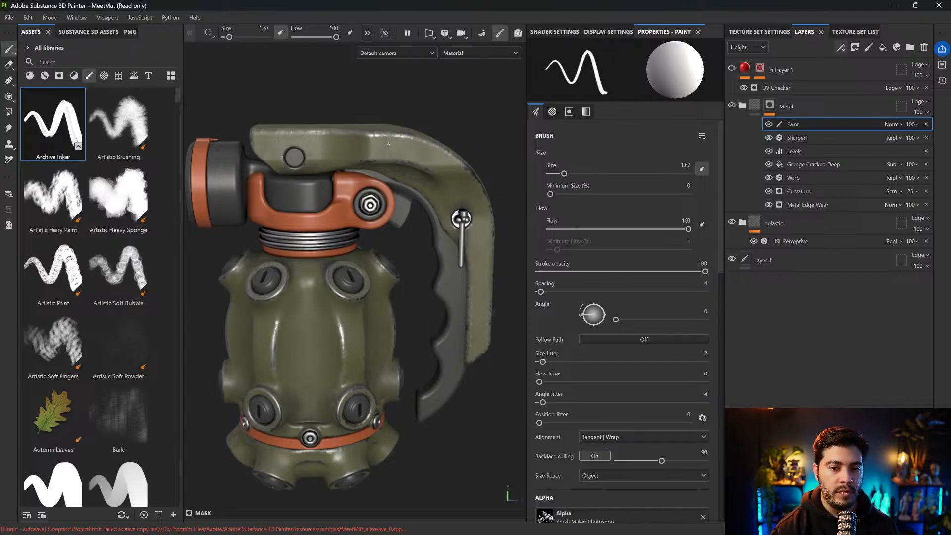
# Touch up the edge wear on the handle's front corner and upper edge with the brush, alternating between black and white mask paint
pyautogui.scroll(5, 388, 143)
pyautogui.keyDown('alt'); pyautogui.moveTo(388, 145); pyautogui.dragTo(360, 169); pyautogui.keyUp('alt')
pyautogui.keyDown('shift'); pyautogui.moveTo(464, 200); pyautogui.dragTo(458, 196, button='right'); pyautogui.keyUp('shift')
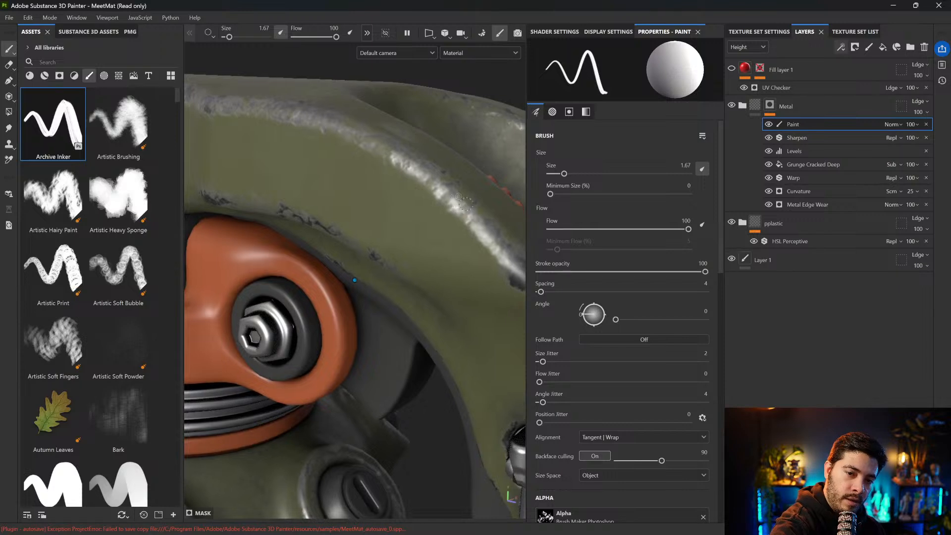
pyautogui.keyDown('alt'); pyautogui.moveTo(459, 199); pyautogui.dragTo(471, 198); pyautogui.keyUp('alt')
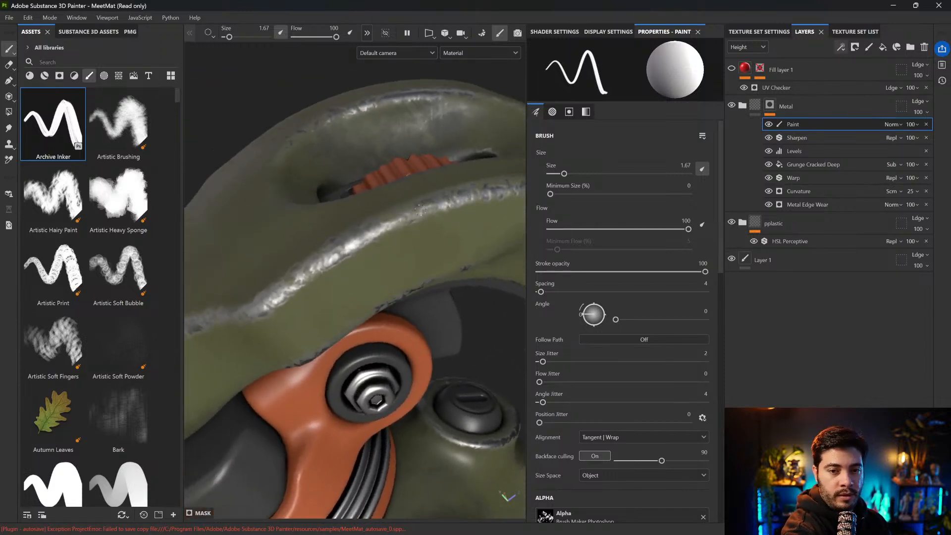
pyautogui.keyDown('alt'); pyautogui.moveTo(405, 213); pyautogui.dragTo(388, 243); pyautogui.keyUp('alt')
pyautogui.keyDown('alt'); pyautogui.moveTo(349, 286); pyautogui.dragTo(325, 270); pyautogui.keyUp('alt')
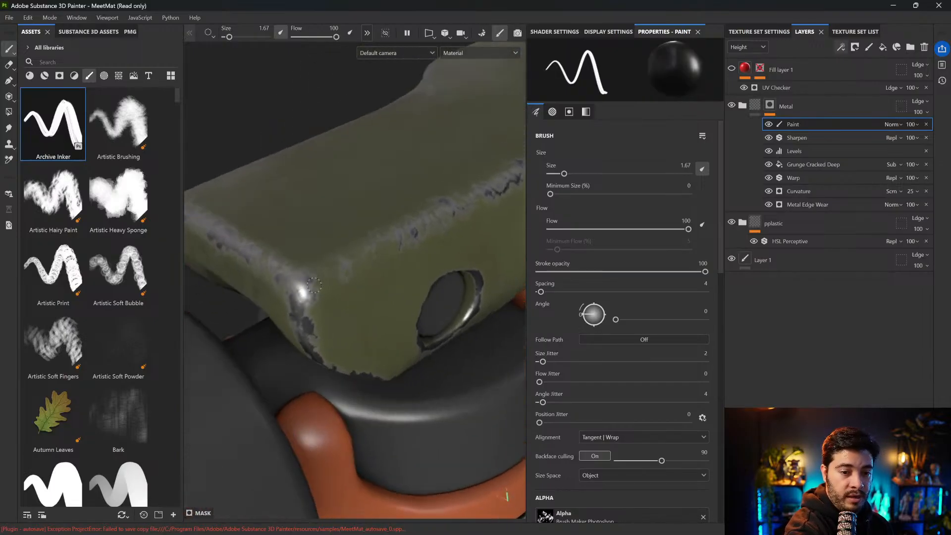
pyautogui.press('x')
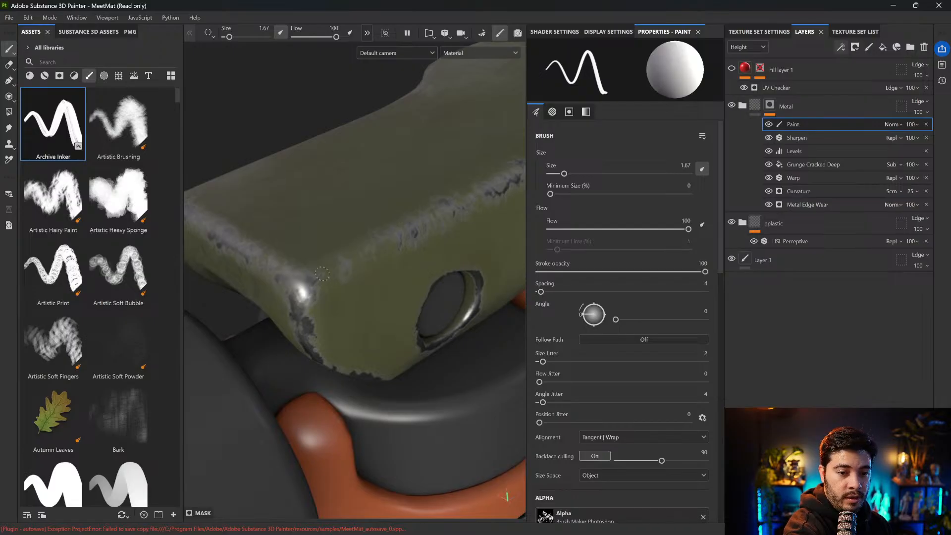
pyautogui.keyDown('alt'); pyautogui.moveTo(342, 260); pyautogui.dragTo(395, 236); pyautogui.keyUp('alt')
pyautogui.moveTo(414, 233)
pyautogui.keyDown('shift'); pyautogui.mouseDown(button='right')
pyautogui.moveTo(341, 266)
pyautogui.moveTo(346, 254)
pyautogui.mouseUp(button='right'); pyautogui.keyUp('shift')
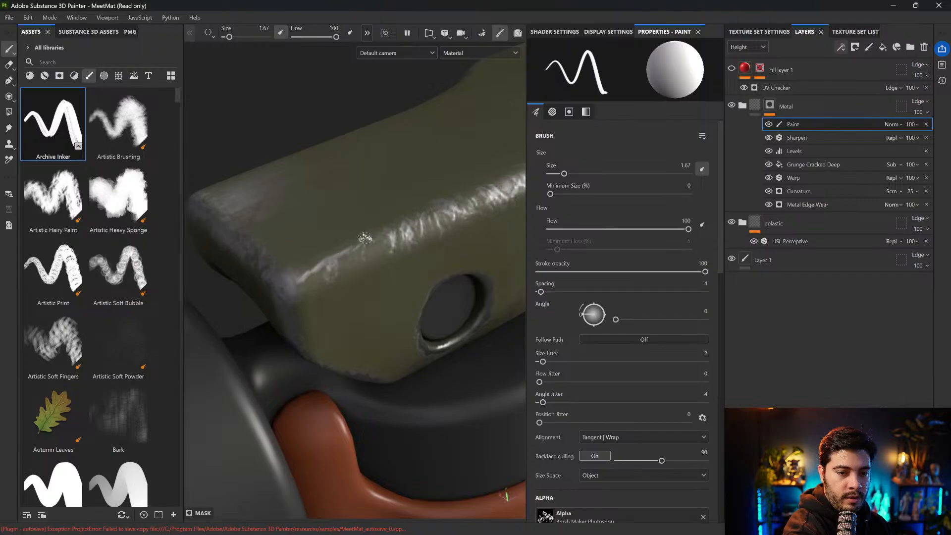
pyautogui.keyDown('alt'); pyautogui.moveTo(345, 253); pyautogui.dragTo(353, 261); pyautogui.keyUp('alt')
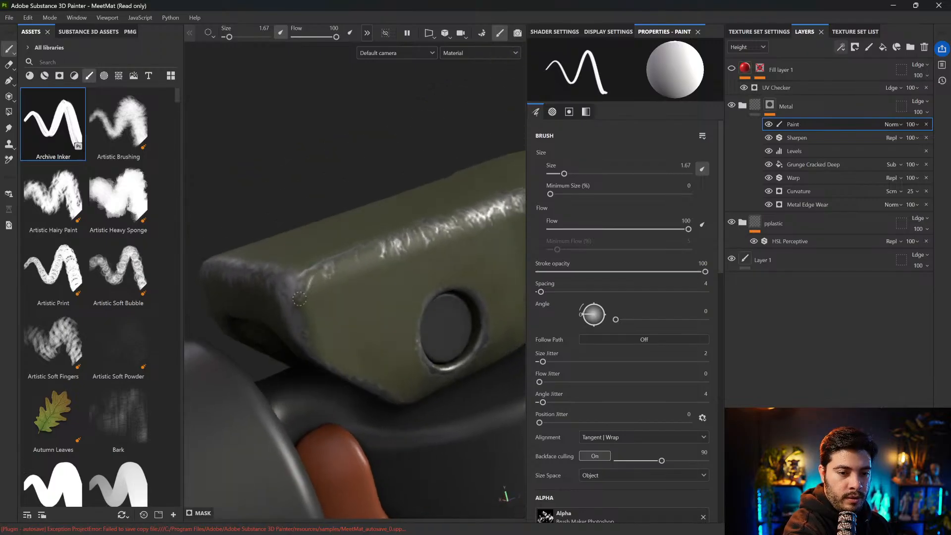
# Paint thin white scratches into the mask on the handle's side face, around the round pin hole and along the lower edge
pyautogui.moveTo(299, 295)
pyautogui.keyDown('alt'); pyautogui.mouseDown()
pyautogui.moveTo(379, 303)
pyautogui.moveTo(363, 351)
pyautogui.mouseUp(); pyautogui.keyUp('alt')
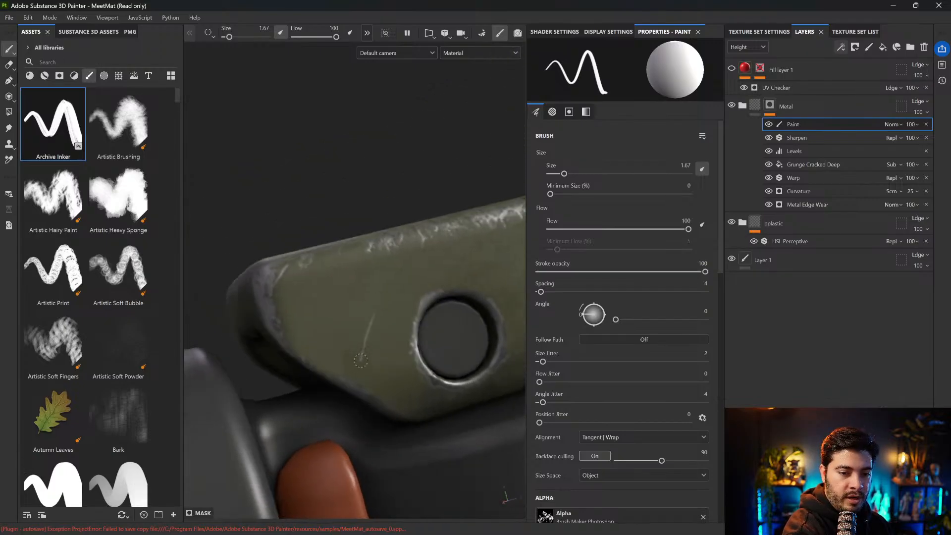
pyautogui.keyDown('alt'); pyautogui.moveTo(362, 387); pyautogui.dragTo(387, 309); pyautogui.keyUp('alt')
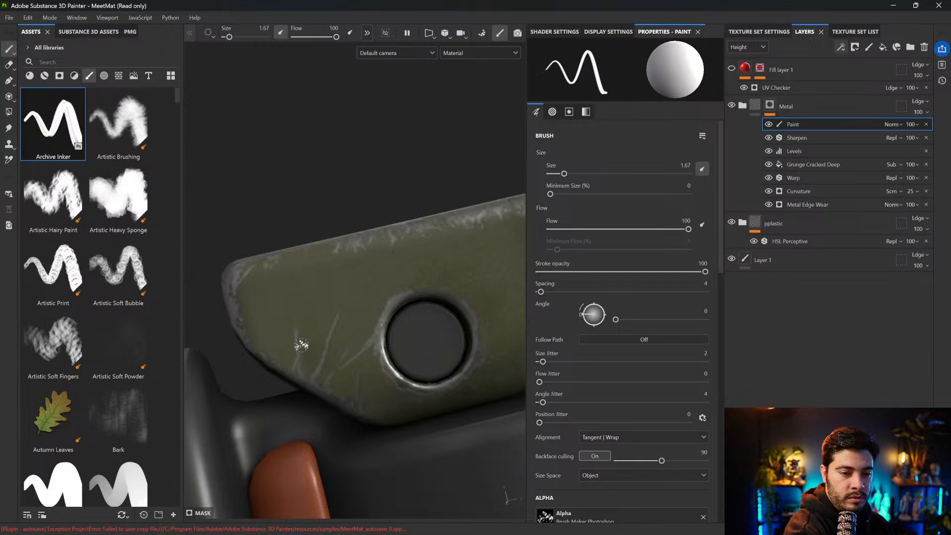
pyautogui.keyDown('alt'); pyautogui.moveTo(310, 343); pyautogui.dragTo(380, 365); pyautogui.keyUp('alt')
pyautogui.moveTo(377, 333)
pyautogui.keyDown('alt'); pyautogui.mouseDown()
pyautogui.moveTo(427, 288)
pyautogui.moveTo(417, 270)
pyautogui.moveTo(426, 266)
pyautogui.moveTo(384, 280)
pyautogui.mouseUp(); pyautogui.keyUp('alt')
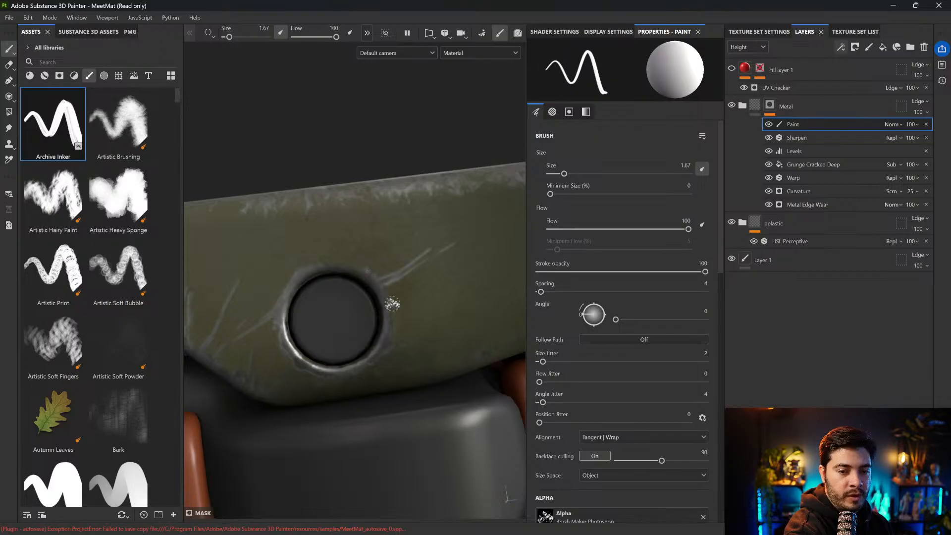
pyautogui.moveTo(384, 296); pyautogui.dragTo(408, 280)
pyautogui.keyDown('alt'); pyautogui.moveTo(385, 294); pyautogui.dragTo(391, 252, button='right'); pyautogui.keyUp('alt')
pyautogui.keyDown('alt'); pyautogui.moveTo(488, 211); pyautogui.dragTo(458, 266); pyautogui.keyUp('alt')
pyautogui.keyDown('alt'); pyautogui.moveTo(408, 249); pyautogui.dragTo(483, 248, button='right'); pyautogui.keyUp('alt')
pyautogui.keyDown('alt'); pyautogui.moveTo(488, 240); pyautogui.dragTo(458, 247); pyautogui.keyUp('alt')
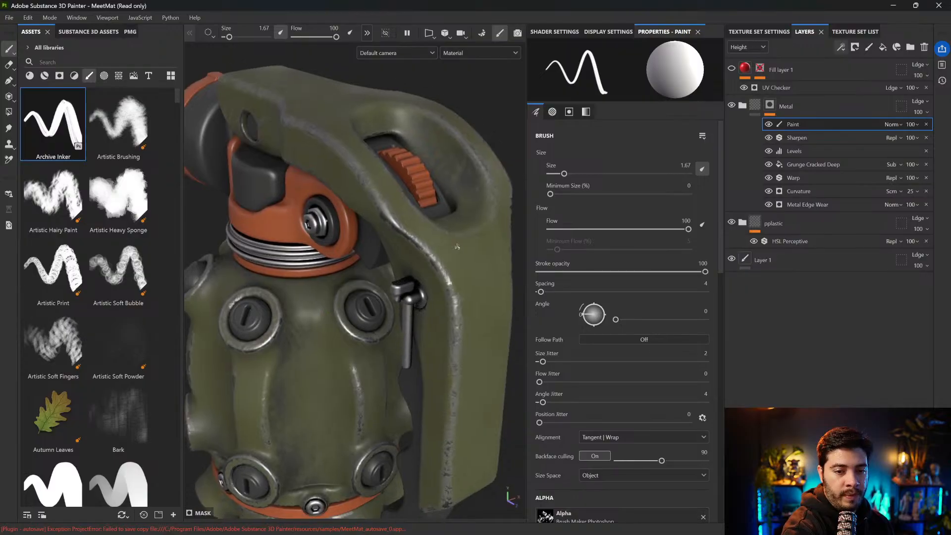
# Switch the brush to black, enlarge it to 7.43 and paint away edge wear around the round plug collars on the body
pyautogui.scroll(6, 368, 280)
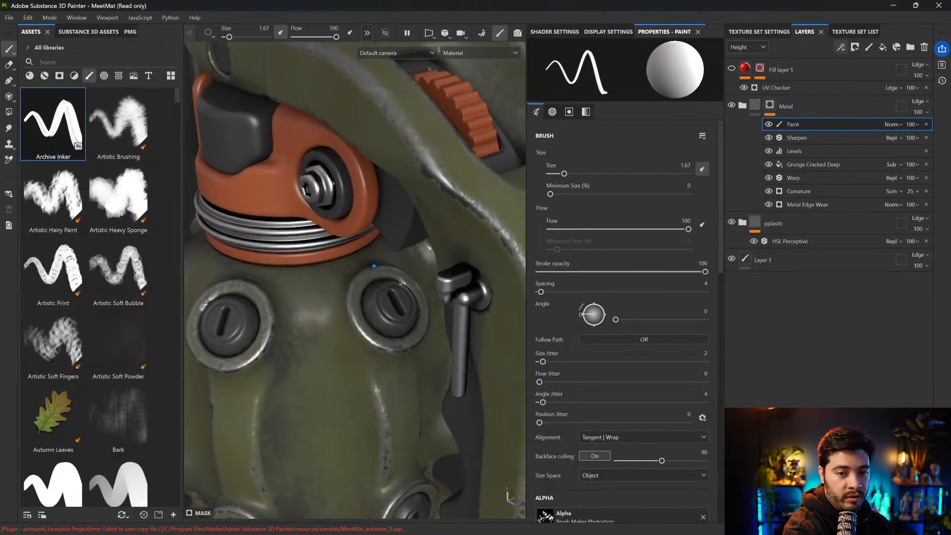
pyautogui.keyDown('alt'); pyautogui.moveTo(361, 265); pyautogui.dragTo(398, 256); pyautogui.keyUp('alt')
pyautogui.press('x')
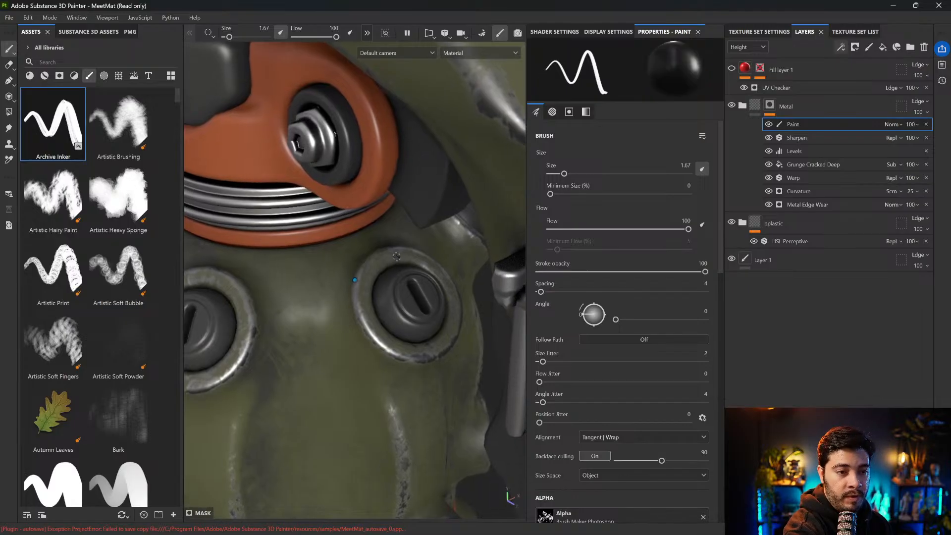
pyautogui.keyDown('ctrl'); pyautogui.moveTo(403, 256); pyautogui.dragTo(424, 253, button='right'); pyautogui.keyUp('ctrl')
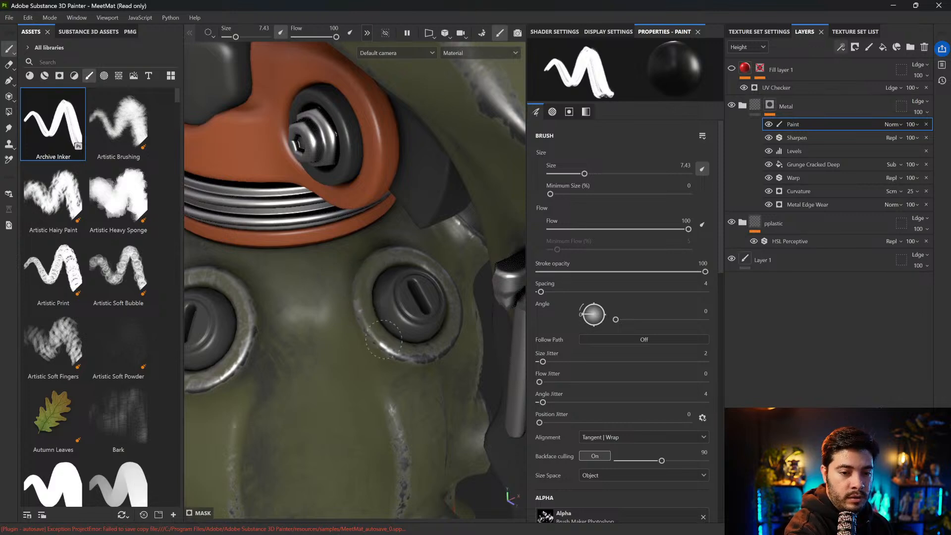
pyautogui.keyDown('alt'); pyautogui.moveTo(402, 247); pyautogui.dragTo(395, 251); pyautogui.keyUp('alt')
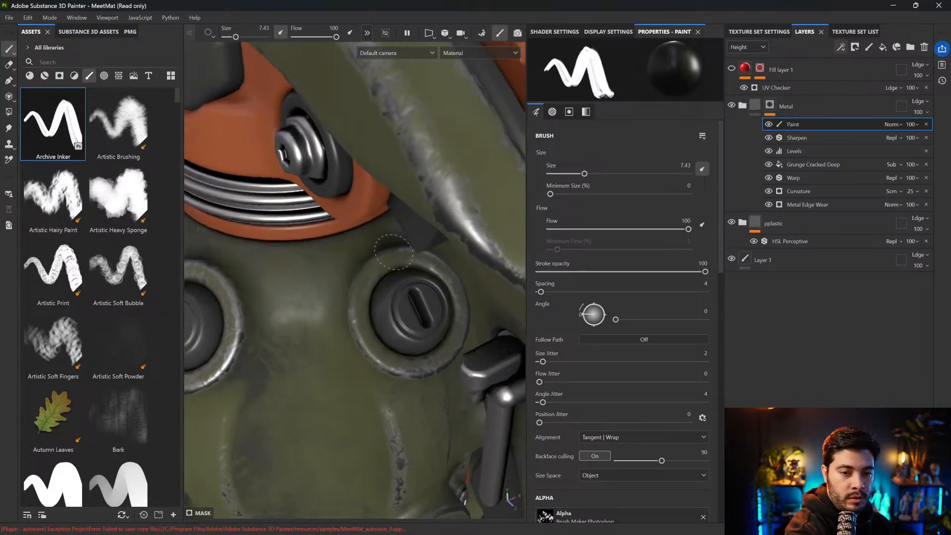
pyautogui.keyDown('alt'); pyautogui.moveTo(360, 305); pyautogui.dragTo(392, 287); pyautogui.keyUp('alt')
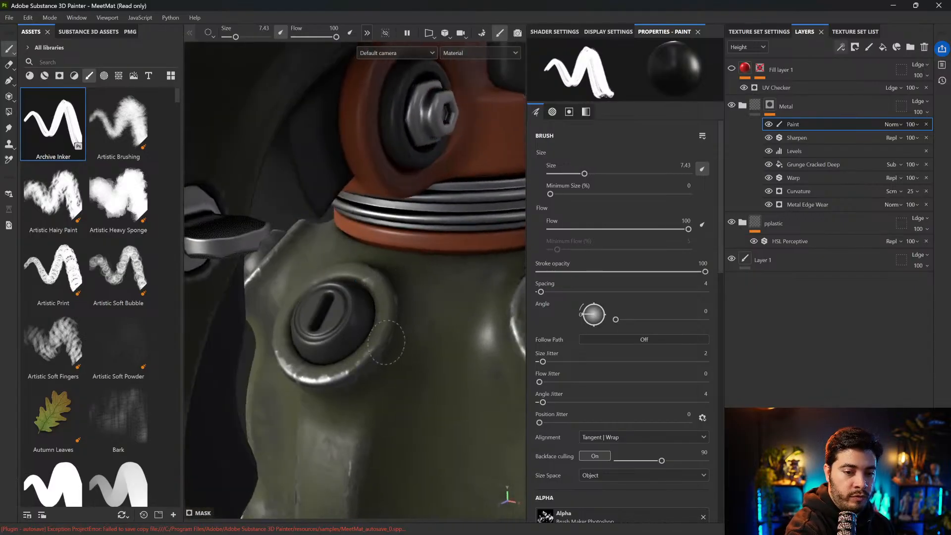
pyautogui.moveTo(395, 287)
pyautogui.keyDown('alt'); pyautogui.mouseDown()
pyautogui.moveTo(433, 317)
pyautogui.moveTo(432, 356)
pyautogui.mouseUp(); pyautogui.keyUp('alt')
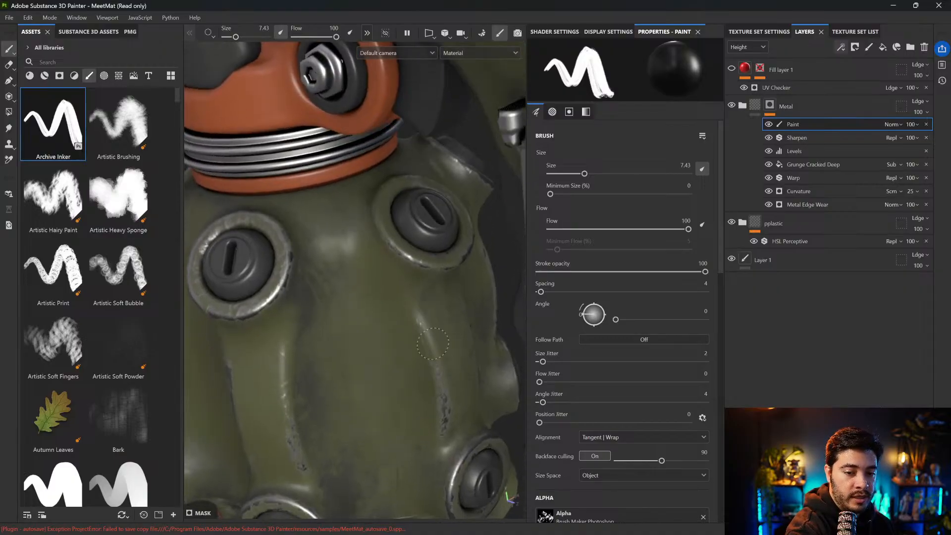
pyautogui.moveTo(449, 395)
pyautogui.keyDown('alt'); pyautogui.mouseDown()
pyautogui.moveTo(393, 318)
pyautogui.moveTo(302, 273)
pyautogui.mouseUp(); pyautogui.keyUp('alt')
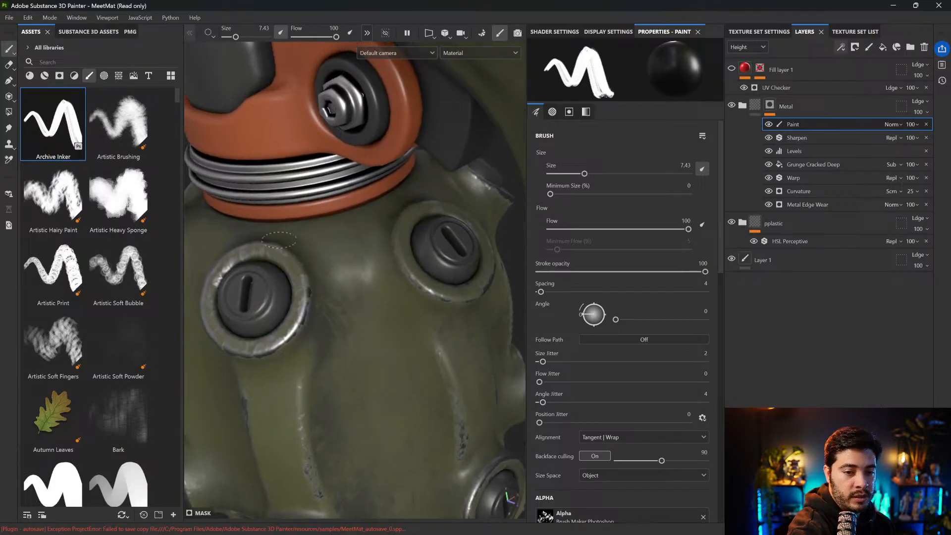
pyautogui.keyDown('alt'); pyautogui.moveTo(269, 245); pyautogui.dragTo(362, 193); pyautogui.keyUp('alt')
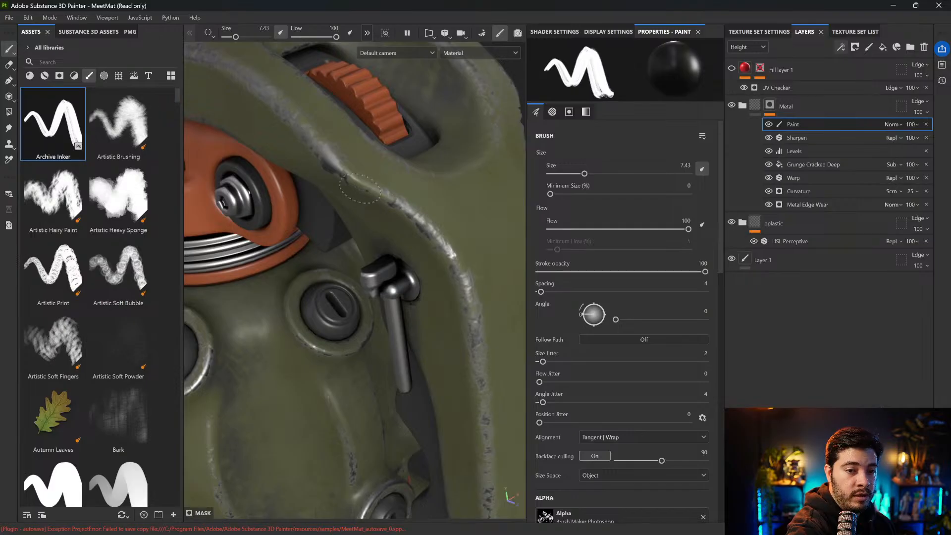
# Soften the wear along the handle's edges and around the orange wheel's recess with the black brush
pyautogui.keyDown('alt'); pyautogui.moveTo(436, 233); pyautogui.dragTo(434, 246); pyautogui.keyUp('alt')
pyautogui.keyDown('alt'); pyautogui.moveTo(464, 287); pyautogui.dragTo(421, 254); pyautogui.keyUp('alt')
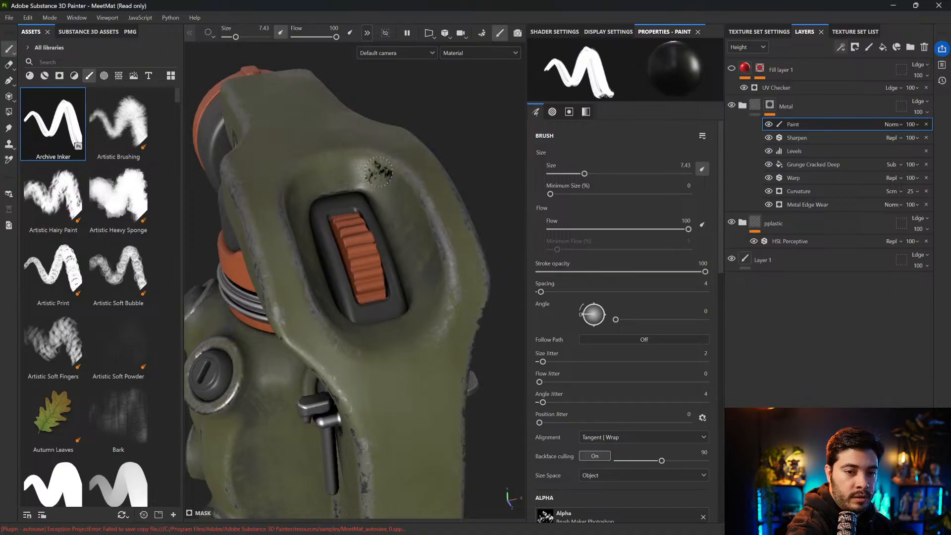
pyautogui.moveTo(441, 229)
pyautogui.mouseDown()
pyautogui.moveTo(445, 281)
pyautogui.moveTo(460, 270)
pyautogui.moveTo(483, 276)
pyautogui.moveTo(416, 274)
pyautogui.moveTo(426, 345)
pyautogui.moveTo(448, 332)
pyautogui.moveTo(446, 320)
pyautogui.moveTo(426, 325)
pyautogui.mouseUp()
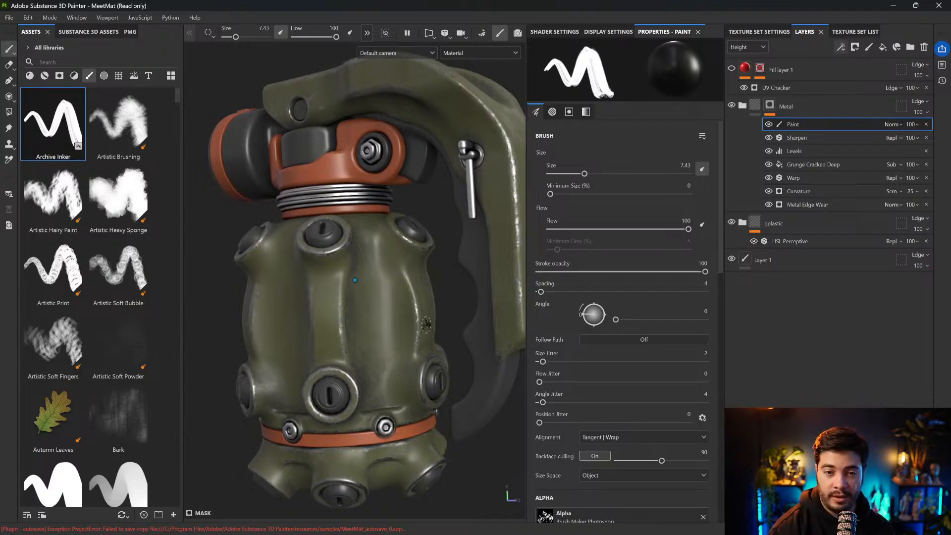
# Compare the handle and body with the Paint effect hidden and shown, and review the hand-painted wear on the whole grenade
pyautogui.scroll(-3, 426, 325)
pyautogui.scroll(2, 426, 317)
pyautogui.keyDown('alt'); pyautogui.keyDown('shift'); pyautogui.moveTo(396, 189); pyautogui.dragTo(446, 280); pyautogui.keyUp('shift'); pyautogui.keyUp('alt')
pyautogui.scroll(3, 433, 263)
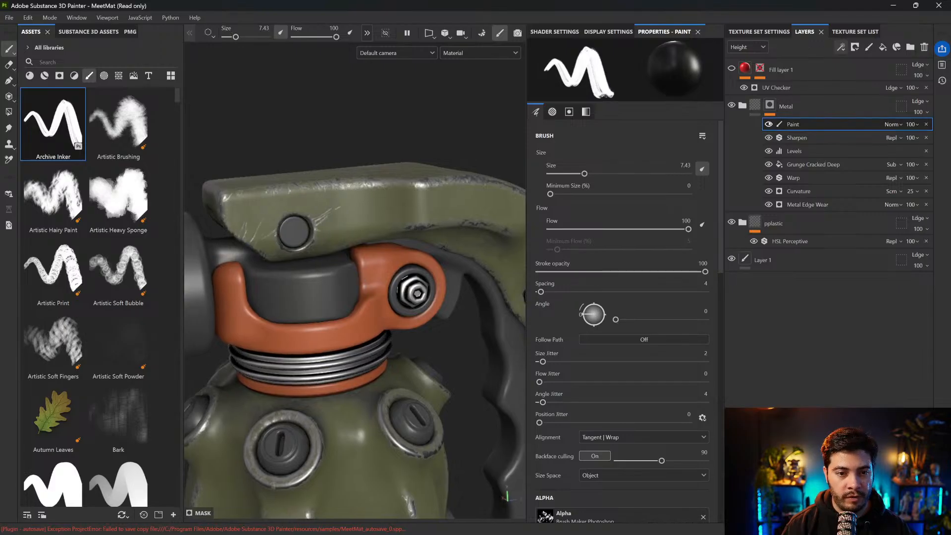
pyautogui.keyDown('alt'); pyautogui.moveTo(227, 198); pyautogui.dragTo(243, 182); pyautogui.keyUp('alt')
pyautogui.scroll(5, 366, 347)
pyautogui.click(769, 125)
pyautogui.click(769, 124)
pyautogui.click(770, 124)
pyautogui.click(769, 124)
pyautogui.click(769, 125)
pyautogui.scroll(-5, 404, 297)
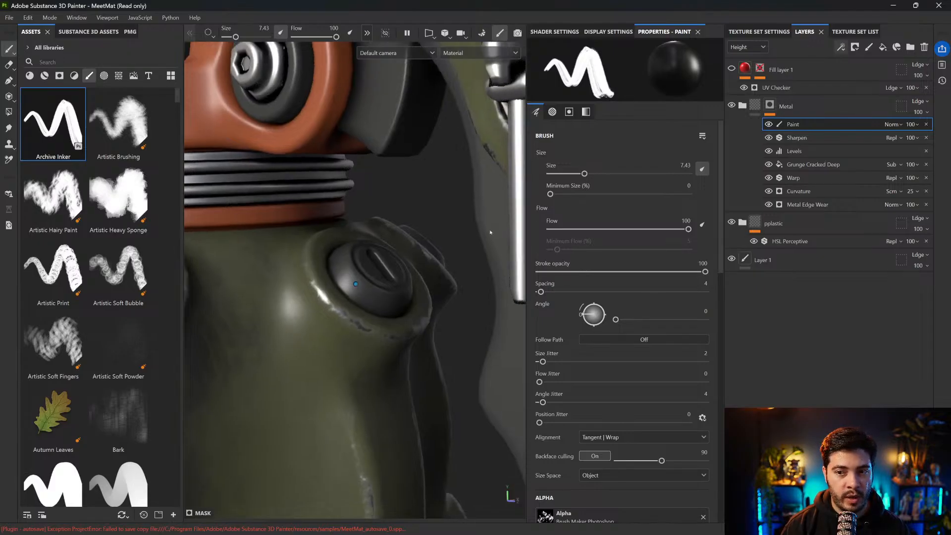
pyautogui.keyDown('alt'); pyautogui.moveTo(404, 310); pyautogui.dragTo(455, 336); pyautogui.keyUp('alt')
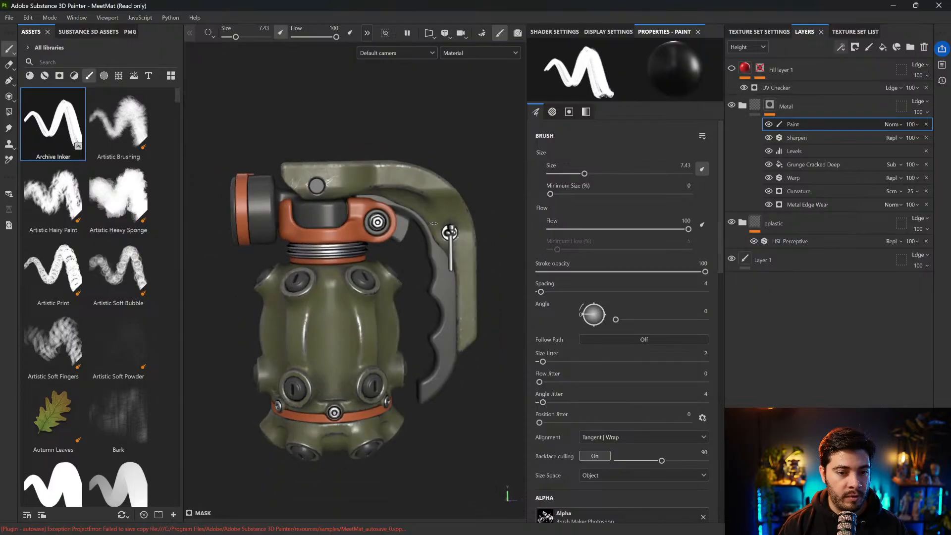
pyautogui.scroll(2, 322, 184)
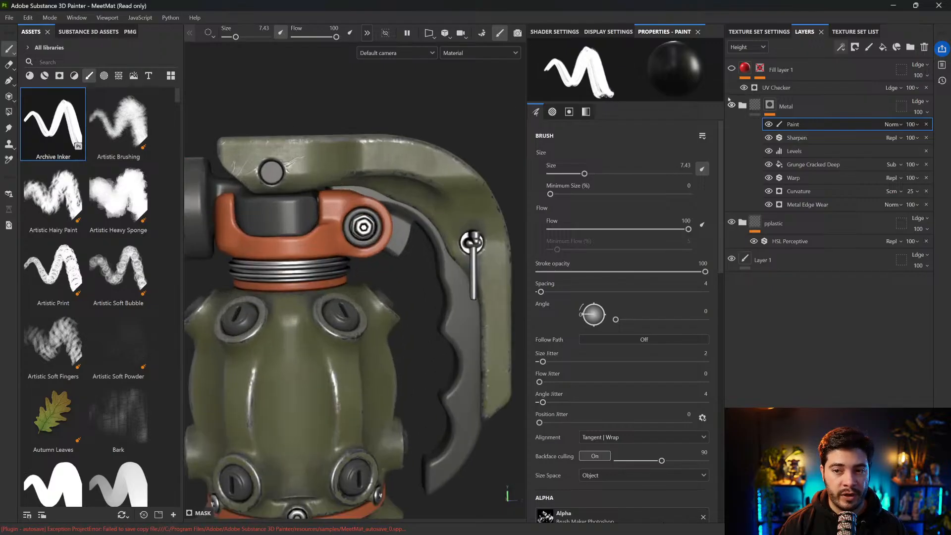
# Add a fill layer above the Metal folder and give it a black mask
pyautogui.click(812, 106)
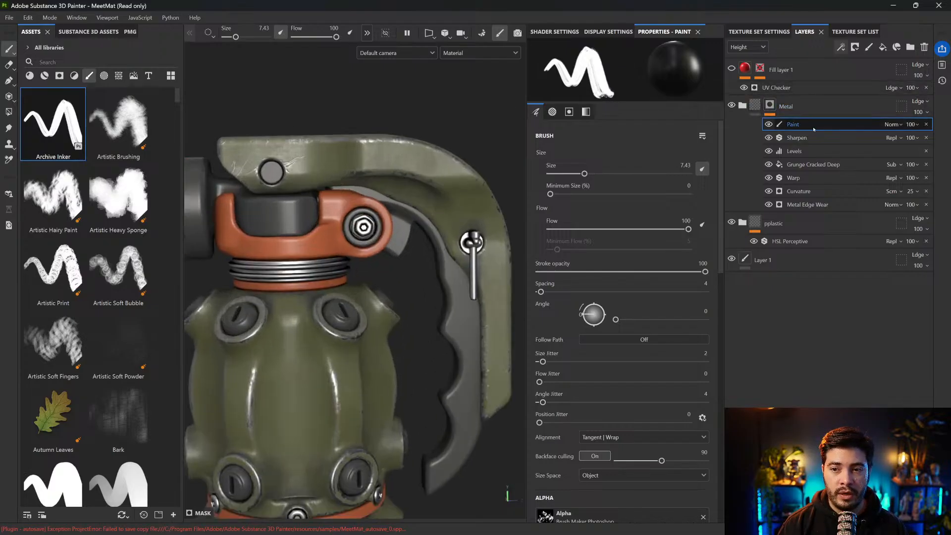
pyautogui.keyDown('alt'); pyautogui.moveTo(376, 174); pyautogui.dragTo(407, 152, button='middle'); pyautogui.keyUp('alt')
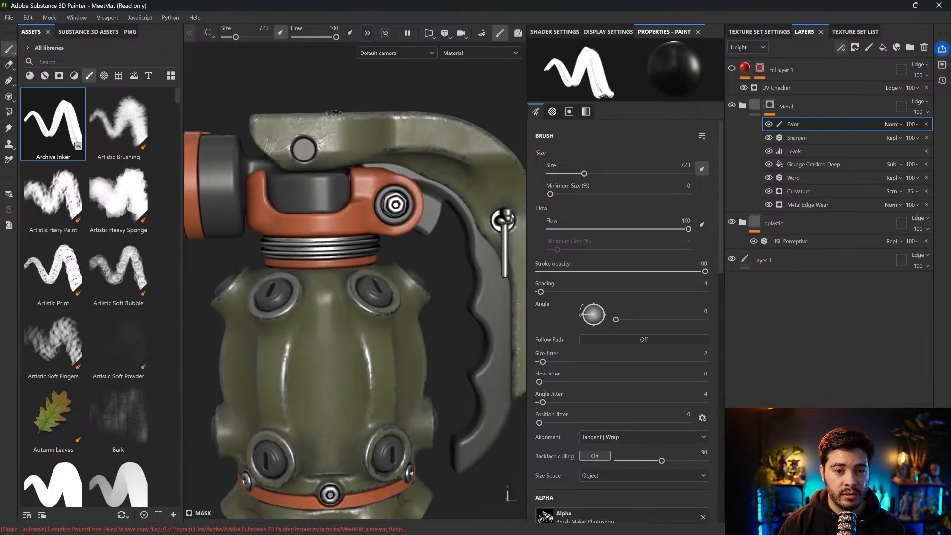
pyautogui.click(882, 47)
pyautogui.click(743, 129)
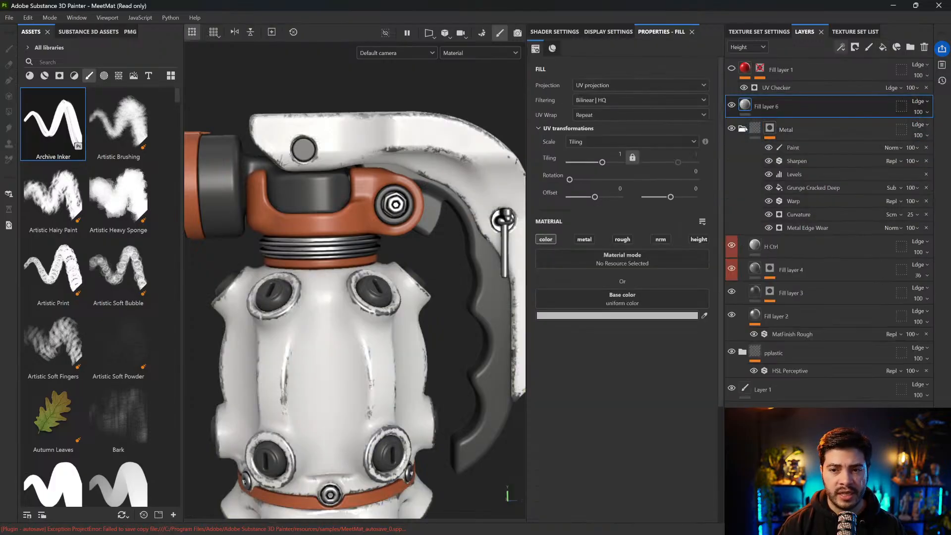
pyautogui.click(742, 129)
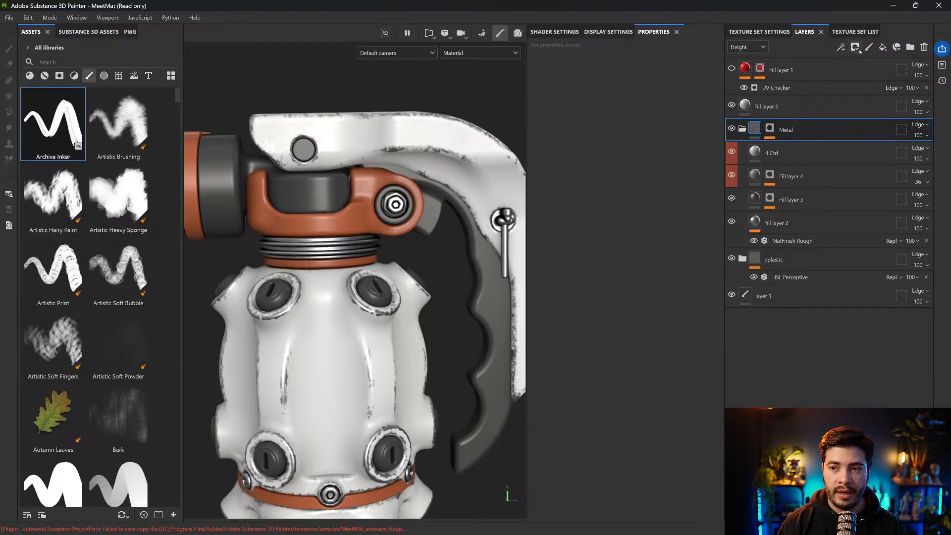
pyautogui.click(855, 47)
pyautogui.click(872, 72)
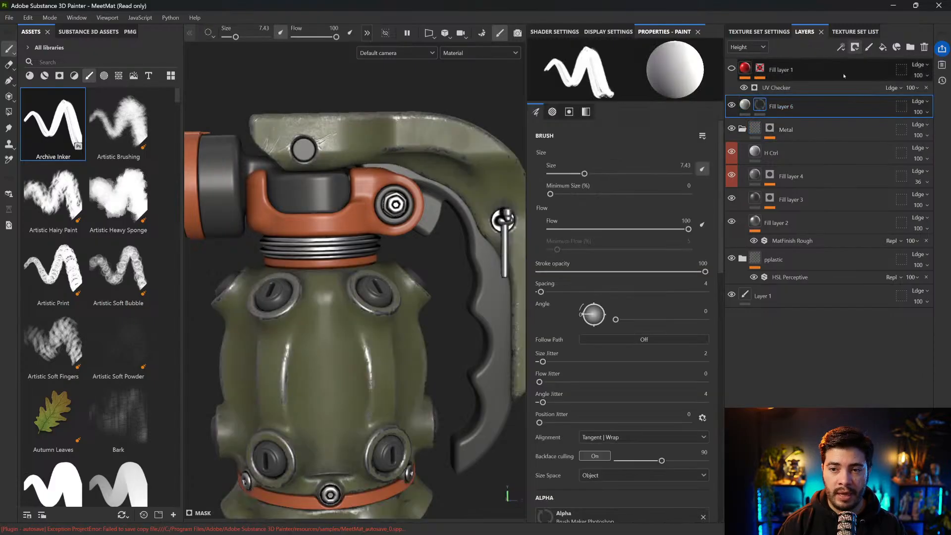
# Add a Curvature generator to the new fill layer's mask and set its Global Balance to 0.44
pyautogui.click(841, 47)
pyautogui.click(862, 60)
pyautogui.click(659, 75)
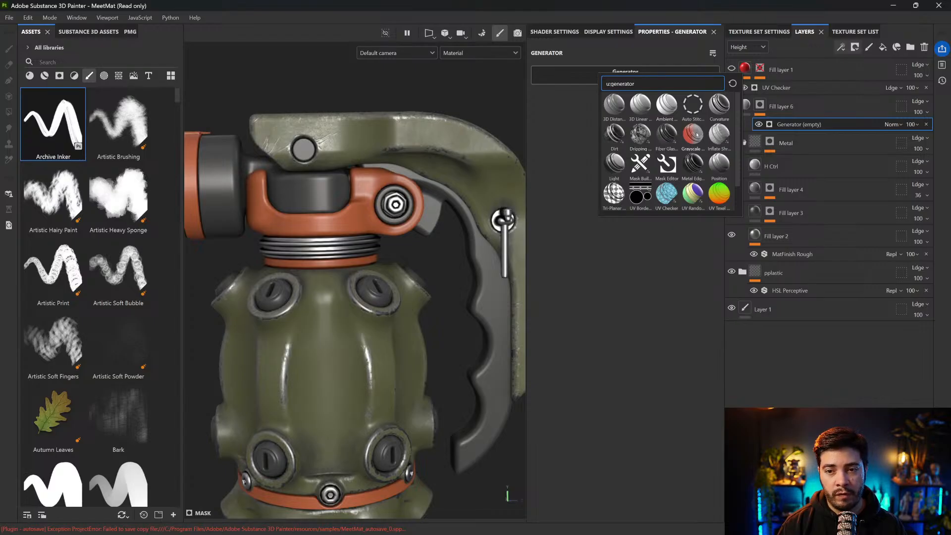
pyautogui.click(719, 106)
pyautogui.moveTo(630, 160)
pyautogui.mouseDown()
pyautogui.moveTo(610, 161)
pyautogui.moveTo(618, 161)
pyautogui.mouseUp()
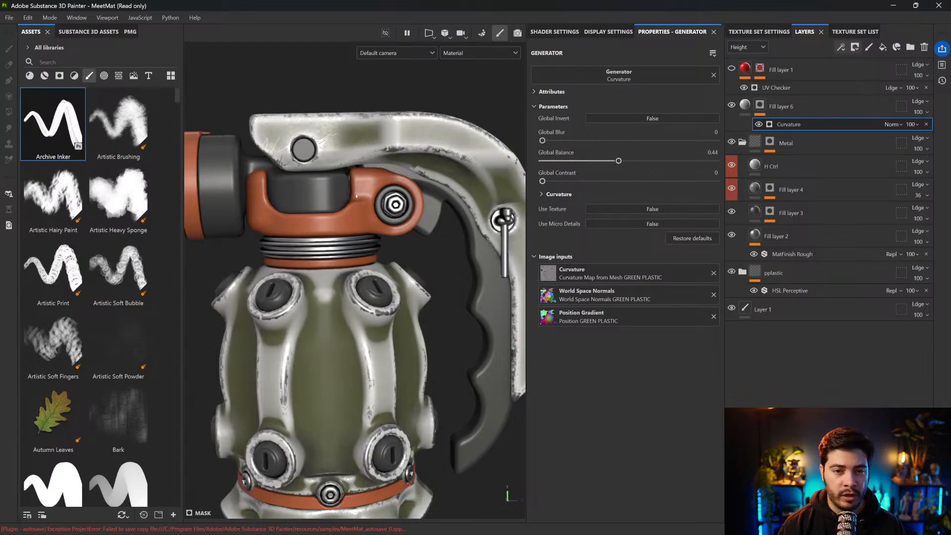
# Find the Grunge Scratches Rough texture, add it above Curvature in the fill layer's mask and set its projection to Tri-planar
pyautogui.click(119, 75)
pyautogui.click(117, 63)
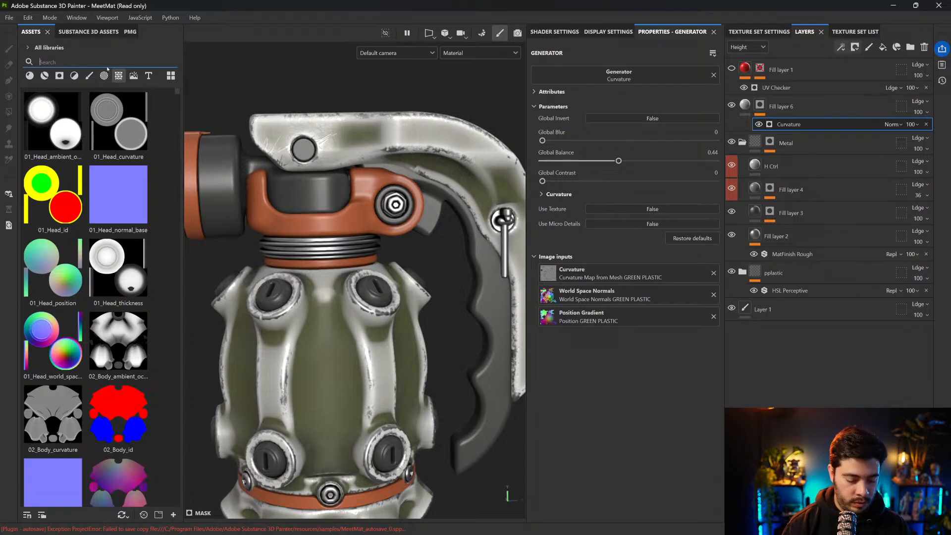
pyautogui.write('scrat')
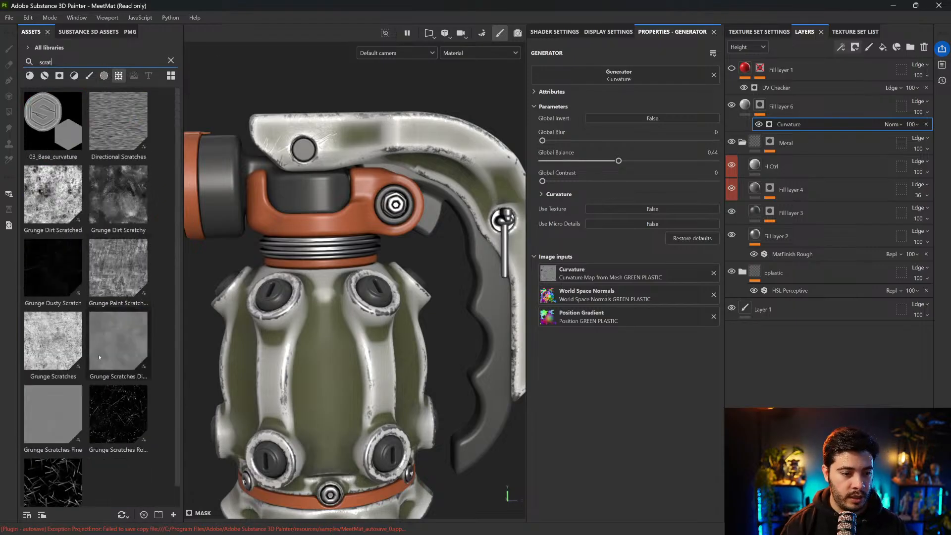
pyautogui.moveTo(113, 425); pyautogui.dragTo(766, 126)
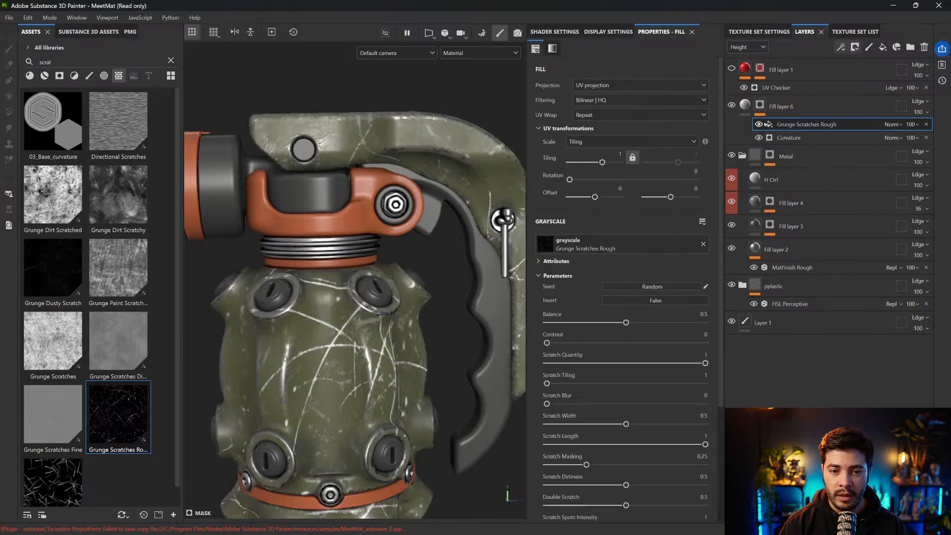
pyautogui.click(621, 85)
pyautogui.click(602, 118)
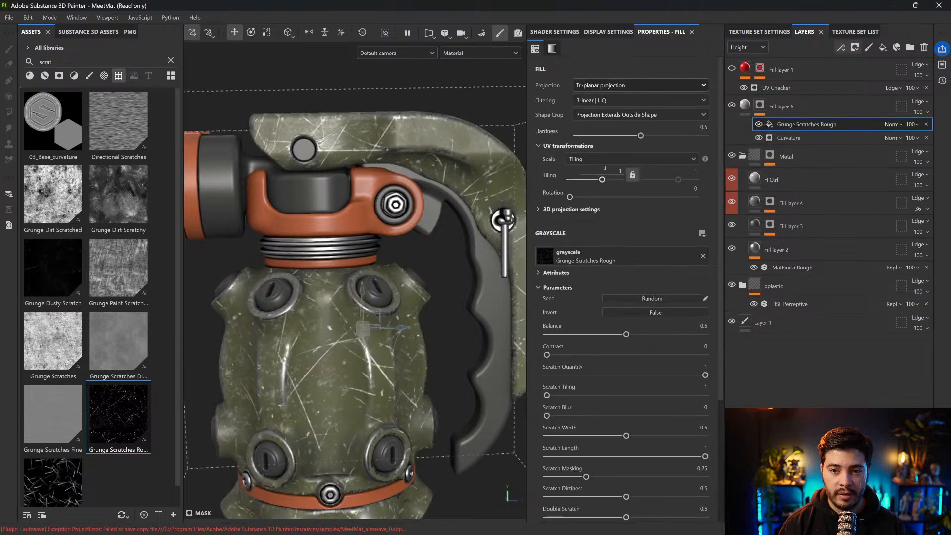
# Set the Grunge Scratches Rough tiling to 2.14 and hide the projection manipulator on the model
pyautogui.moveTo(602, 180); pyautogui.dragTo(605, 180)
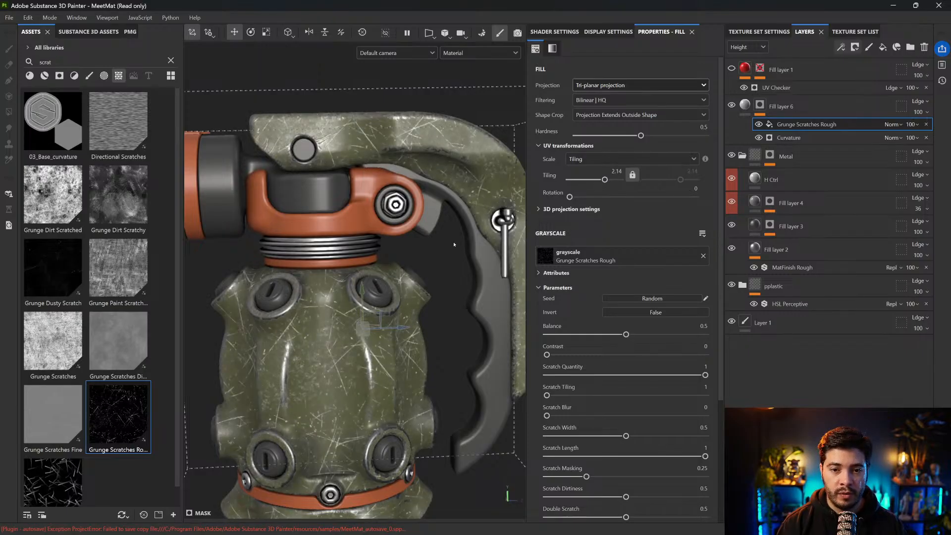
pyautogui.keyDown('alt'); pyautogui.moveTo(453, 168); pyautogui.dragTo(453, 88, button='middle'); pyautogui.keyUp('alt')
pyautogui.click(192, 32)
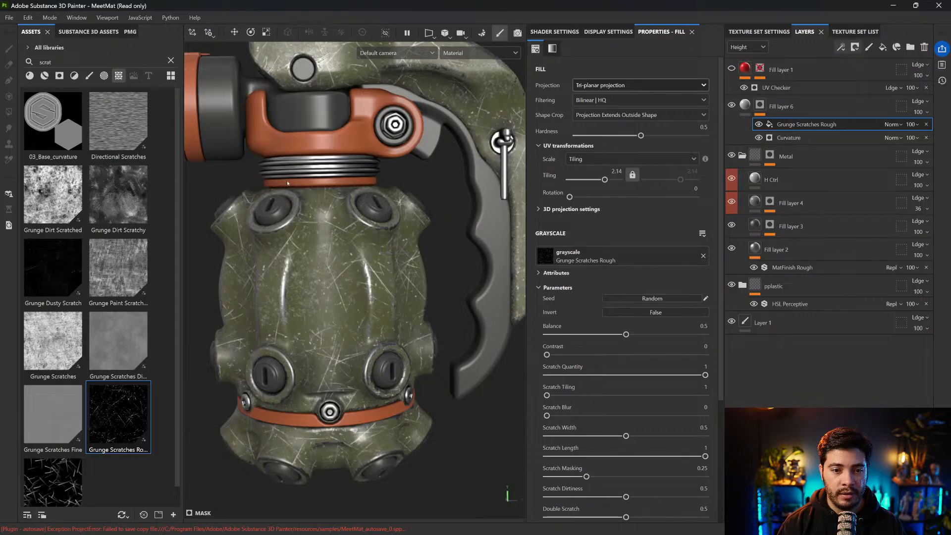
pyautogui.keyDown('alt'); pyautogui.moveTo(343, 160); pyautogui.dragTo(357, 132); pyautogui.keyUp('alt')
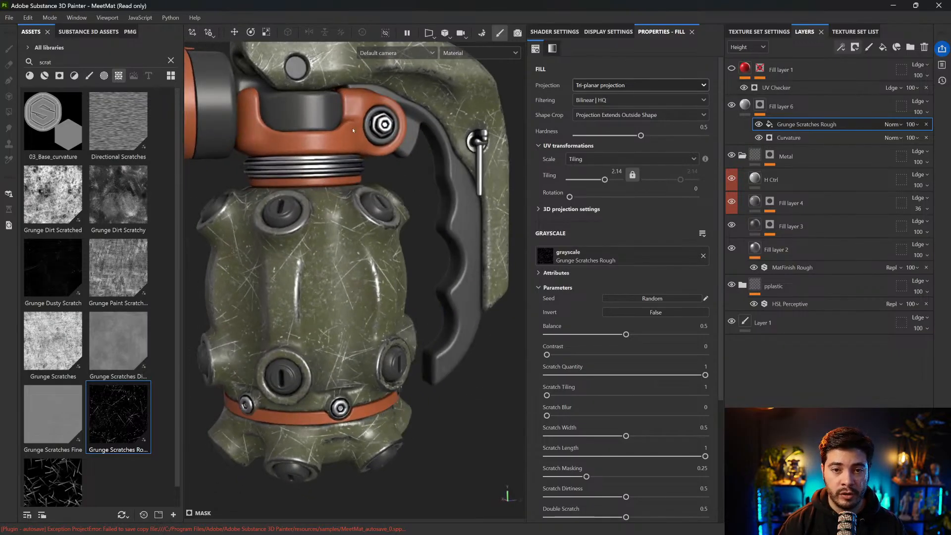
# Compare the wear with Grunge Scratches Rough hidden and shown, and set that mask effect's blend mode to Multiply
pyautogui.click(758, 124)
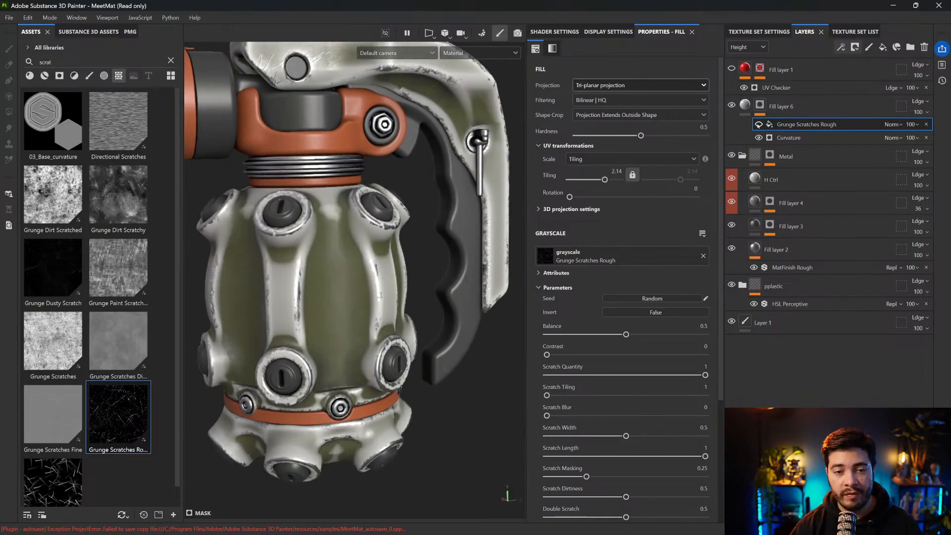
pyautogui.click(759, 124)
pyautogui.click(840, 125)
pyautogui.click(760, 124)
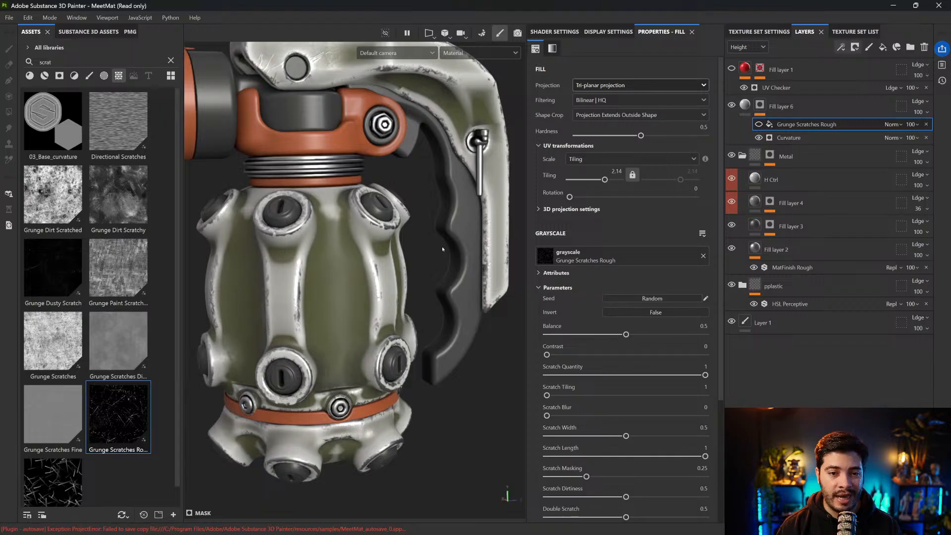
pyautogui.click(758, 124)
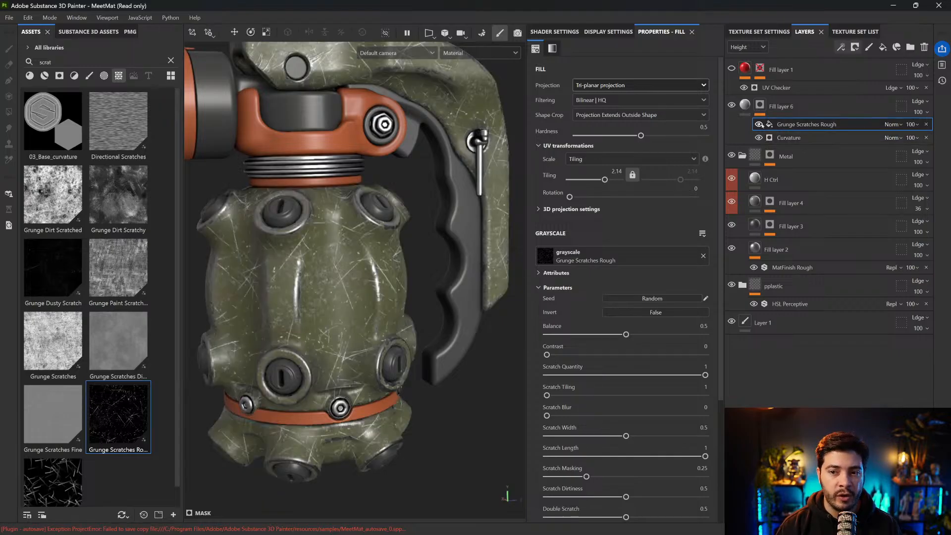
pyautogui.click(892, 124)
pyautogui.click(895, 177)
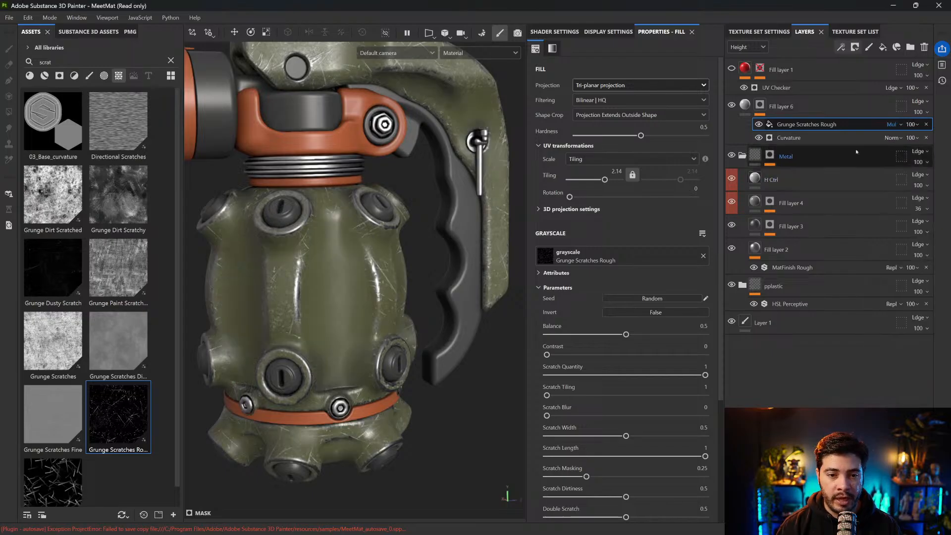
# Examine the scratched edge wear on the grenade's body and handle from several angles and up close
pyautogui.keyDown('alt'); pyautogui.moveTo(396, 187); pyautogui.dragTo(393, 248, button='middle'); pyautogui.keyUp('alt')
pyautogui.keyDown('alt'); pyautogui.moveTo(473, 166); pyautogui.dragTo(435, 160); pyautogui.keyUp('alt')
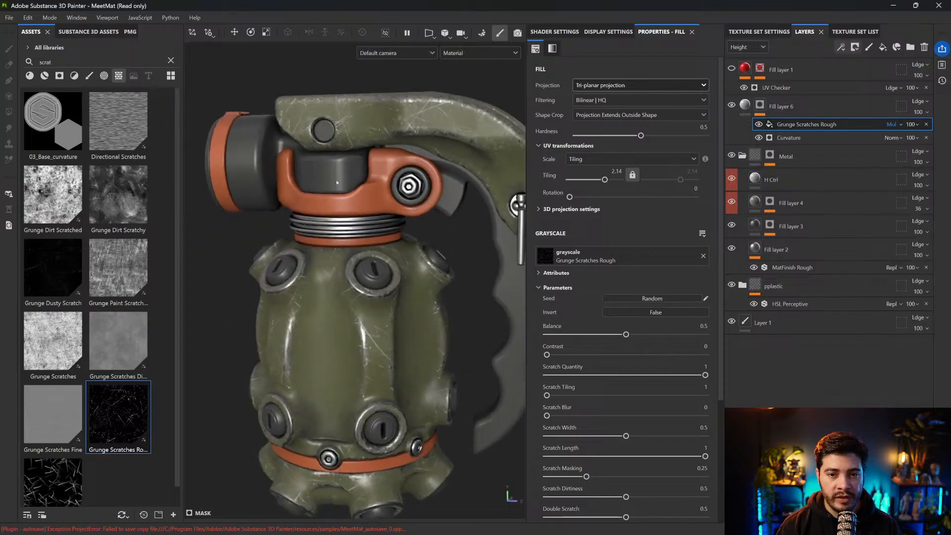
pyautogui.keyDown('alt'); pyautogui.moveTo(340, 219); pyautogui.dragTo(231, 258, button='middle'); pyautogui.keyUp('alt')
pyautogui.moveTo(325, 225)
pyautogui.keyDown('alt'); pyautogui.mouseDown()
pyautogui.moveTo(435, 138)
pyautogui.moveTo(331, 234)
pyautogui.mouseUp(); pyautogui.keyUp('alt')
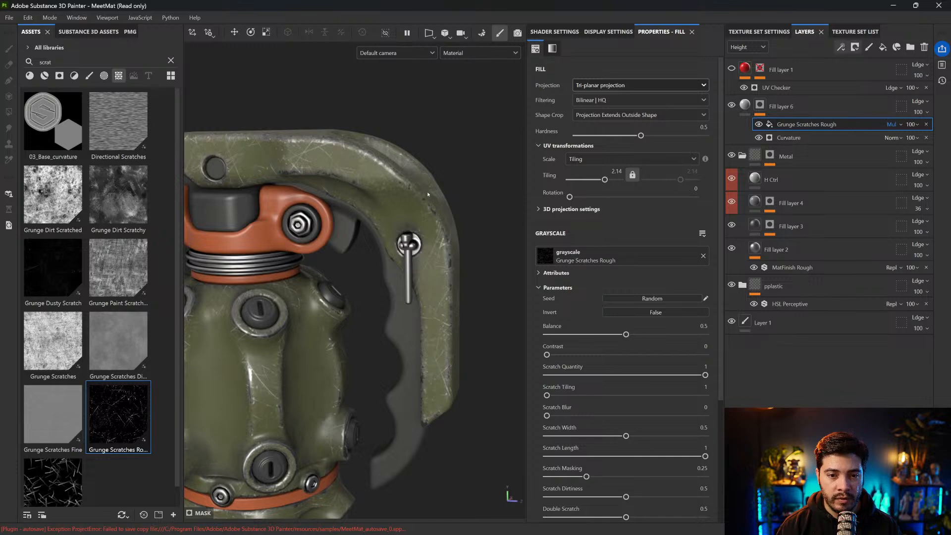
pyautogui.keyDown('alt'); pyautogui.moveTo(330, 234); pyautogui.dragTo(369, 143, button='middle'); pyautogui.keyUp('alt')
pyautogui.keyDown('alt'); pyautogui.moveTo(370, 198); pyautogui.dragTo(416, 240); pyautogui.keyUp('alt')
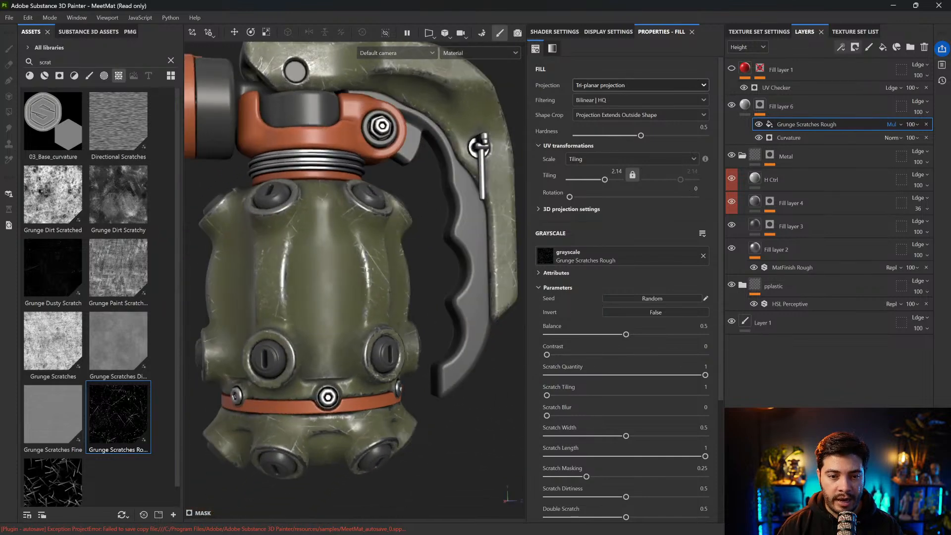
pyautogui.keyDown('alt'); pyautogui.moveTo(416, 240); pyautogui.dragTo(378, 257, button='right'); pyautogui.keyUp('alt')
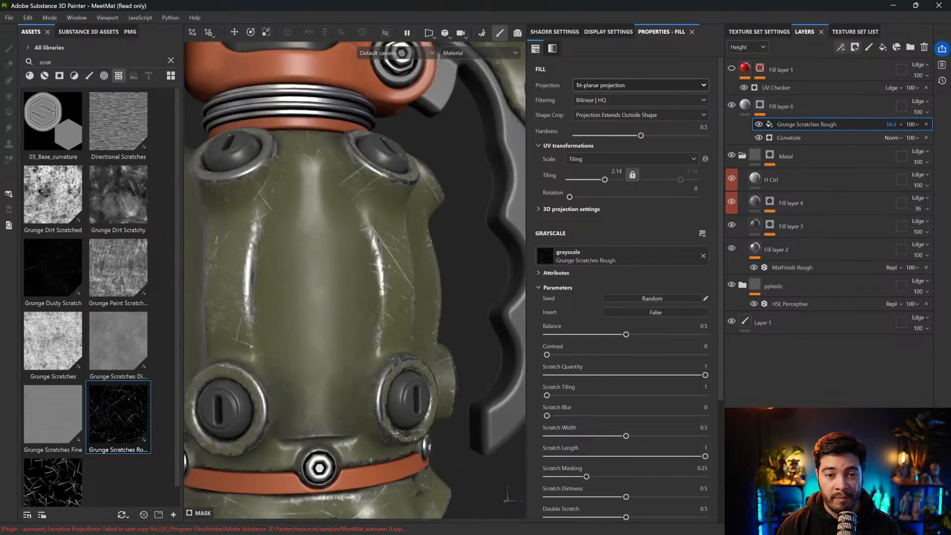
pyautogui.keyDown('alt'); pyautogui.moveTo(378, 257); pyautogui.dragTo(368, 245); pyautogui.keyUp('alt')
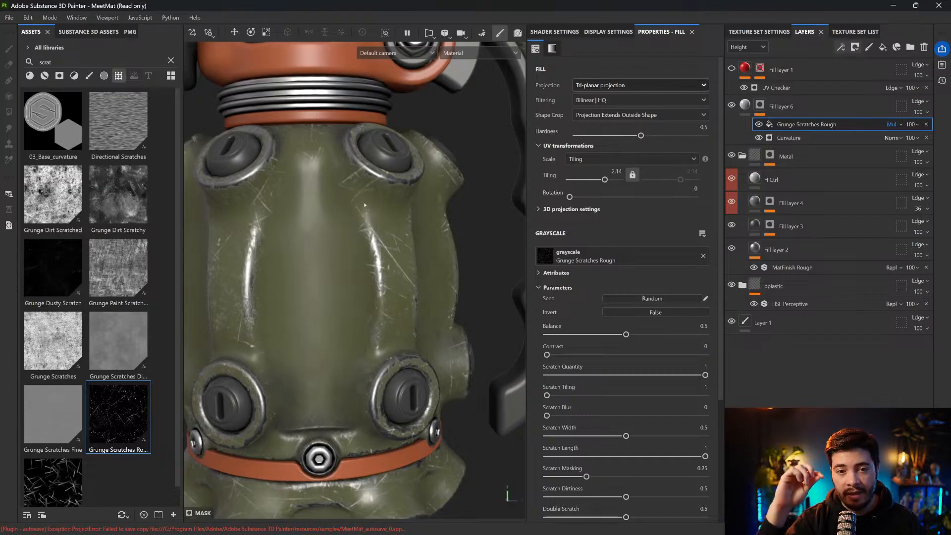
# Set the Global Balance of Fill layer 6's Curvature generator to 0.29
pyautogui.click(788, 138)
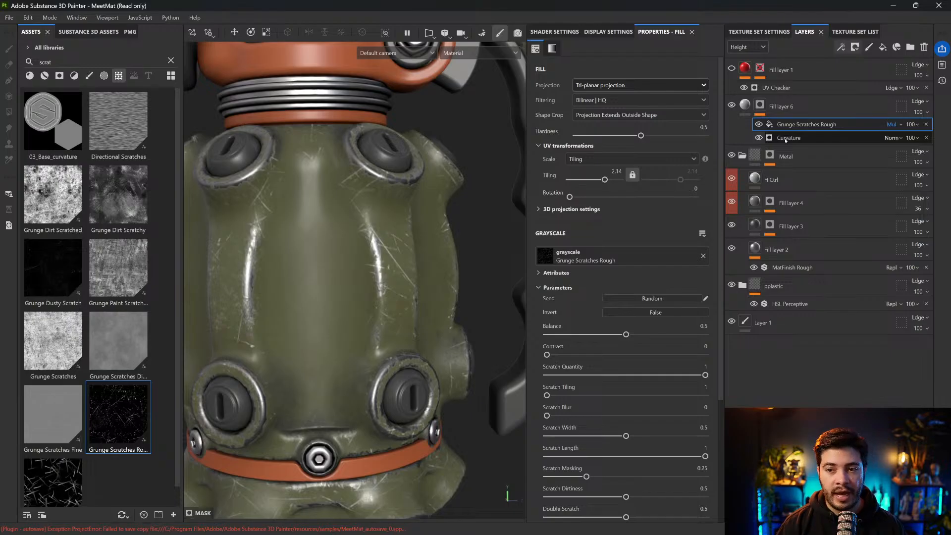
pyautogui.moveTo(618, 161); pyautogui.dragTo(593, 167)
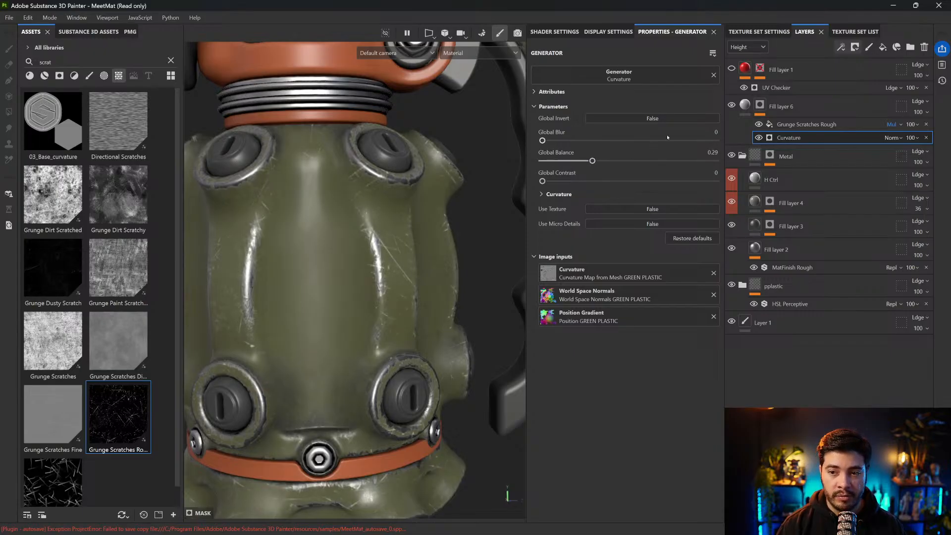
# Enable Fill layer 6's roughness channel, set roughness to 0.2579 and darken the base color to a medium grey
pyautogui.click(782, 106)
pyautogui.click(623, 239)
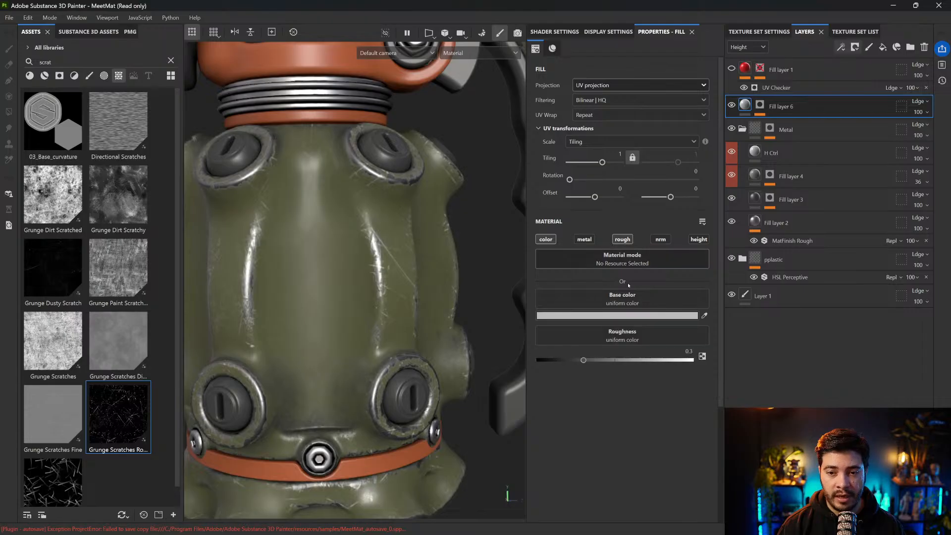
pyautogui.moveTo(586, 360); pyautogui.dragTo(576, 359)
pyautogui.click(626, 317)
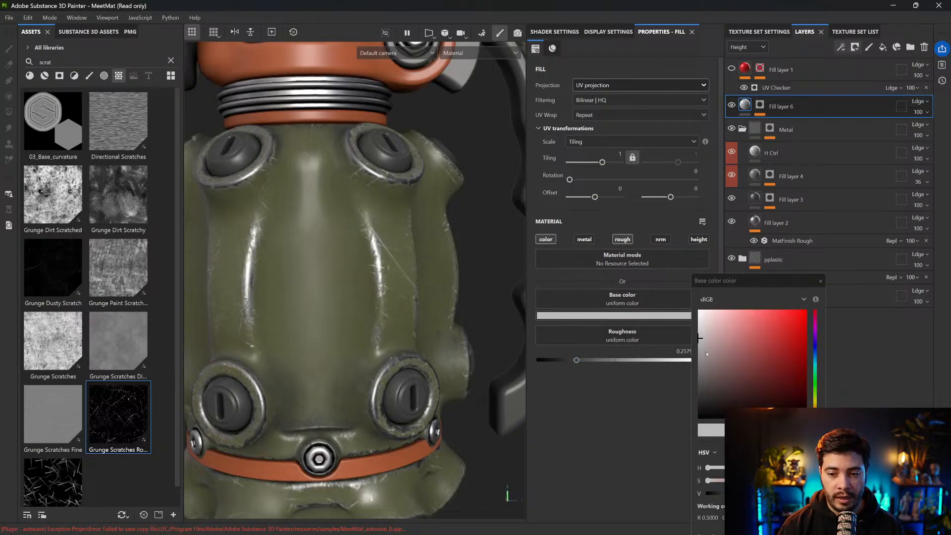
pyautogui.click(706, 353)
pyautogui.click(820, 281)
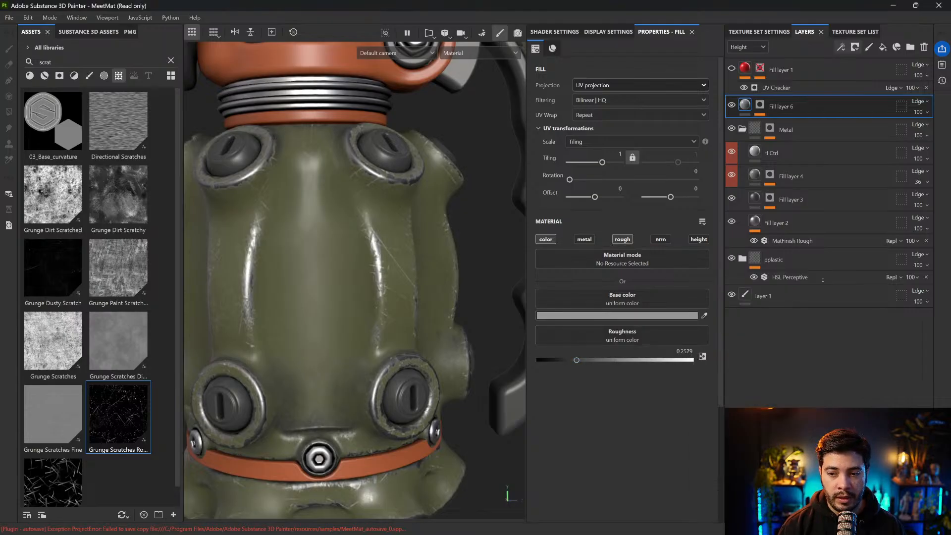
# Enable the metallic and height channels on Fill layer 6, with Metallic at 1 and Height at -0.01
pyautogui.click(584, 239)
pyautogui.moveTo(537, 360); pyautogui.dragTo(728, 351)
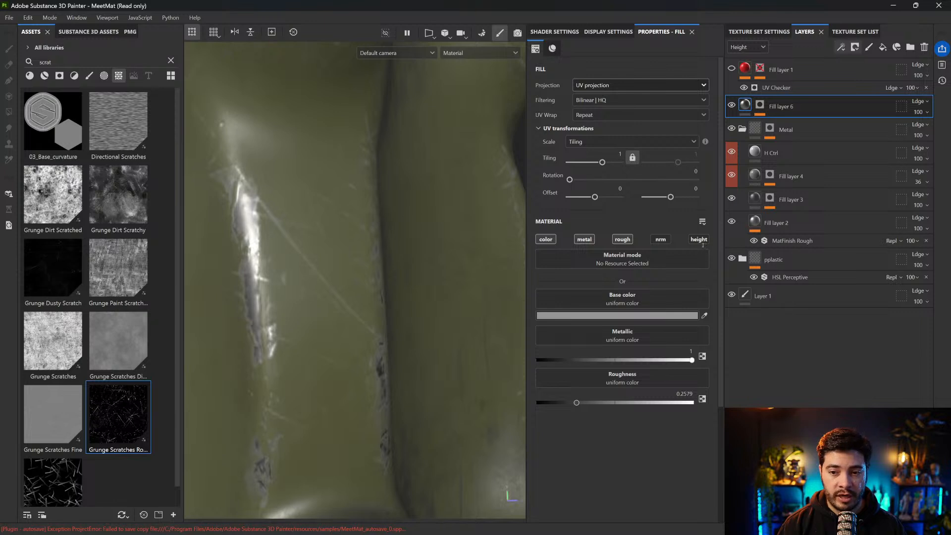
pyautogui.click(701, 240)
pyautogui.doubleClick(690, 435)
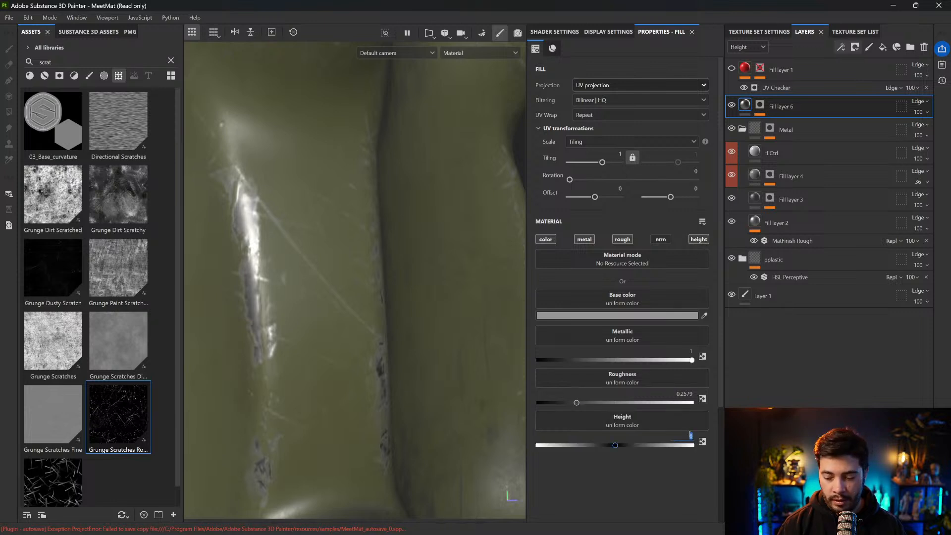
pyautogui.write('-0.01')
pyautogui.press('Return')
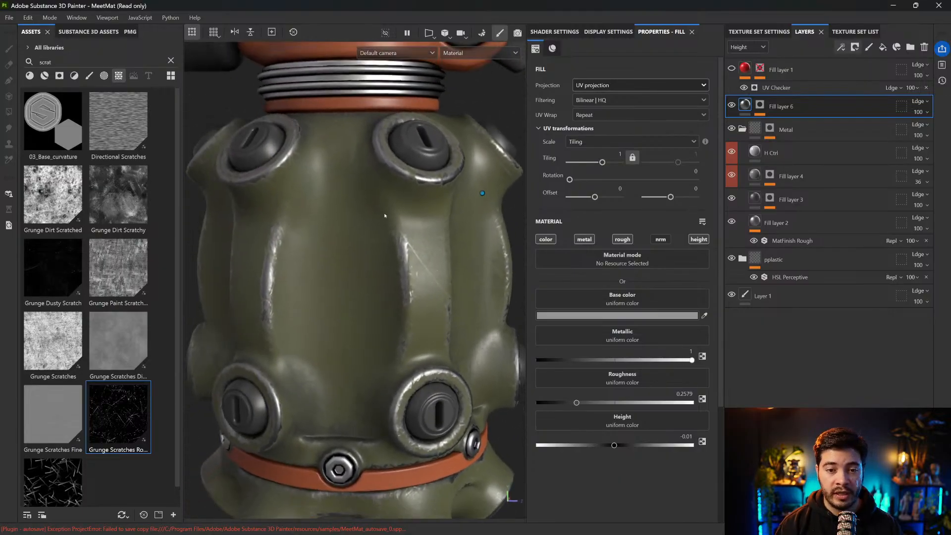
# In Fill layer 6's mask, set Curvature's Global Balance to 0.41 and Grunge Scratches Rough's Balance to 0.42
pyautogui.click(760, 105)
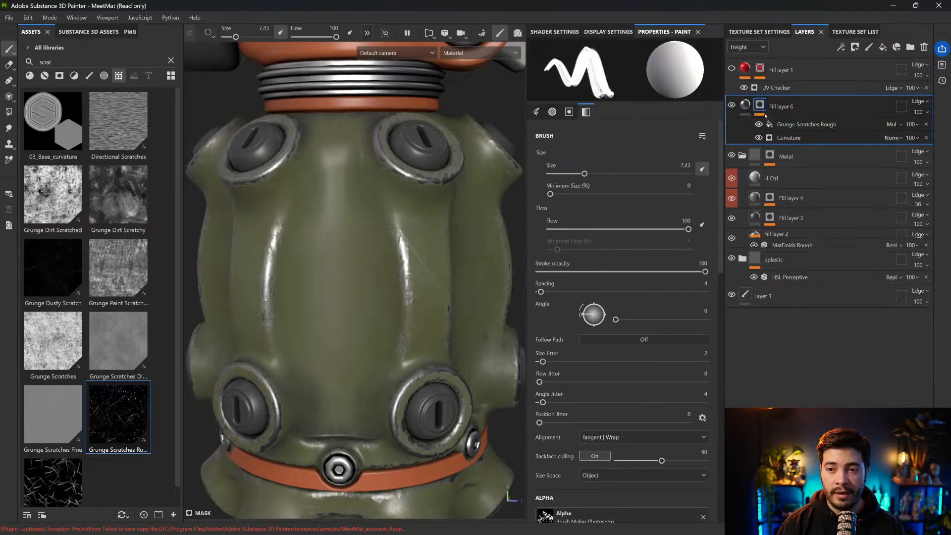
pyautogui.click(789, 138)
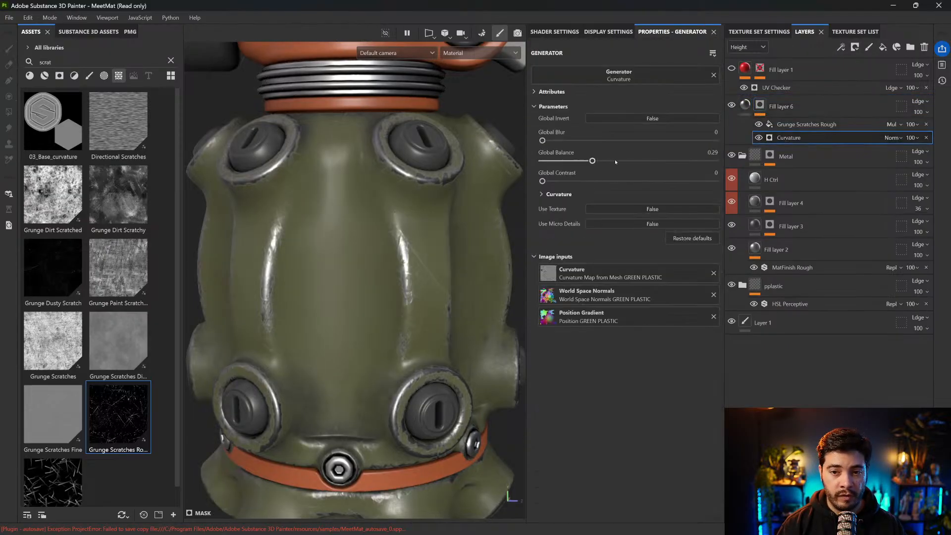
pyautogui.moveTo(592, 161)
pyautogui.mouseDown()
pyautogui.moveTo(678, 161)
pyautogui.moveTo(575, 161)
pyautogui.moveTo(639, 161)
pyautogui.moveTo(613, 161)
pyautogui.mouseUp()
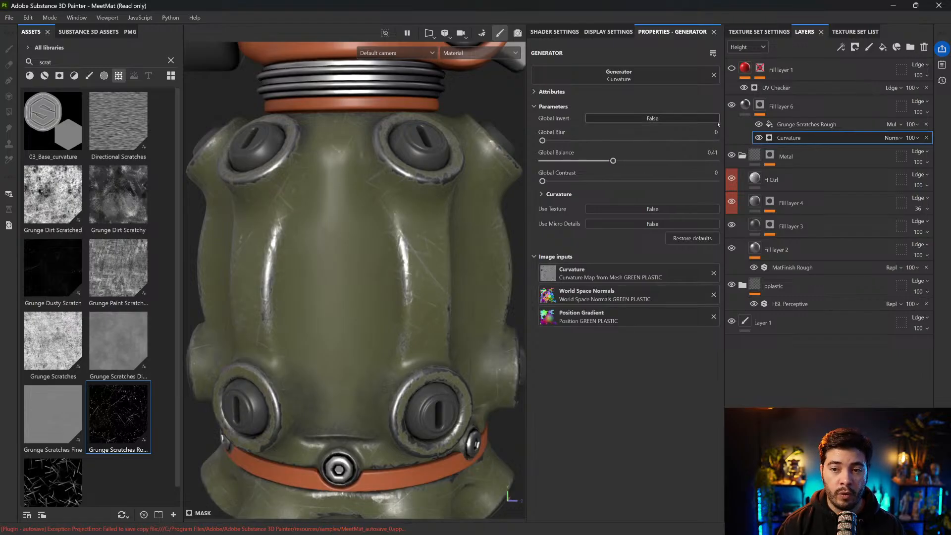
pyautogui.click(797, 124)
pyautogui.moveTo(626, 334)
pyautogui.mouseDown()
pyautogui.moveTo(560, 335)
pyautogui.moveTo(649, 334)
pyautogui.moveTo(594, 334)
pyautogui.moveTo(614, 335)
pyautogui.mouseUp()
pyautogui.scroll(-5, 475, 240)
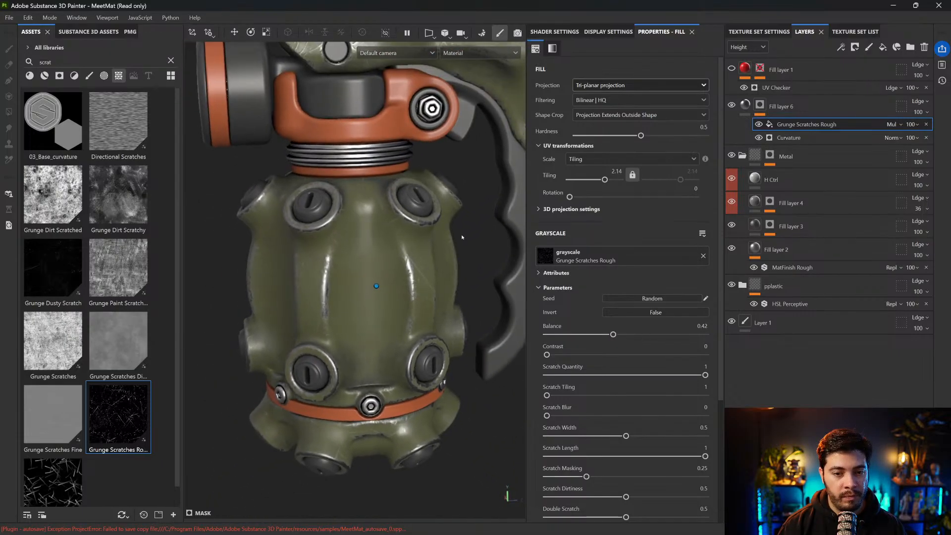
pyautogui.scroll(-5, 474, 240)
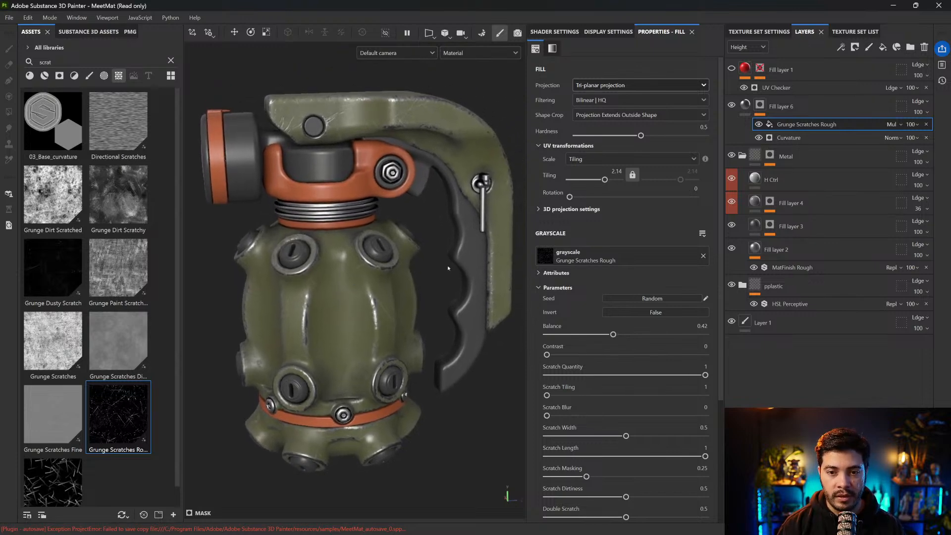
# Hide the interface panels and review the wear on the whole grenade in the enlarged viewport
pyautogui.press('Tab')
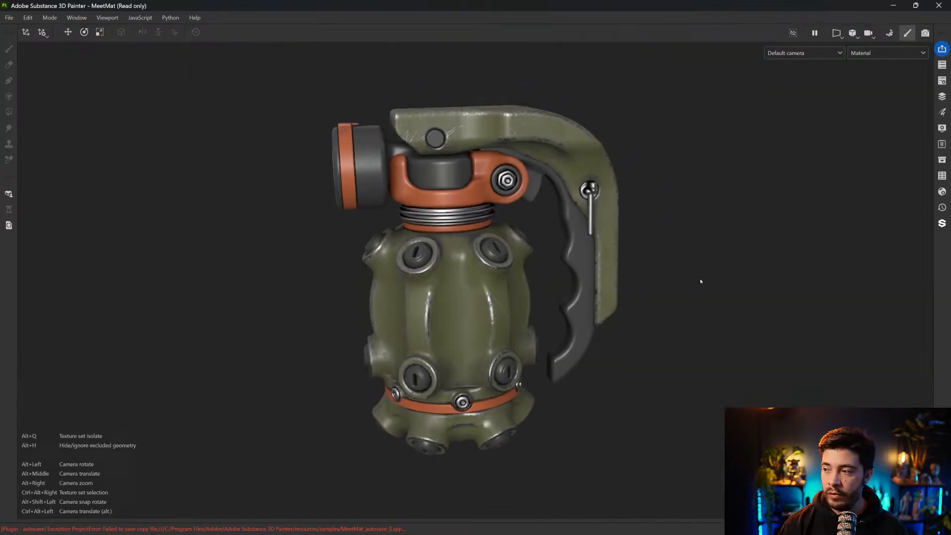
pyautogui.keyDown('alt'); pyautogui.moveTo(712, 287); pyautogui.dragTo(713, 281); pyautogui.keyUp('alt')
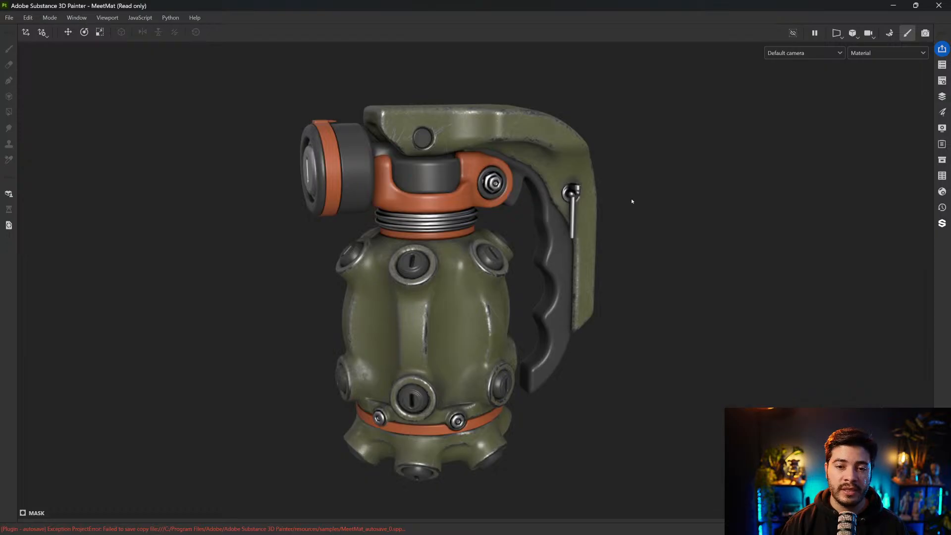
pyautogui.press('alt')
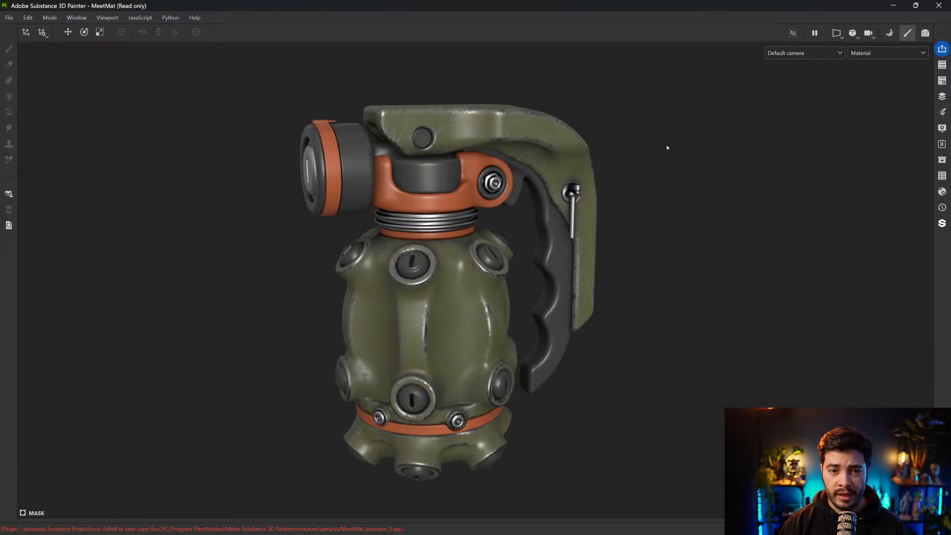
pyautogui.press('alt')
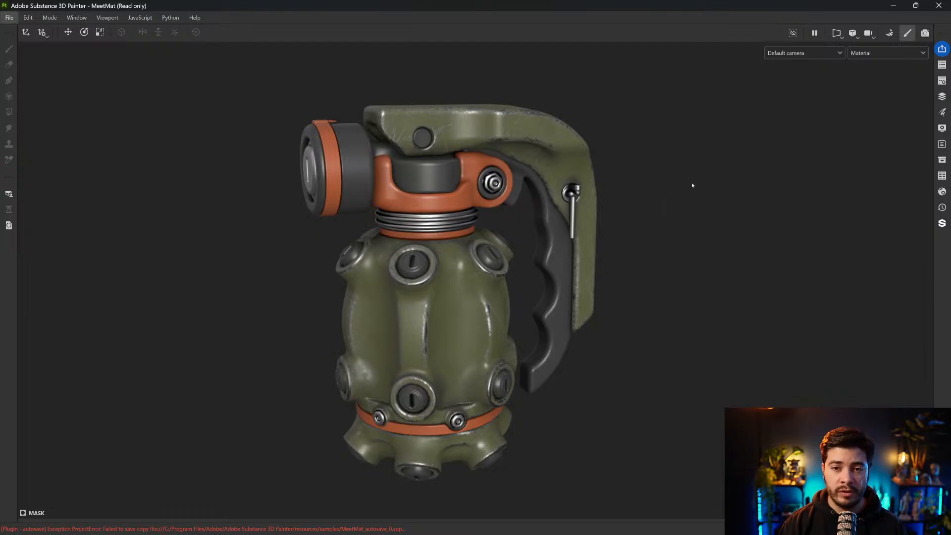
pyautogui.keyDown('shift'); pyautogui.moveTo(692, 186); pyautogui.dragTo(695, 184, button='right'); pyautogui.keyUp('shift')
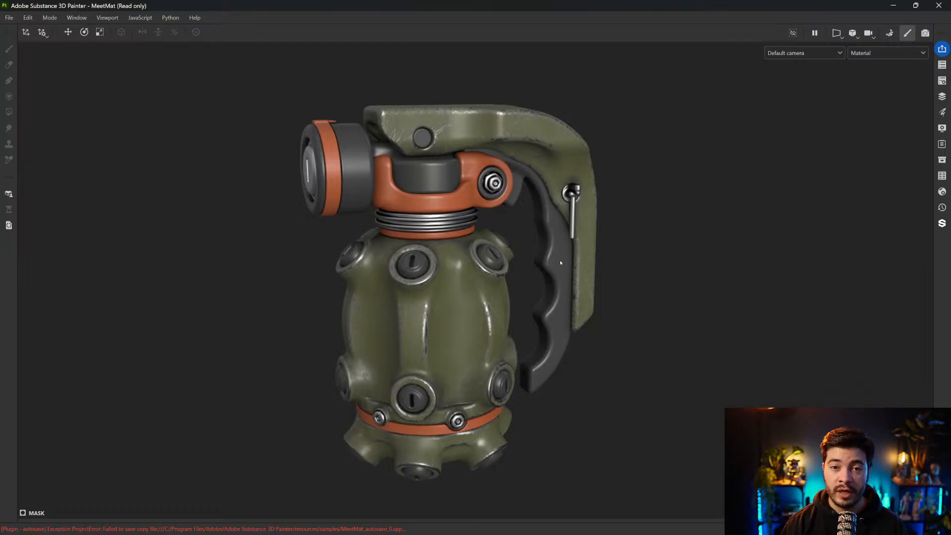
pyautogui.scroll(2, 613, 233)
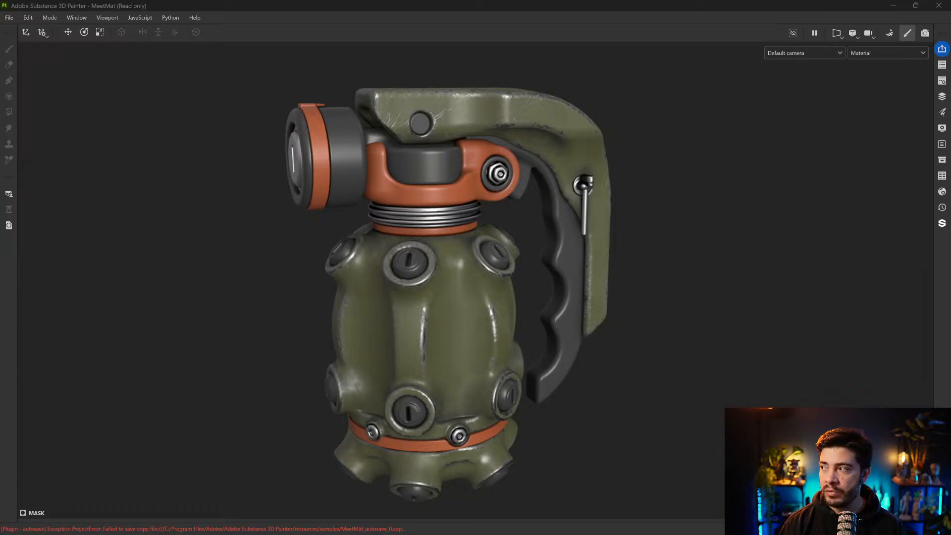
# Switch to the image viewer, examine the worn tin robot reference in 011.png and close it
pyautogui.moveTo(950, 60)
pyautogui.mouseDown()
pyautogui.moveTo(495, 28)
pyautogui.moveTo(406, 1)
pyautogui.mouseUp()
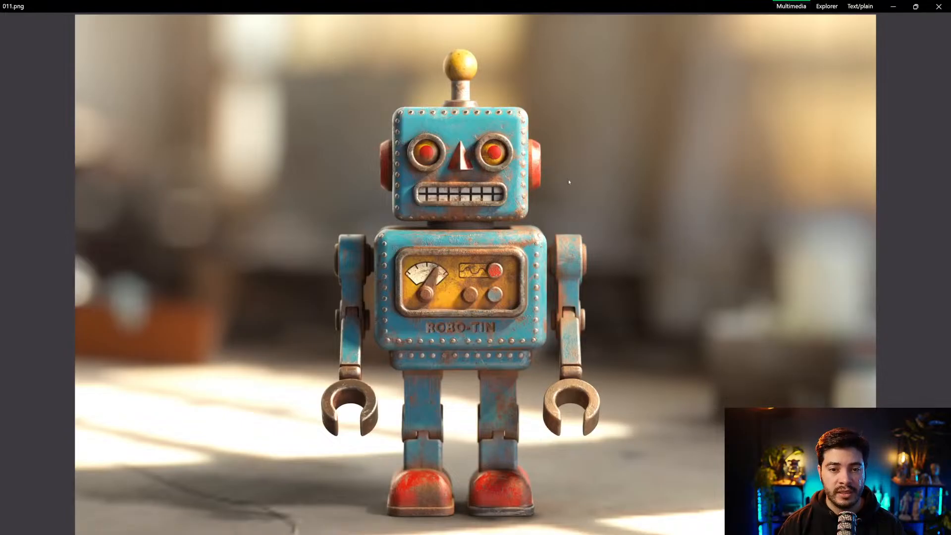
pyautogui.scroll(3, 569, 182)
pyautogui.scroll(-3, 481, 220)
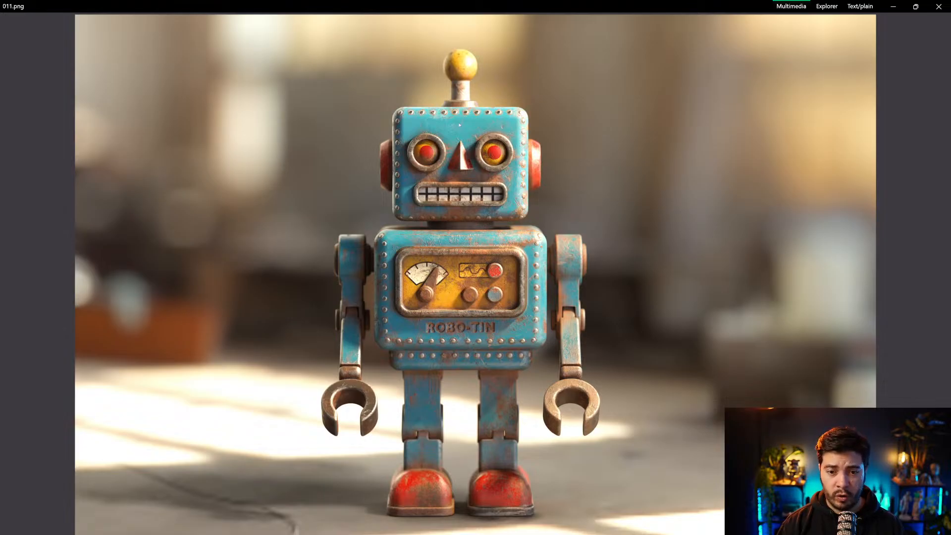
pyautogui.click(938, 7)
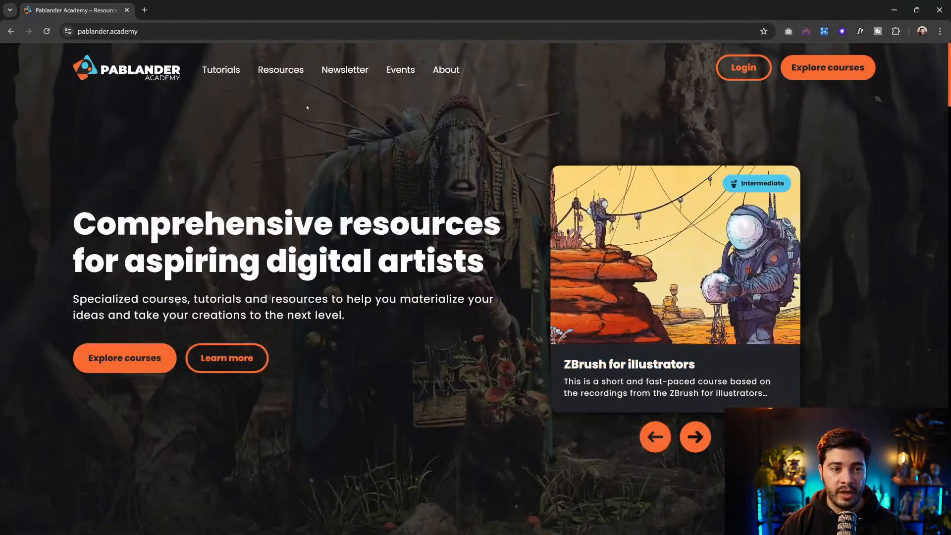
# Switch to the browser and look through the Pablander Academy home page down to its ZBrush course cards
pyautogui.click(140, 31)
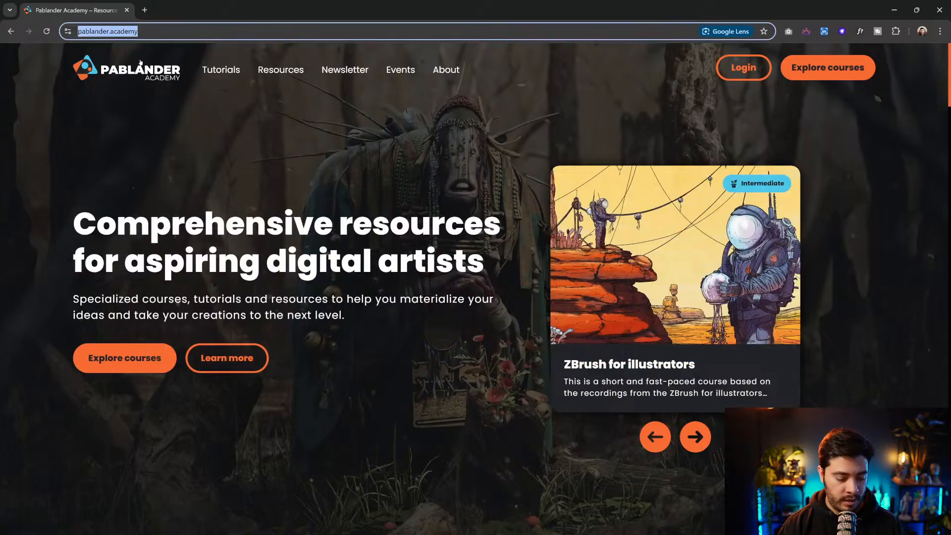
pyautogui.hotkey('alt', 'Tab')
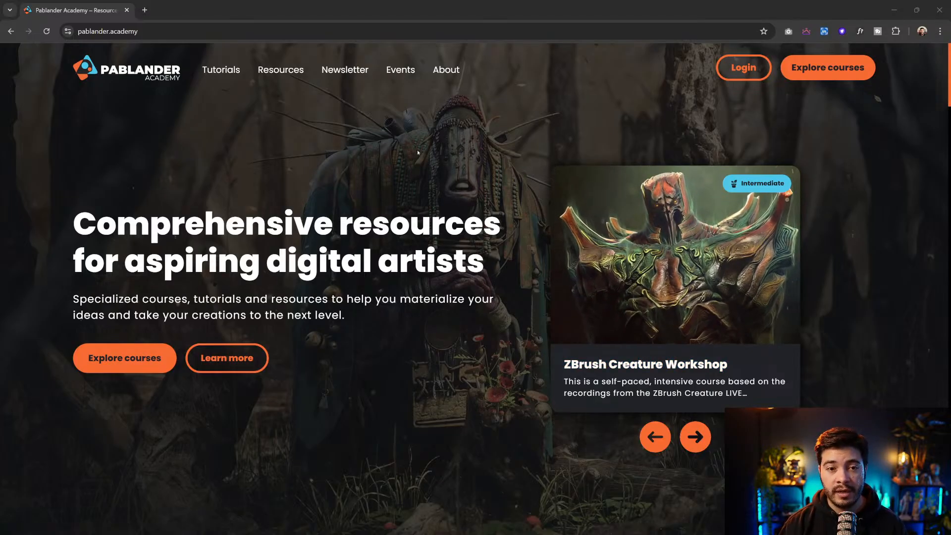
pyautogui.scroll(-20, 417, 152)
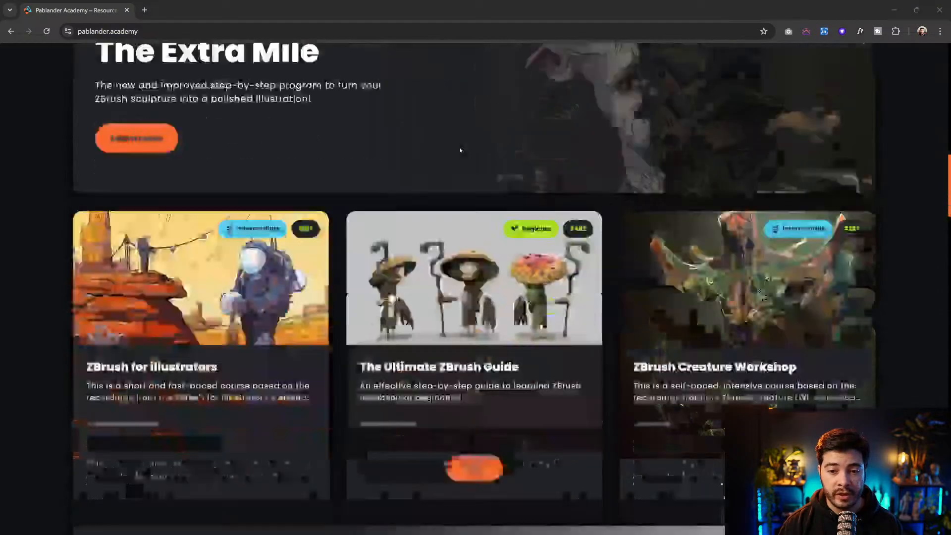
# Open Pablander Academy's Newsletter page, look through its subscription form and featured newsletters, and close the browser to return to Substance 3D Painter
pyautogui.scroll(-15, 470, 154)
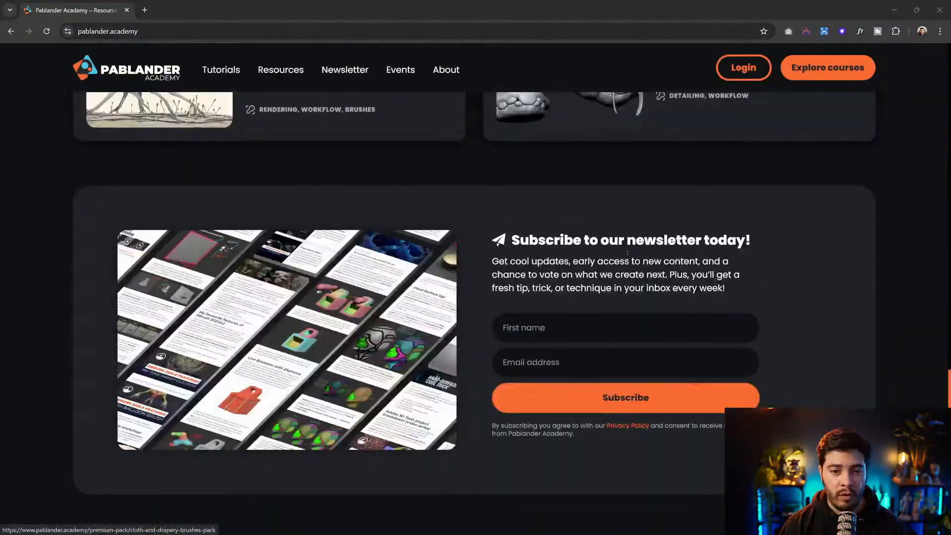
pyautogui.click(345, 69)
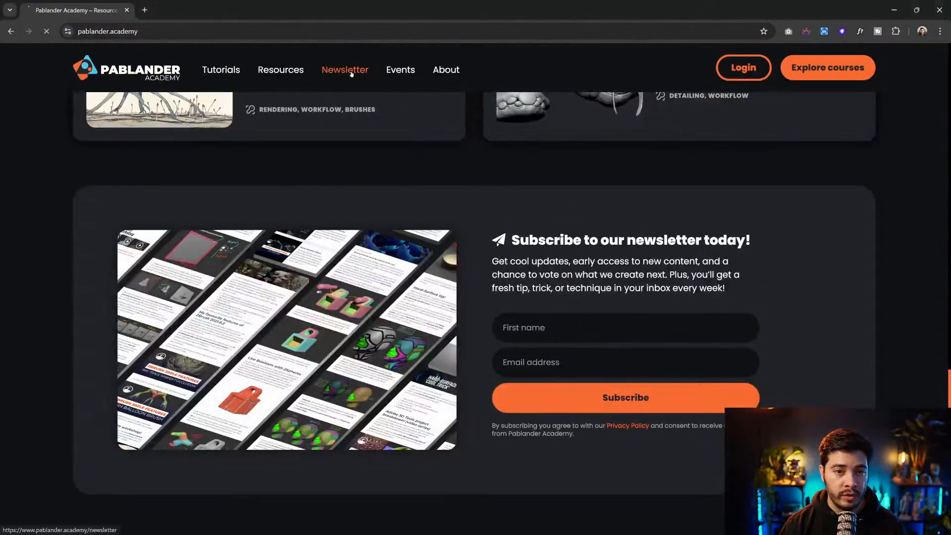
pyautogui.scroll(-15, 425, 131)
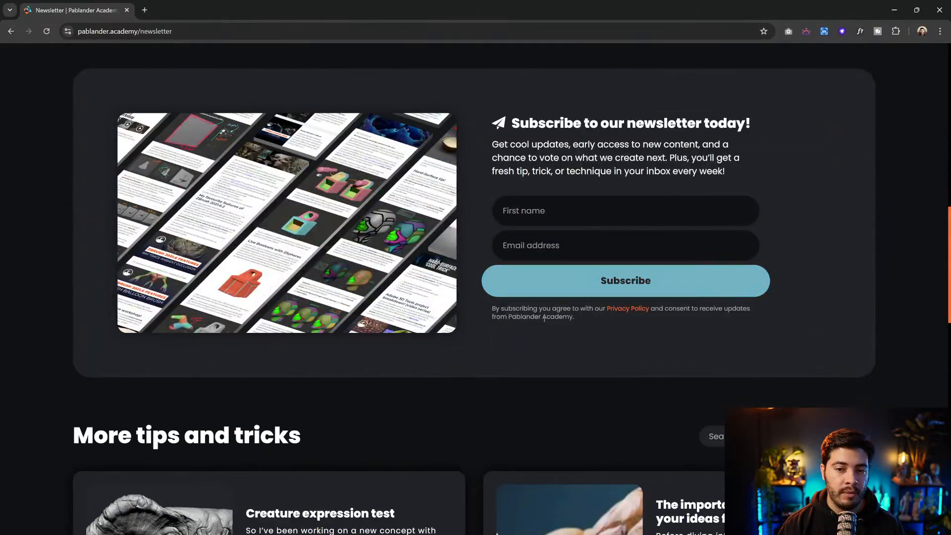
pyautogui.scroll(1, 545, 281)
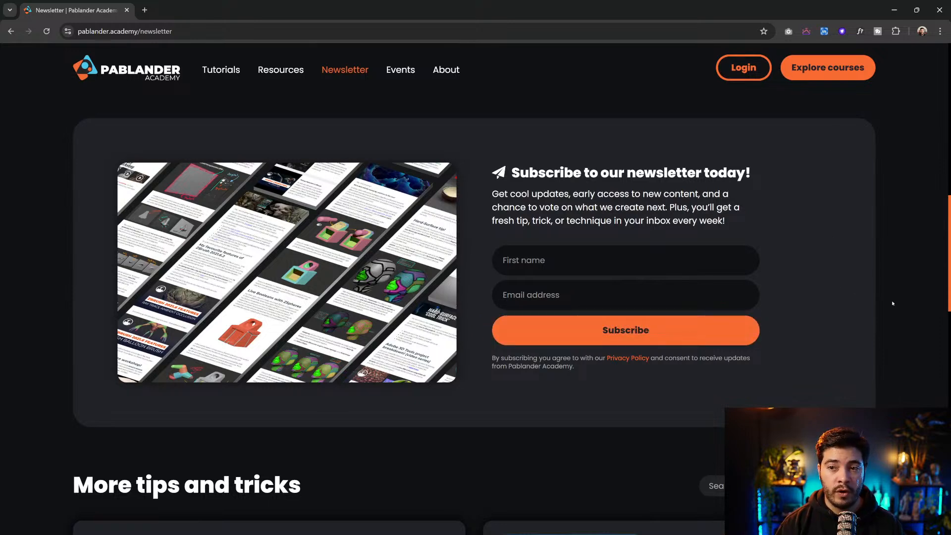
pyautogui.scroll(5, 892, 303)
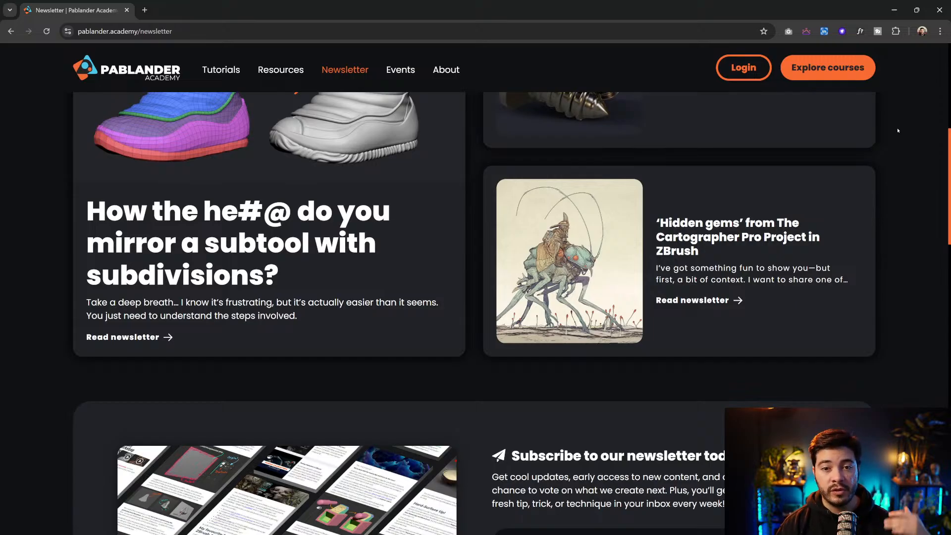
pyautogui.click(939, 10)
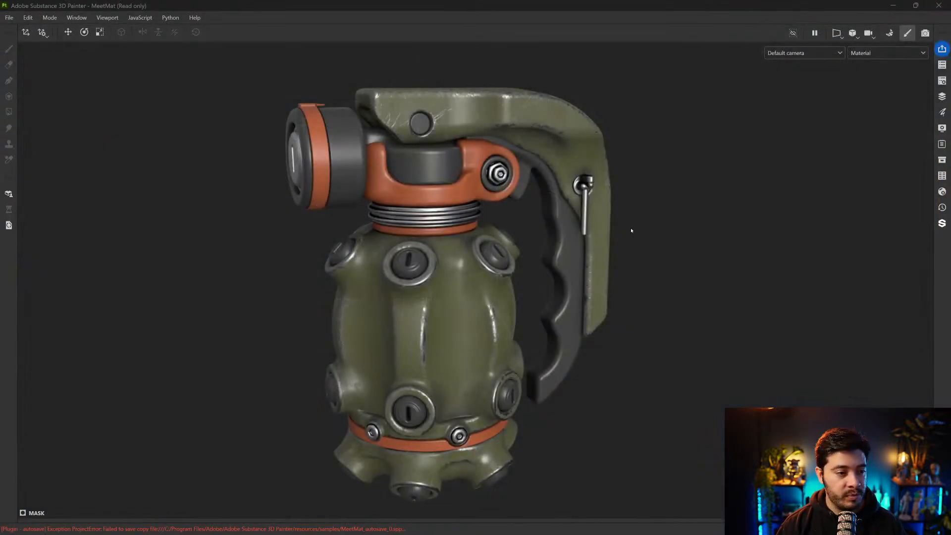